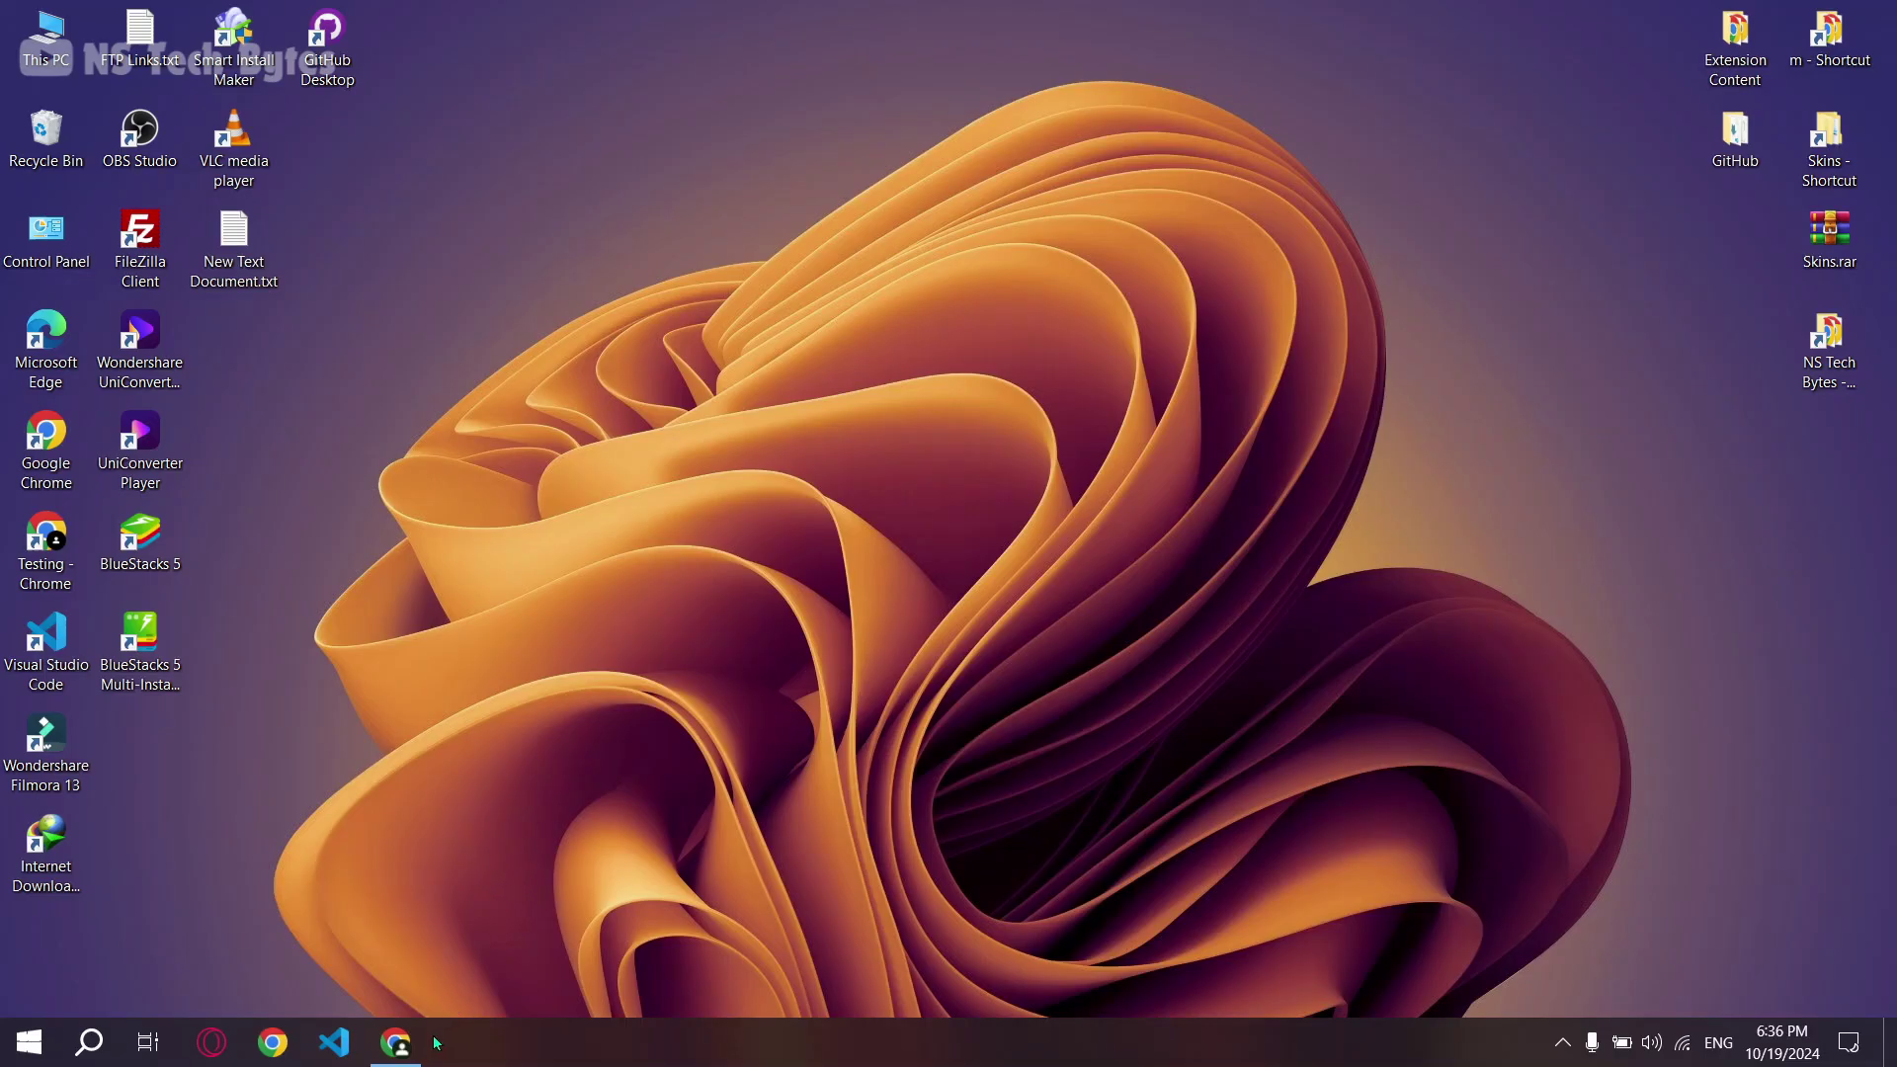
Step: Download the Make Desktop Look Cool Part #8 archive from MediaFire and the Rainmeter 4.5.20 installer from rainmeter.net in Chrome
{"action": "left_click", "coordinate": [405, 1053]}
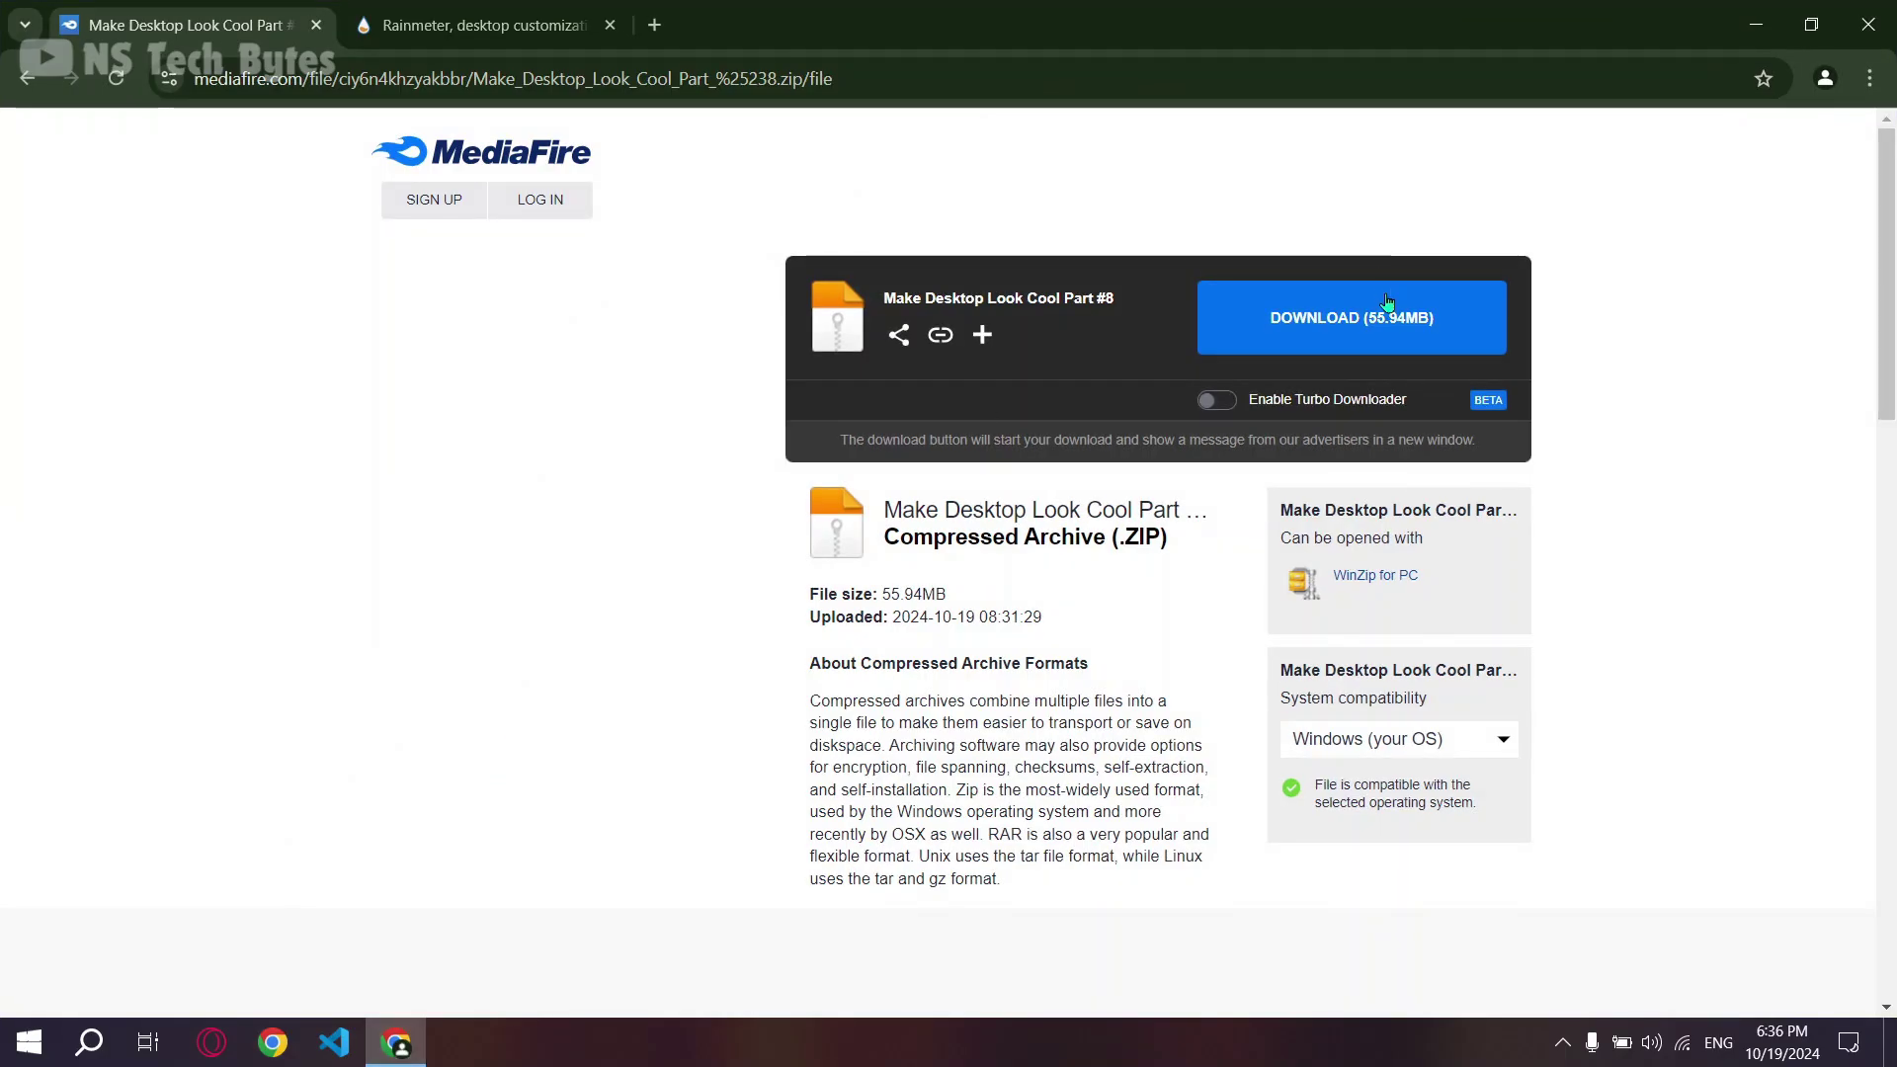
{"action": "left_click", "coordinate": [1368, 335]}
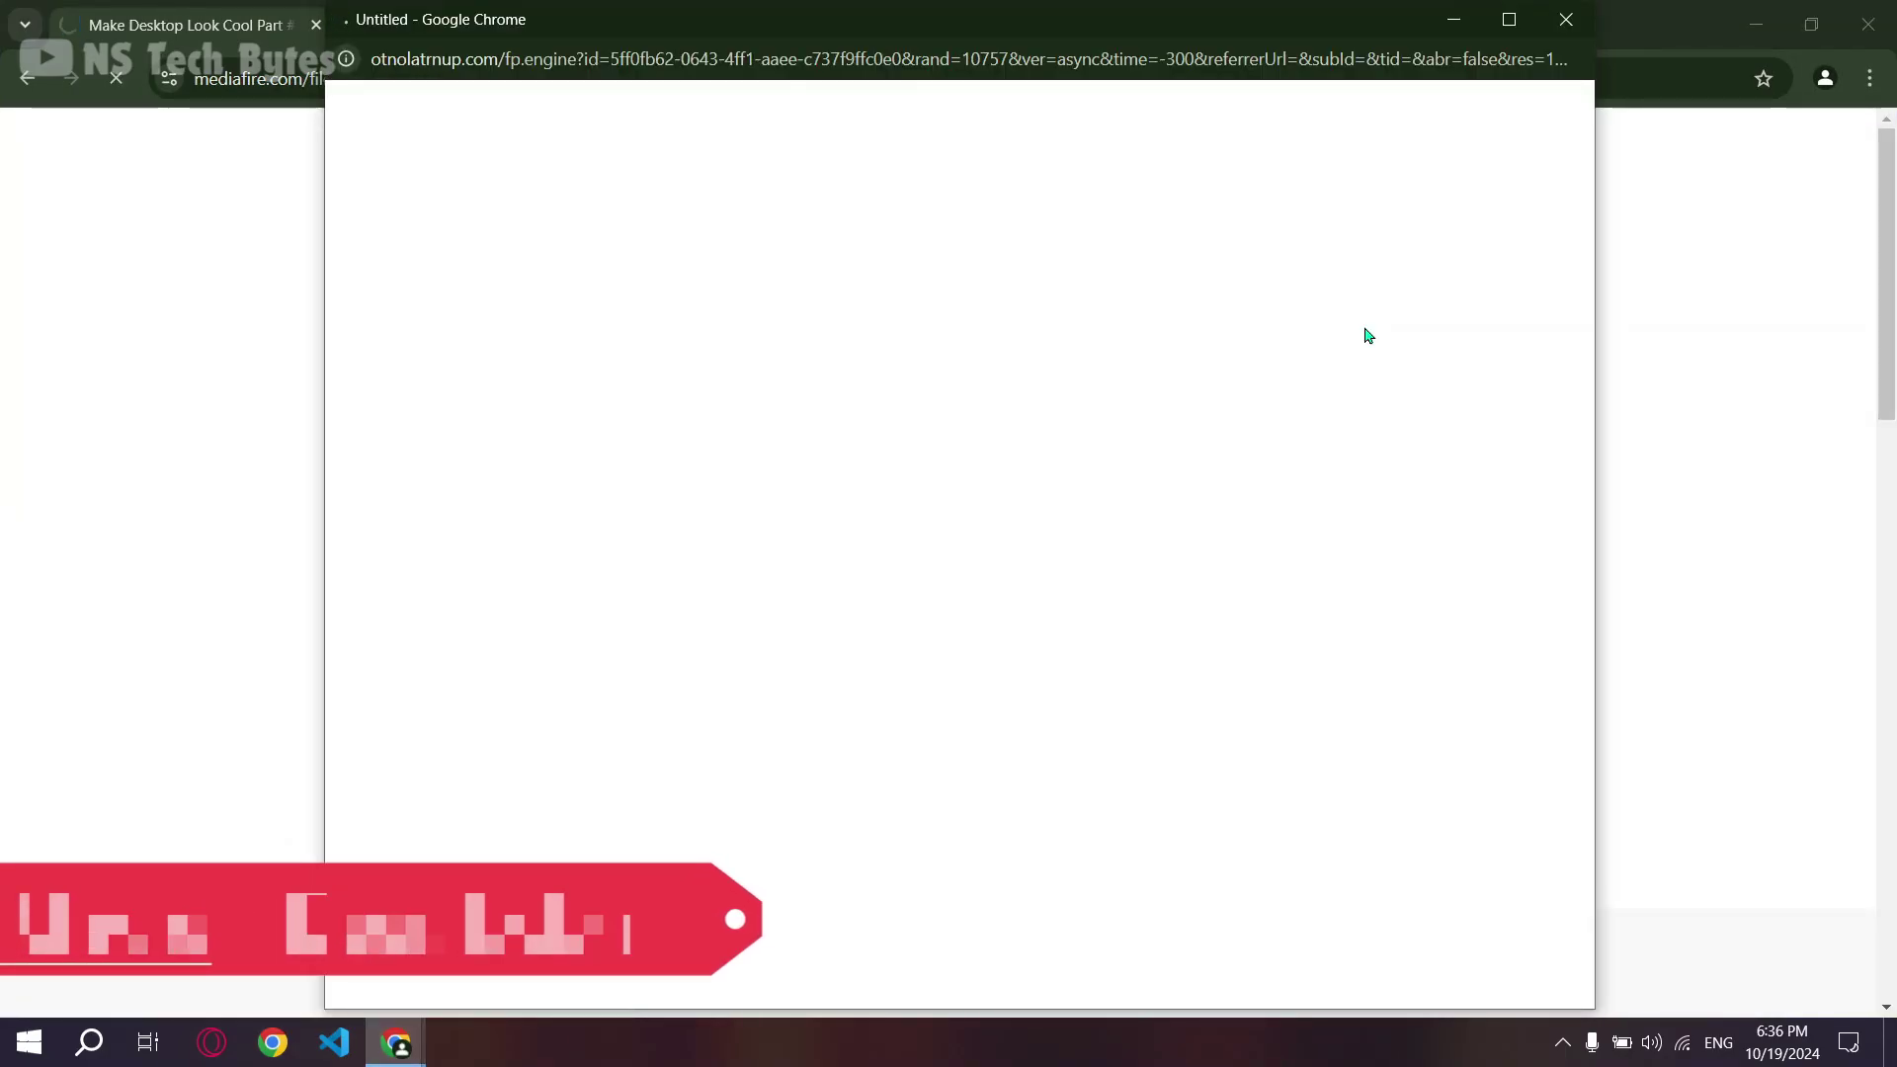
{"action": "left_click", "coordinate": [1579, 36]}
{"action": "left_click", "coordinate": [484, 31]}
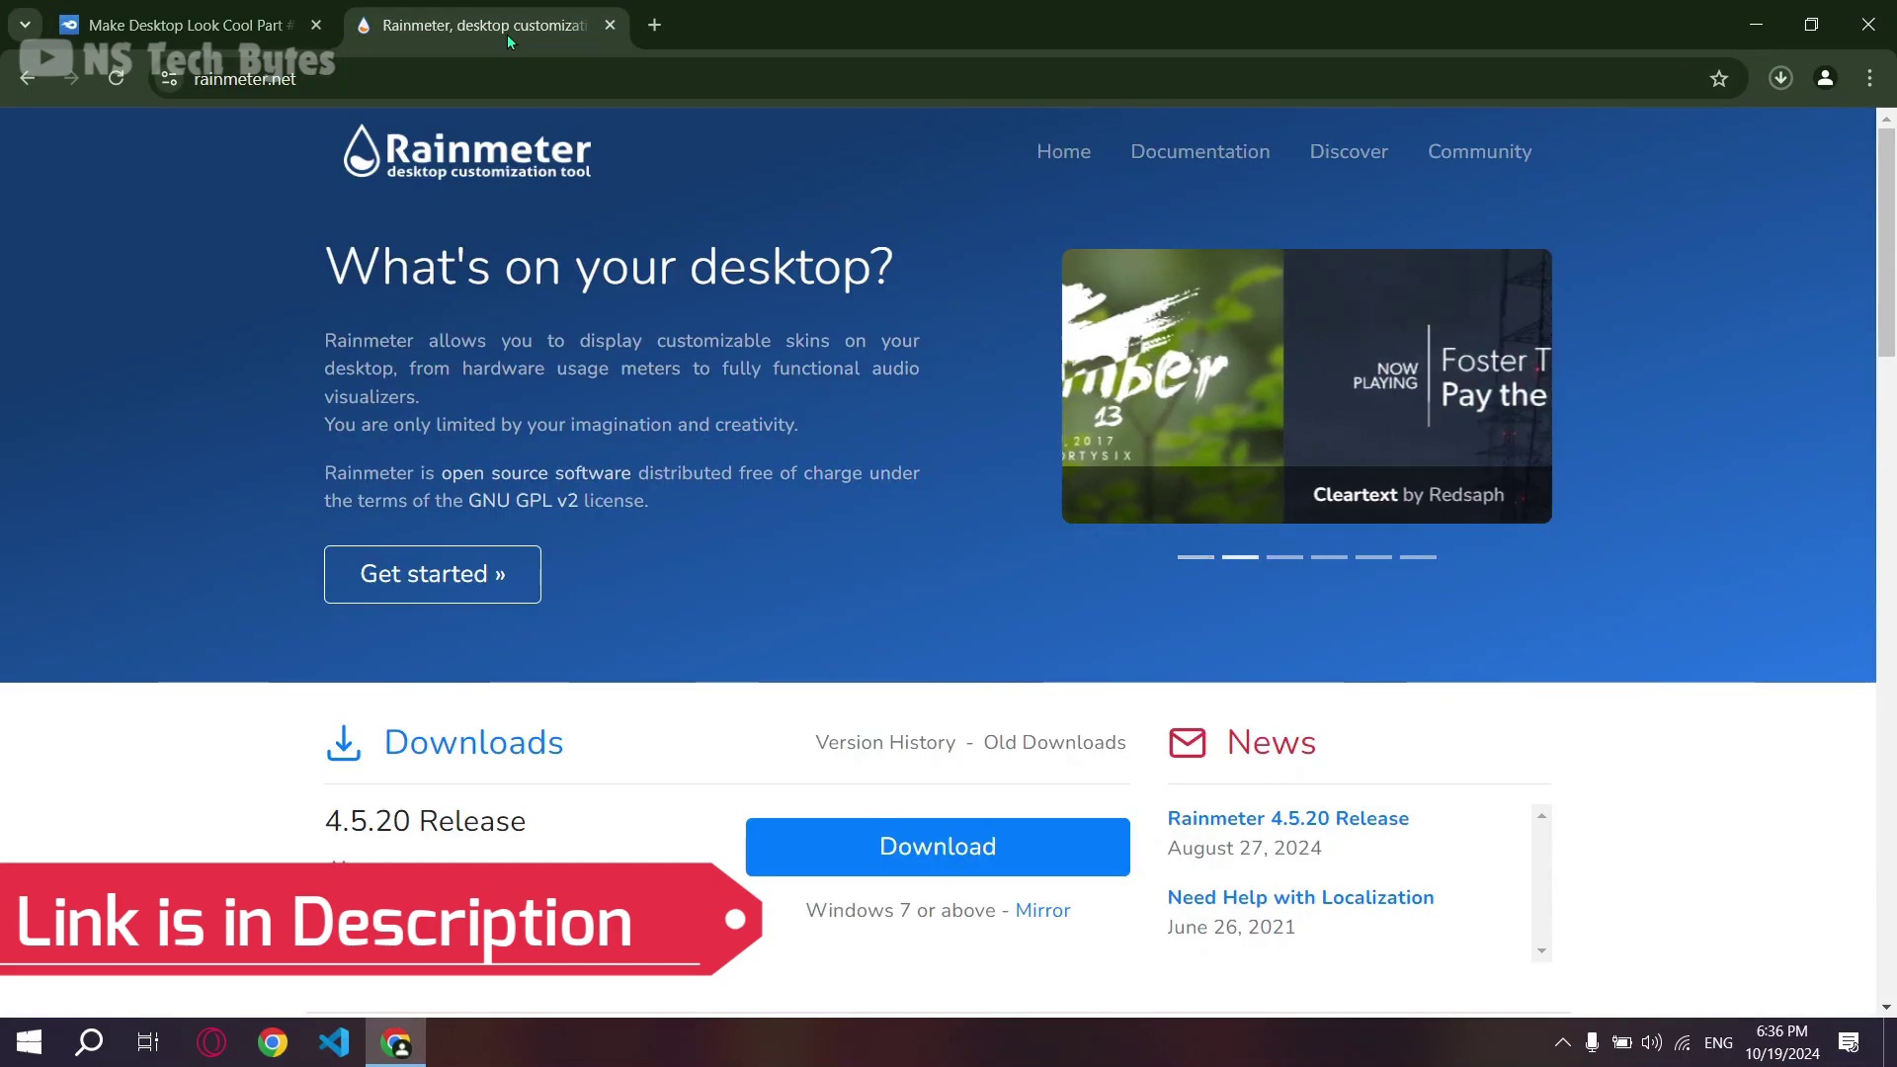
{"action": "left_click", "coordinate": [946, 854]}
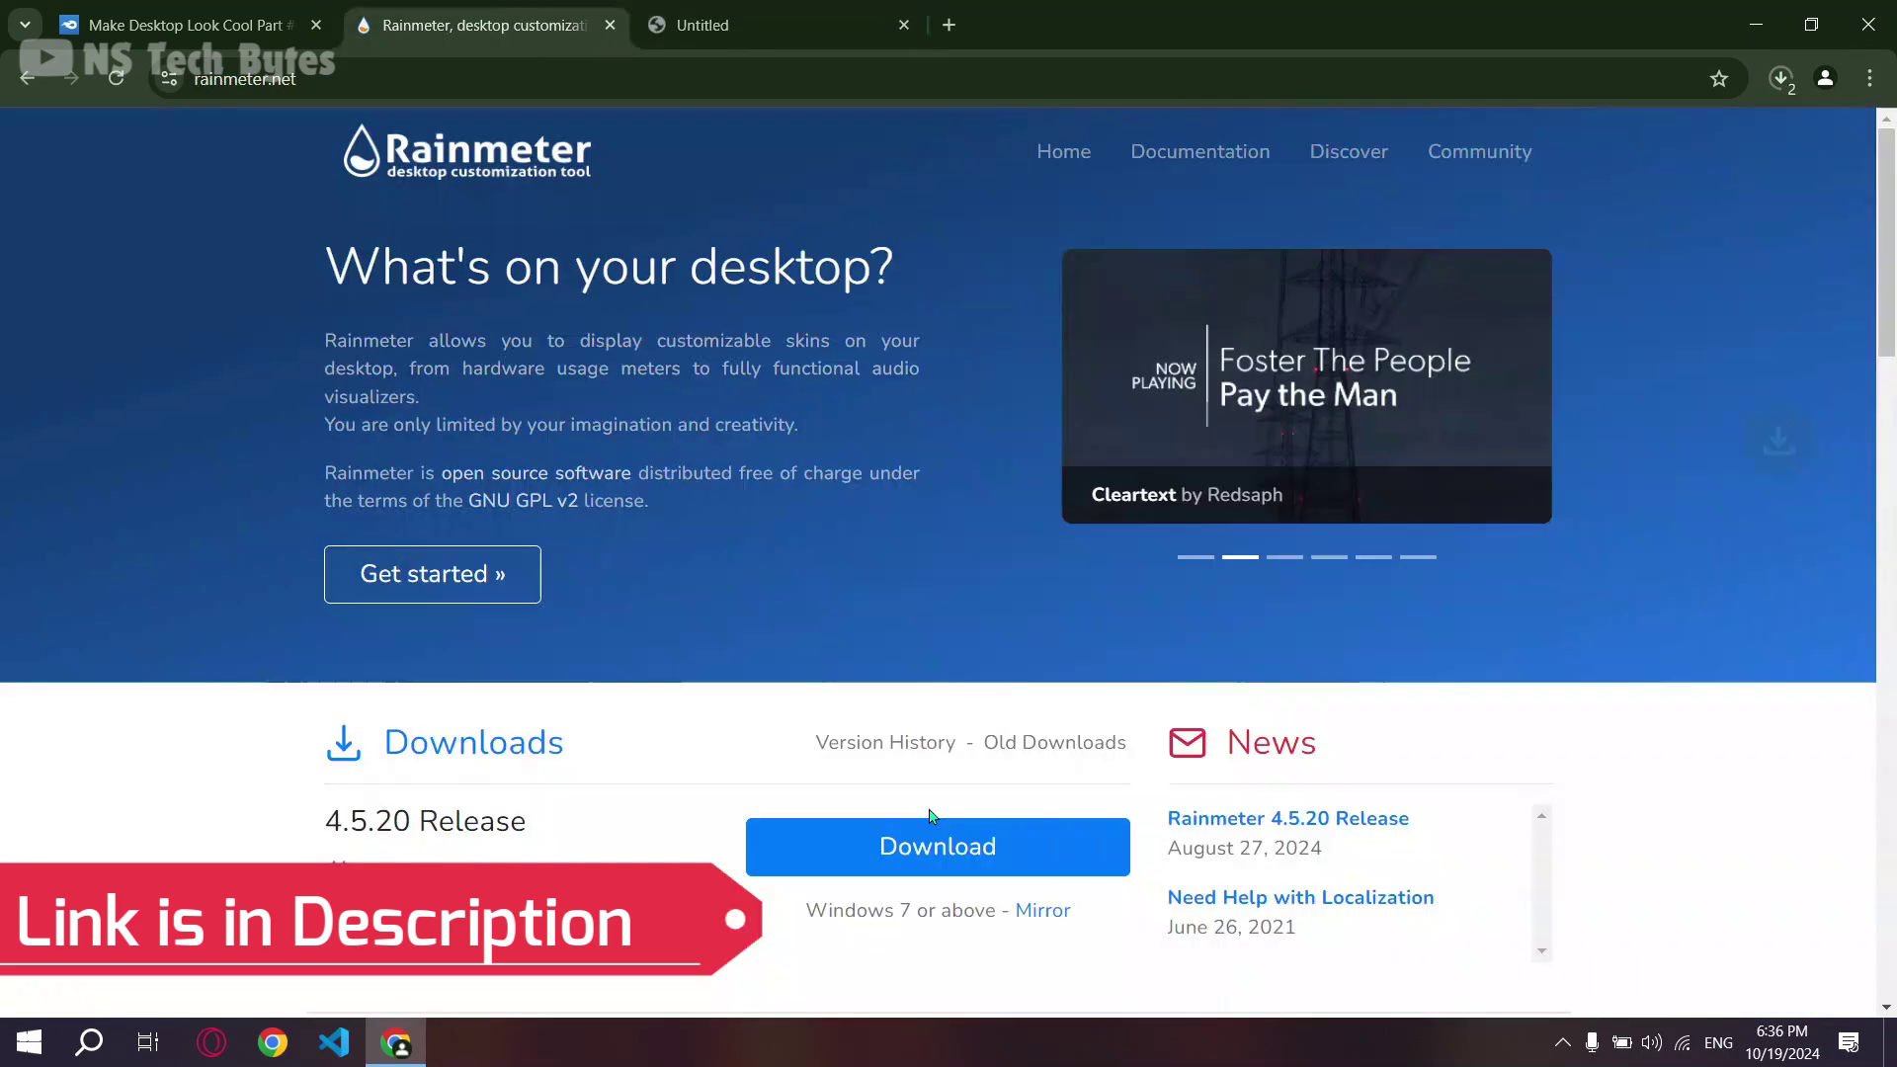
{"action": "left_click", "coordinate": [1782, 89]}
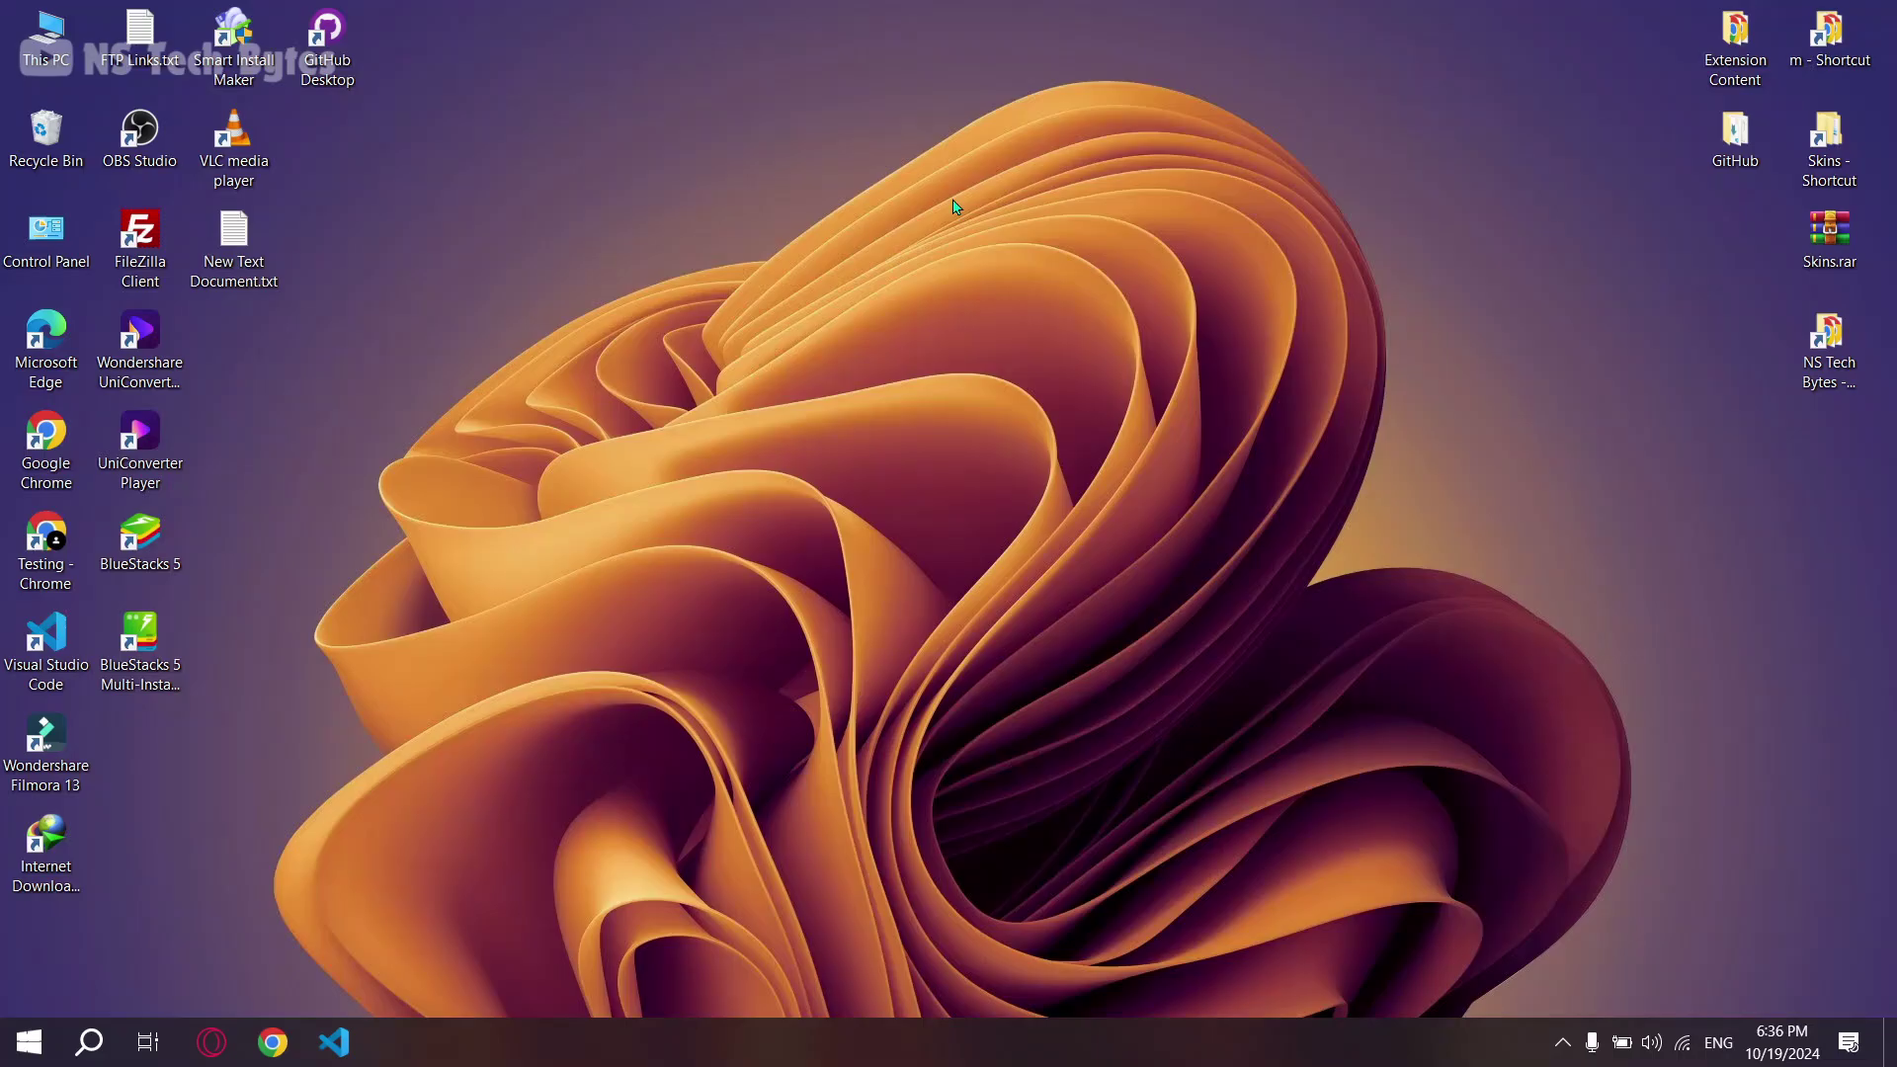
Step: Open the Downloads folder in File Explorer to reach the downloaded archive and installer
{"action": "double_click", "coordinate": [45, 39]}
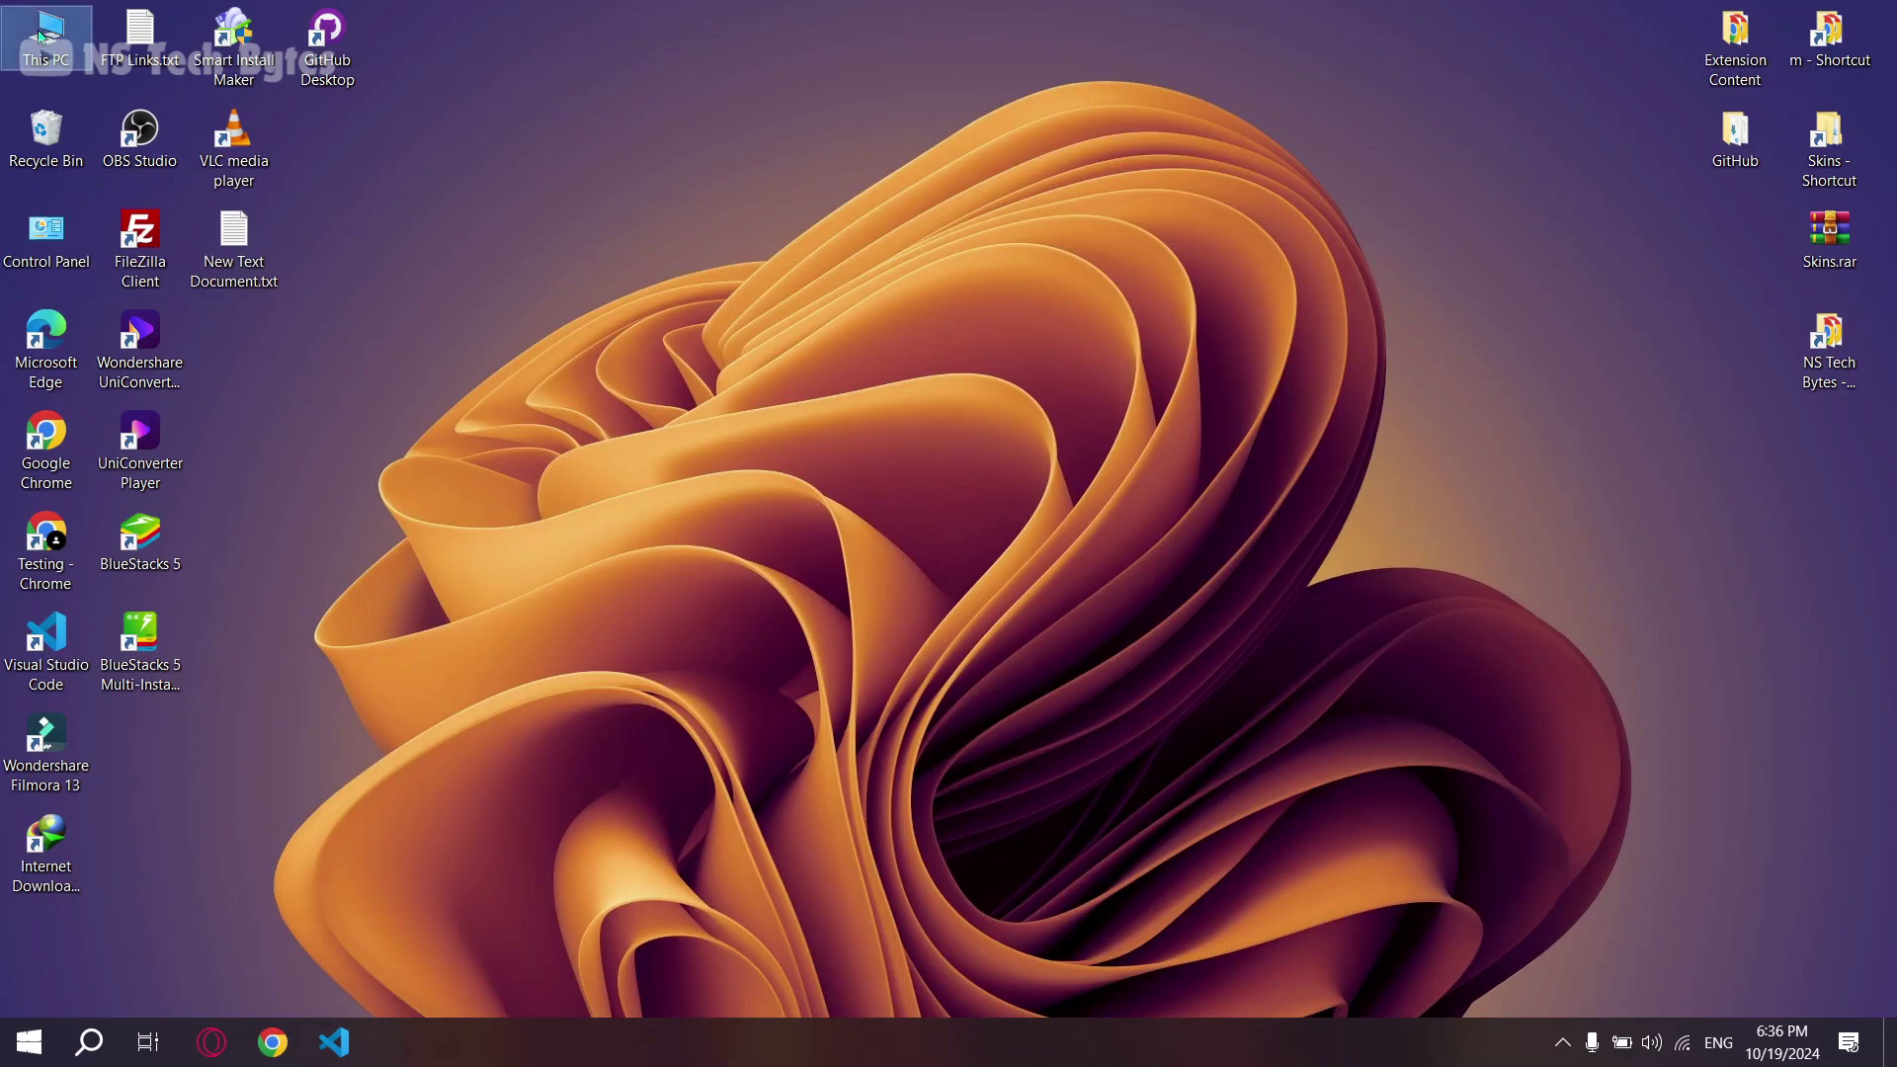
{"action": "left_click", "coordinate": [1068, 275]}
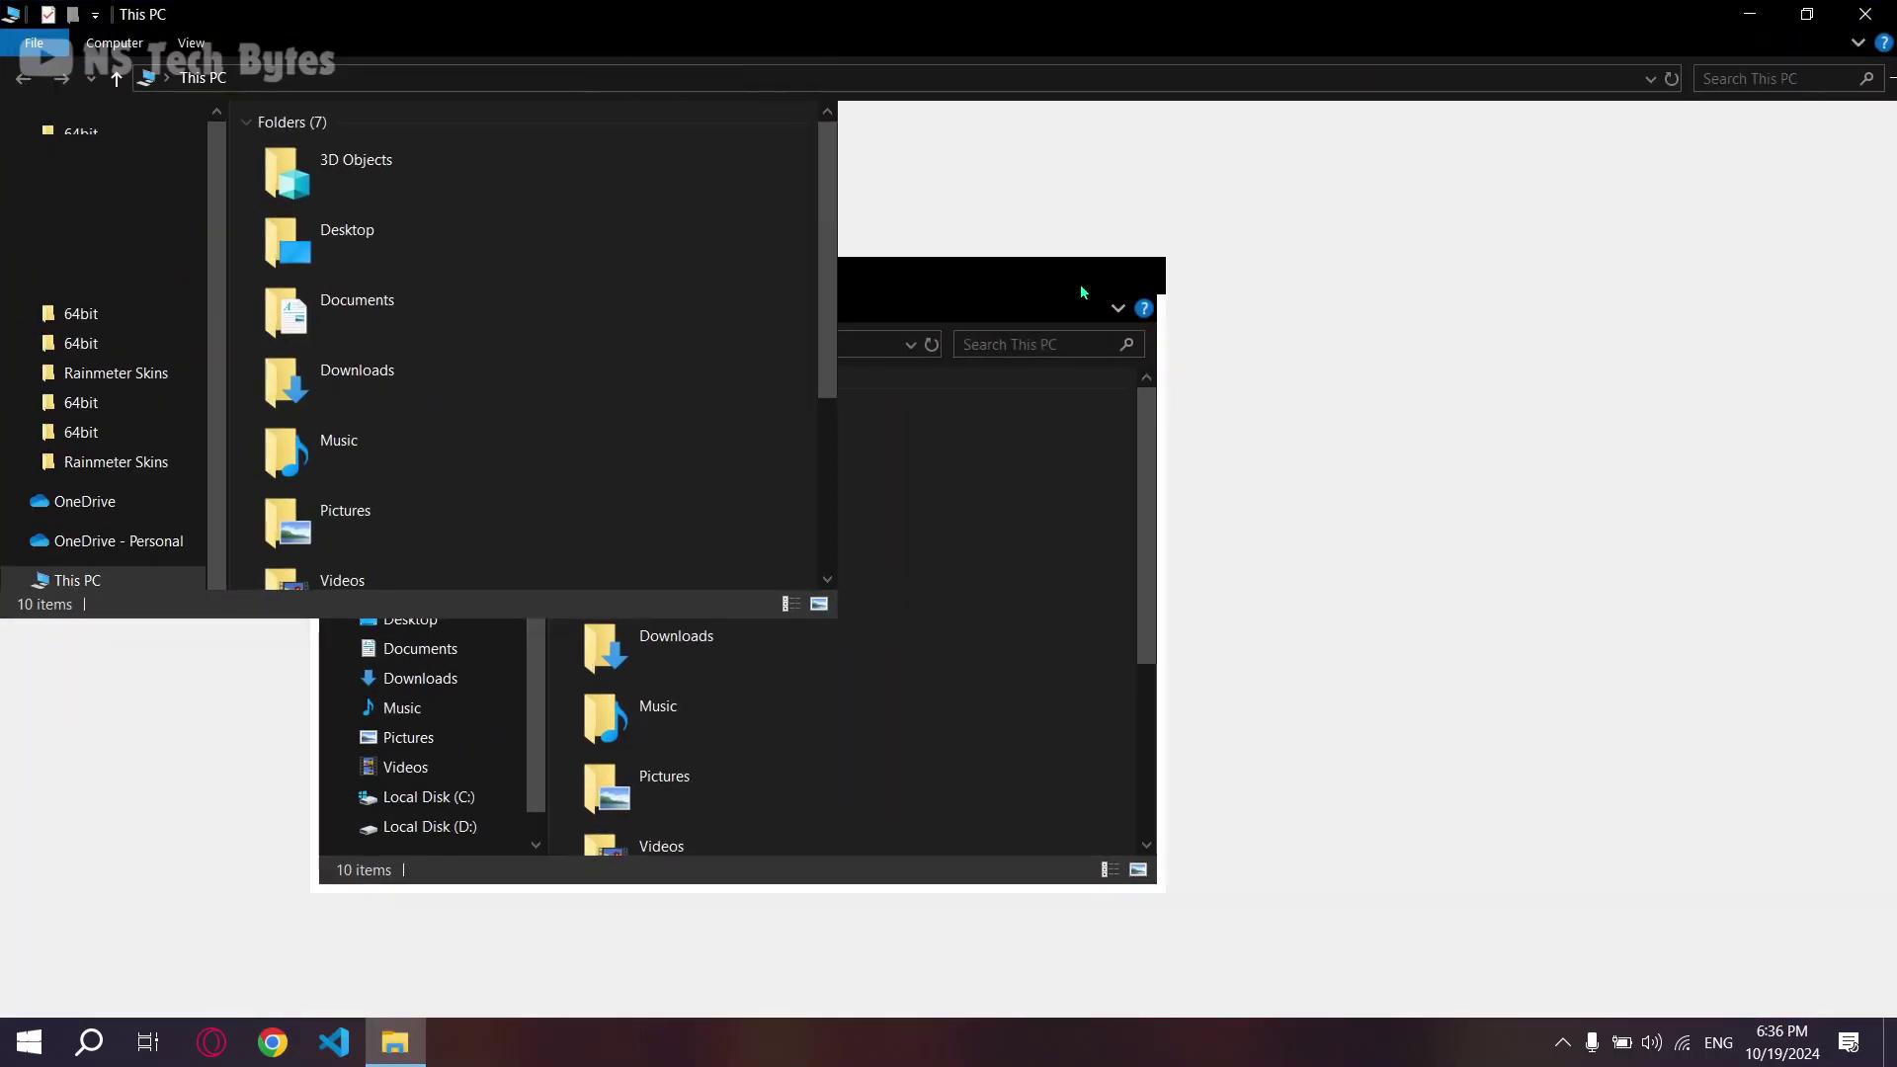
{"action": "left_click", "coordinate": [1271, 189]}
{"action": "double_click", "coordinate": [1271, 190]}
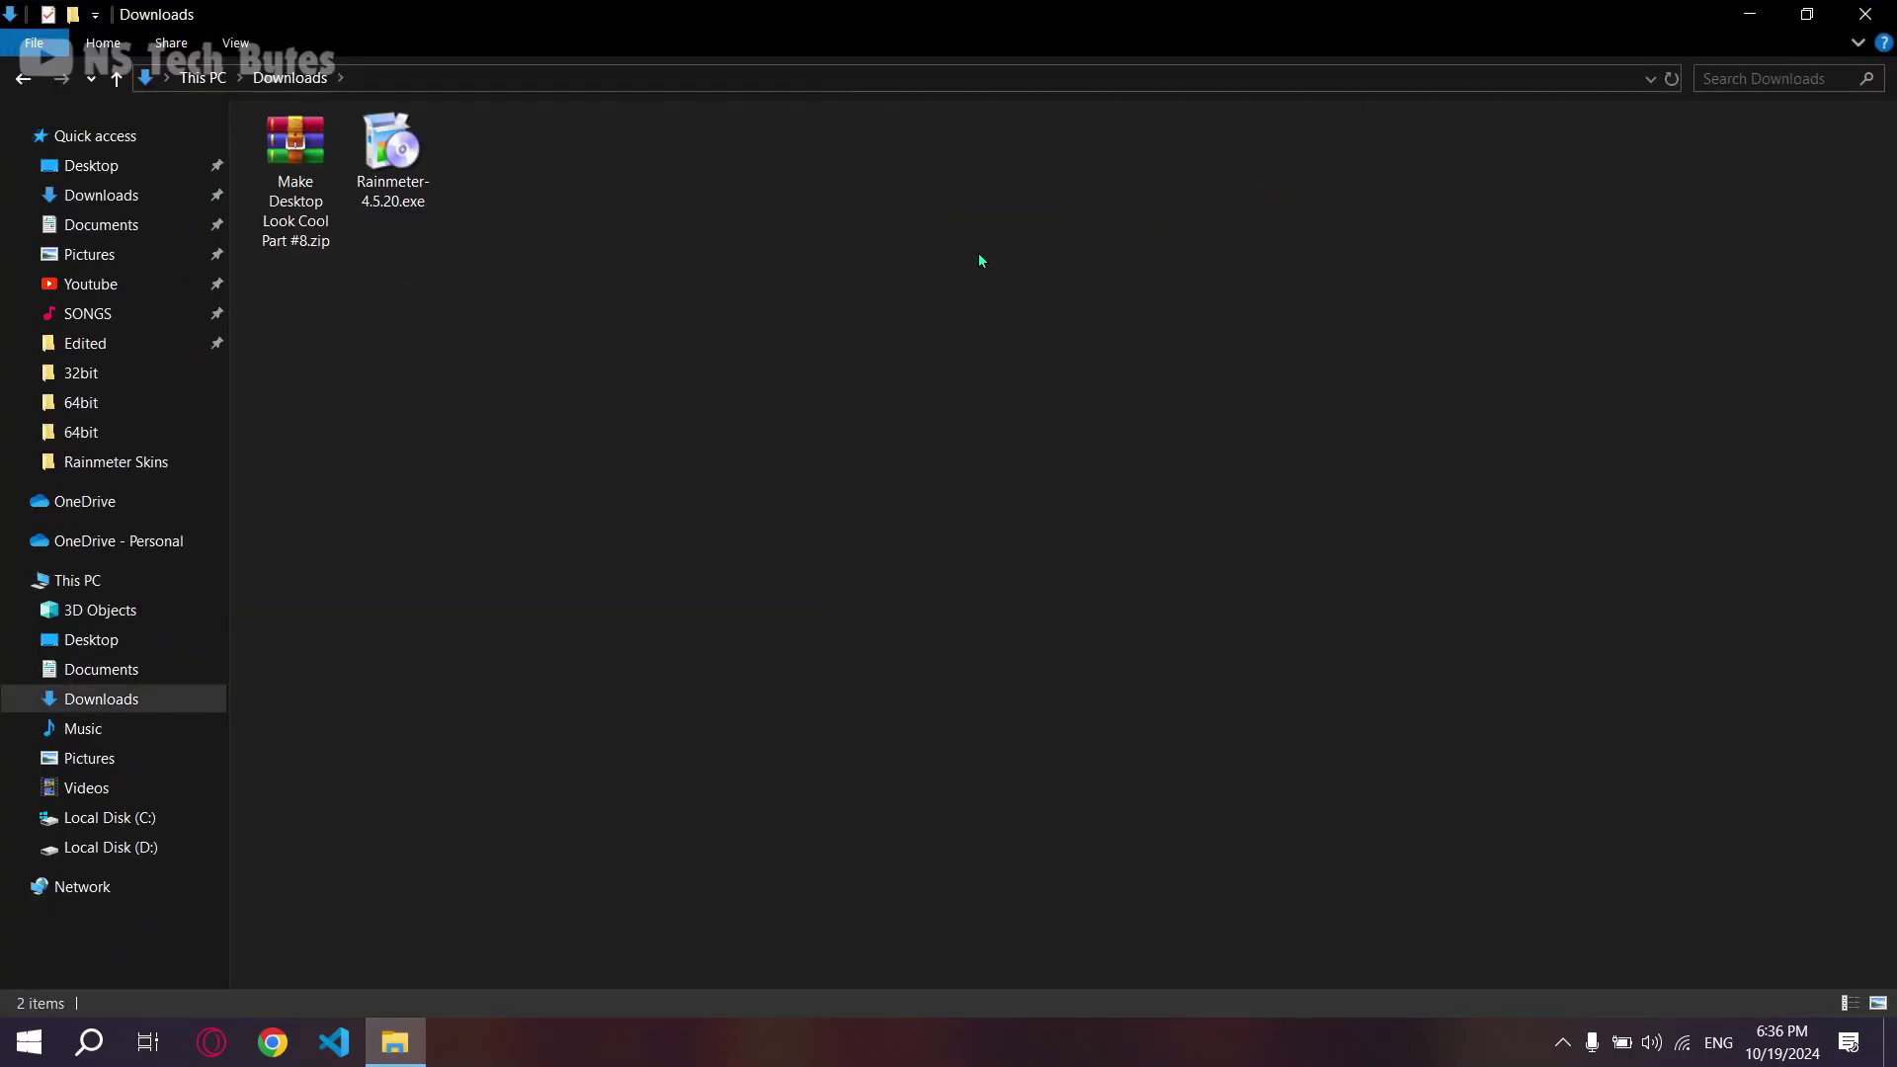
{"action": "left_click_drag", "start_coordinate": [428, 296], "coordinate": [334, 156]}
{"action": "left_click", "coordinate": [544, 213]}
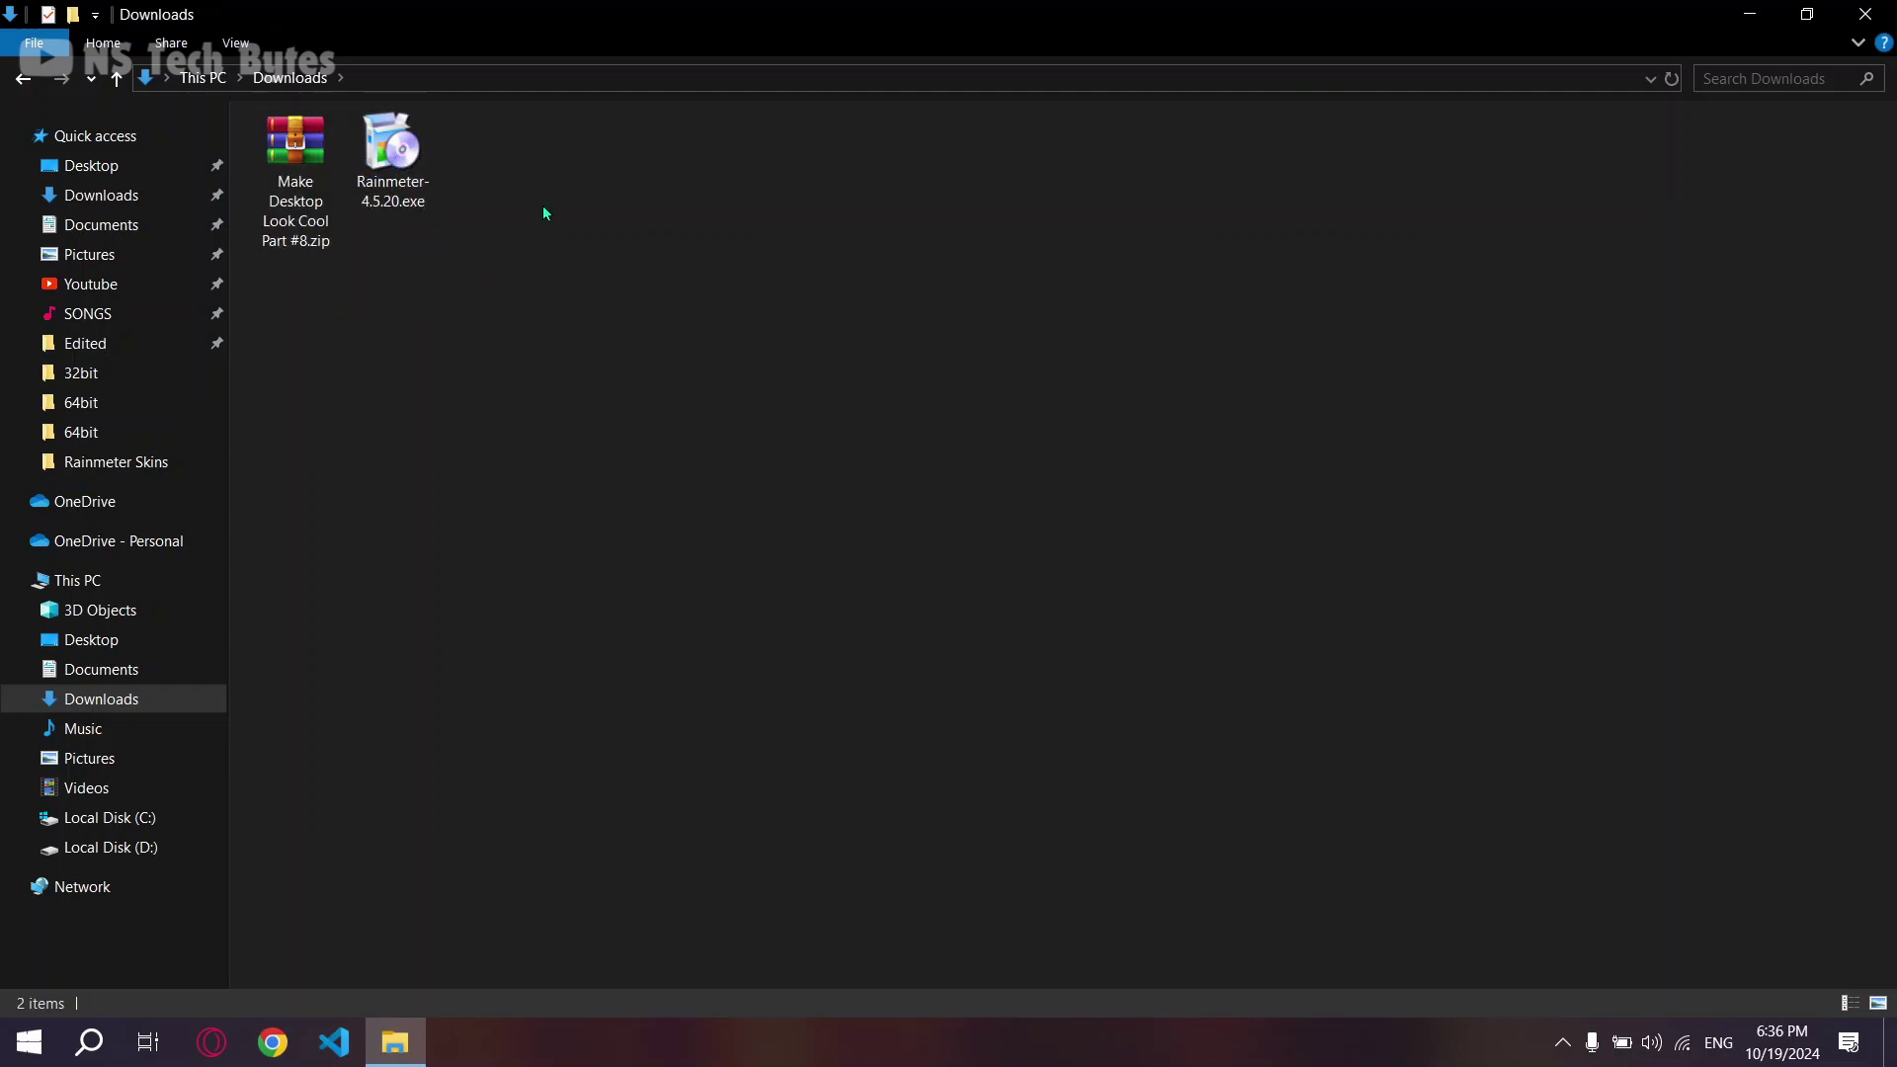
Step: Extract Make Desktop Look Cool Part #8.zip into its own folder and check the extracted contents
{"action": "left_click", "coordinate": [292, 175]}
{"action": "right_click", "coordinate": [292, 175]}
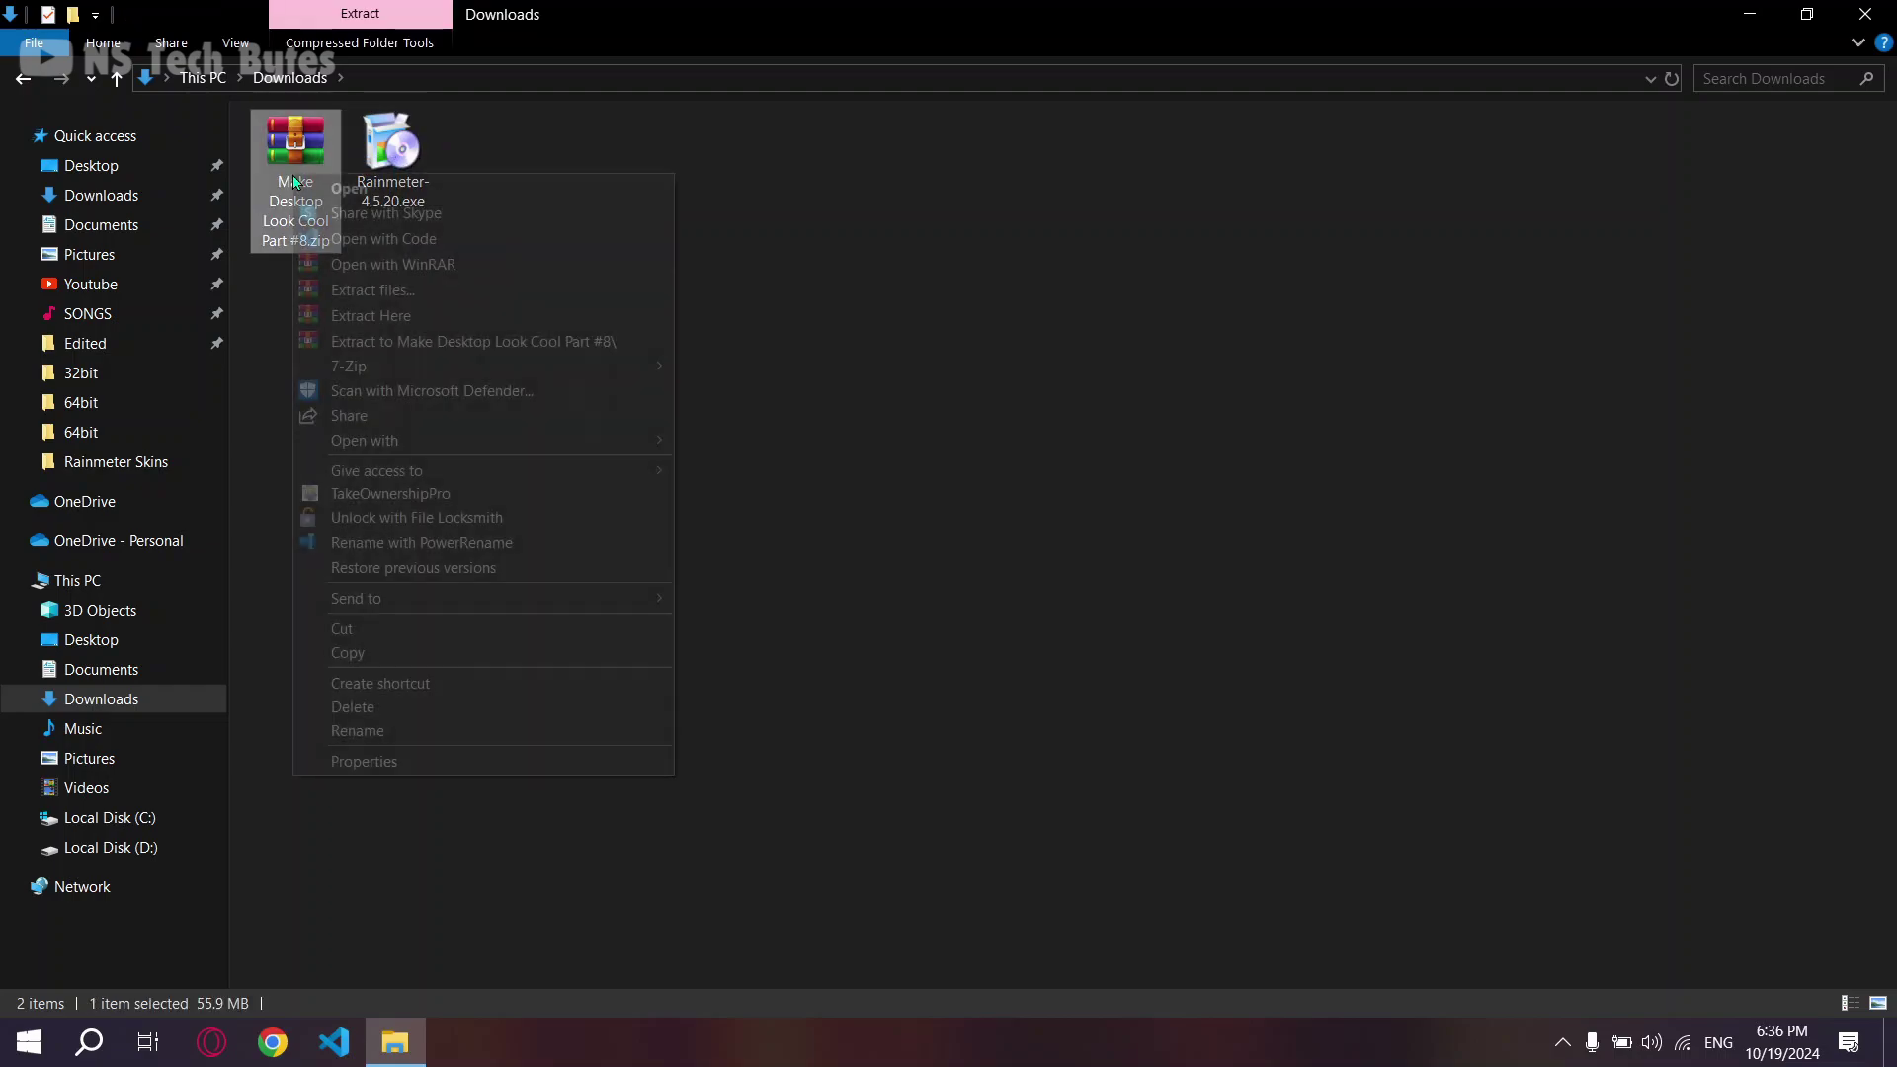
{"action": "left_click", "coordinate": [373, 342]}
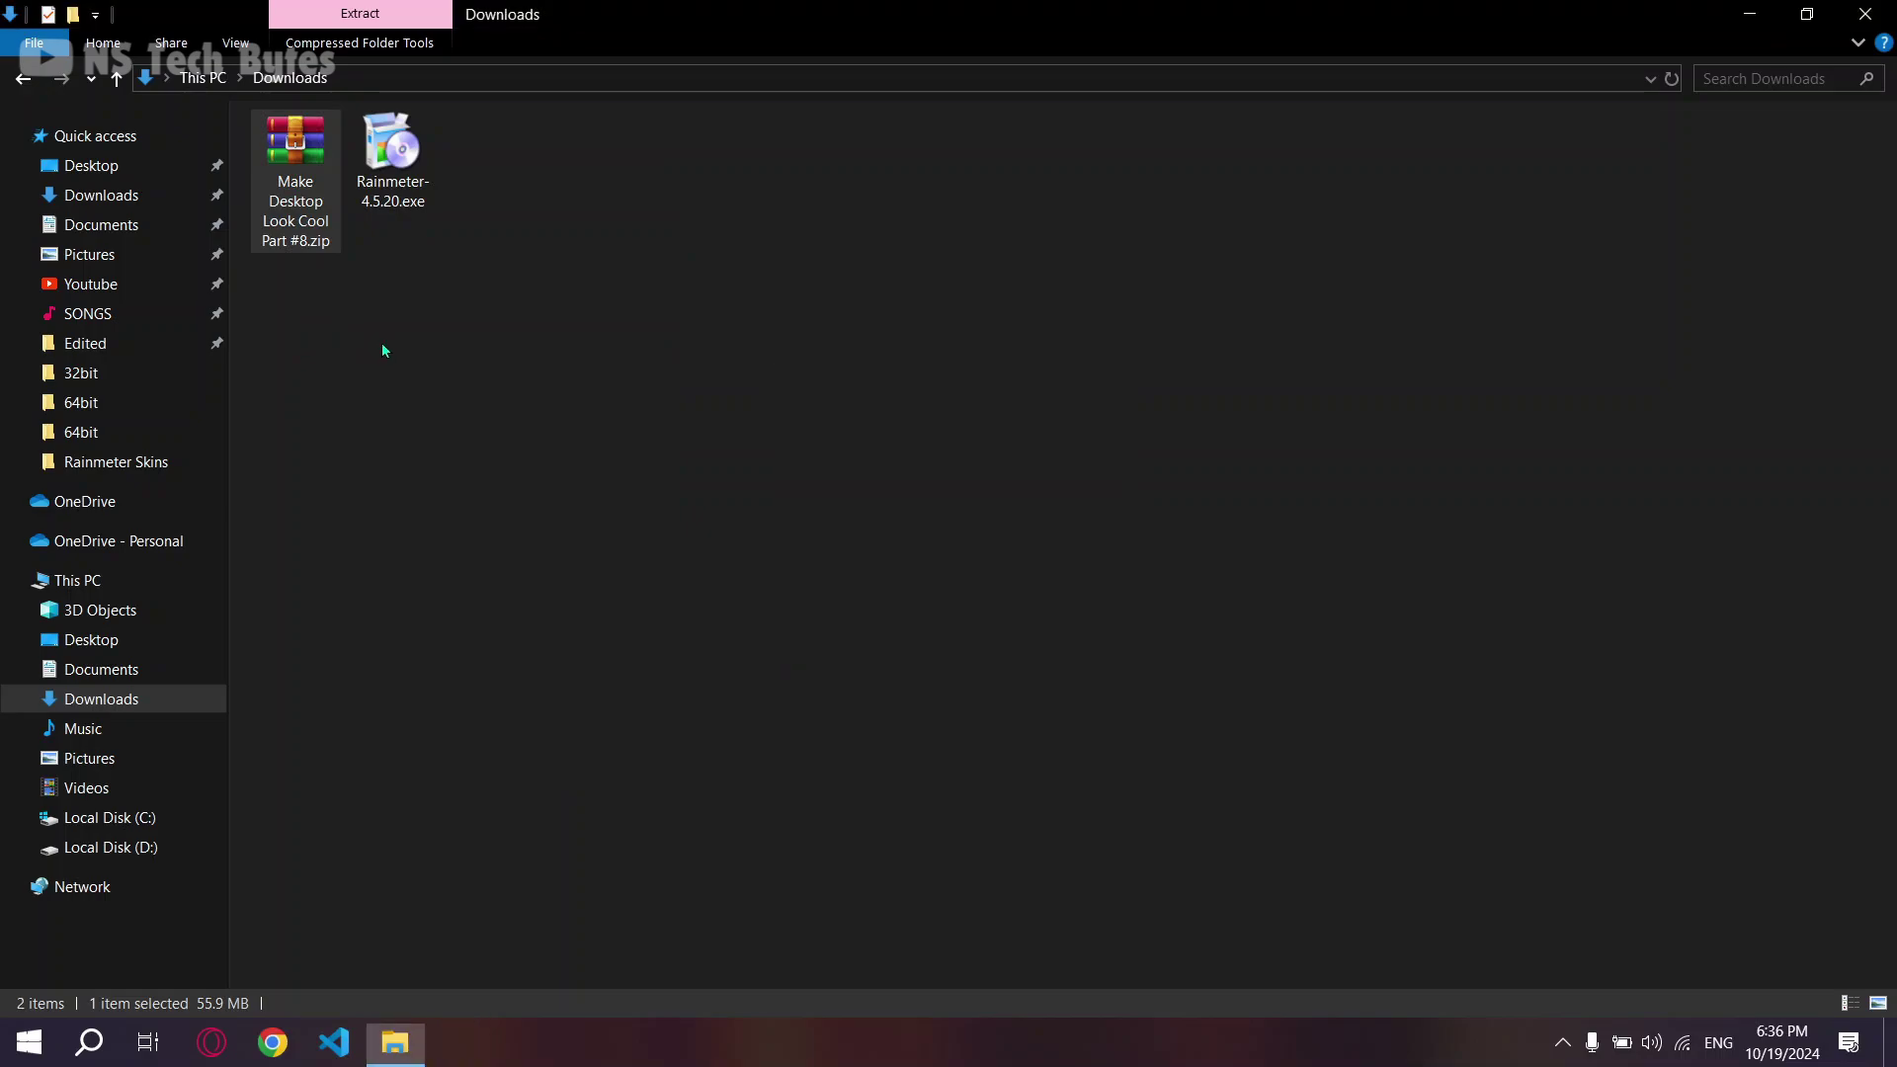
{"action": "left_click", "coordinate": [441, 386]}
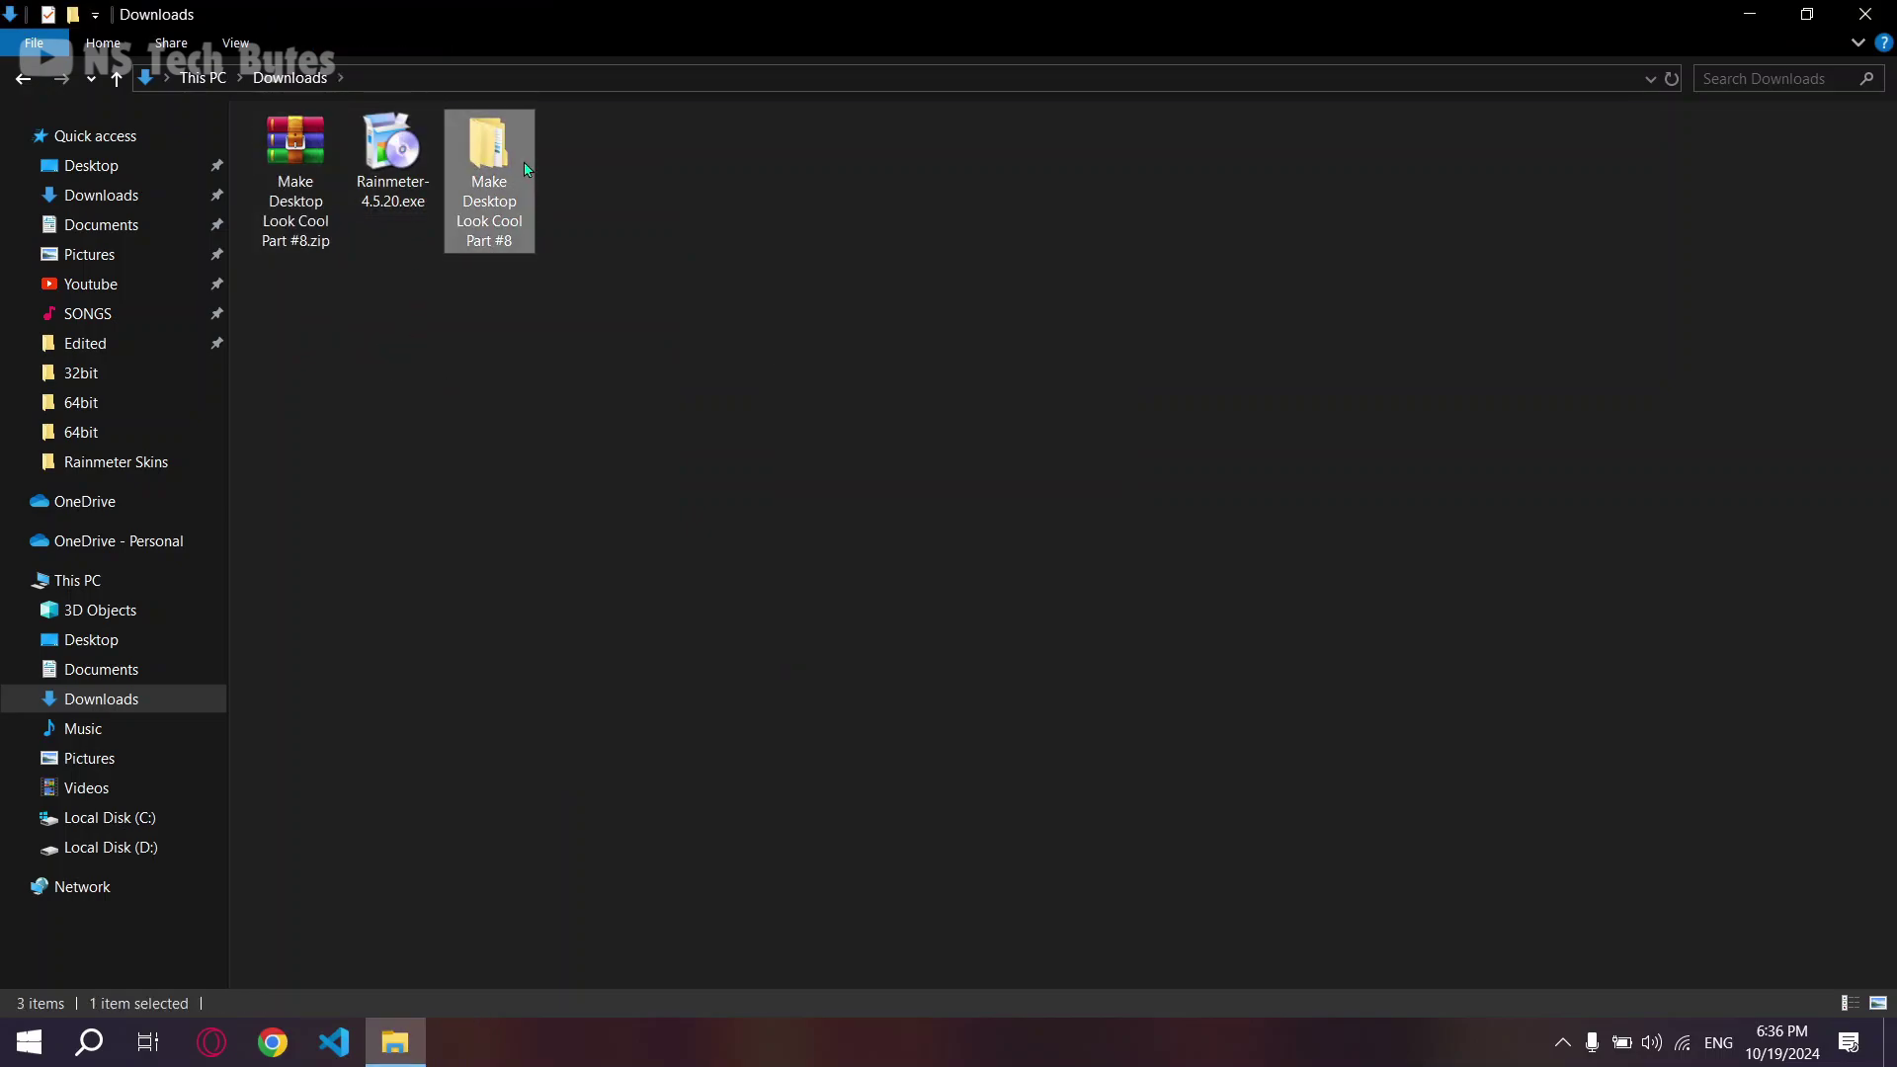
{"action": "double_click", "coordinate": [488, 158]}
{"action": "double_click", "coordinate": [397, 154]}
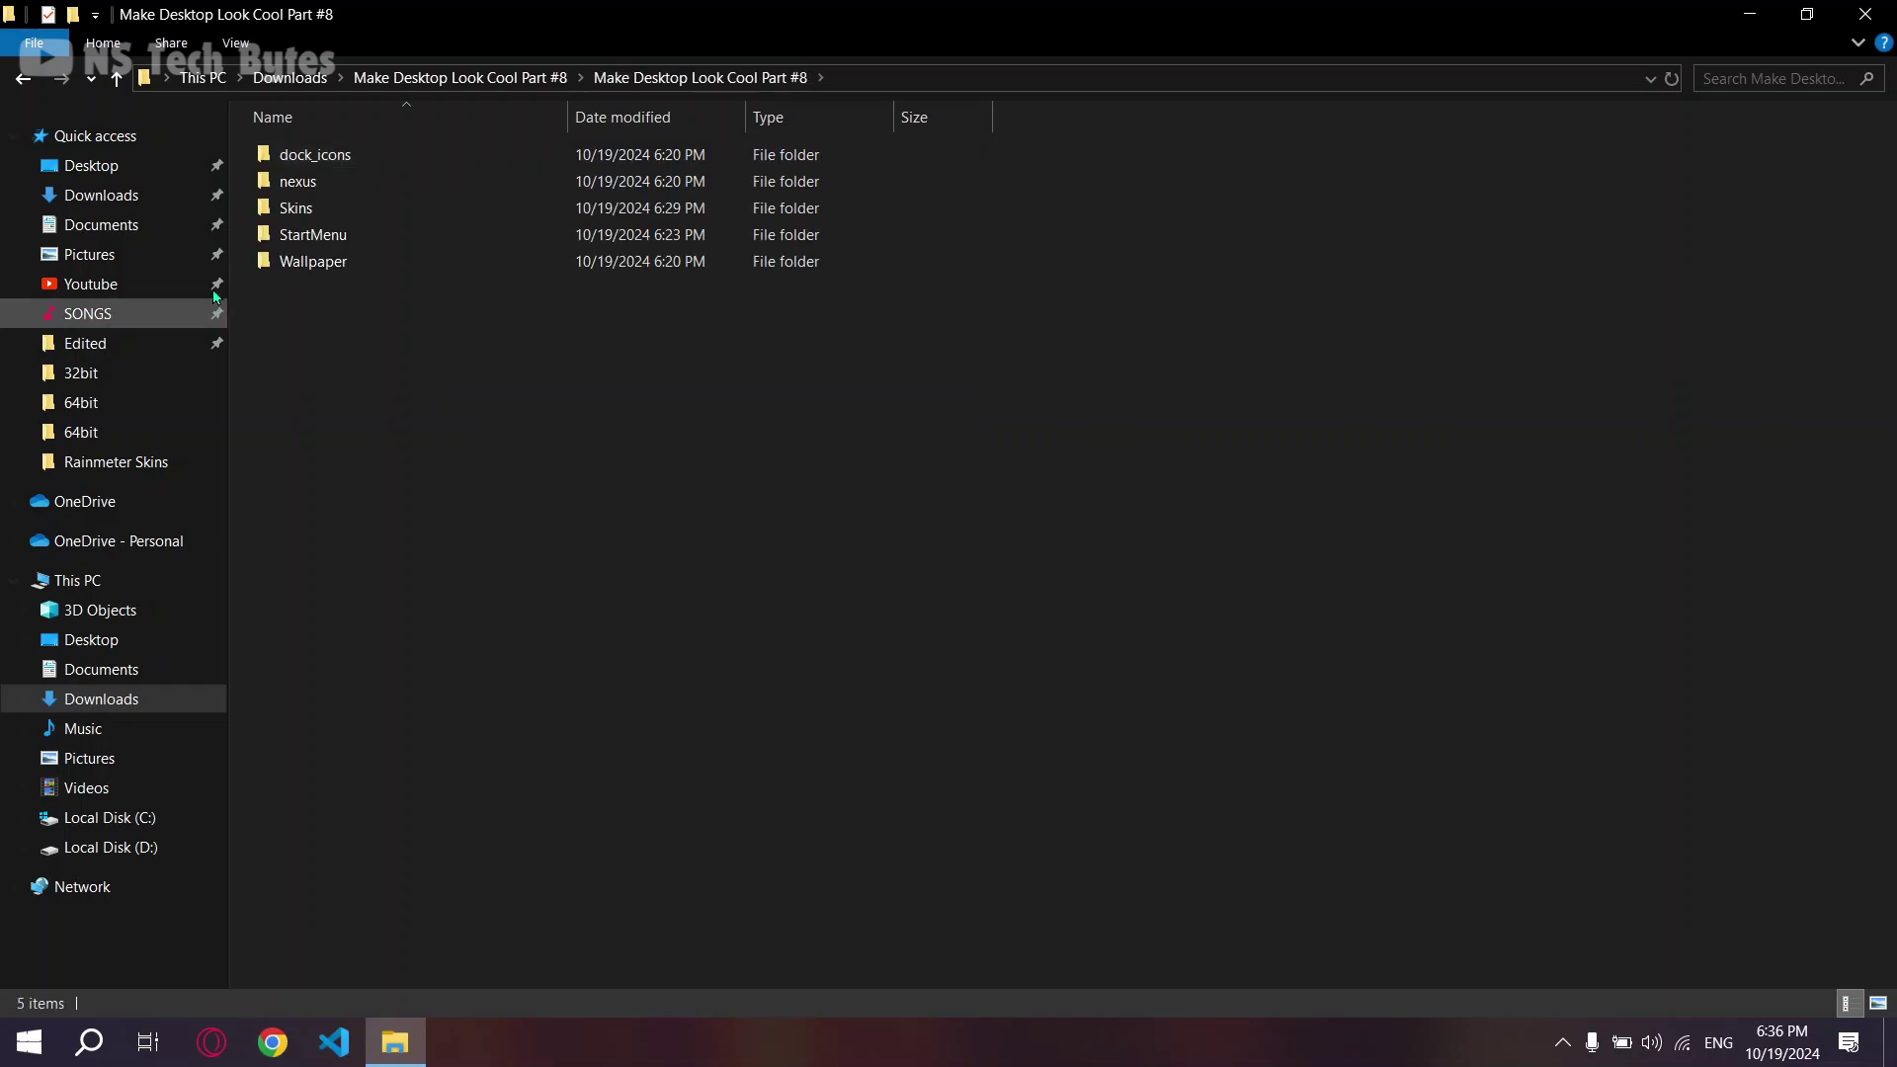
{"action": "left_click", "coordinate": [22, 81]}
{"action": "left_click", "coordinate": [23, 89]}
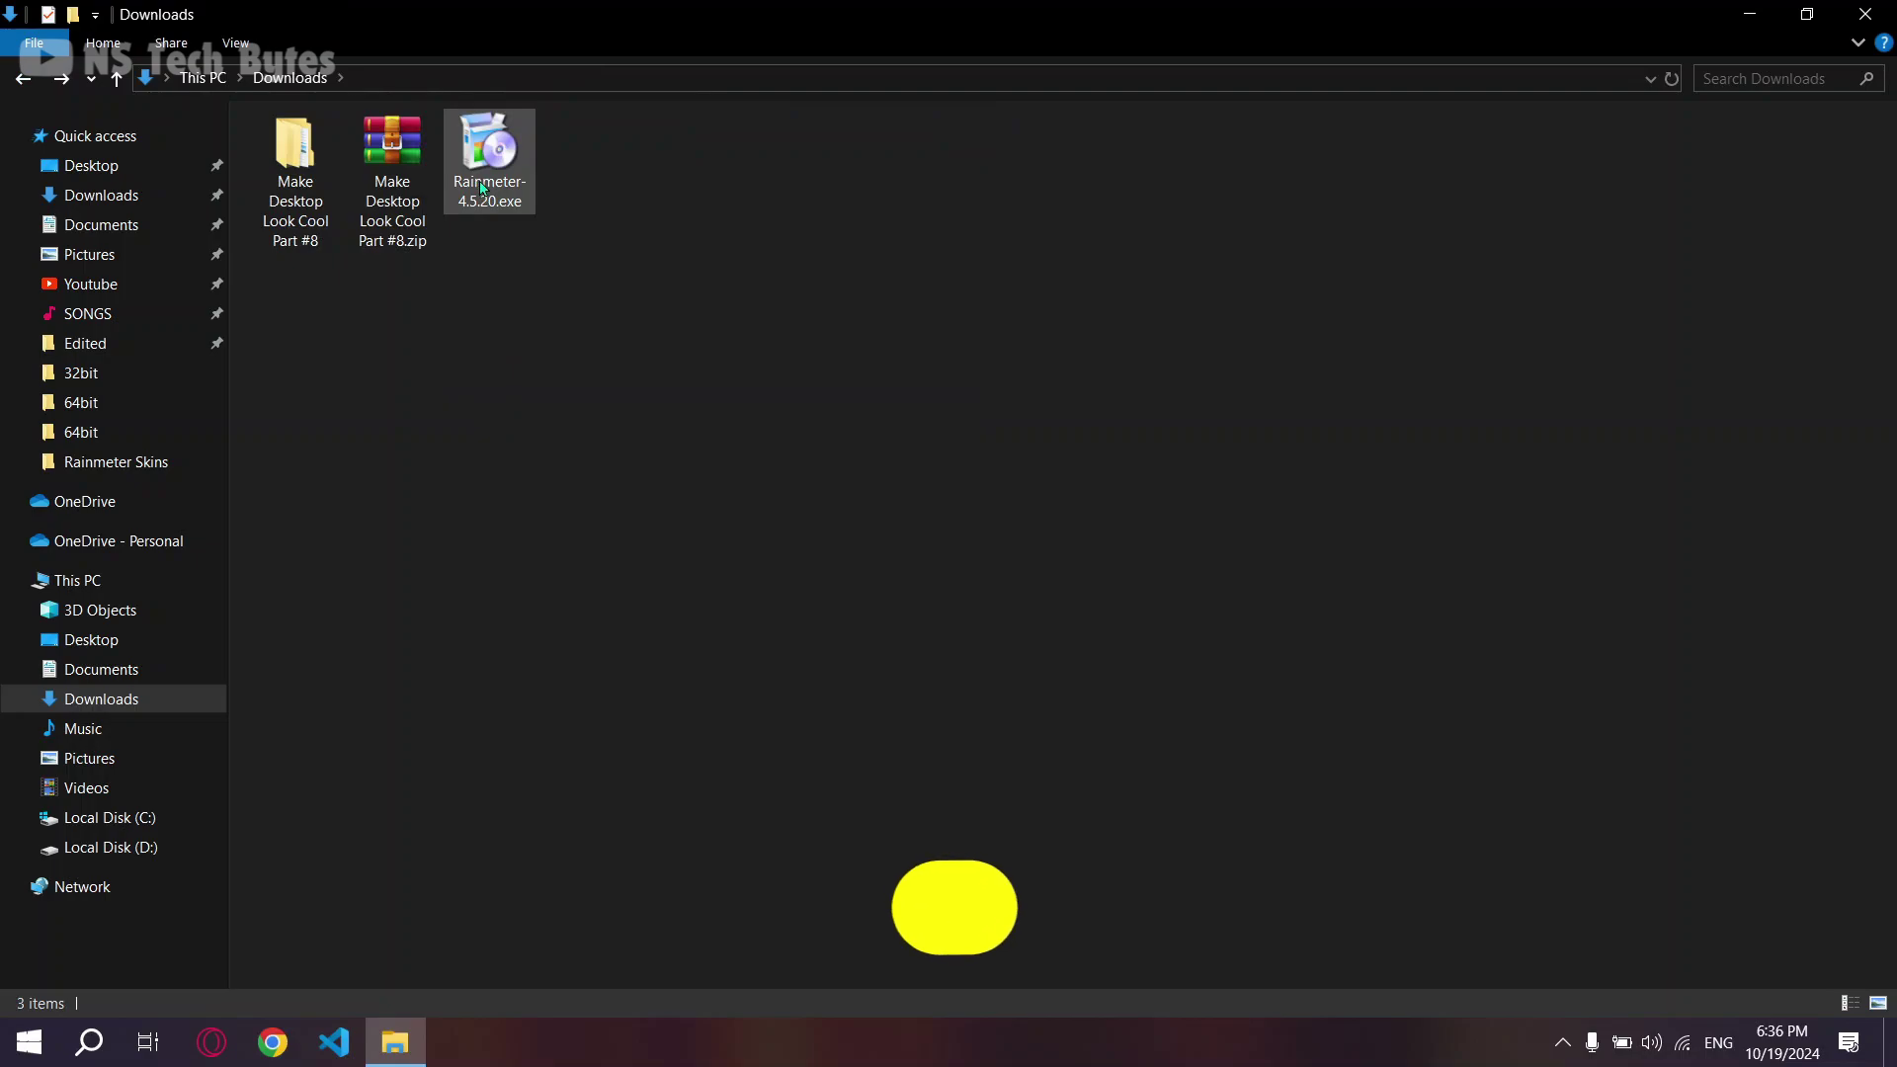
Step: Install Rainmeter 4.5.20 in English with the standard installation and run it on finishing
{"action": "double_click", "coordinate": [483, 196]}
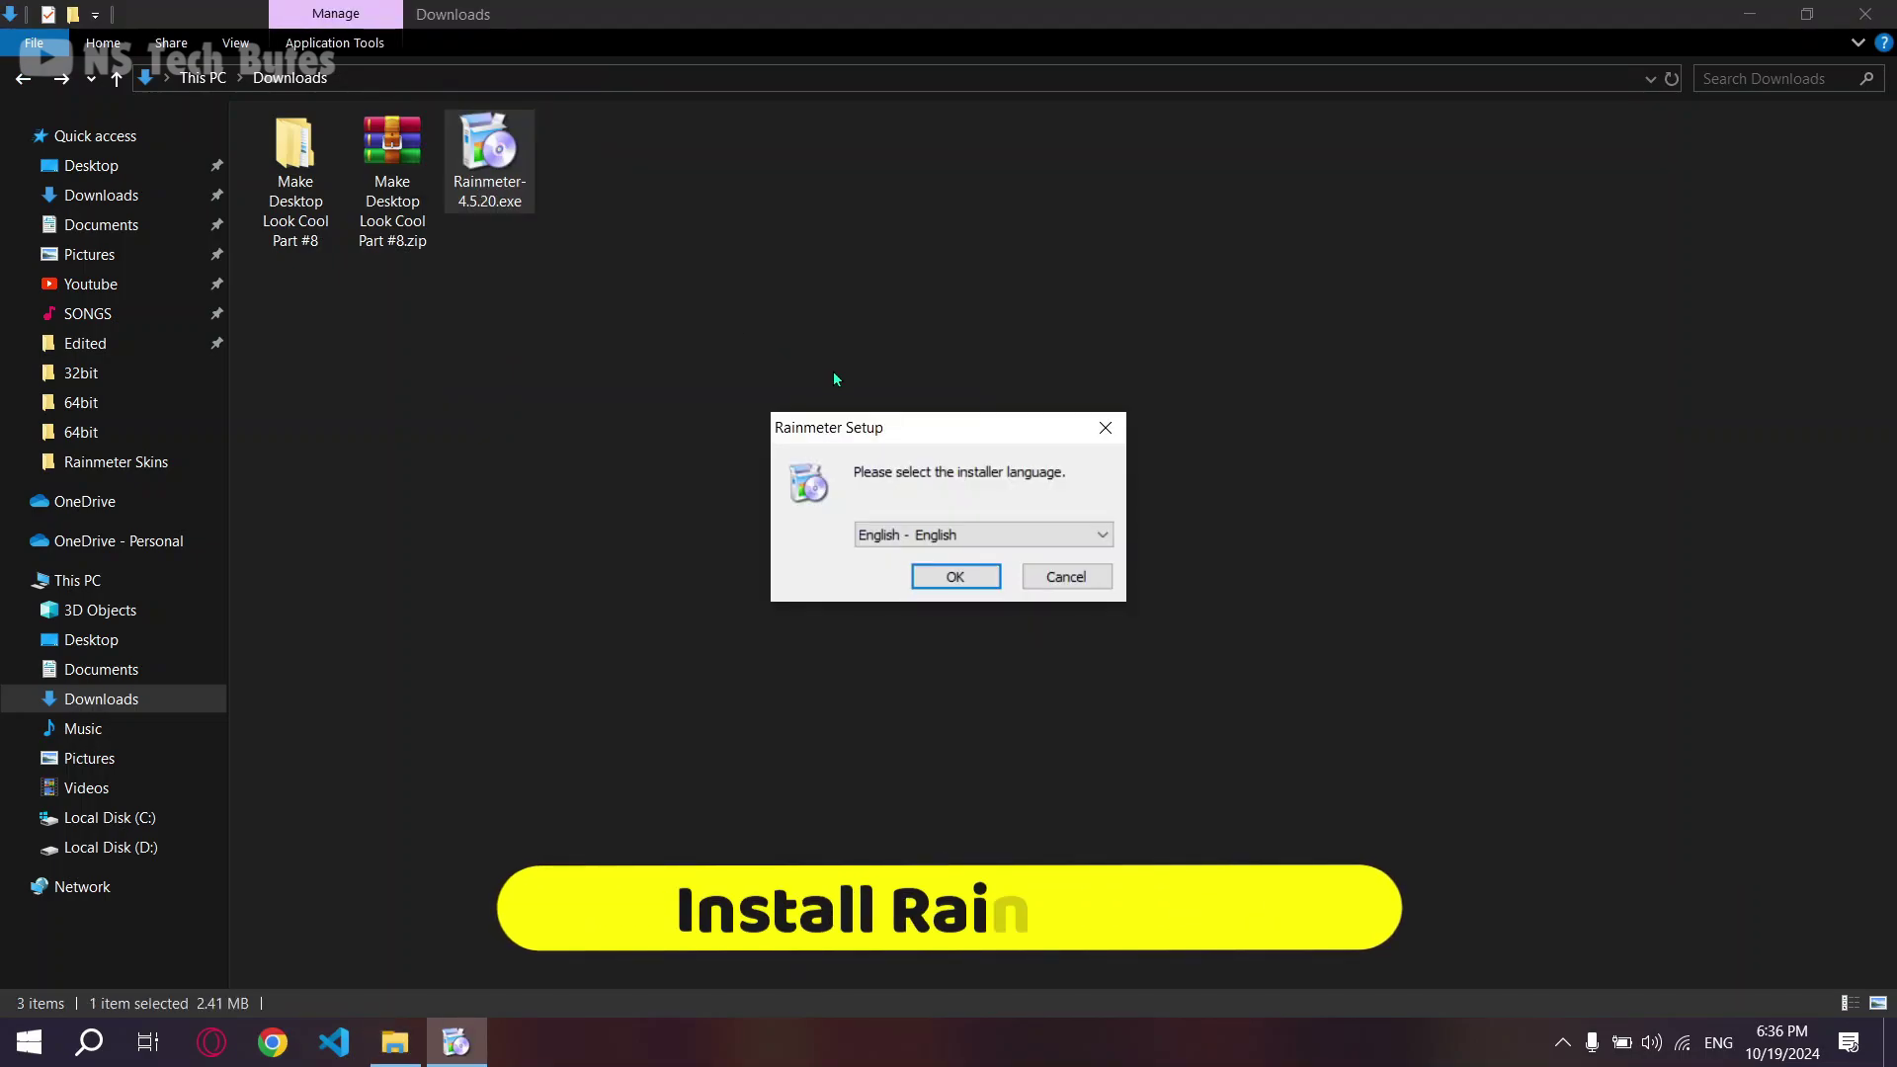
{"action": "left_click", "coordinate": [955, 576]}
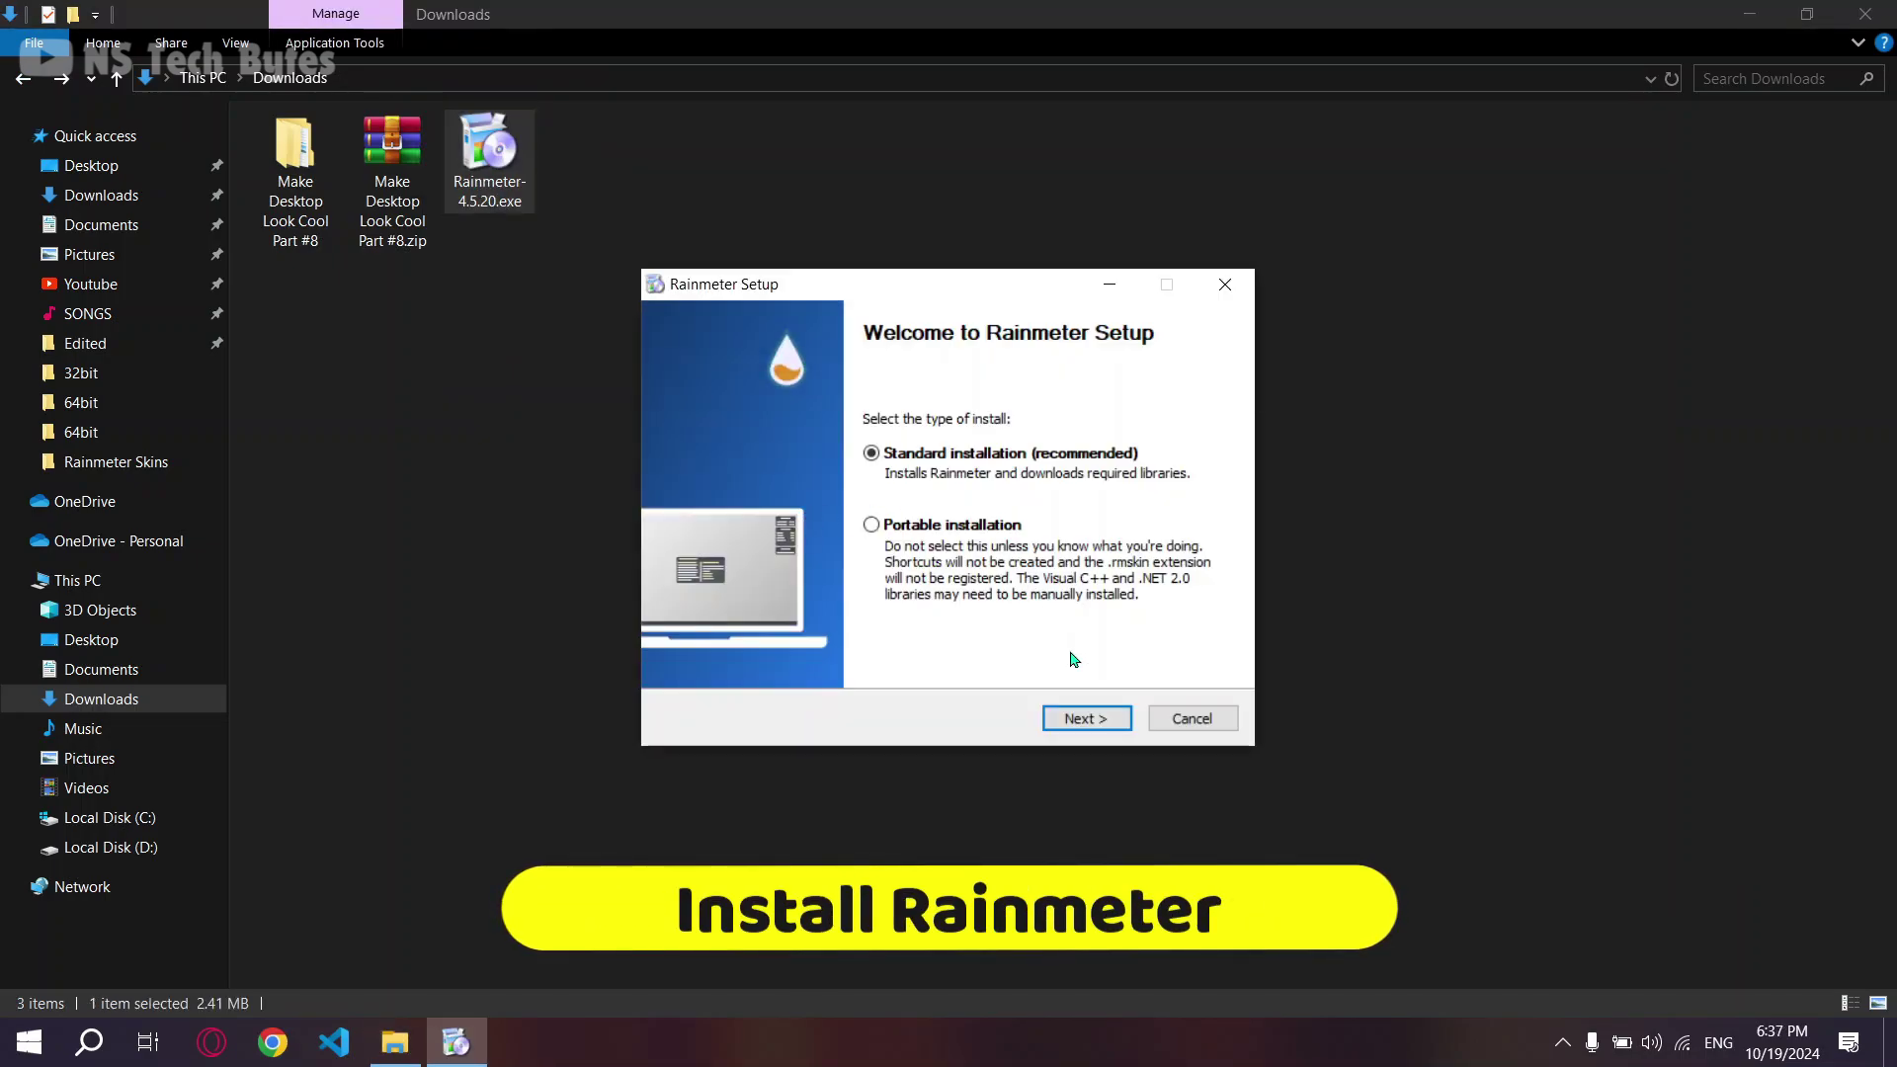
{"action": "left_click", "coordinate": [1084, 718]}
{"action": "left_click", "coordinate": [1087, 719]}
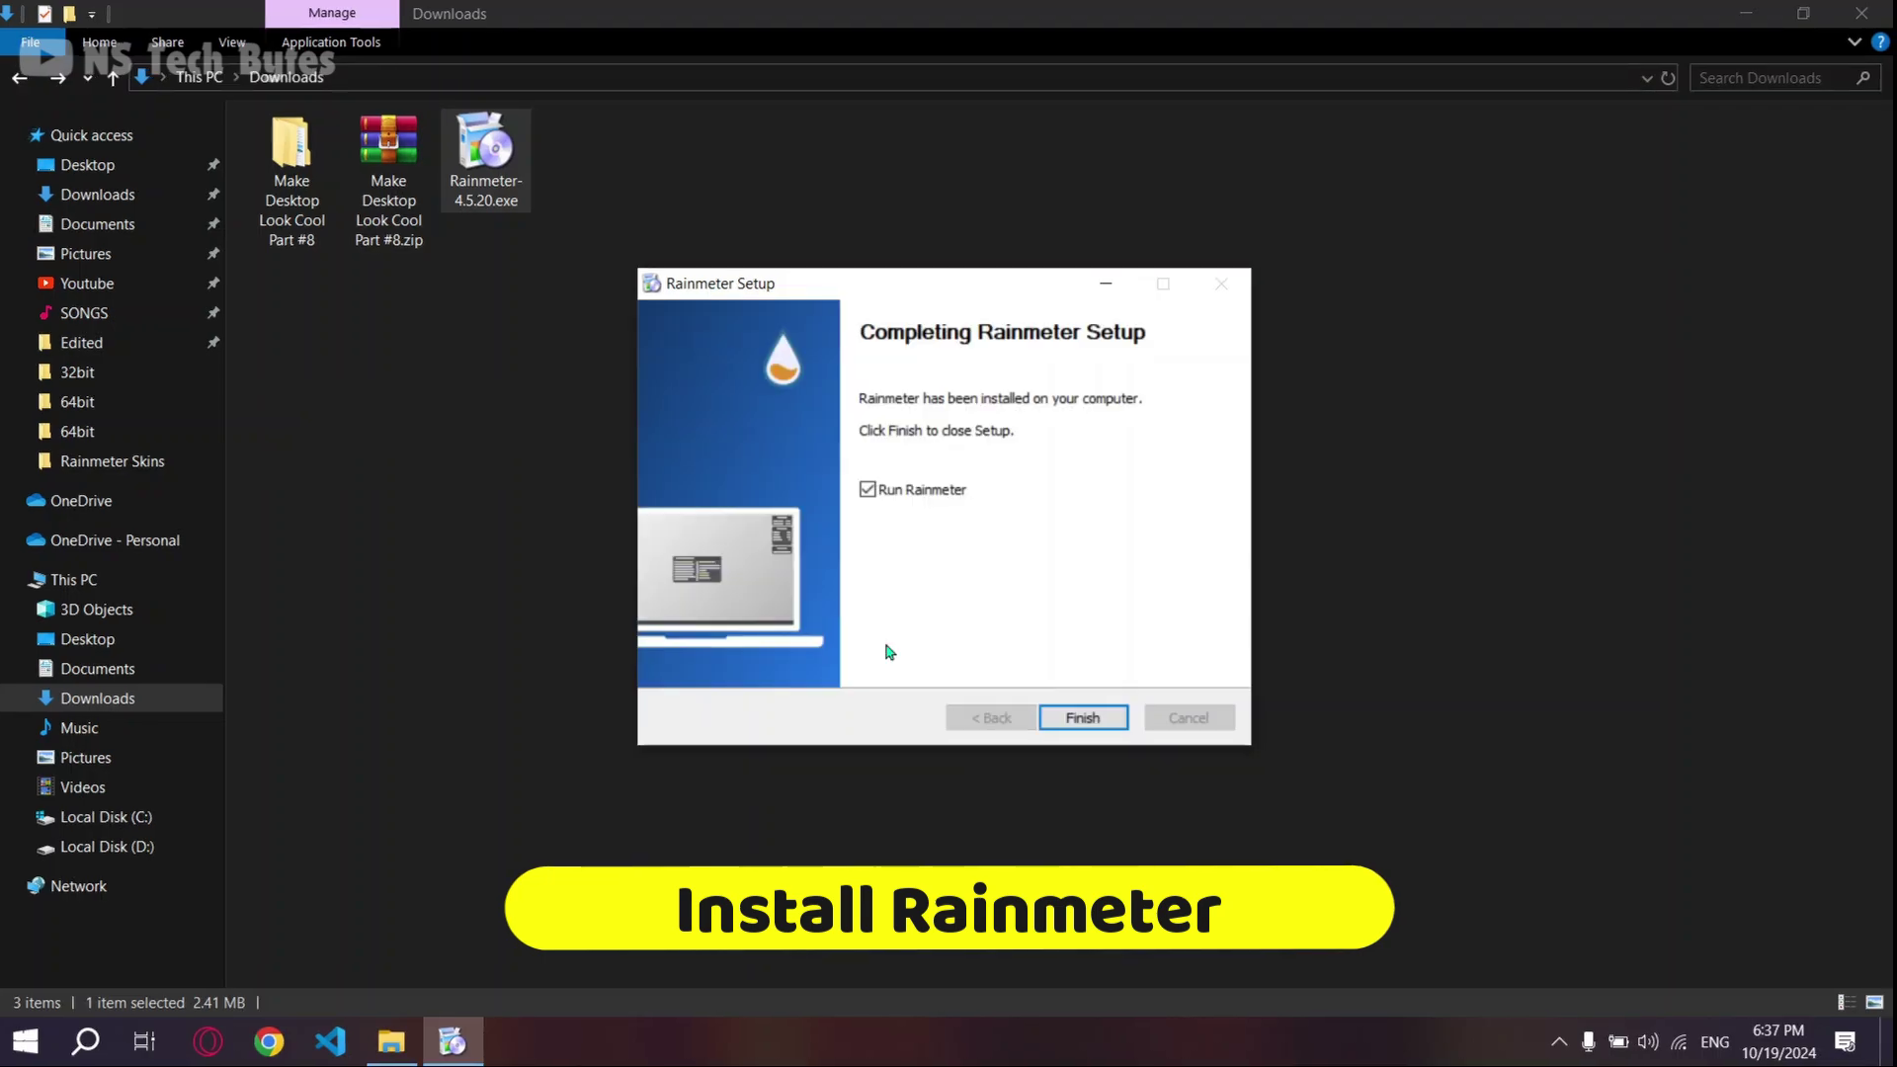
{"action": "left_click", "coordinate": [1069, 727]}
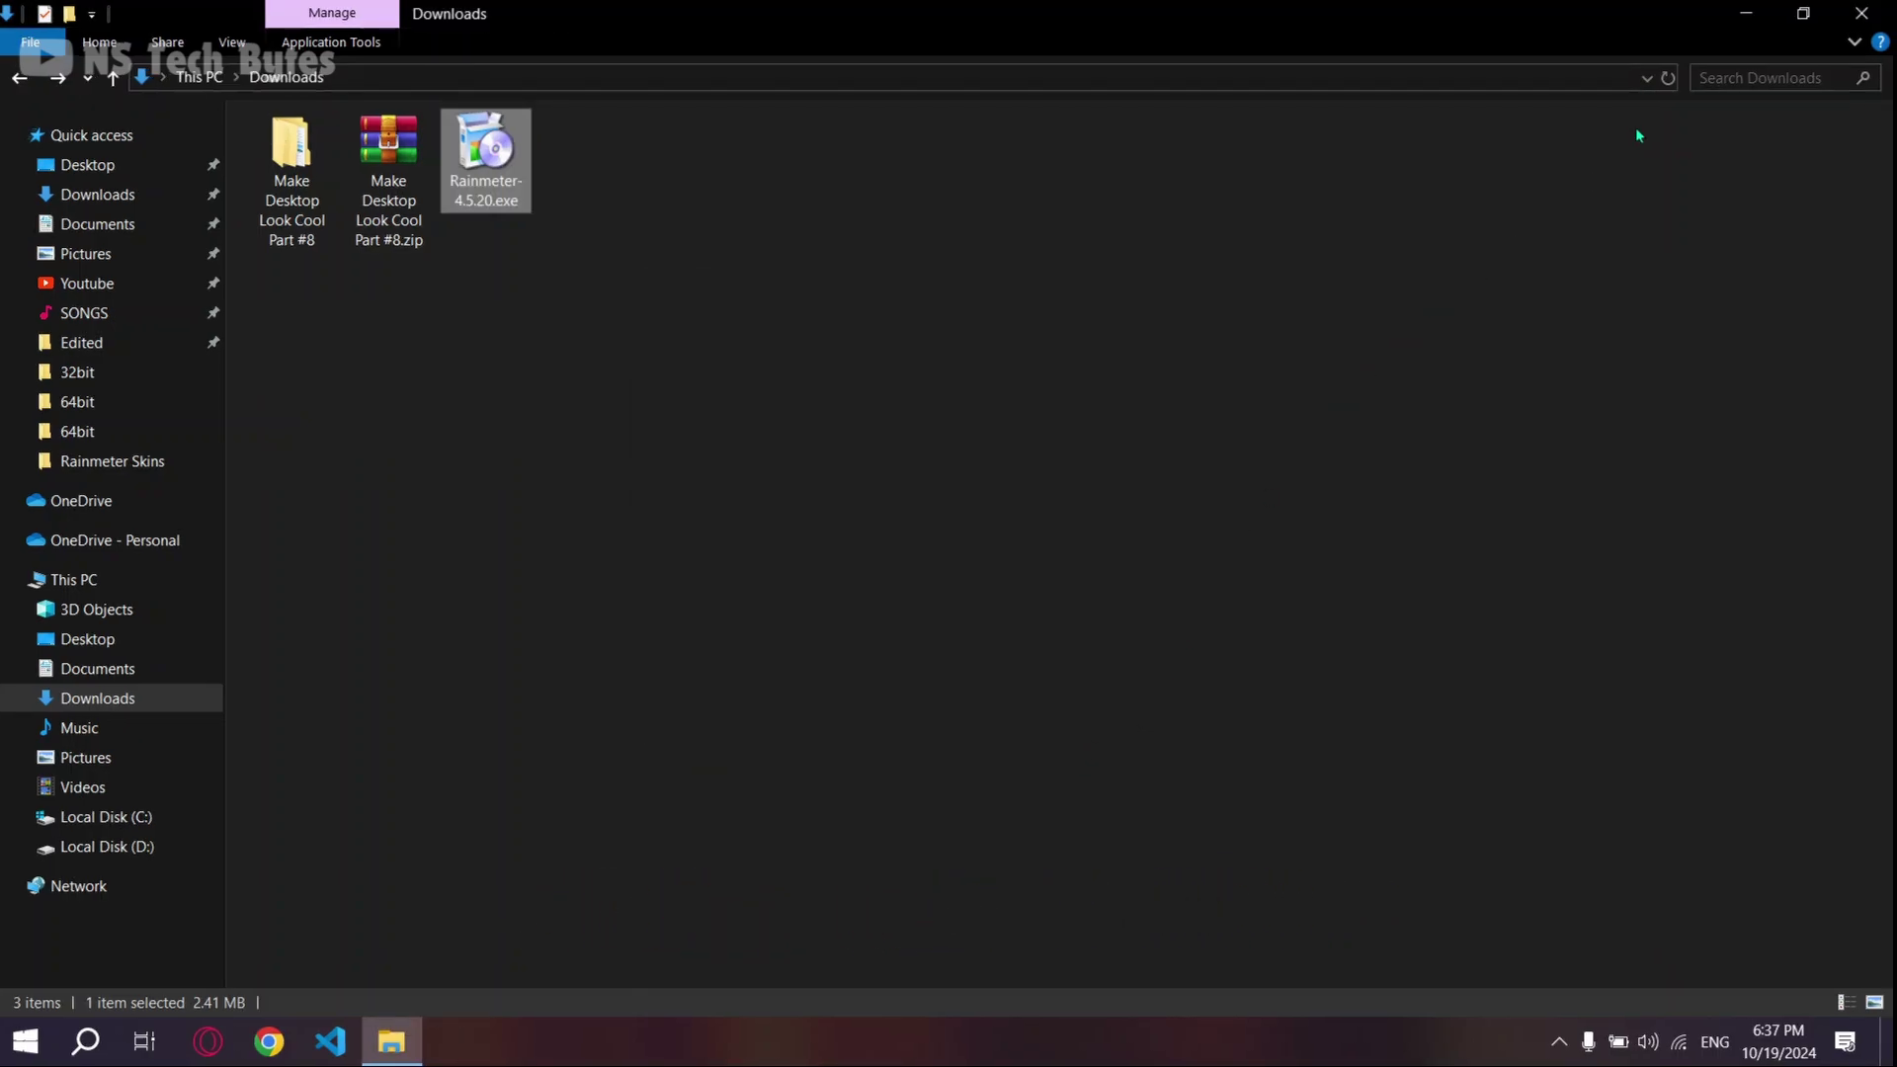
Step: Unload Rainmeter's default illustro skins from the desktop: Welcome, Disk, System and Clock
{"action": "left_click", "coordinate": [1746, 13]}
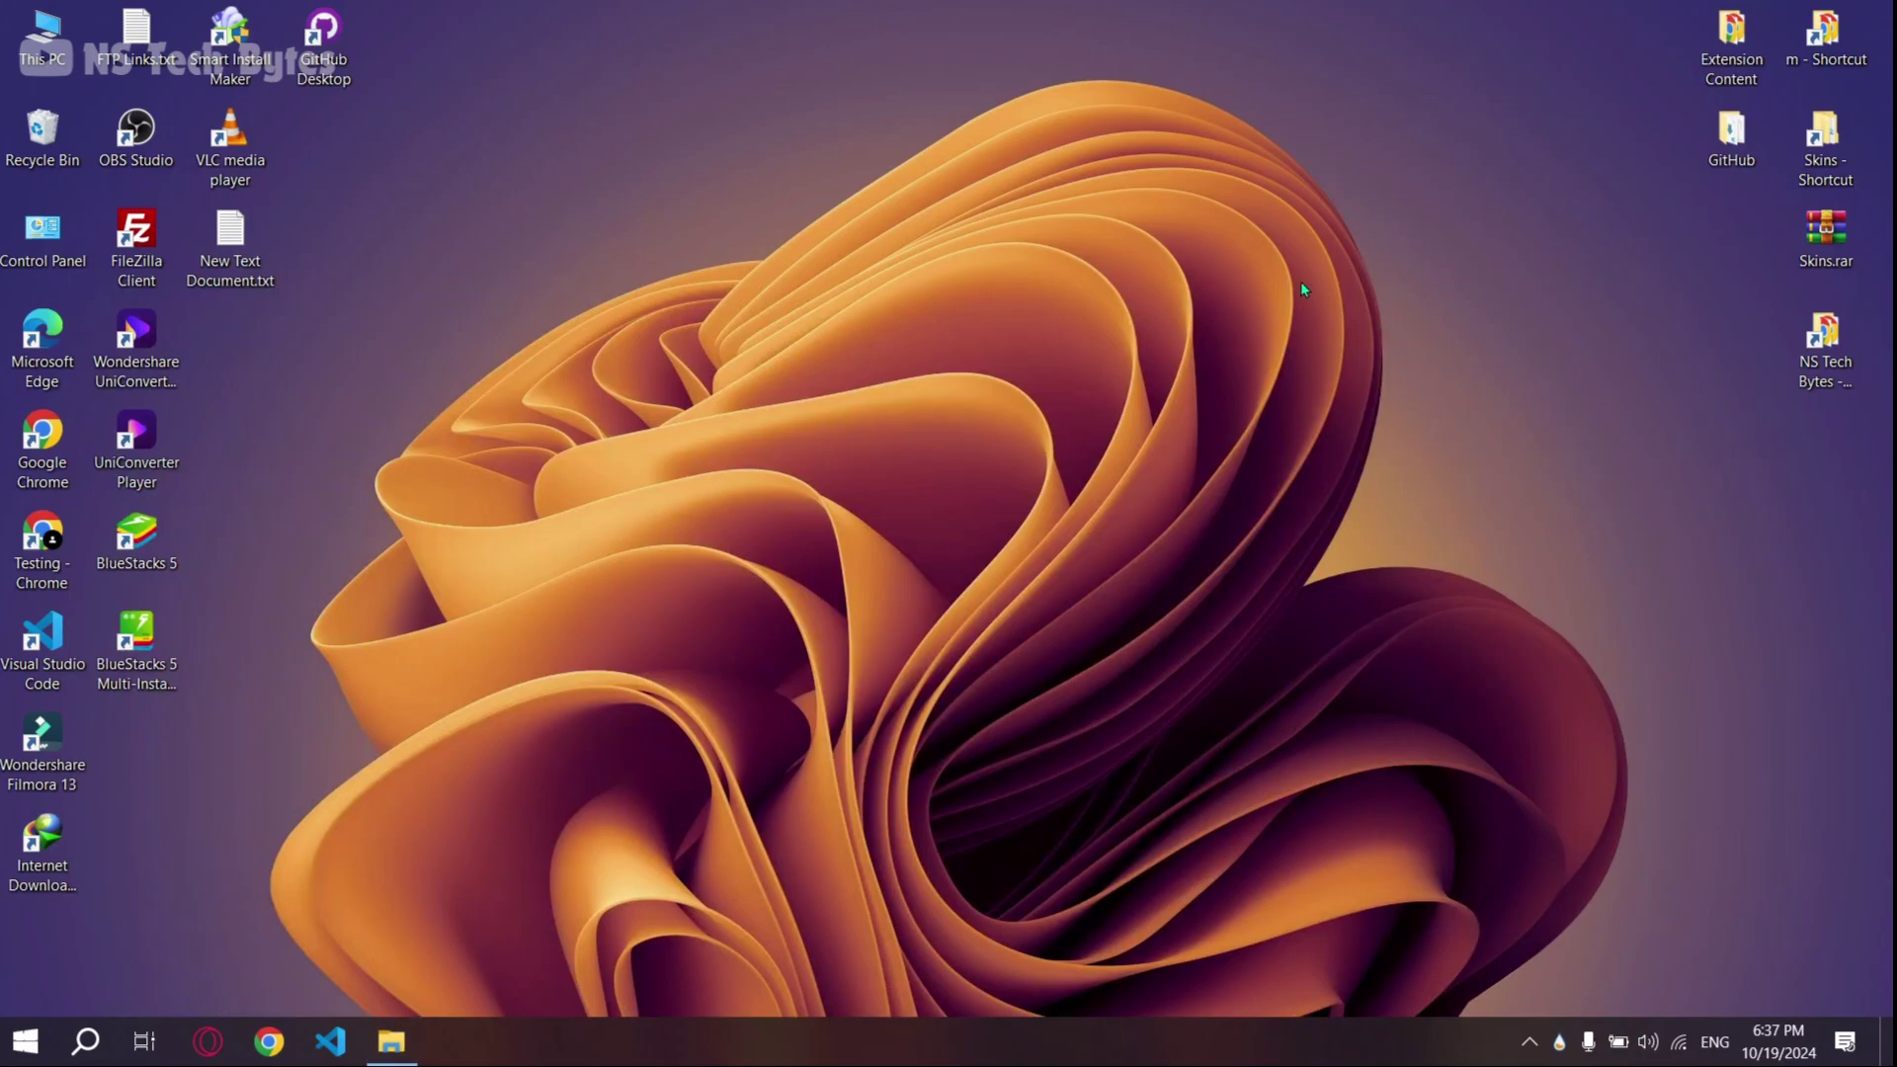
{"action": "right_click", "coordinate": [926, 524]}
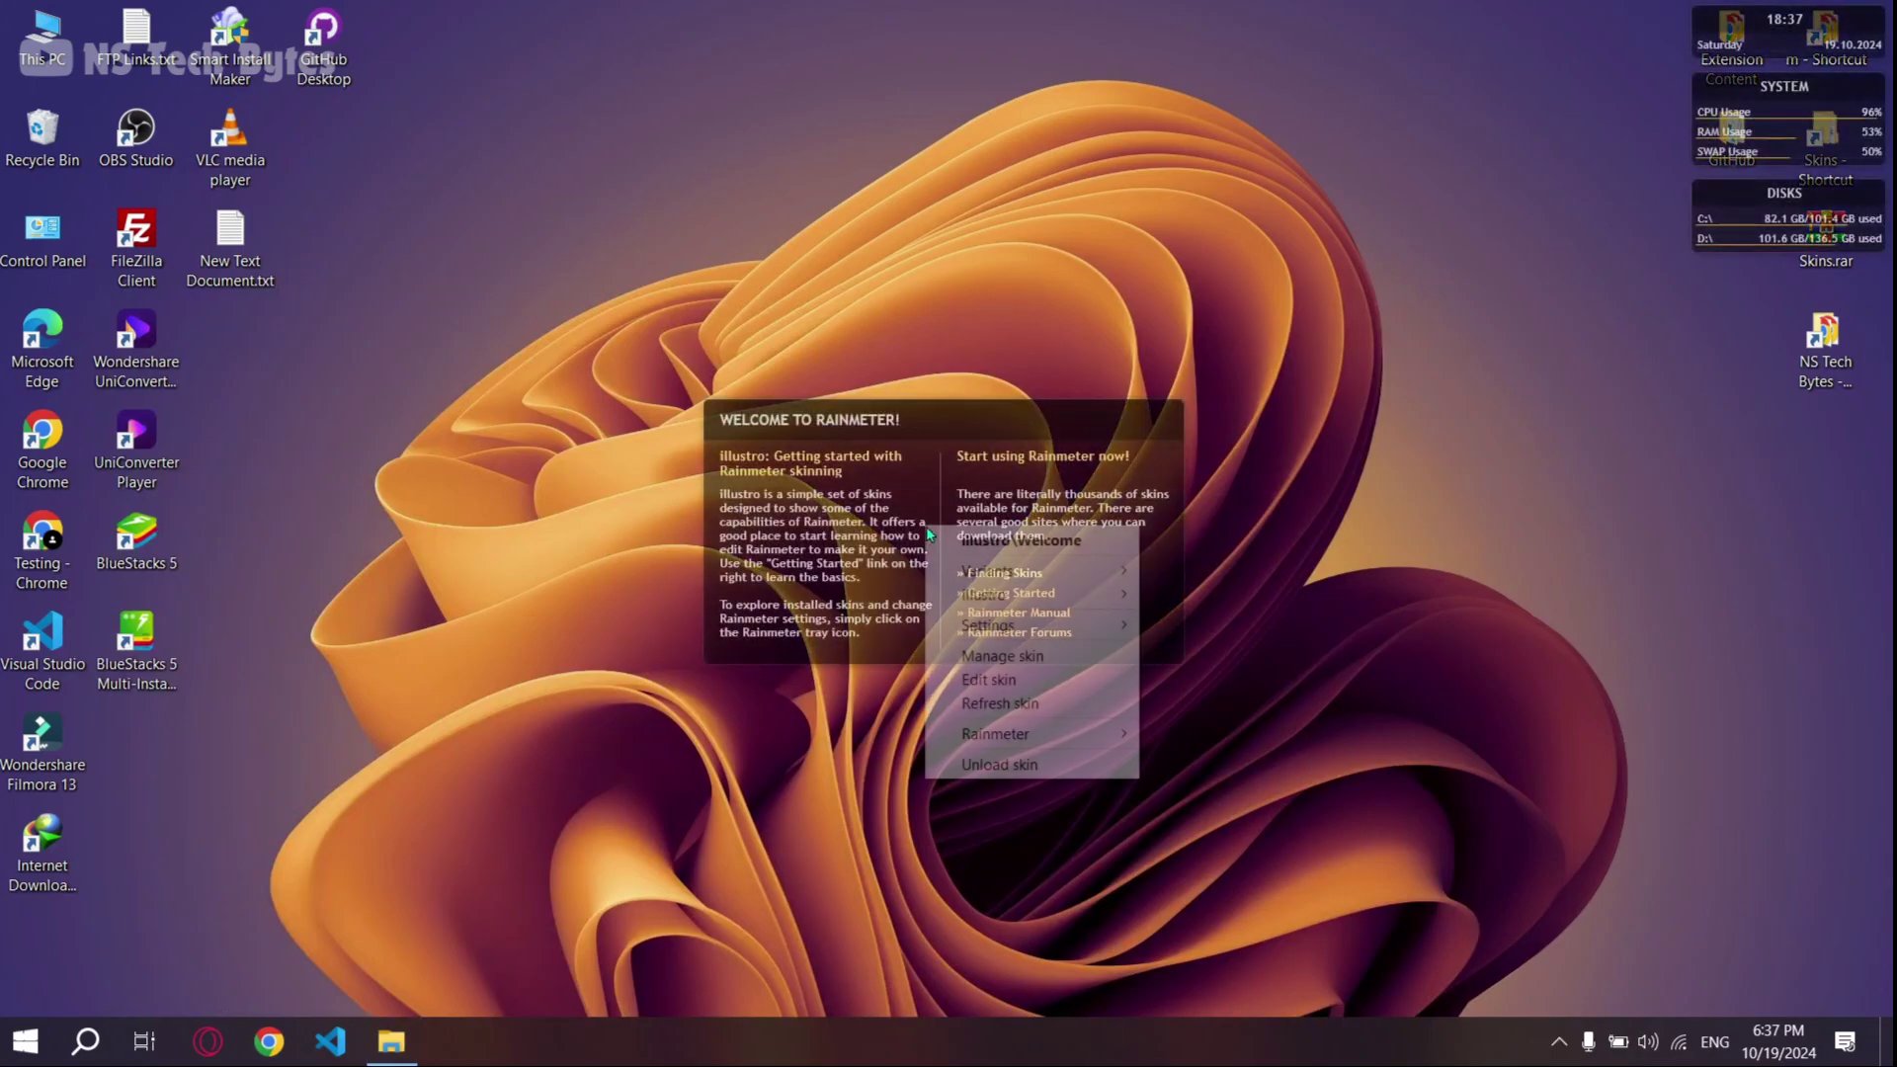
{"action": "left_click", "coordinate": [986, 765]}
{"action": "right_click", "coordinate": [1796, 219]}
{"action": "left_click", "coordinate": [1790, 456]}
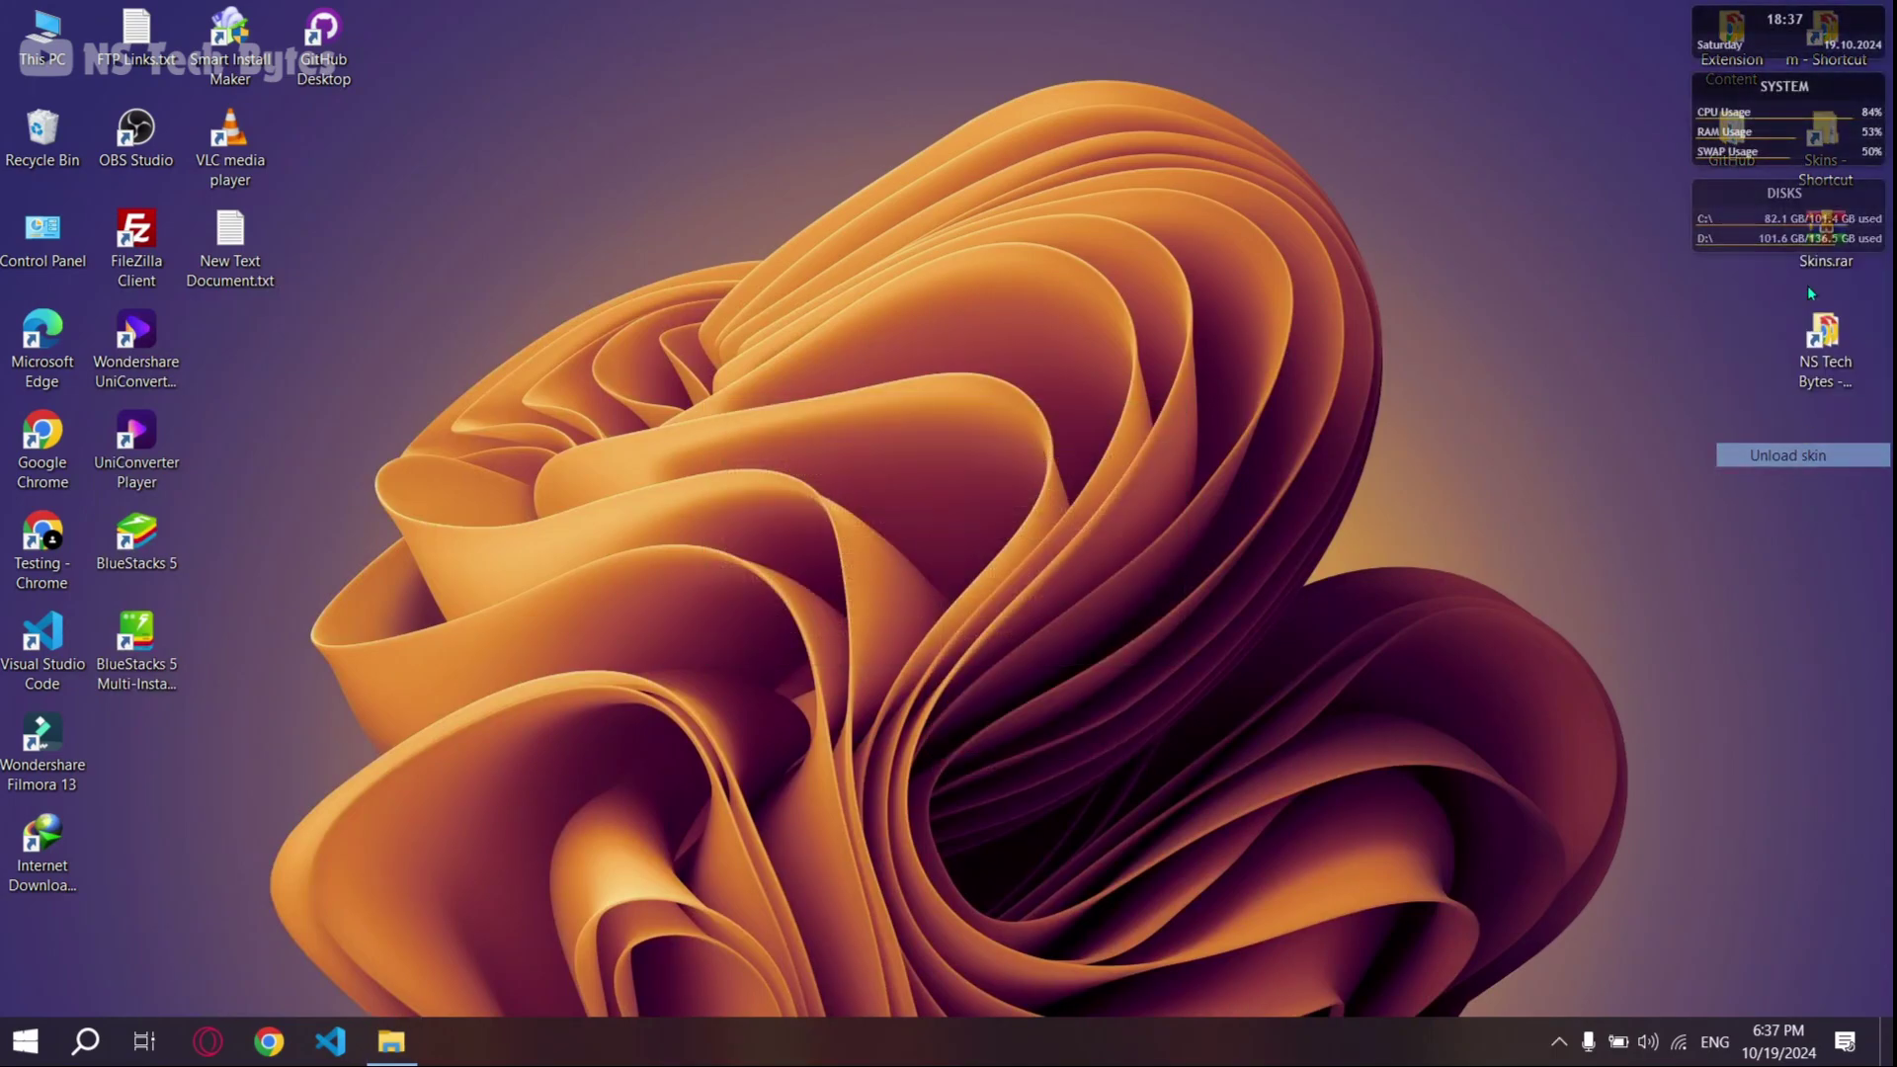
{"action": "right_click", "coordinate": [1793, 127]}
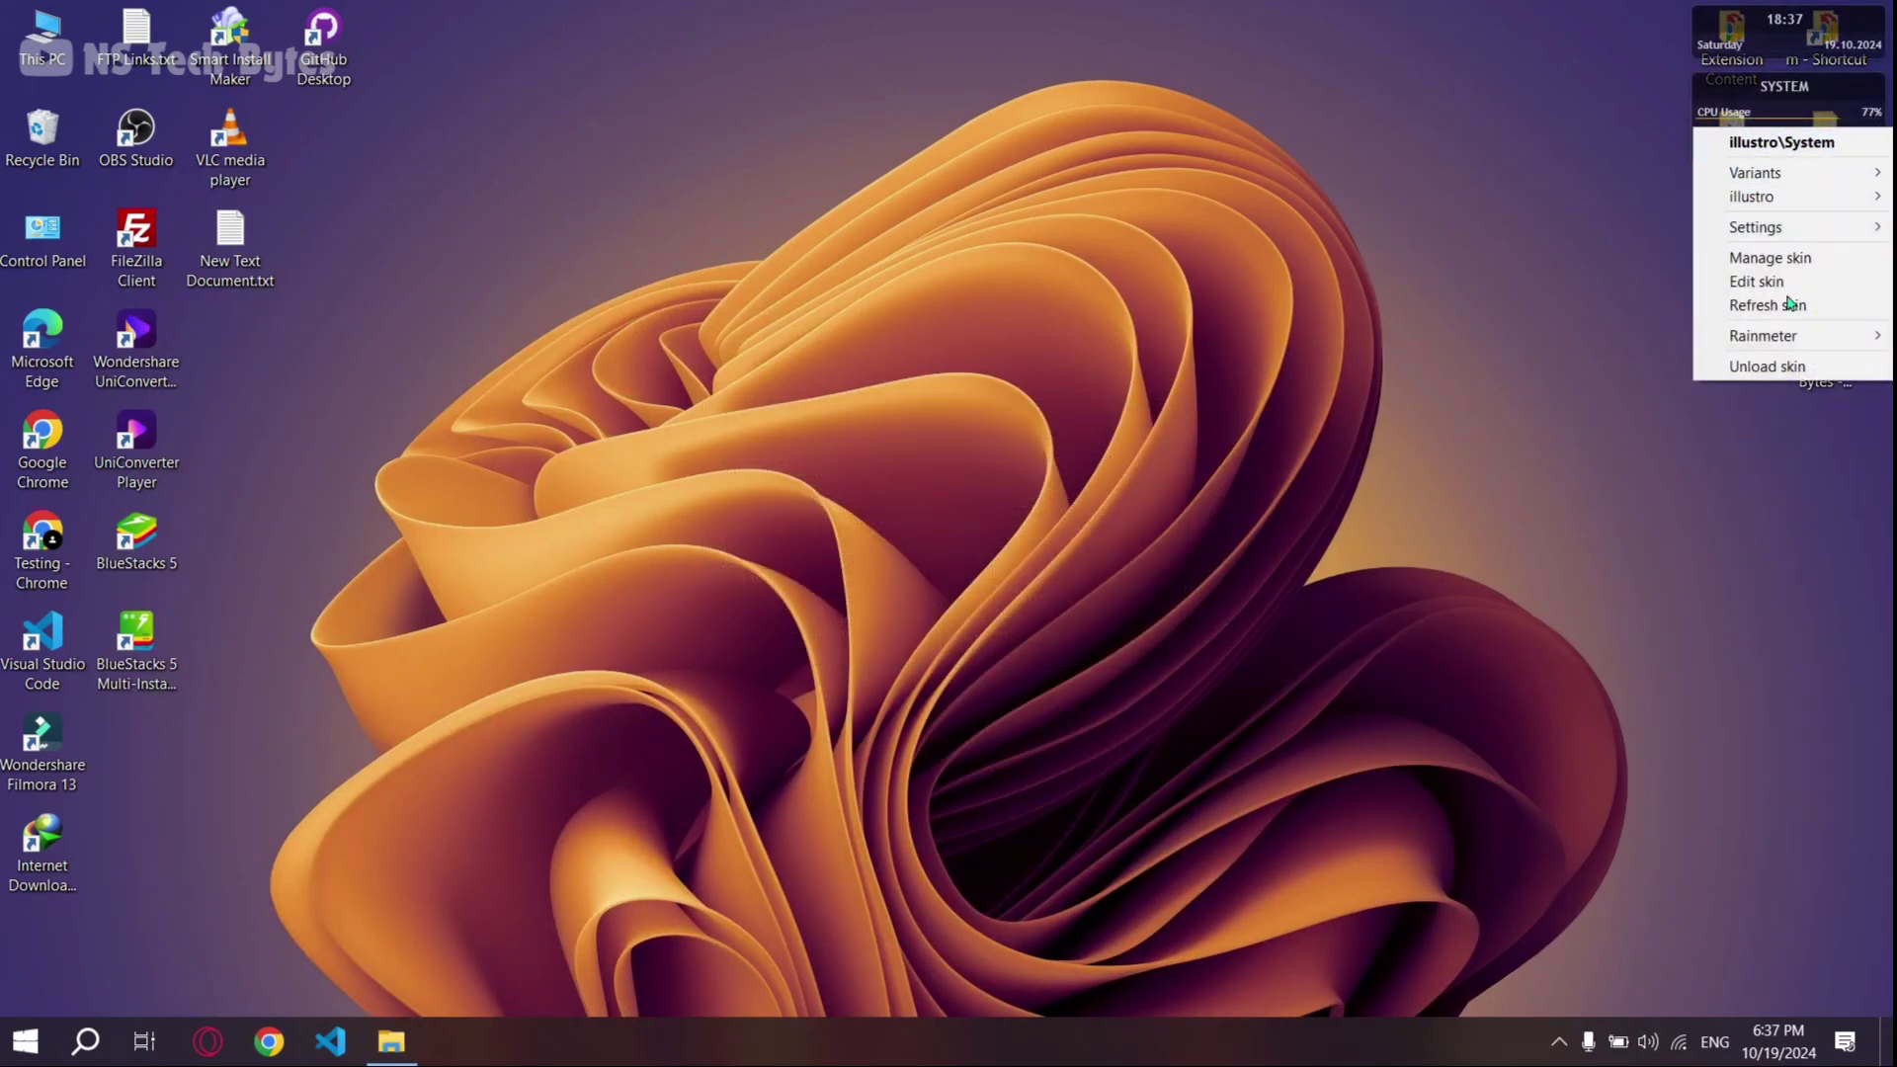
{"action": "left_click", "coordinate": [1776, 367]}
{"action": "right_click", "coordinate": [1763, 35]}
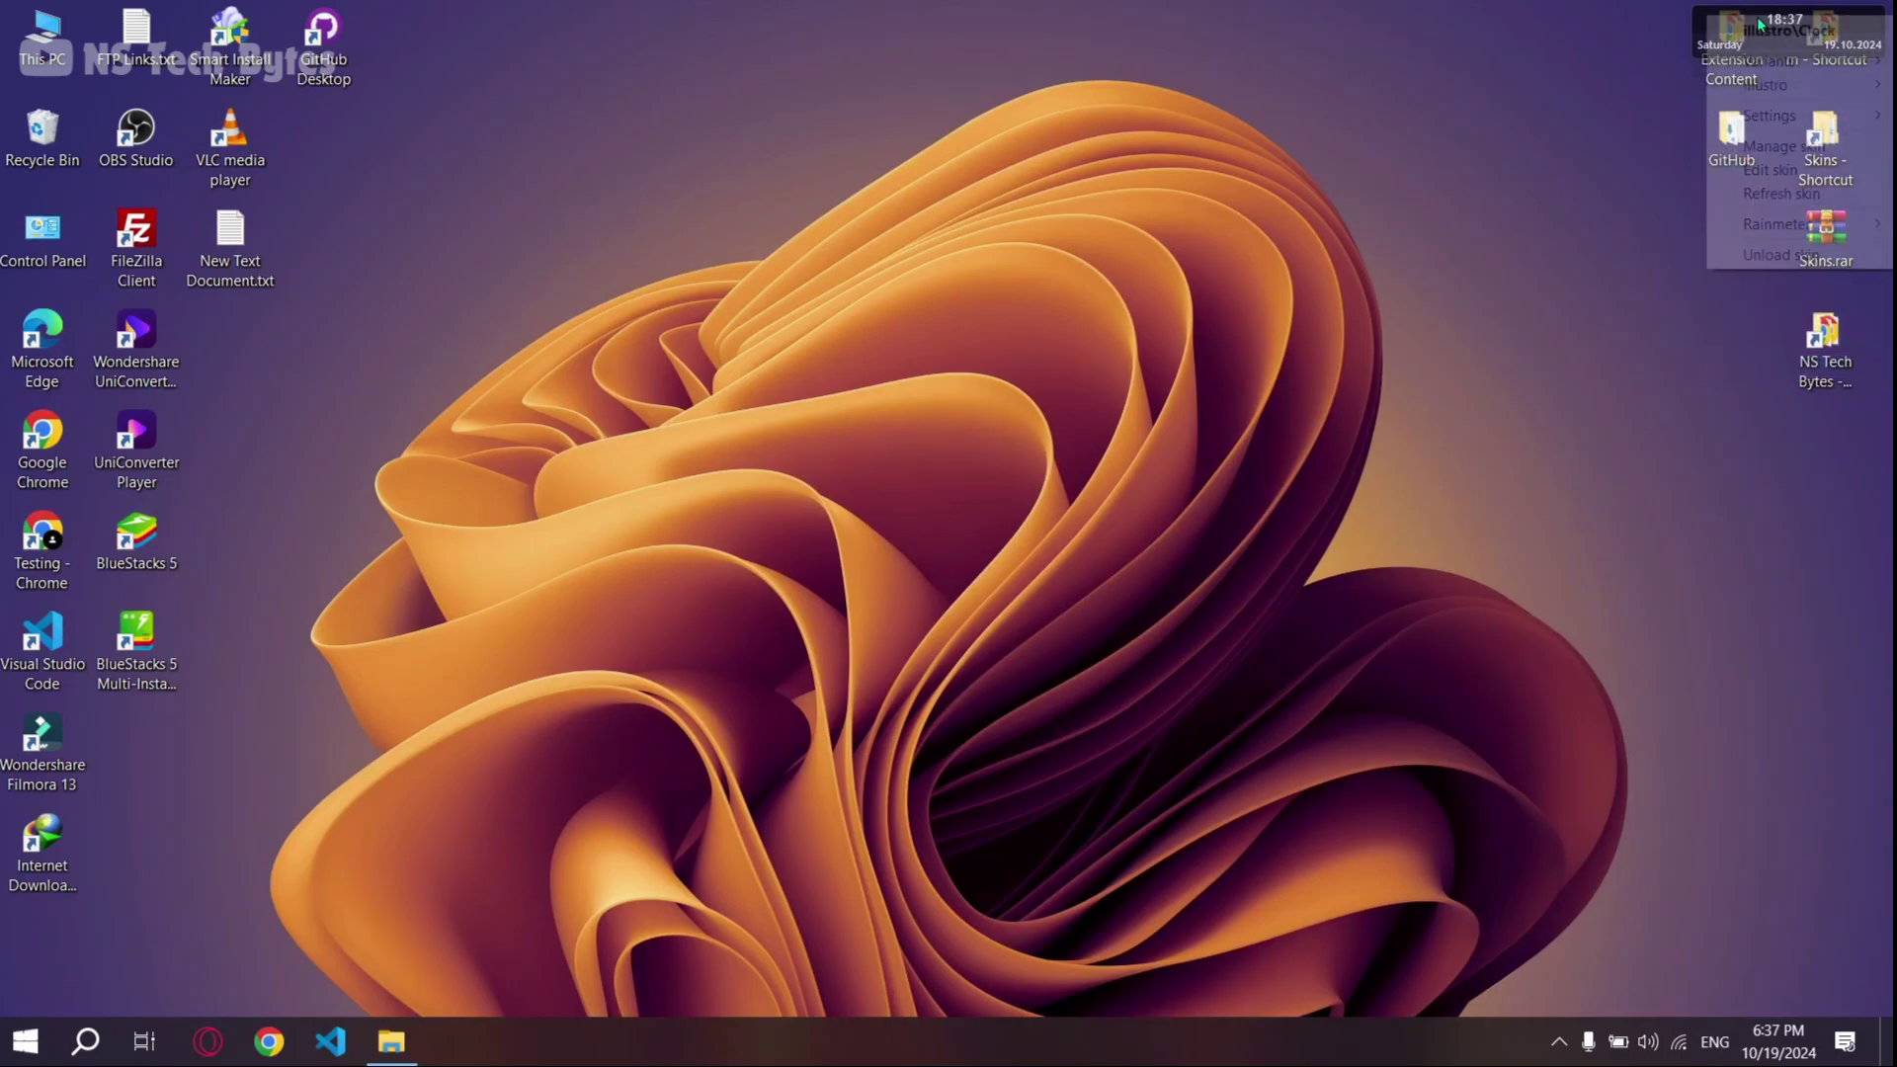
{"action": "left_click", "coordinate": [1770, 253]}
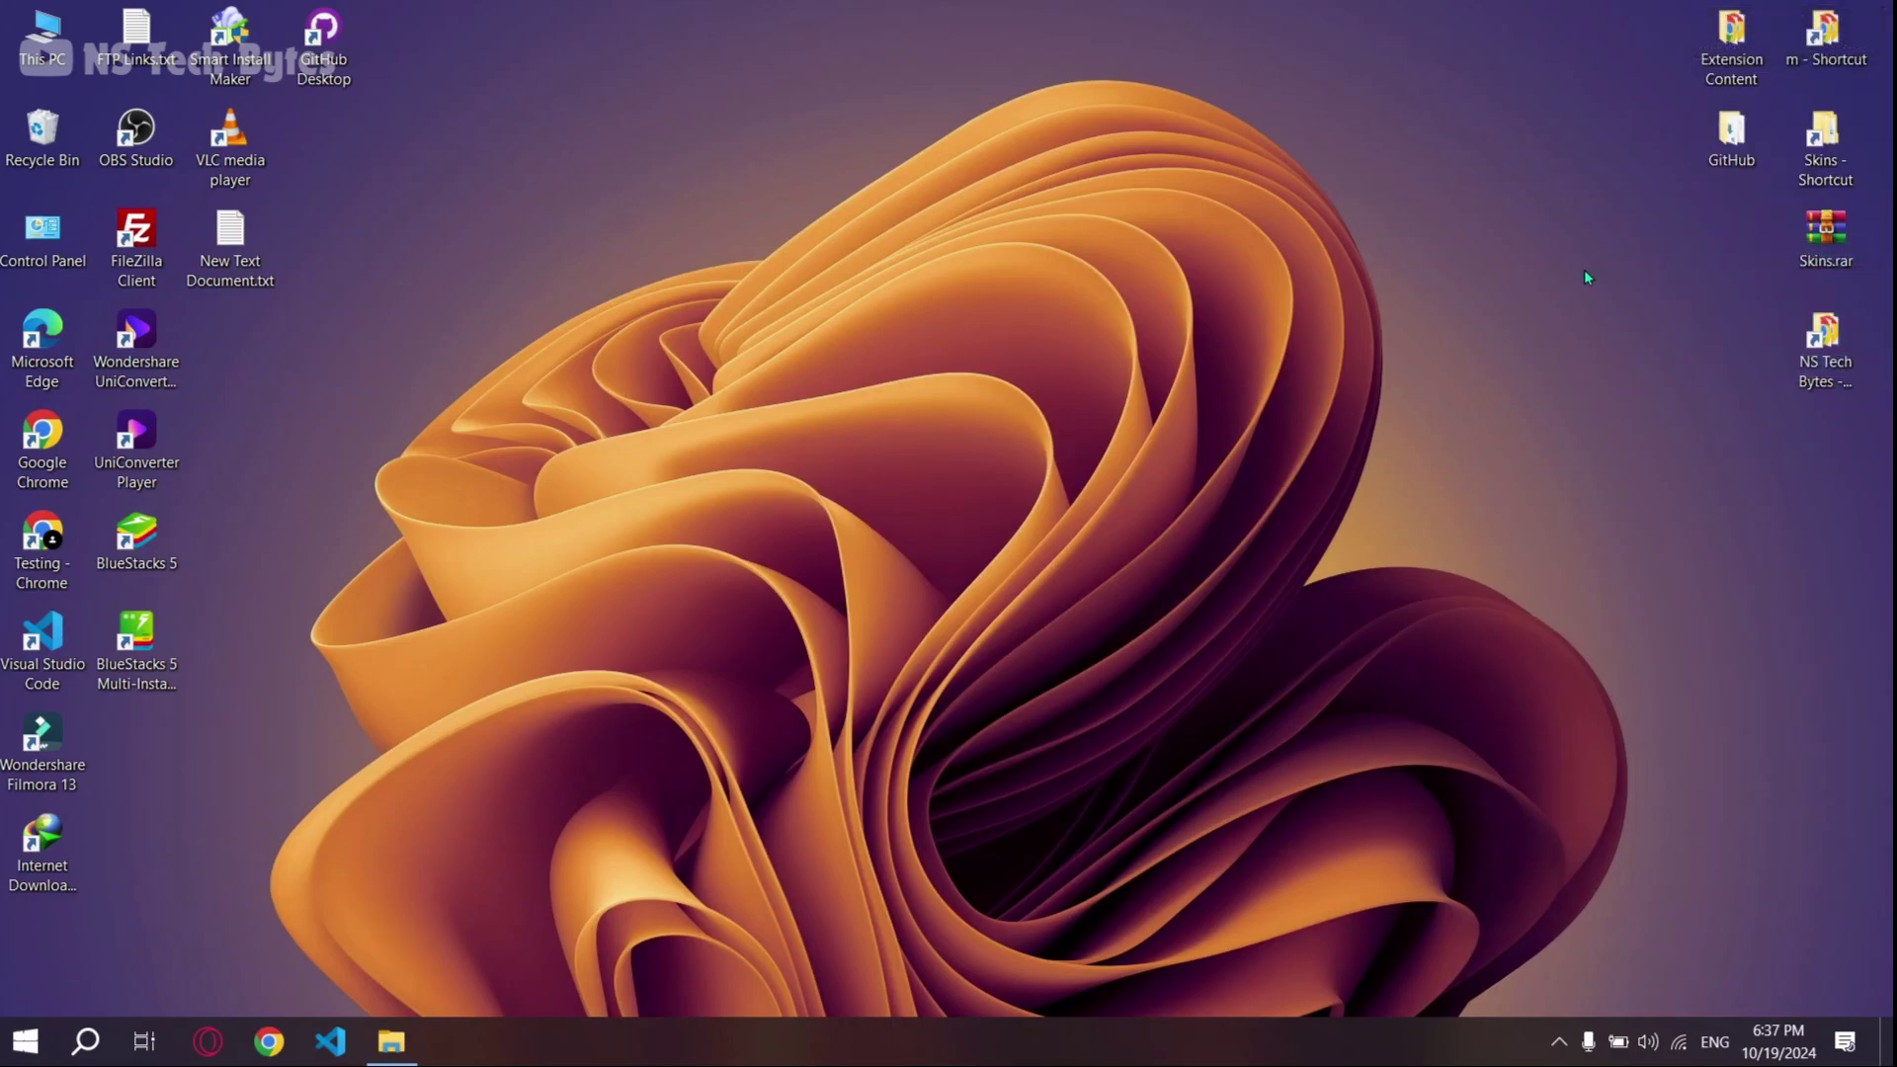
Step: Open the Skins folder inside the extracted Make Desktop Look Cool Part #8 folder and refresh its listing
{"action": "left_click", "coordinate": [391, 1041]}
{"action": "left_click", "coordinate": [538, 446]}
{"action": "double_click", "coordinate": [317, 228]}
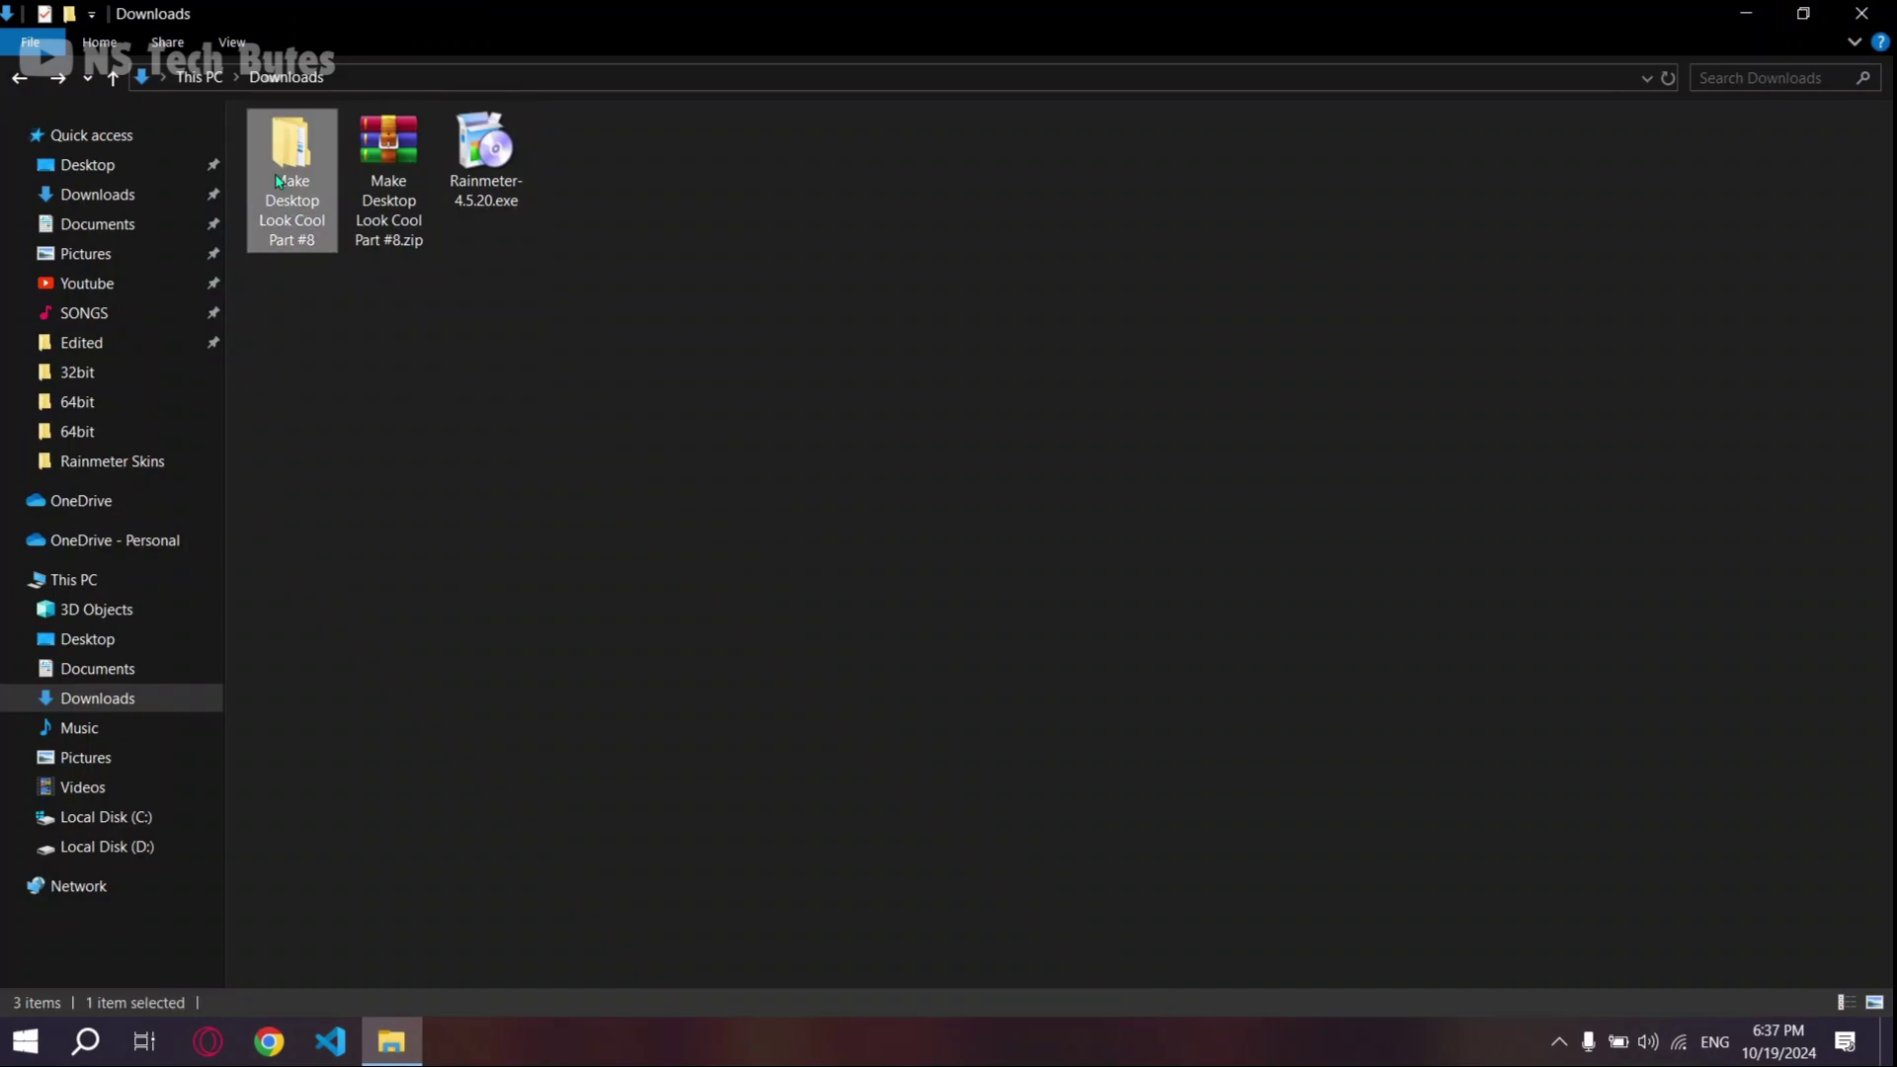
{"action": "double_click", "coordinate": [330, 161]}
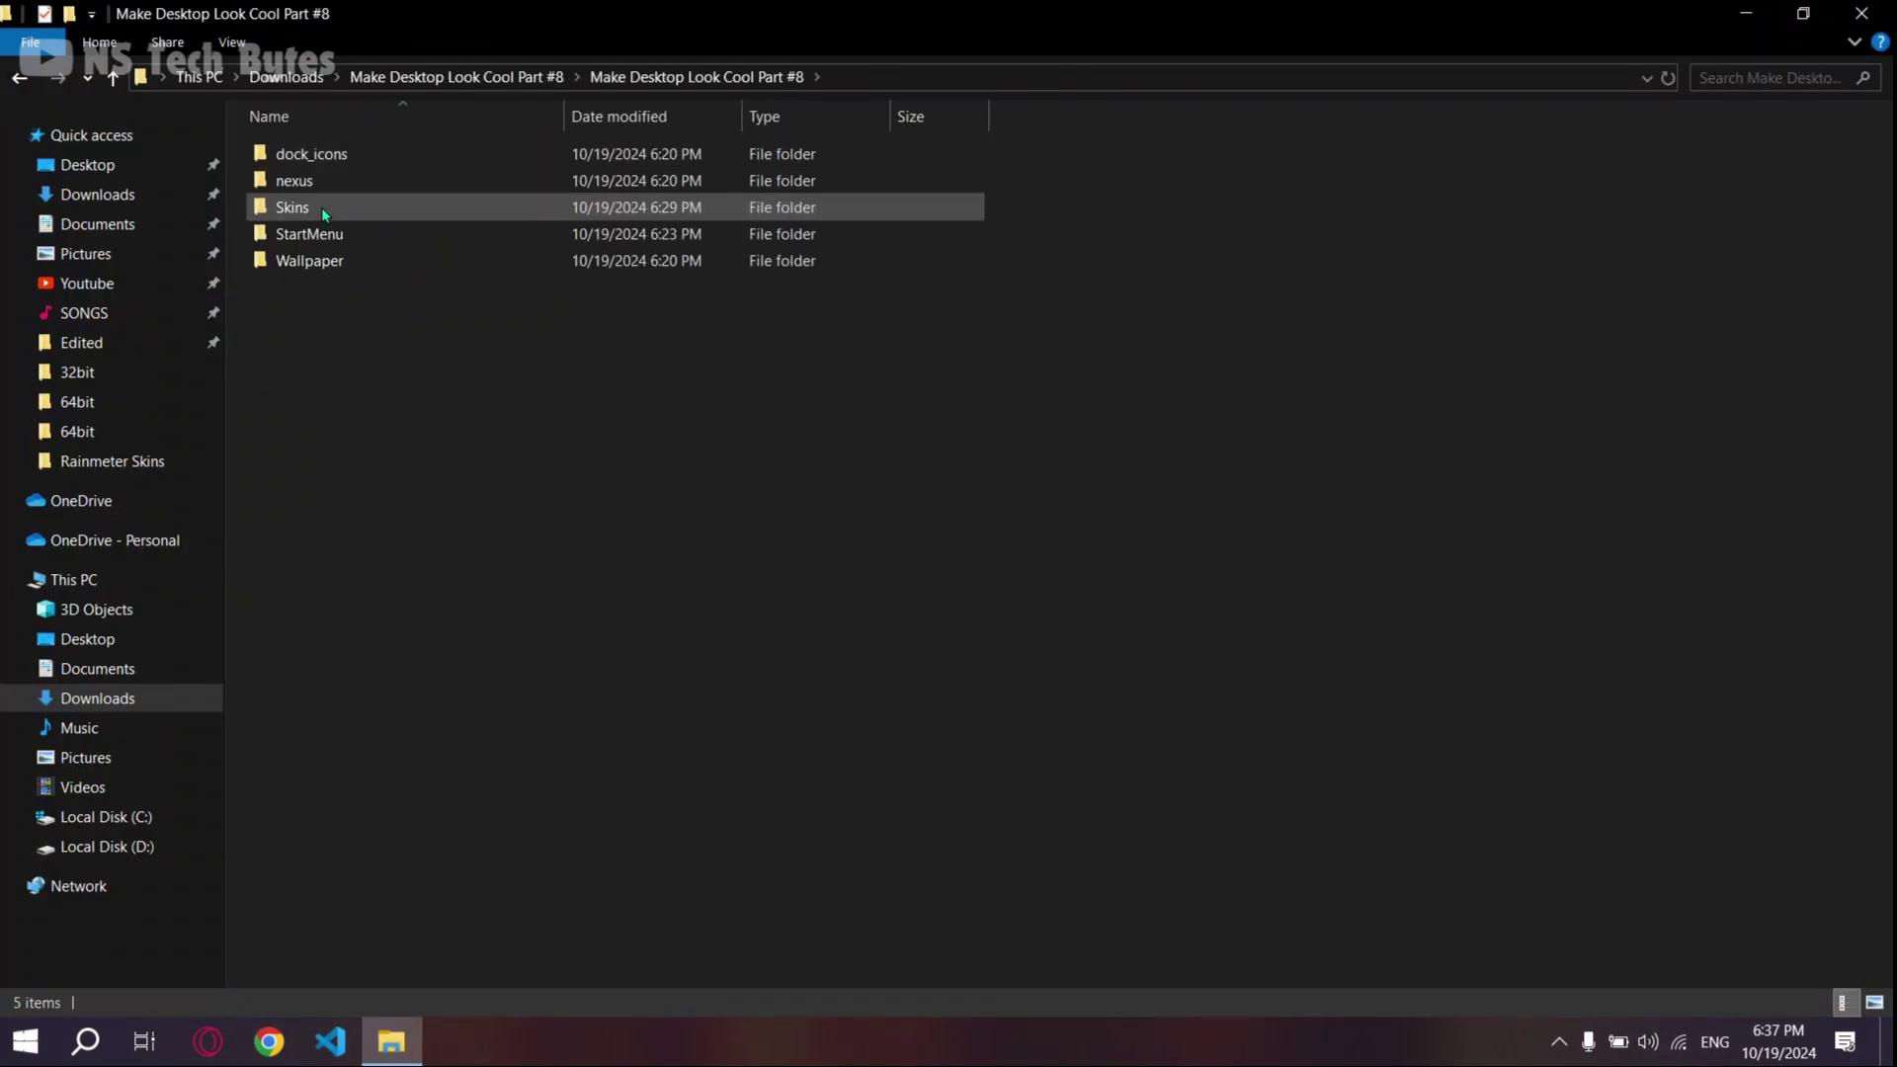
{"action": "double_click", "coordinate": [323, 210]}
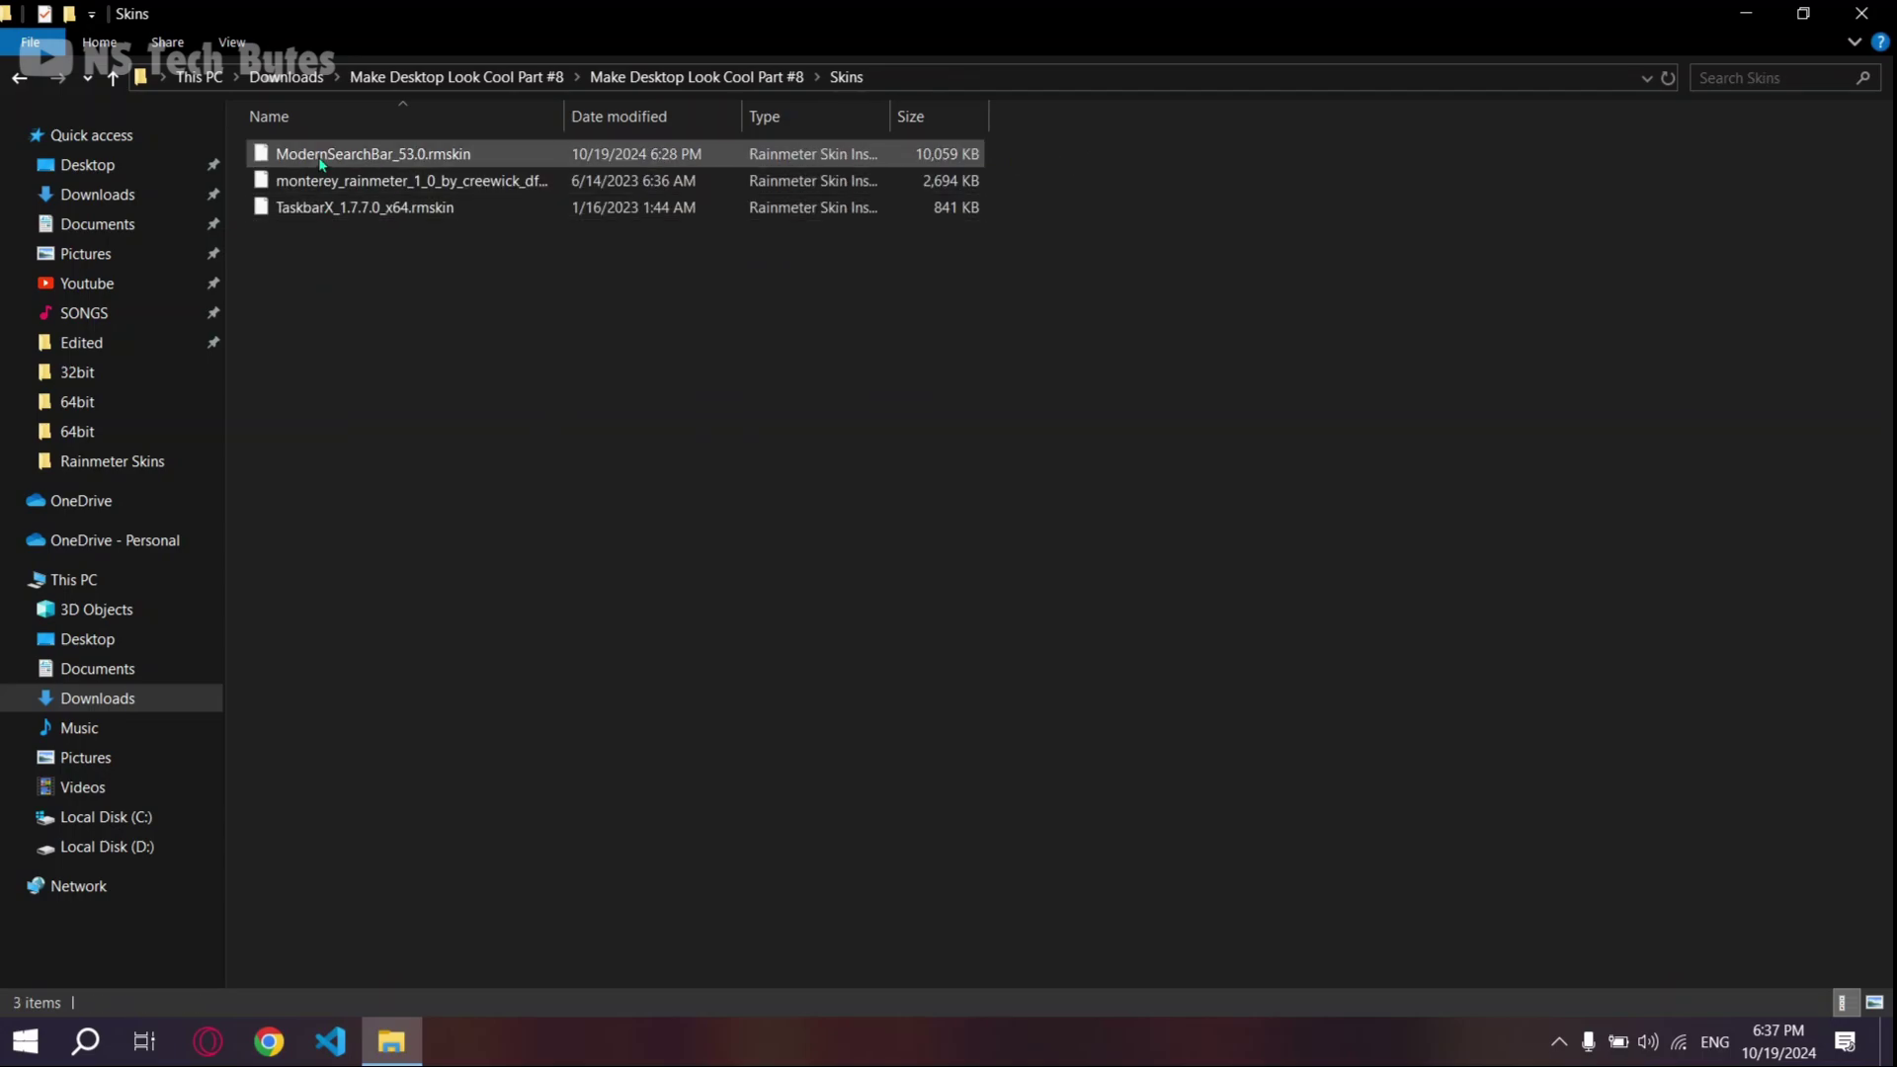
{"action": "right_click", "coordinate": [372, 263]}
{"action": "left_click", "coordinate": [428, 346]}
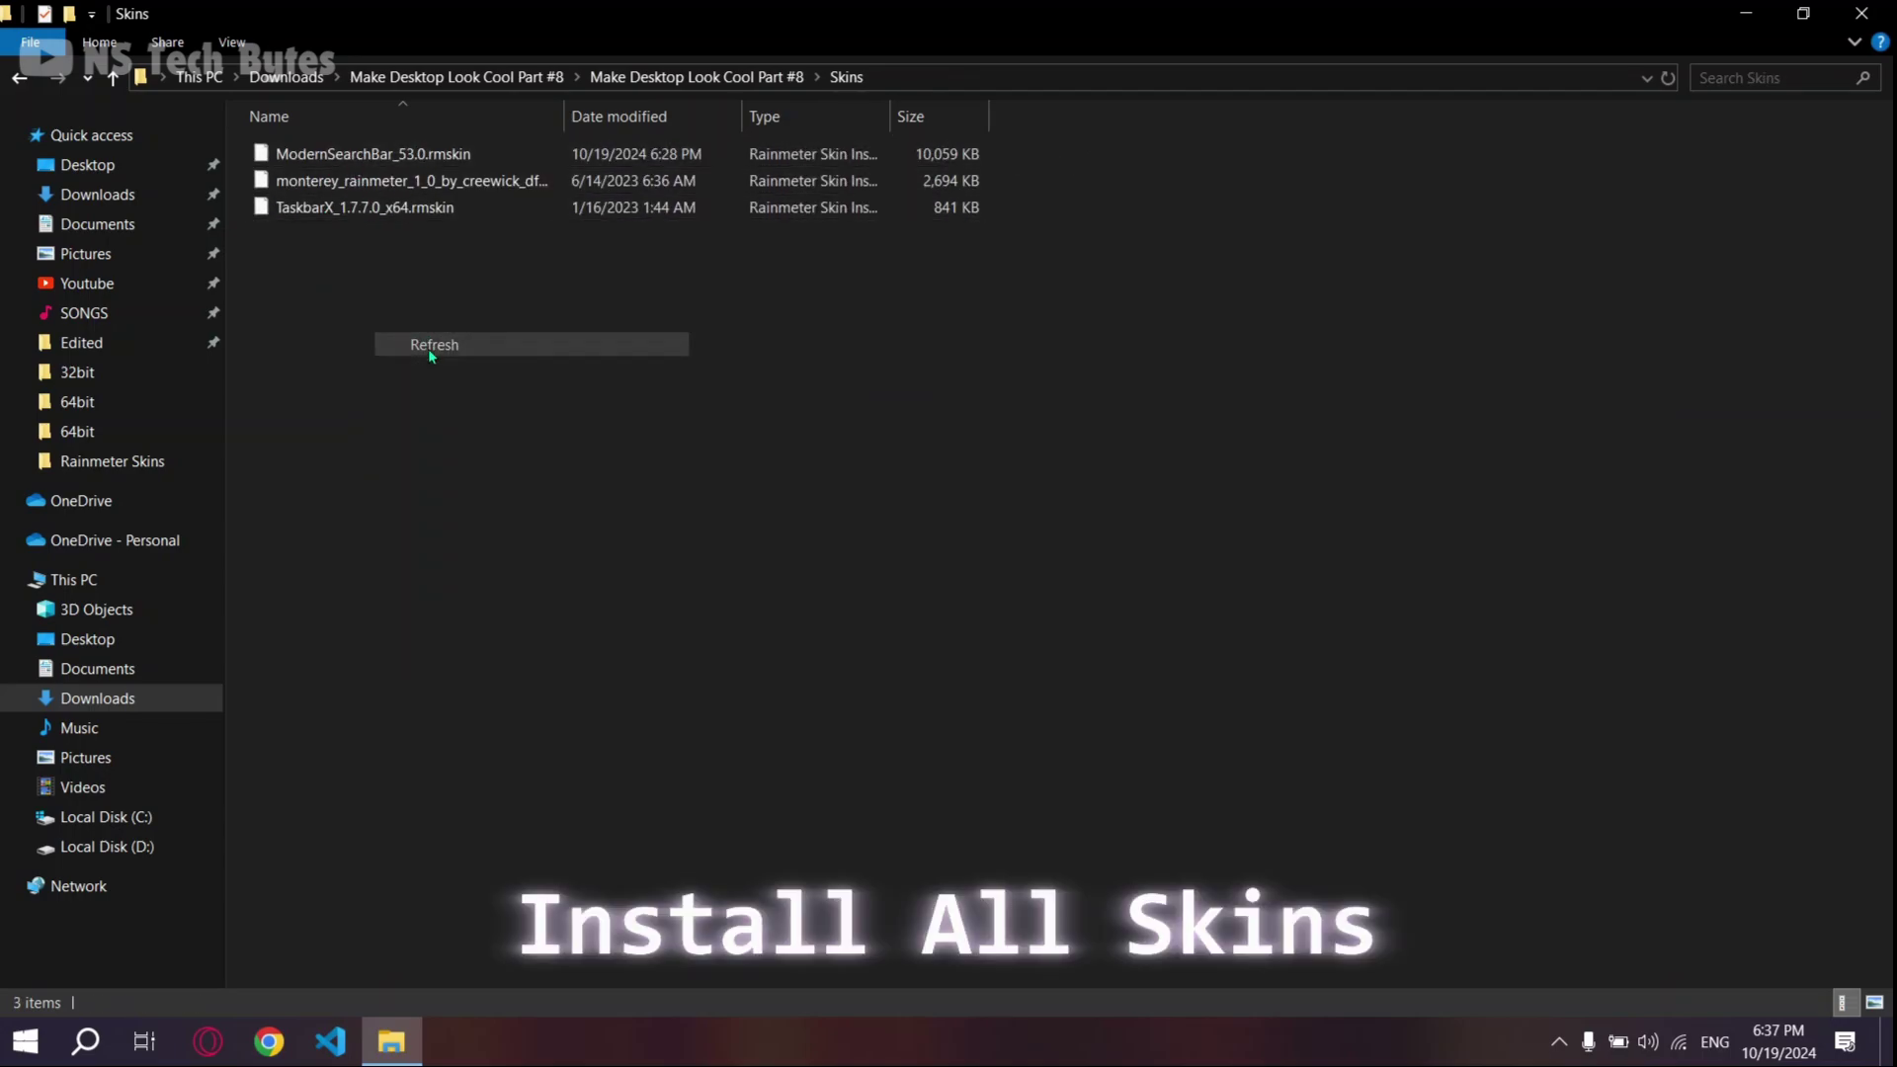
Step: Install the ModernSearchBar_53.0.rmskin skin with its included skins loaded, and continue past its system requirements check
{"action": "left_click", "coordinate": [348, 163]}
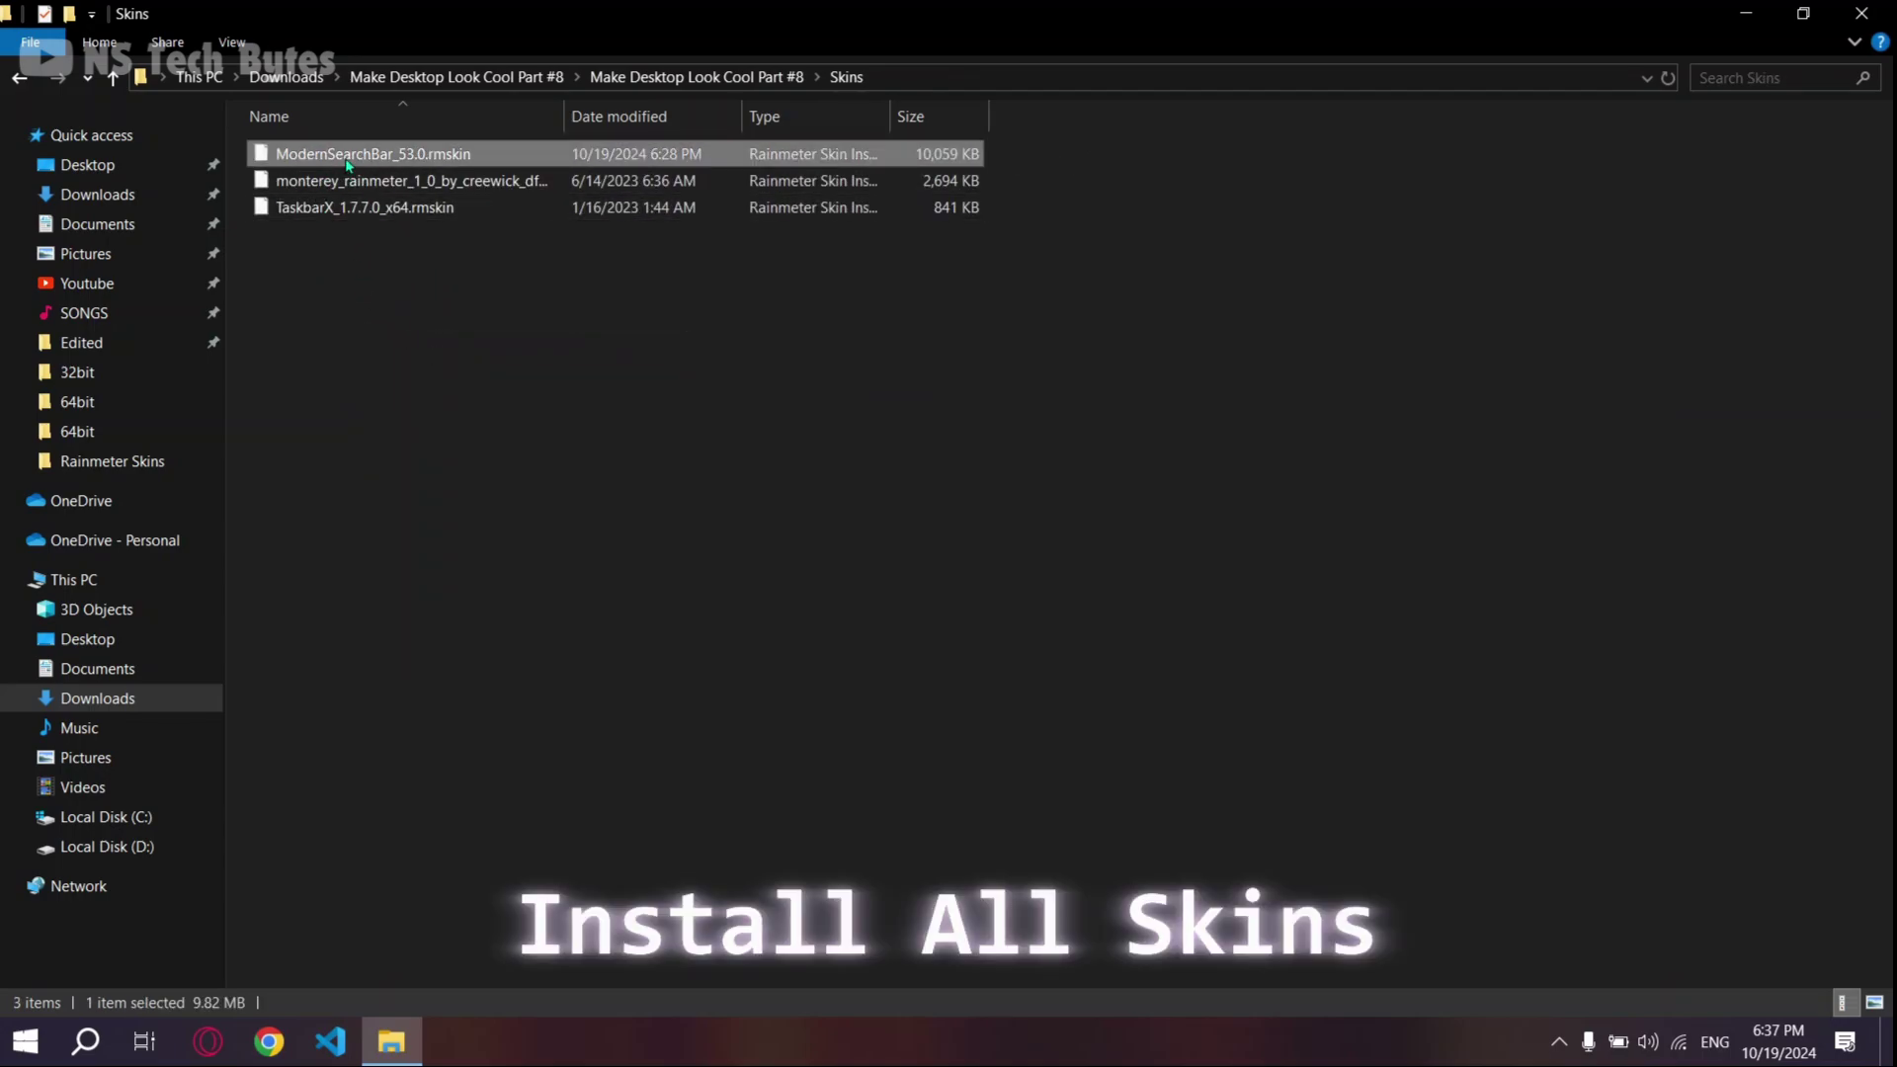
{"action": "double_click", "coordinate": [348, 163]}
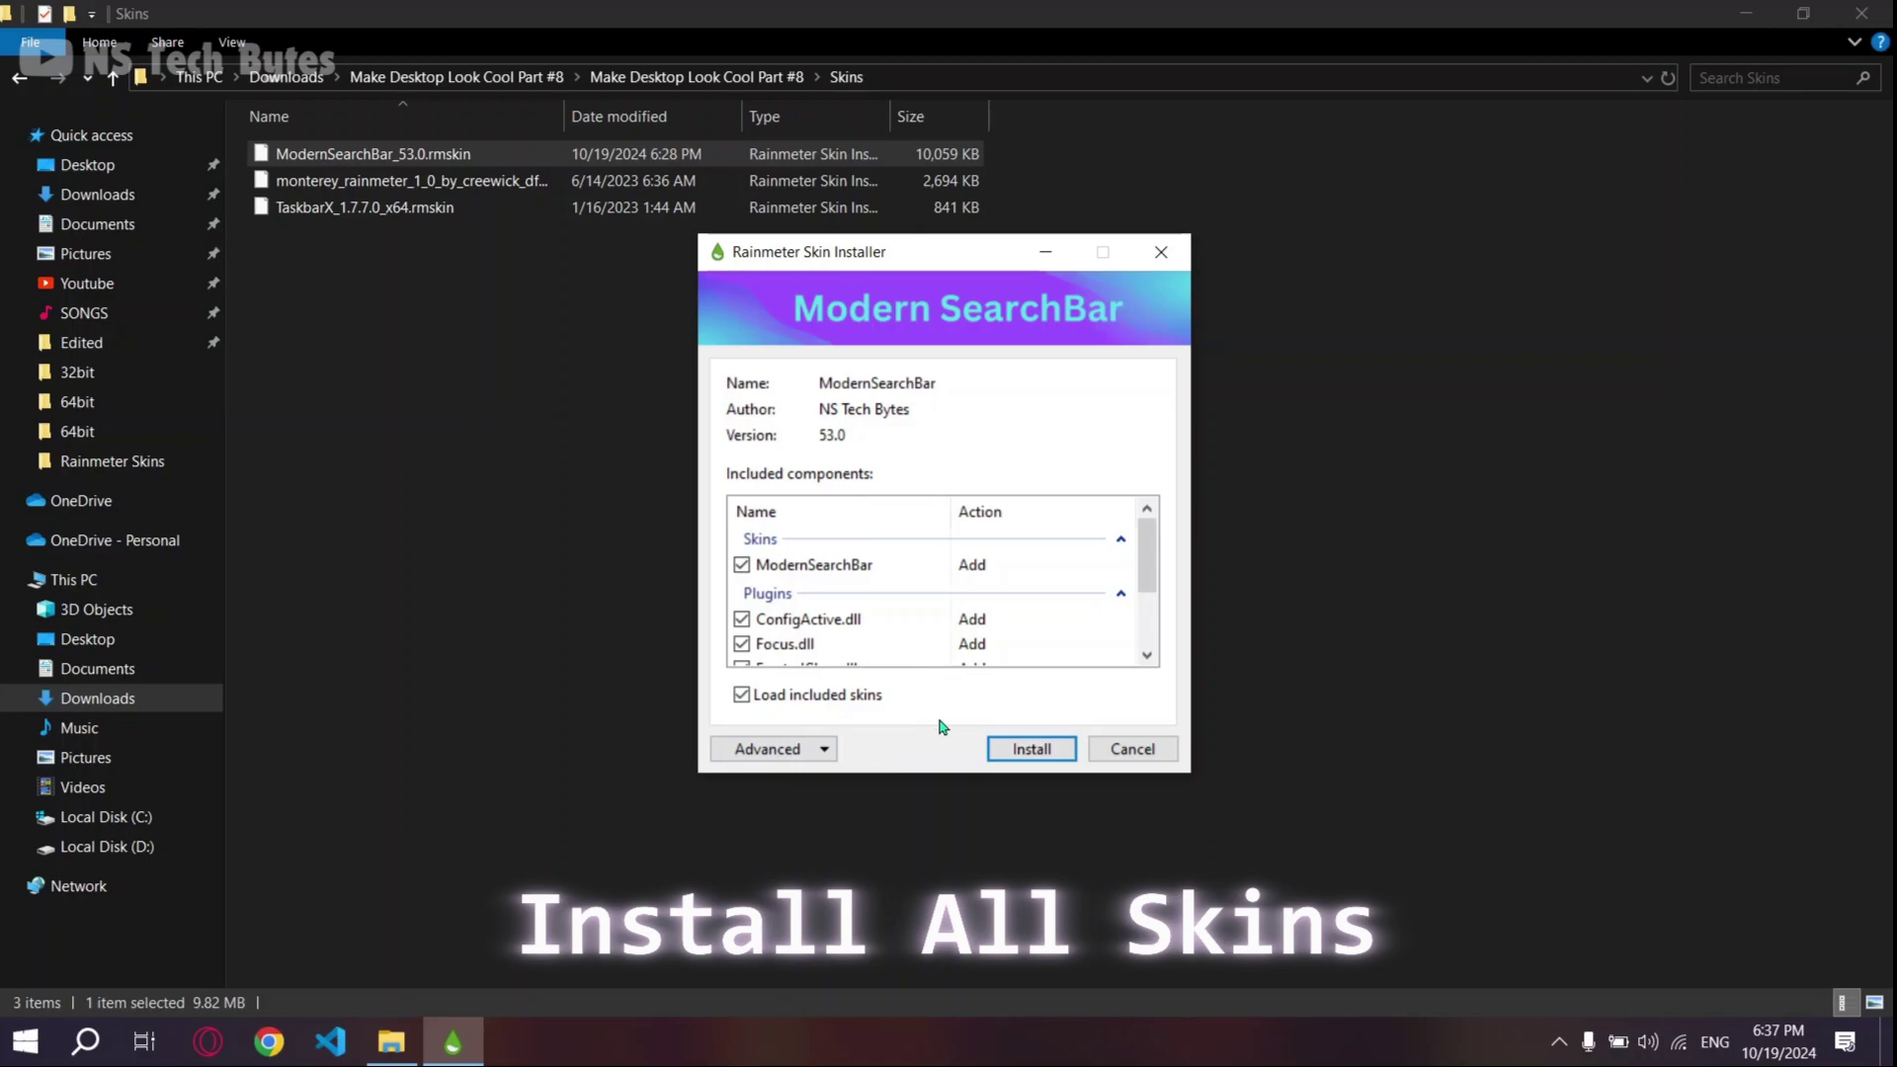
{"action": "left_click", "coordinate": [1027, 751]}
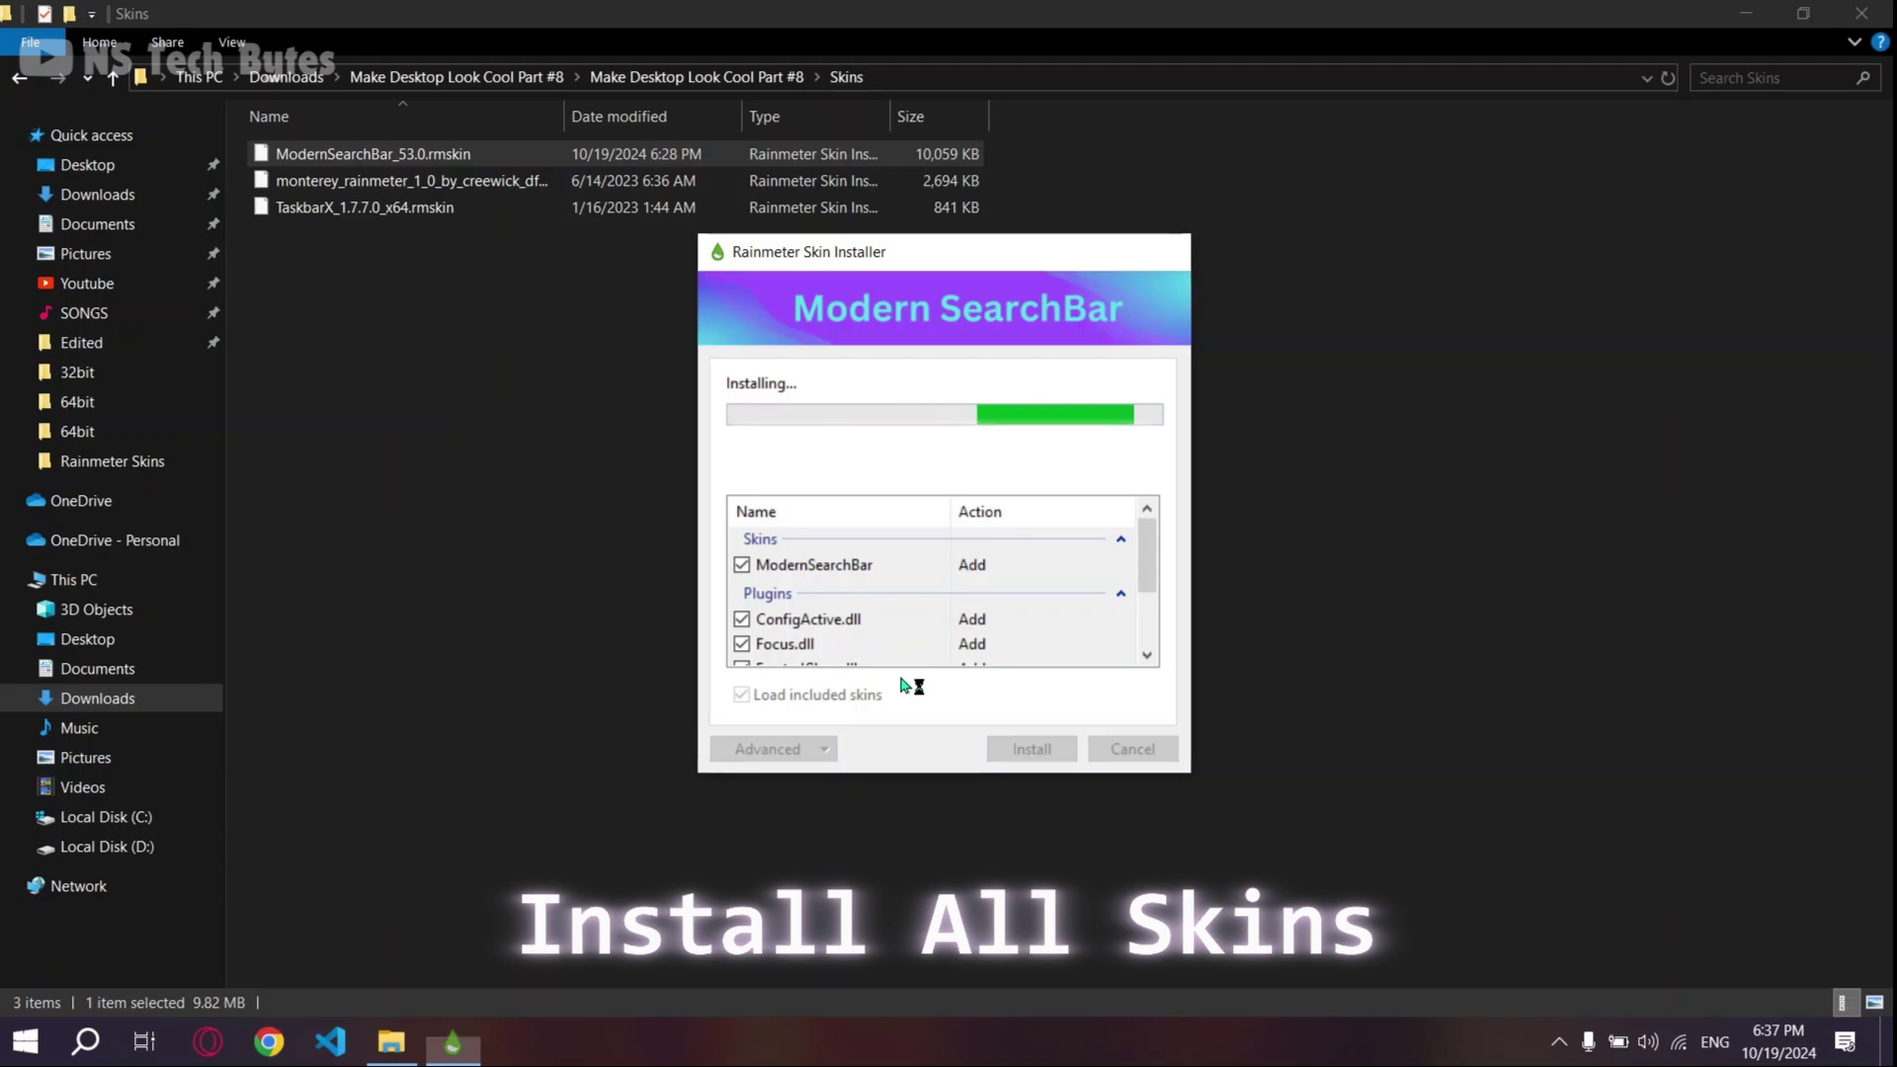
{"action": "left_click", "coordinate": [1743, 14]}
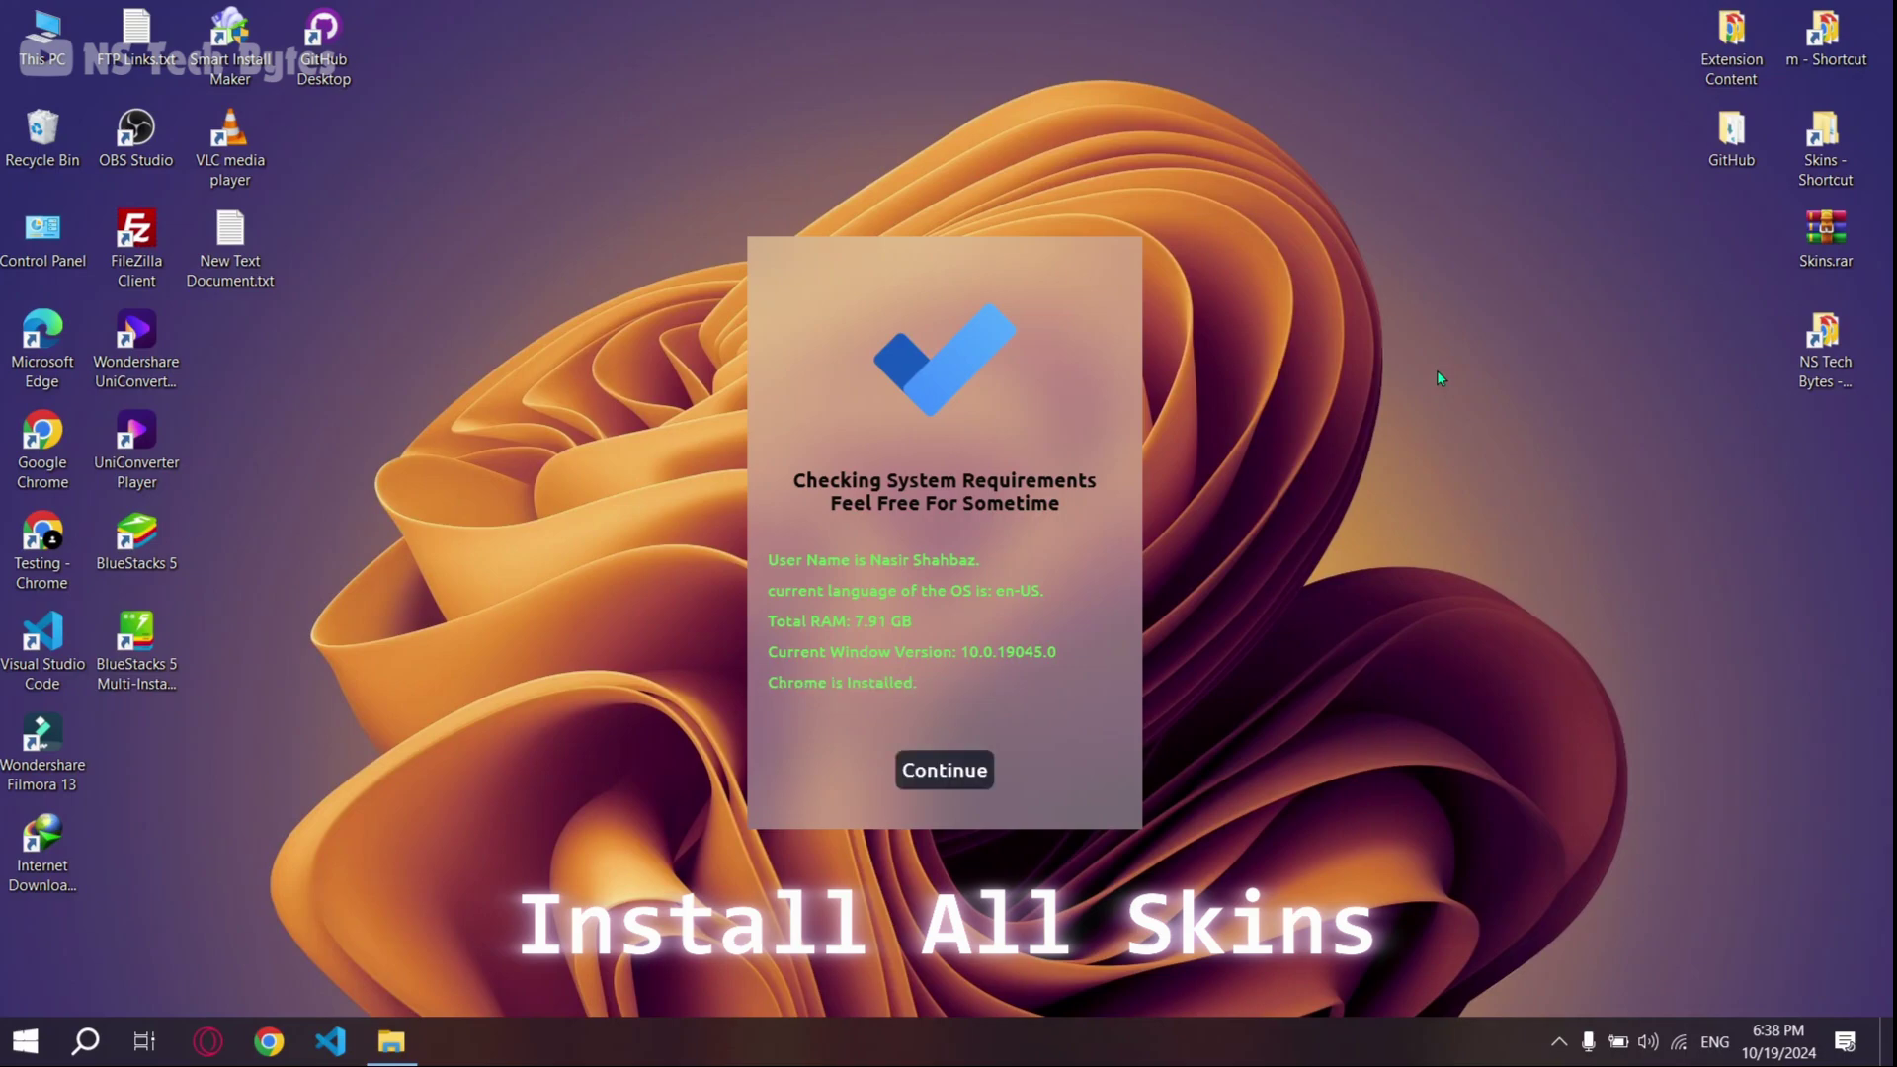
{"action": "left_click", "coordinate": [954, 778]}
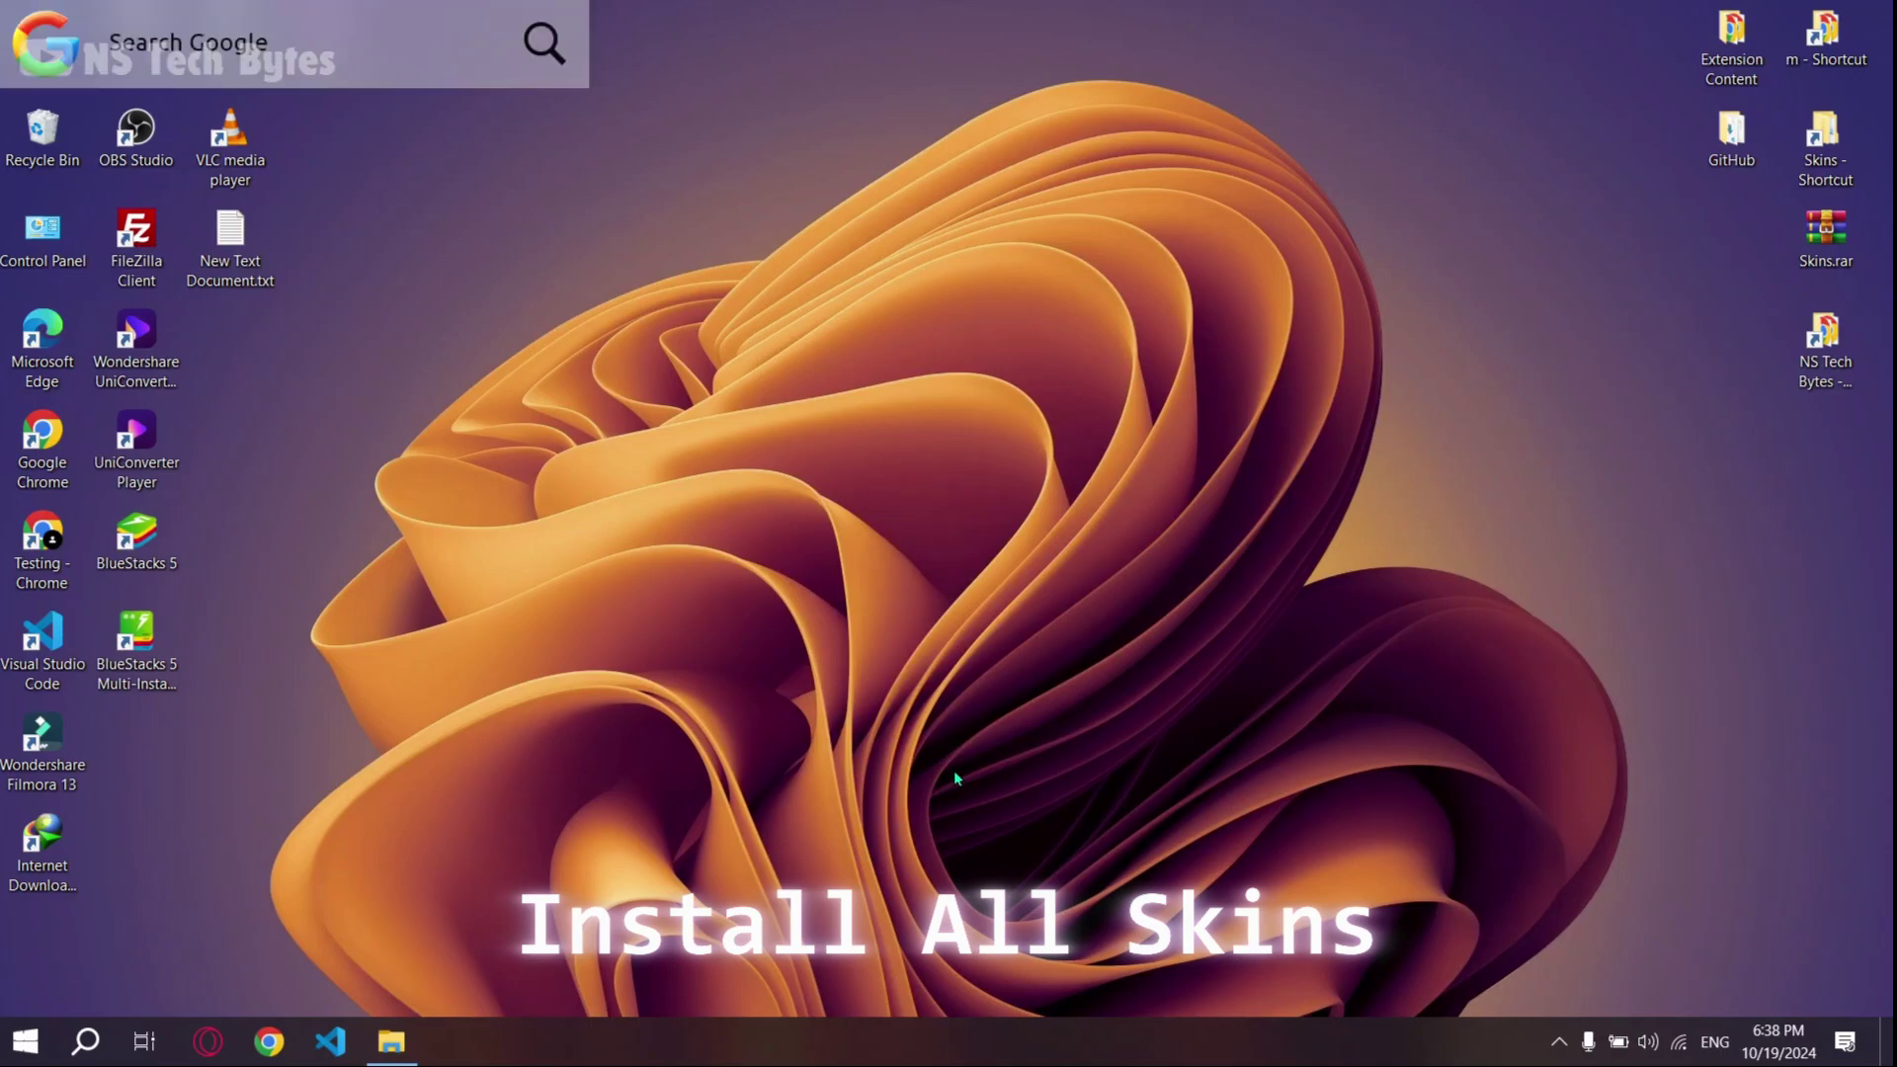
Step: Move the Google search bar skin to the upper middle of the desktop, and close it
{"action": "left_click_drag", "start_coordinate": [377, 54], "coordinate": [1025, 273]}
{"action": "right_click", "coordinate": [1076, 263]}
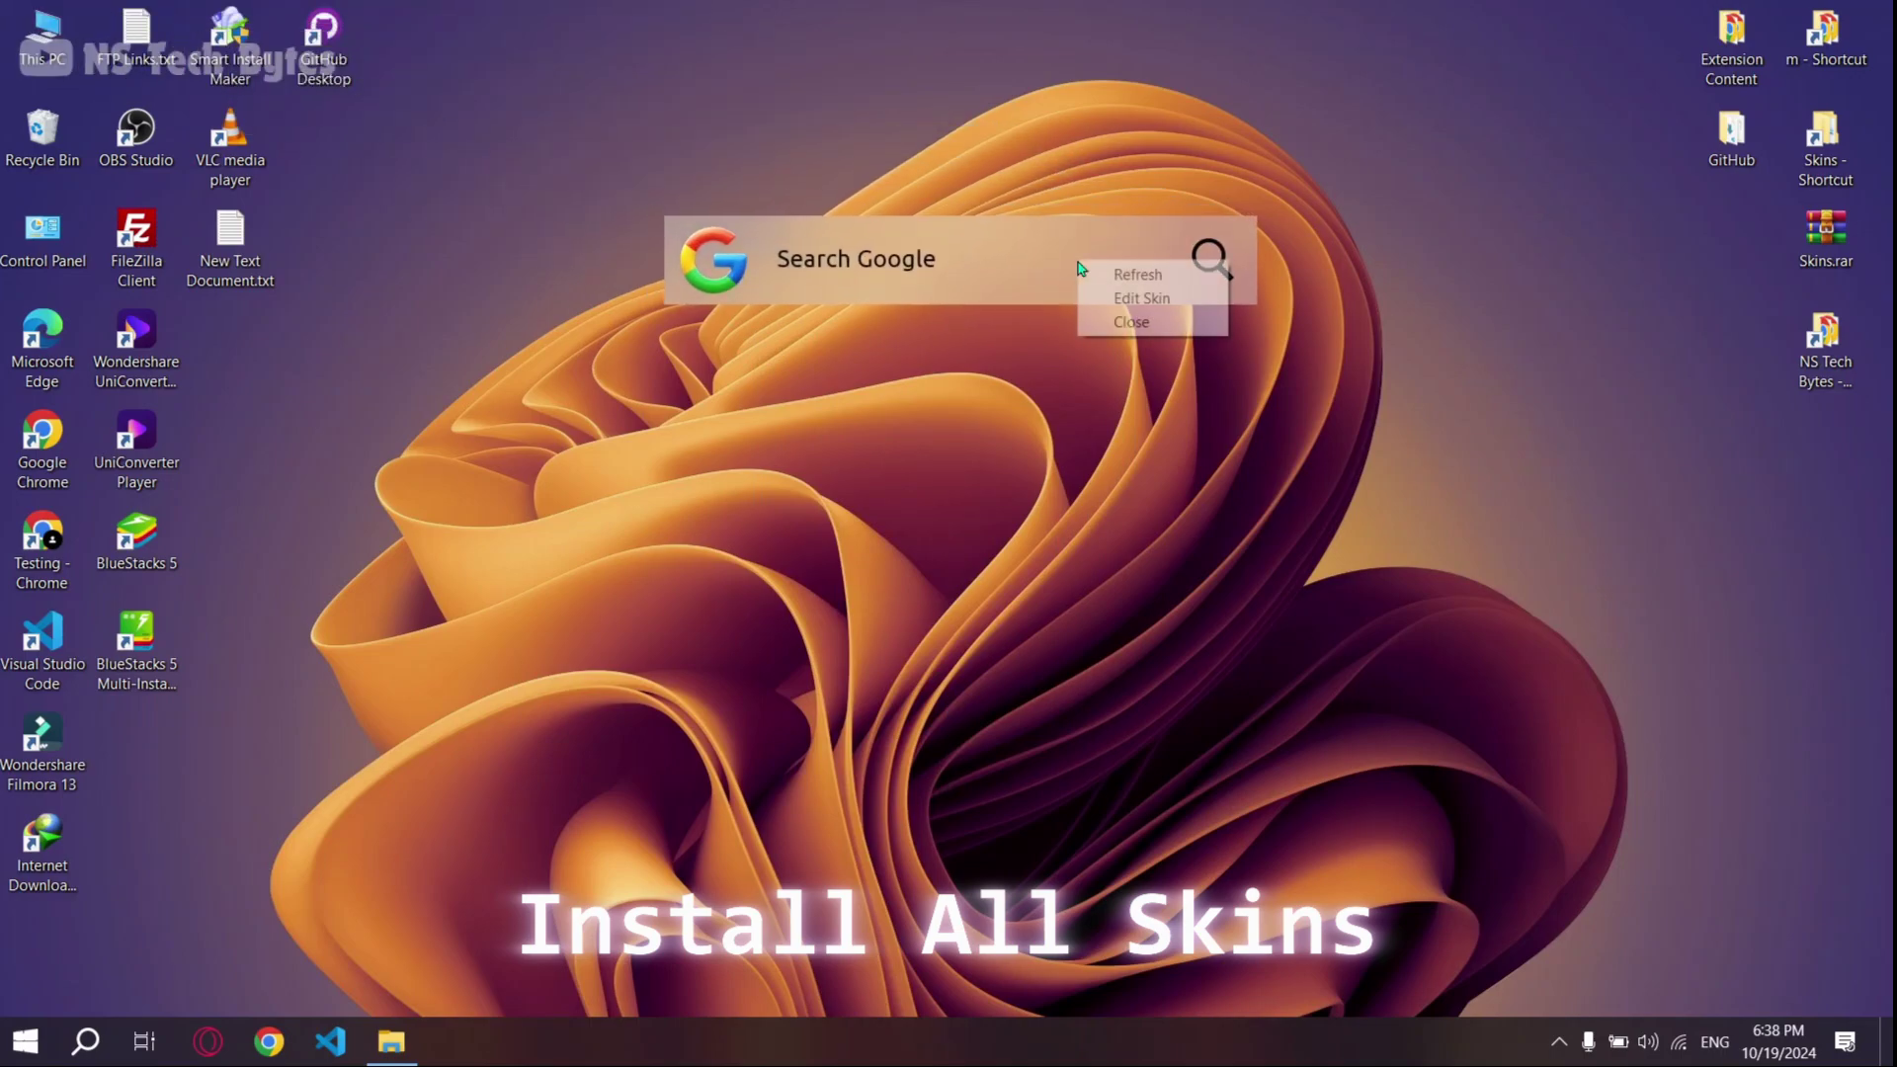
{"action": "left_click", "coordinate": [1126, 322]}
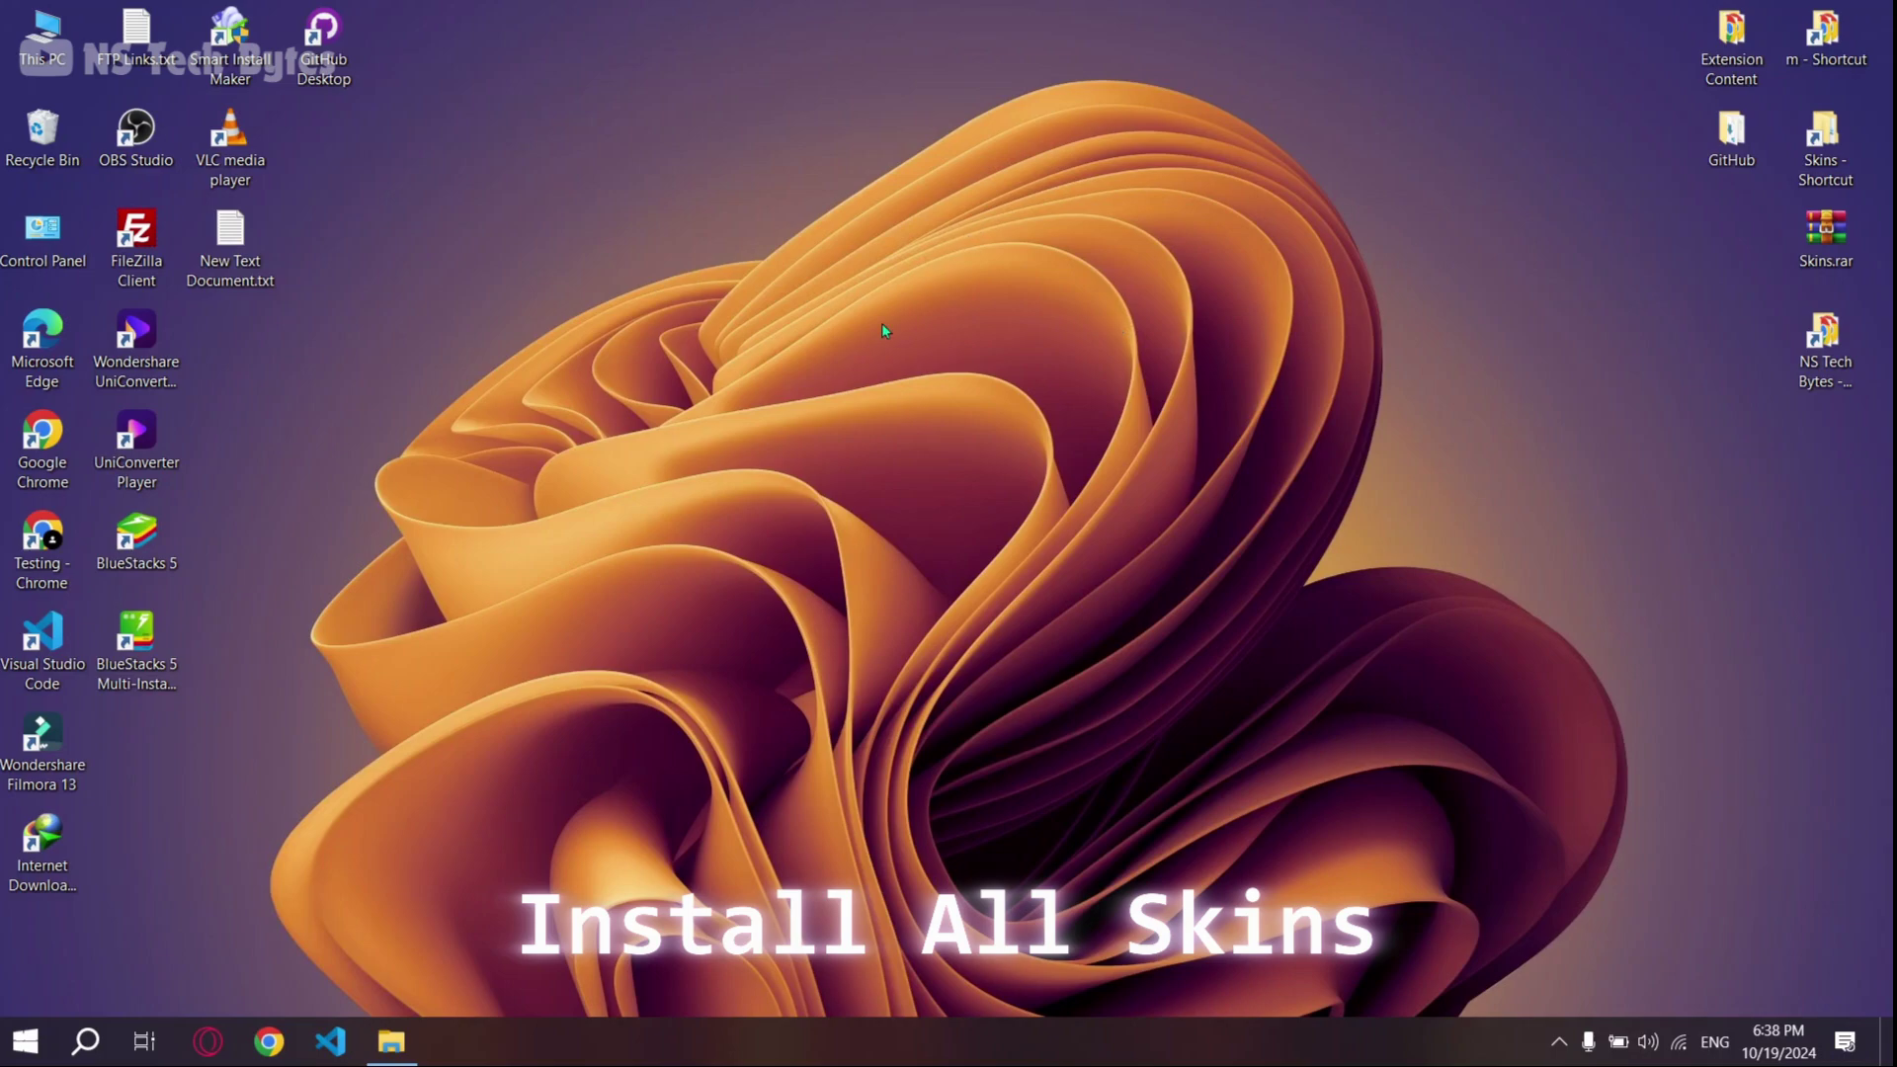
Step: Install the Monterey and TaskbarX_1.7.7.0_x64 Rainmeter skin packages from the Skins folder
{"action": "left_click", "coordinate": [391, 1040]}
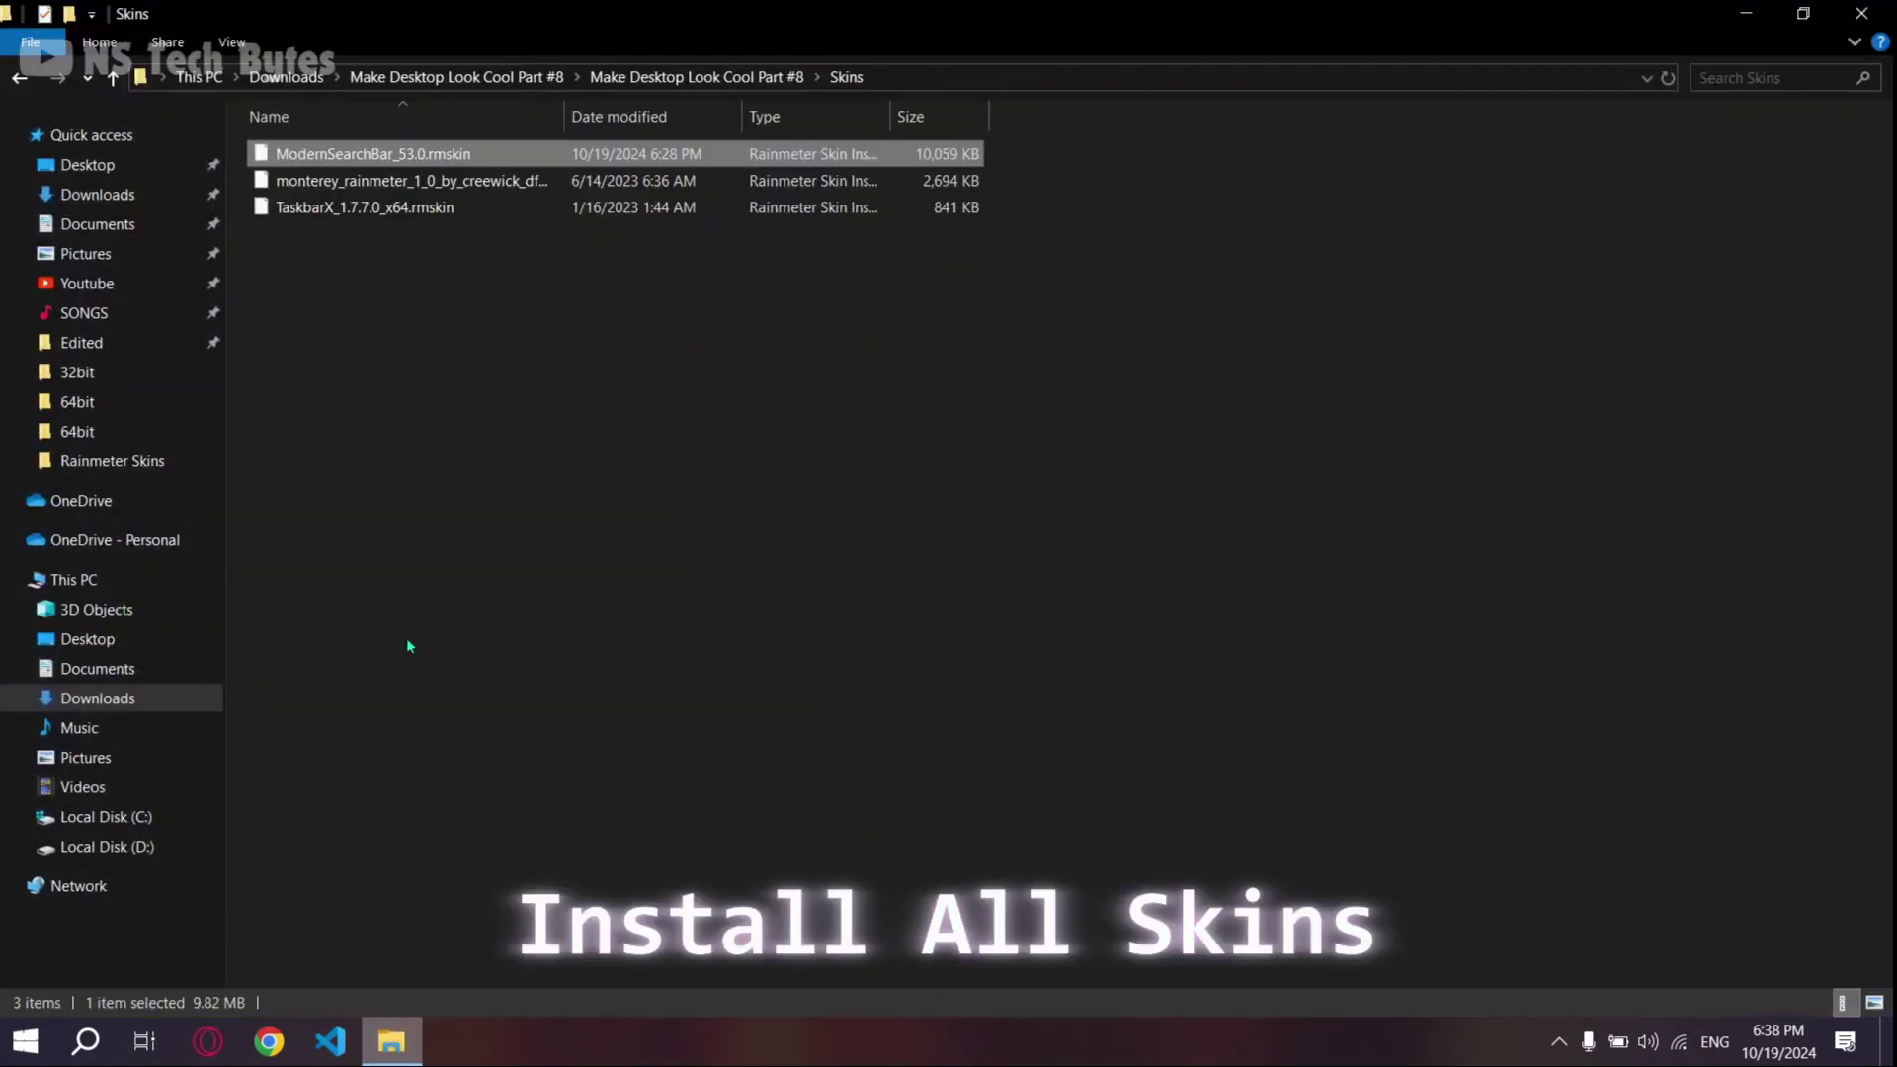
{"action": "left_click", "coordinate": [406, 637]}
{"action": "left_click", "coordinate": [364, 185]}
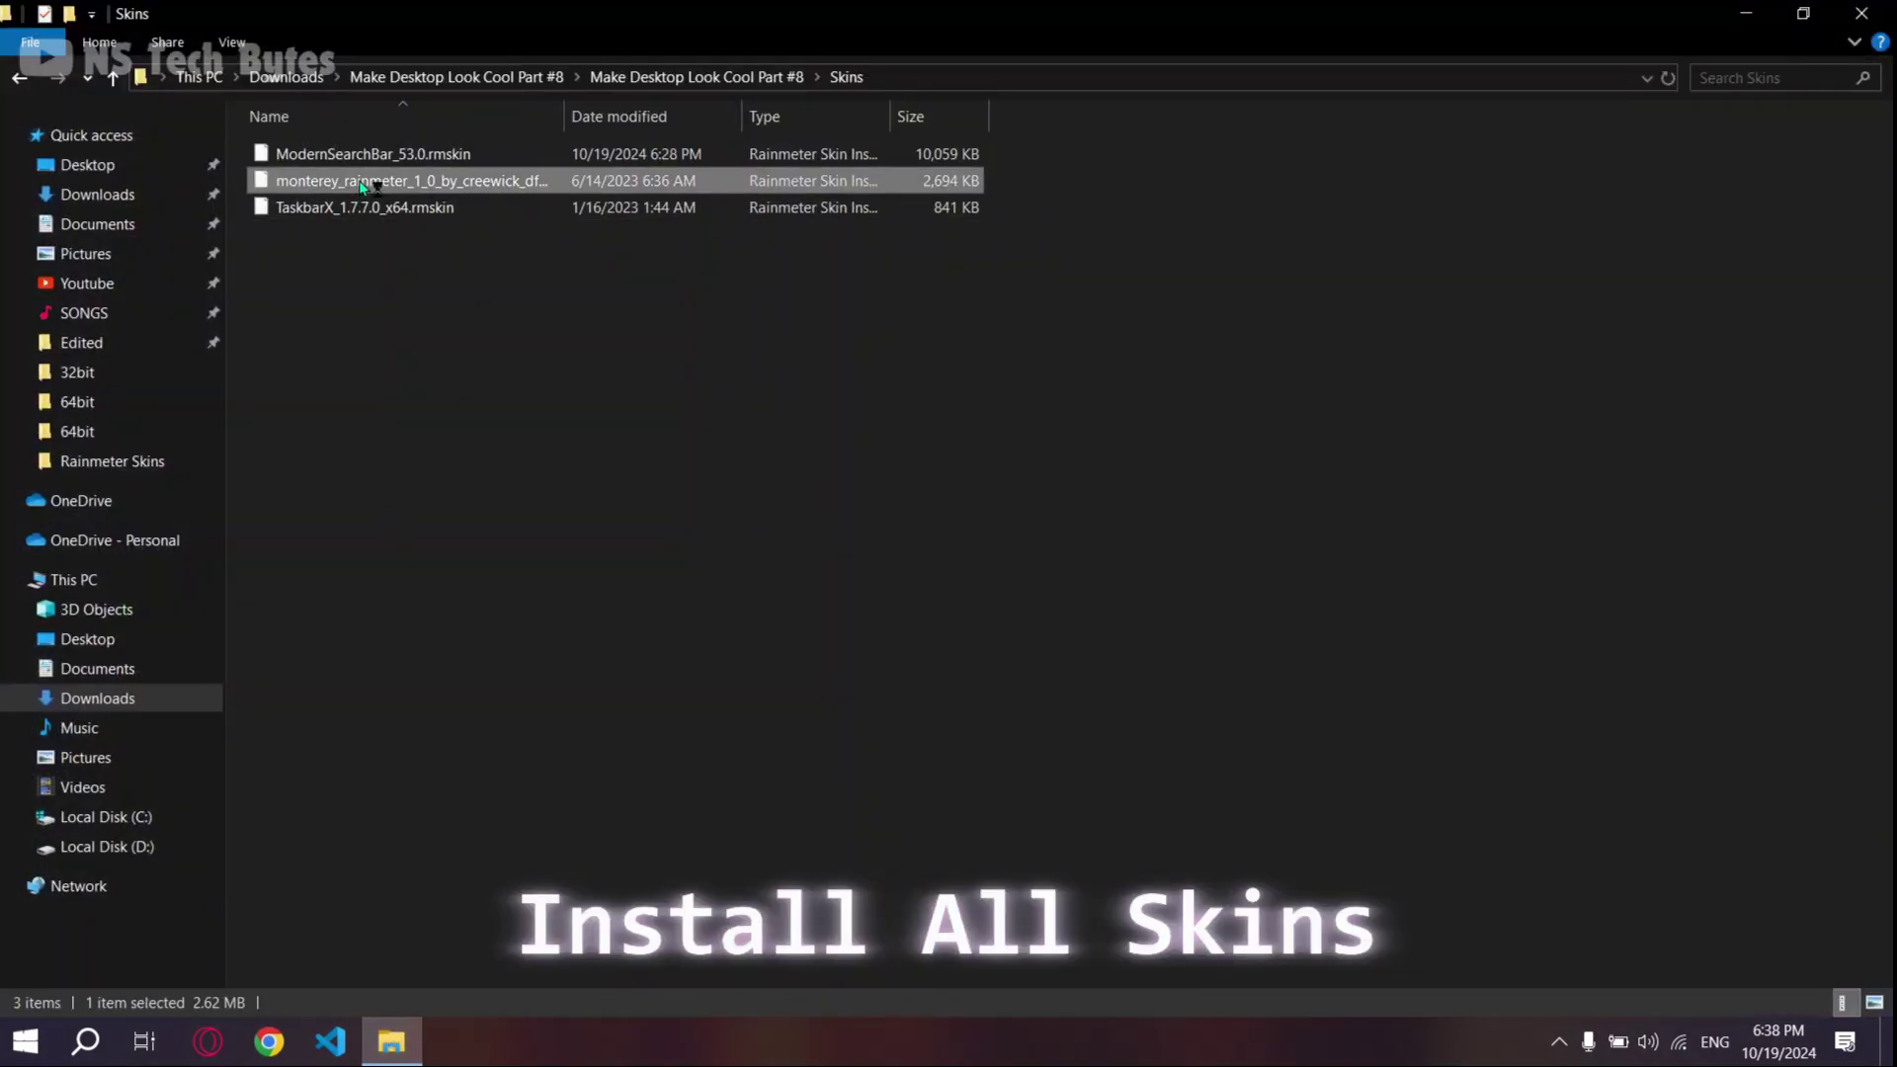
{"action": "double_click", "coordinate": [364, 186]}
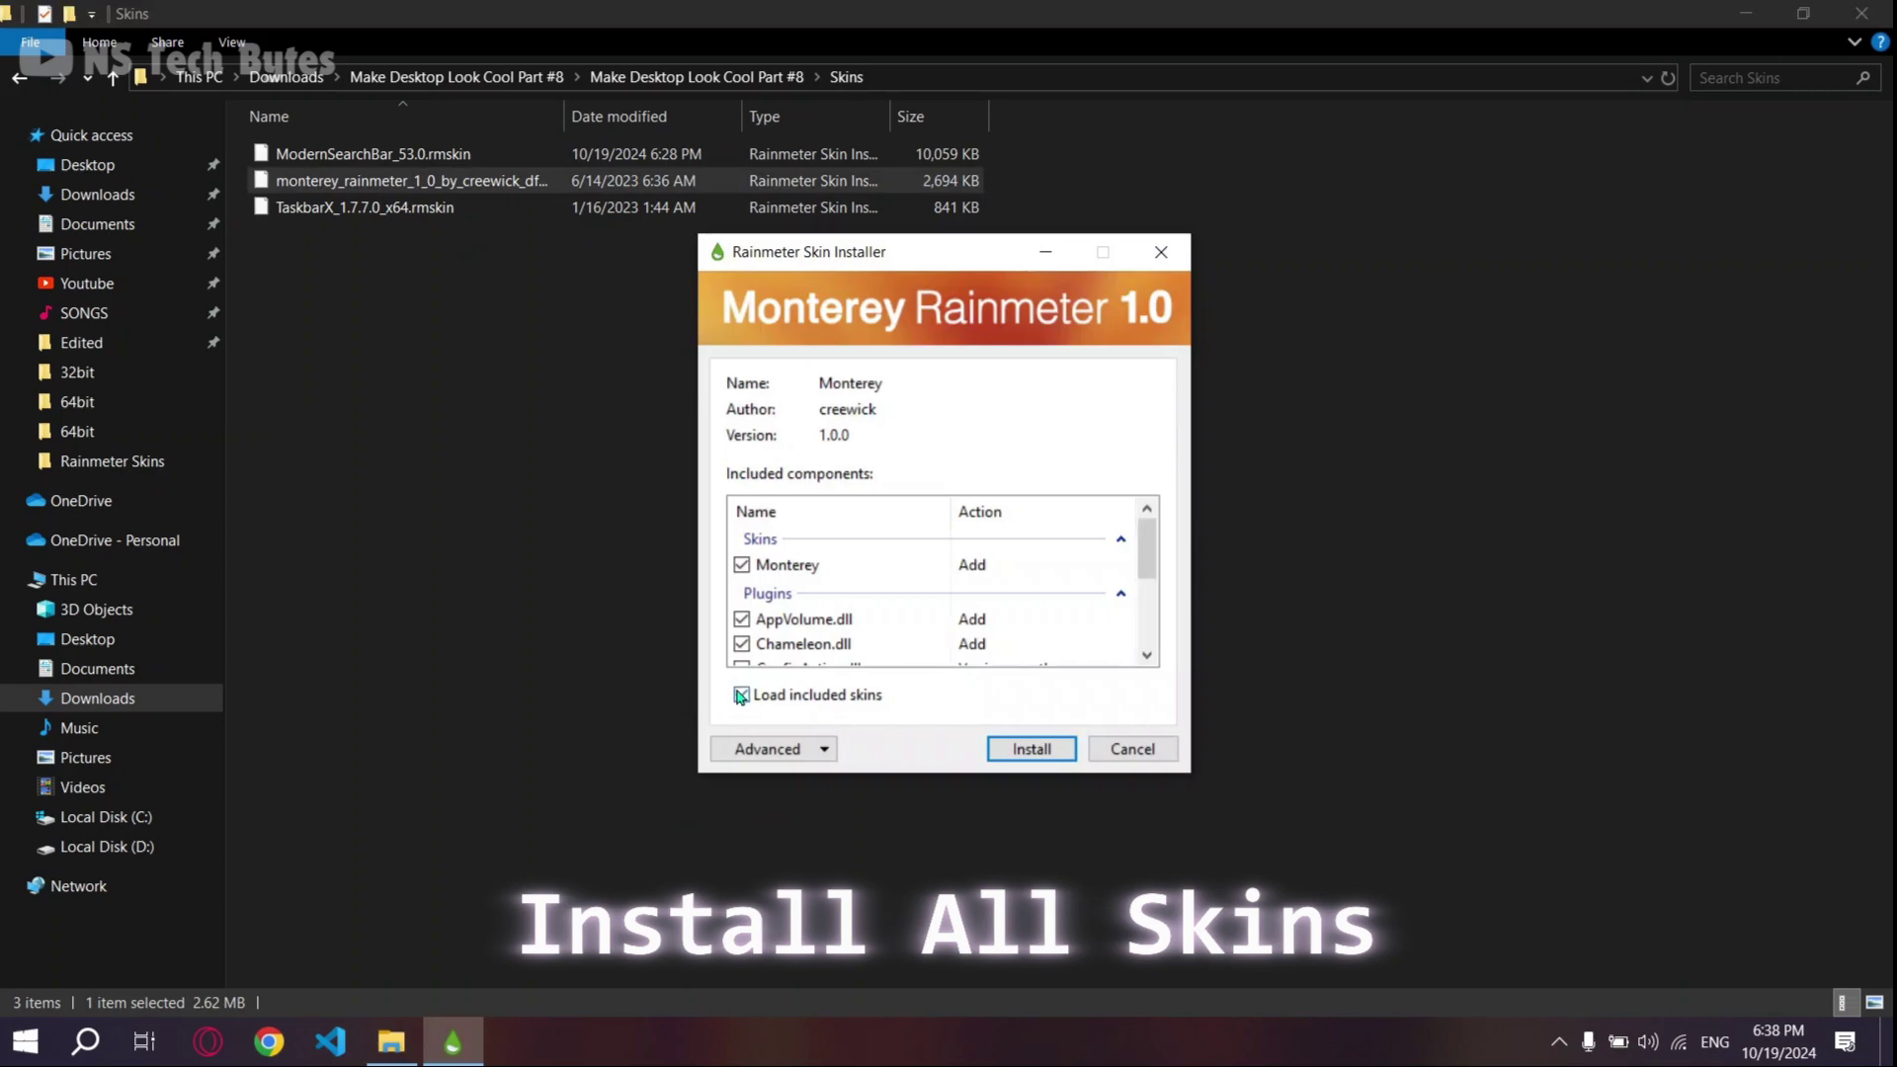
{"action": "left_click", "coordinate": [1030, 750]}
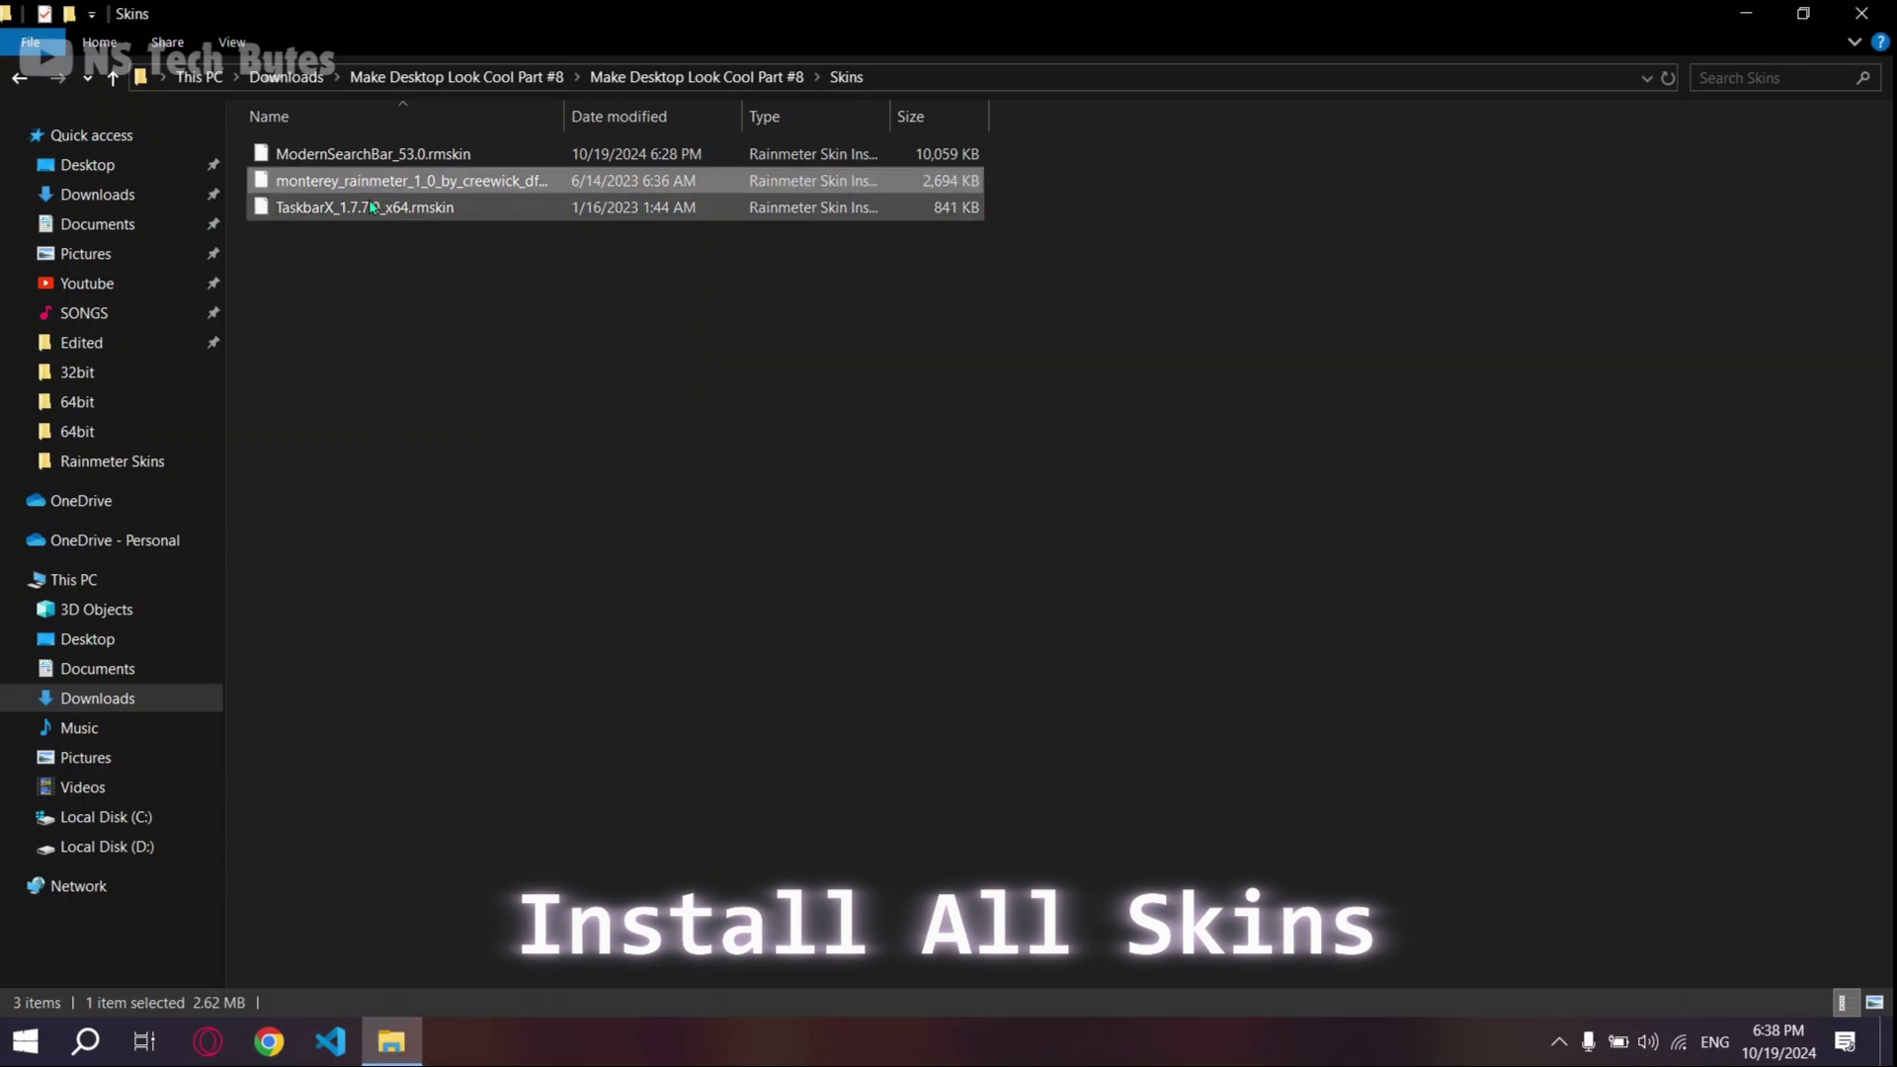
{"action": "double_click", "coordinate": [367, 207]}
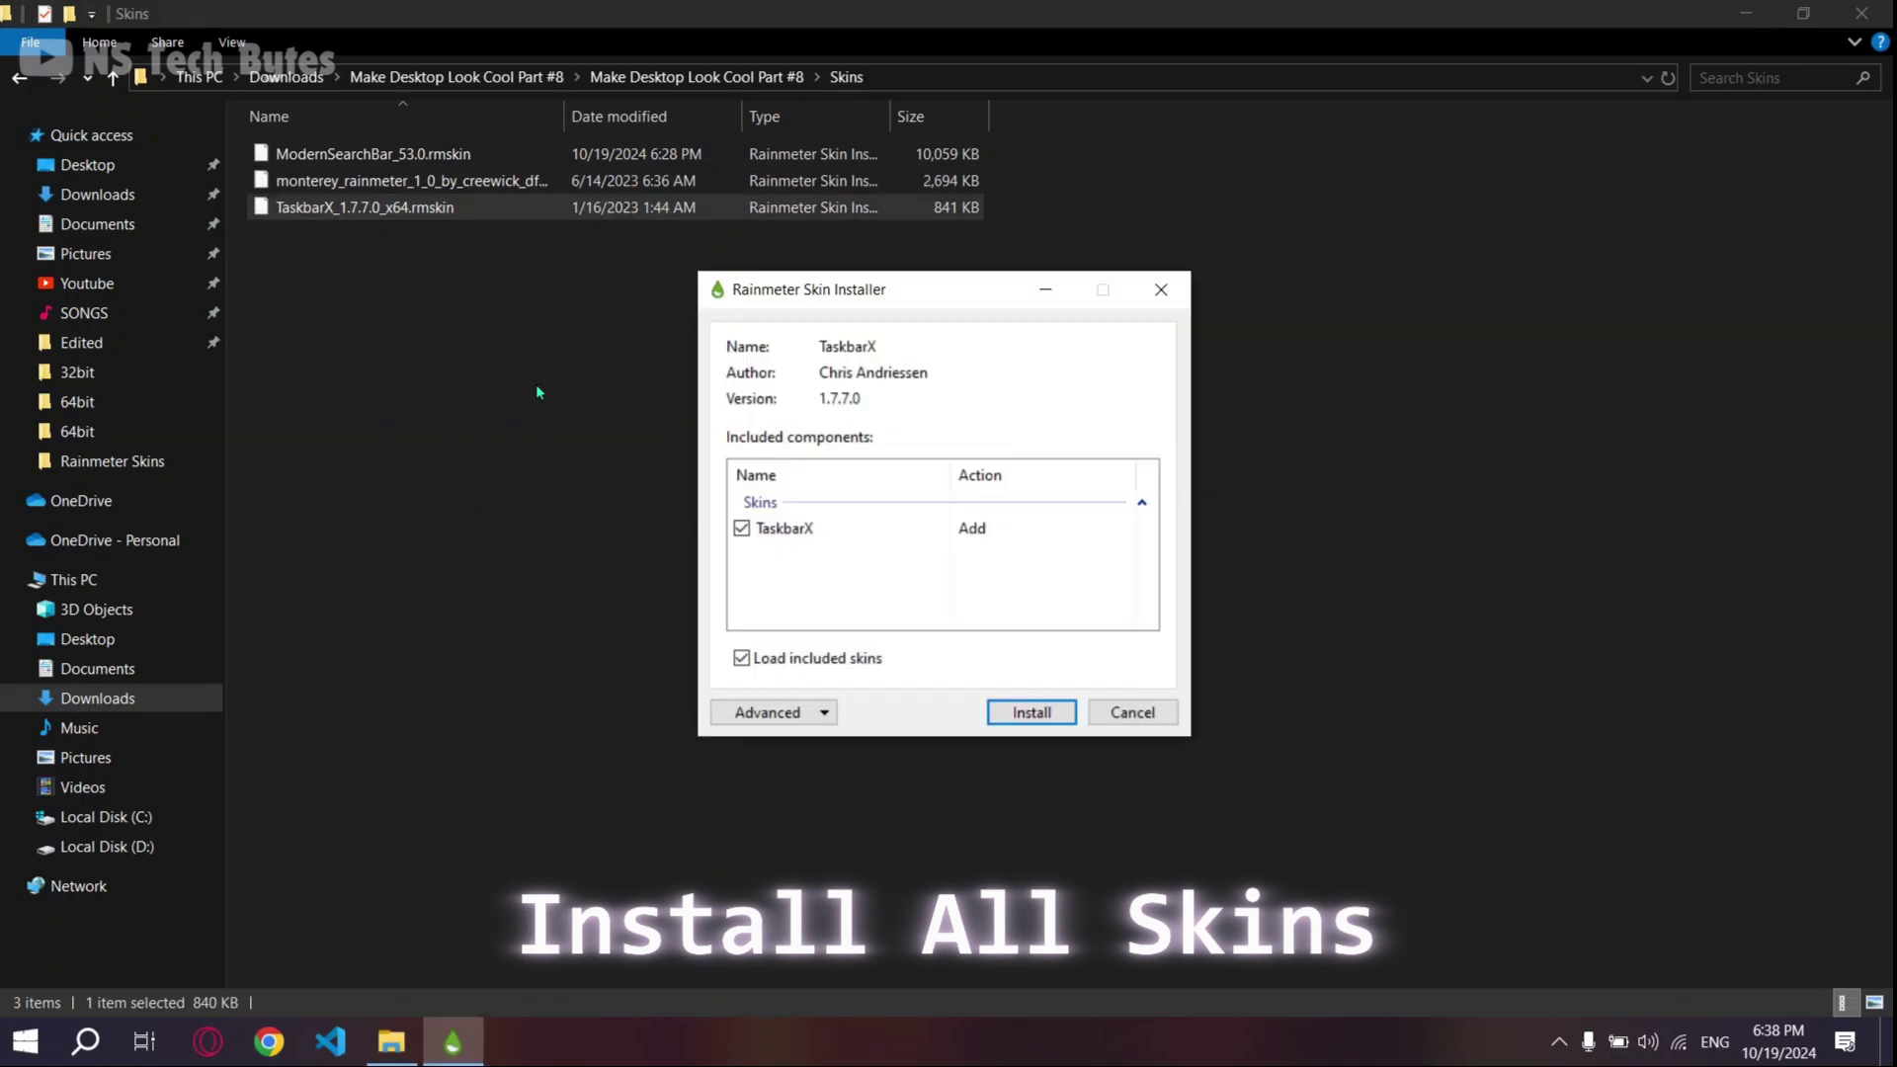
{"action": "left_click", "coordinate": [1028, 713]}
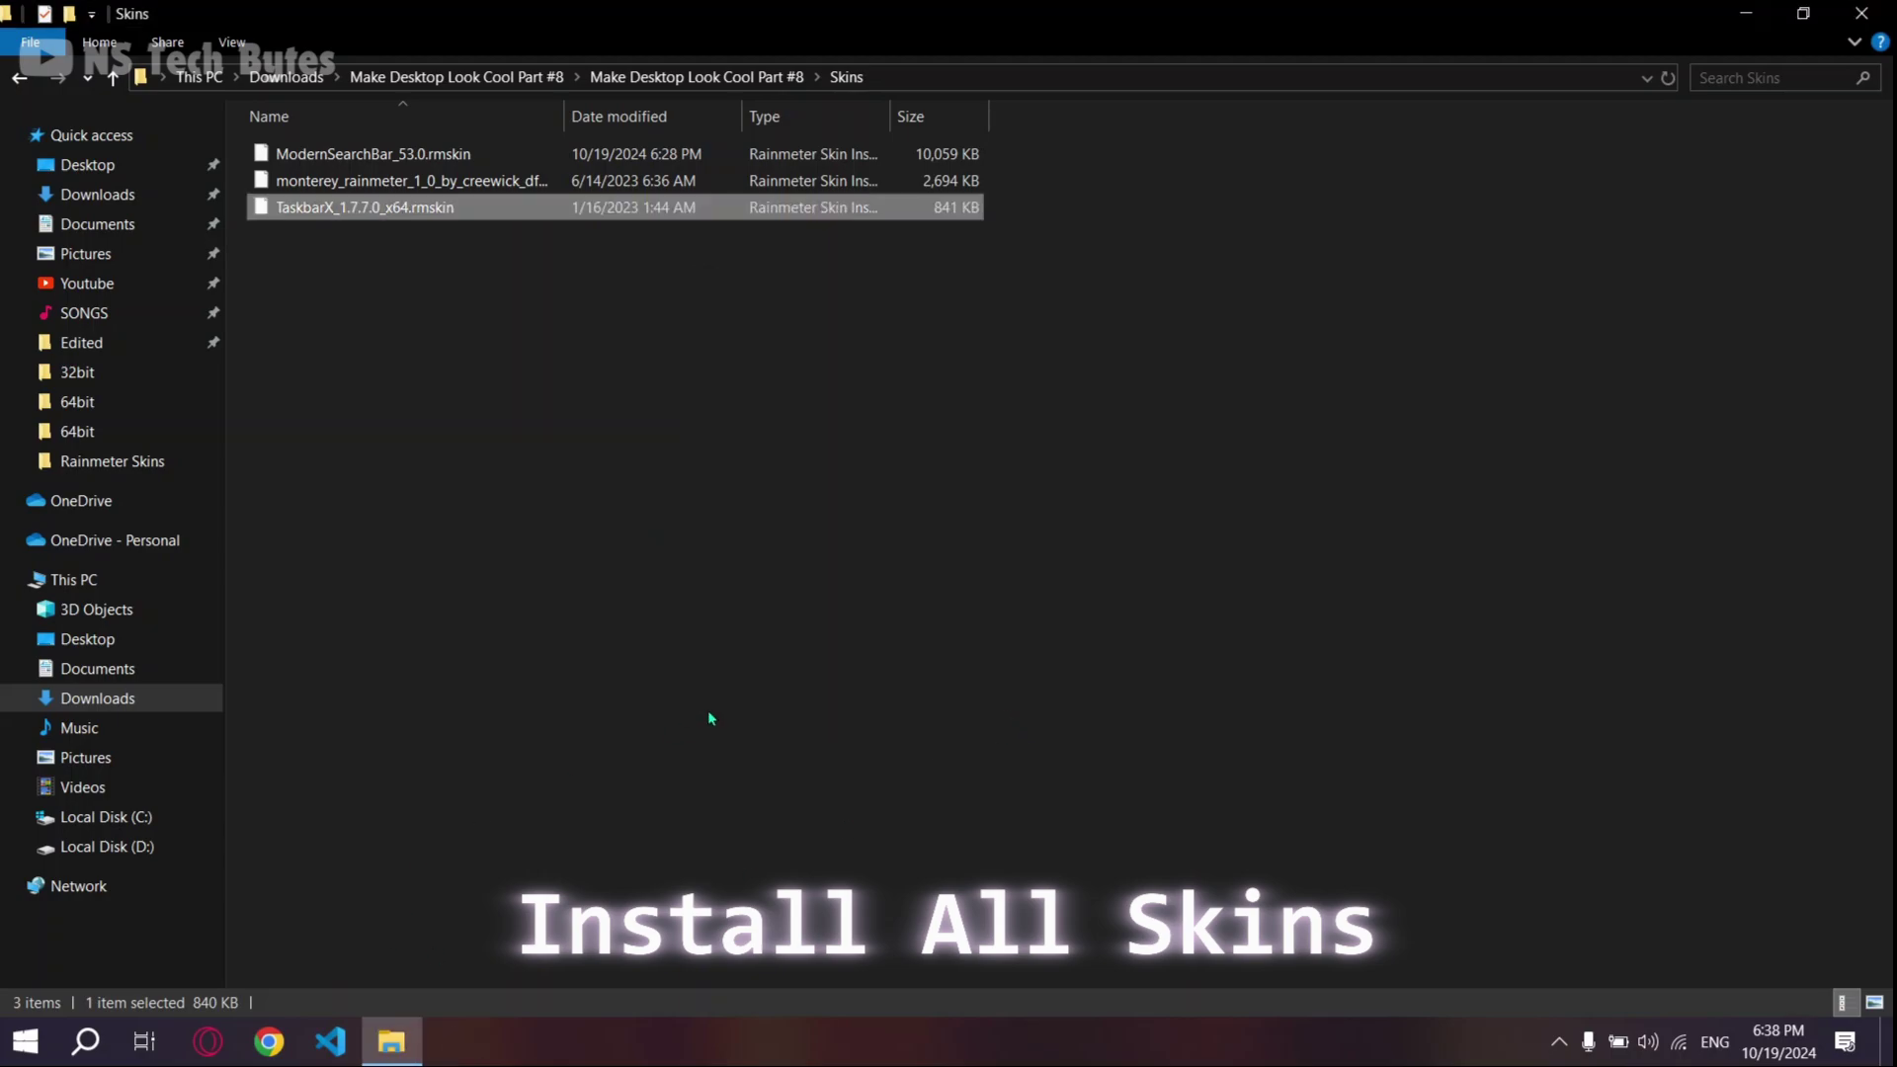
Step: Run NexusSetup.exe from the package's nexus folder and minimize the folder window
{"action": "left_click", "coordinate": [21, 79]}
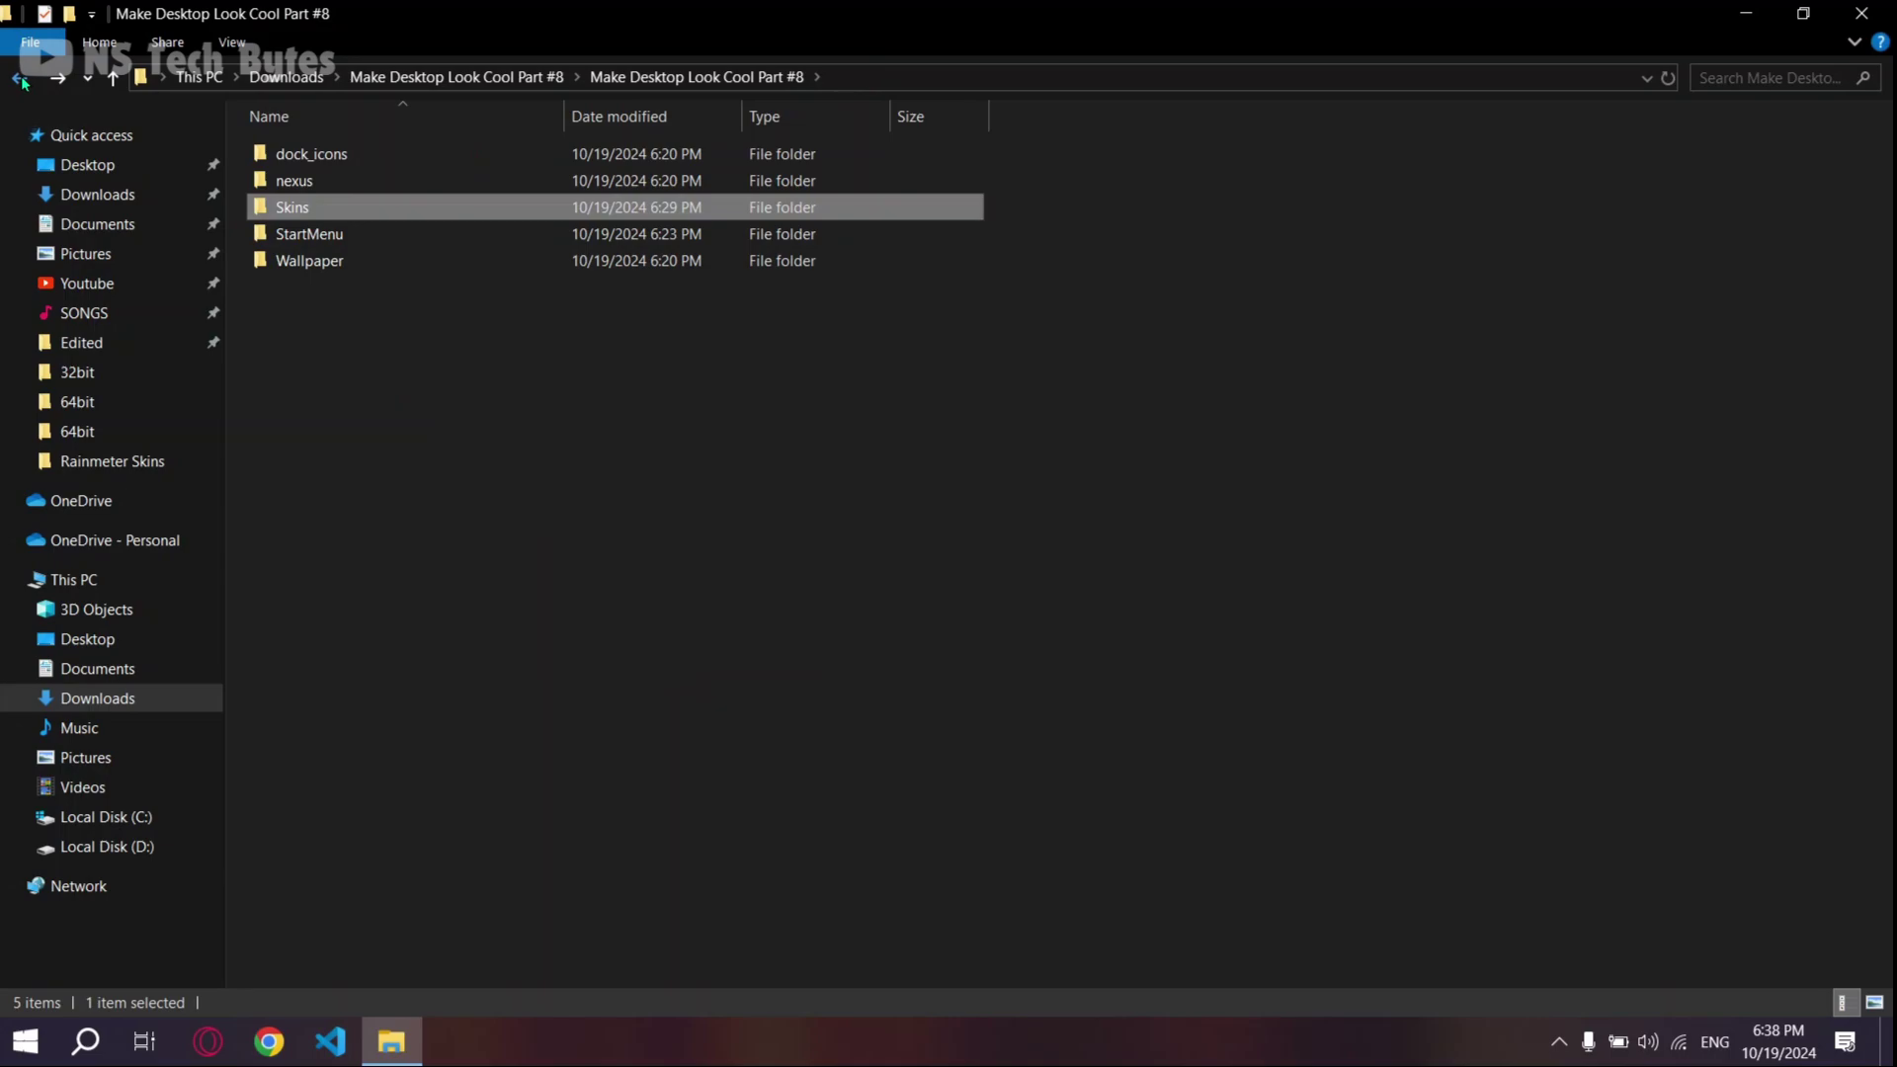
{"action": "double_click", "coordinate": [312, 186]}
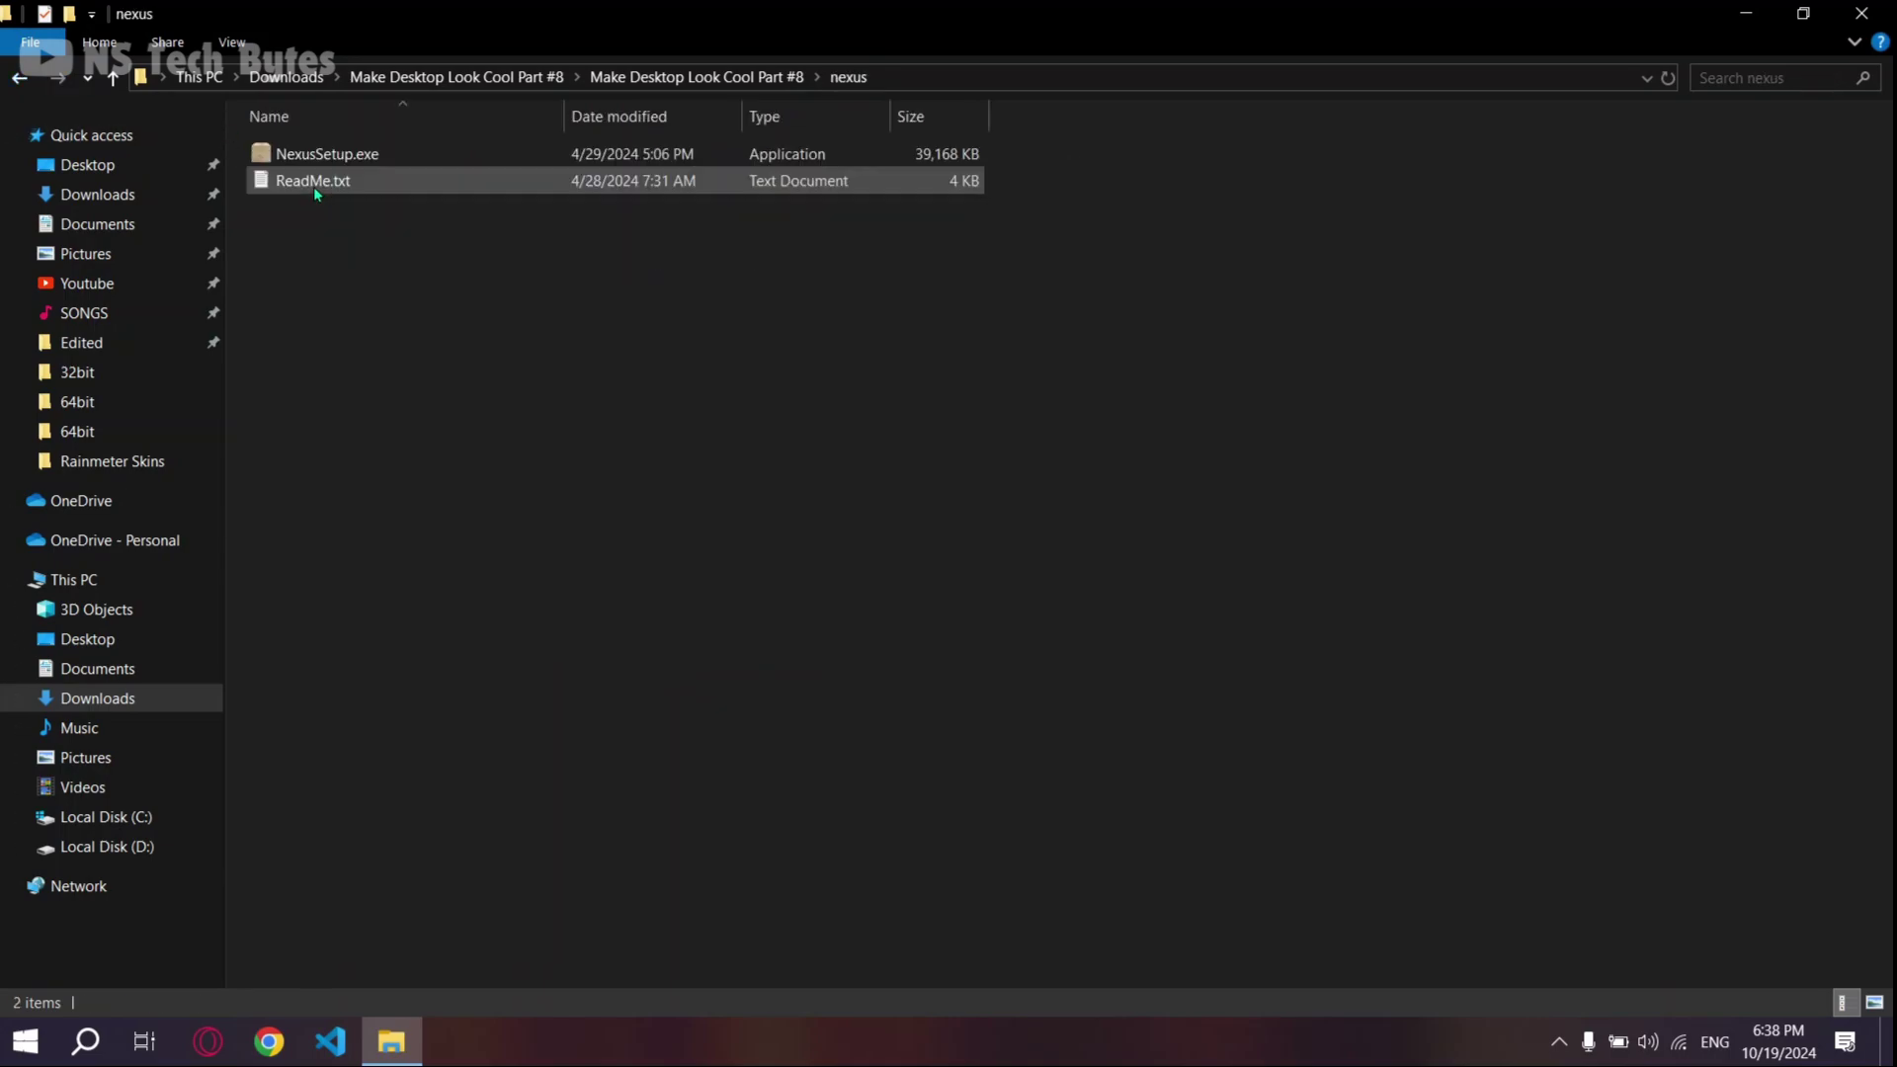
{"action": "double_click", "coordinate": [329, 156]}
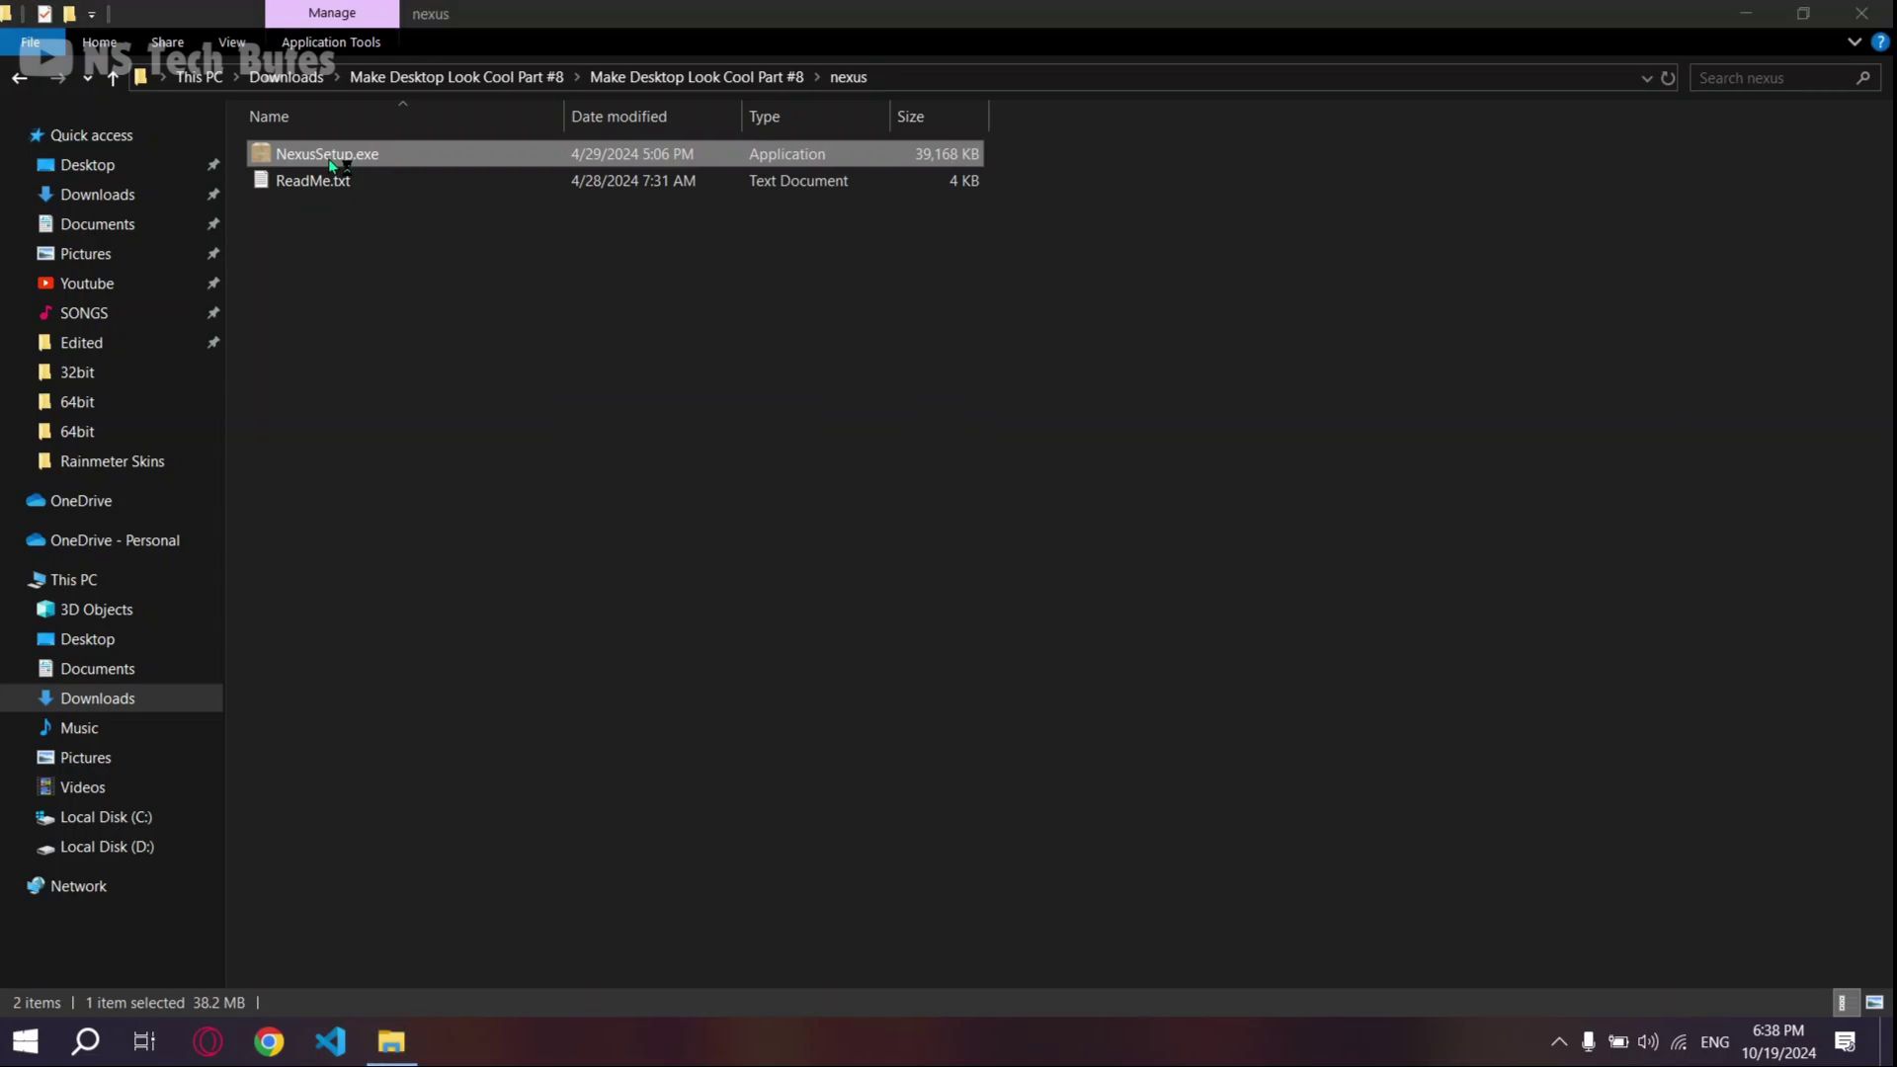
{"action": "left_click", "coordinate": [1746, 13]}
{"action": "left_click", "coordinate": [973, 577]}
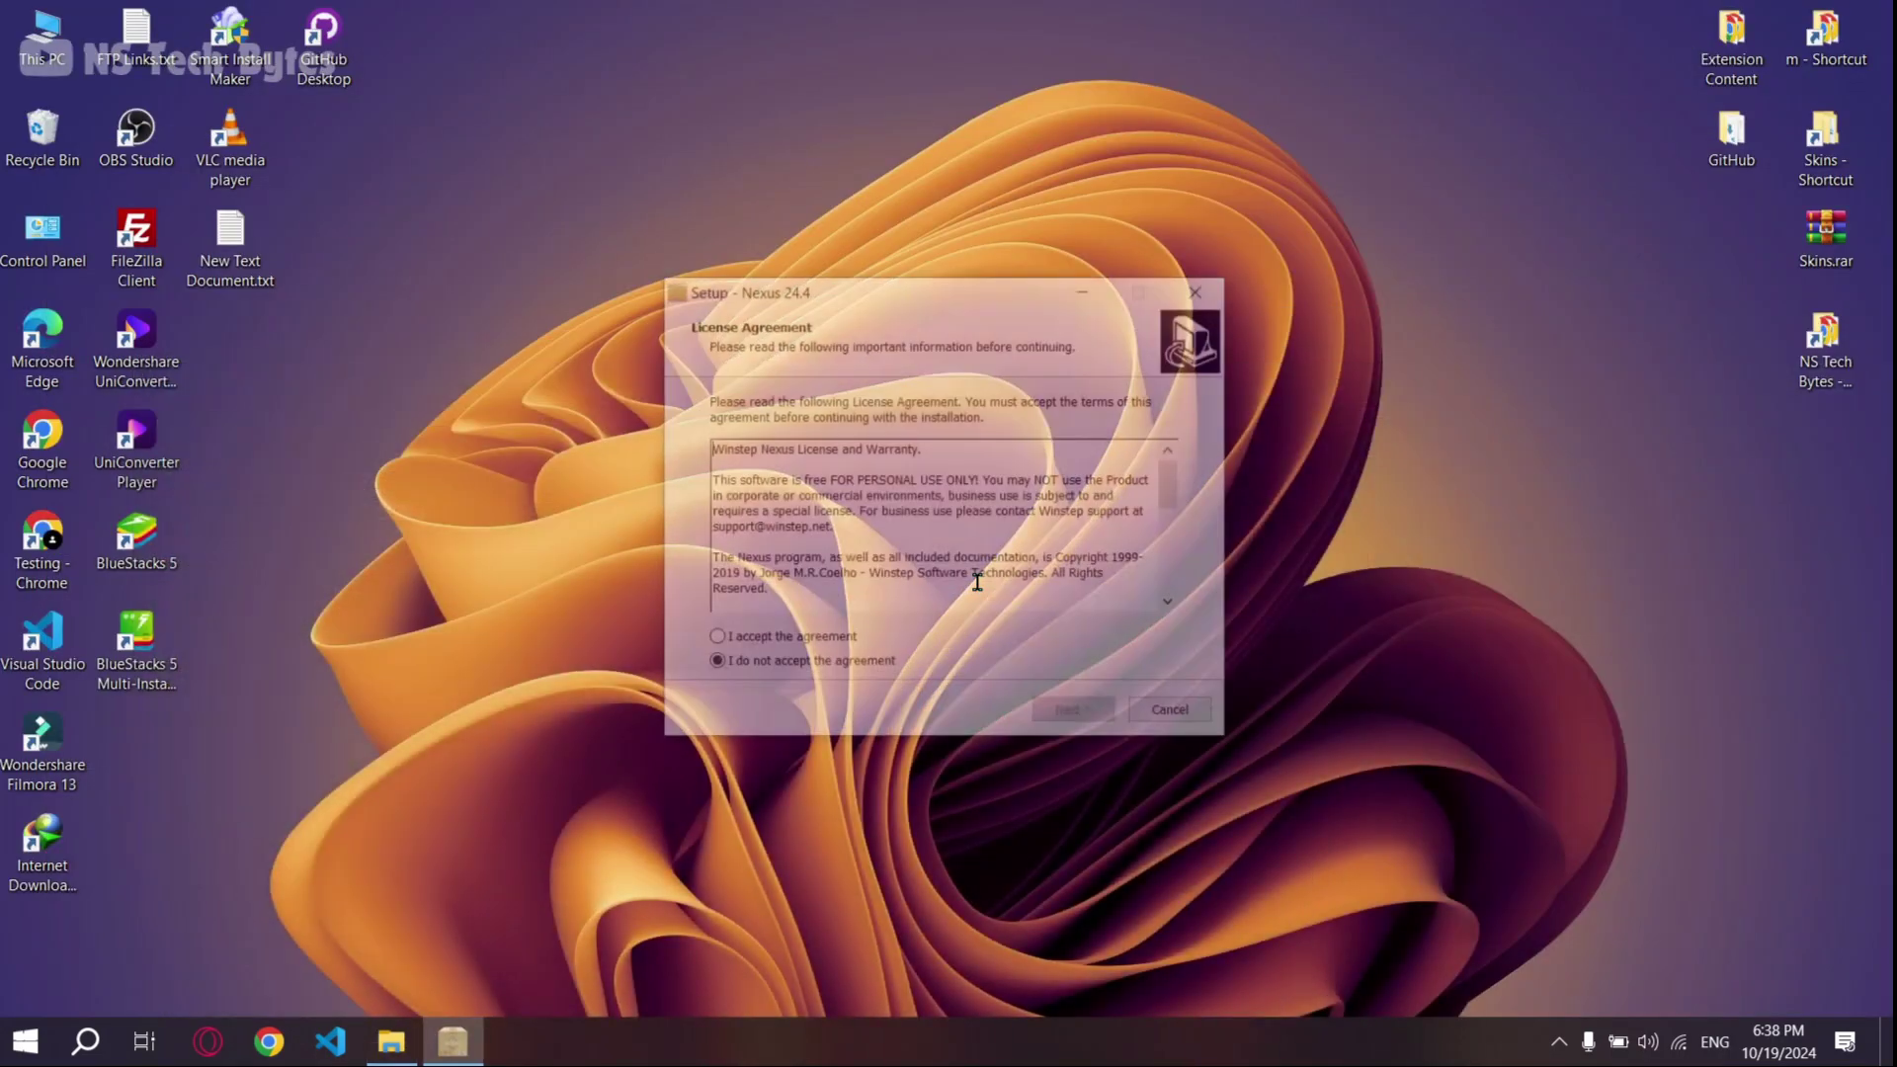
Step: Accept the Nexus license agreement, install it with the default location and Winstep shortcut folder, and finish without launching it
{"action": "left_click", "coordinate": [776, 644]}
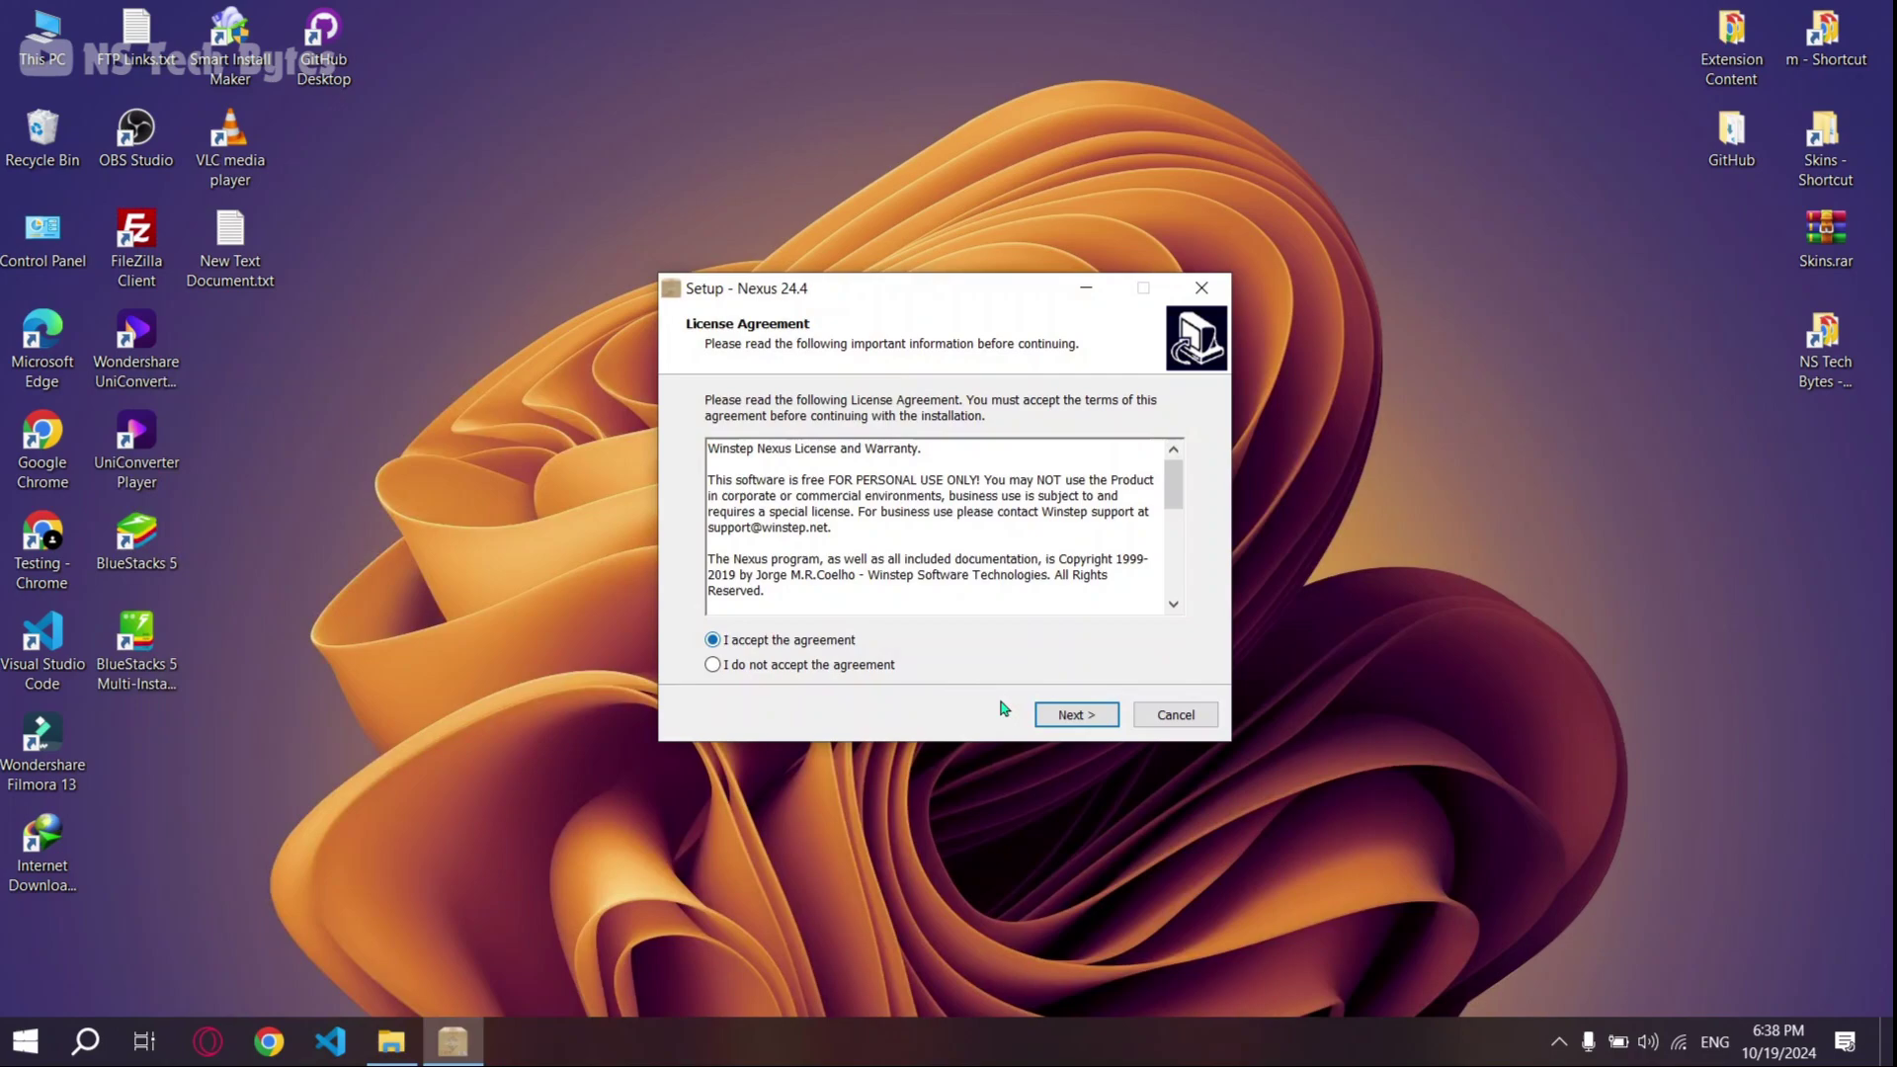
{"action": "left_click", "coordinate": [1072, 715]}
{"action": "left_click", "coordinate": [1072, 715]}
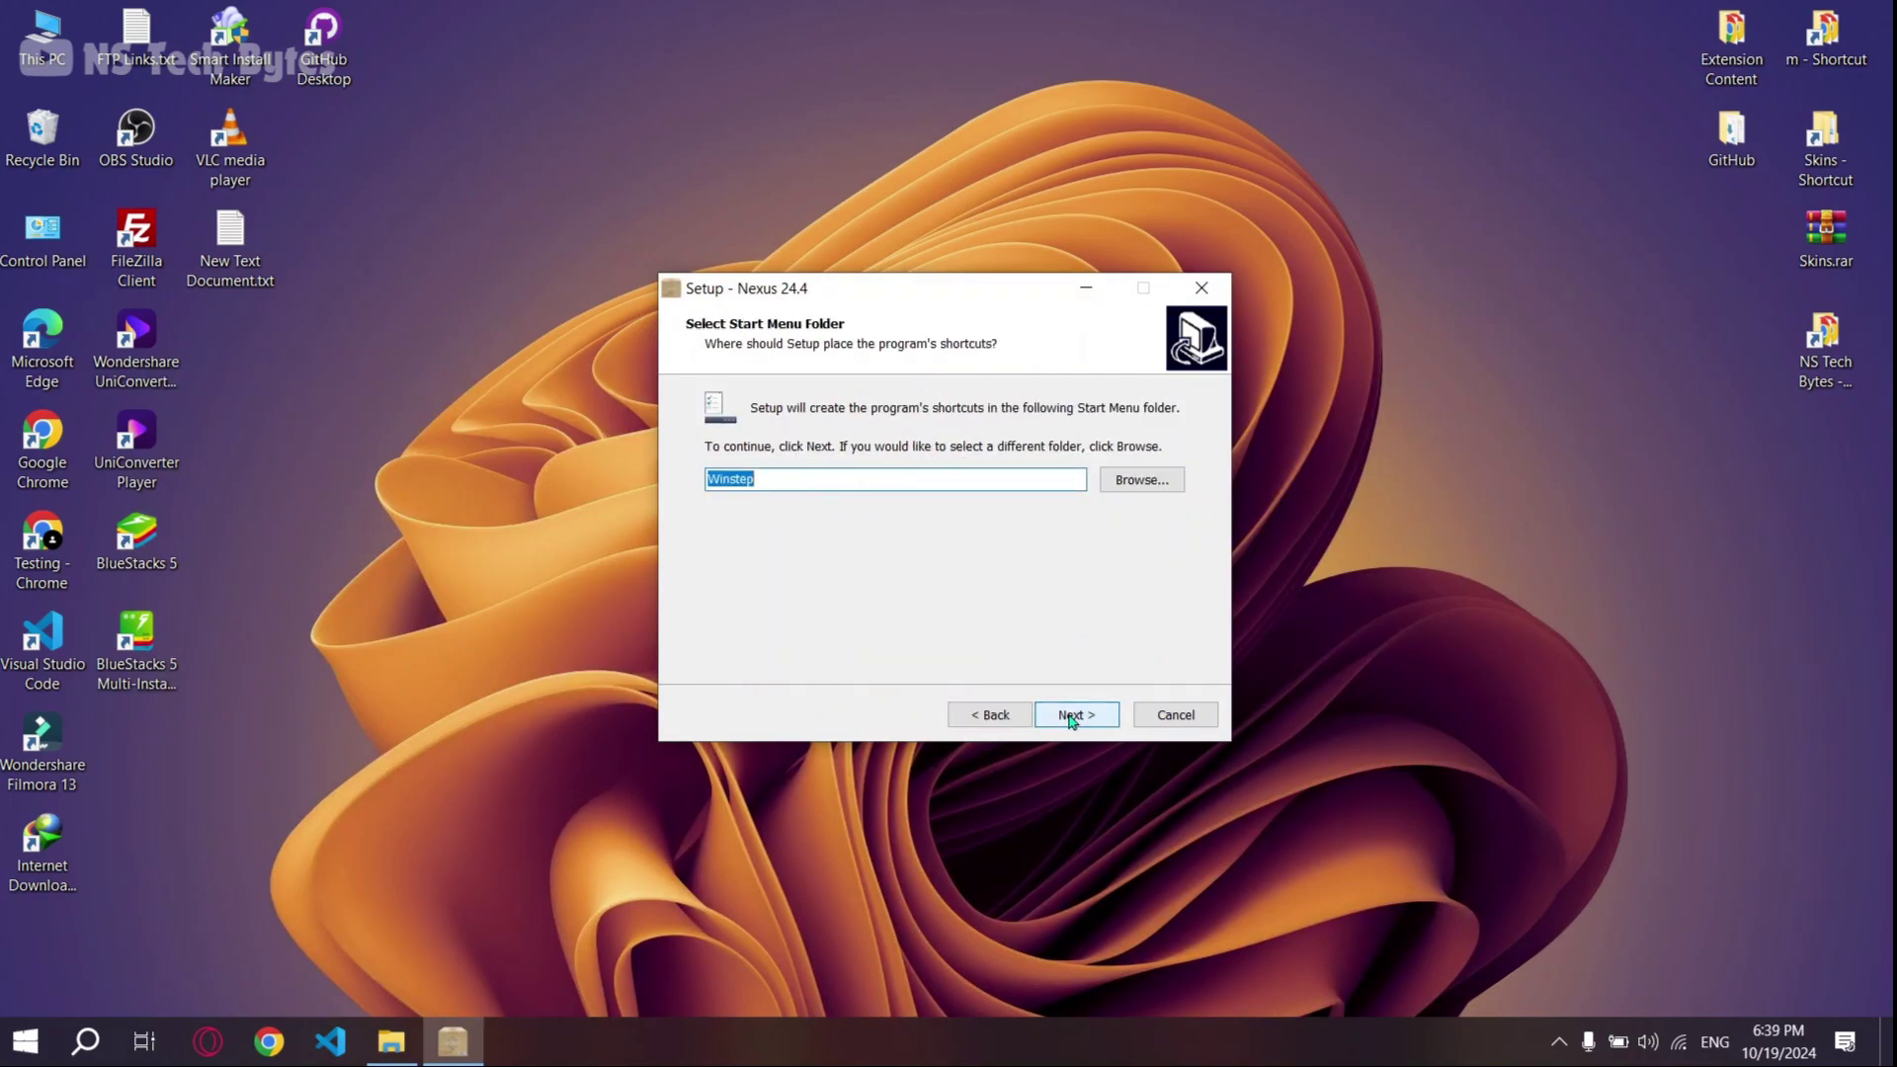
{"action": "left_click", "coordinate": [1072, 717]}
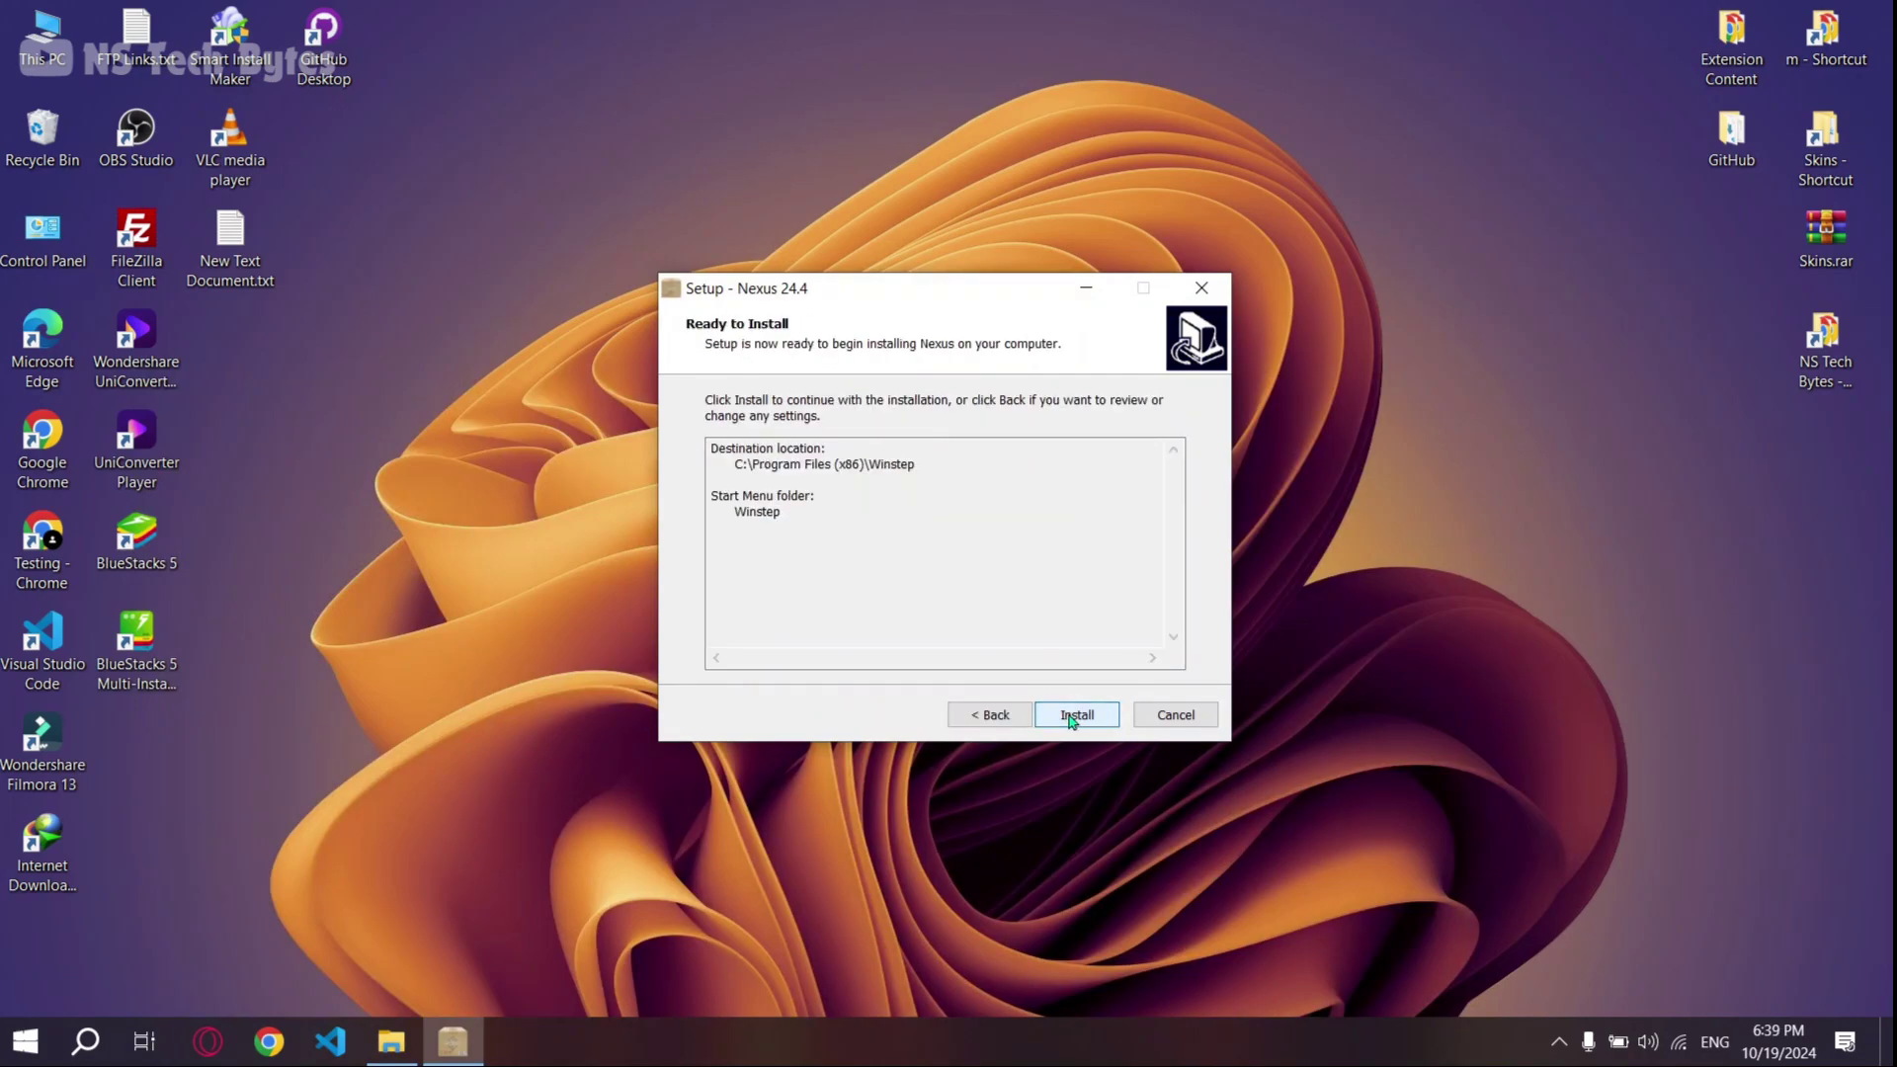
{"action": "left_click", "coordinate": [1072, 715]}
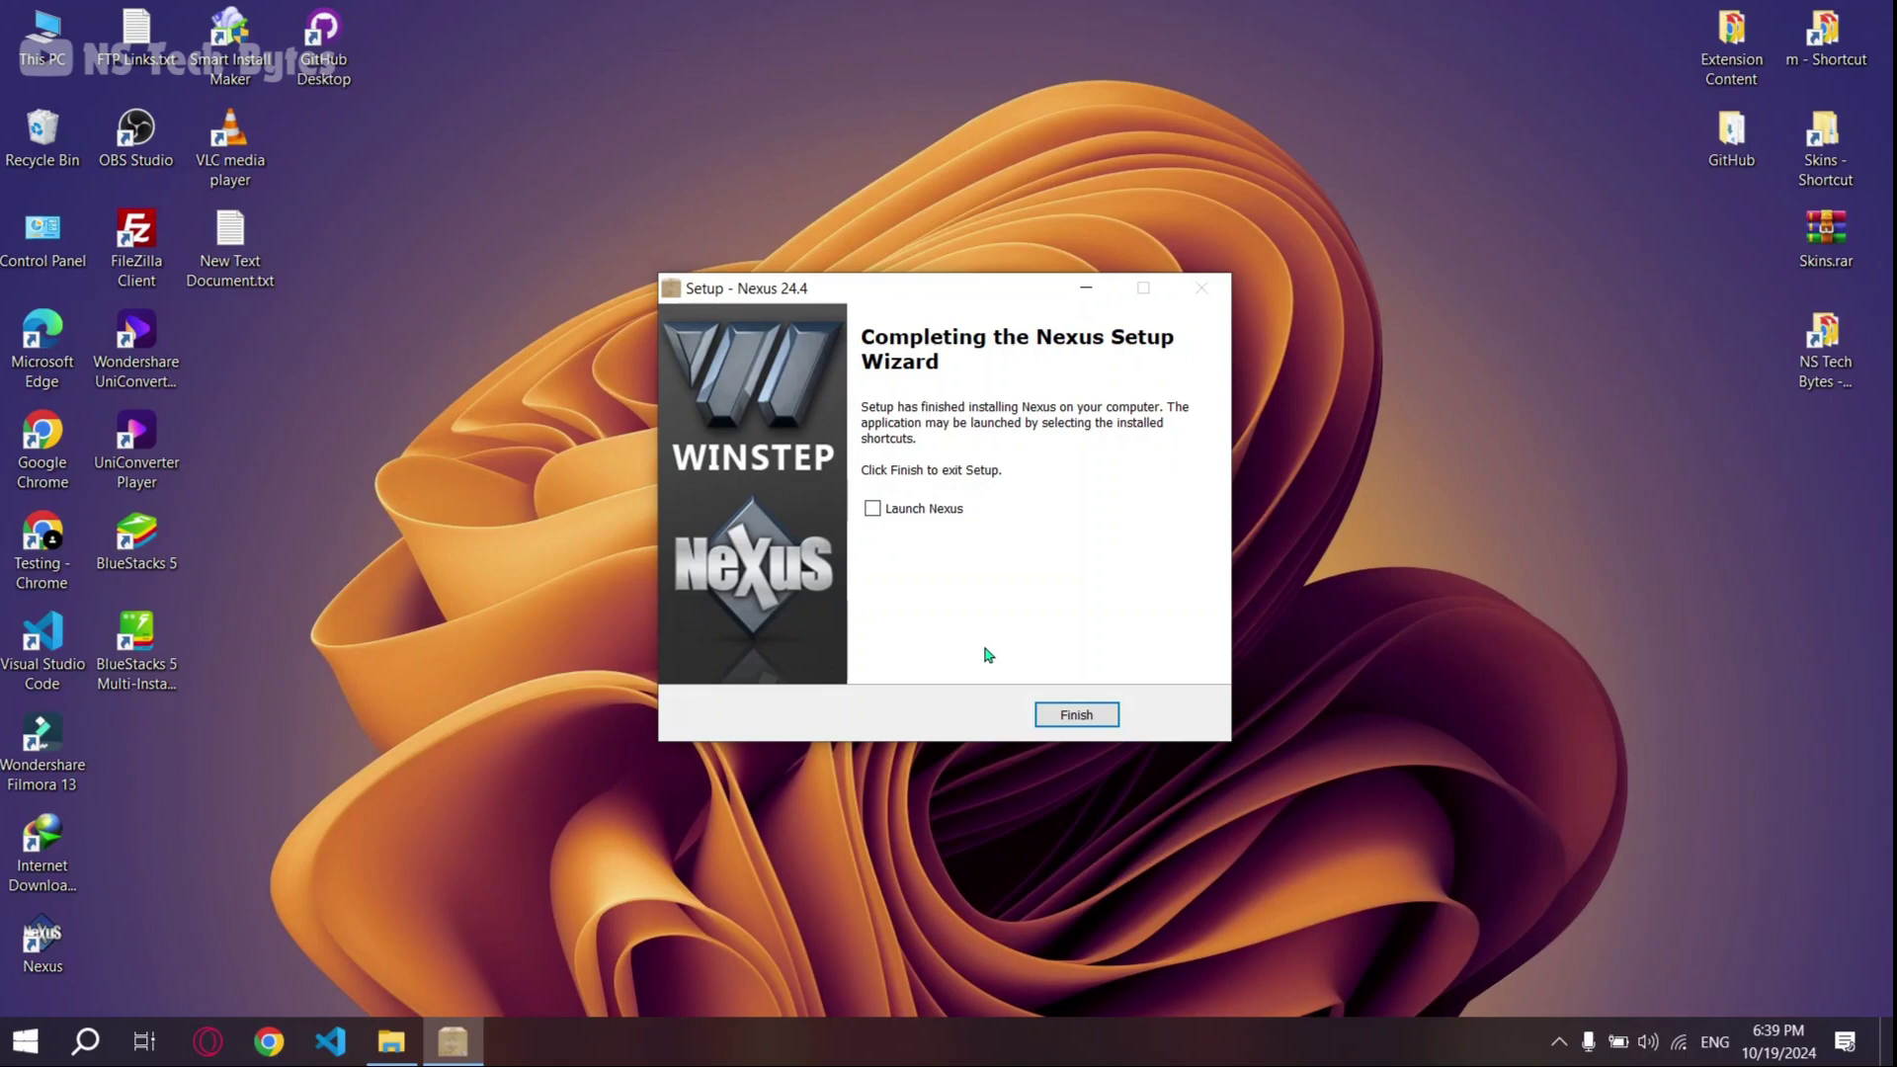
{"action": "left_click", "coordinate": [1045, 716]}
{"action": "left_click", "coordinate": [691, 451]}
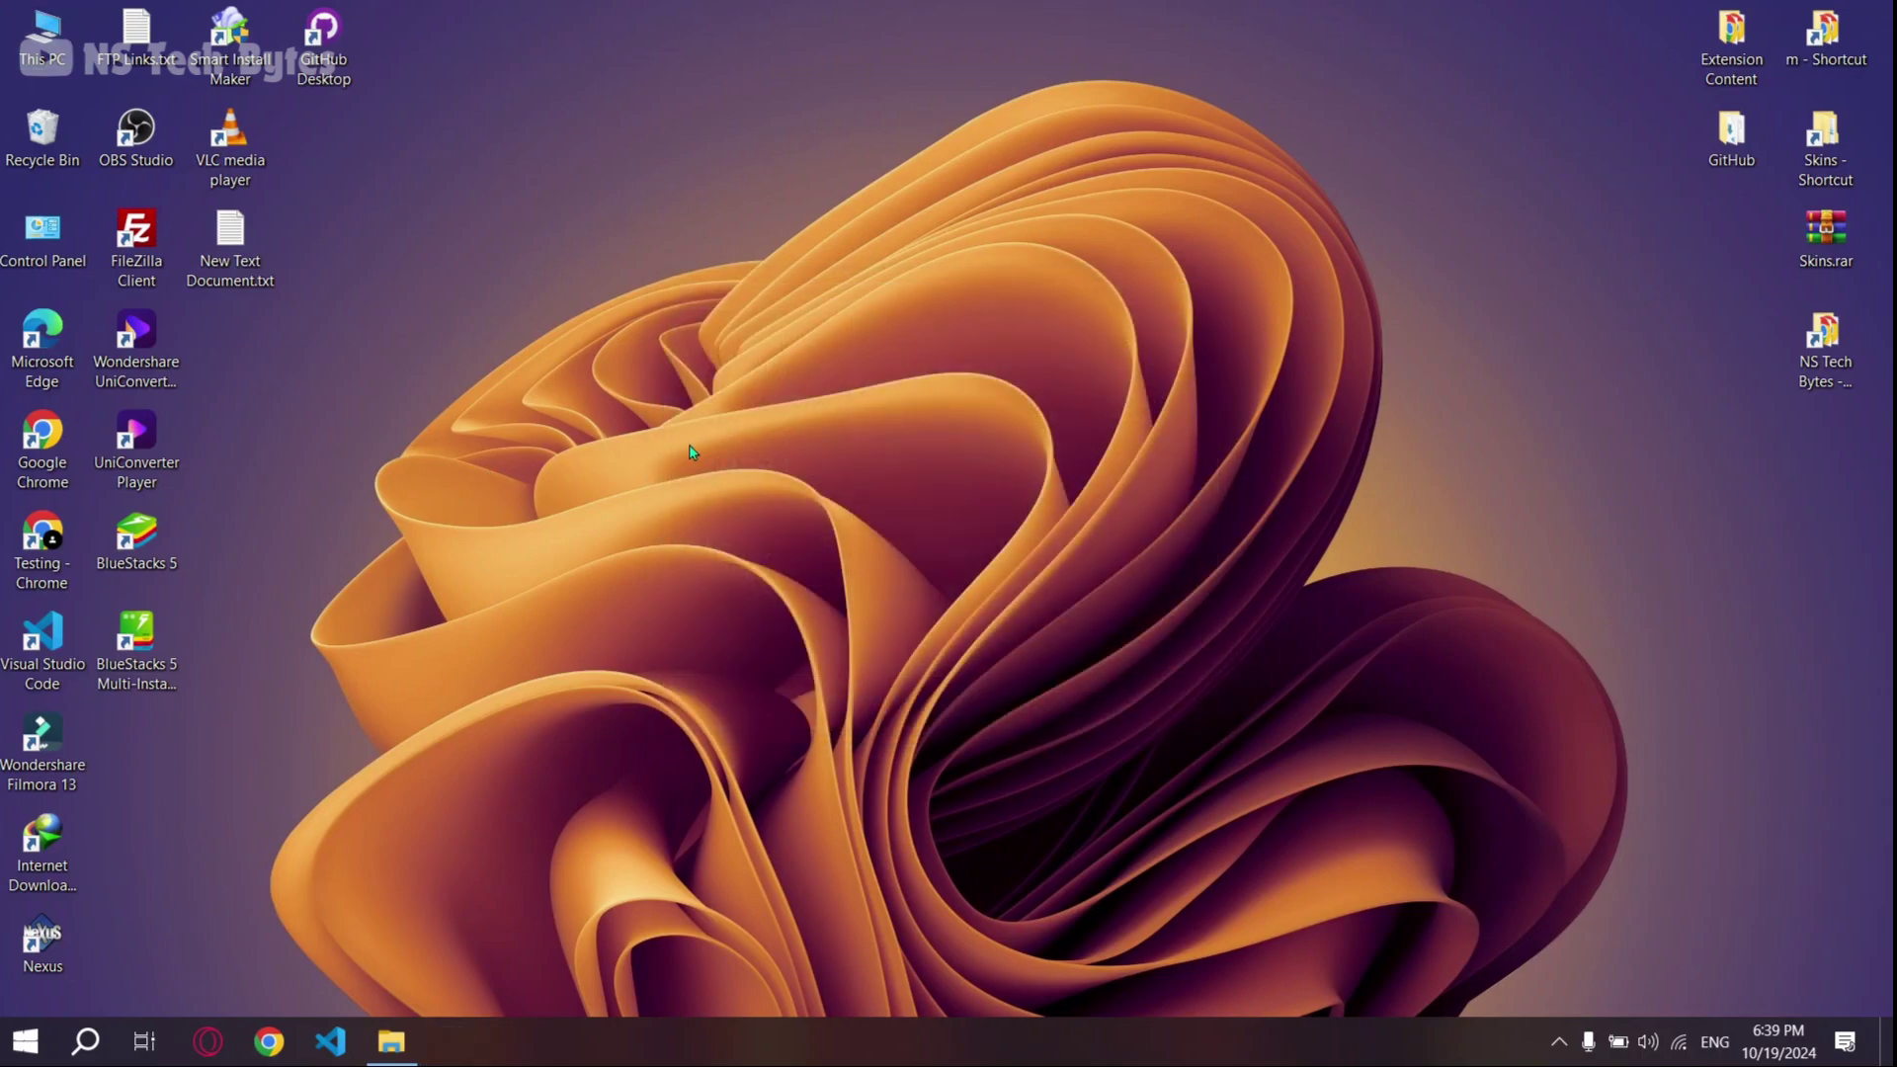
Step: Copy the dock_icons folder from the Make Desktop Look Cool Part #8 package to Local Disk (C:), and return to the package folder
{"action": "left_click", "coordinate": [393, 1039]}
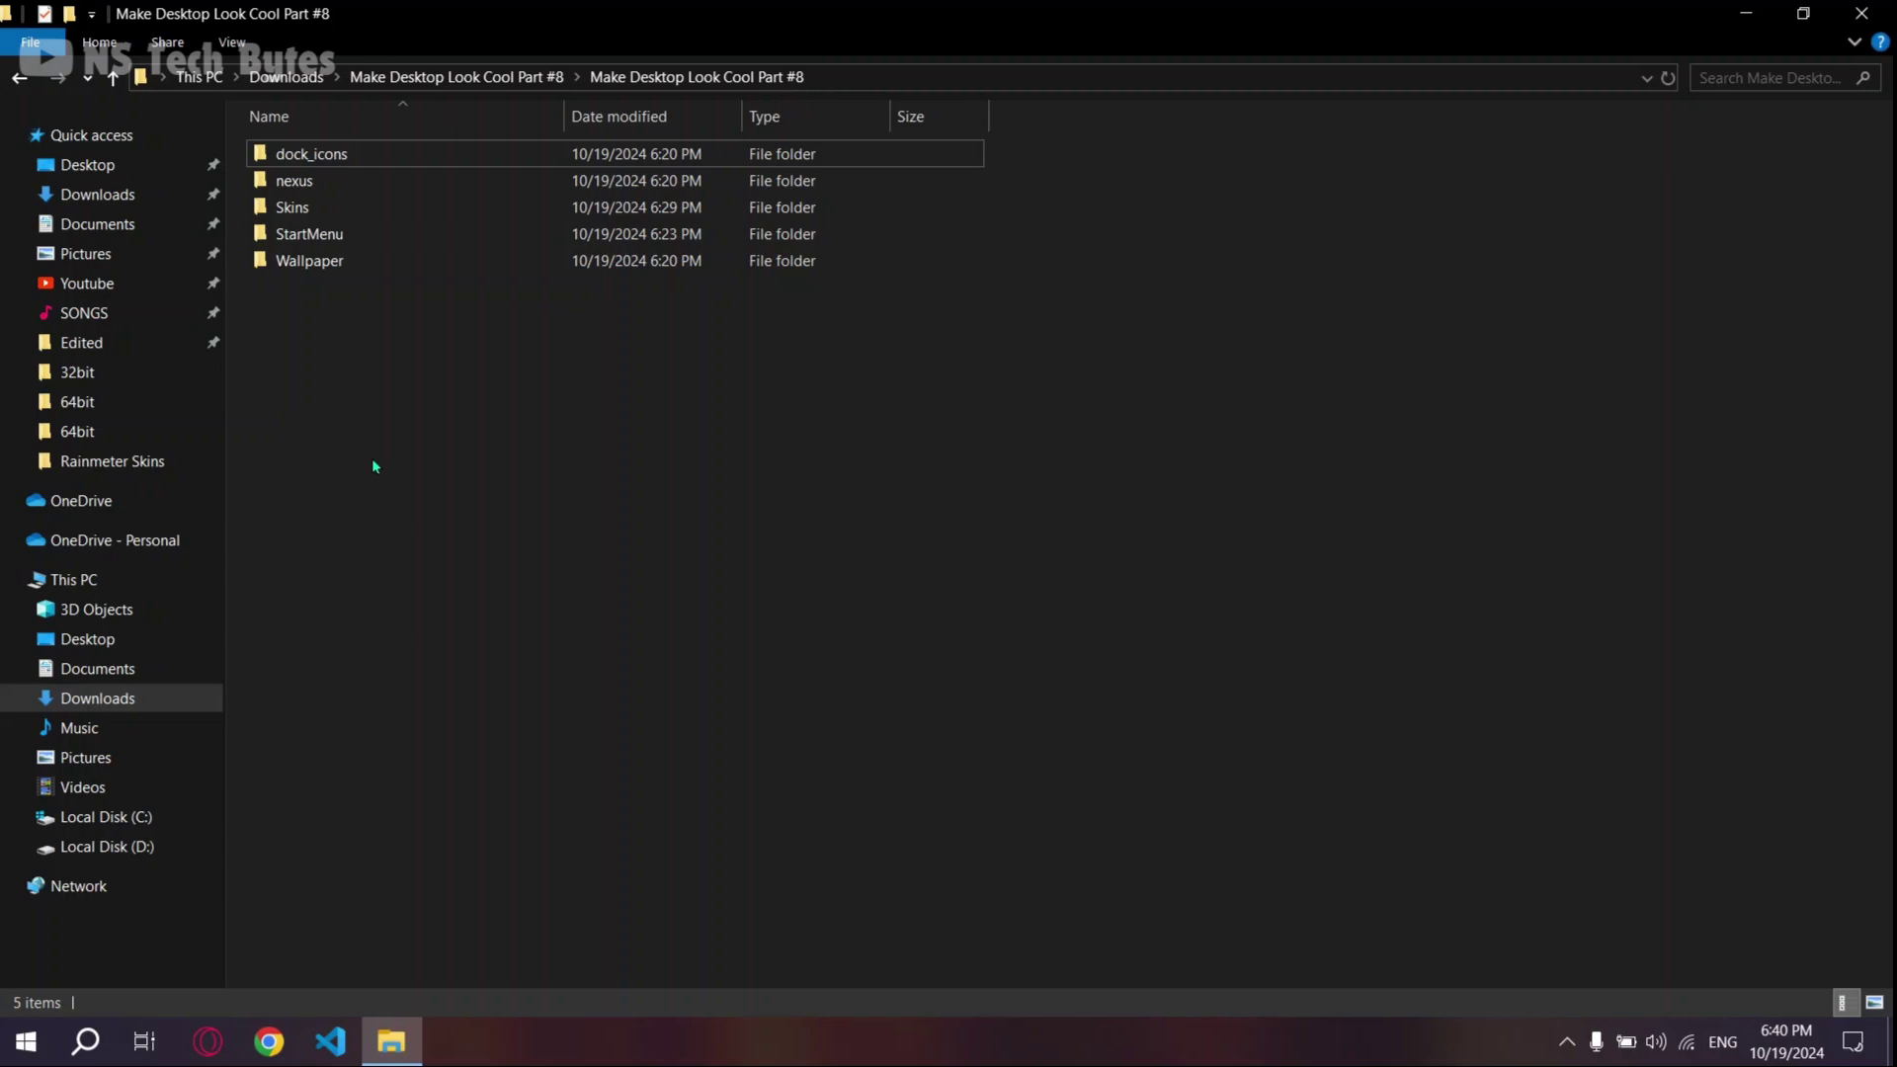
{"action": "right_click", "coordinate": [360, 150]}
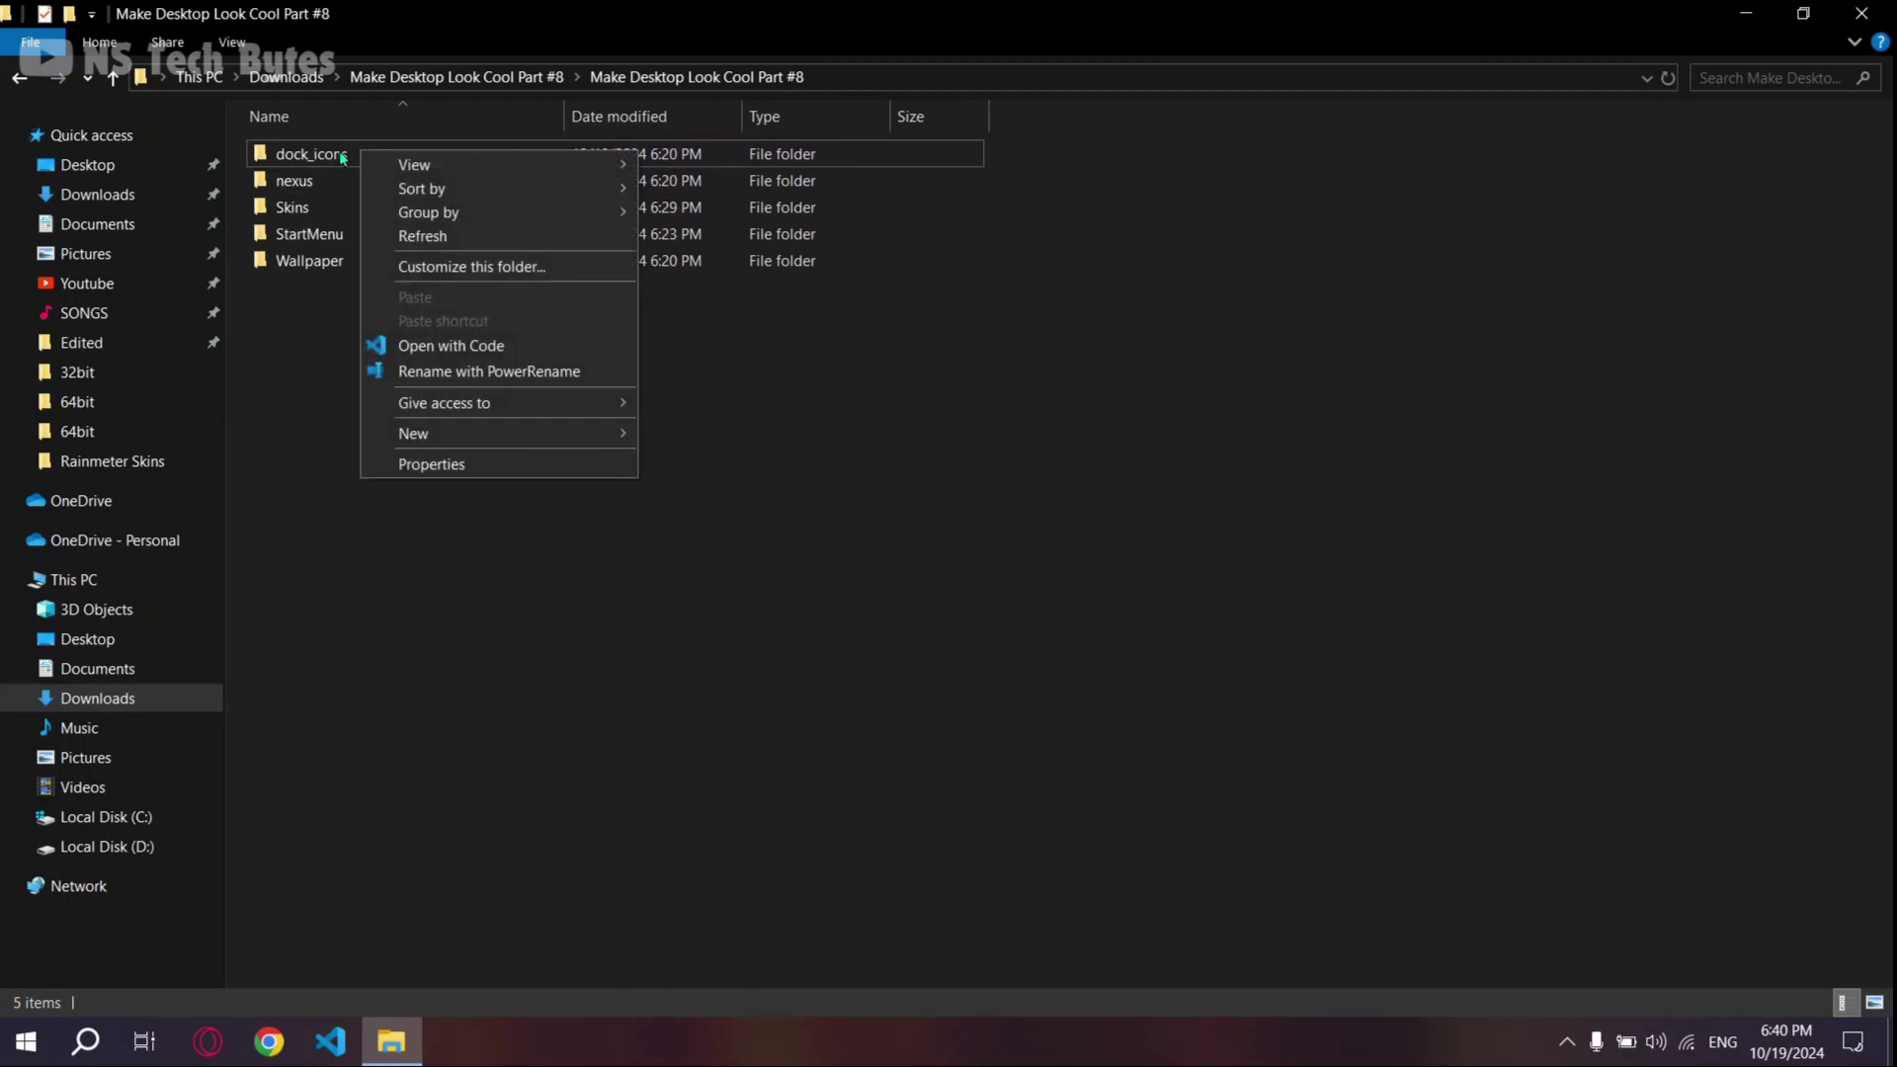
{"action": "right_click", "coordinate": [312, 159]}
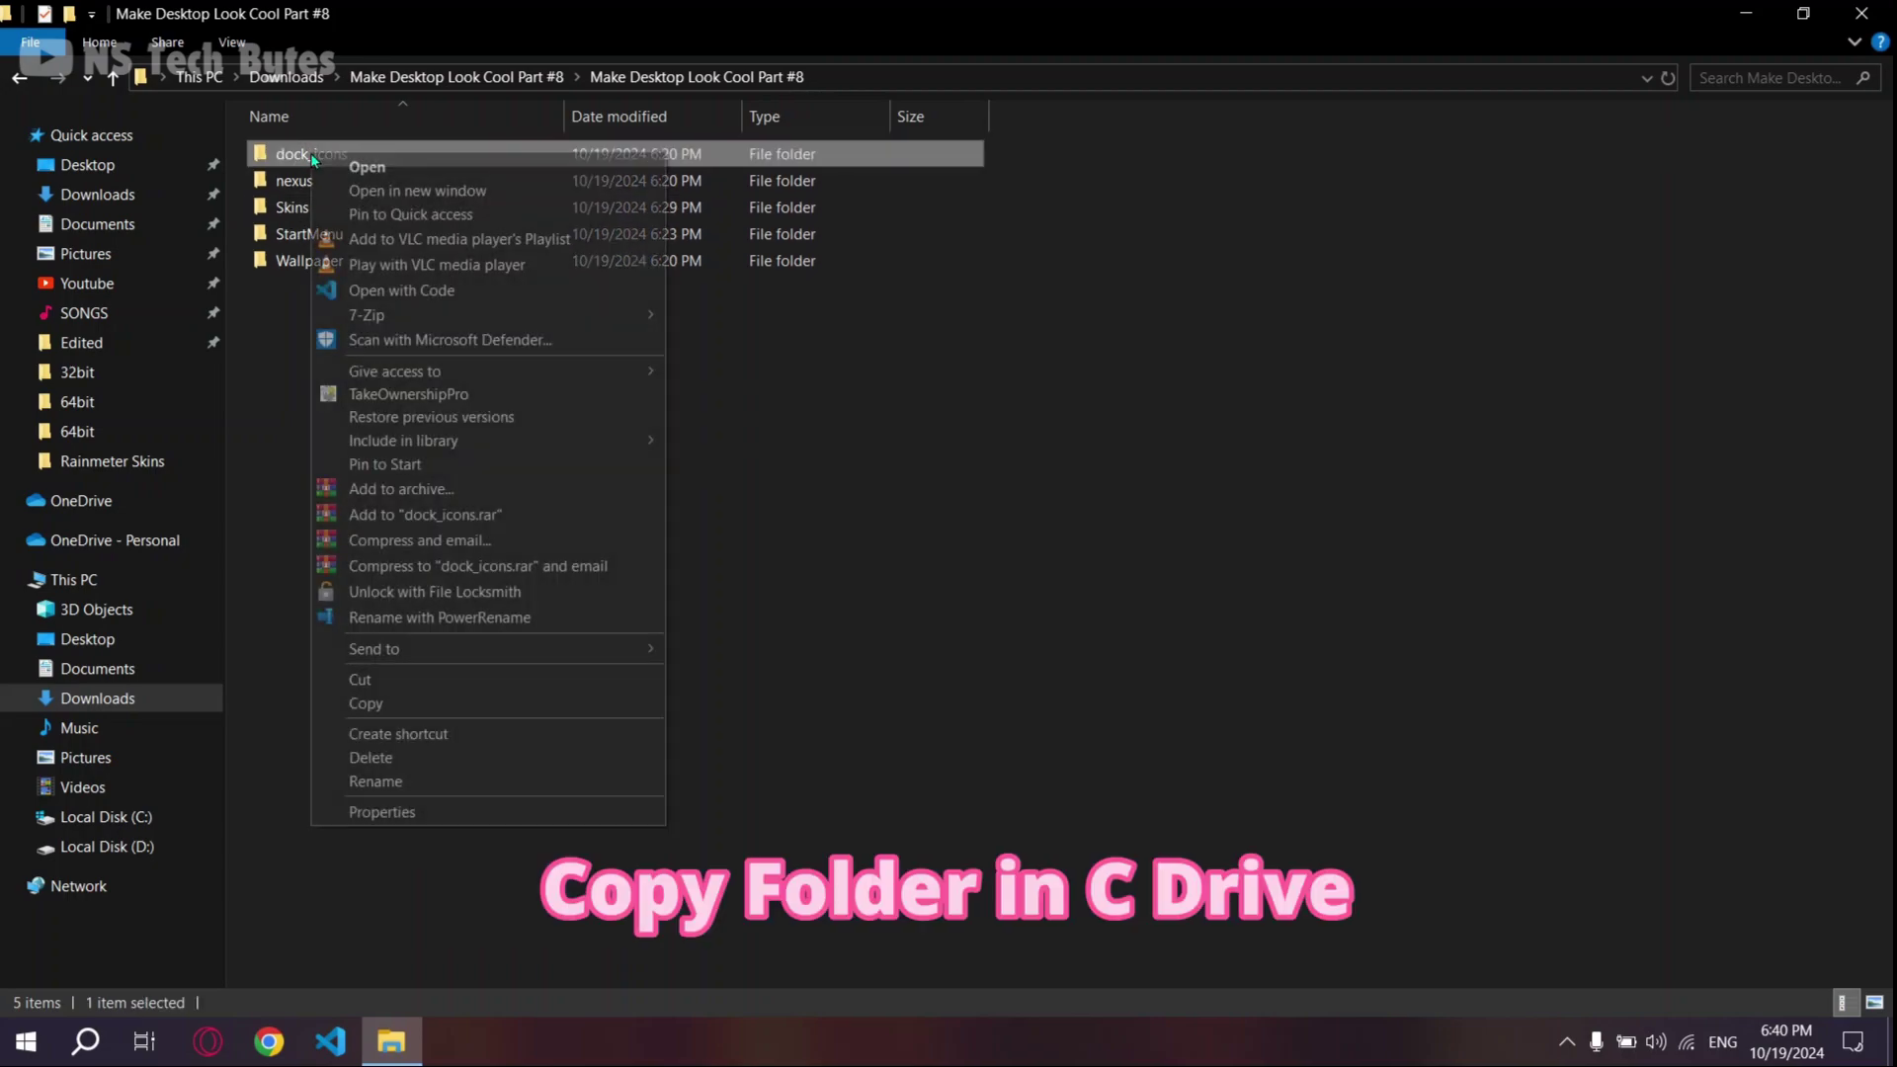
{"action": "left_click", "coordinate": [364, 701]}
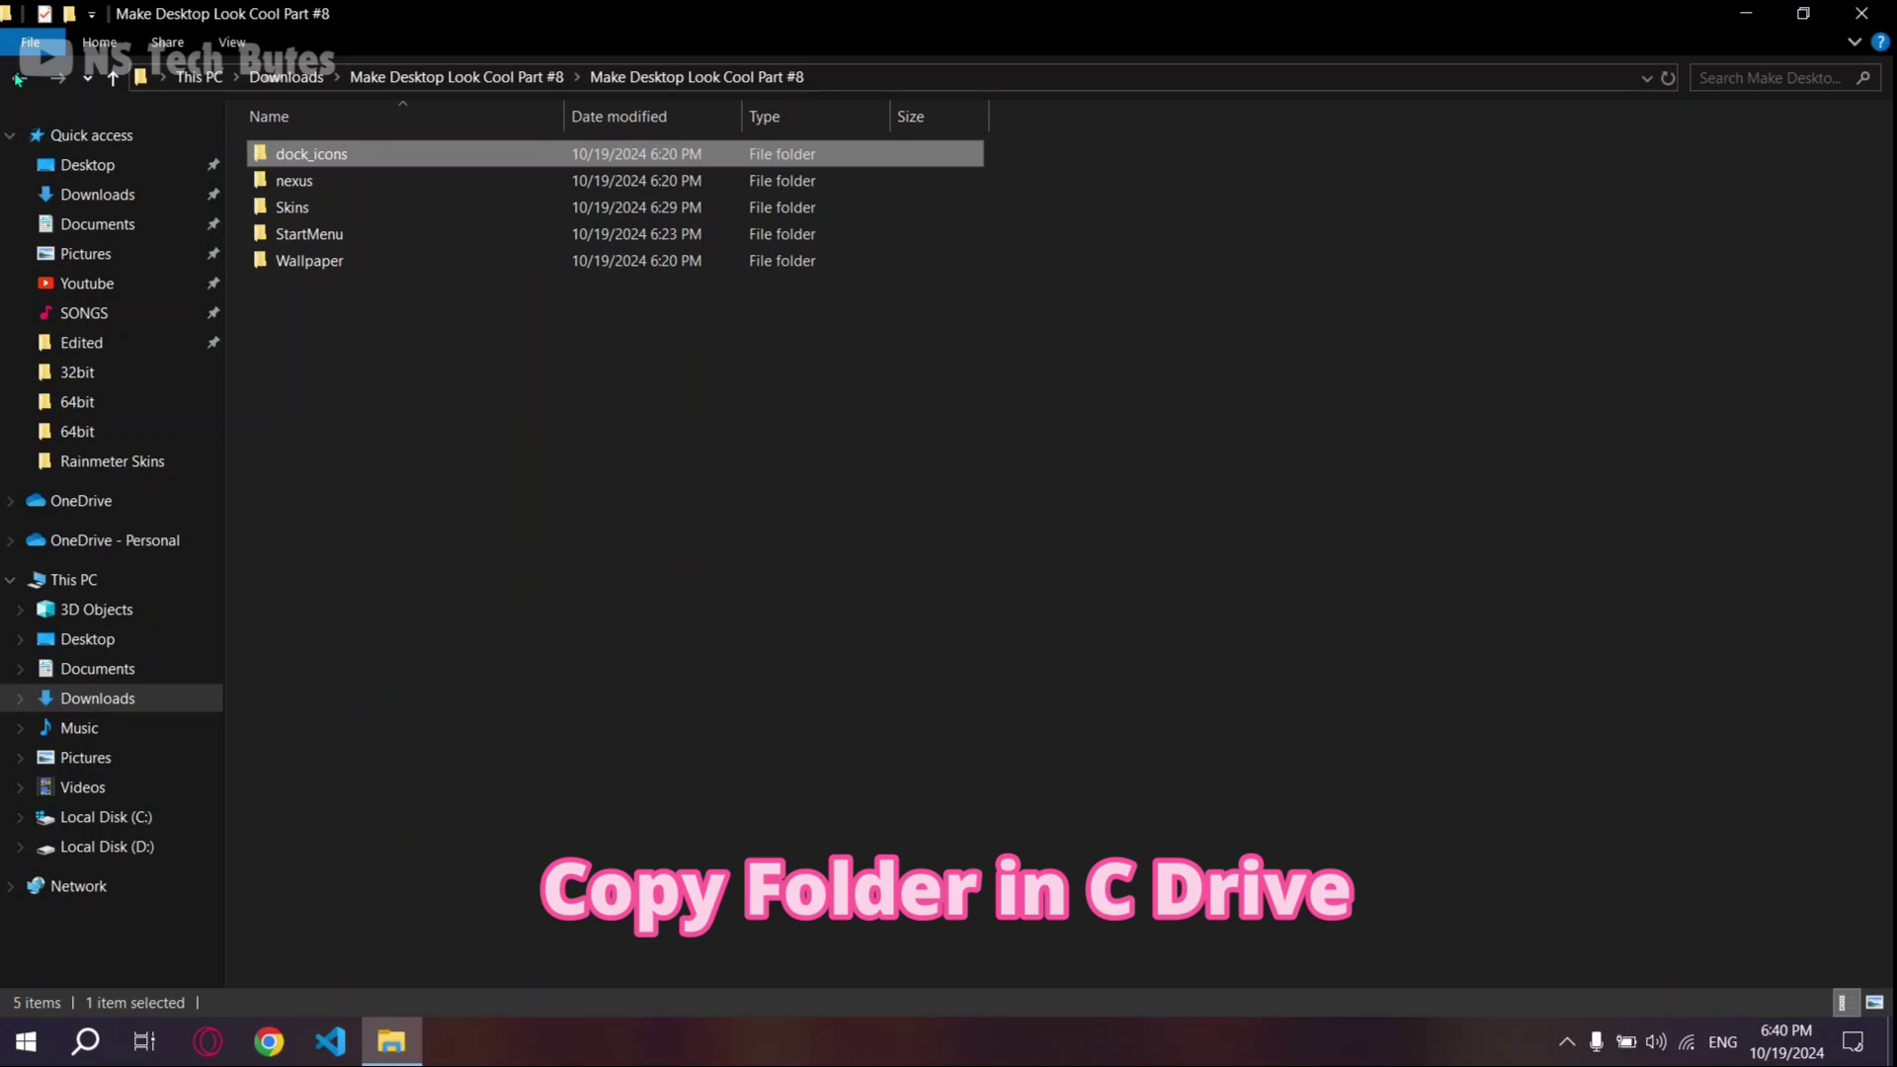
{"action": "left_click", "coordinate": [126, 824]}
{"action": "right_click", "coordinate": [372, 484]}
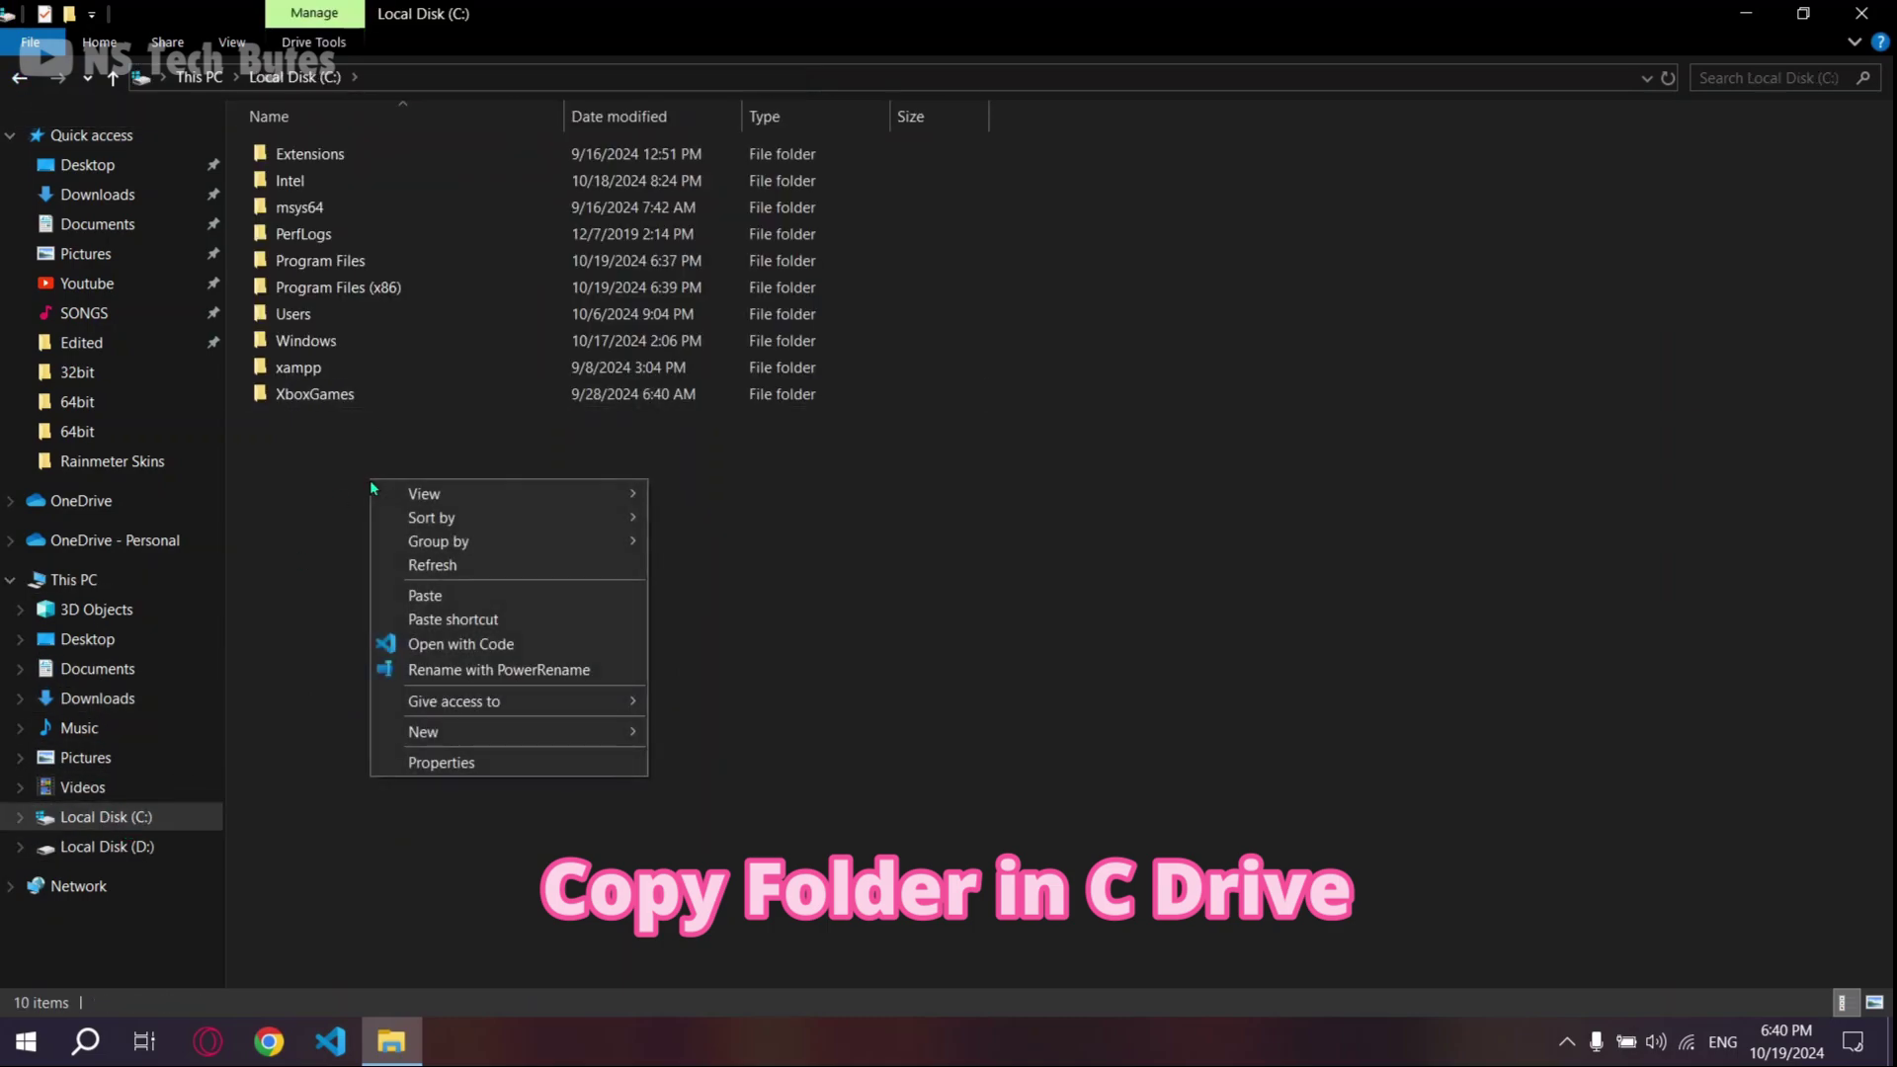
{"action": "left_click", "coordinate": [394, 592]}
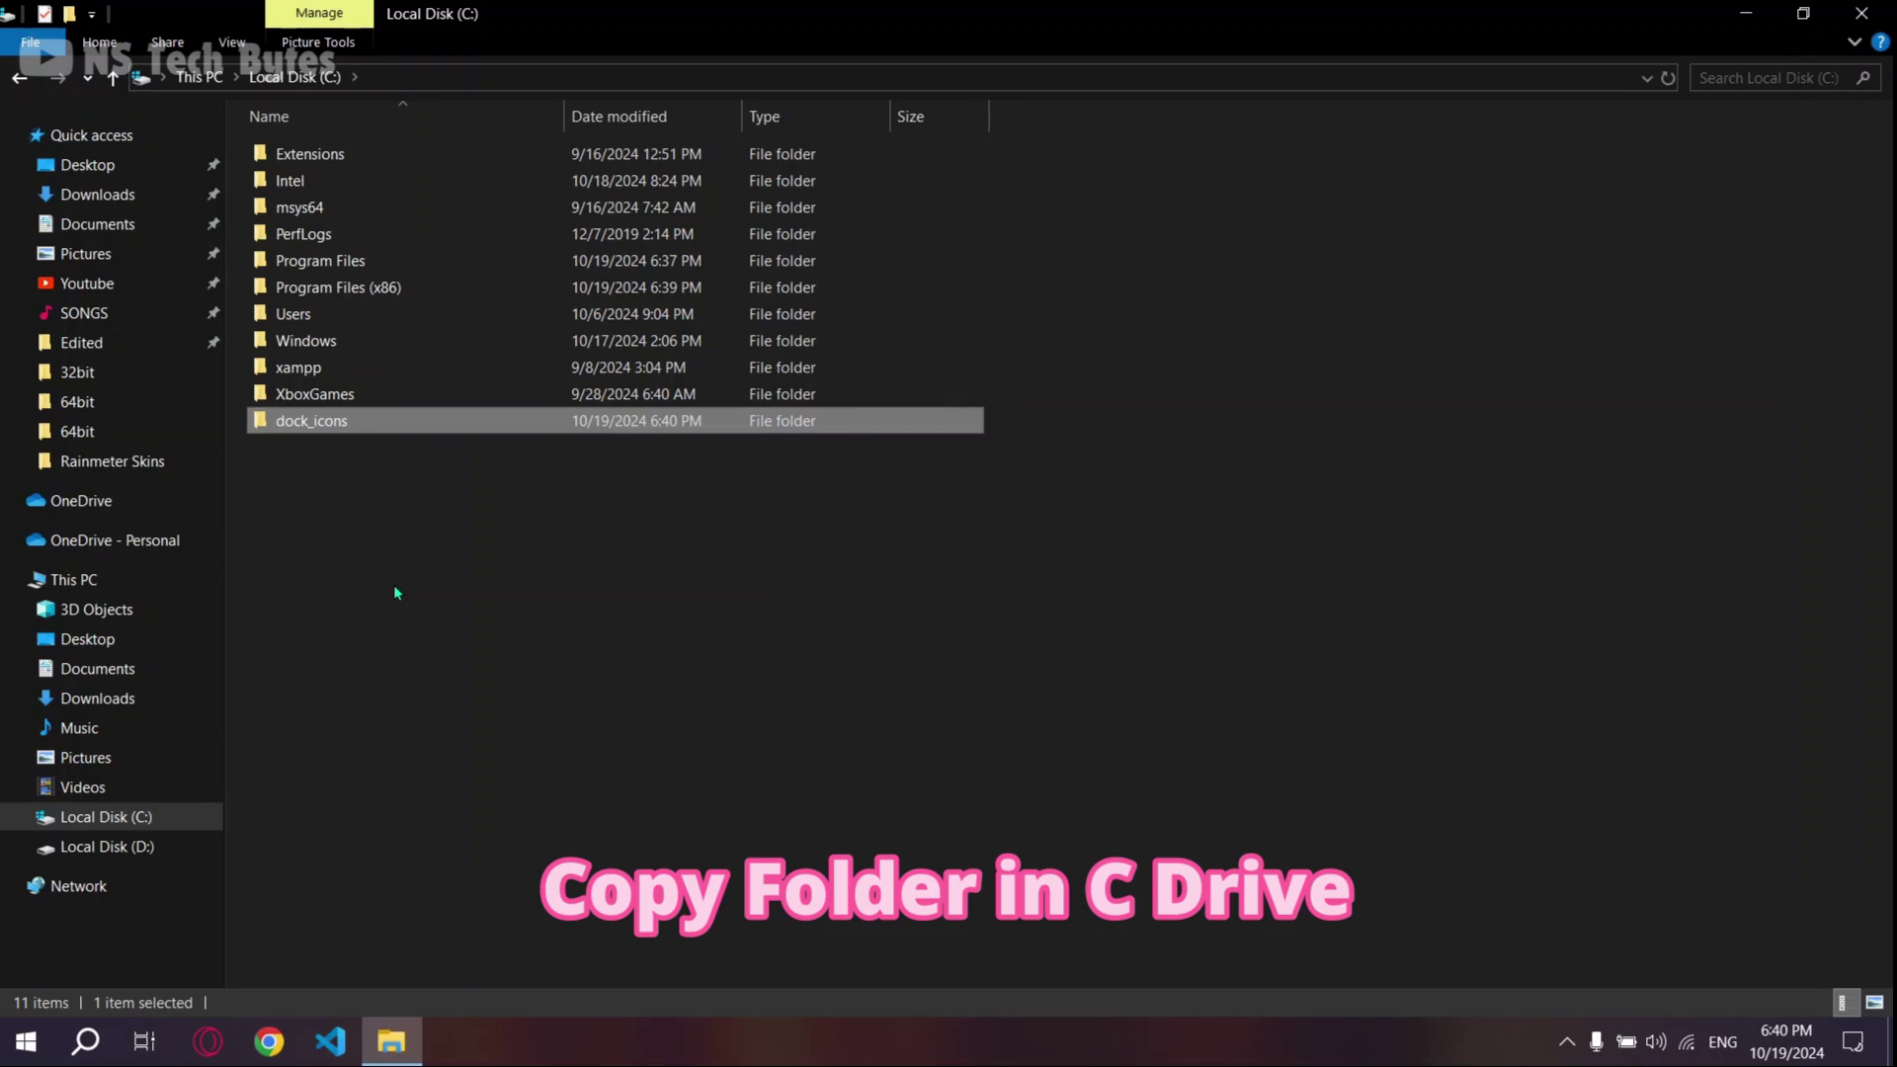
{"action": "left_click", "coordinate": [20, 85]}
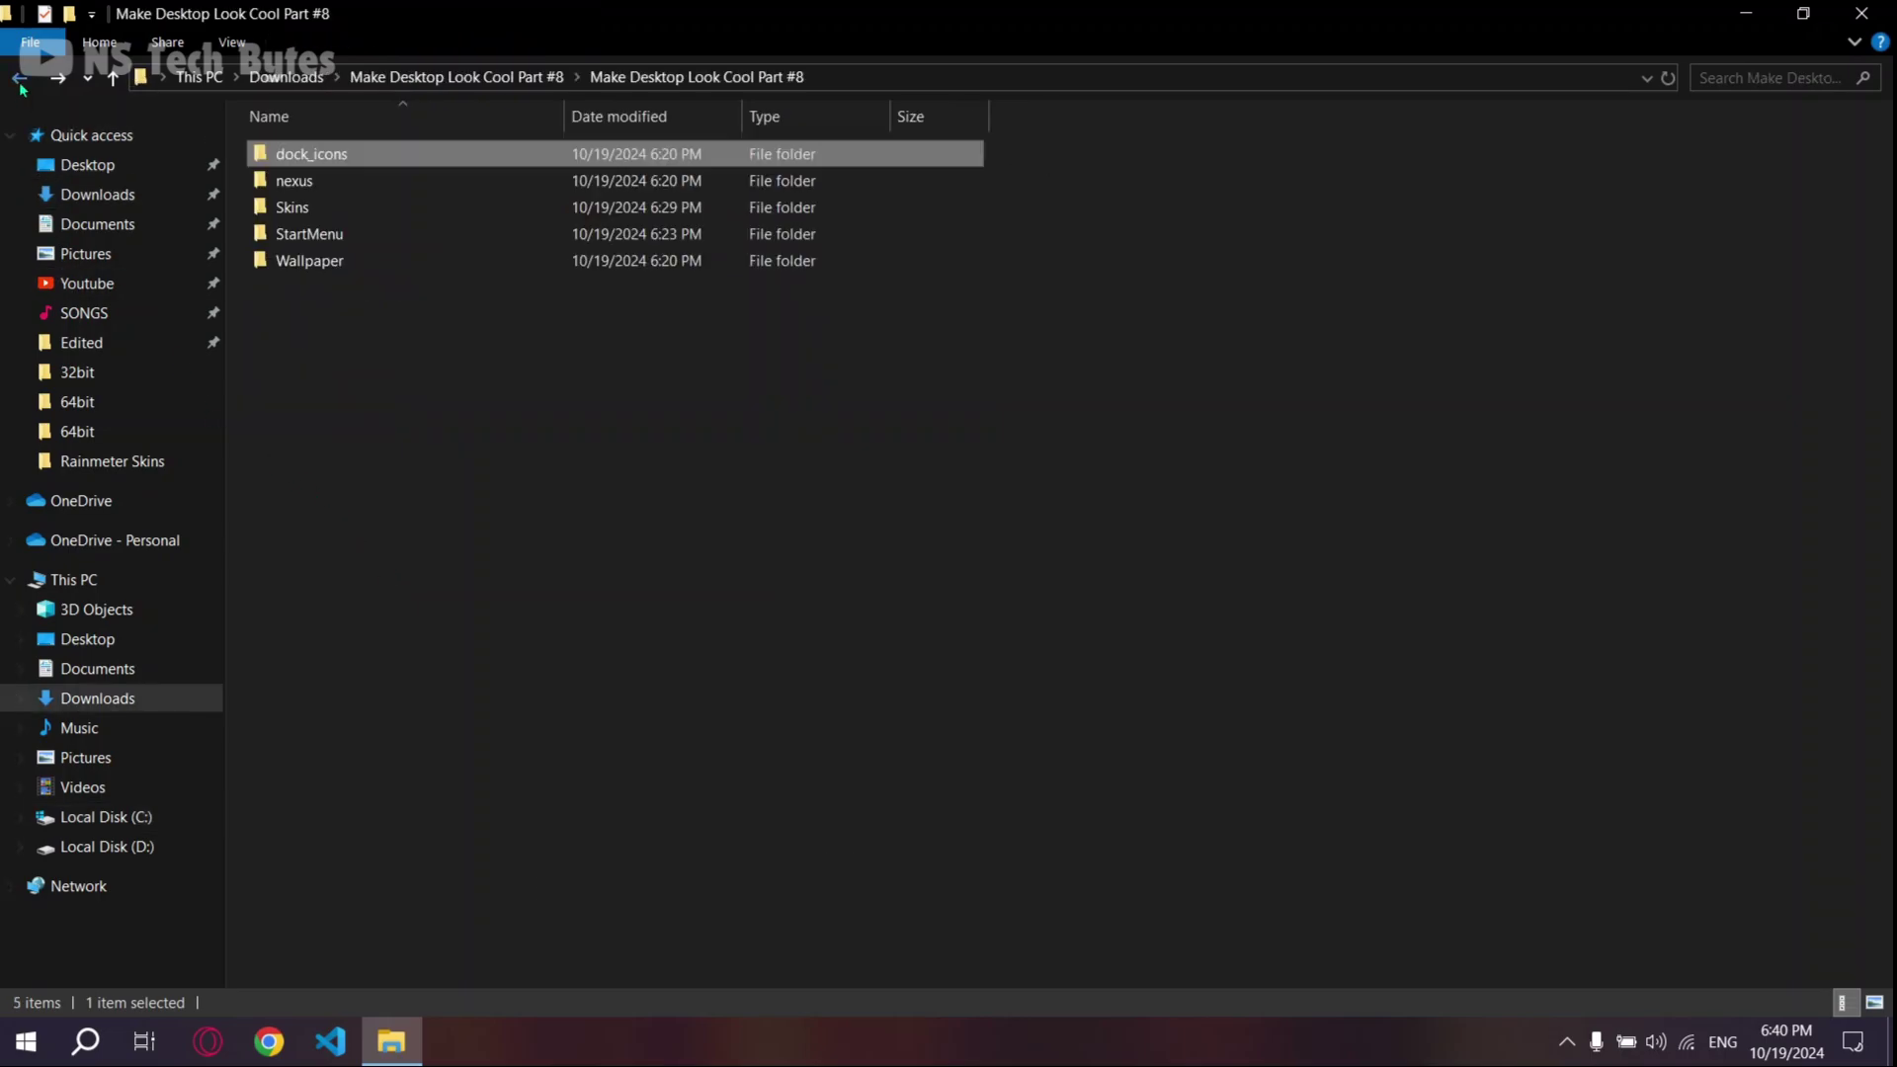
Step: Minimize the folder window and hide all desktop icons
{"action": "left_click", "coordinate": [1745, 13]}
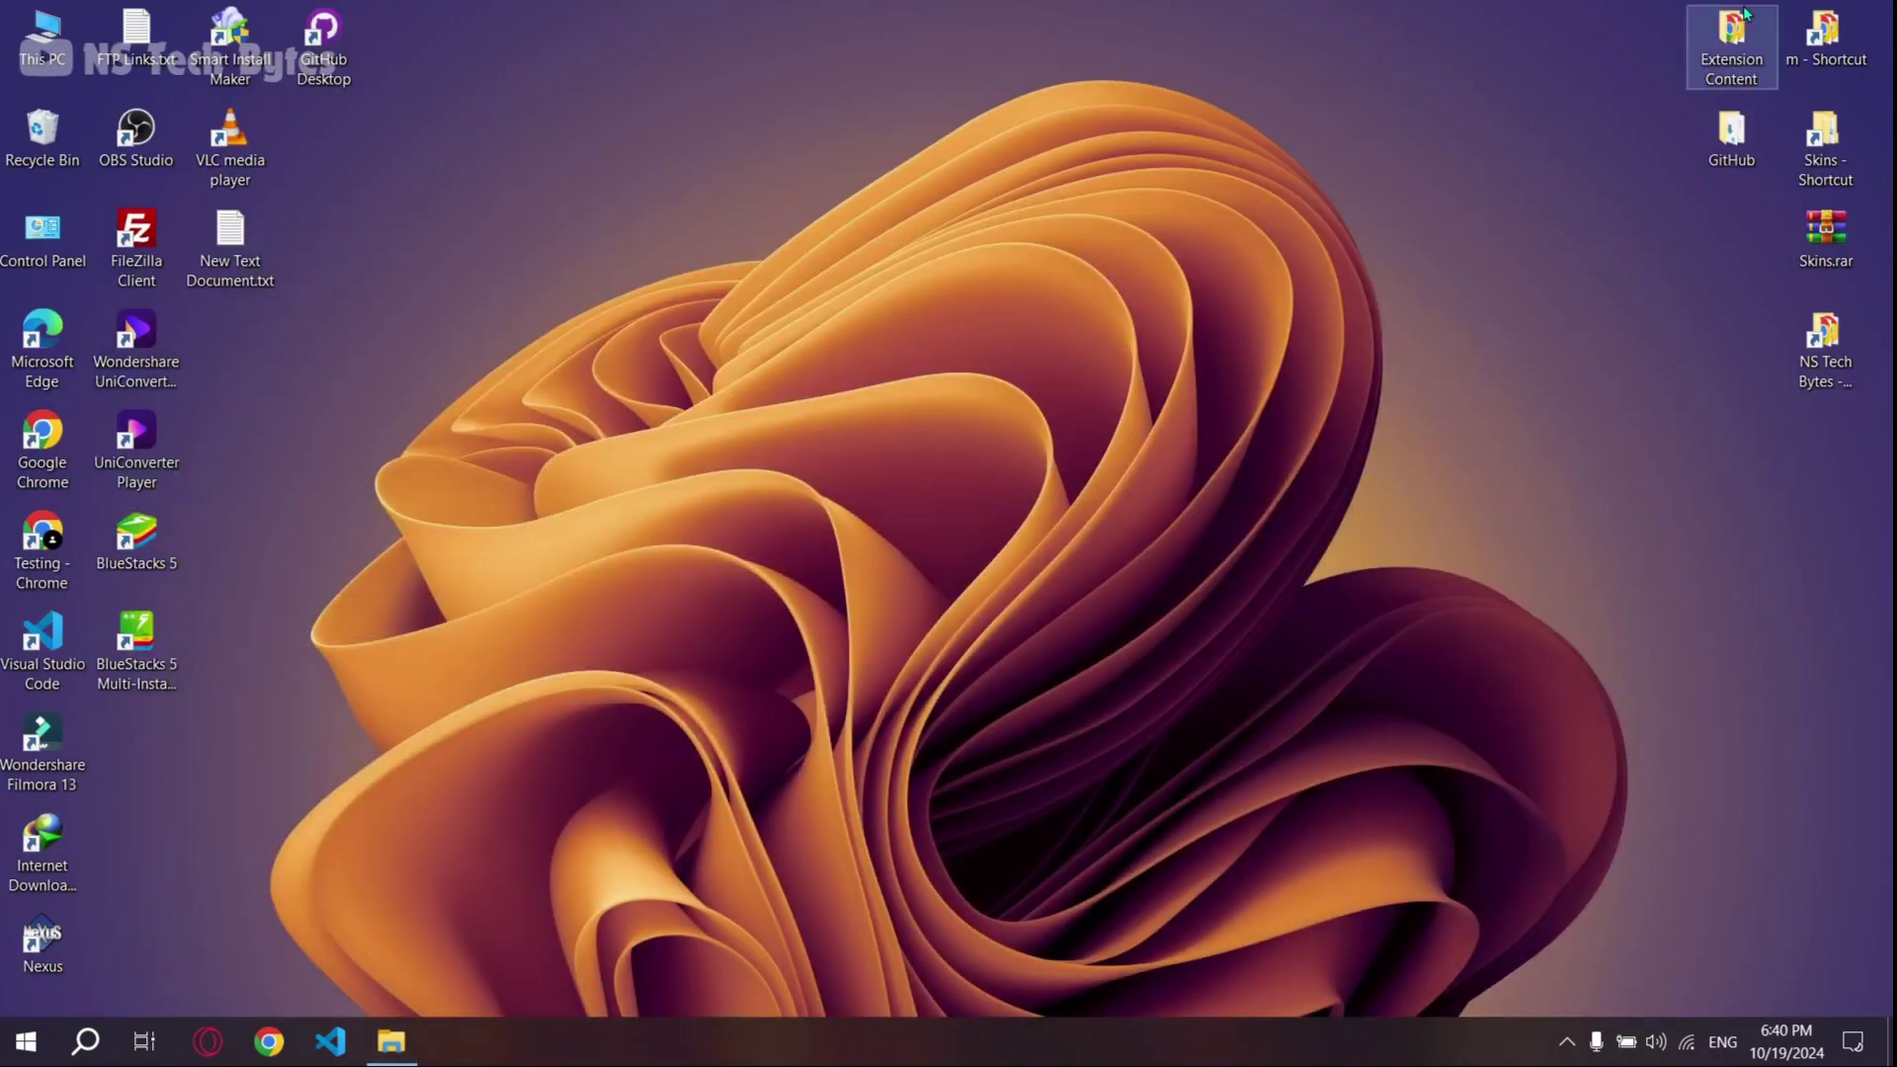
{"action": "right_click", "coordinate": [780, 186]}
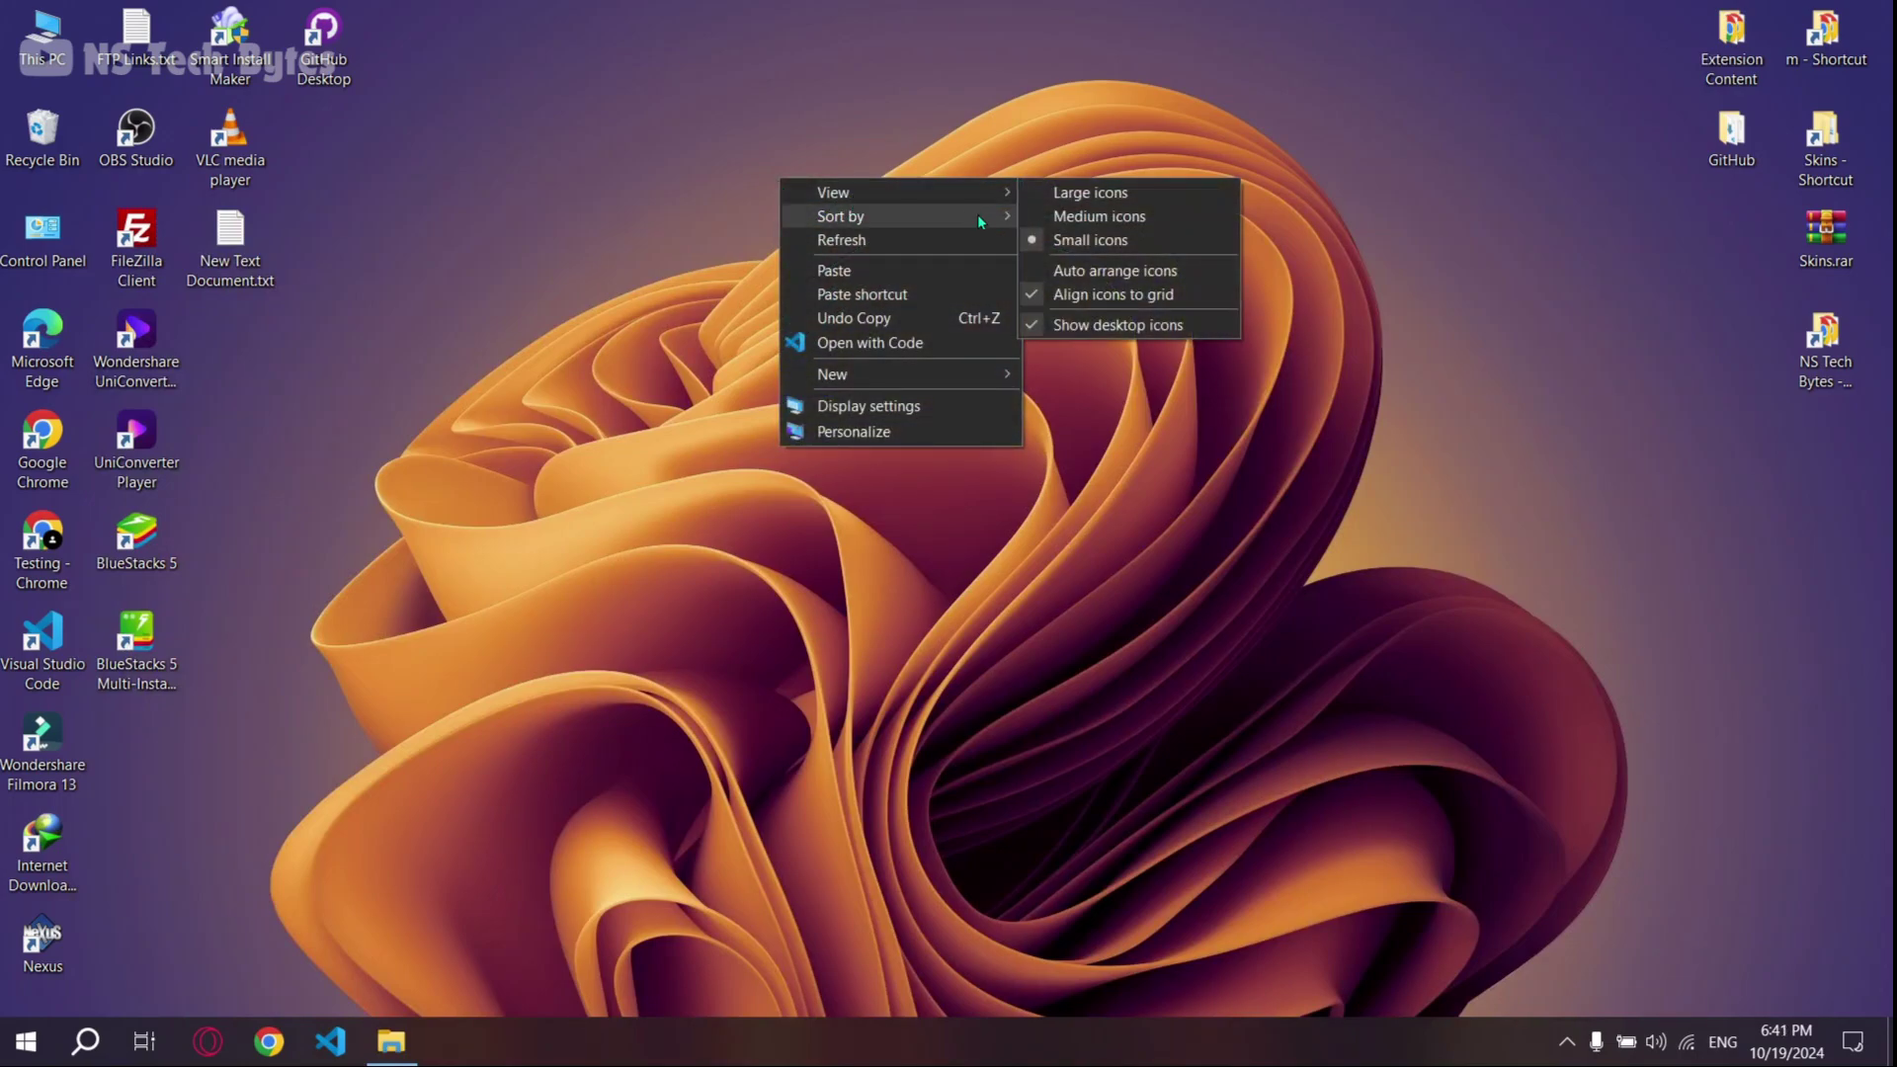
{"action": "left_click", "coordinate": [1102, 320]}
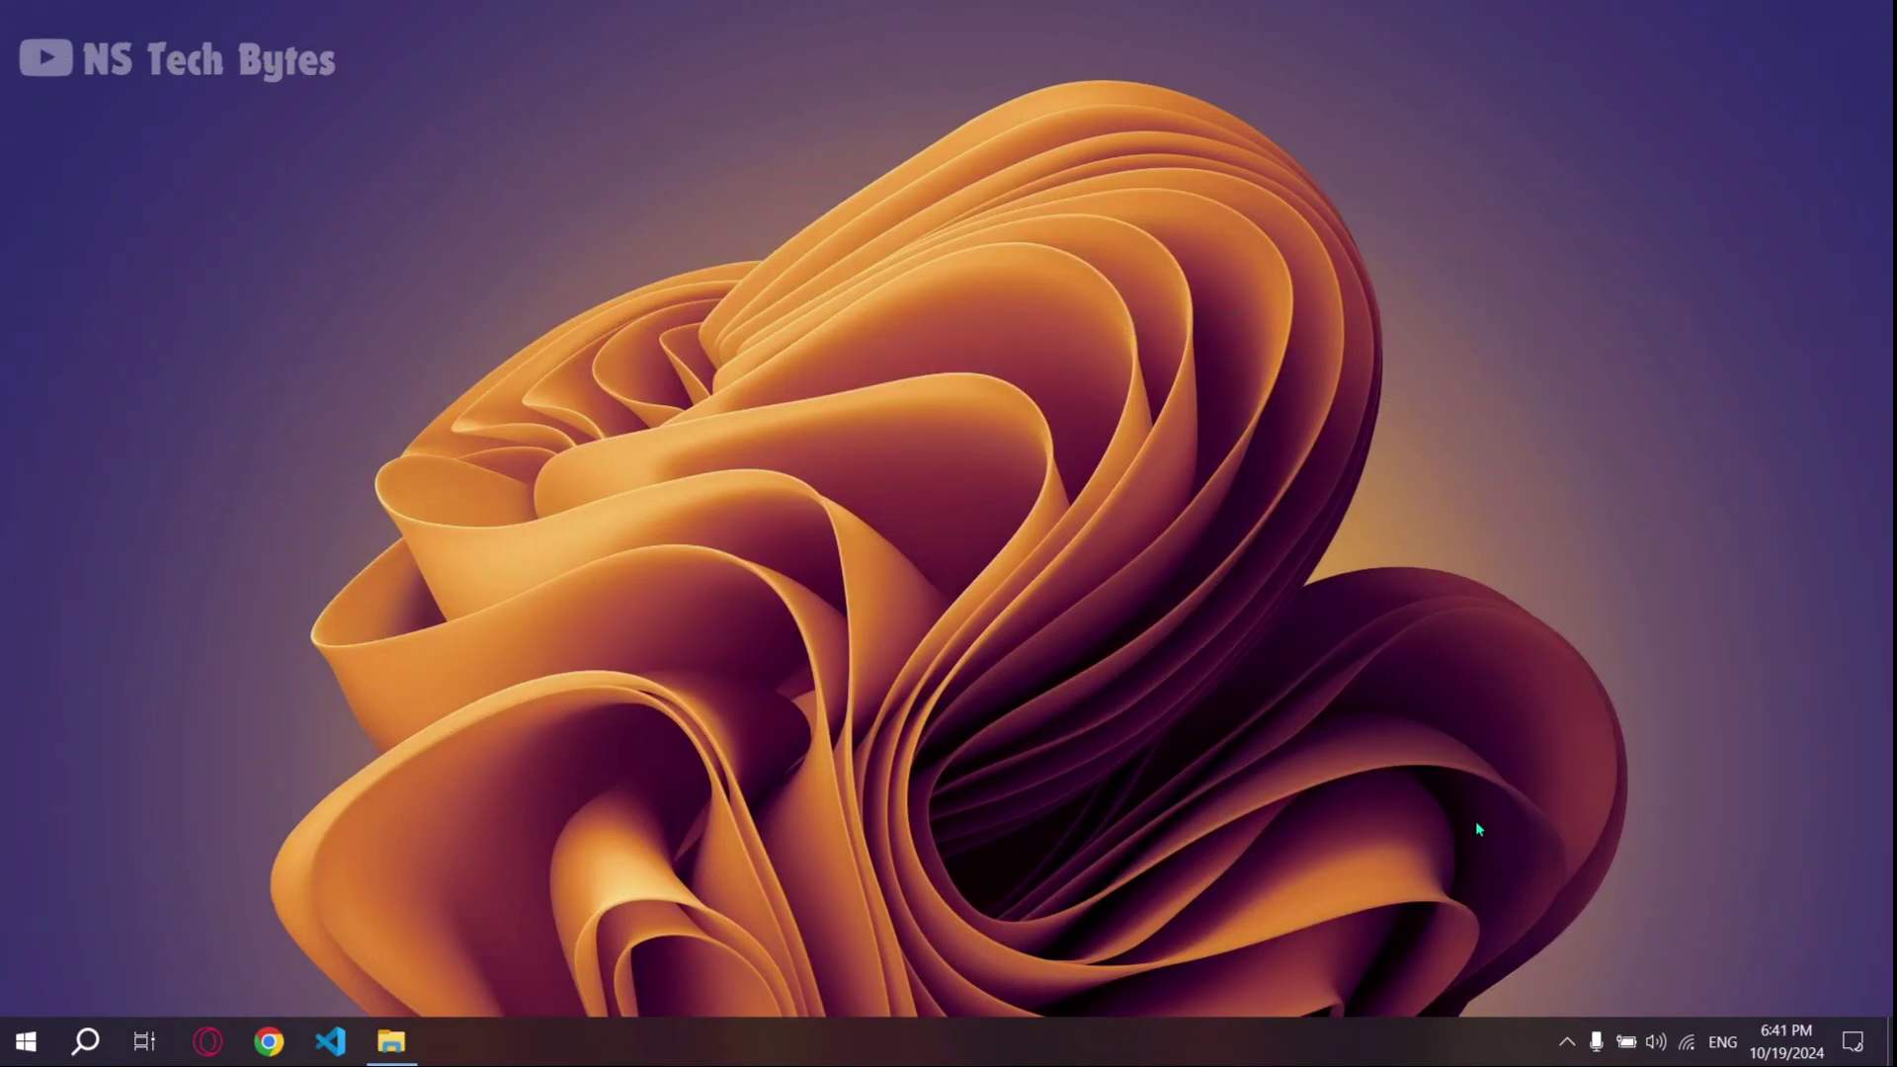
Step: Load the Monterey skin's Settings.ini in the Rainmeter manager and move its settings window away from the desktop's upper-left corner
{"action": "left_click", "coordinate": [1567, 1041]}
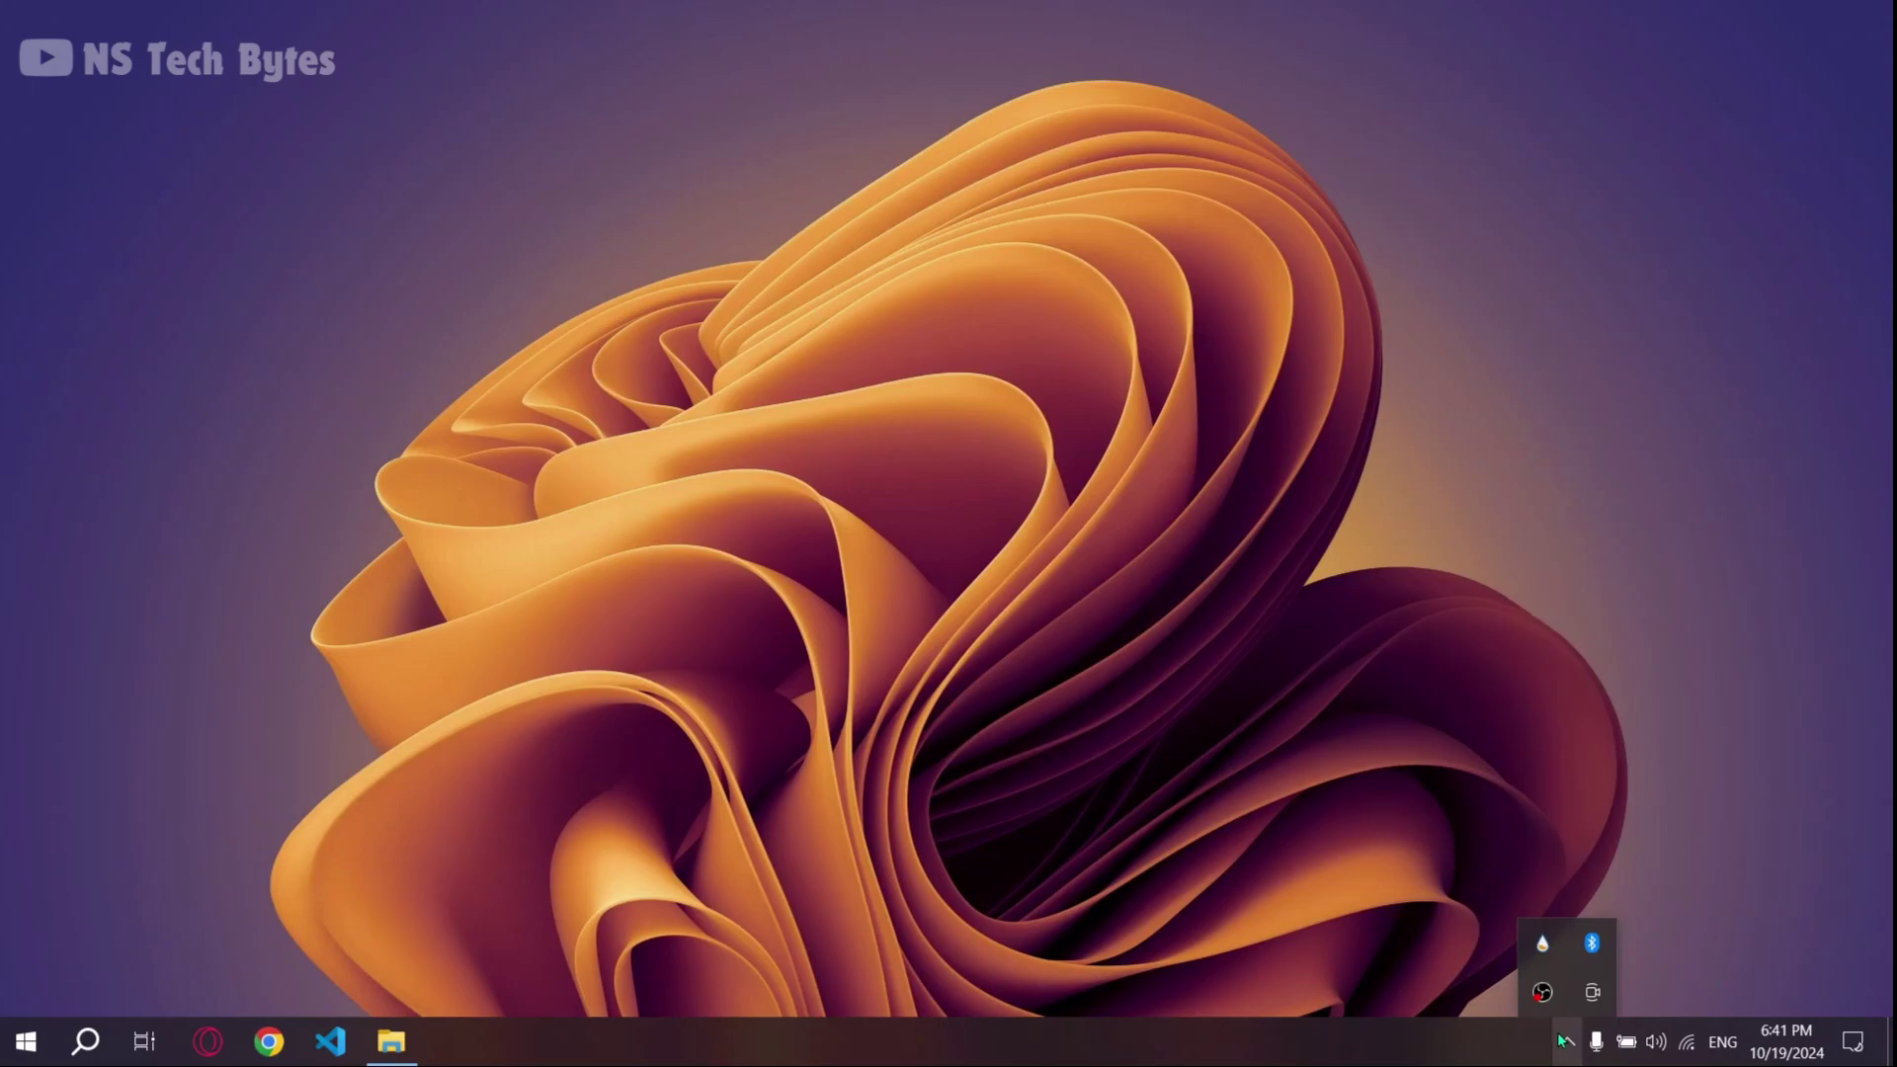
{"action": "left_click", "coordinate": [1540, 947]}
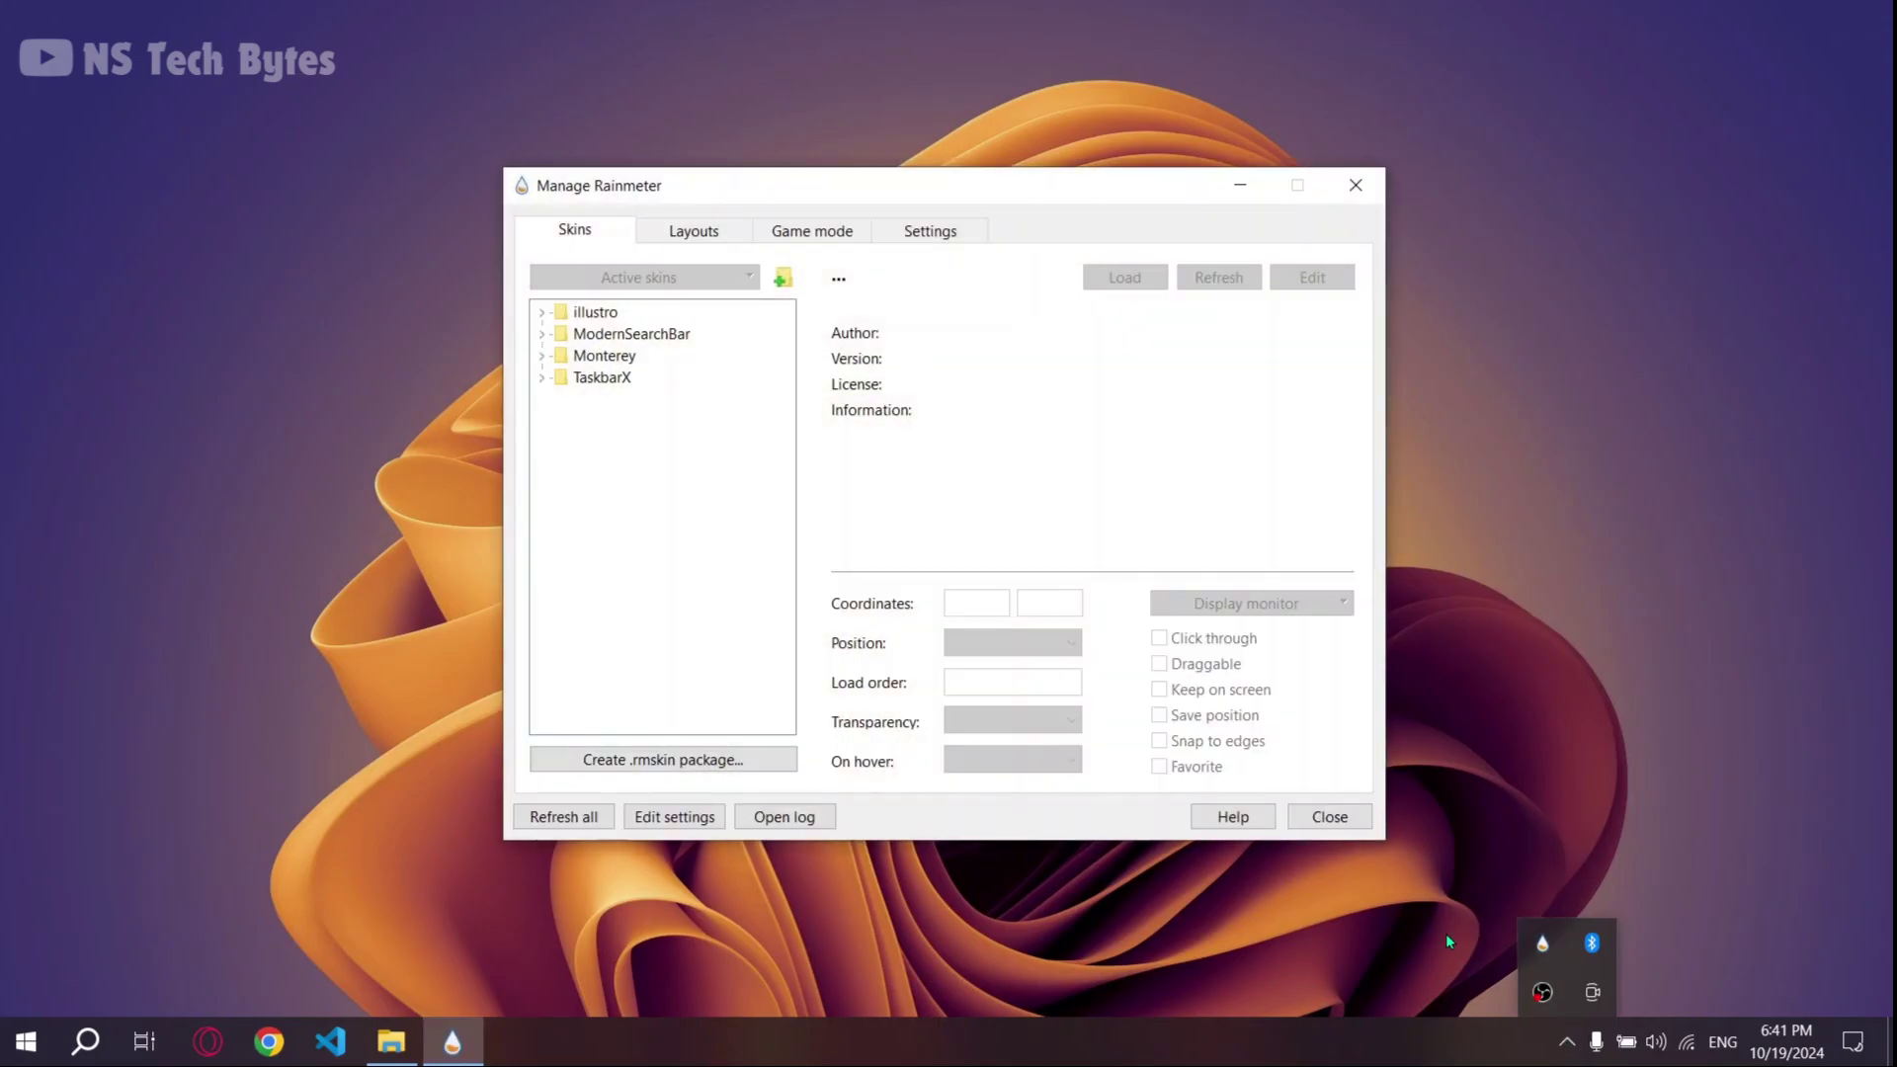
{"action": "left_click", "coordinate": [1525, 1017]}
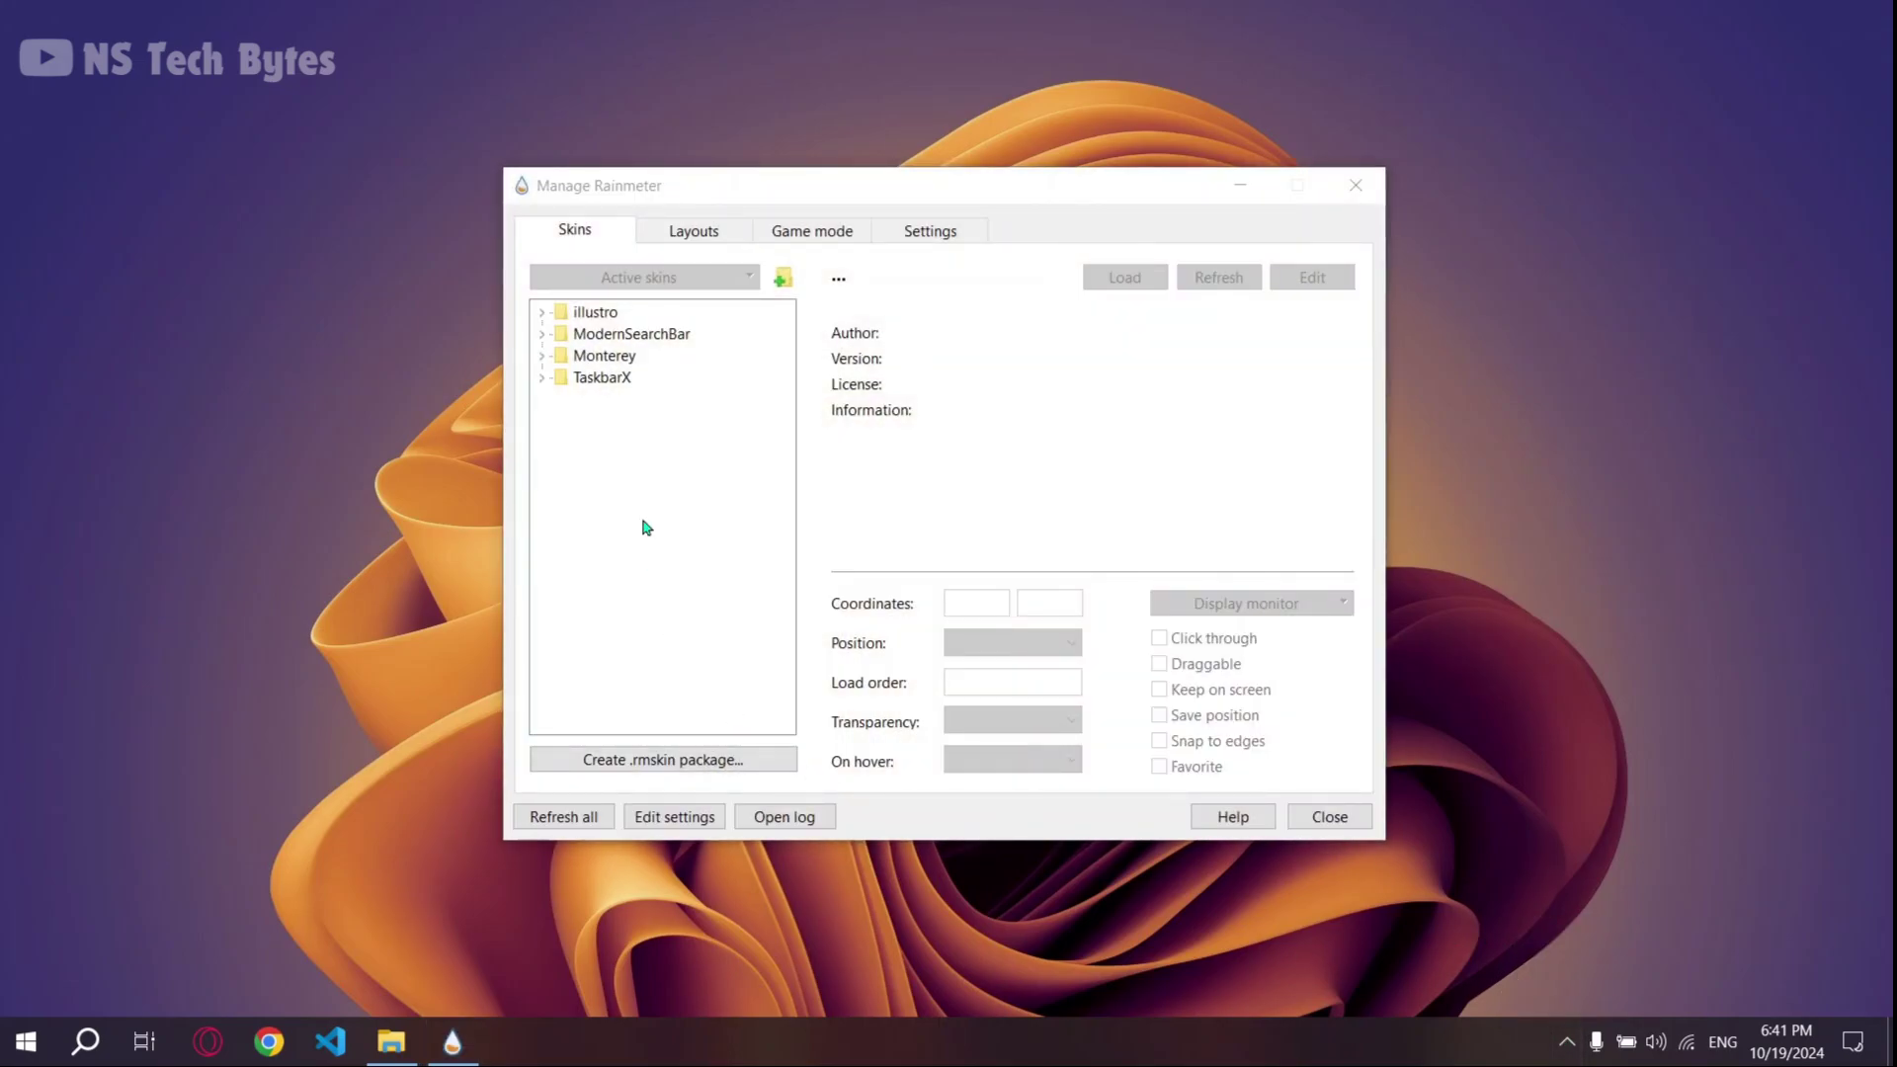
{"action": "left_click", "coordinate": [543, 359]}
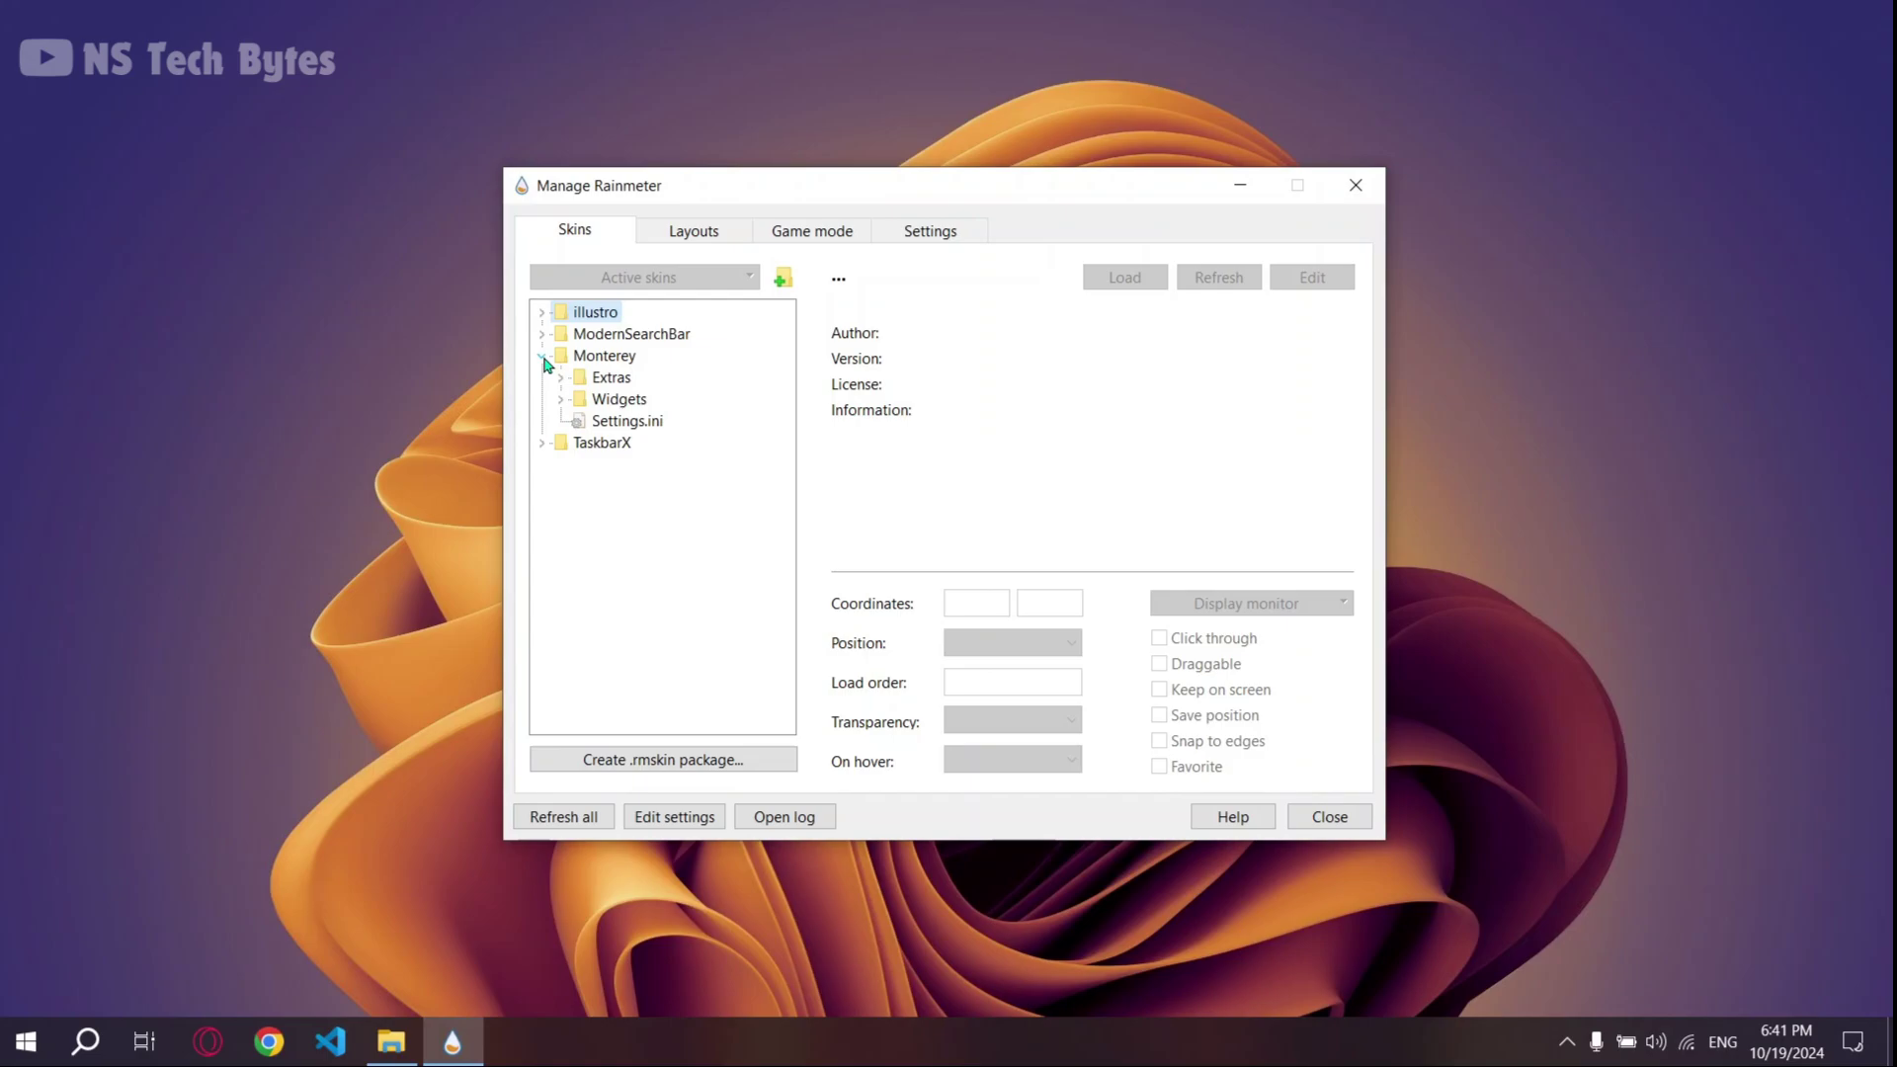
{"action": "left_click", "coordinate": [604, 419]}
{"action": "left_click", "coordinate": [1140, 274]}
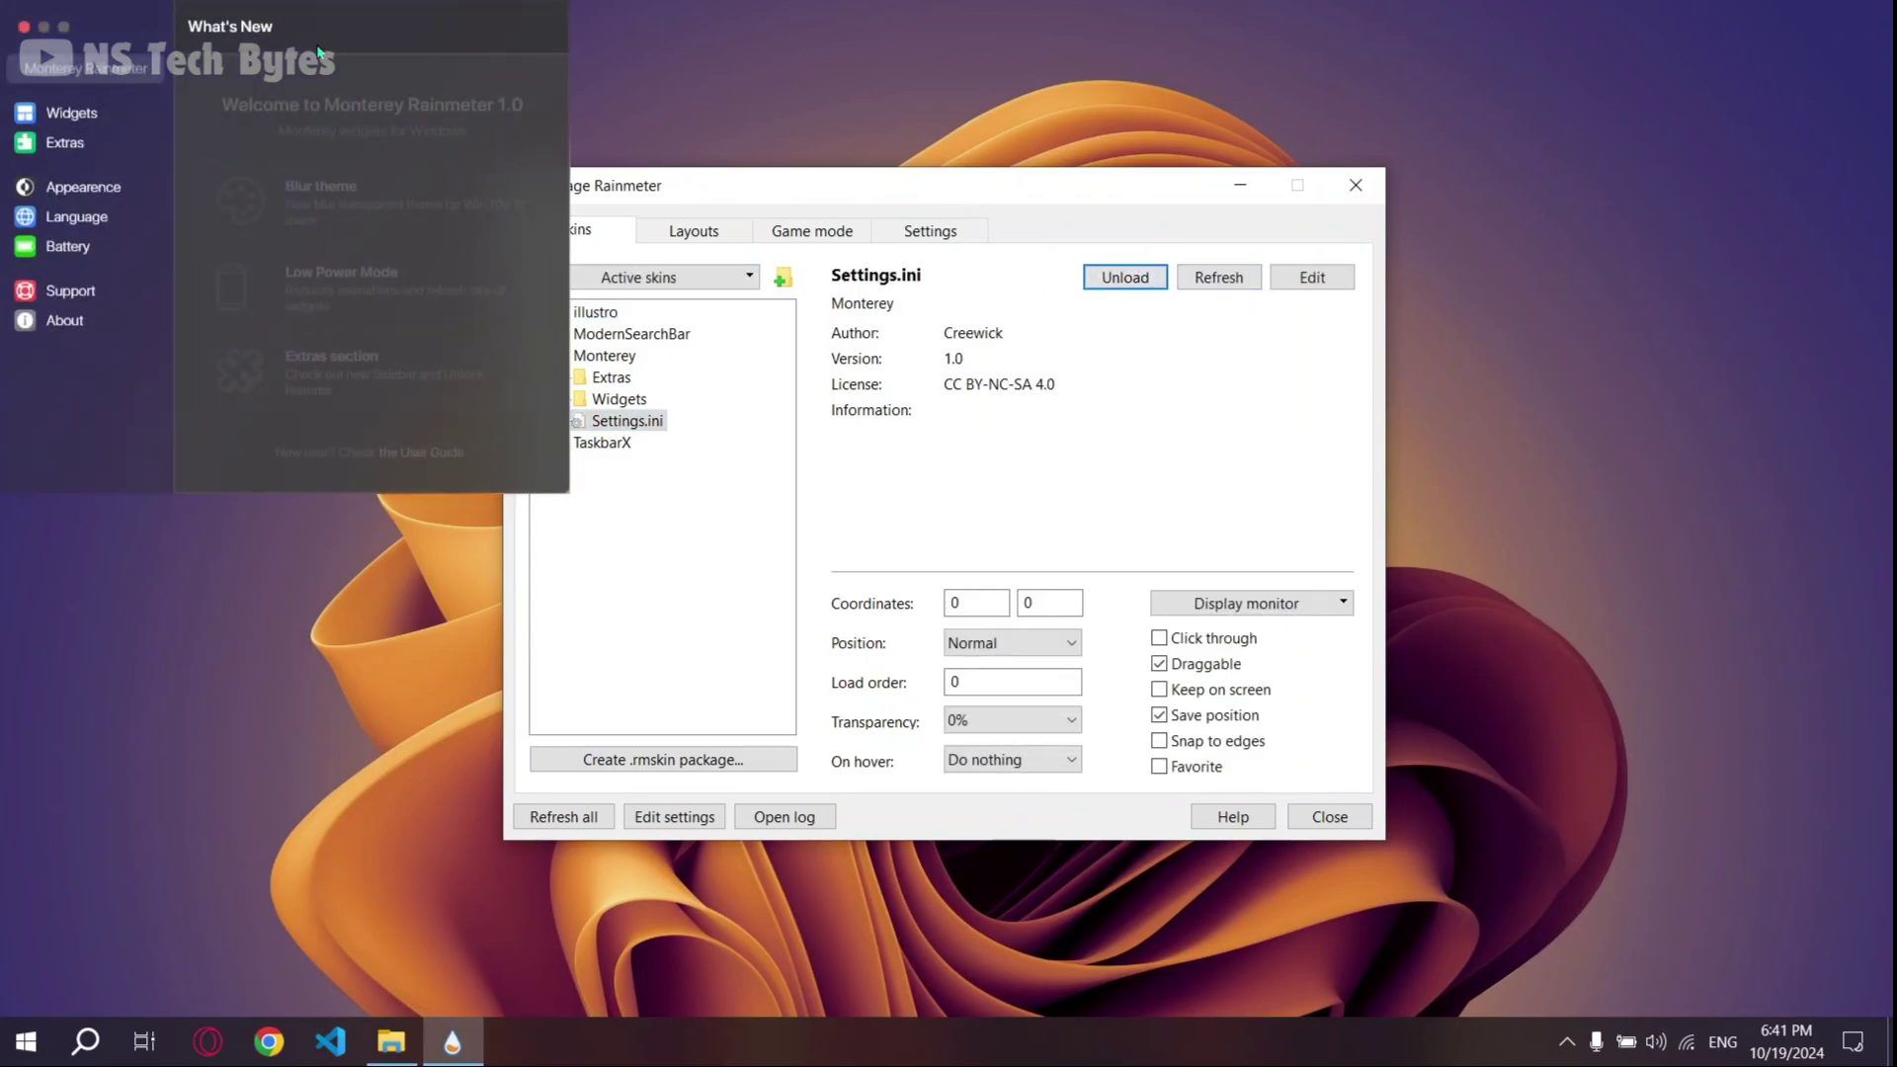
{"action": "left_click_drag", "start_coordinate": [337, 12], "coordinate": [644, 134]}
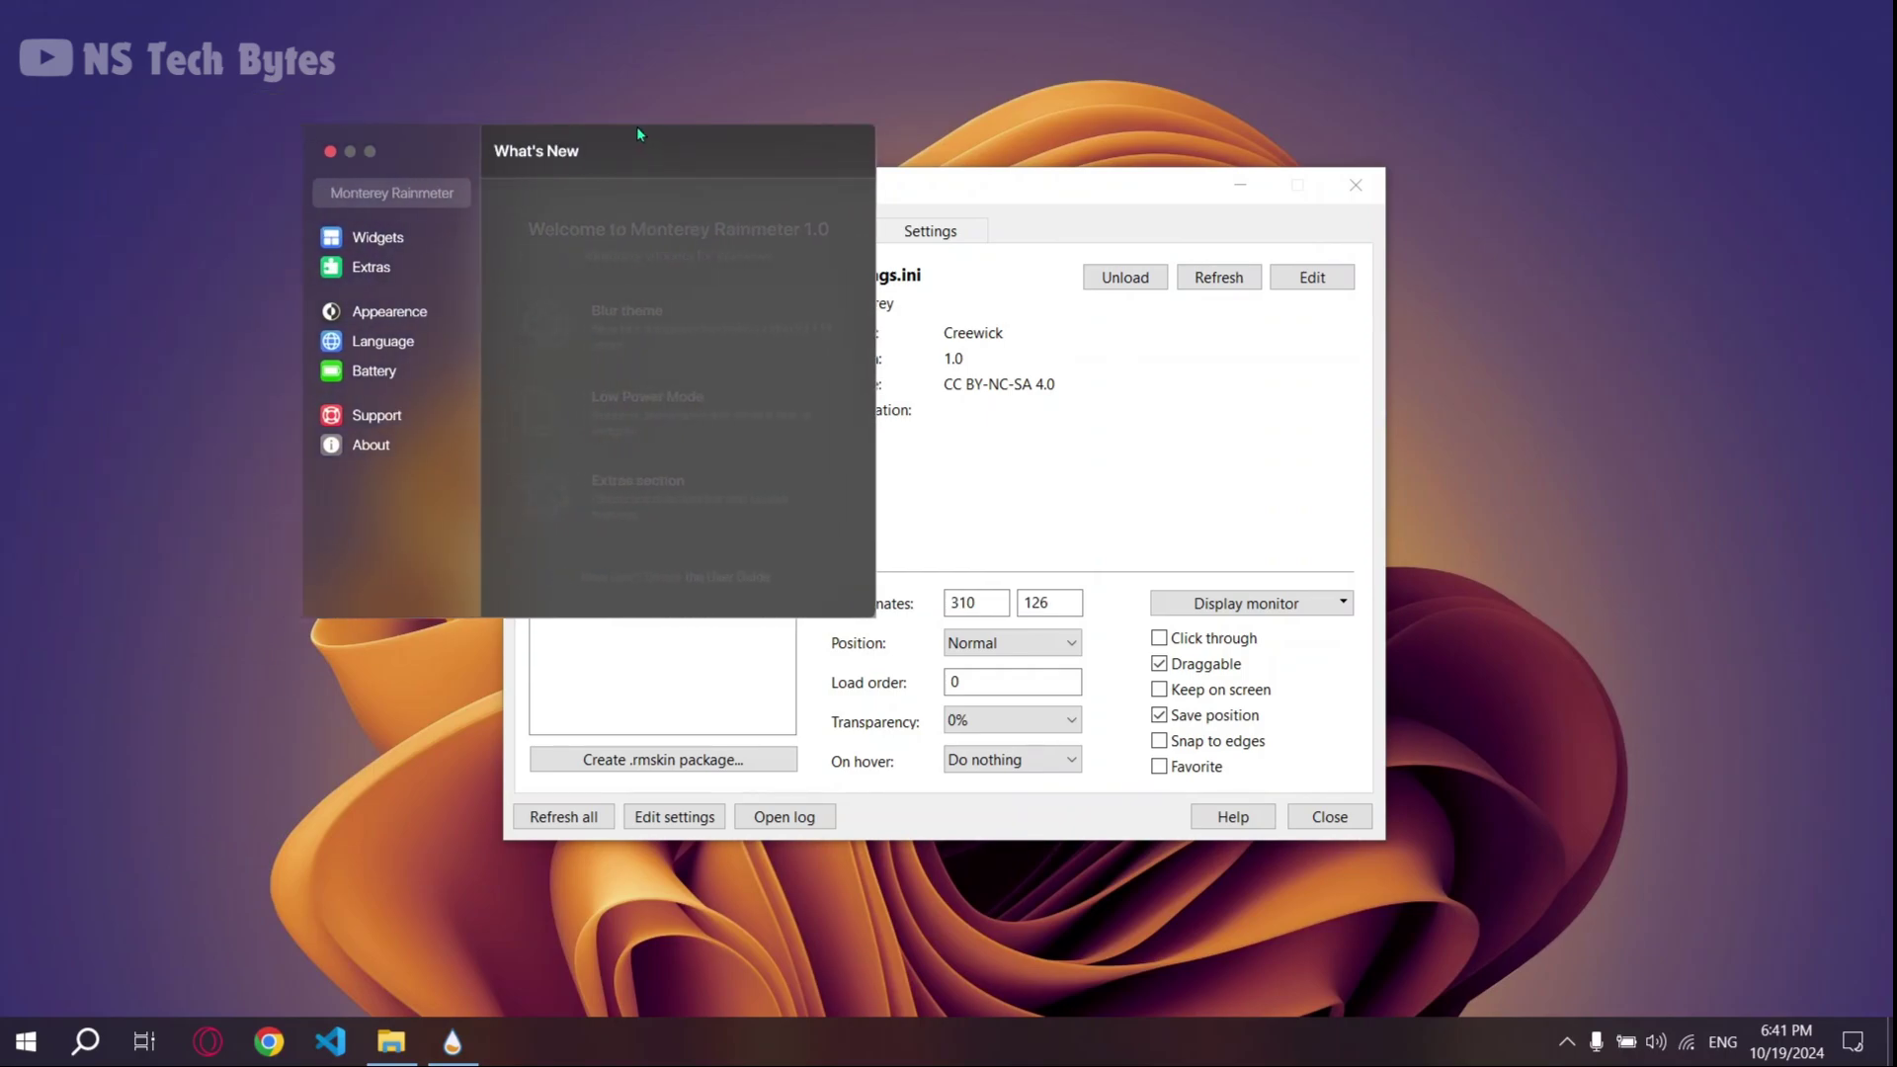
Step: Enable the Monterey Clock widget, continue past its What's New page, and set the clock's size to Large
{"action": "left_click", "coordinate": [382, 240]}
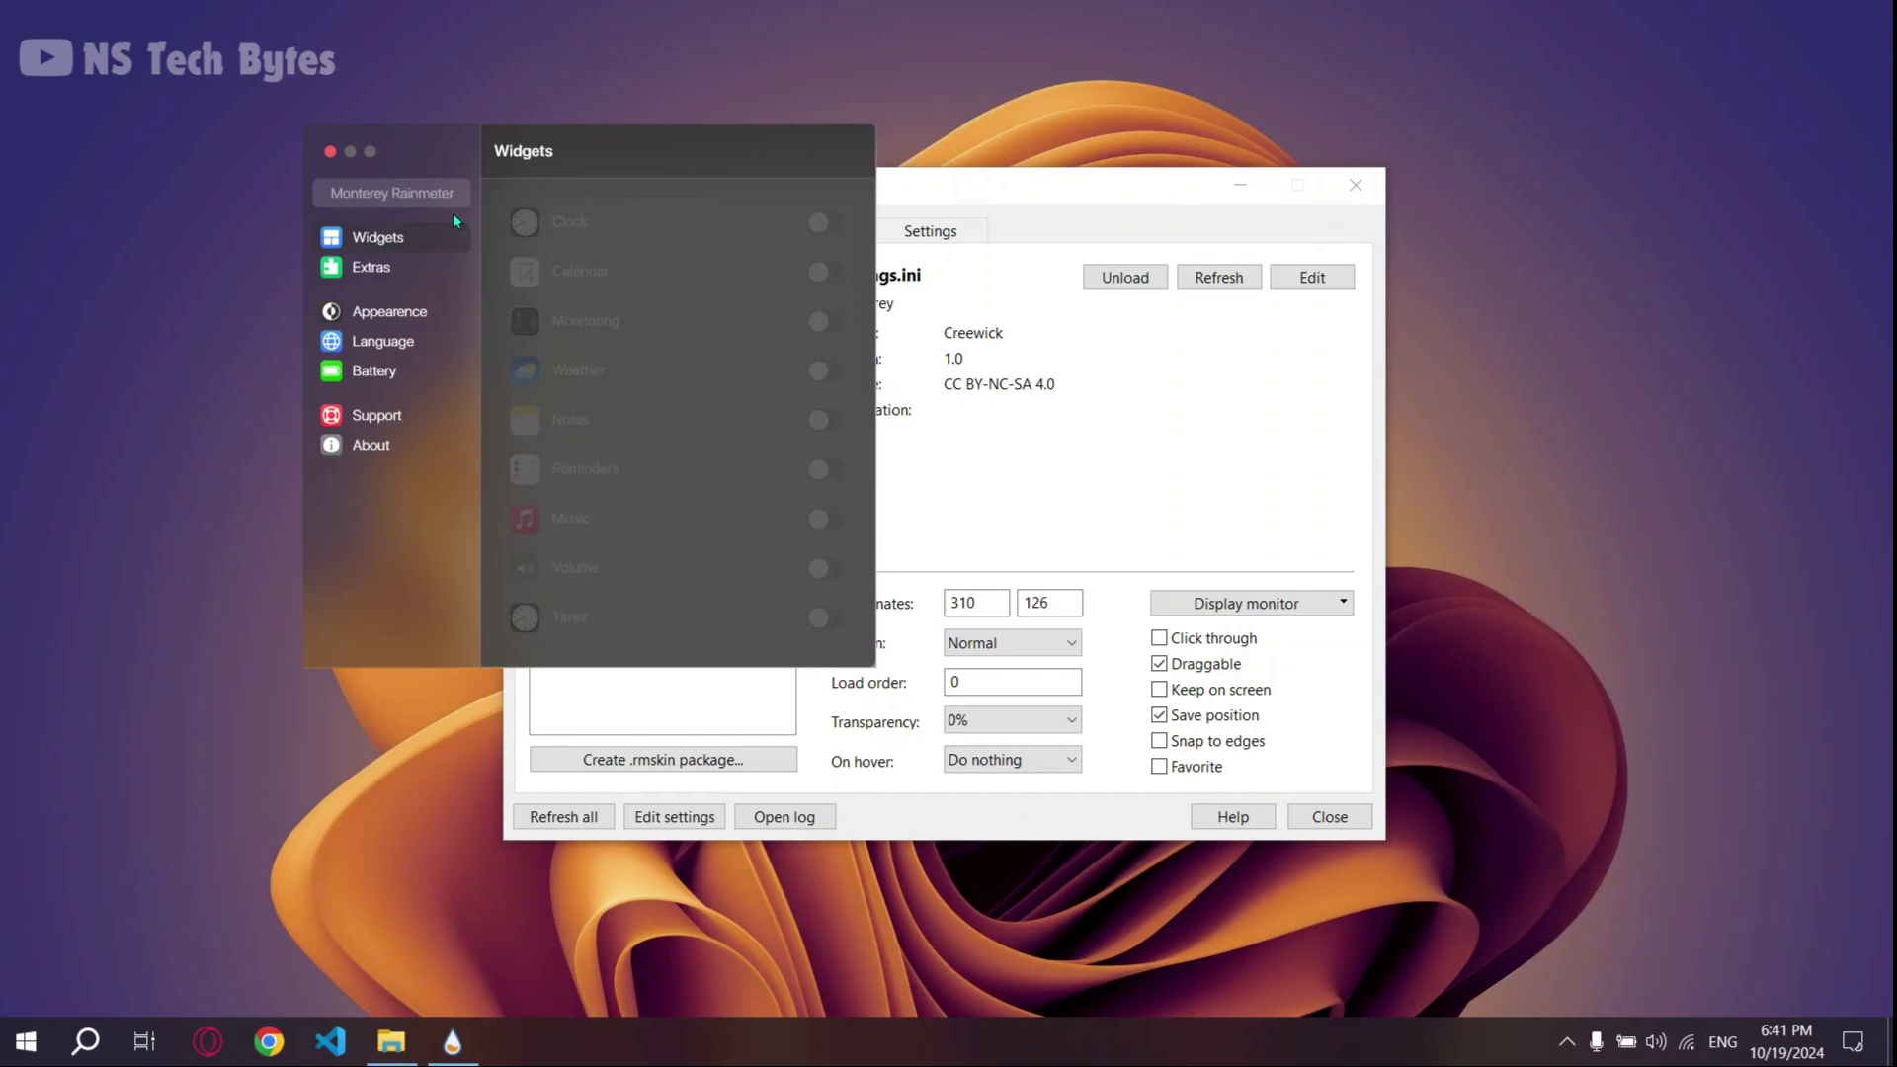
{"action": "left_click", "coordinate": [819, 225]}
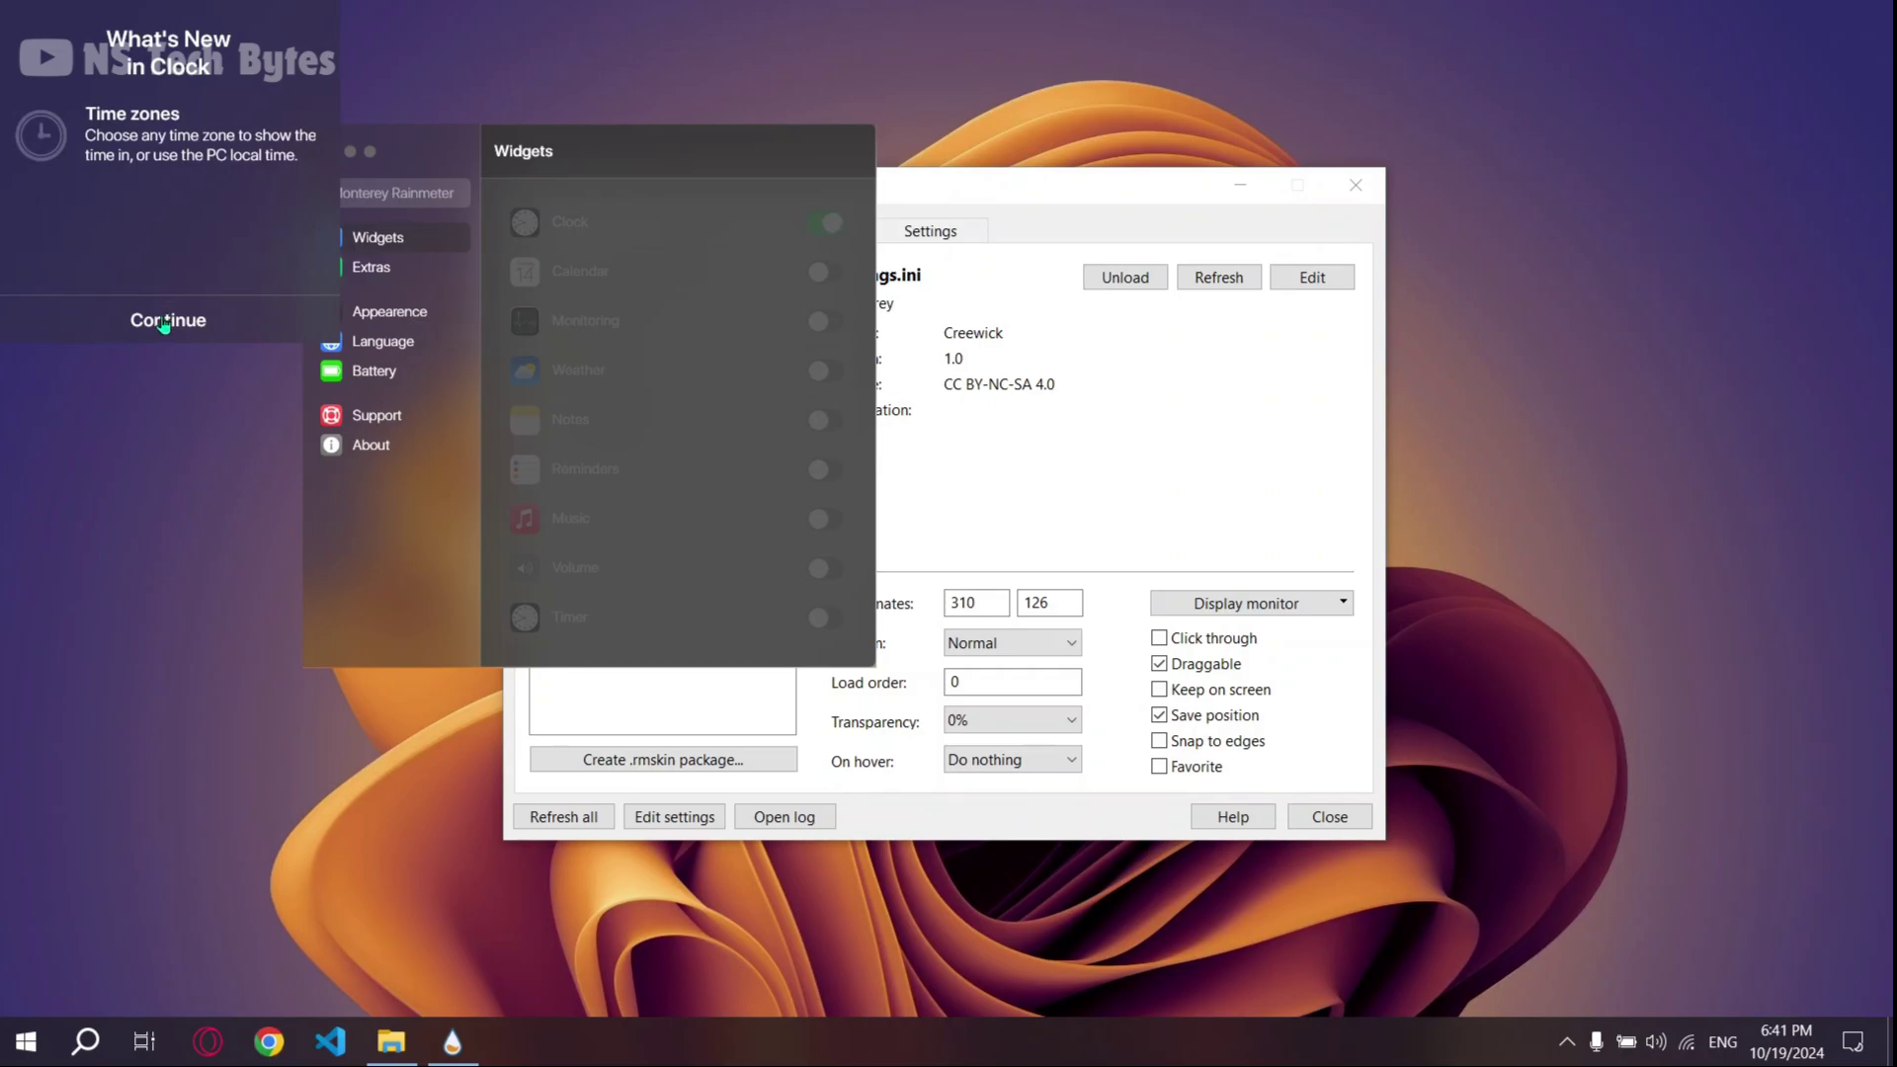
{"action": "left_click", "coordinate": [165, 326]}
{"action": "right_click", "coordinate": [88, 90]}
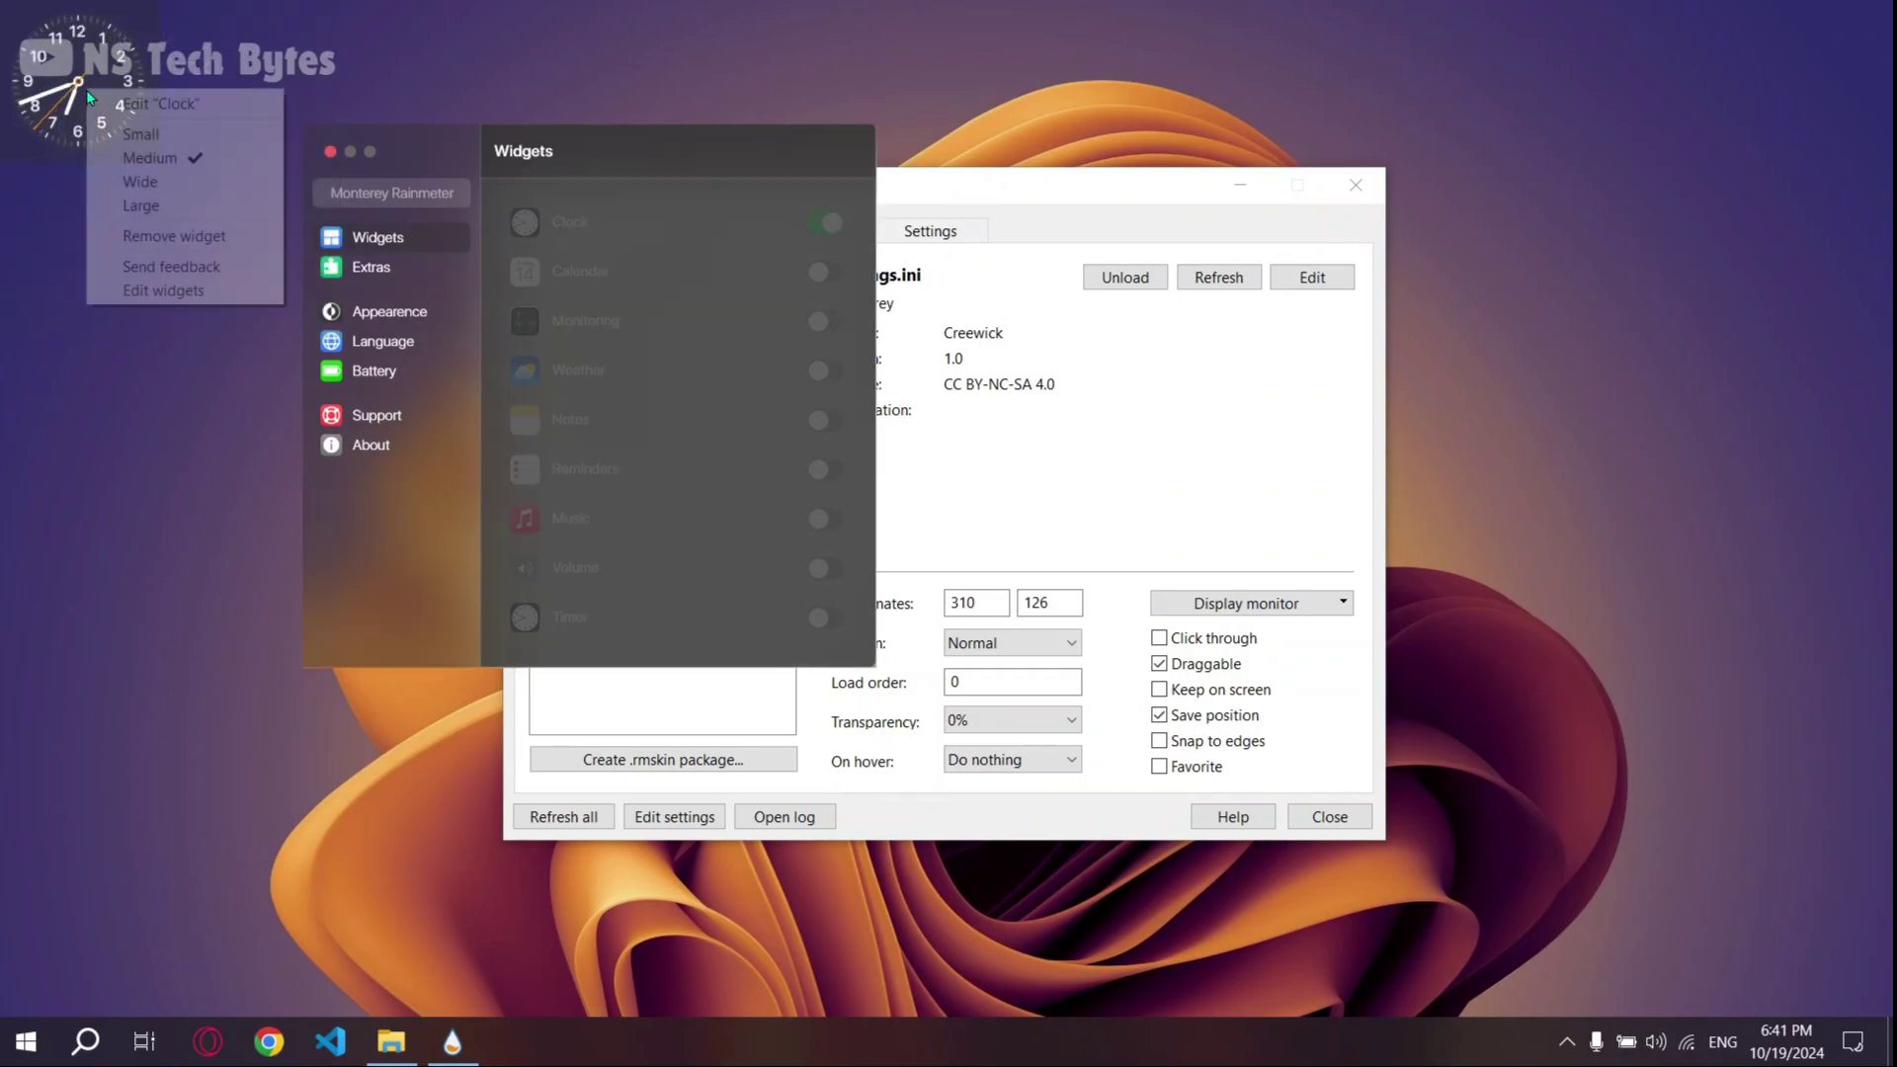
{"action": "left_click", "coordinate": [139, 205]}
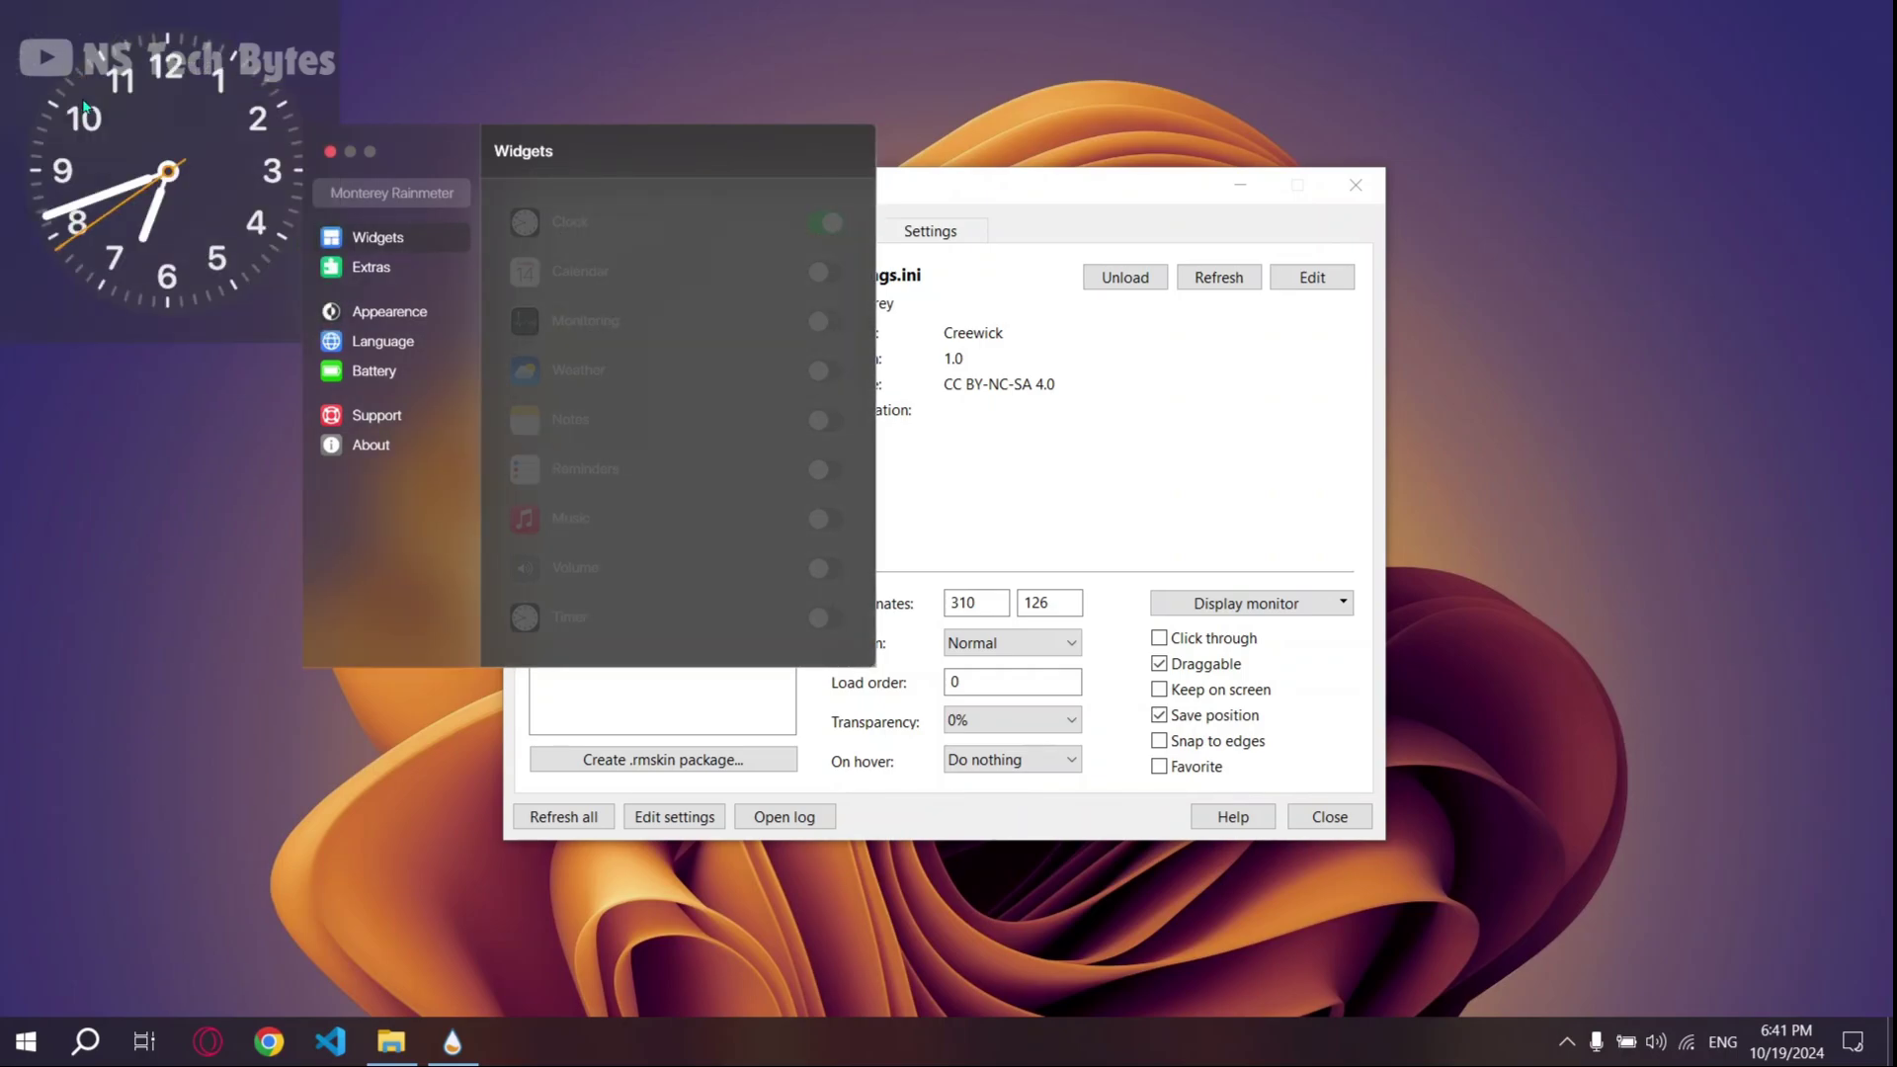
Step: Set the Clock widget's size to Wide and move it to the desktop's right edge
{"action": "right_click", "coordinate": [135, 99]}
{"action": "left_click", "coordinate": [185, 183]}
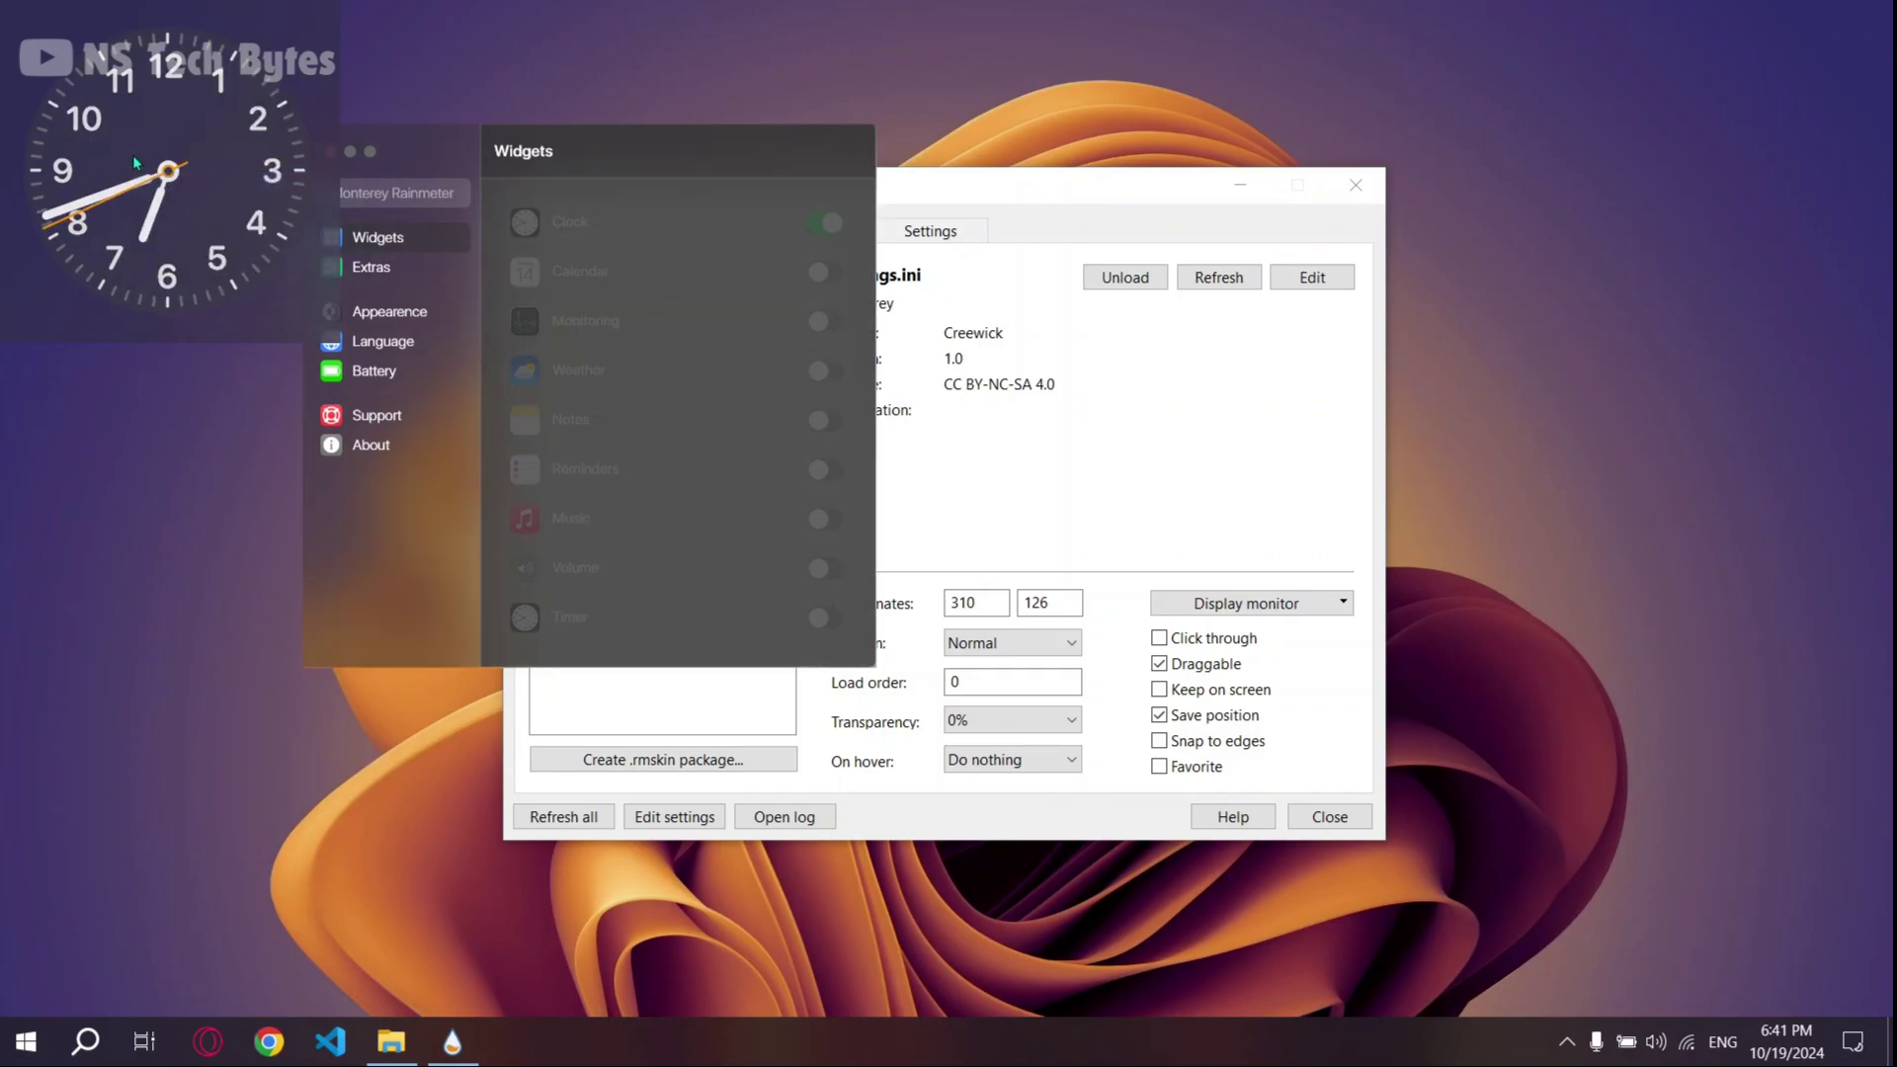
{"action": "left_click_drag", "start_coordinate": [99, 116], "coordinate": [1648, 487]}
{"action": "left_click_drag", "start_coordinate": [1893, 449], "coordinate": [1893, 469]}
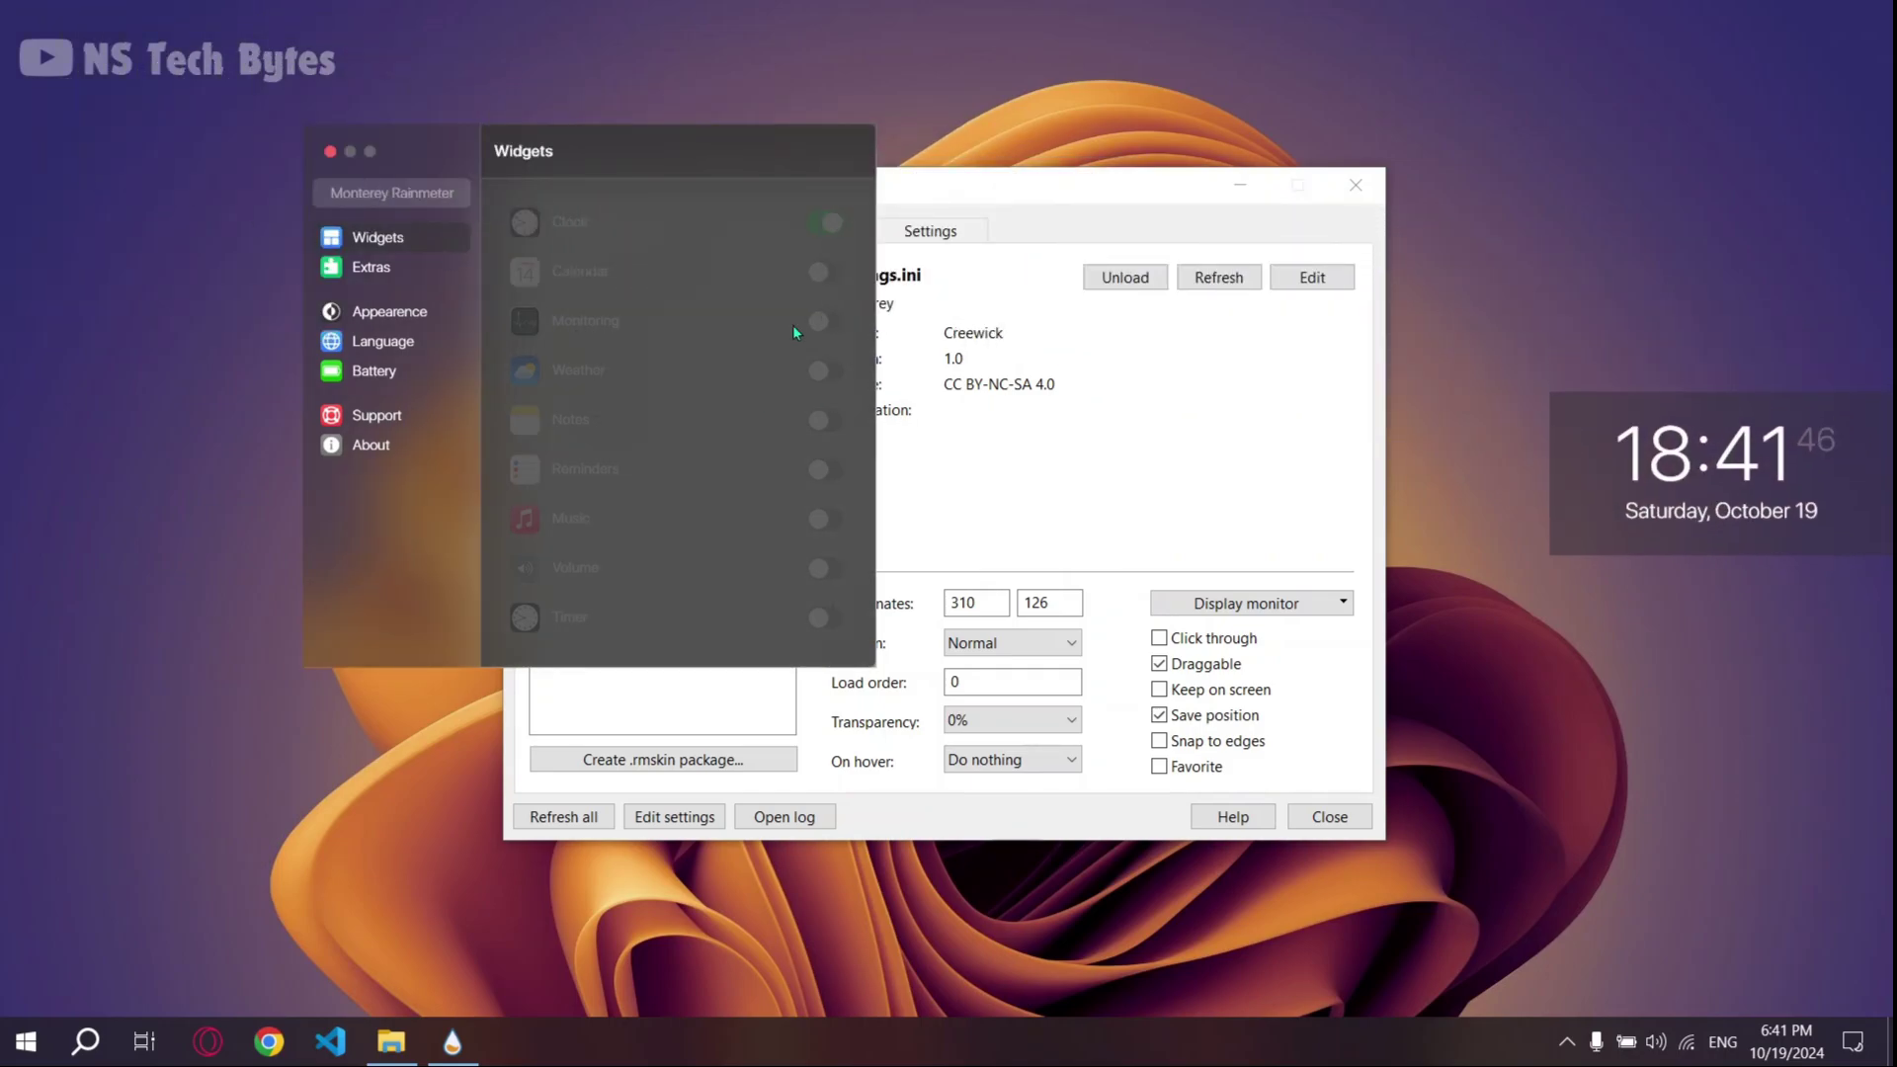
Step: Enable the Calendar and Monitoring widgets, set Monitoring's size to Wide, and place both below the clock
{"action": "left_click", "coordinate": [824, 277]}
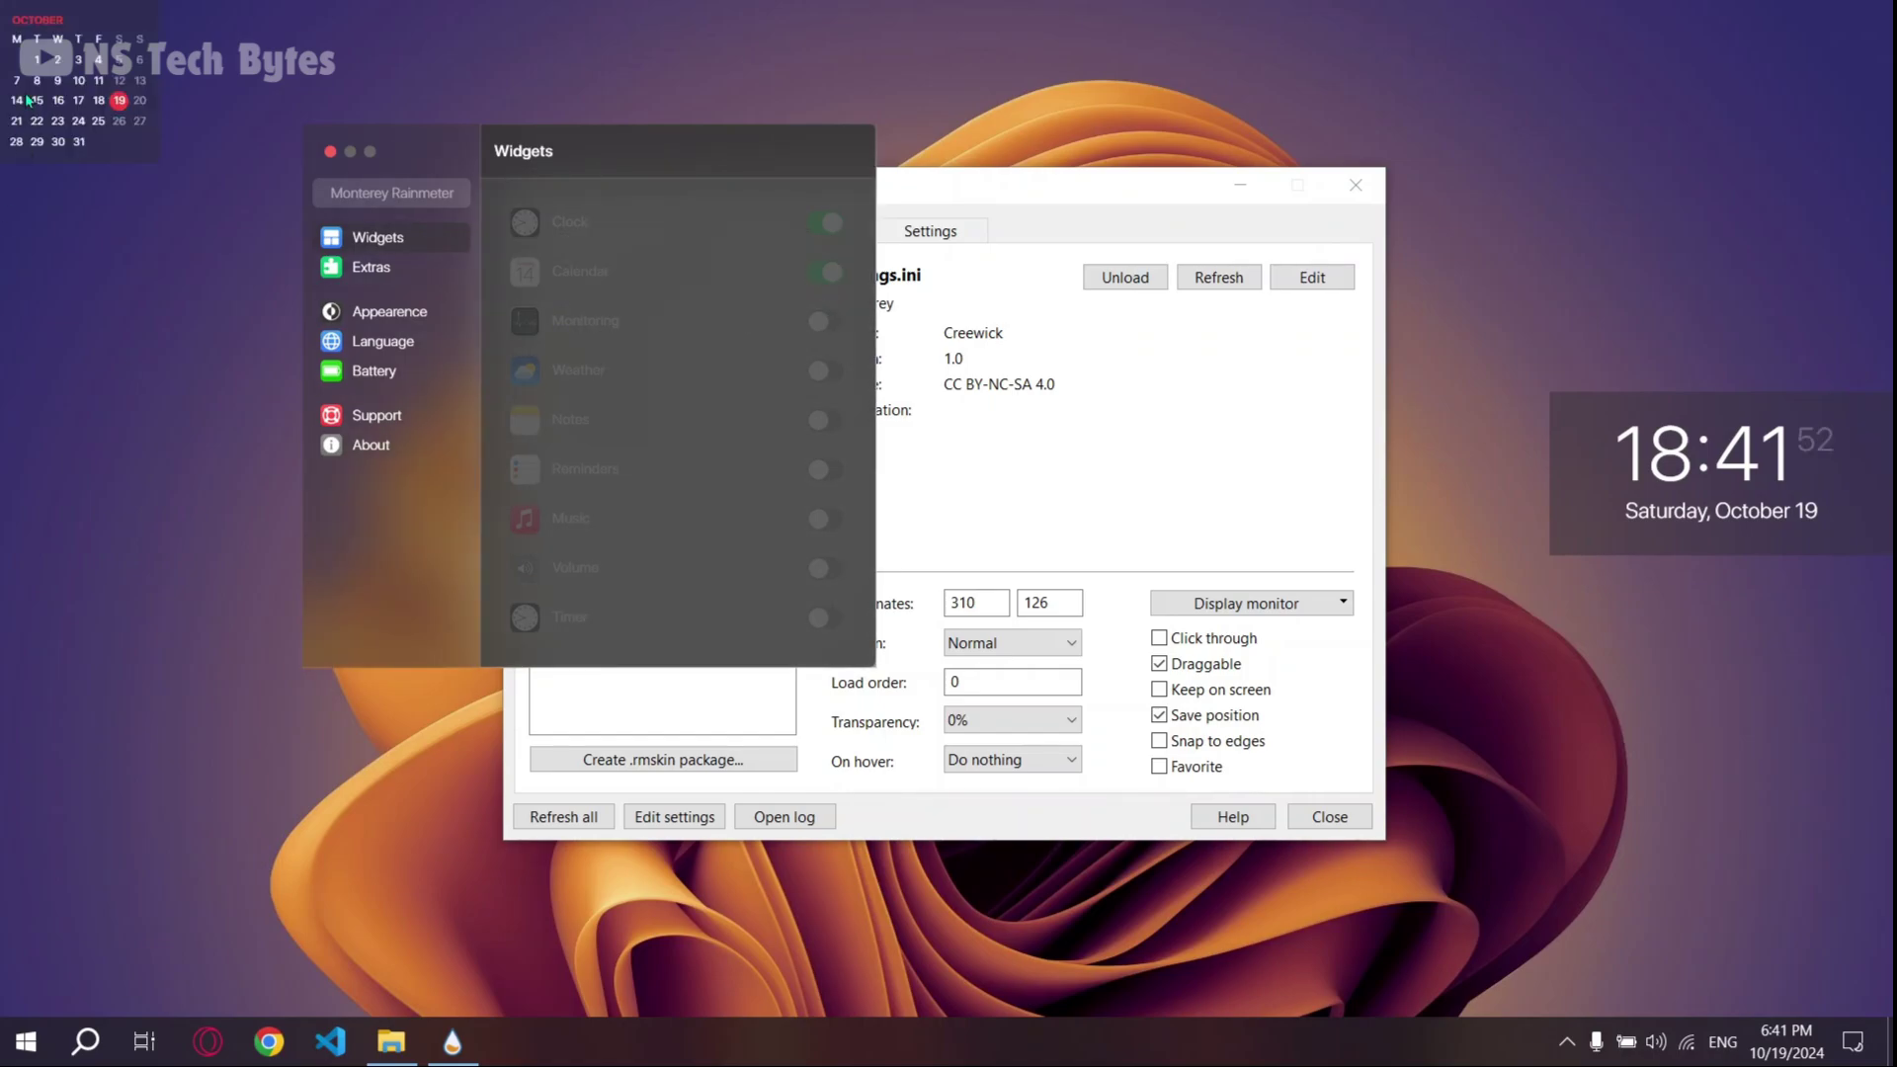
{"action": "left_click_drag", "start_coordinate": [28, 100], "coordinate": [1589, 755]}
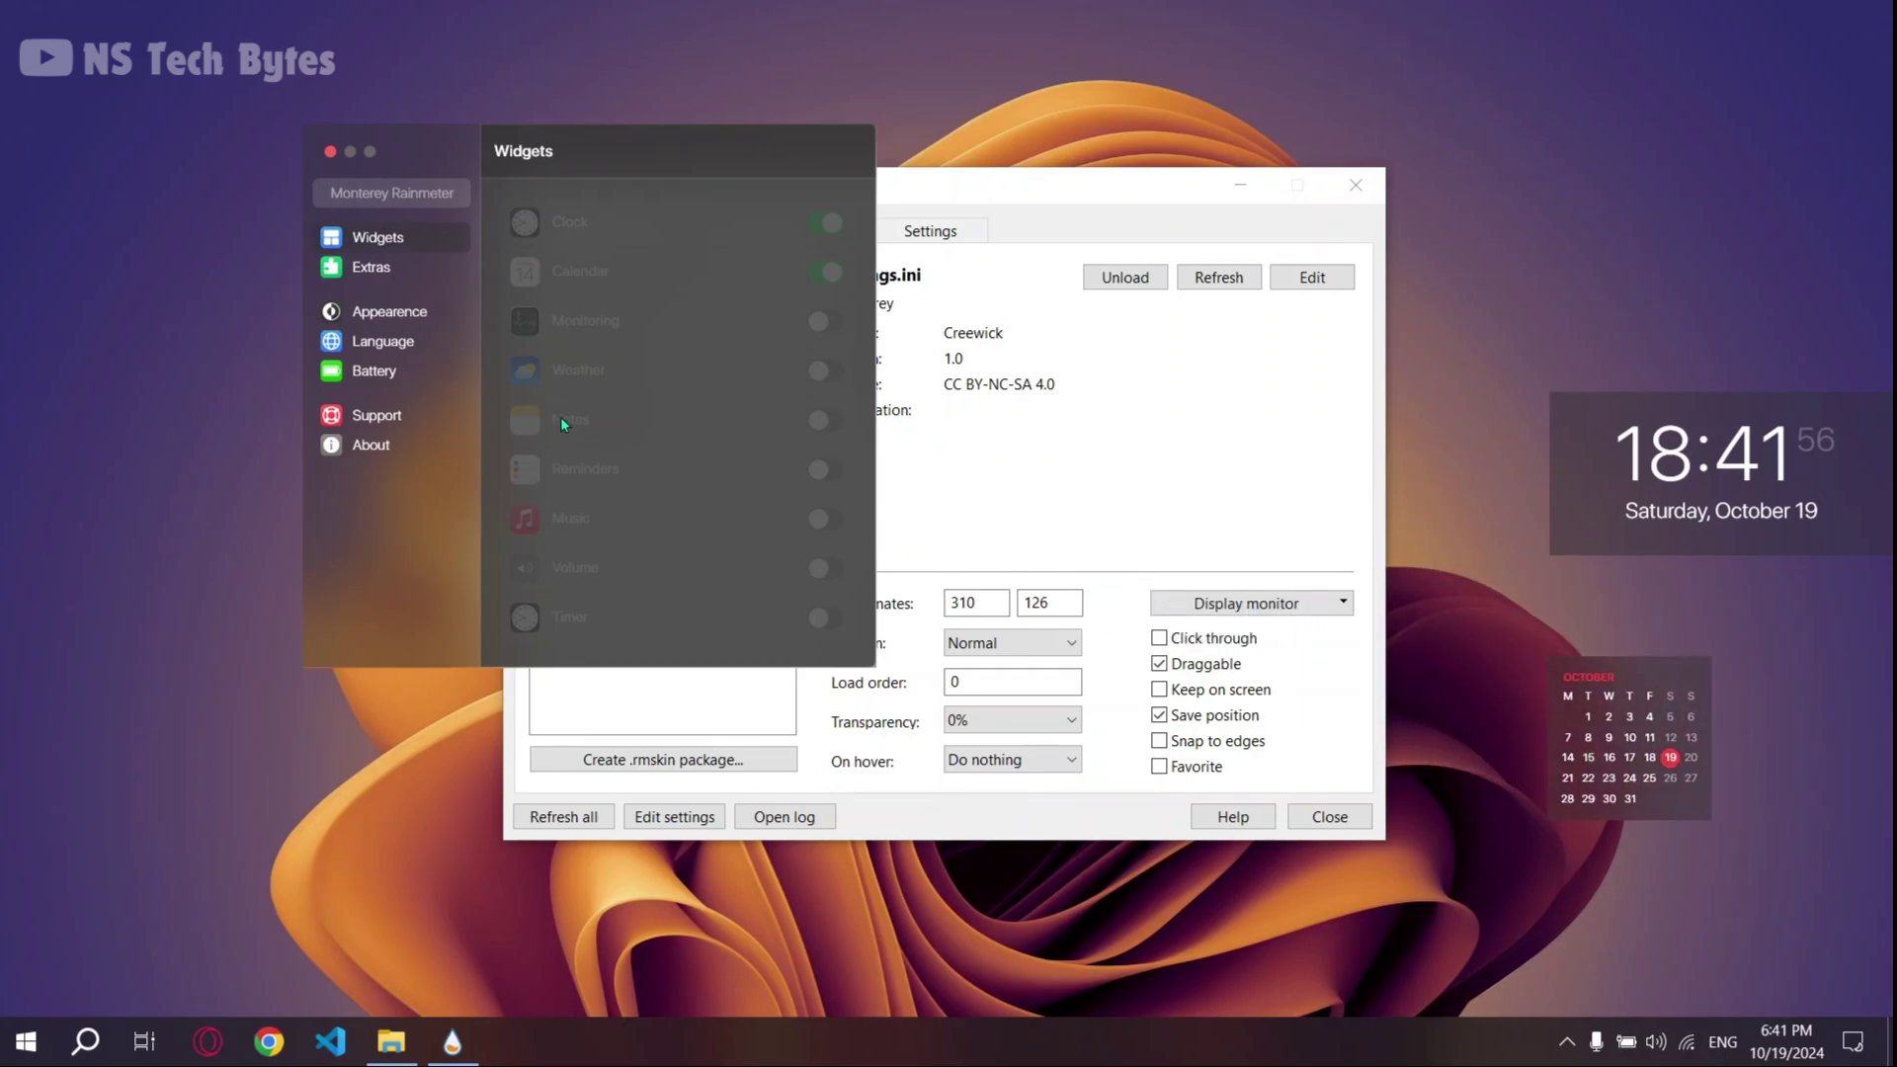
{"action": "left_click", "coordinate": [828, 326]}
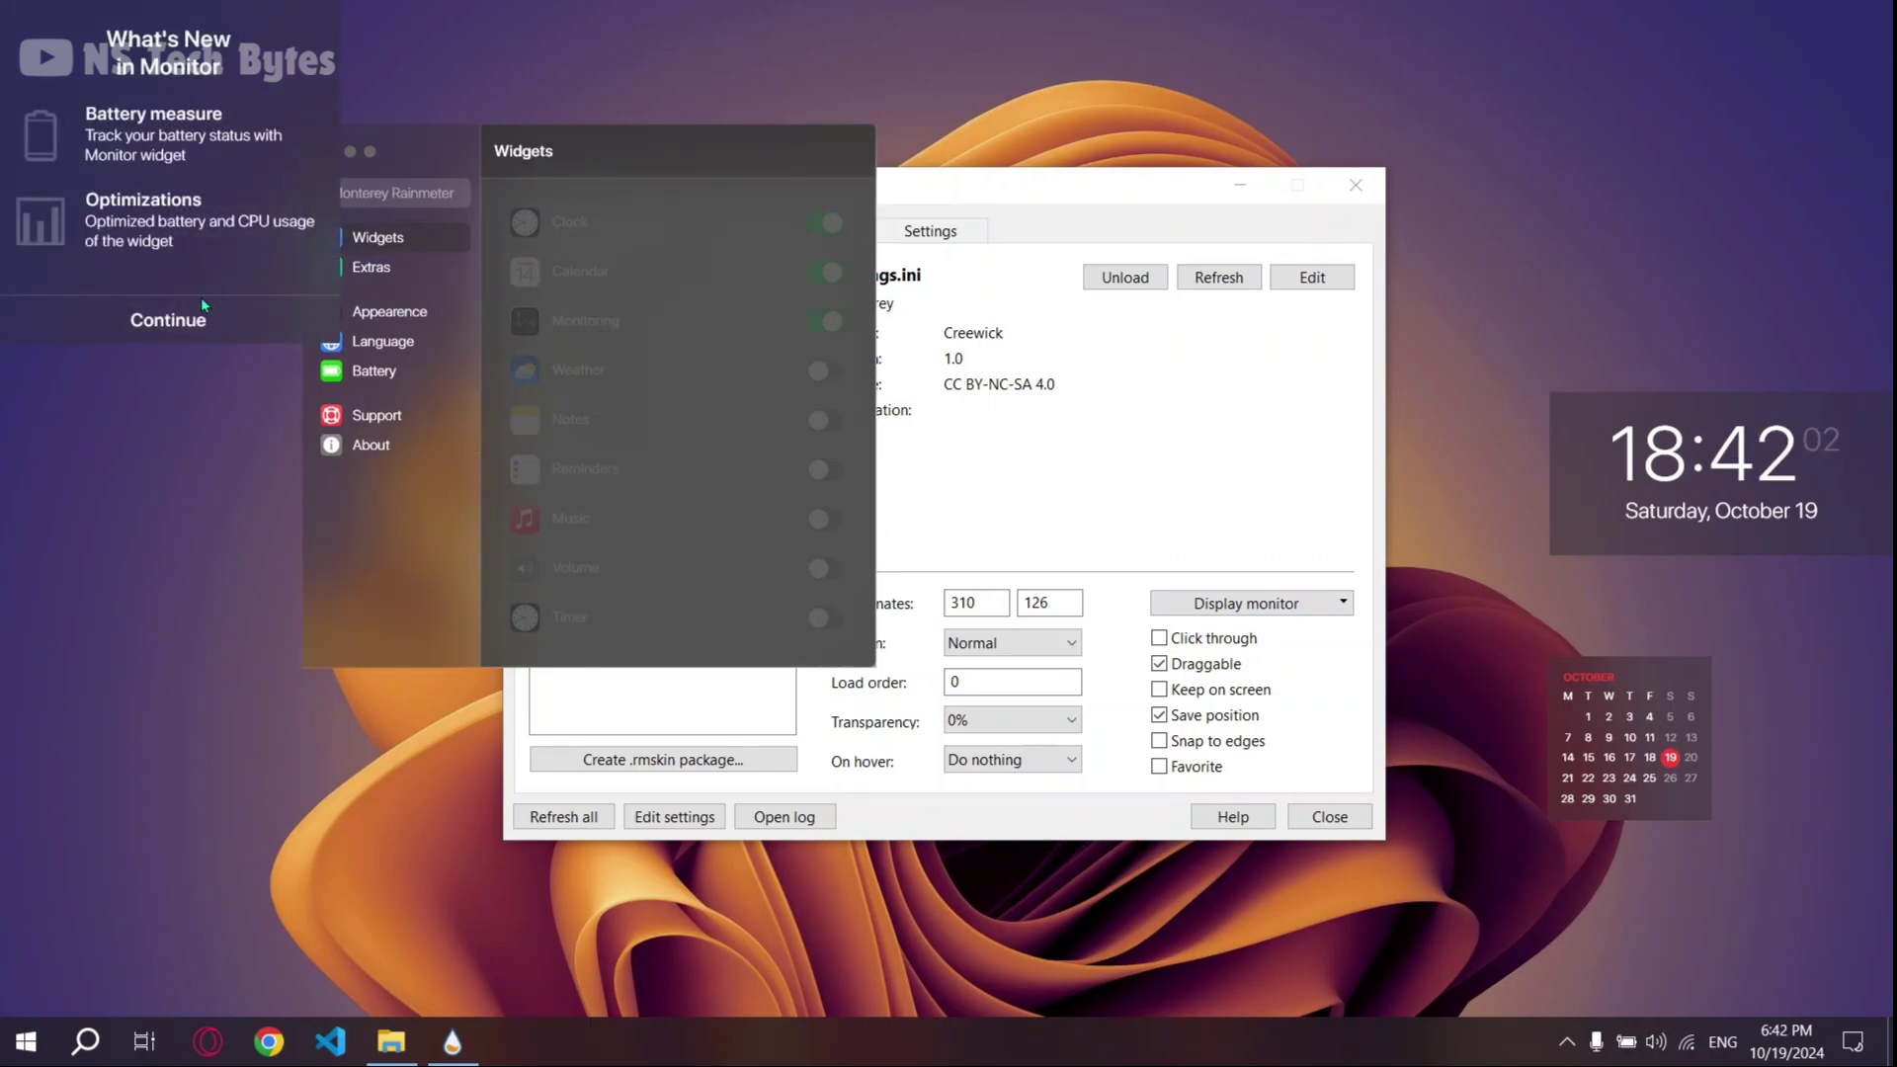
{"action": "left_click", "coordinate": [167, 322]}
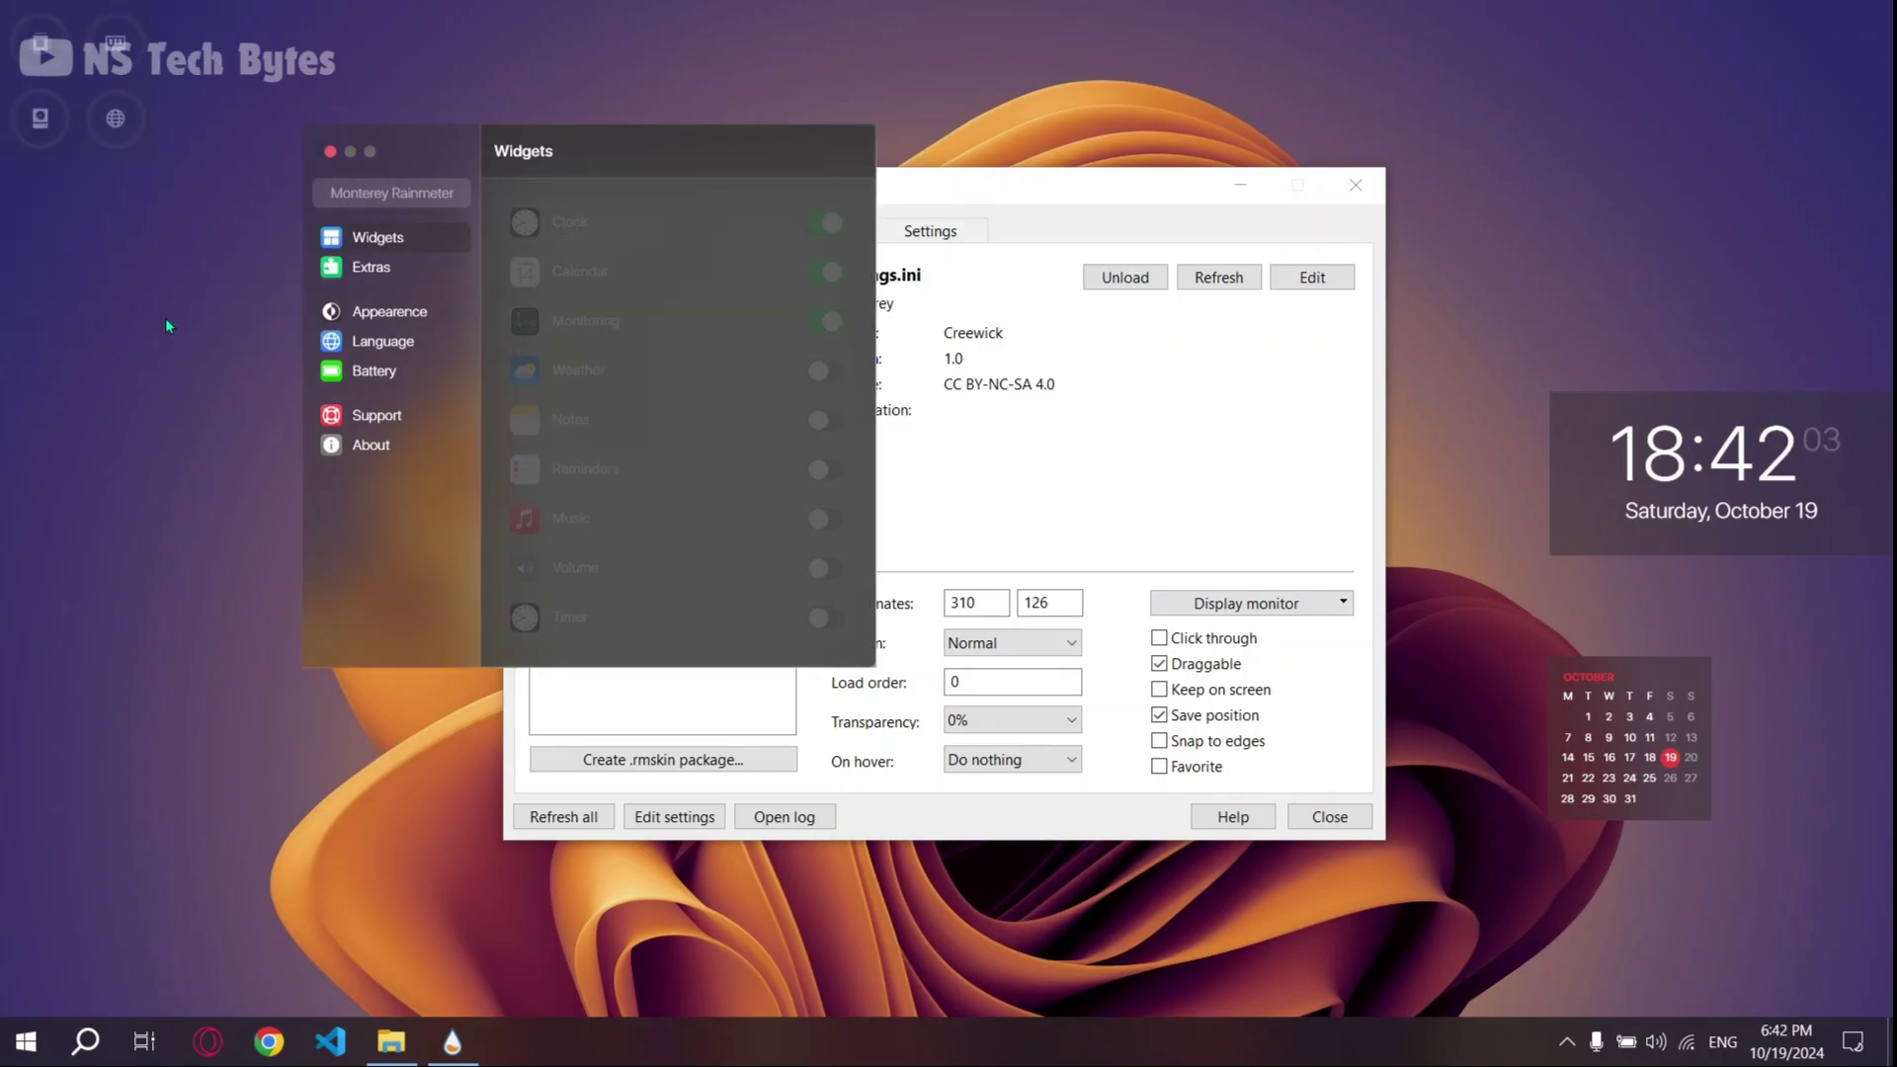
{"action": "right_click", "coordinate": [83, 83]}
{"action": "left_click", "coordinate": [135, 173]}
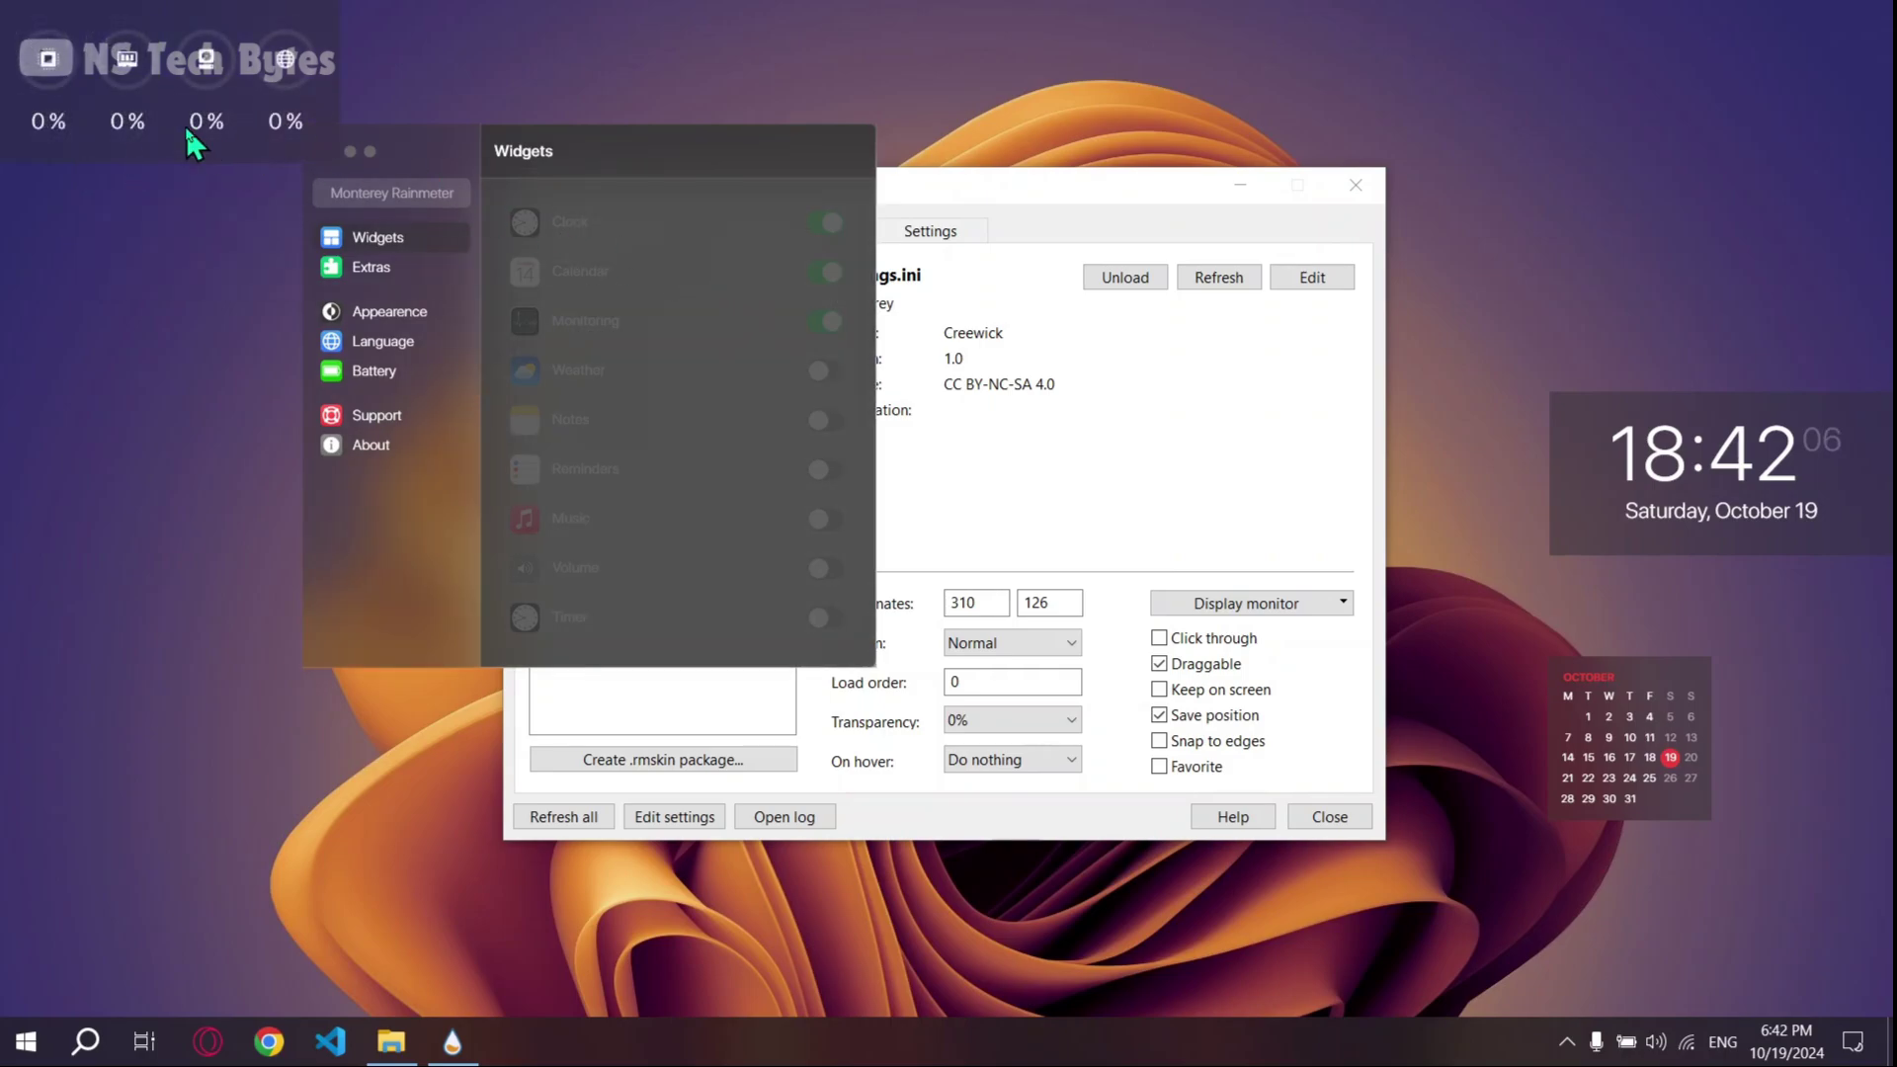
{"action": "left_click_drag", "start_coordinate": [124, 90], "coordinate": [1764, 810]}
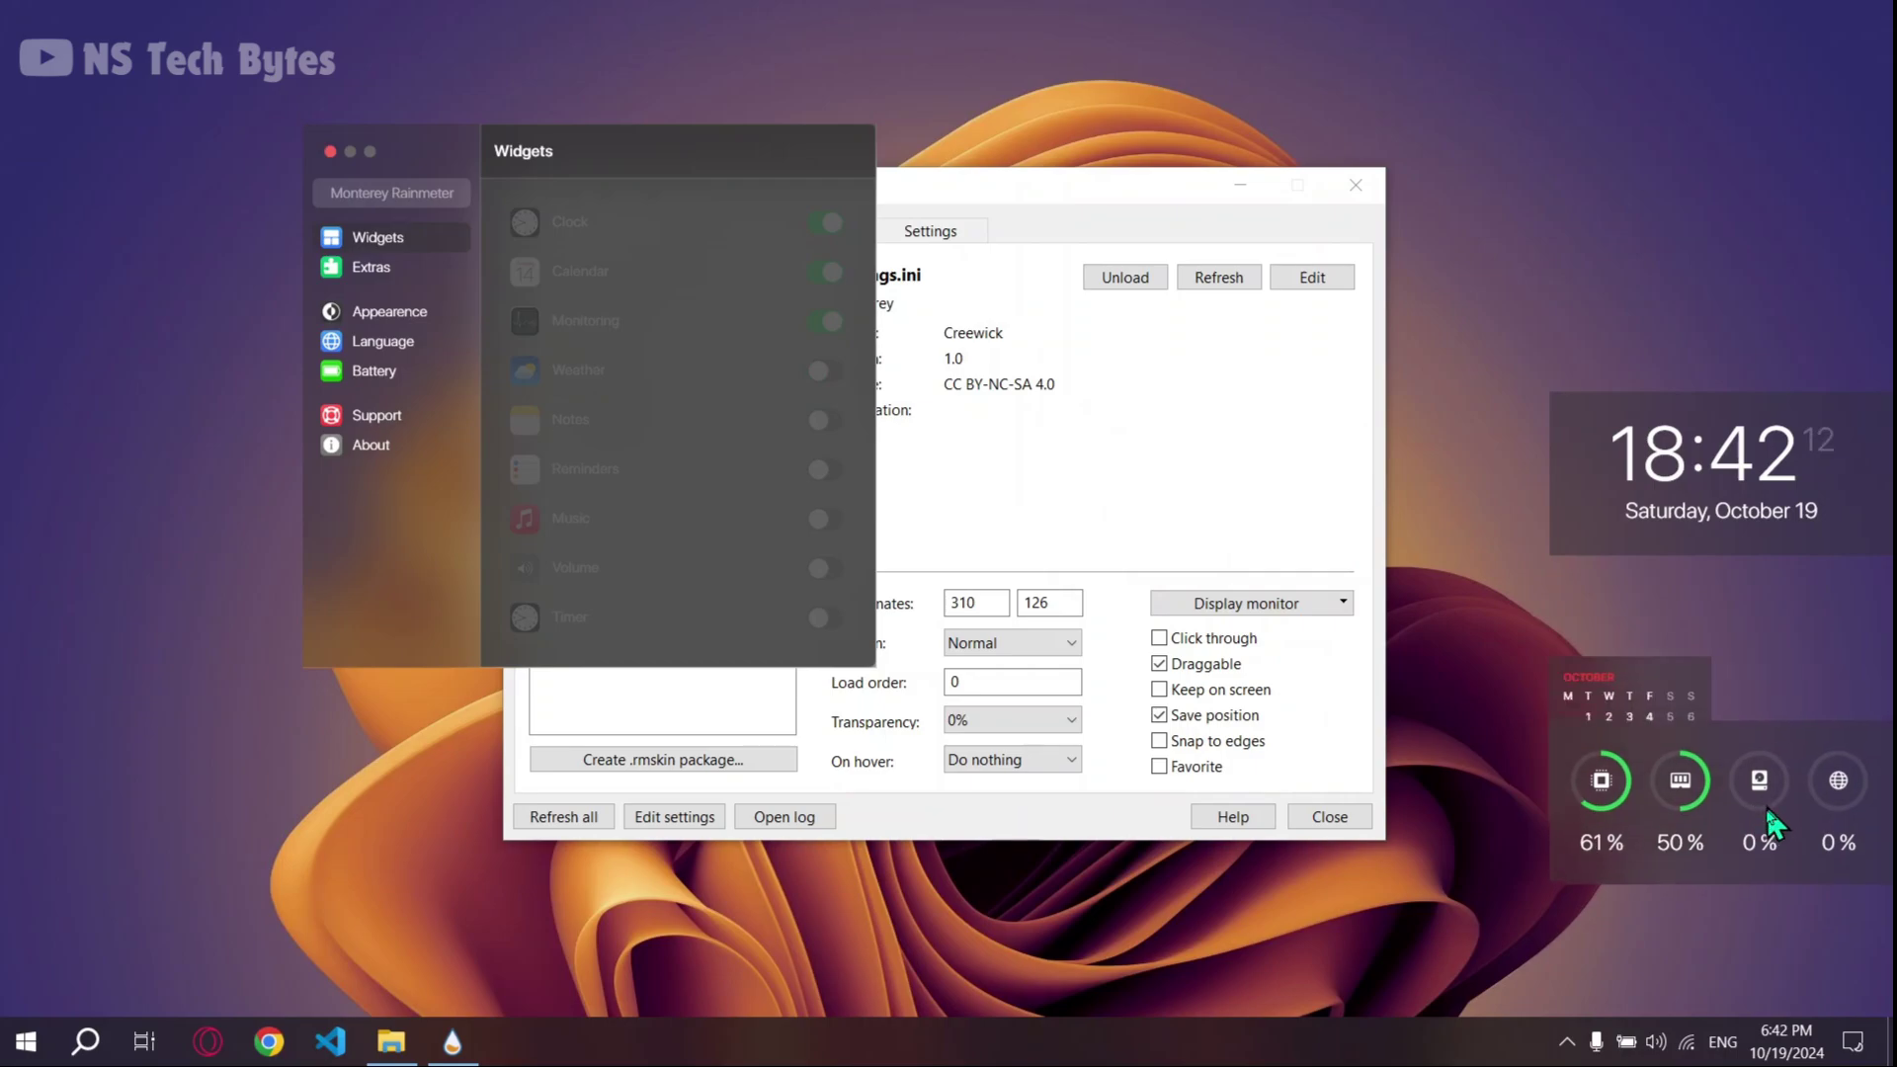
Step: Enable the Reminders and Volume widgets, placing Reminders beside the calendar and Volume beside the clock
{"action": "left_click", "coordinate": [827, 474]}
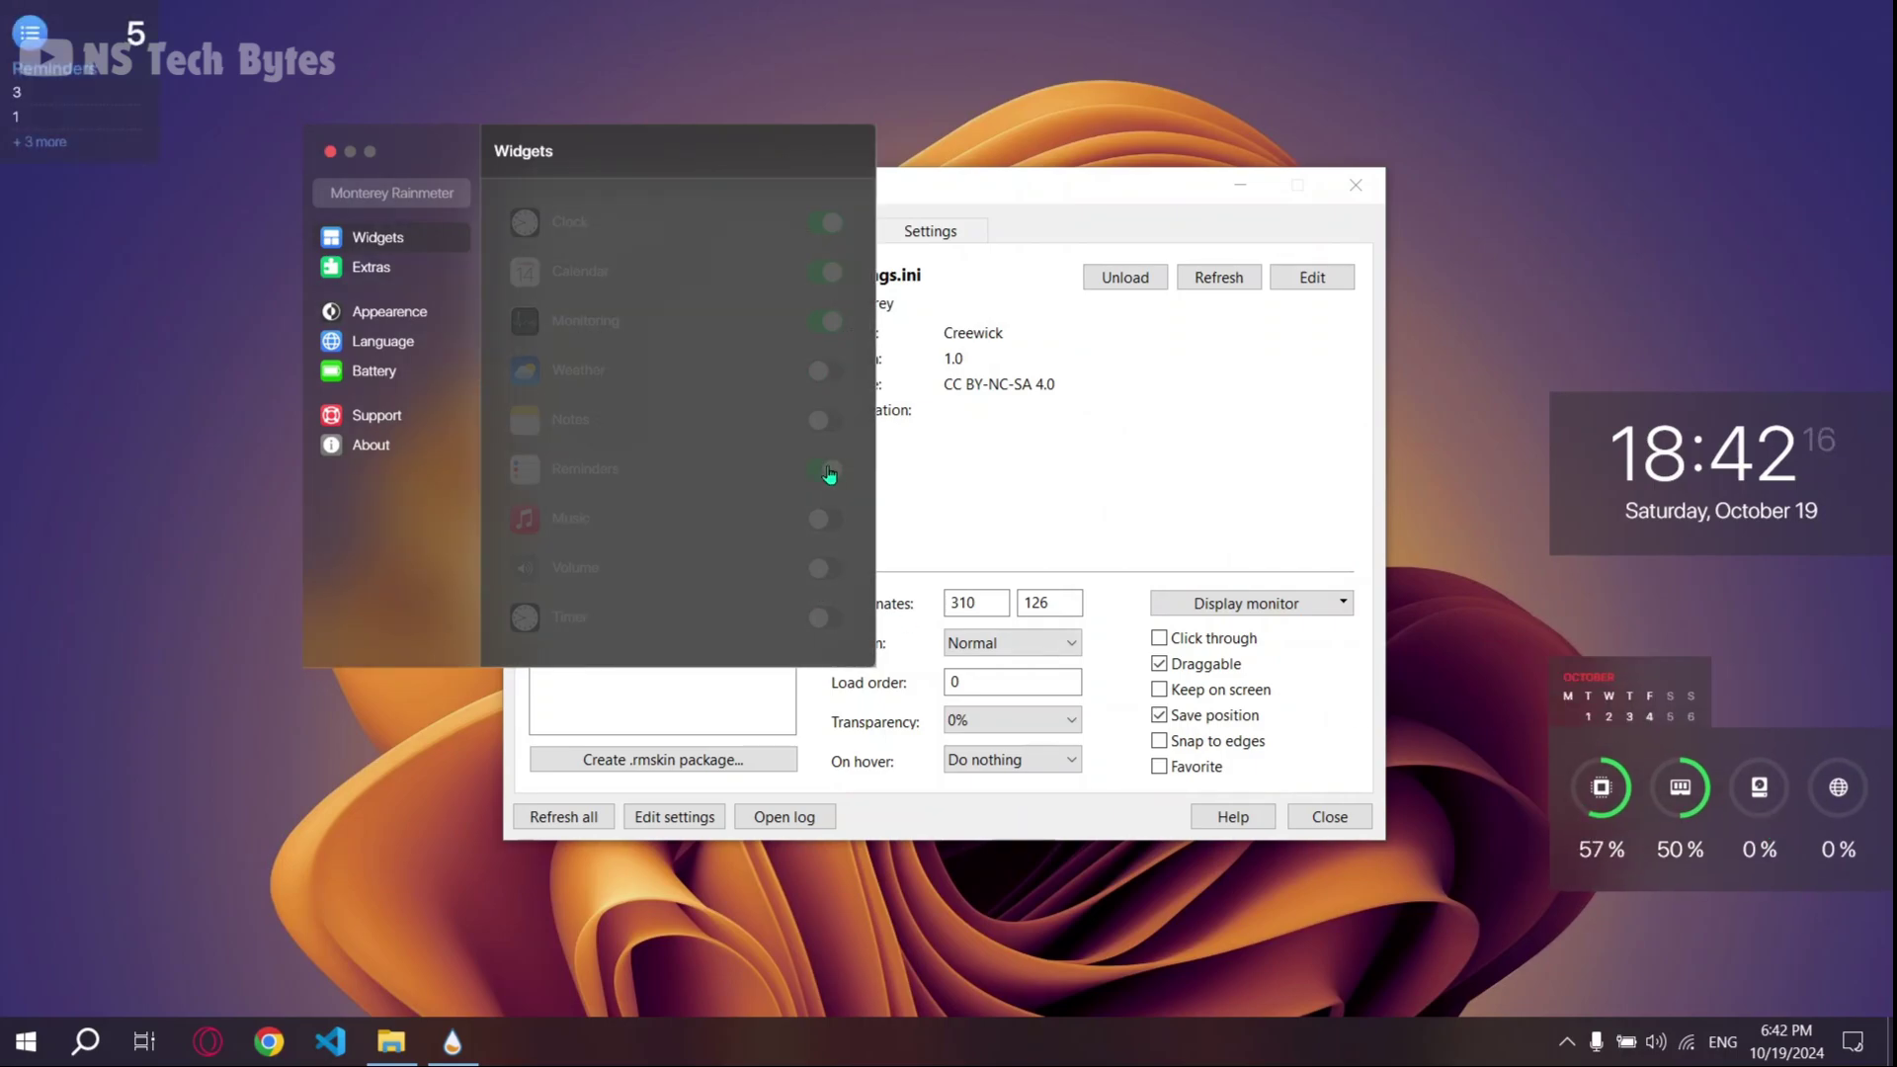
{"action": "left_click_drag", "start_coordinate": [112, 107], "coordinate": [1821, 749]}
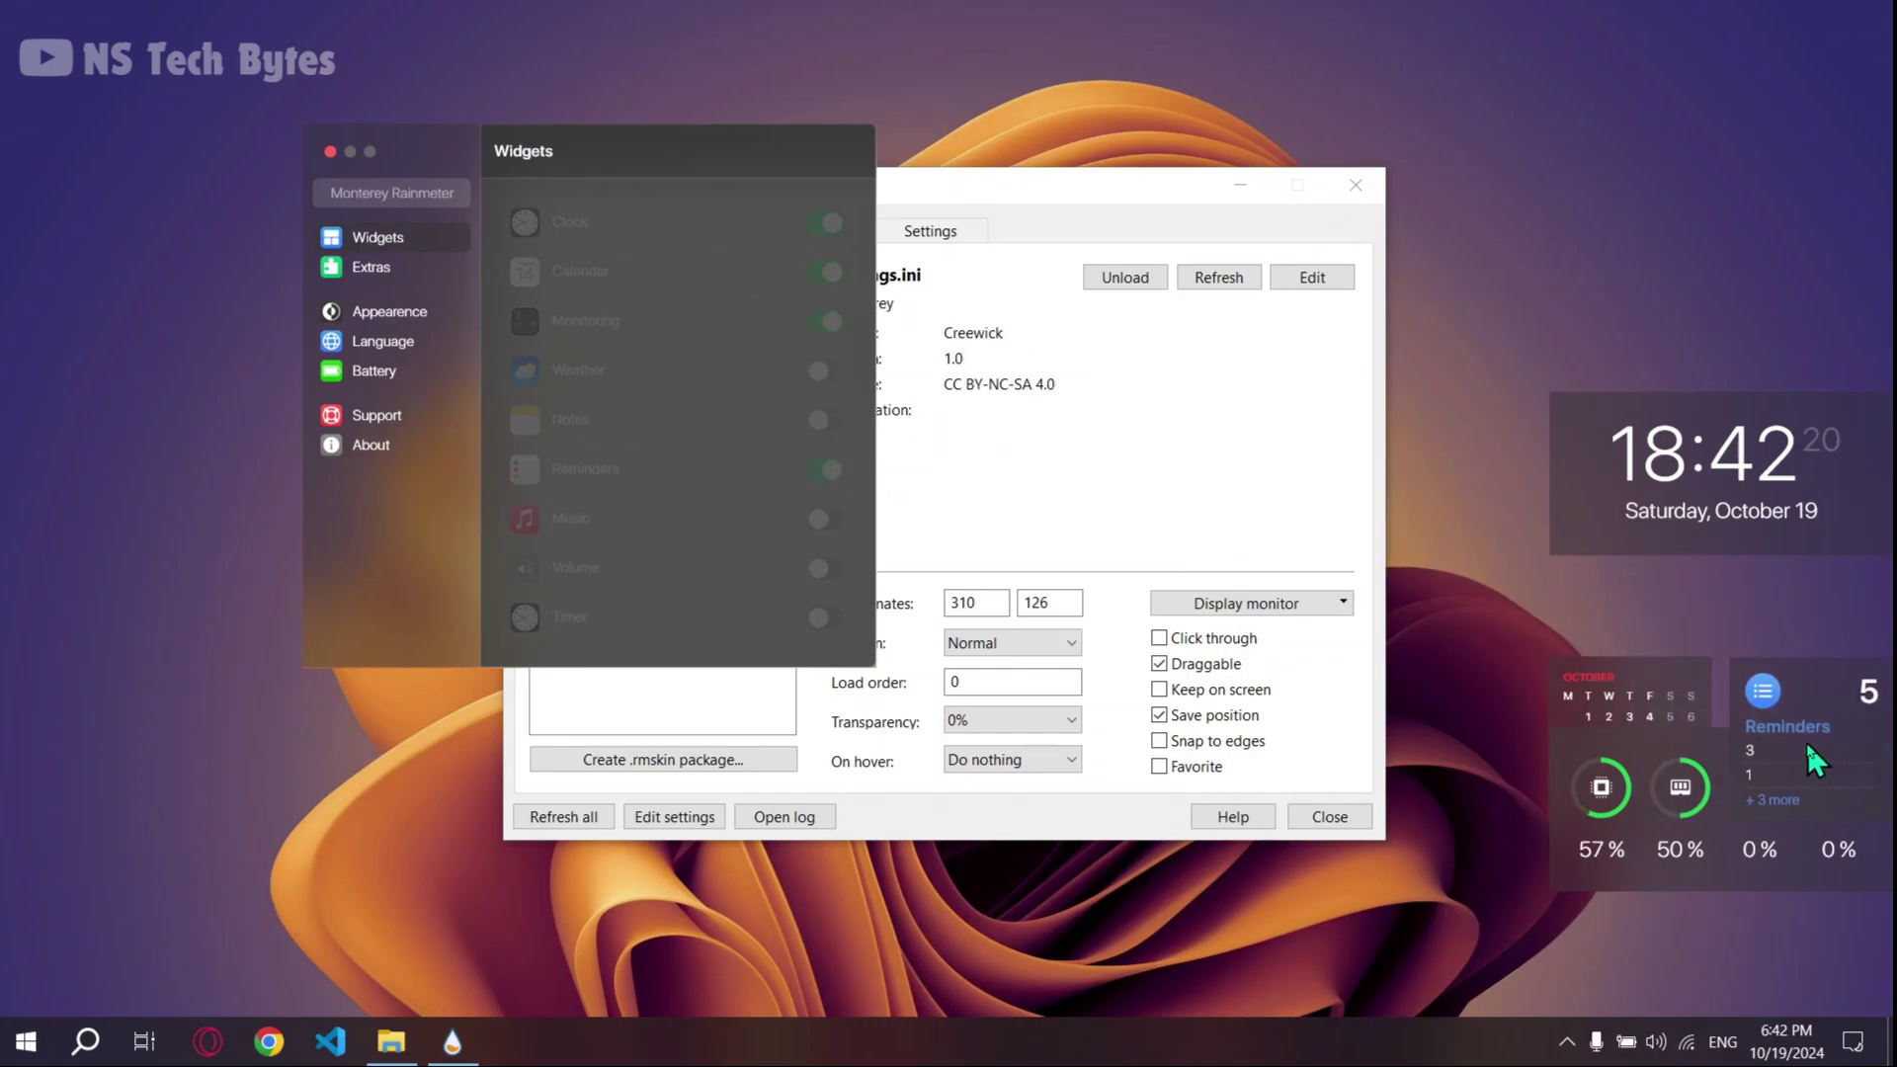
{"action": "left_click", "coordinate": [814, 571]}
{"action": "left_click_drag", "start_coordinate": [115, 141], "coordinate": [1486, 585]}
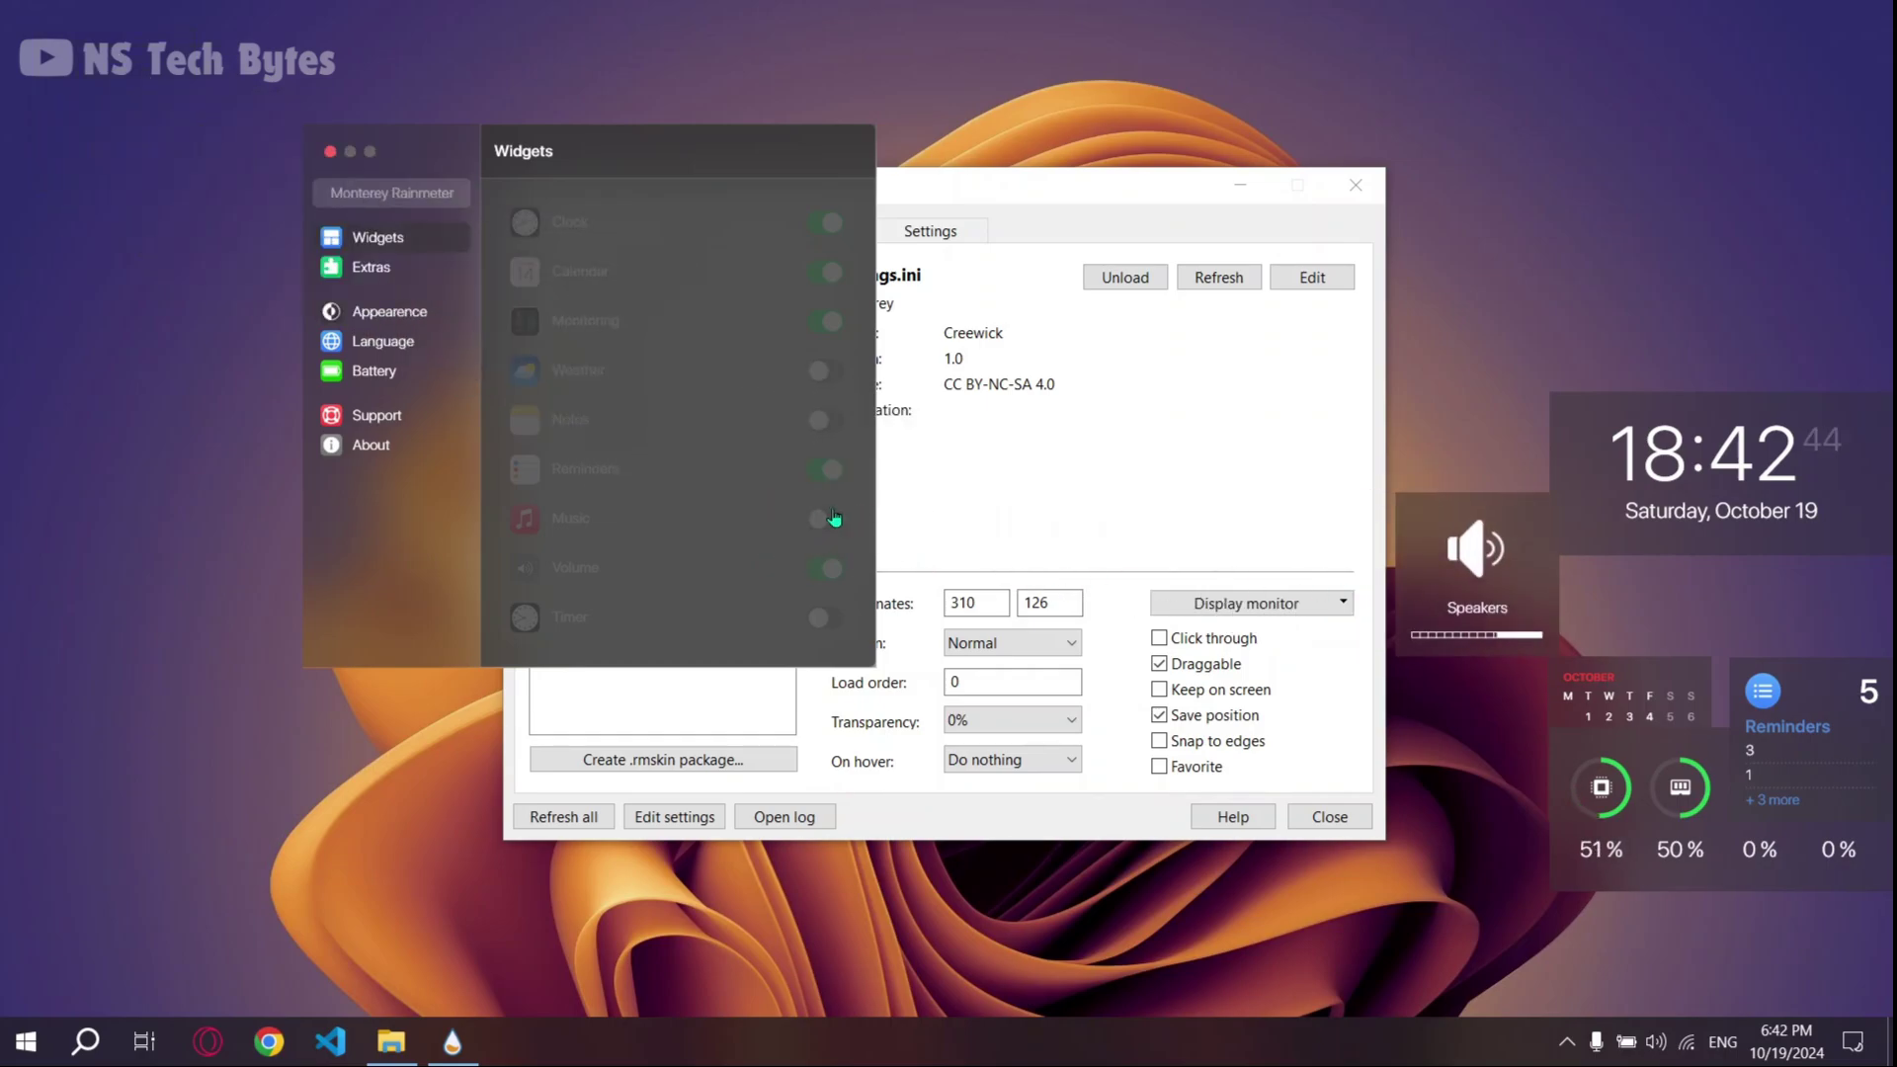
Step: Enable the Music widget, continue past its What's New page, set its size to Wide and place it beside Monitoring
{"action": "left_click", "coordinate": [834, 521]}
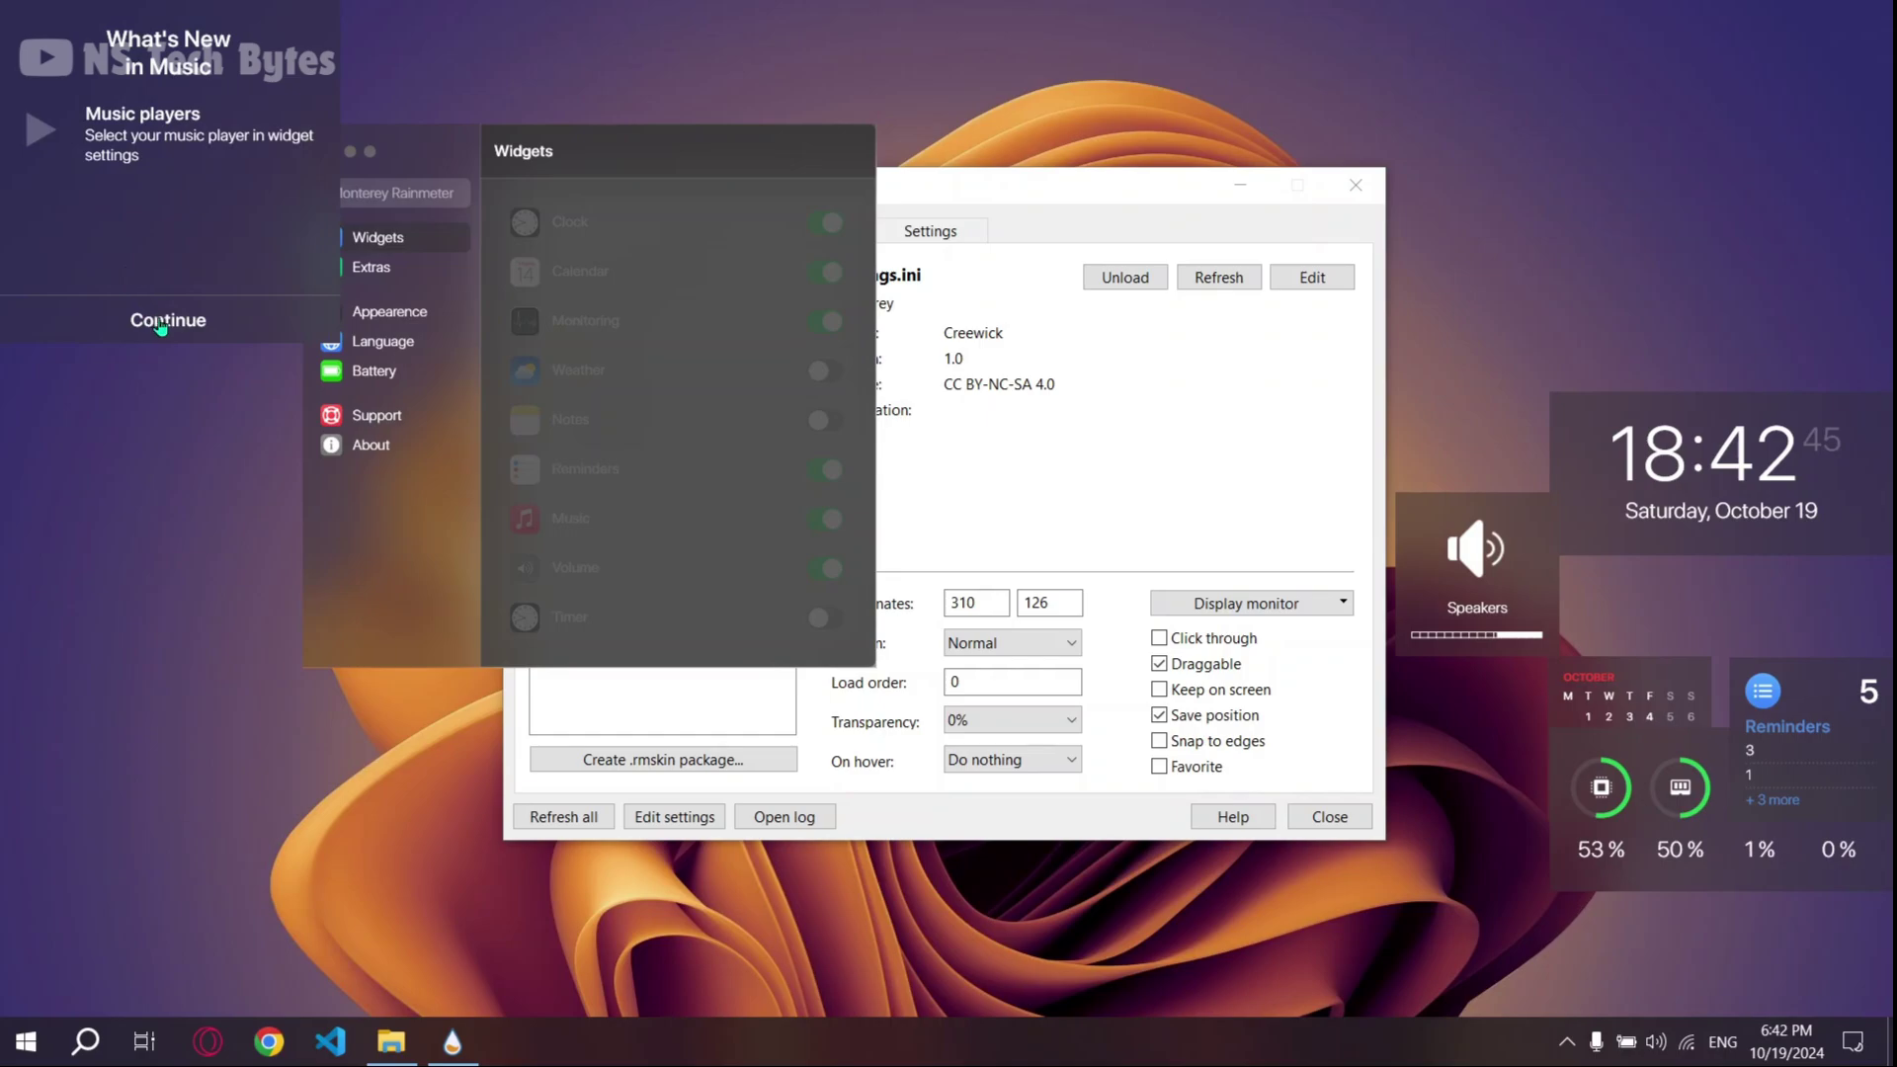
{"action": "left_click", "coordinate": [161, 322]}
{"action": "right_click", "coordinate": [77, 103]}
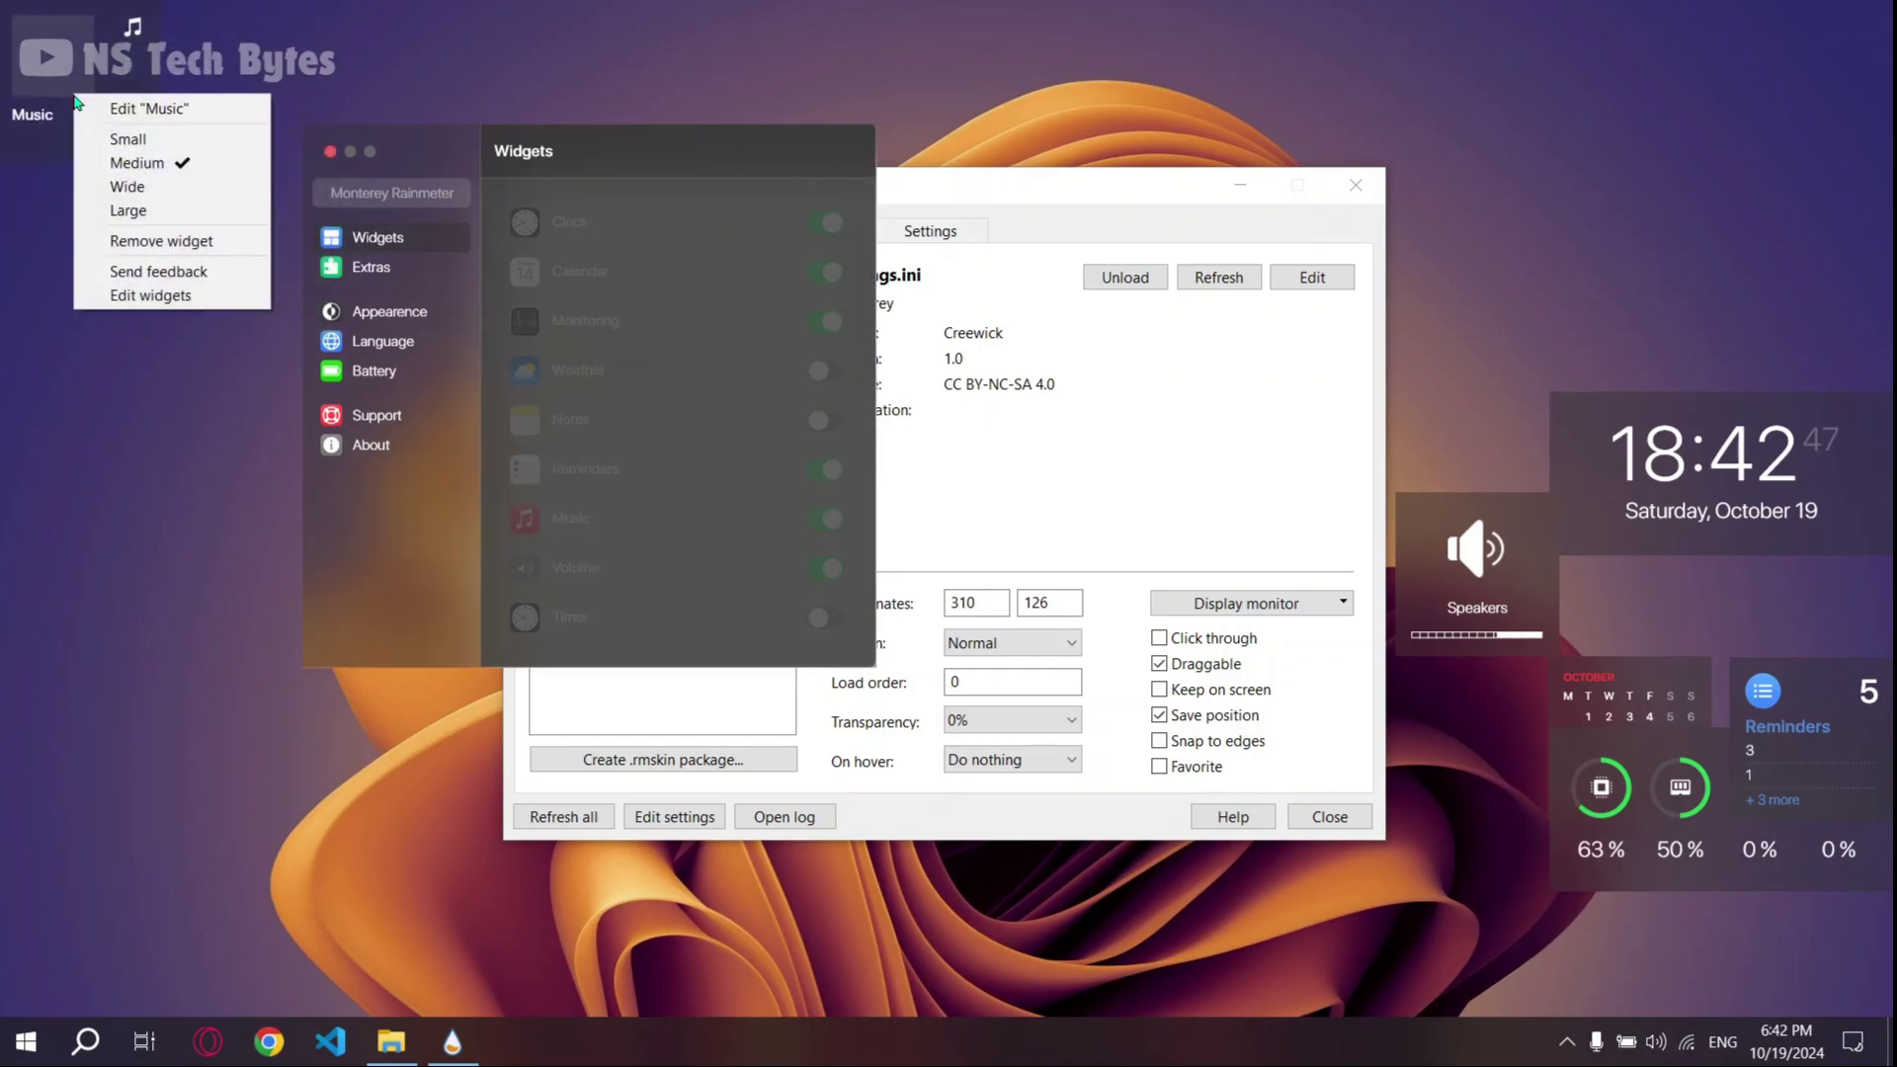
{"action": "left_click", "coordinate": [128, 187]}
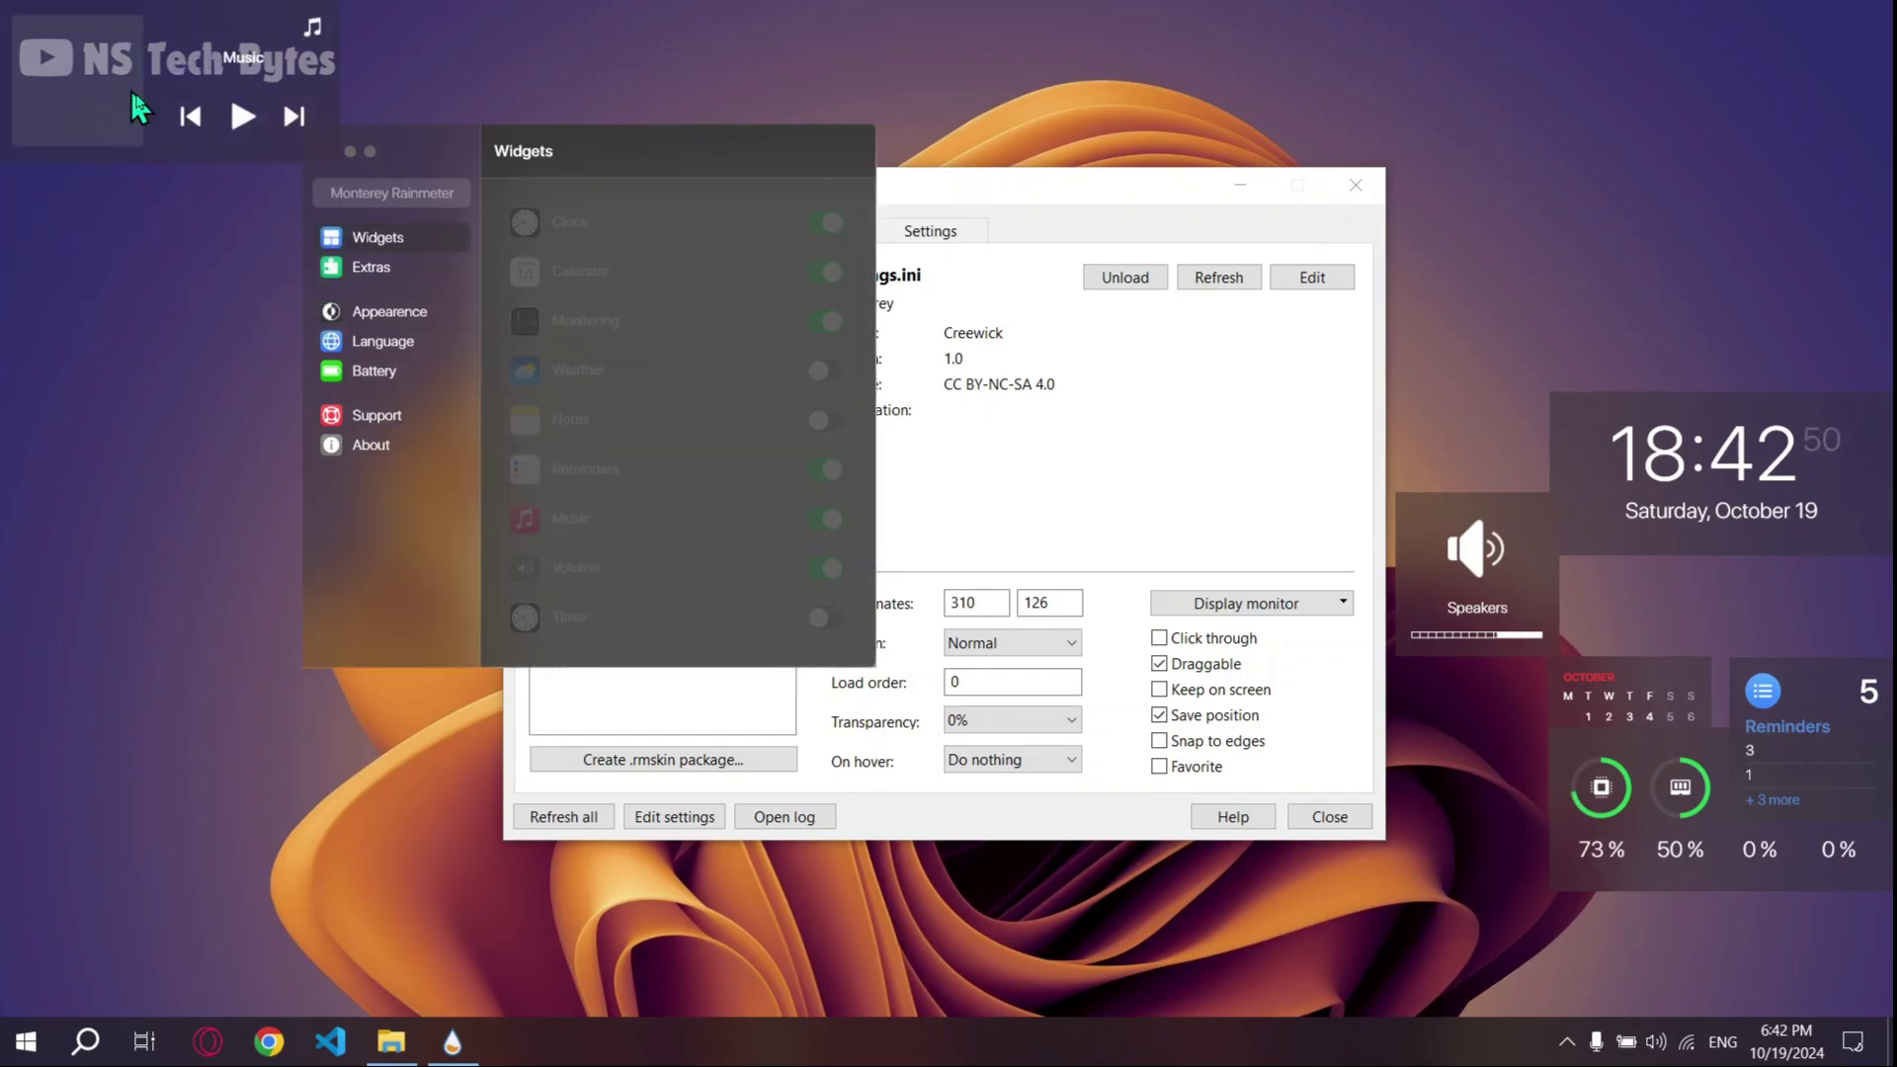
{"action": "left_click_drag", "start_coordinate": [134, 94], "coordinate": [1258, 751]}
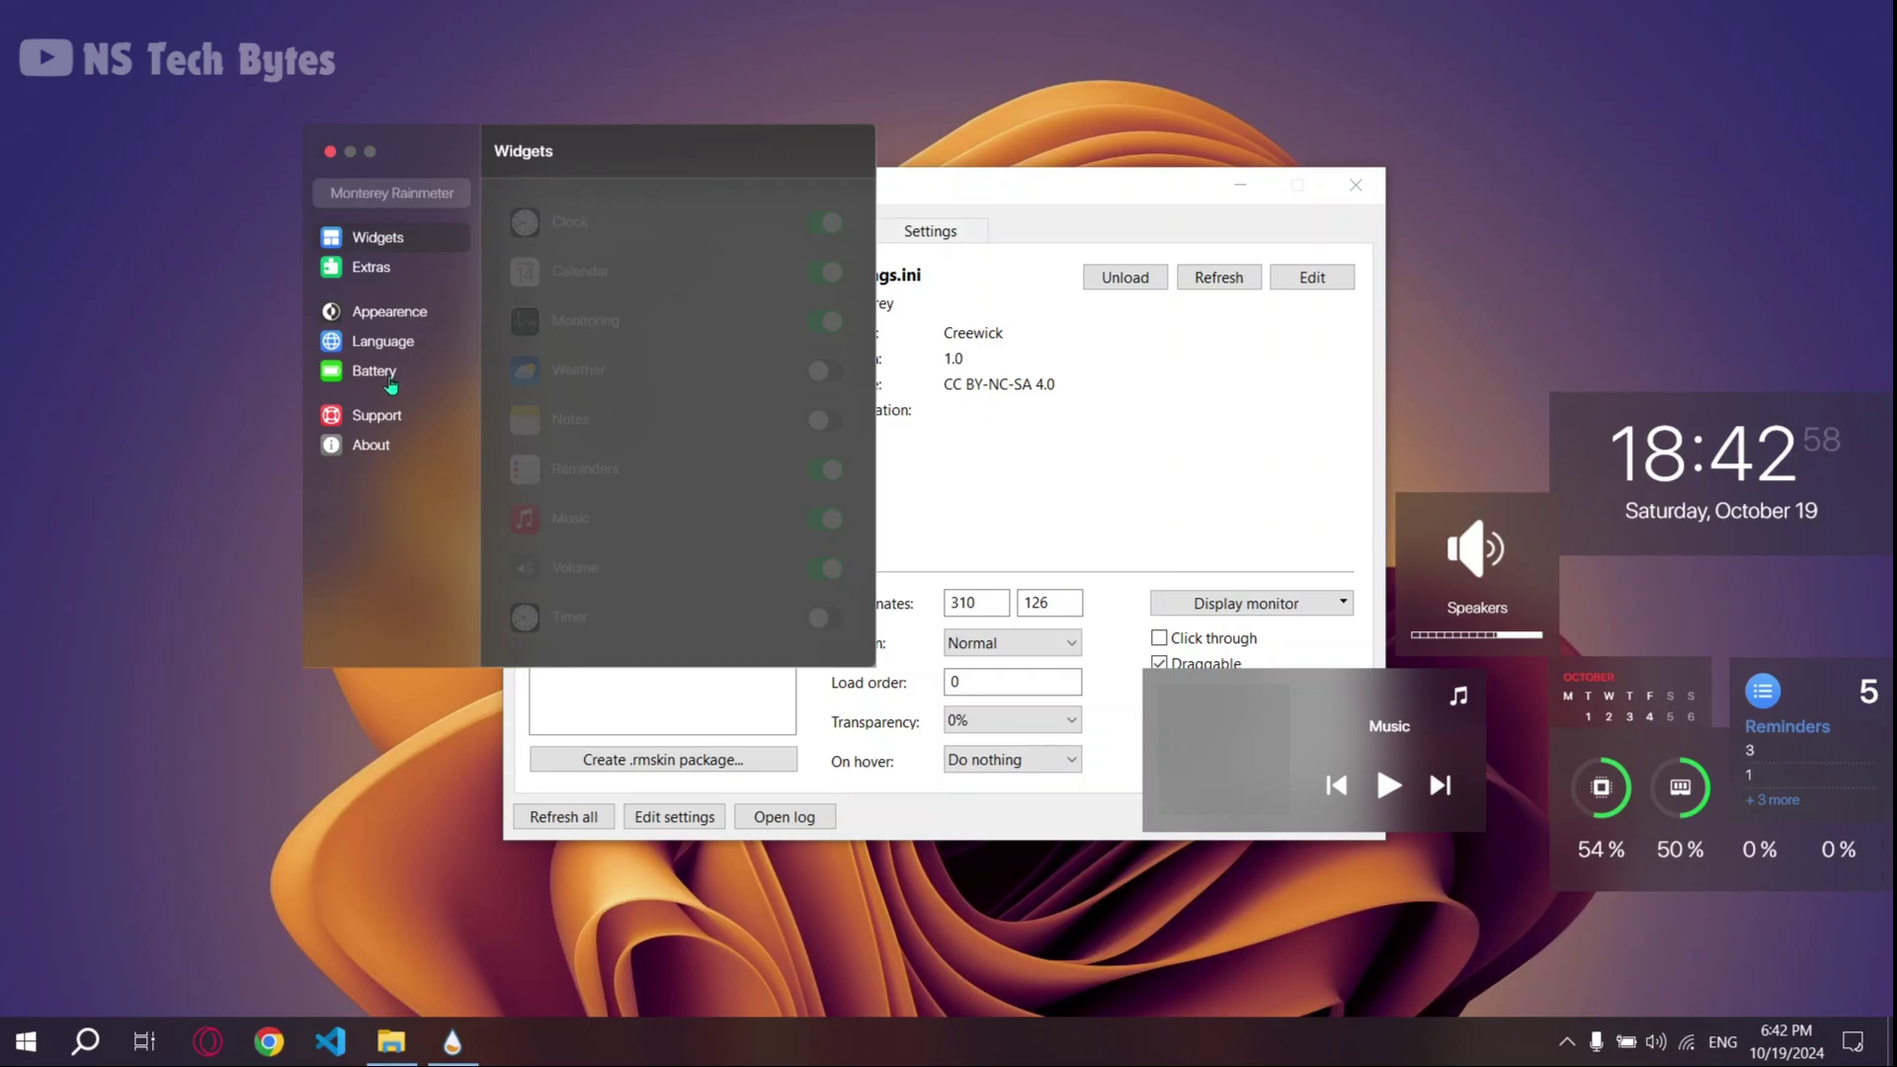
Step: Set the Monterey widget size to 77 in the appearance settings and close the settings window
{"action": "left_click", "coordinate": [370, 316]}
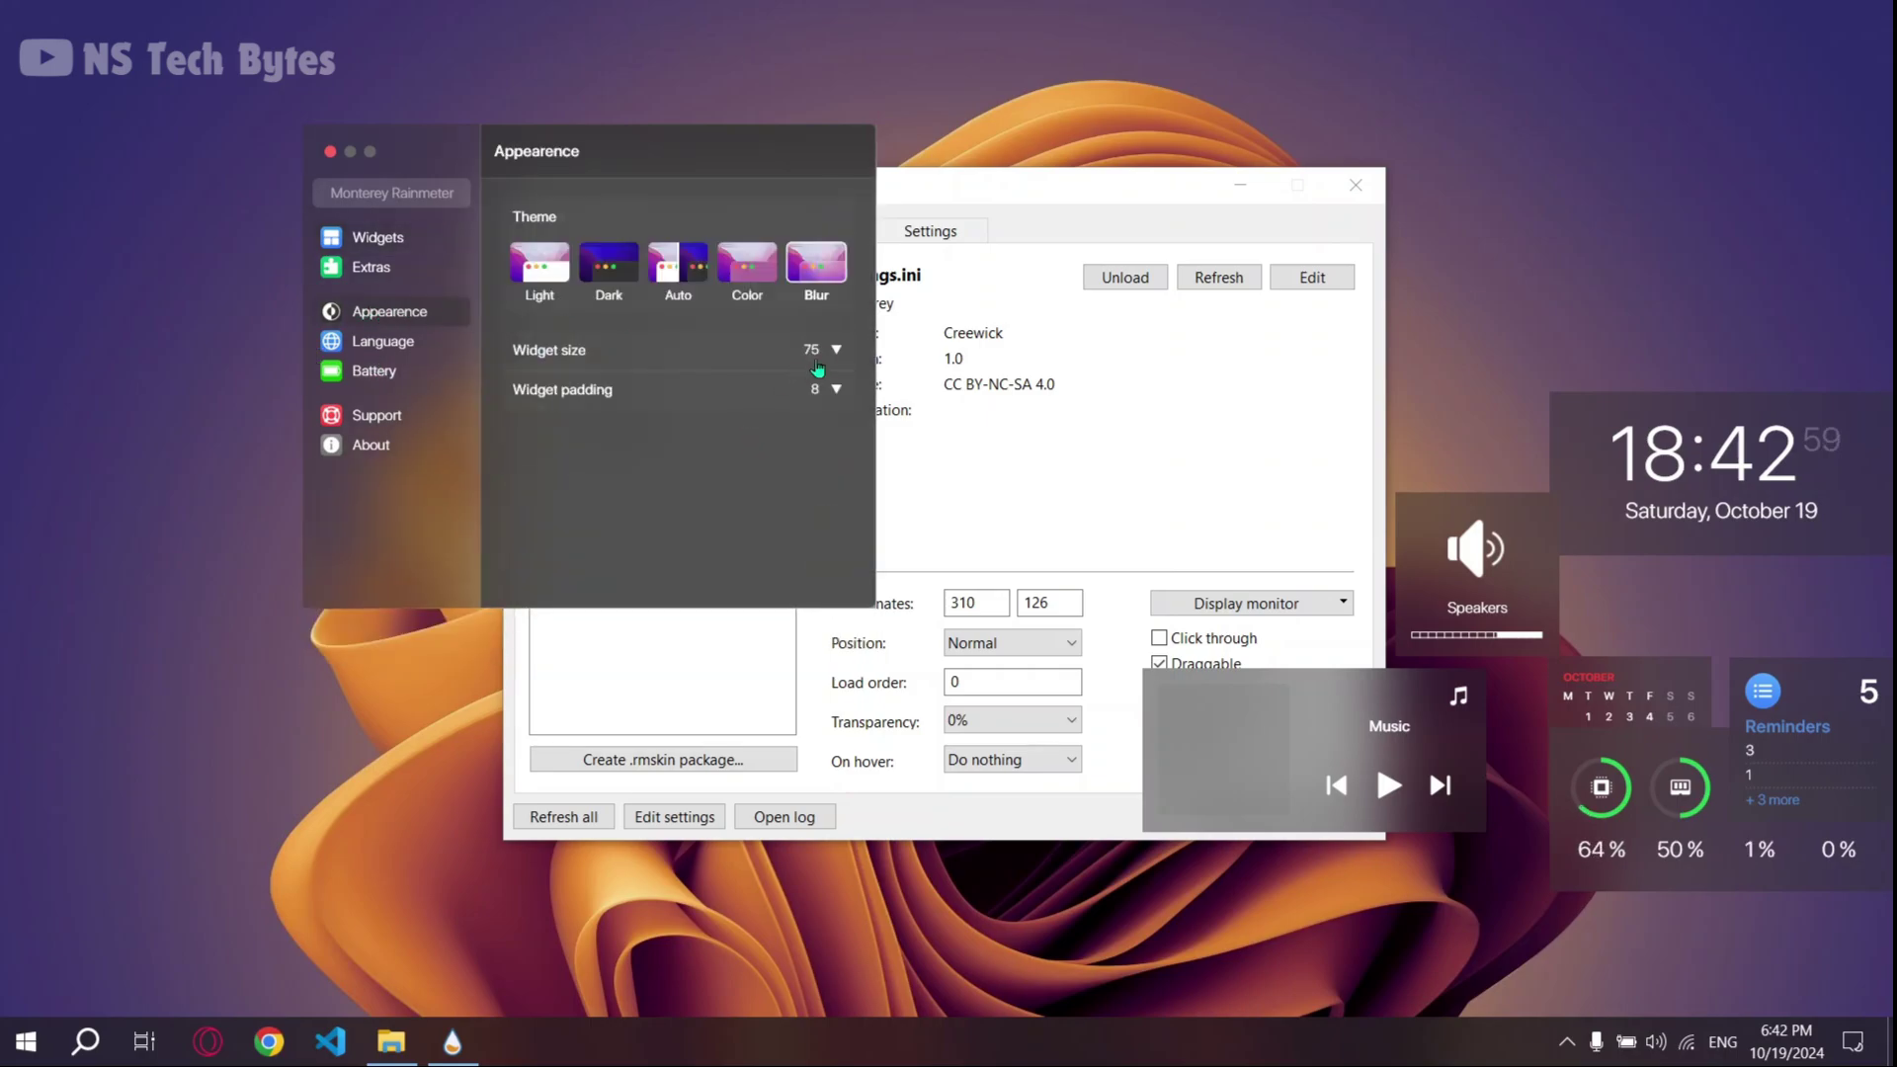
{"action": "left_click", "coordinate": [809, 356]}
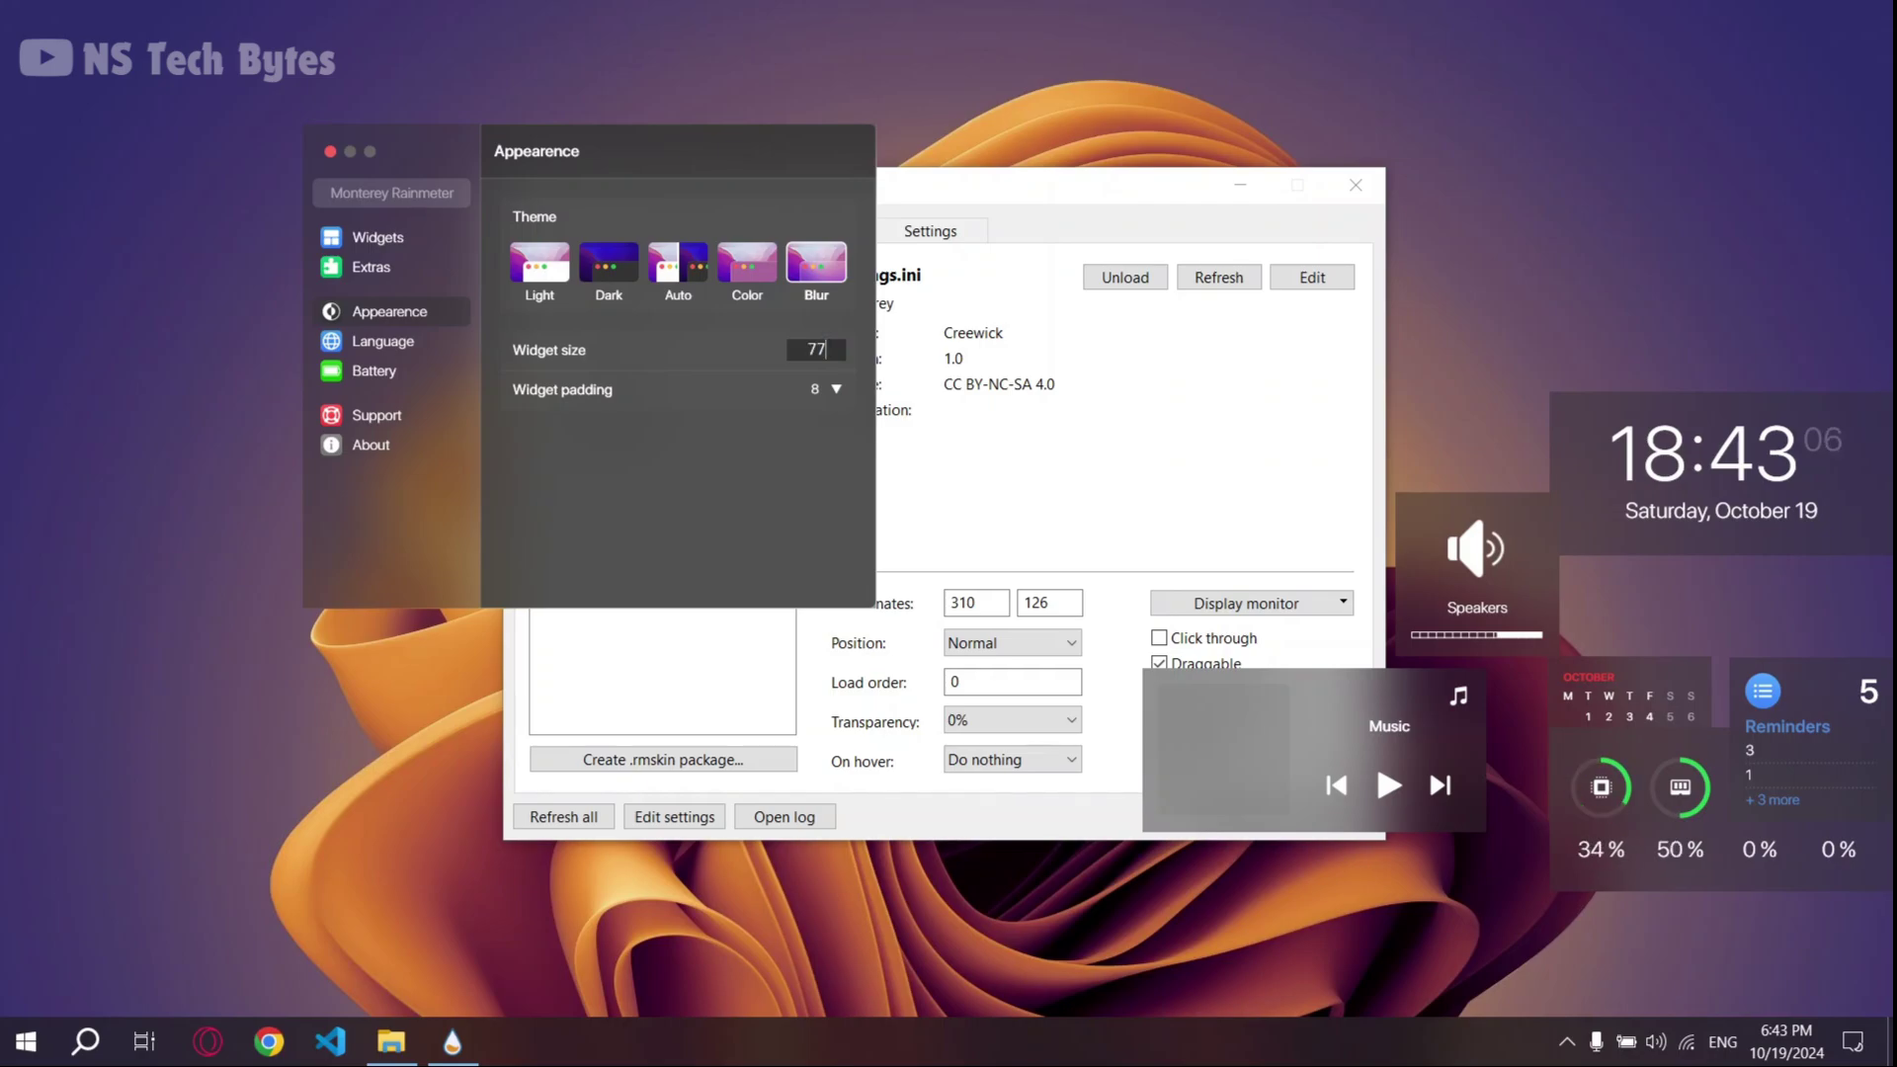
{"action": "key", "text": "Return"}
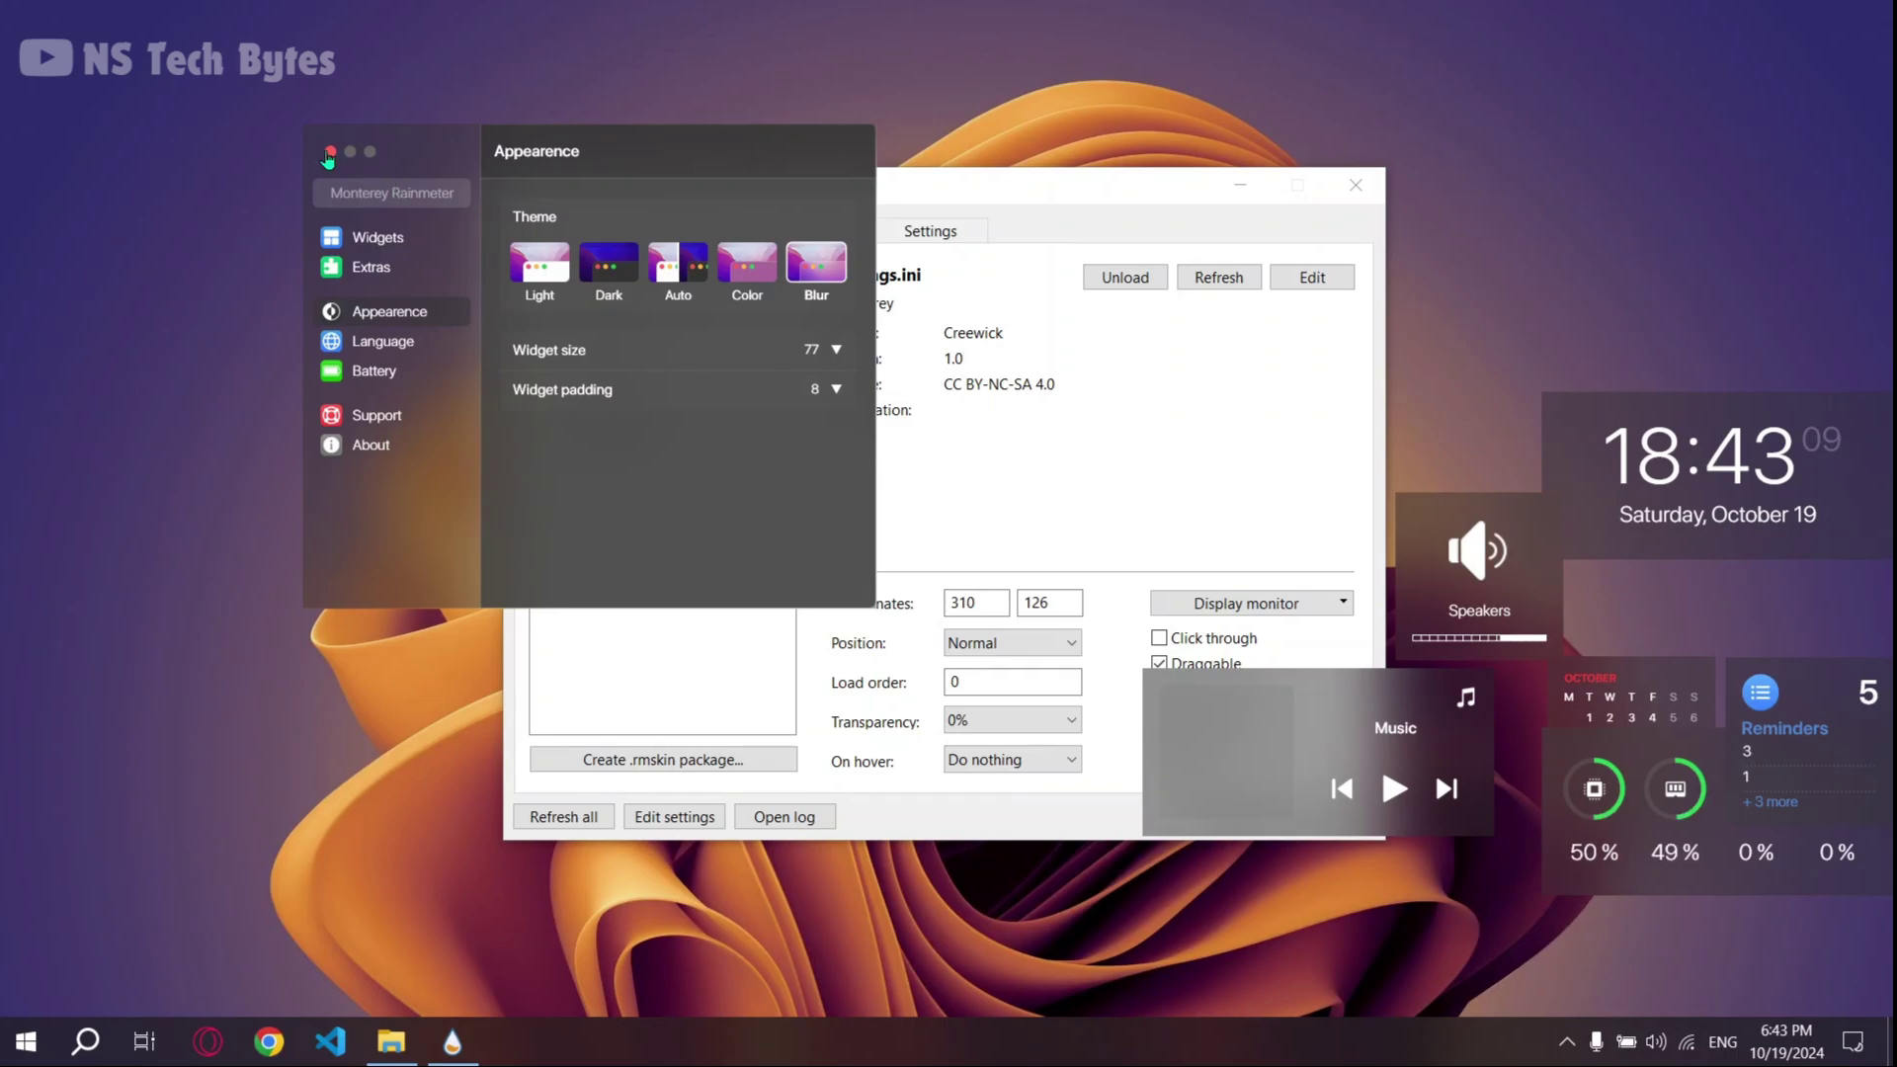
{"action": "left_click", "coordinate": [507, 344]}
Step: Load the ModernSearchBar skin's Main.ini in the Rainmeter manager and minimize the manager
{"action": "left_click", "coordinate": [541, 334]}
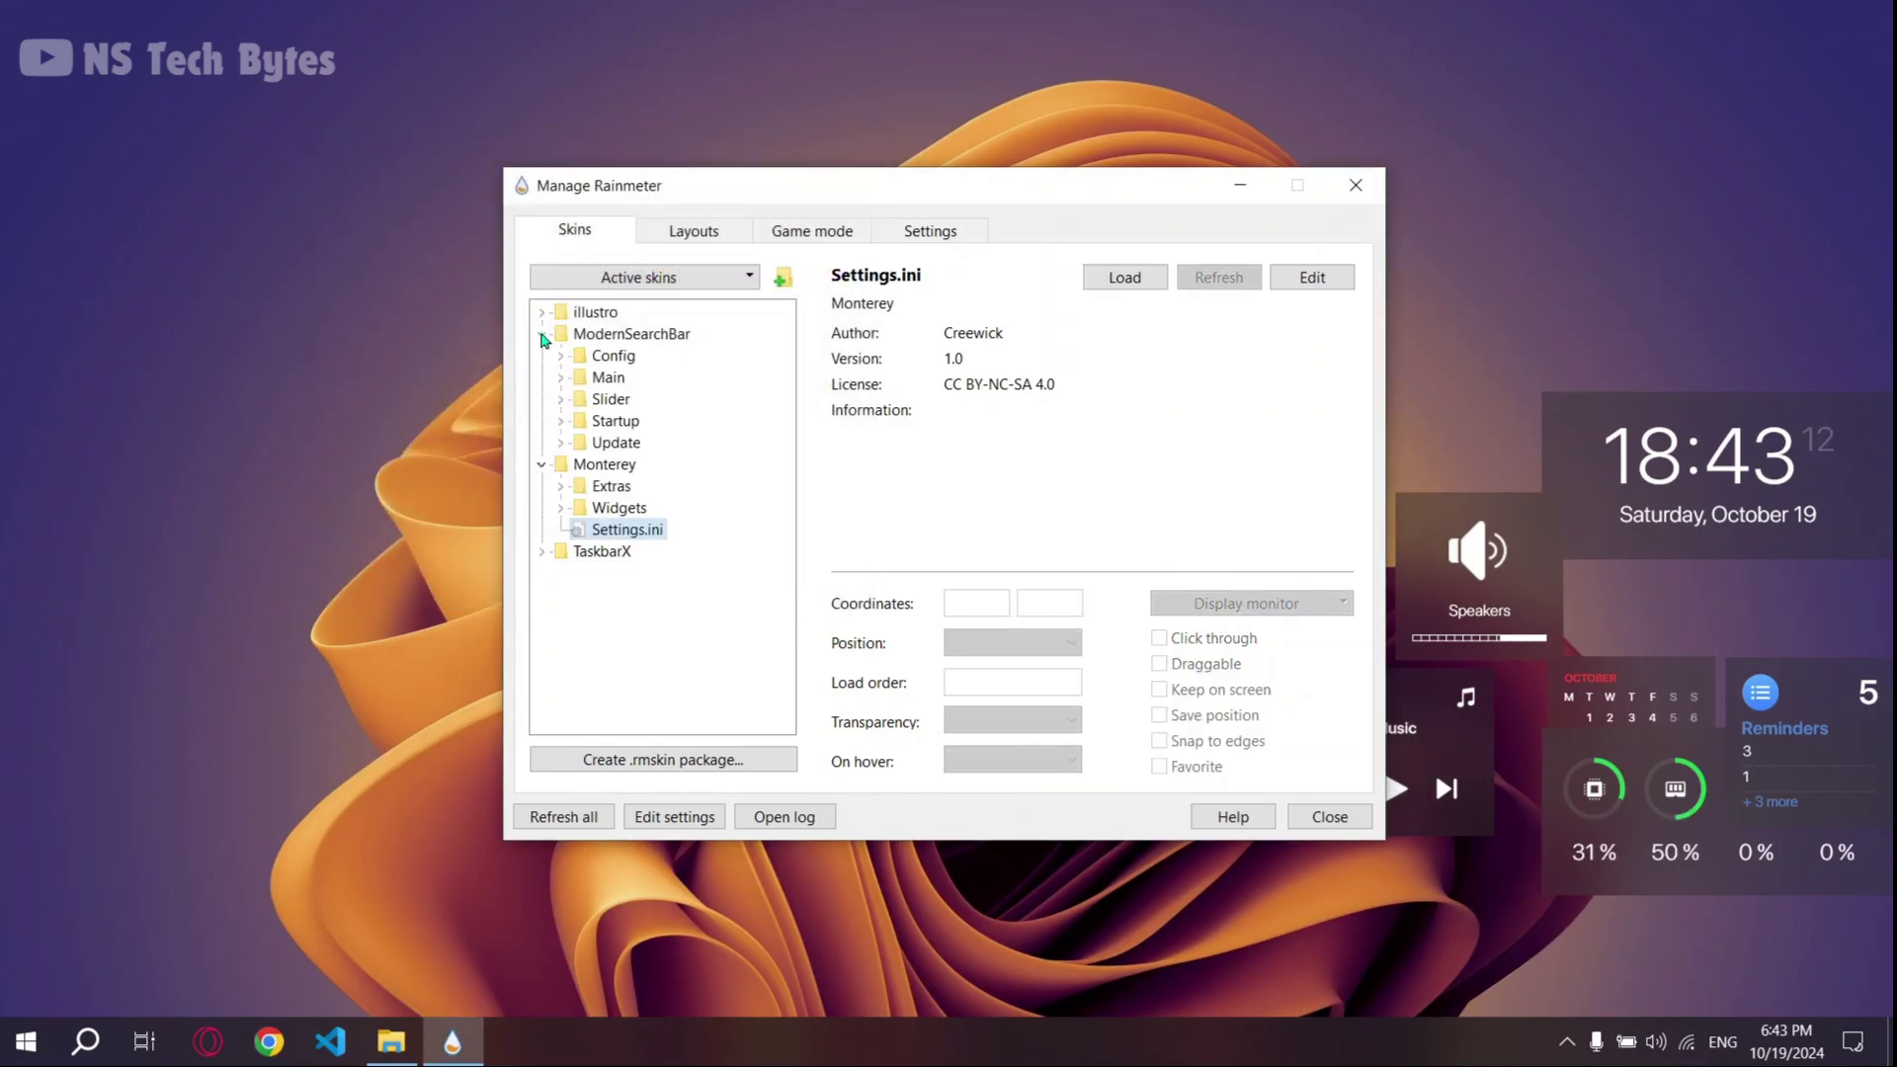
{"action": "left_click", "coordinate": [560, 378]}
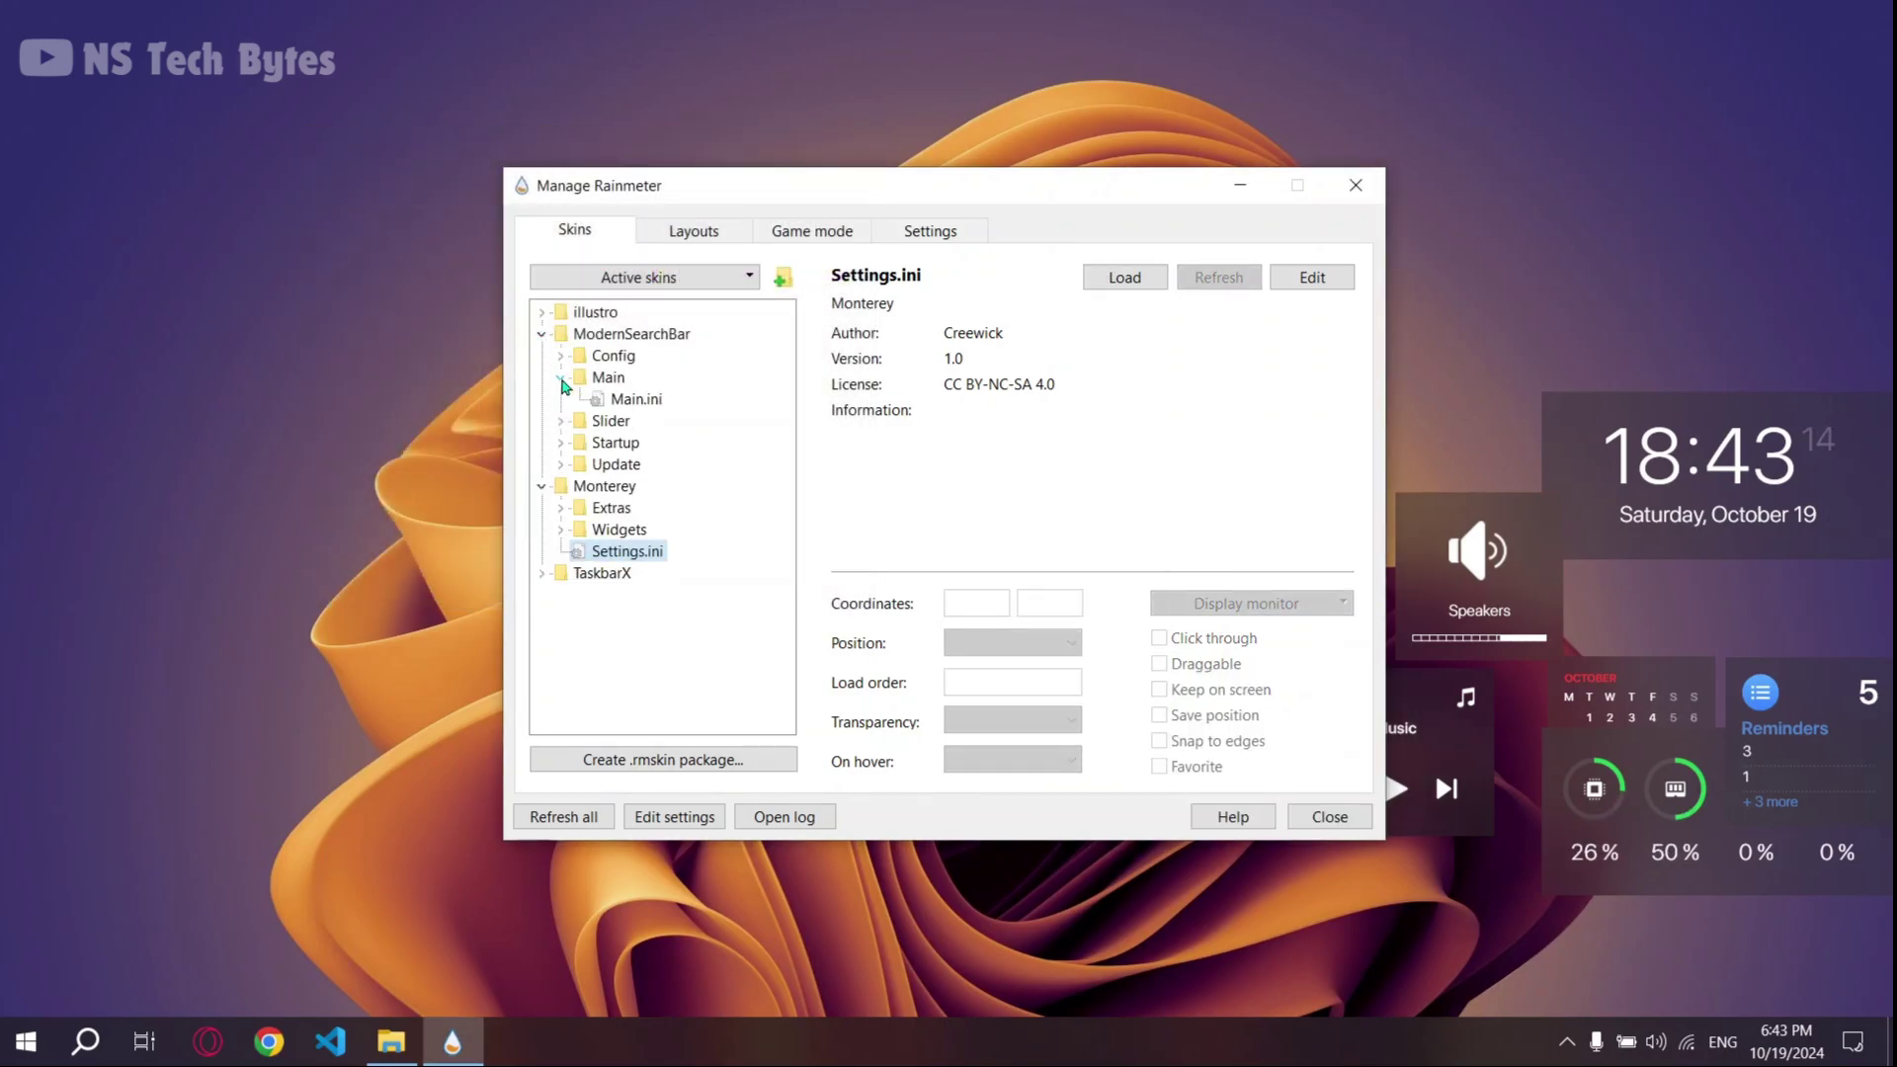
{"action": "left_click", "coordinate": [622, 399]}
{"action": "left_click", "coordinate": [1101, 280]}
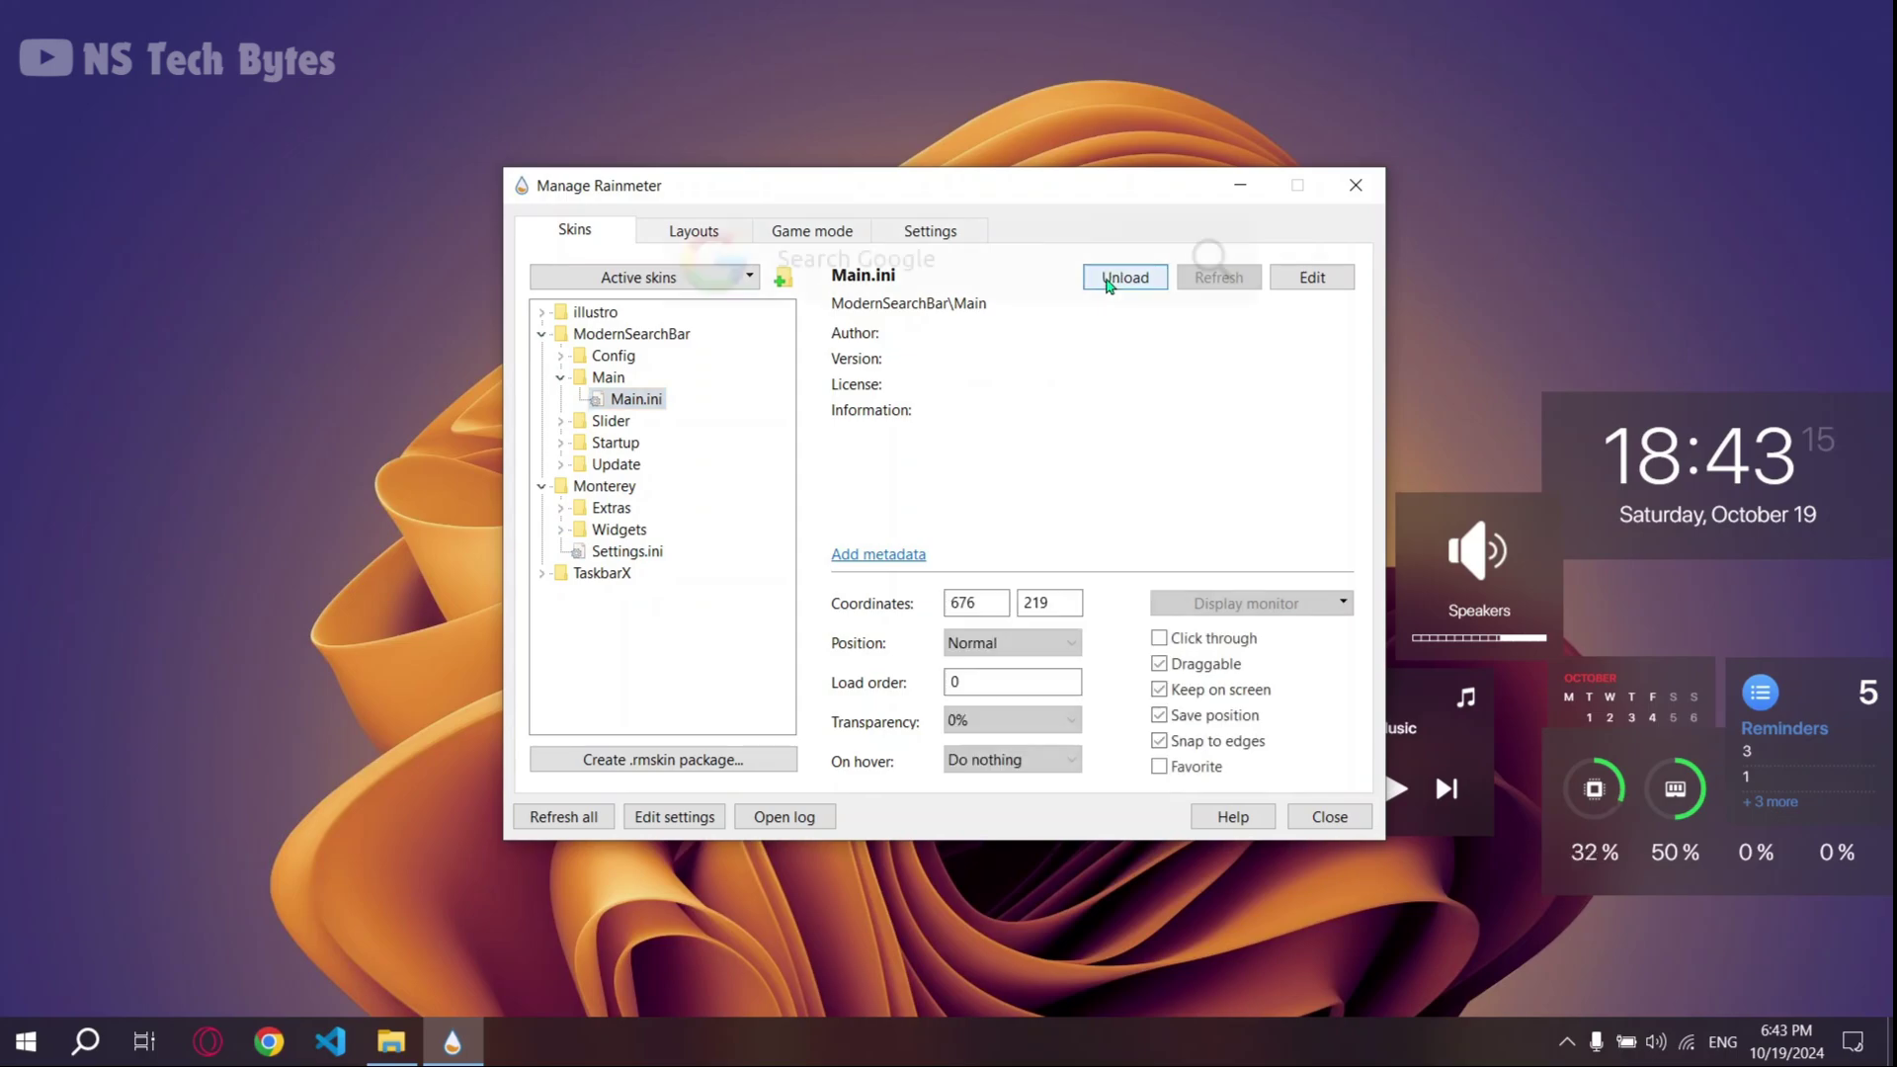
{"action": "left_click", "coordinate": [1240, 185]}
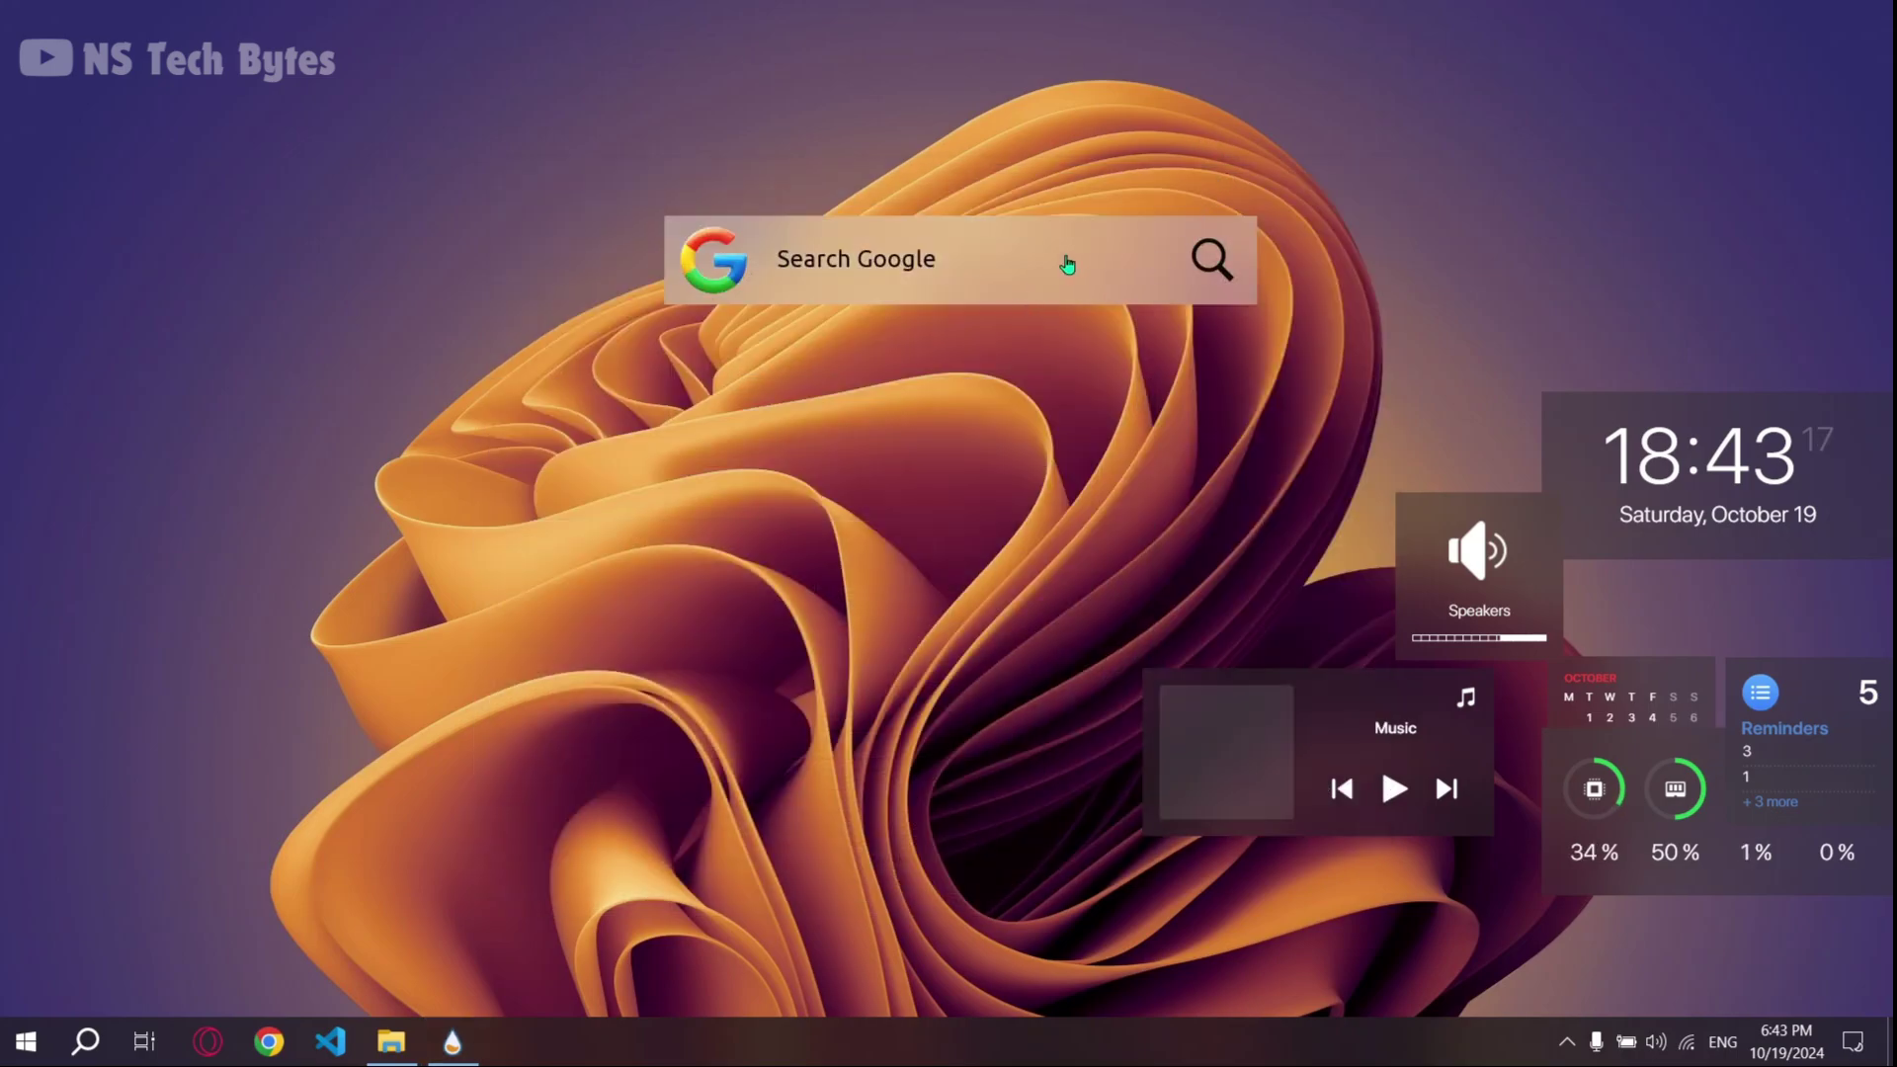
Step: Open the search bar's skin settings, move that window away from the desktop's corner, and set Skin Scale to 0.90
{"action": "right_click", "coordinate": [1064, 263]}
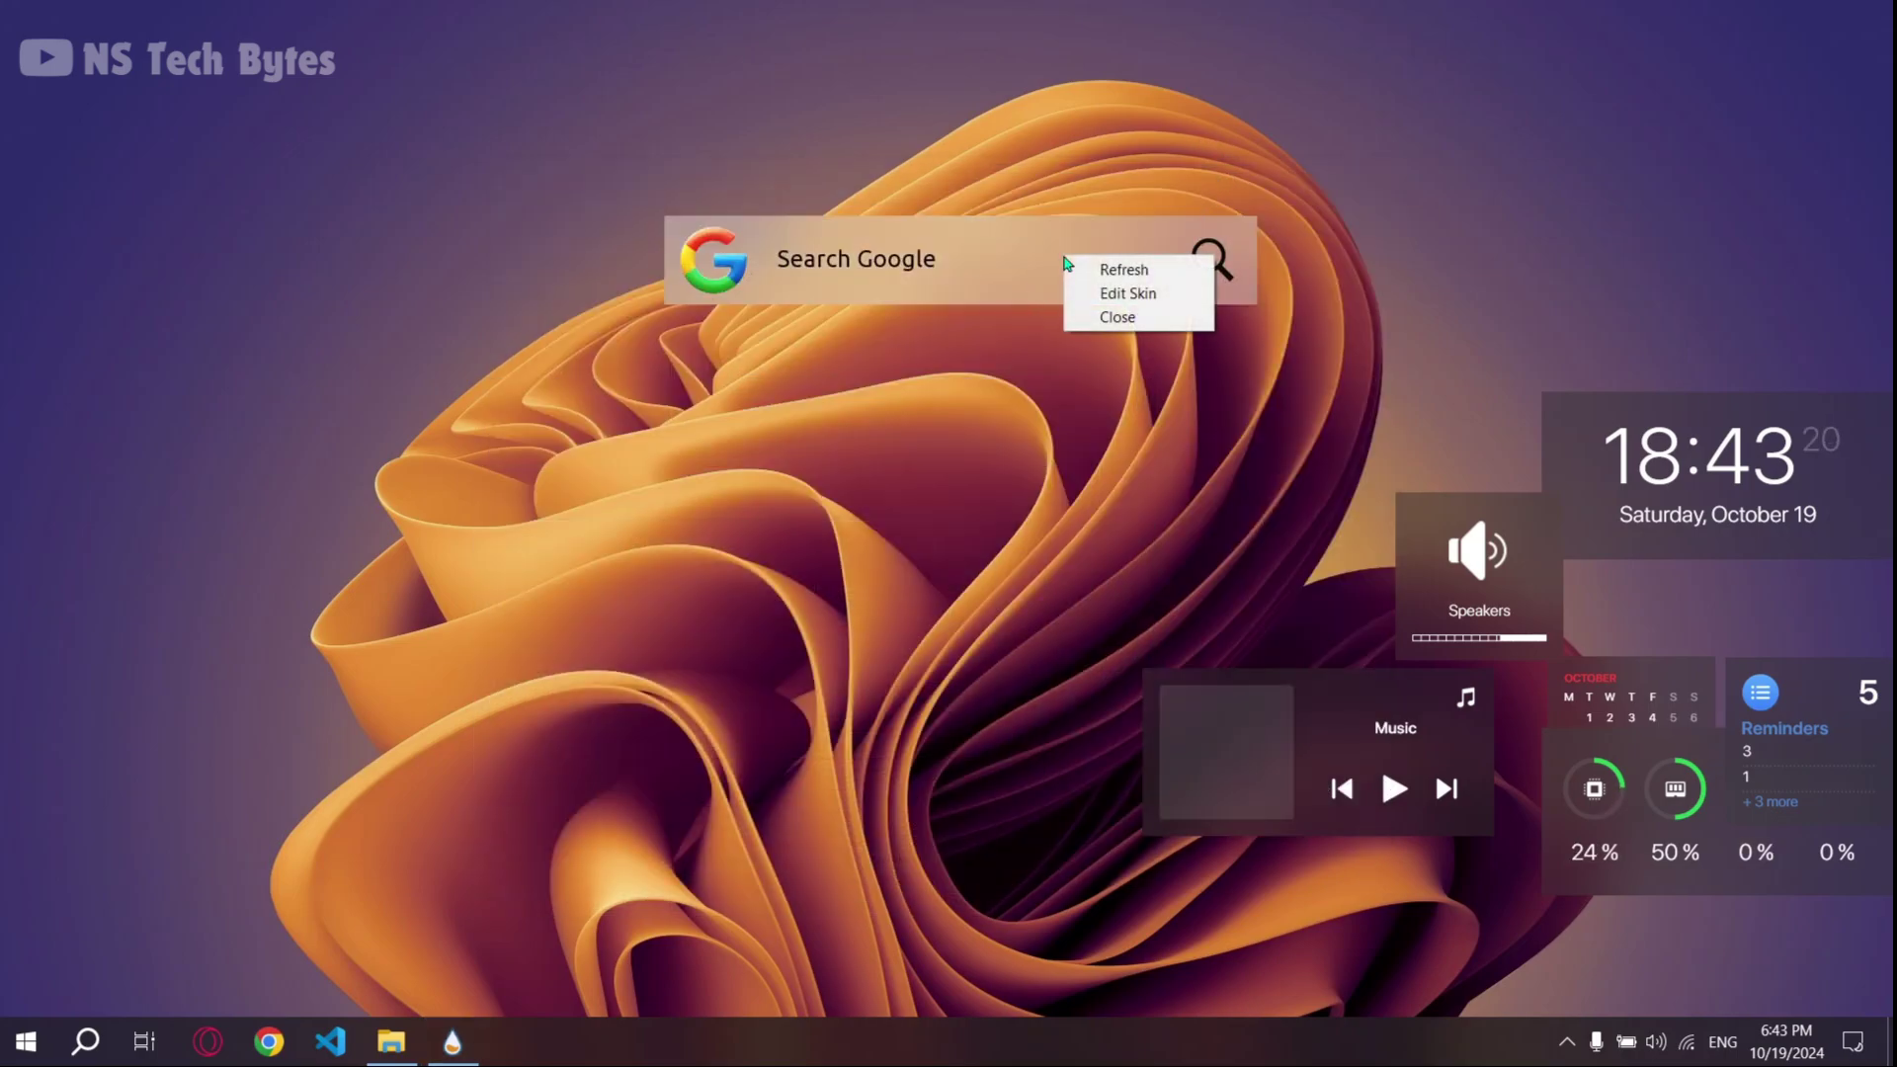
{"action": "left_click", "coordinate": [1092, 293]}
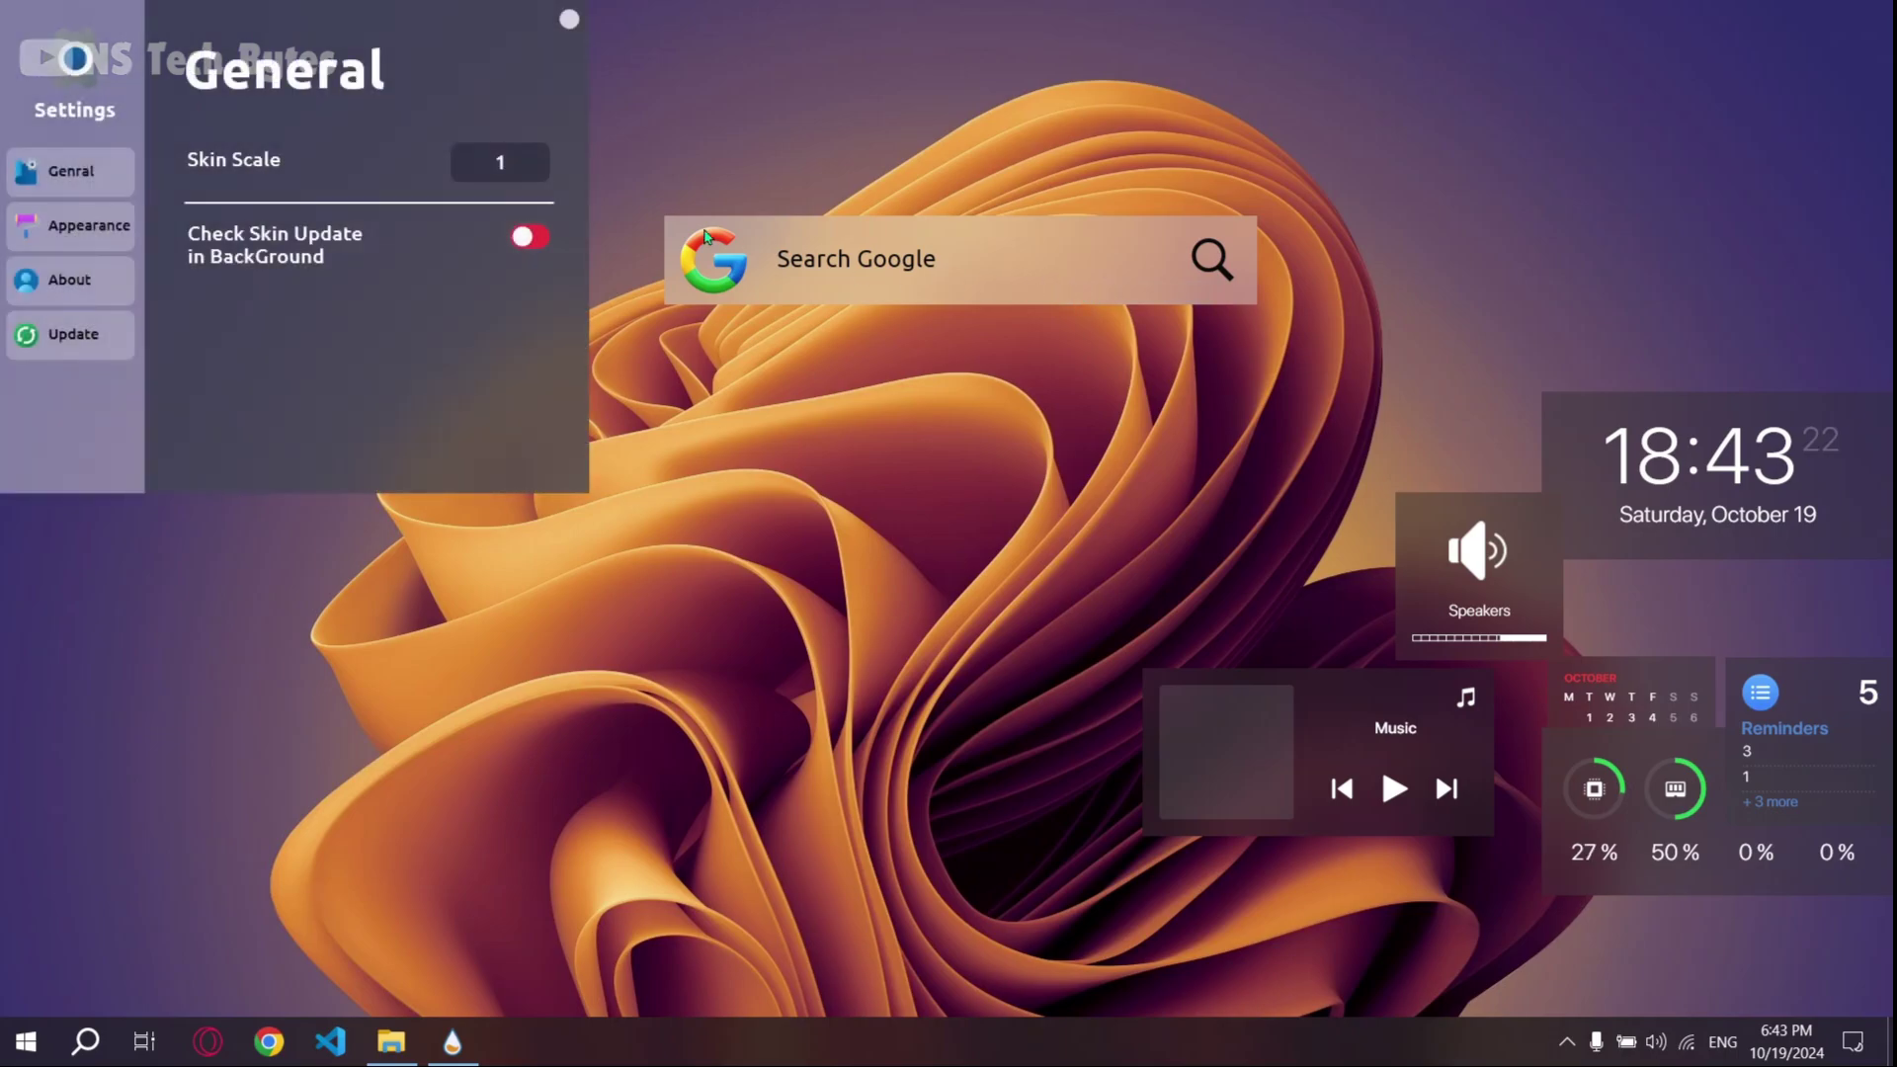
{"action": "left_click_drag", "start_coordinate": [365, 86], "coordinate": [478, 352]}
{"action": "left_click", "coordinate": [610, 427]}
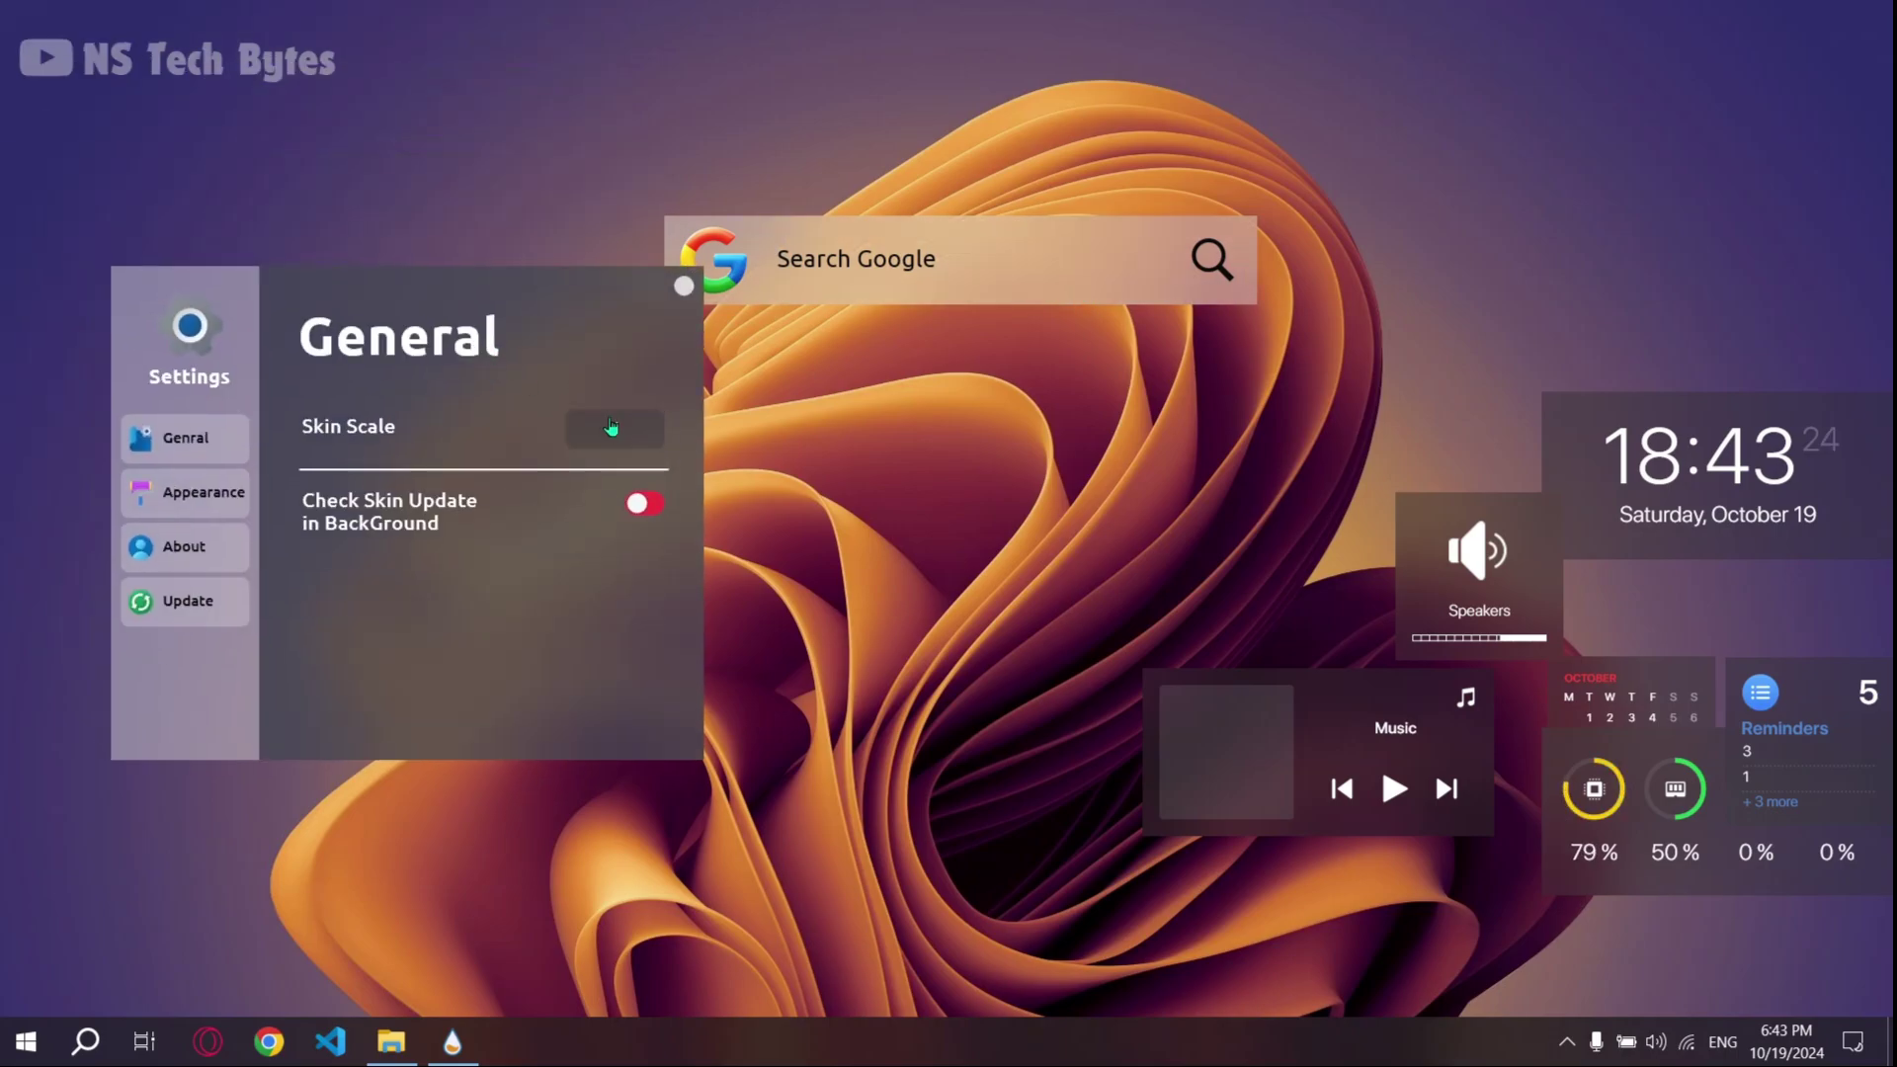
{"action": "type", "text": "0."}
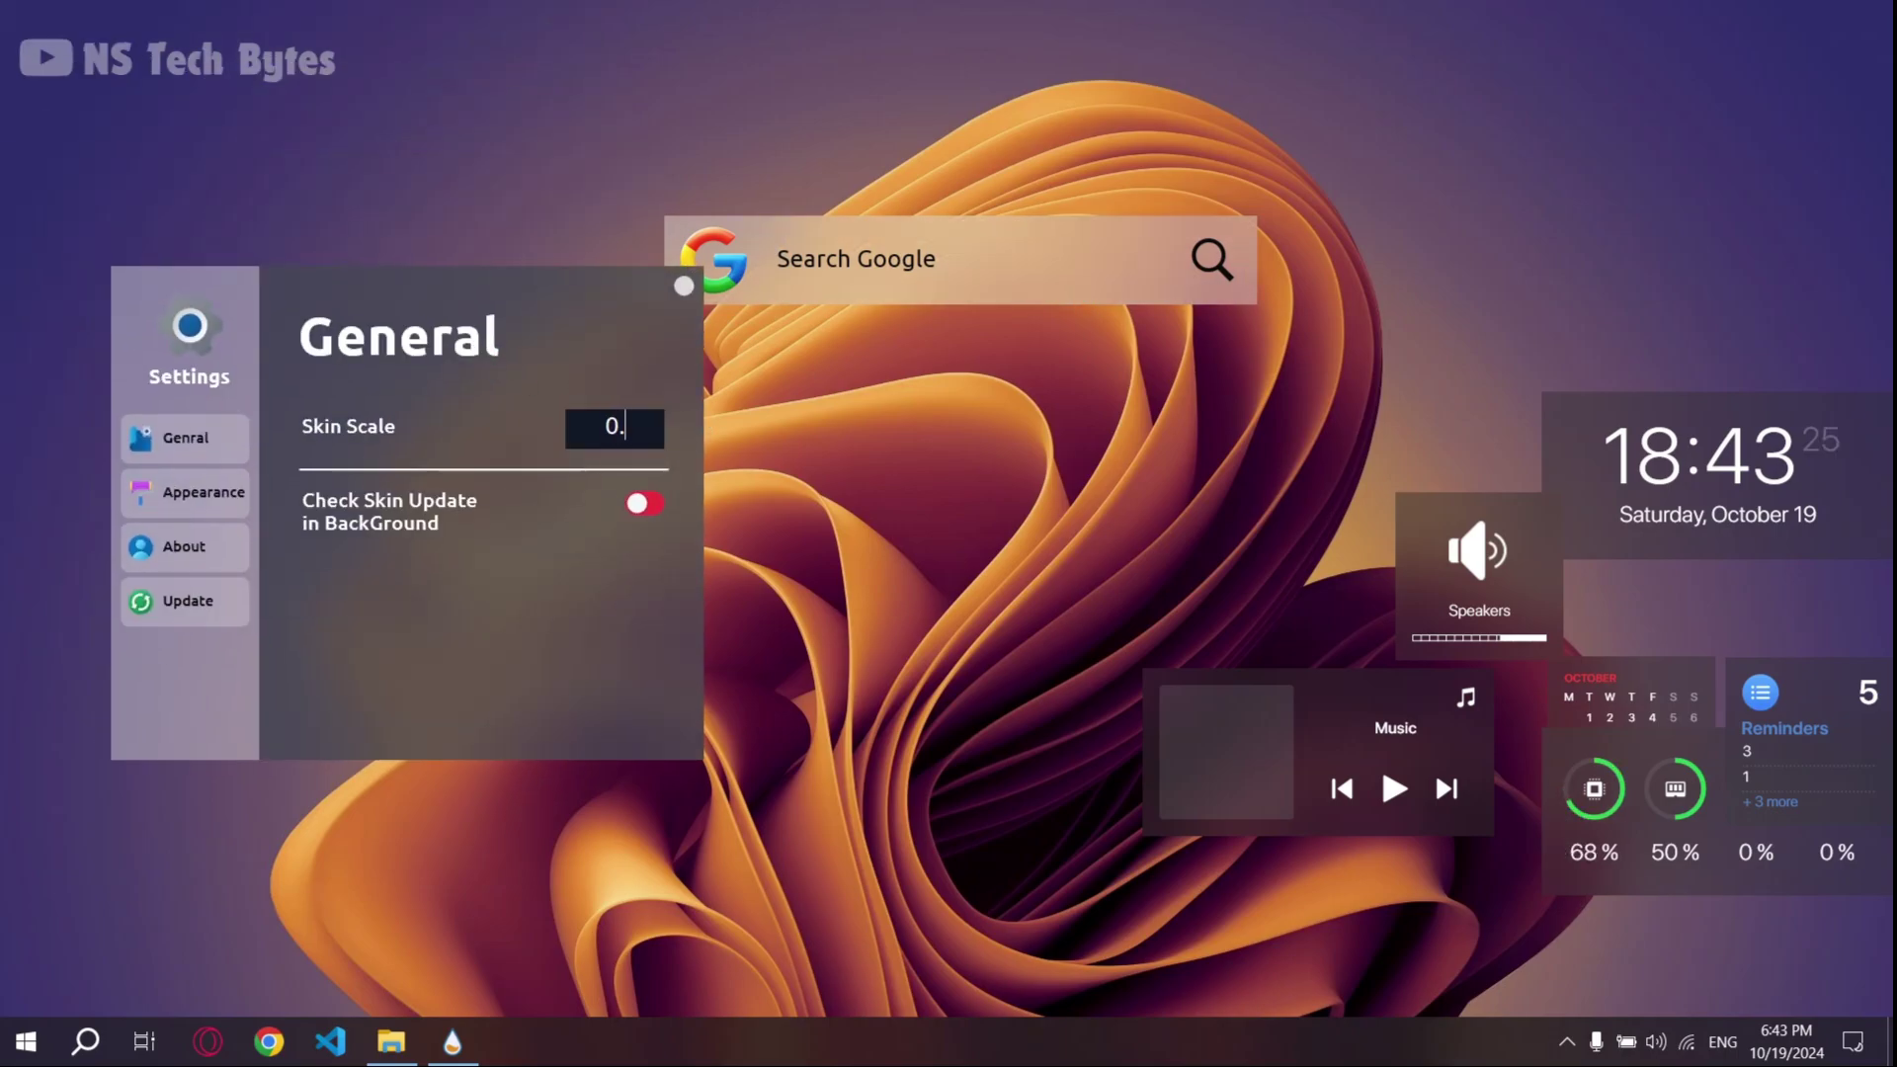
{"action": "type", "text": "90"}
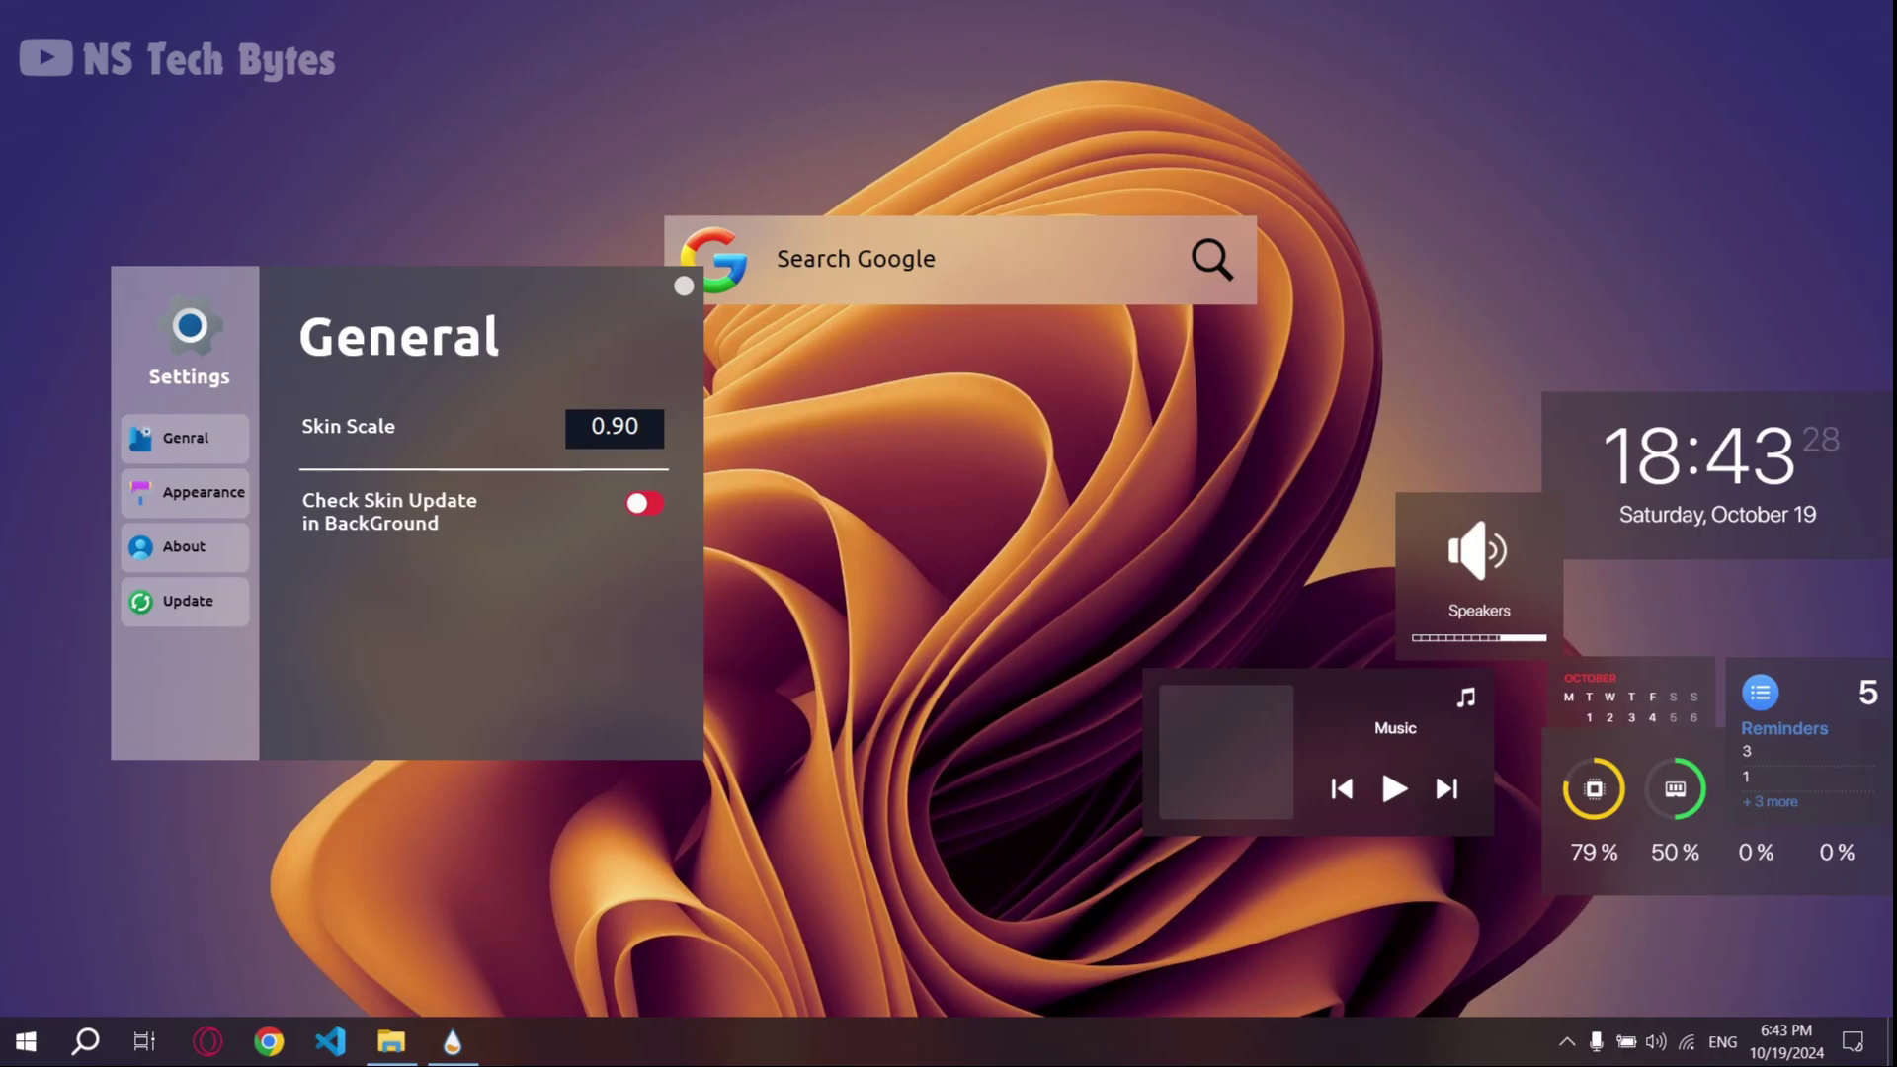
{"action": "key", "text": "Return"}
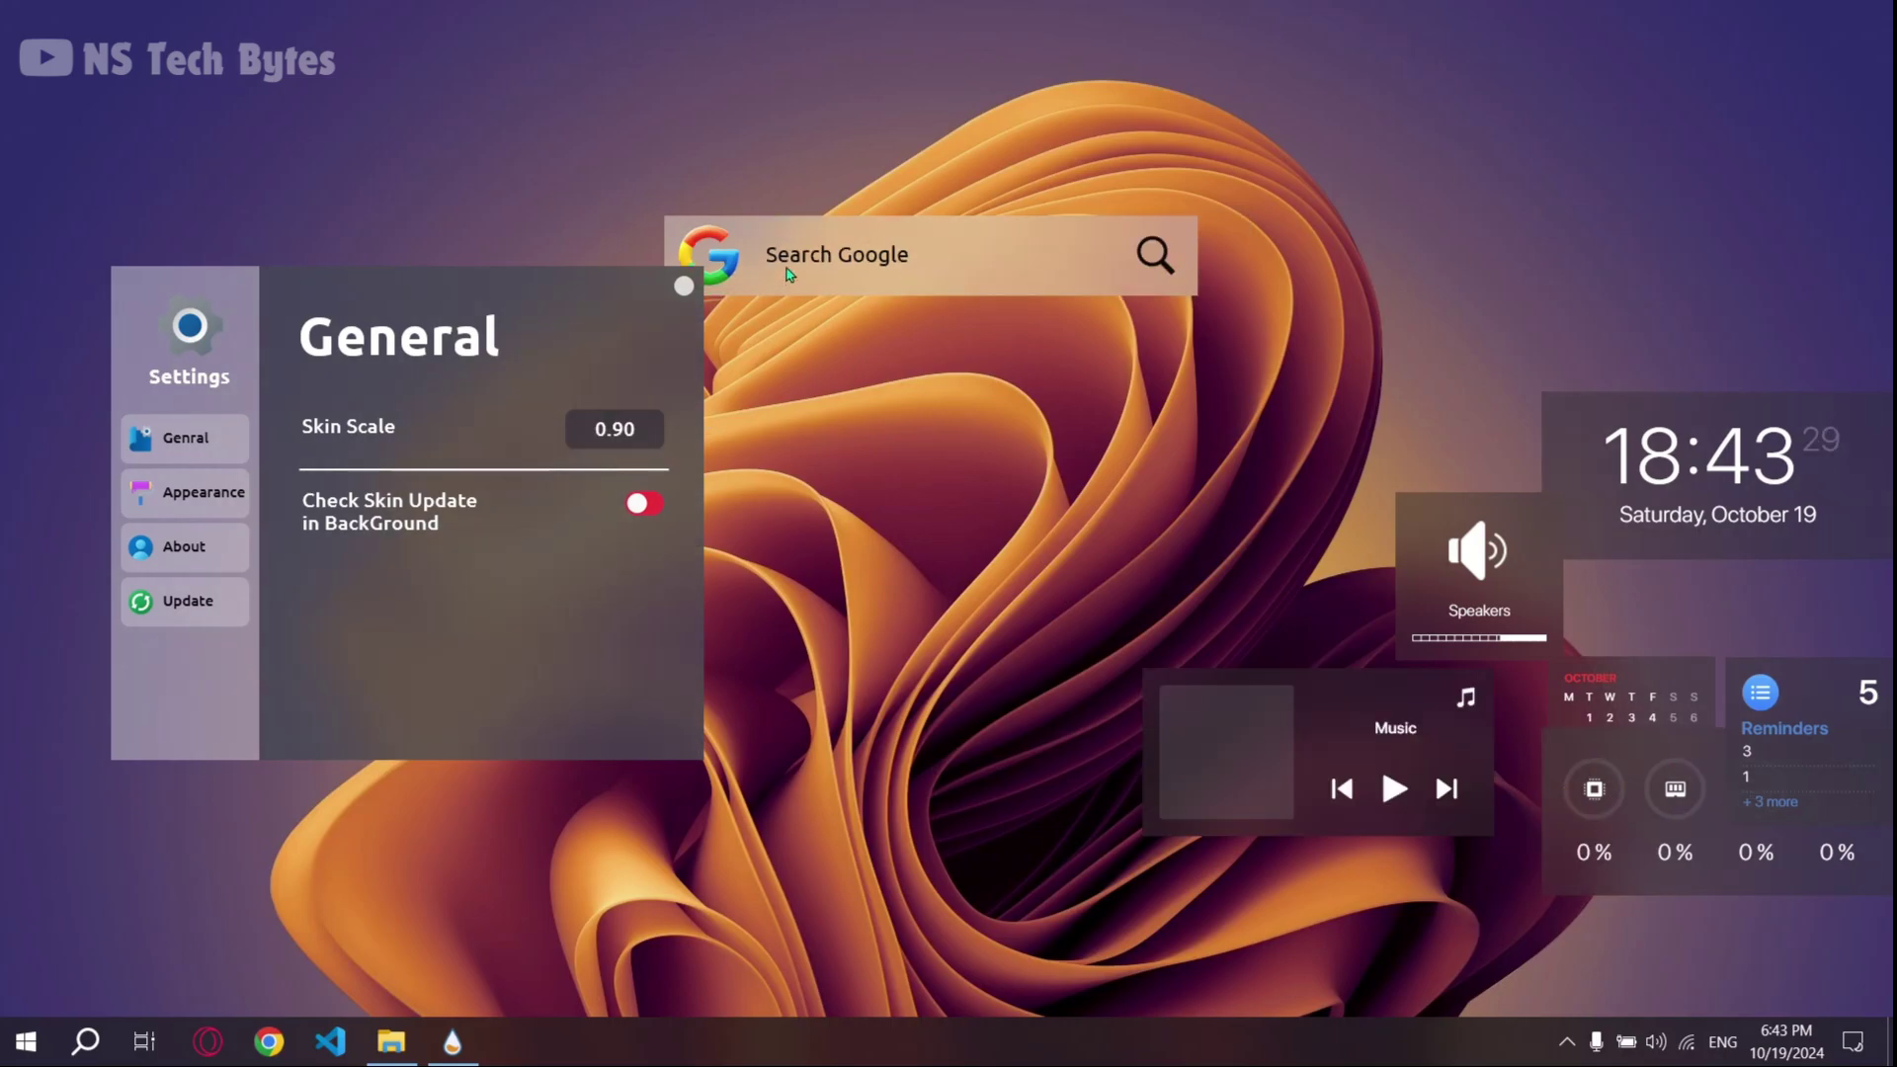
Step: Move the search bar above the clock near the desktop's right edge, and align the clock and Volume widgets side by side beneath it
{"action": "left_click_drag", "start_coordinate": [846, 255], "coordinate": [1633, 289]}
{"action": "left_click_drag", "start_coordinate": [1731, 481], "coordinate": [1737, 437]}
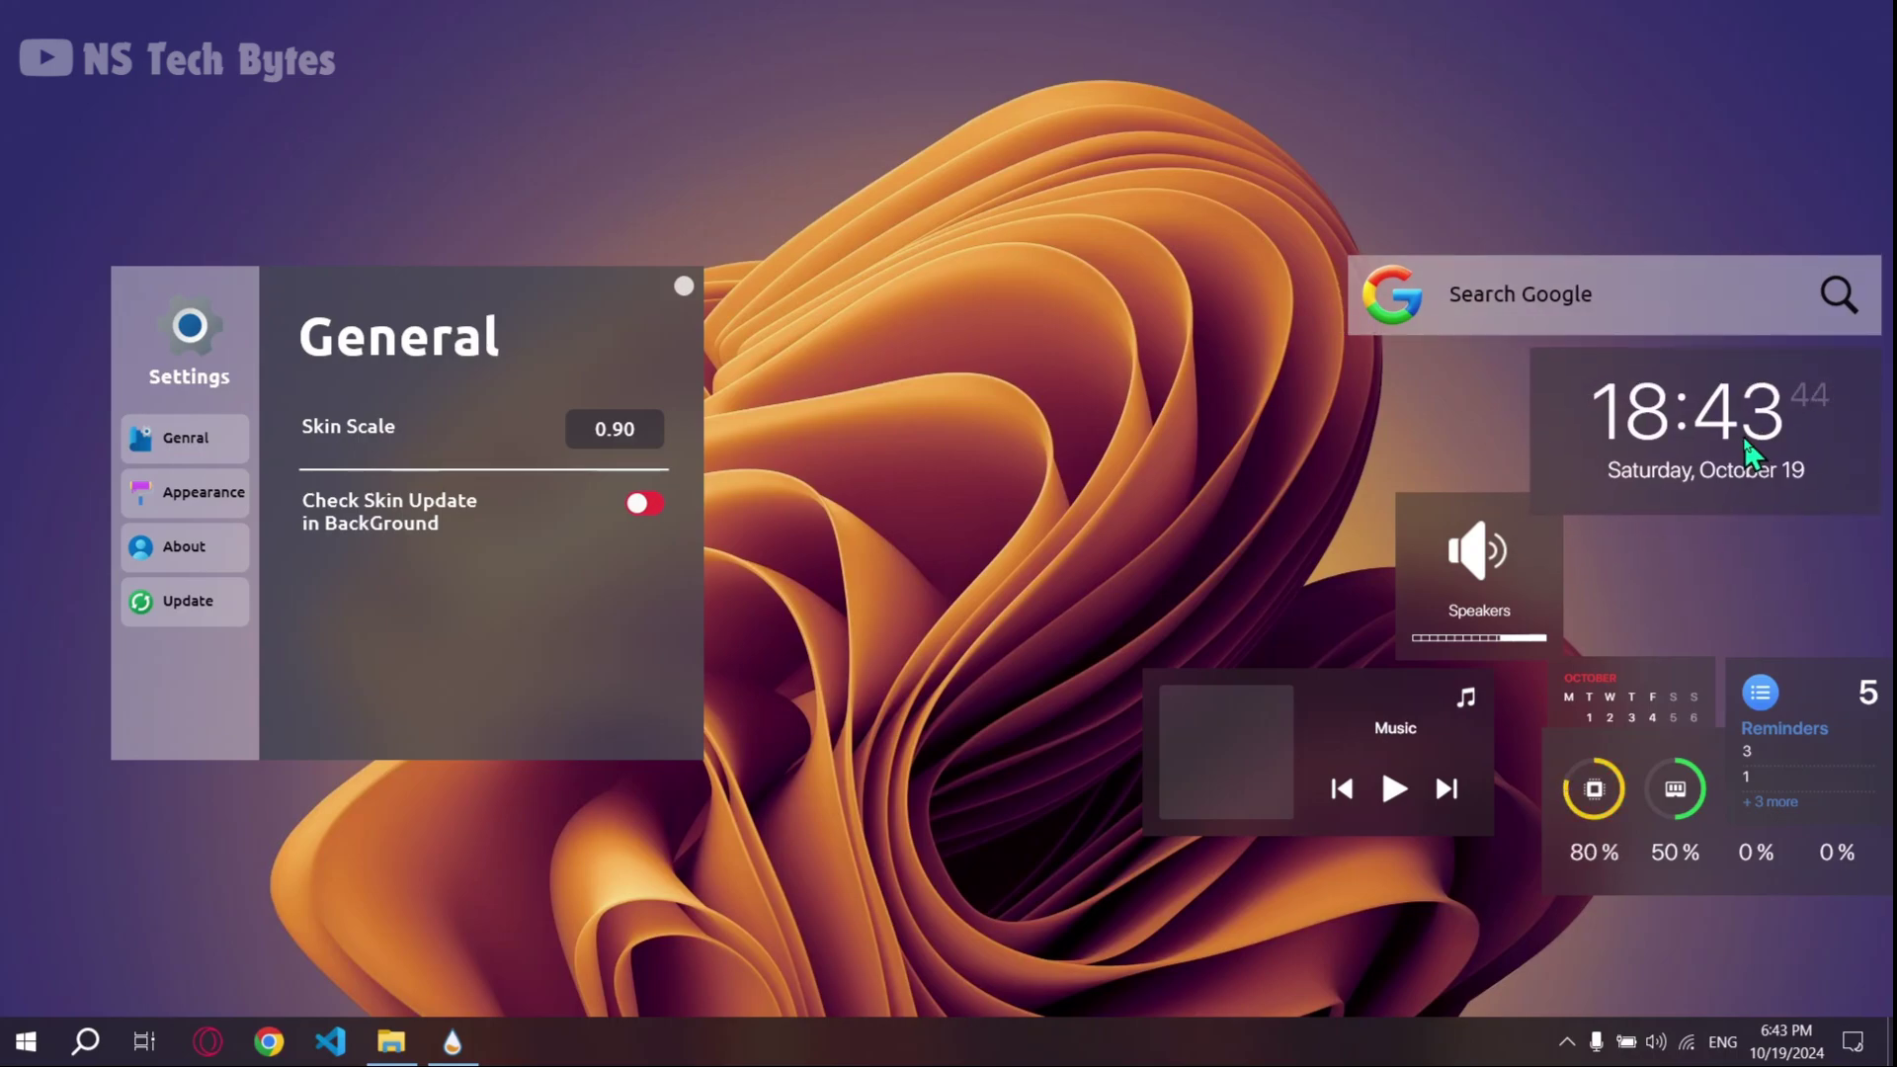
{"action": "left_click_drag", "start_coordinate": [1521, 618], "coordinate": [1460, 464]}
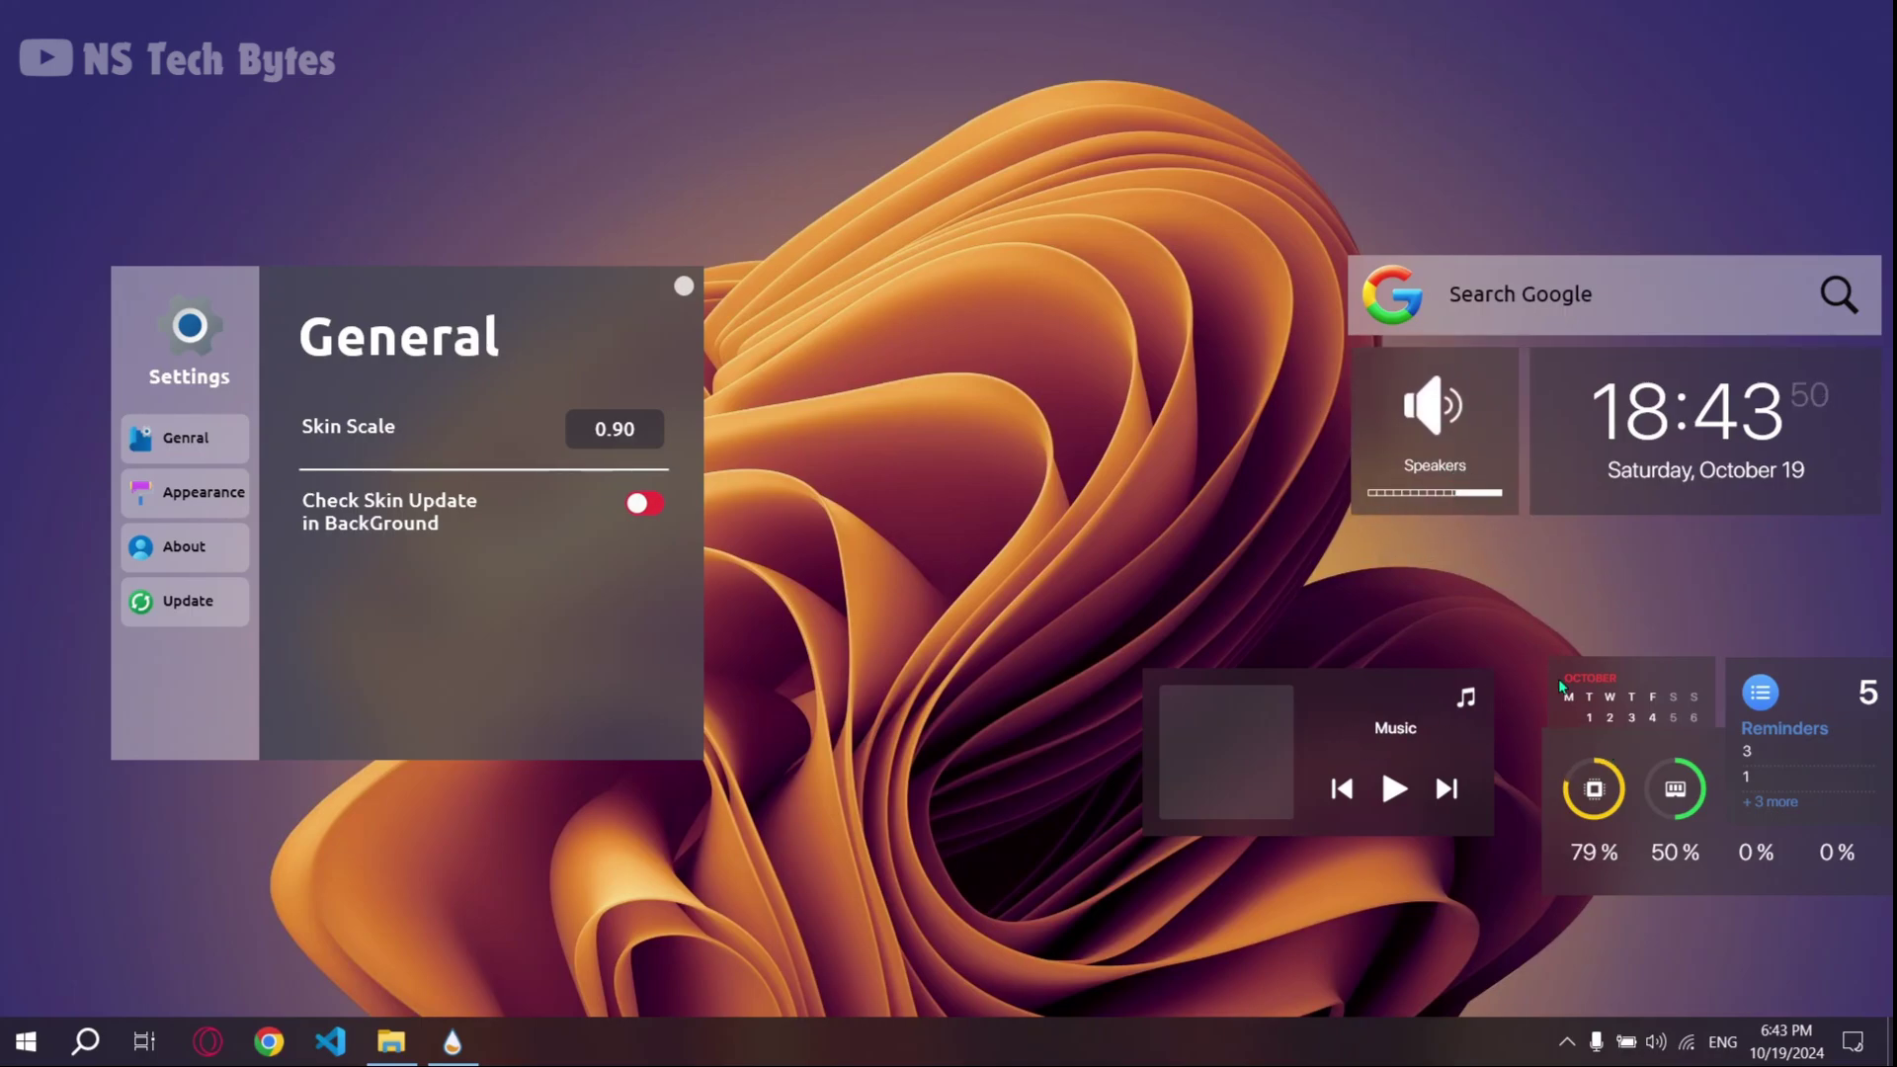
Step: Align the Monitoring and Reminders widgets side by side under the Volume and clock row, and move the calendar below Reminders
{"action": "left_click_drag", "start_coordinate": [1668, 813], "coordinate": [1355, 692]}
{"action": "left_click_drag", "start_coordinate": [1829, 720], "coordinate": [1817, 591]}
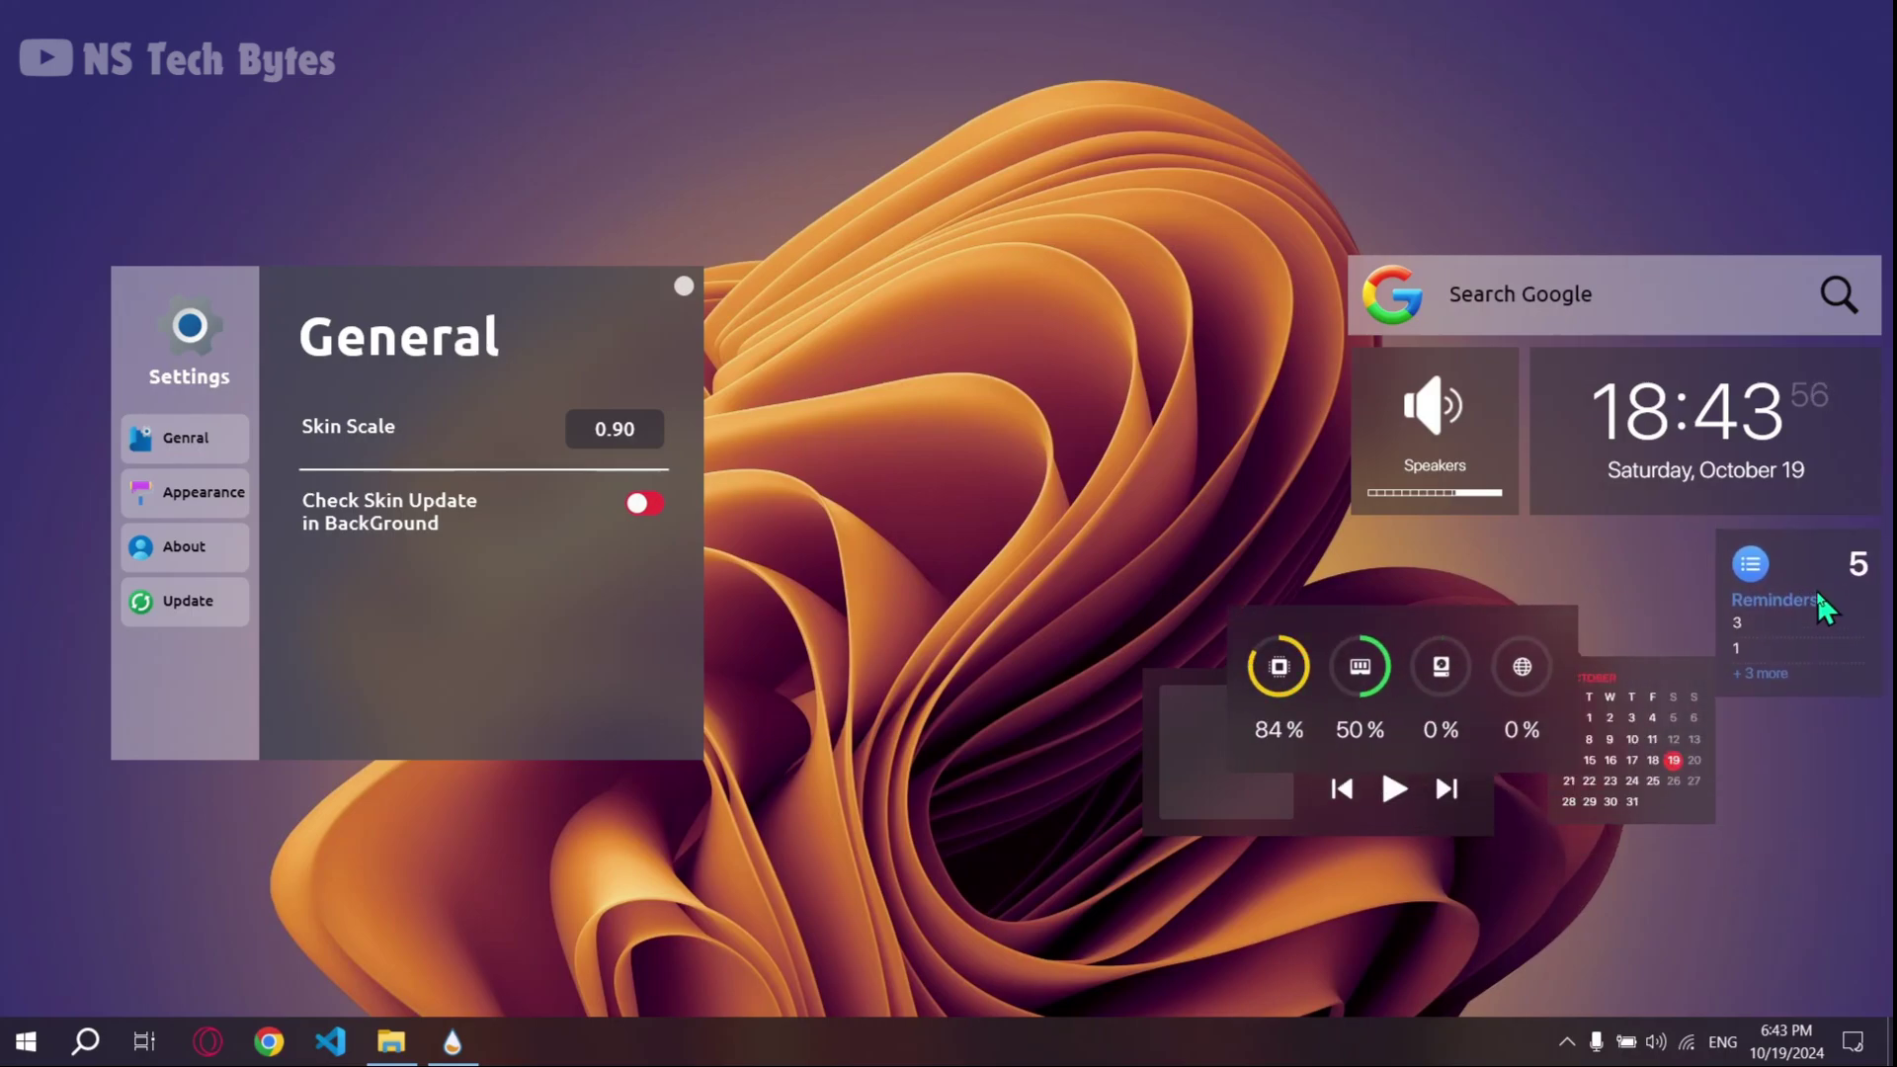
{"action": "left_click_drag", "start_coordinate": [1377, 689], "coordinate": [1490, 620]}
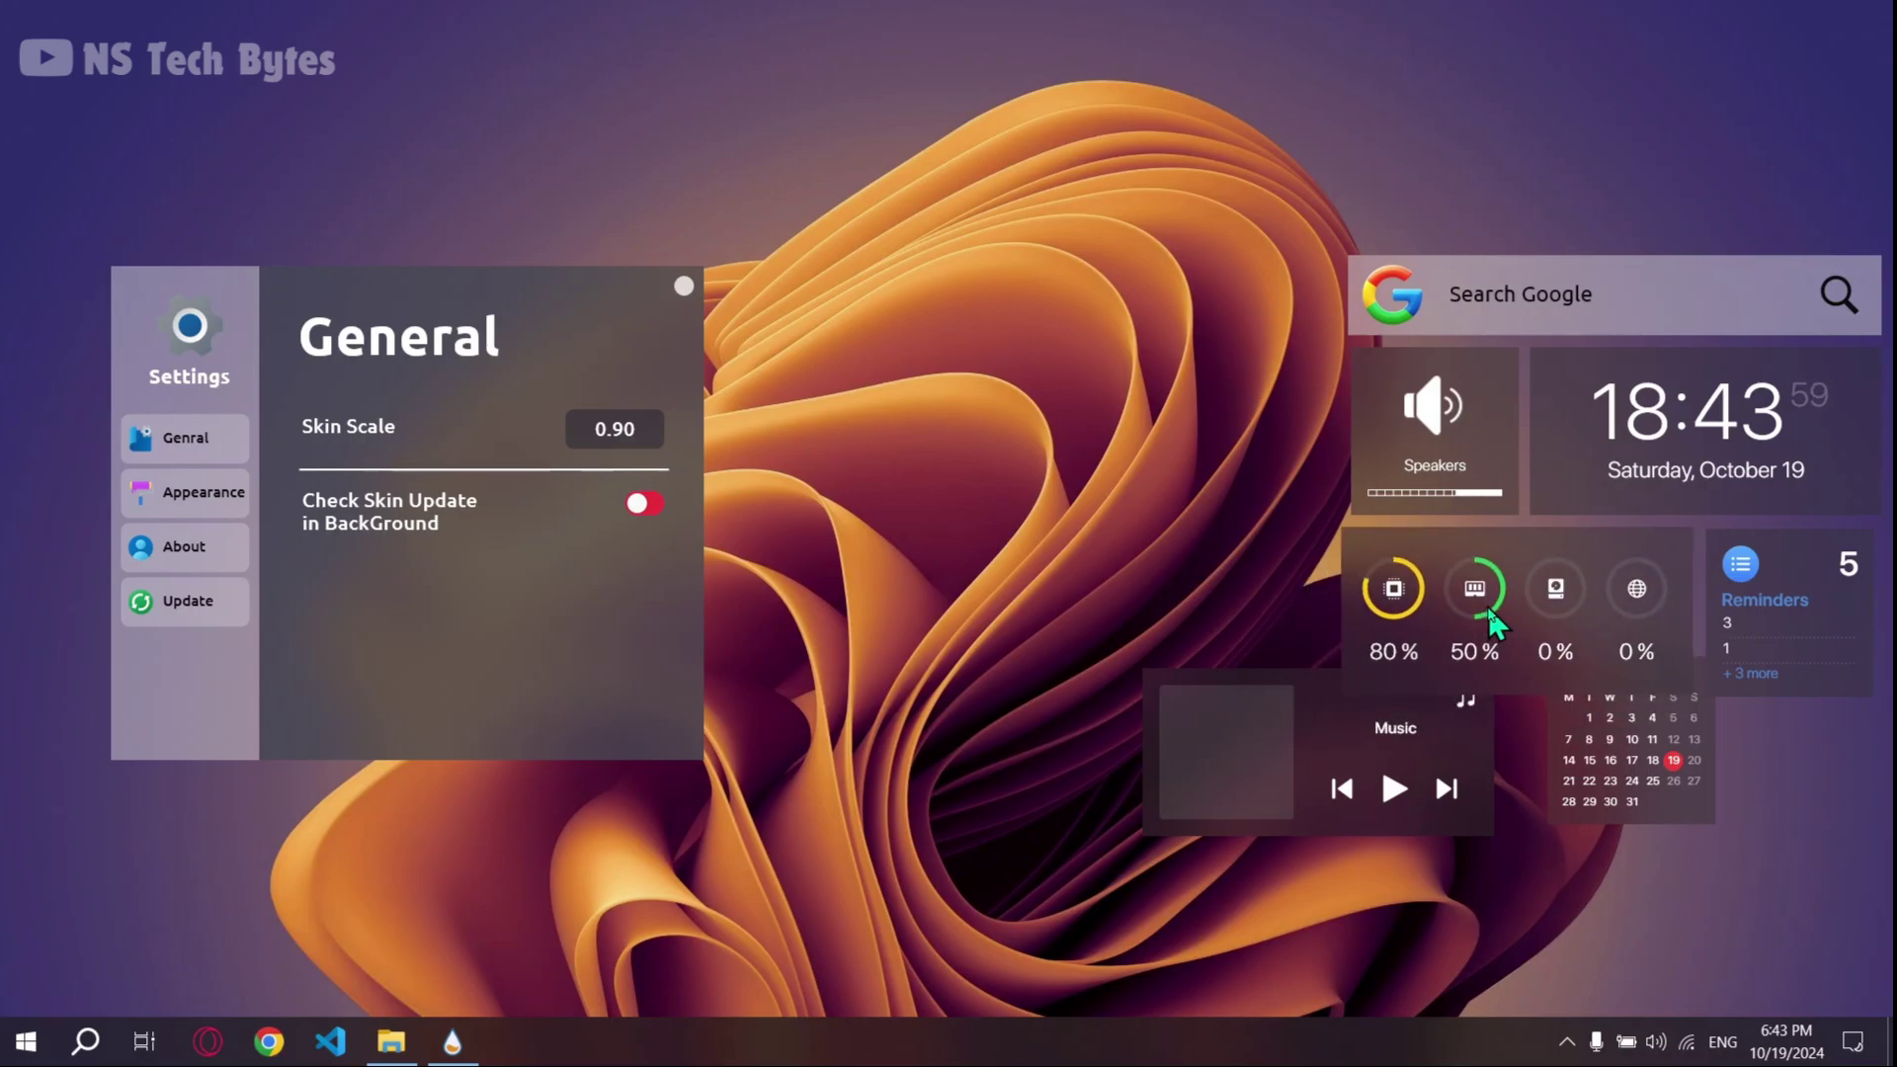
{"action": "left_click_drag", "start_coordinate": [1611, 736], "coordinate": [1721, 803]}
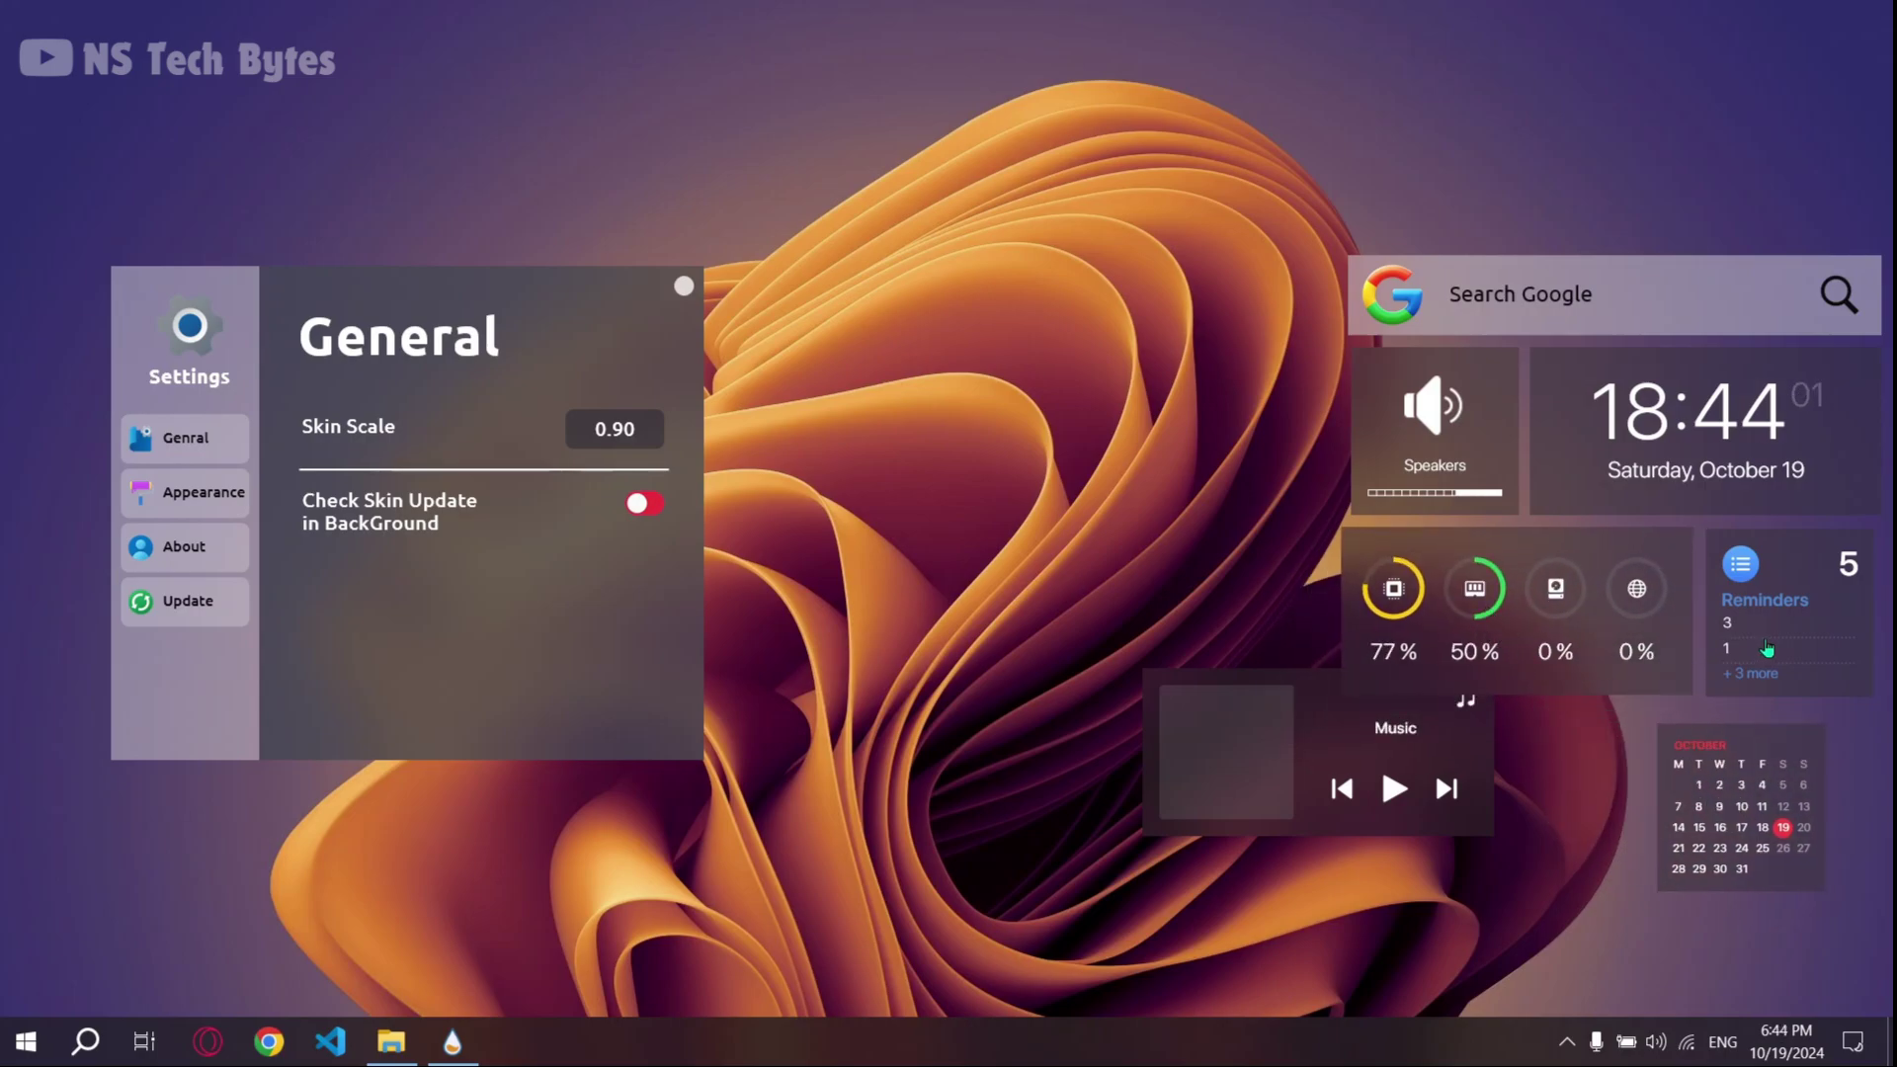
{"action": "left_click_drag", "start_coordinate": [1770, 652], "coordinate": [1775, 654]}
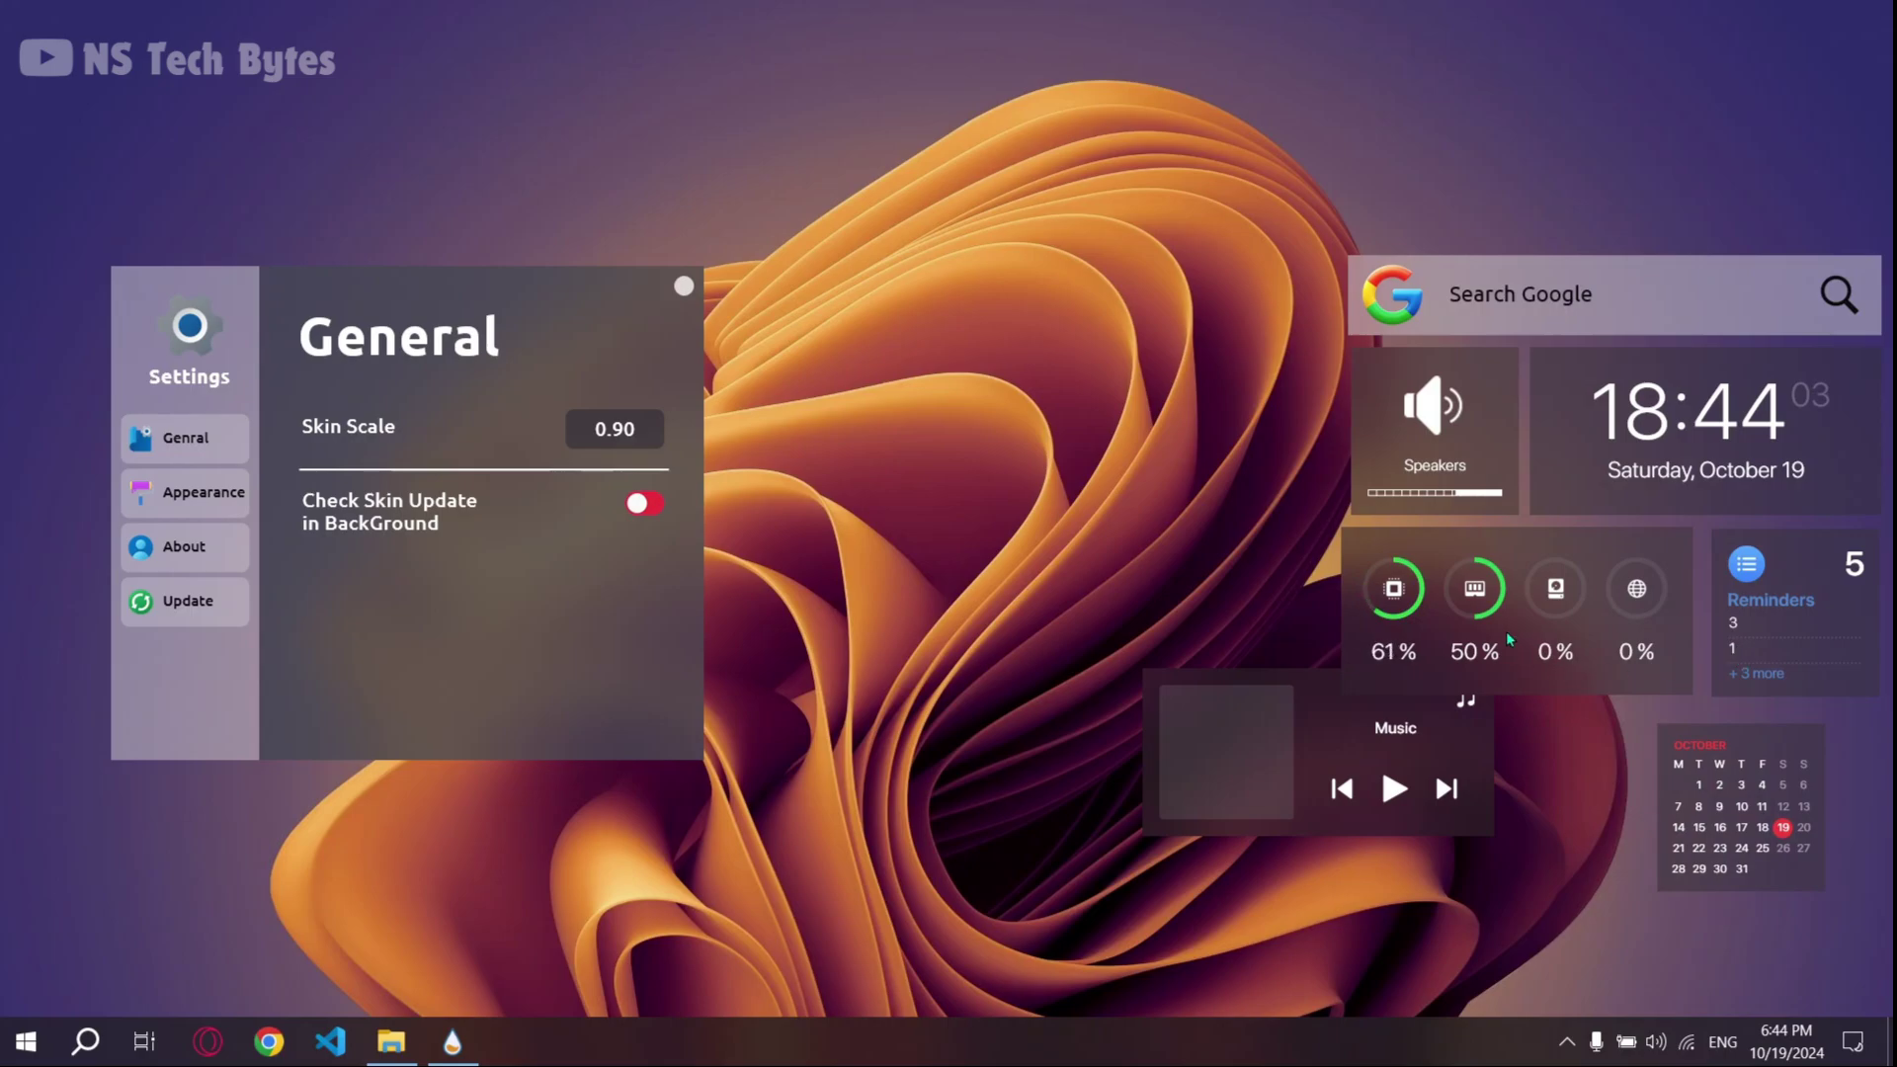
{"action": "left_click_drag", "start_coordinate": [1508, 647], "coordinate": [1516, 648]}
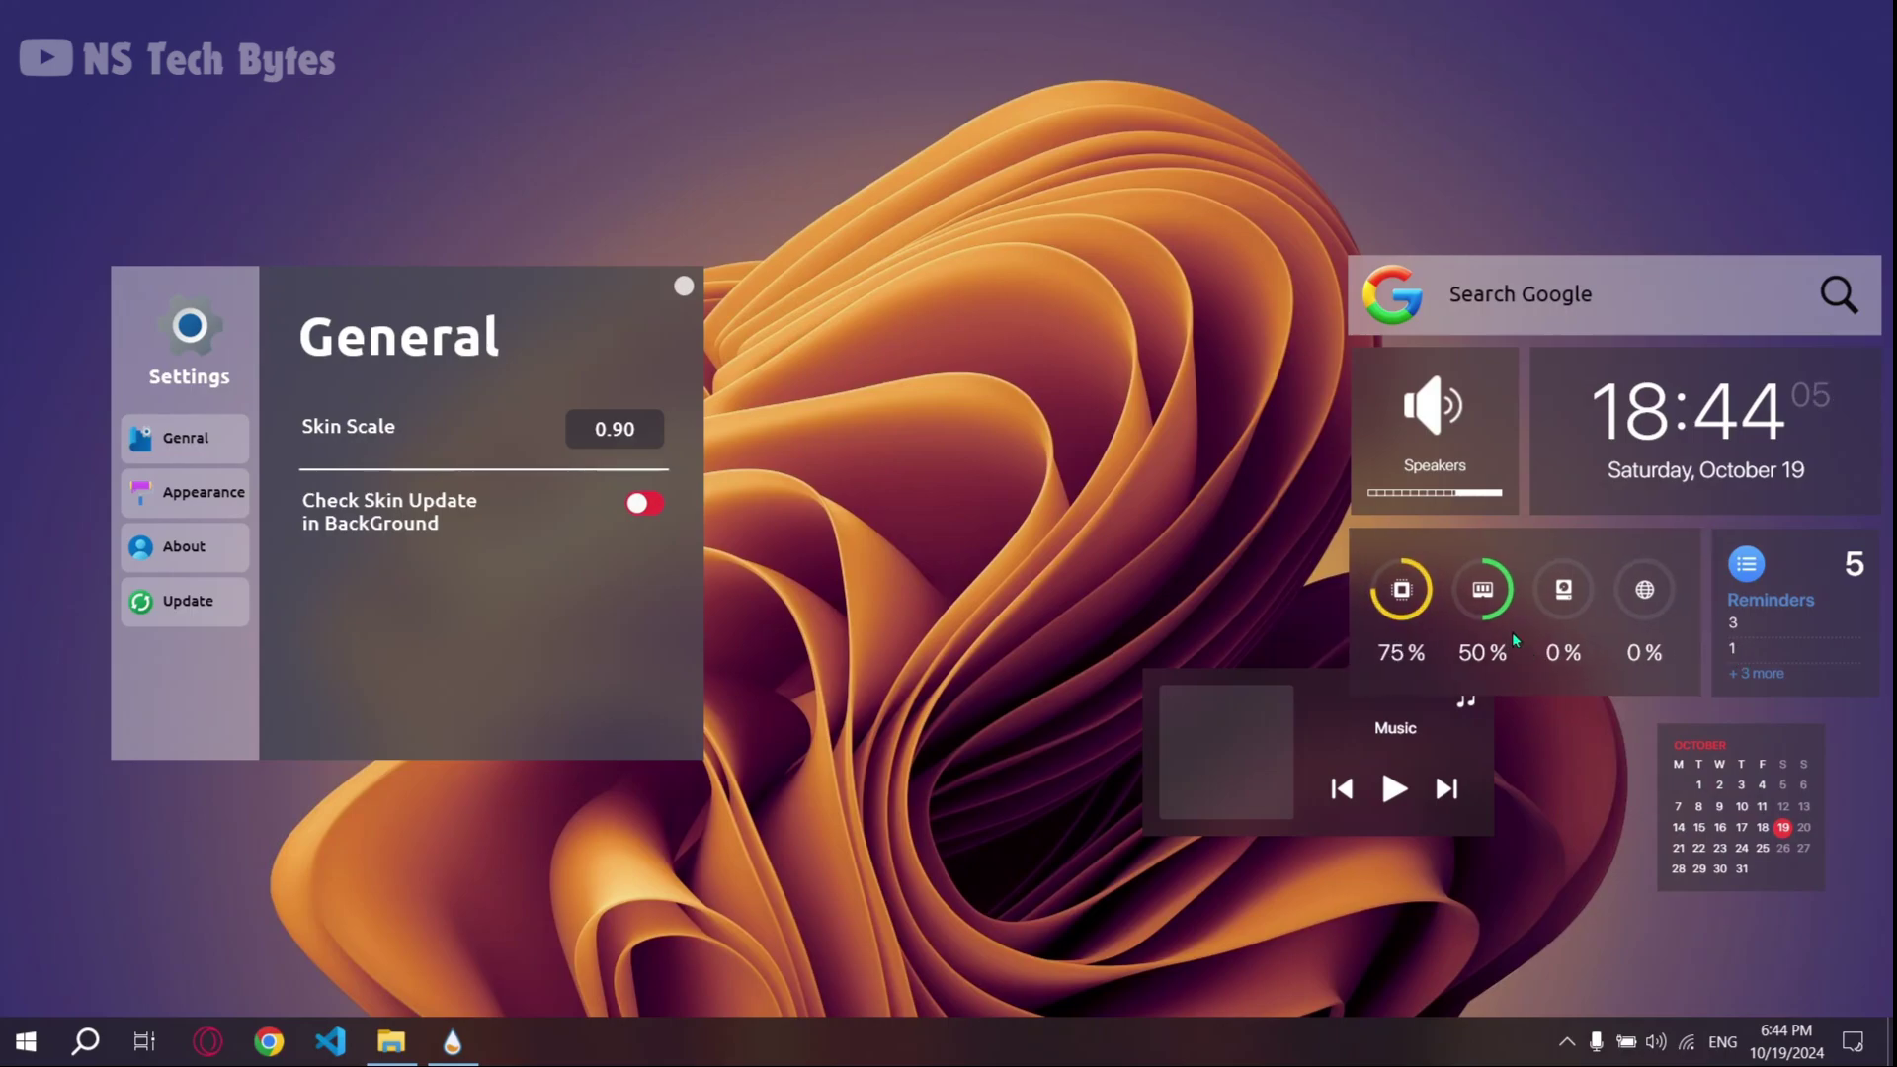
Step: Place the Music widget beneath Reminders and the calendar beside it under the Monitoring widget, keeping the row within the search bar's width
{"action": "left_click_drag", "start_coordinate": [1268, 720], "coordinate": [1399, 795]}
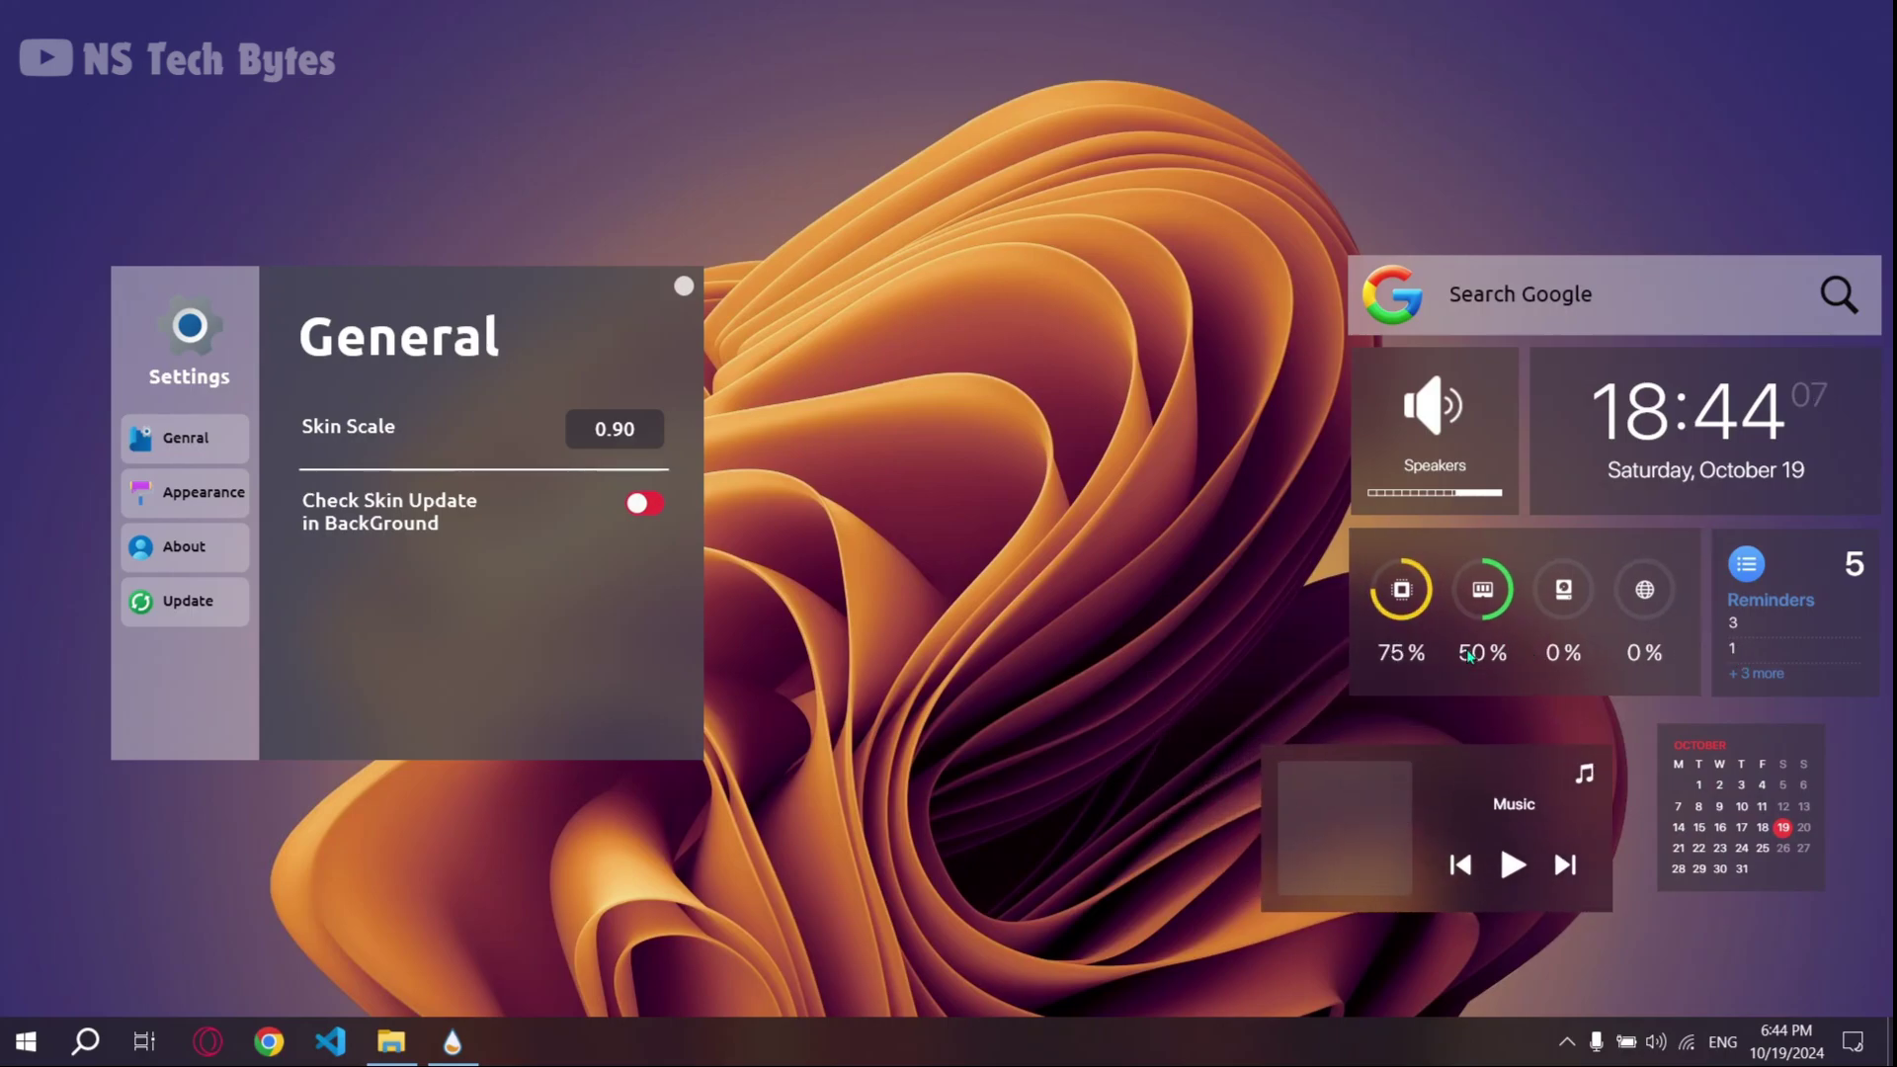
{"action": "left_click_drag", "start_coordinate": [1469, 658], "coordinate": [1469, 664]}
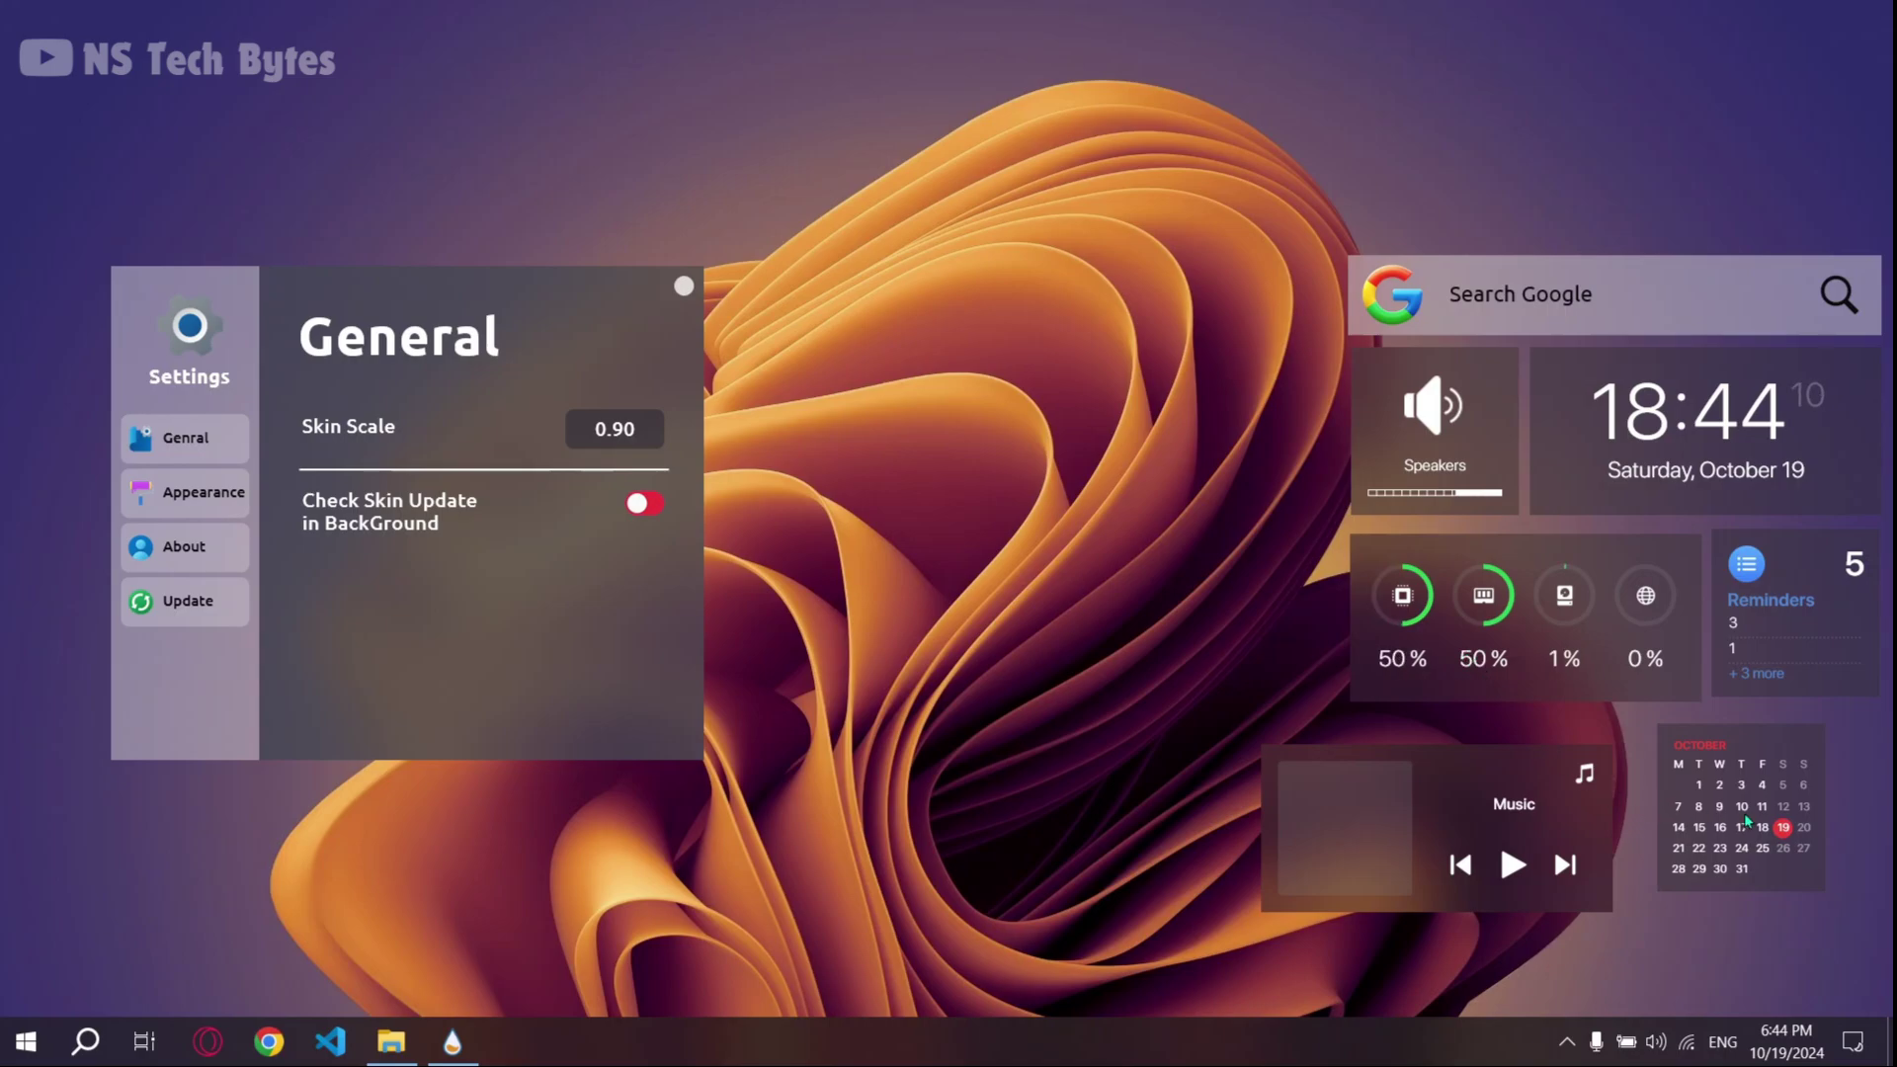
{"action": "left_click_drag", "start_coordinate": [1736, 829], "coordinate": [1173, 820]}
{"action": "left_click_drag", "start_coordinate": [1408, 822], "coordinate": [1669, 797]}
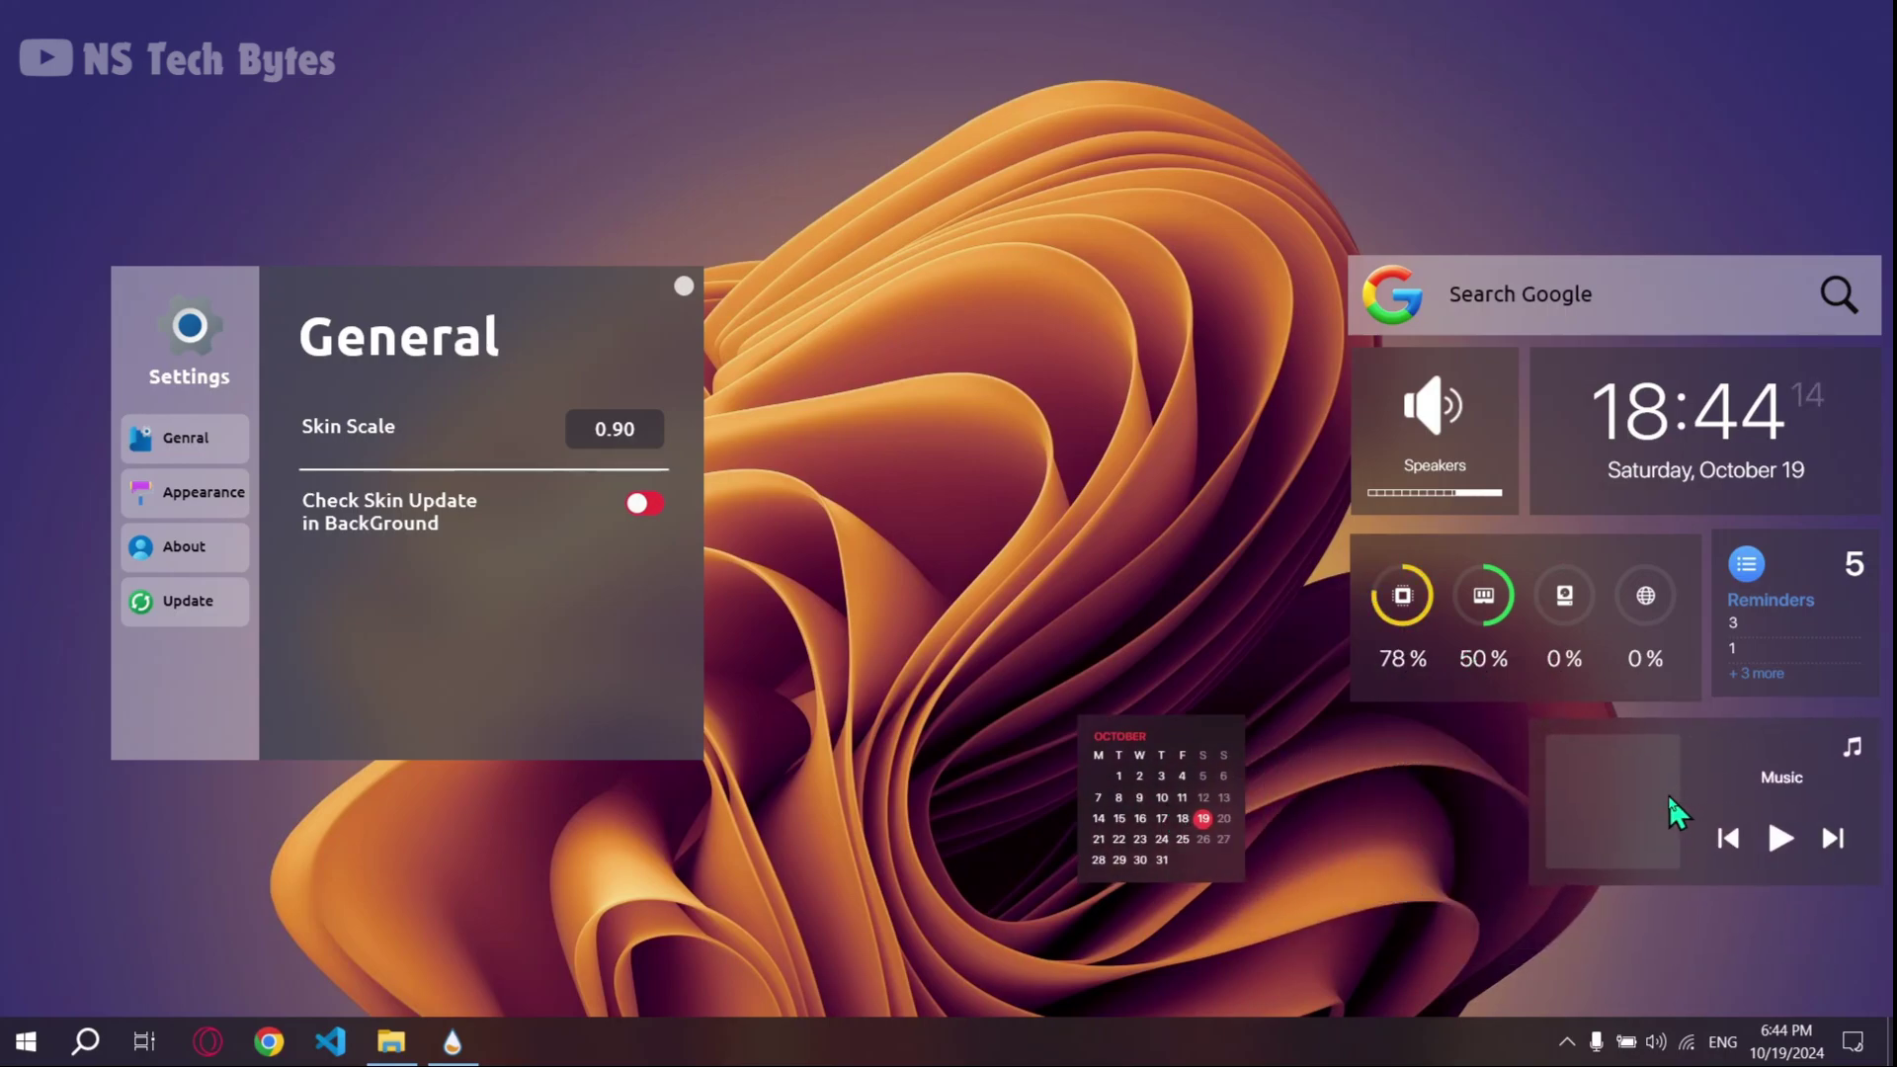
{"action": "left_click_drag", "start_coordinate": [1151, 824], "coordinate": [1425, 823]}
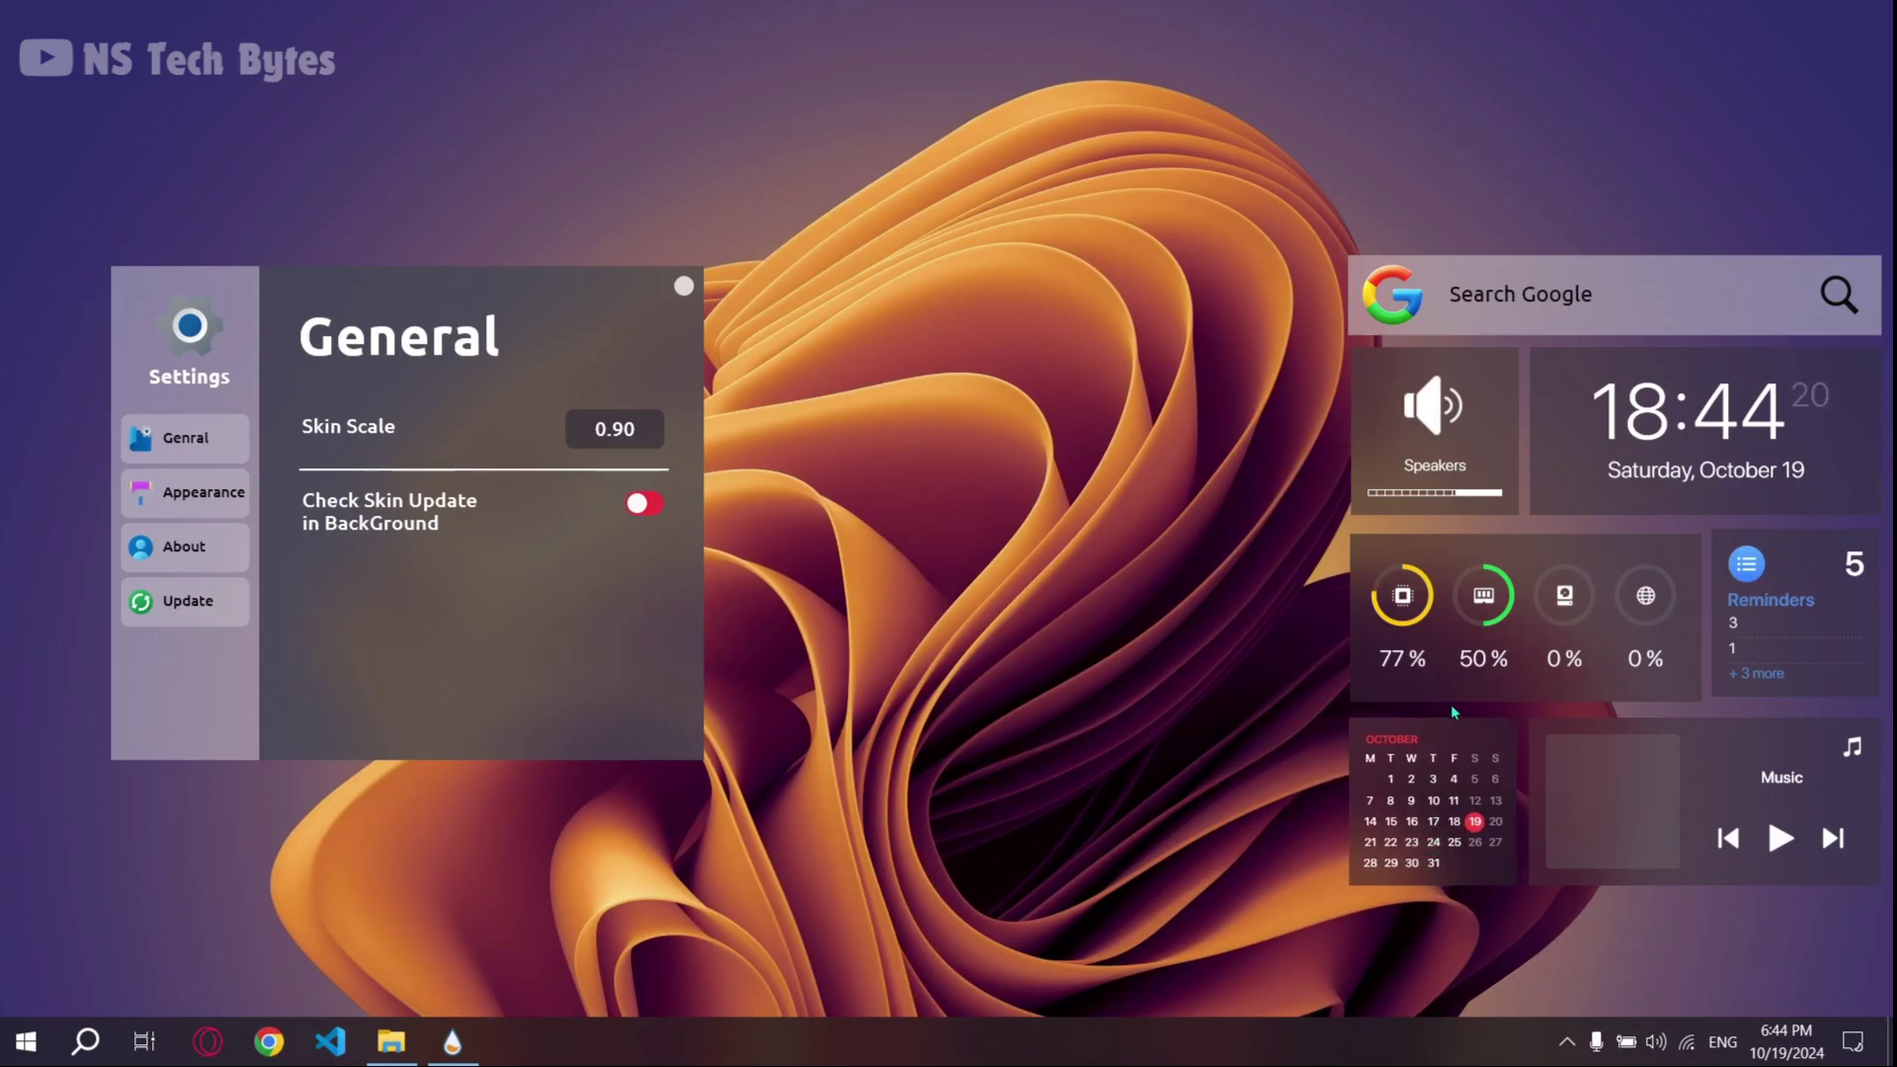
Step: Even out the gaps around the Monitoring, Music and calendar widgets, and close the search bar's skin settings window
{"action": "left_click_drag", "start_coordinate": [1485, 667], "coordinate": [1490, 660]}
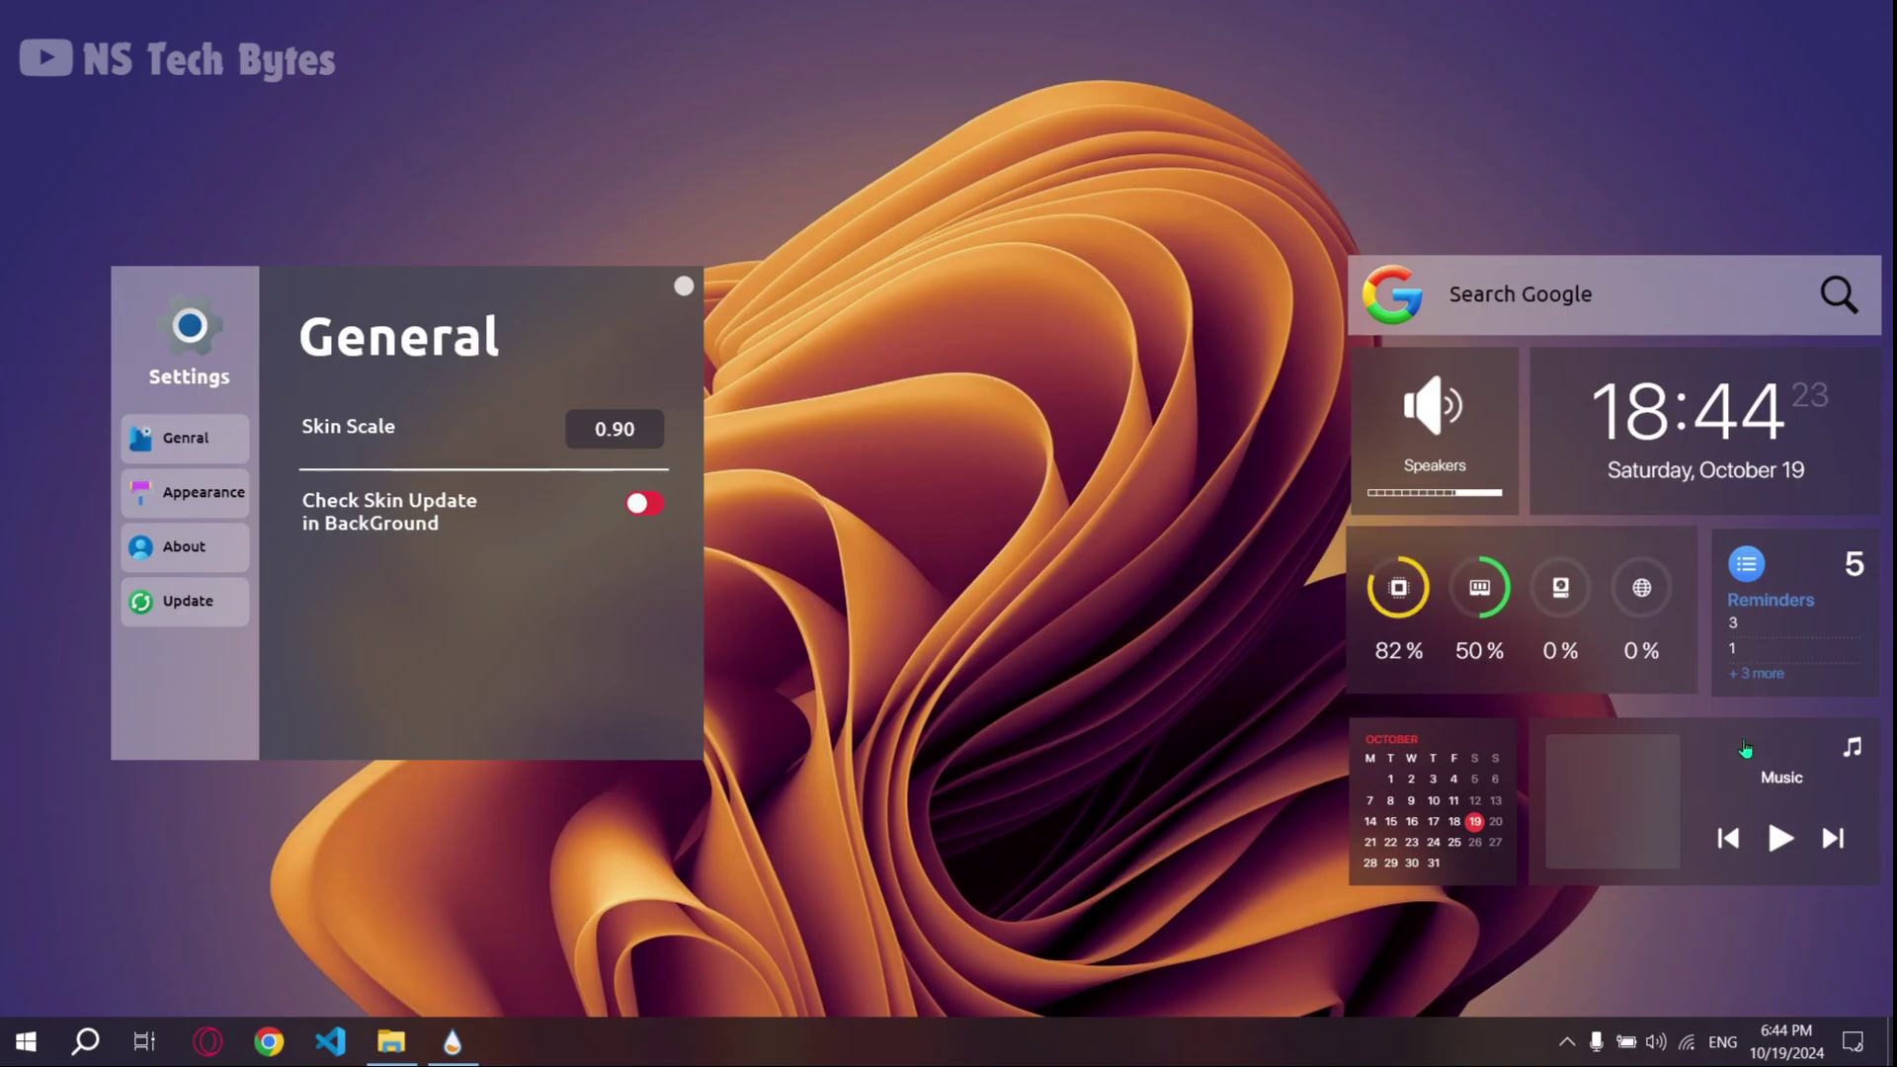
{"action": "left_click_drag", "start_coordinate": [1747, 756], "coordinate": [1749, 749]}
{"action": "left_click_drag", "start_coordinate": [1467, 788], "coordinate": [1459, 789]}
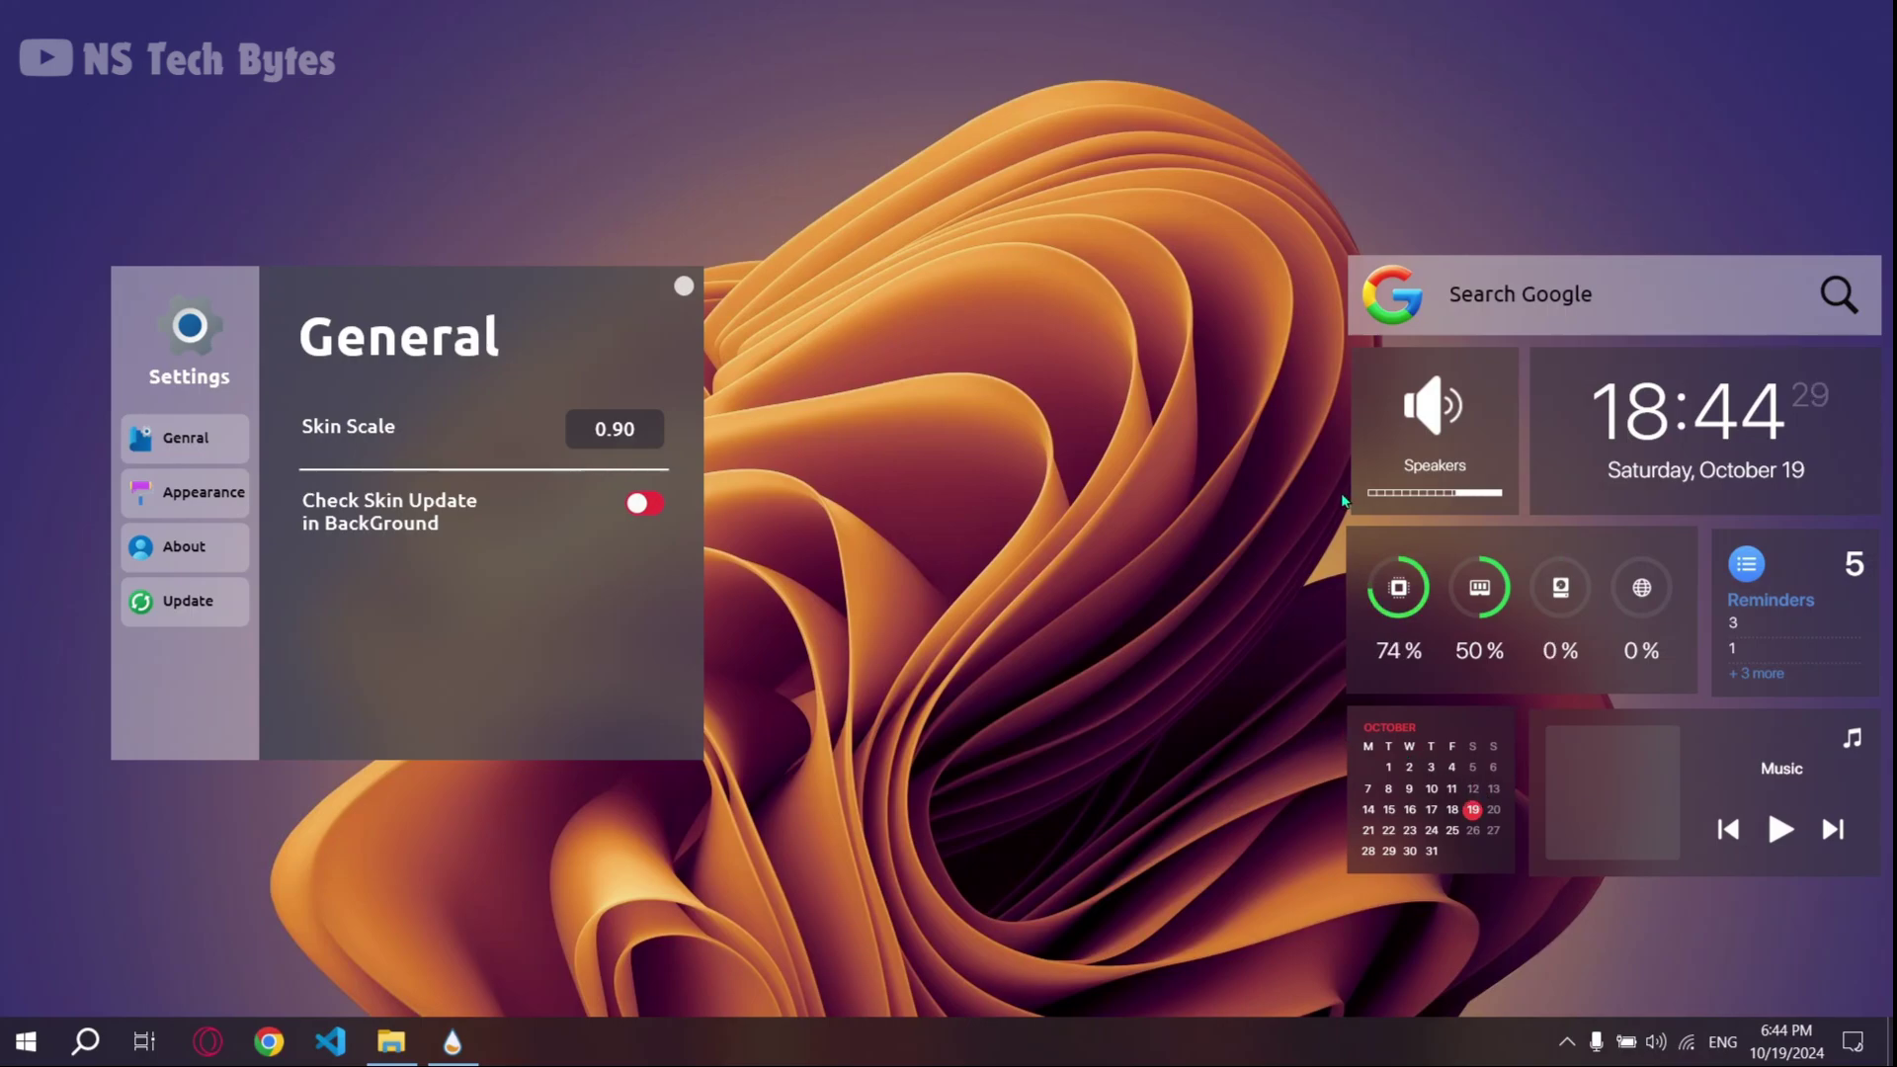
{"action": "left_click_drag", "start_coordinate": [405, 299], "coordinate": [564, 312]}
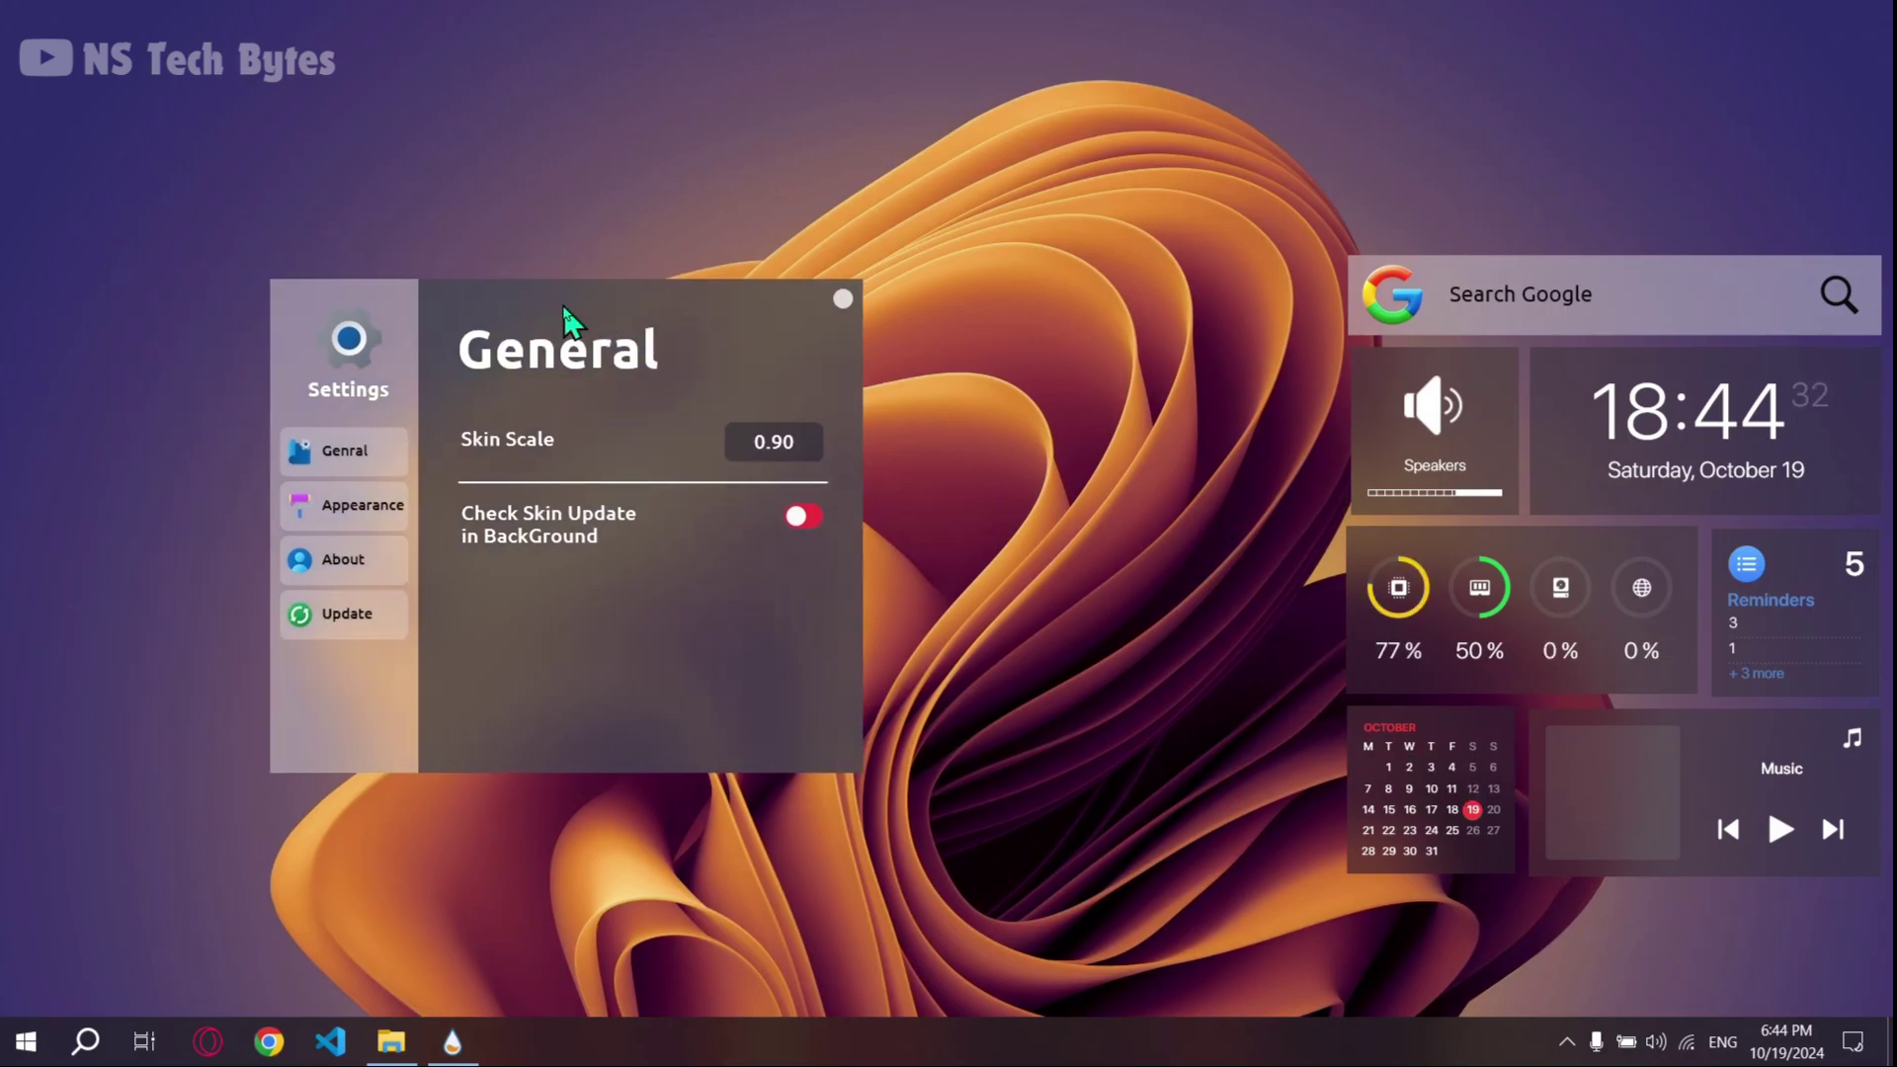
{"action": "left_click", "coordinate": [843, 302]}
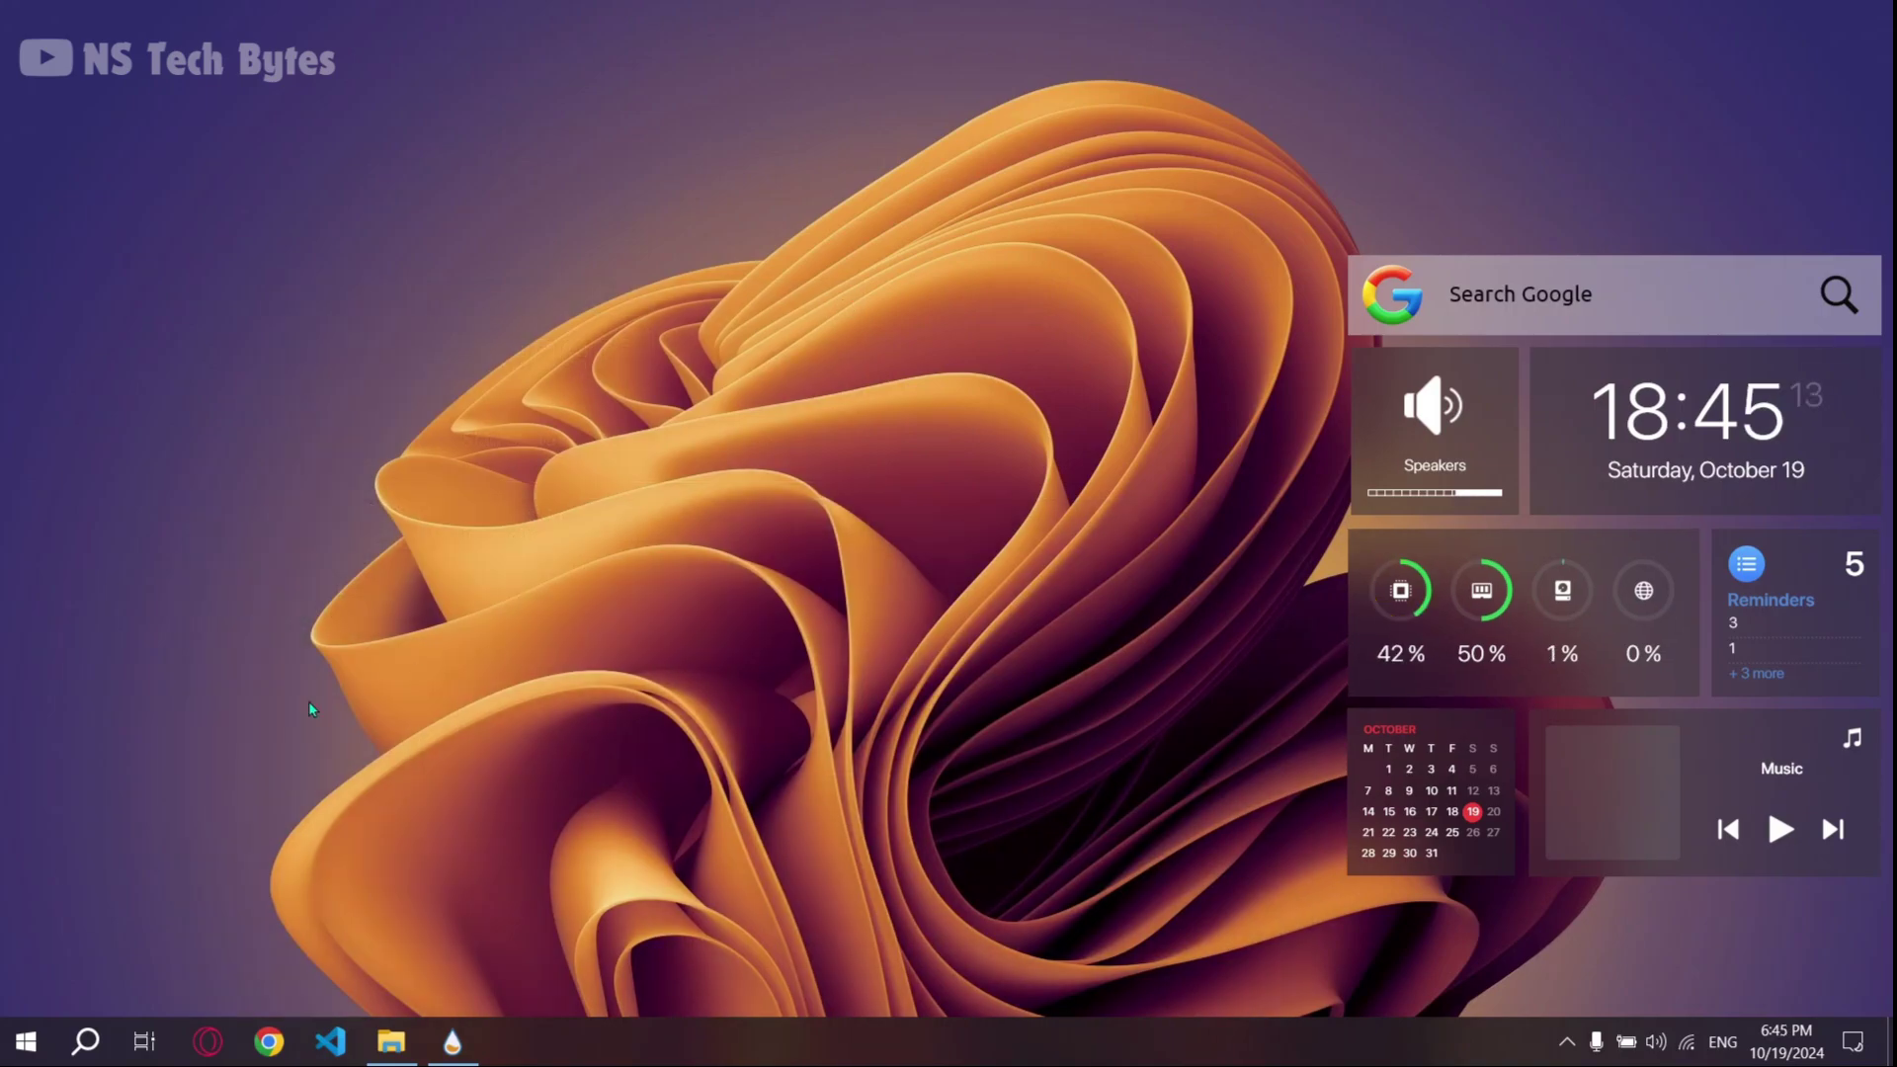
Step: Switch to the Nexus dock by searching for and launching it, and open its Preferences
{"action": "left_click", "coordinate": [86, 1041]}
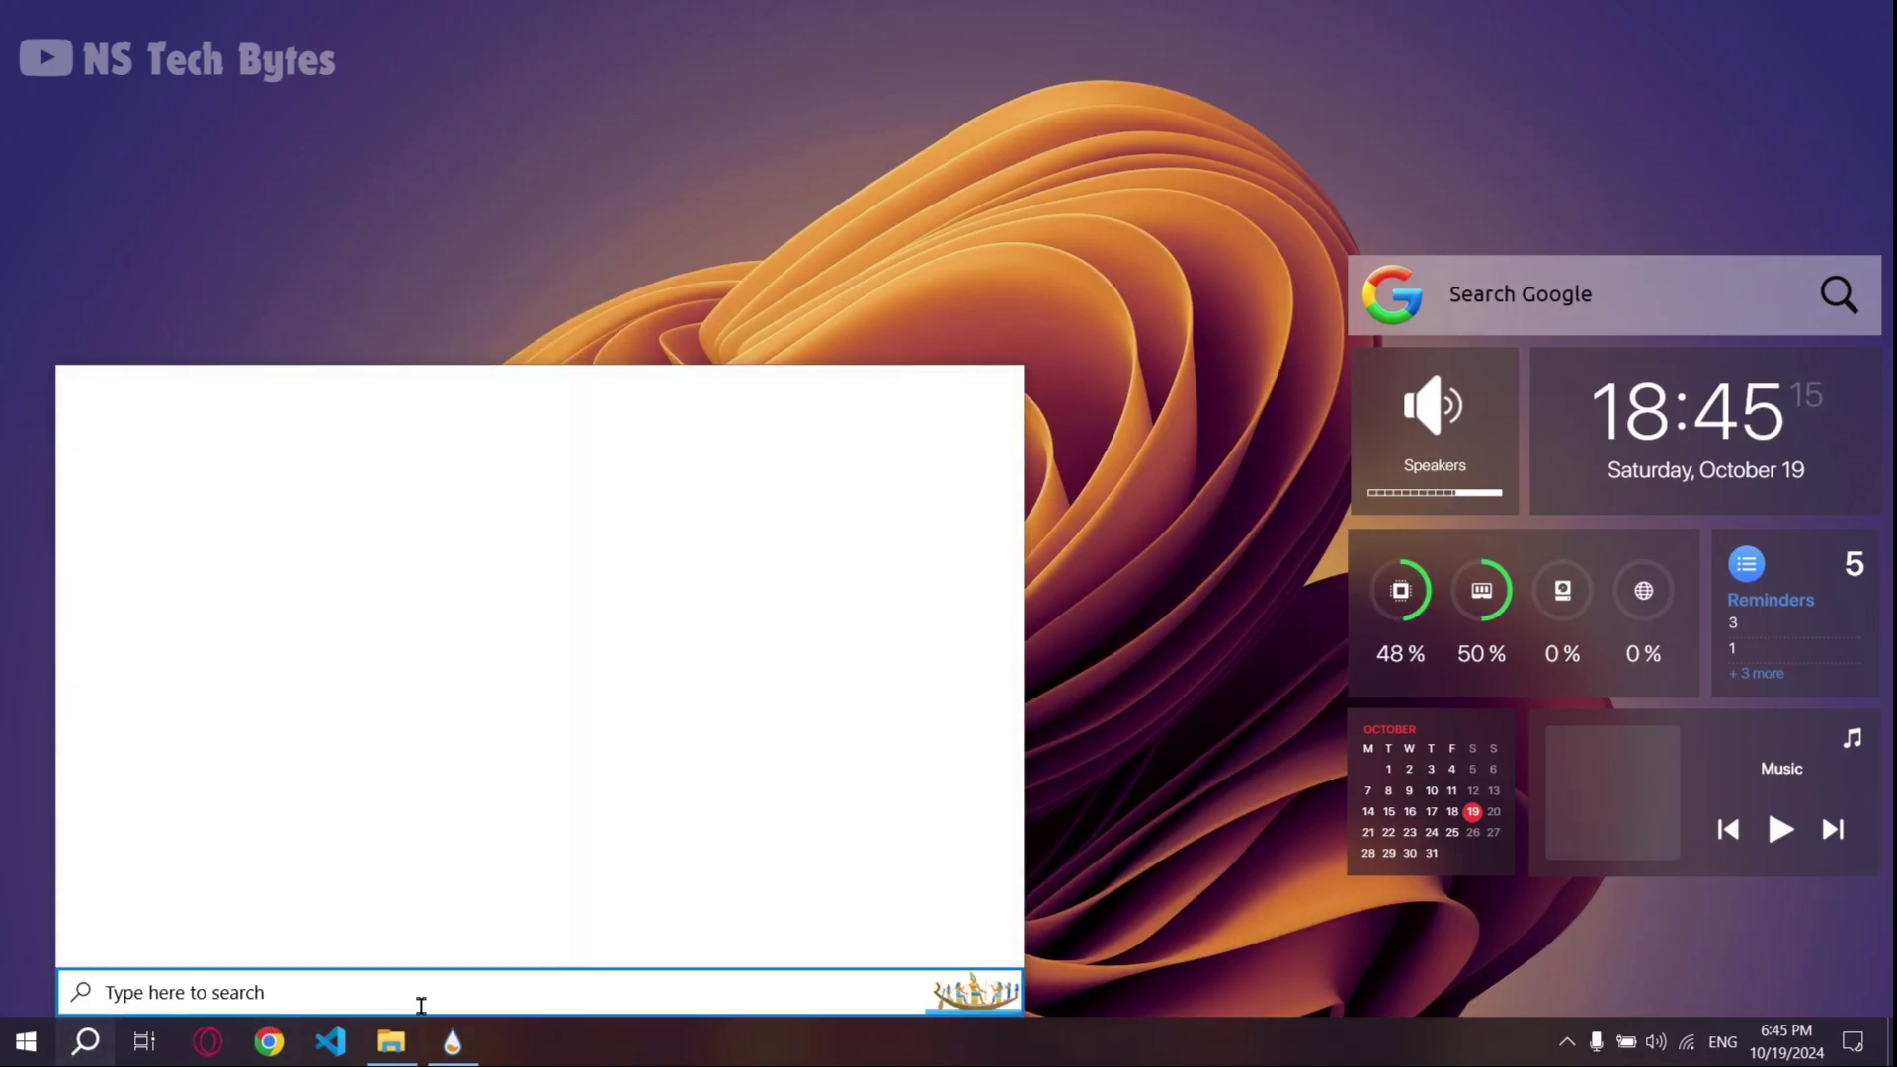
{"action": "type", "text": "exus"}
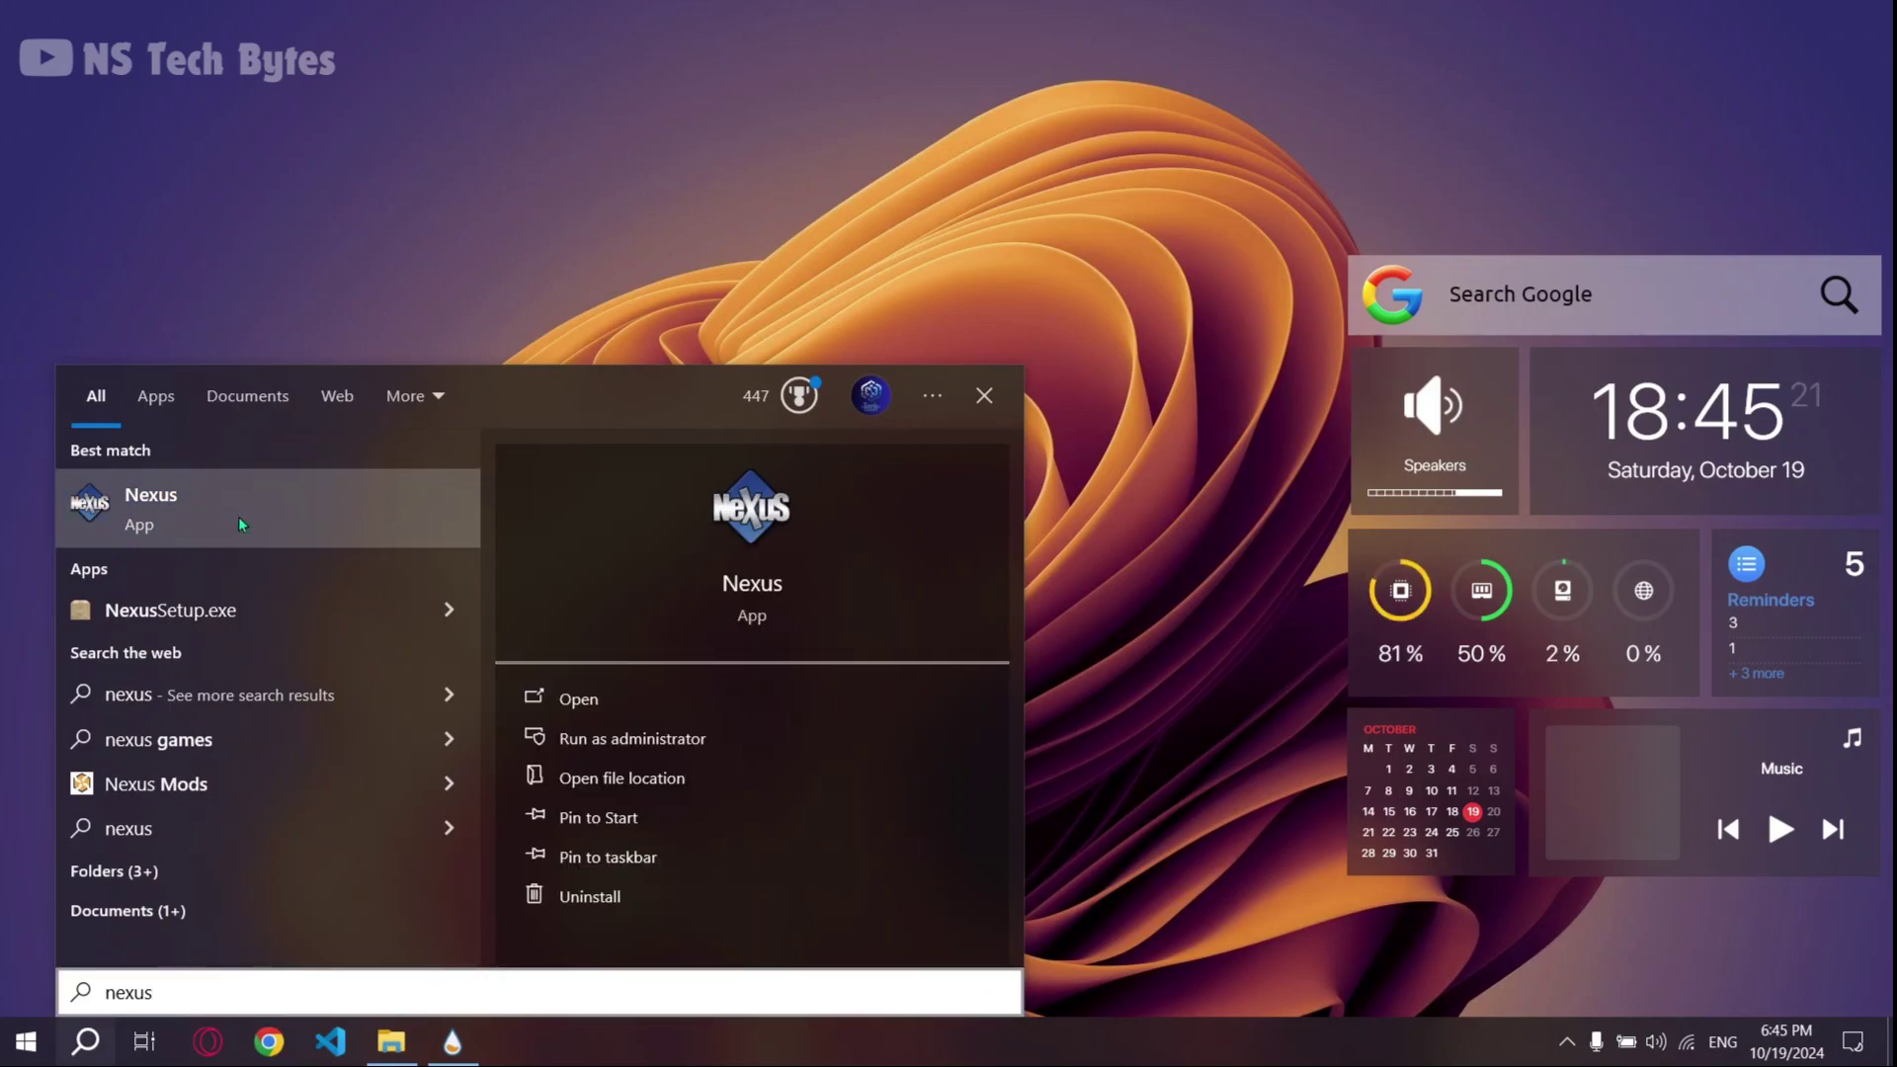
{"action": "key", "text": "Return"}
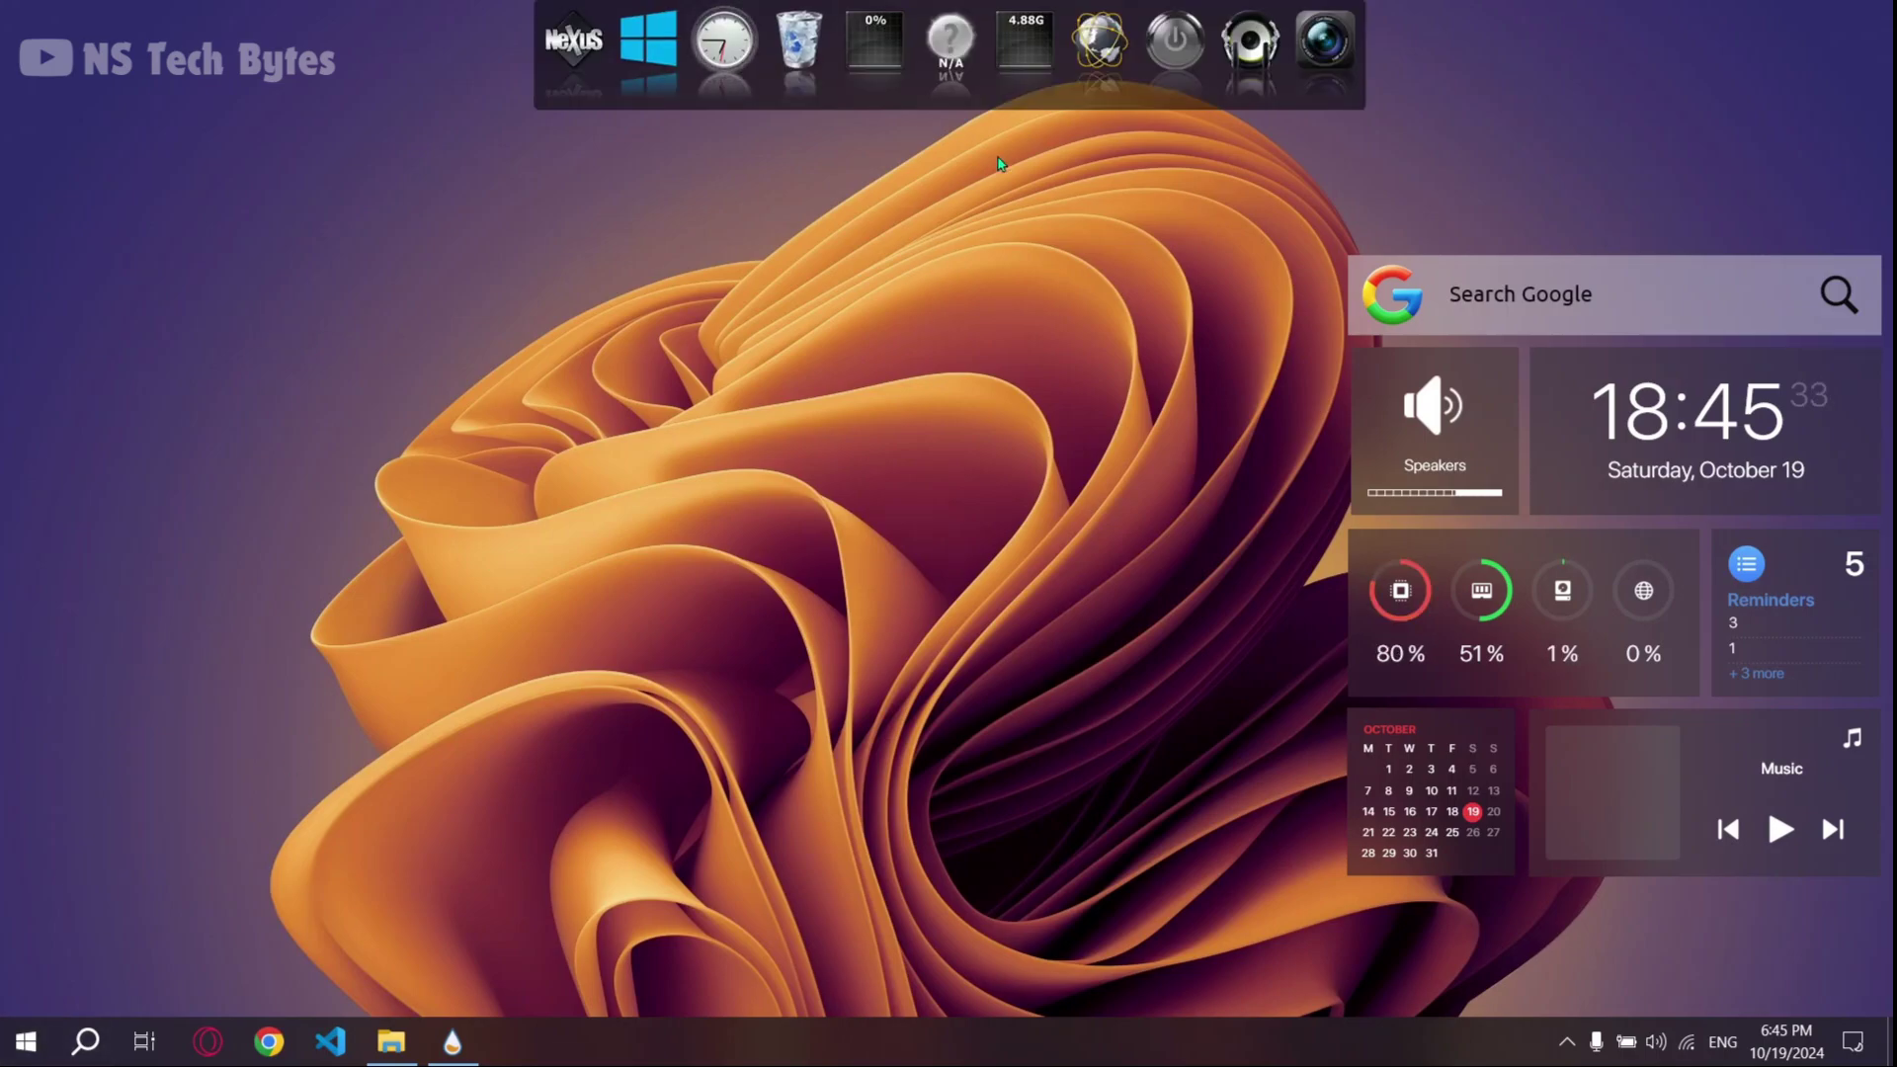
{"action": "left_click", "coordinate": [1566, 1041]}
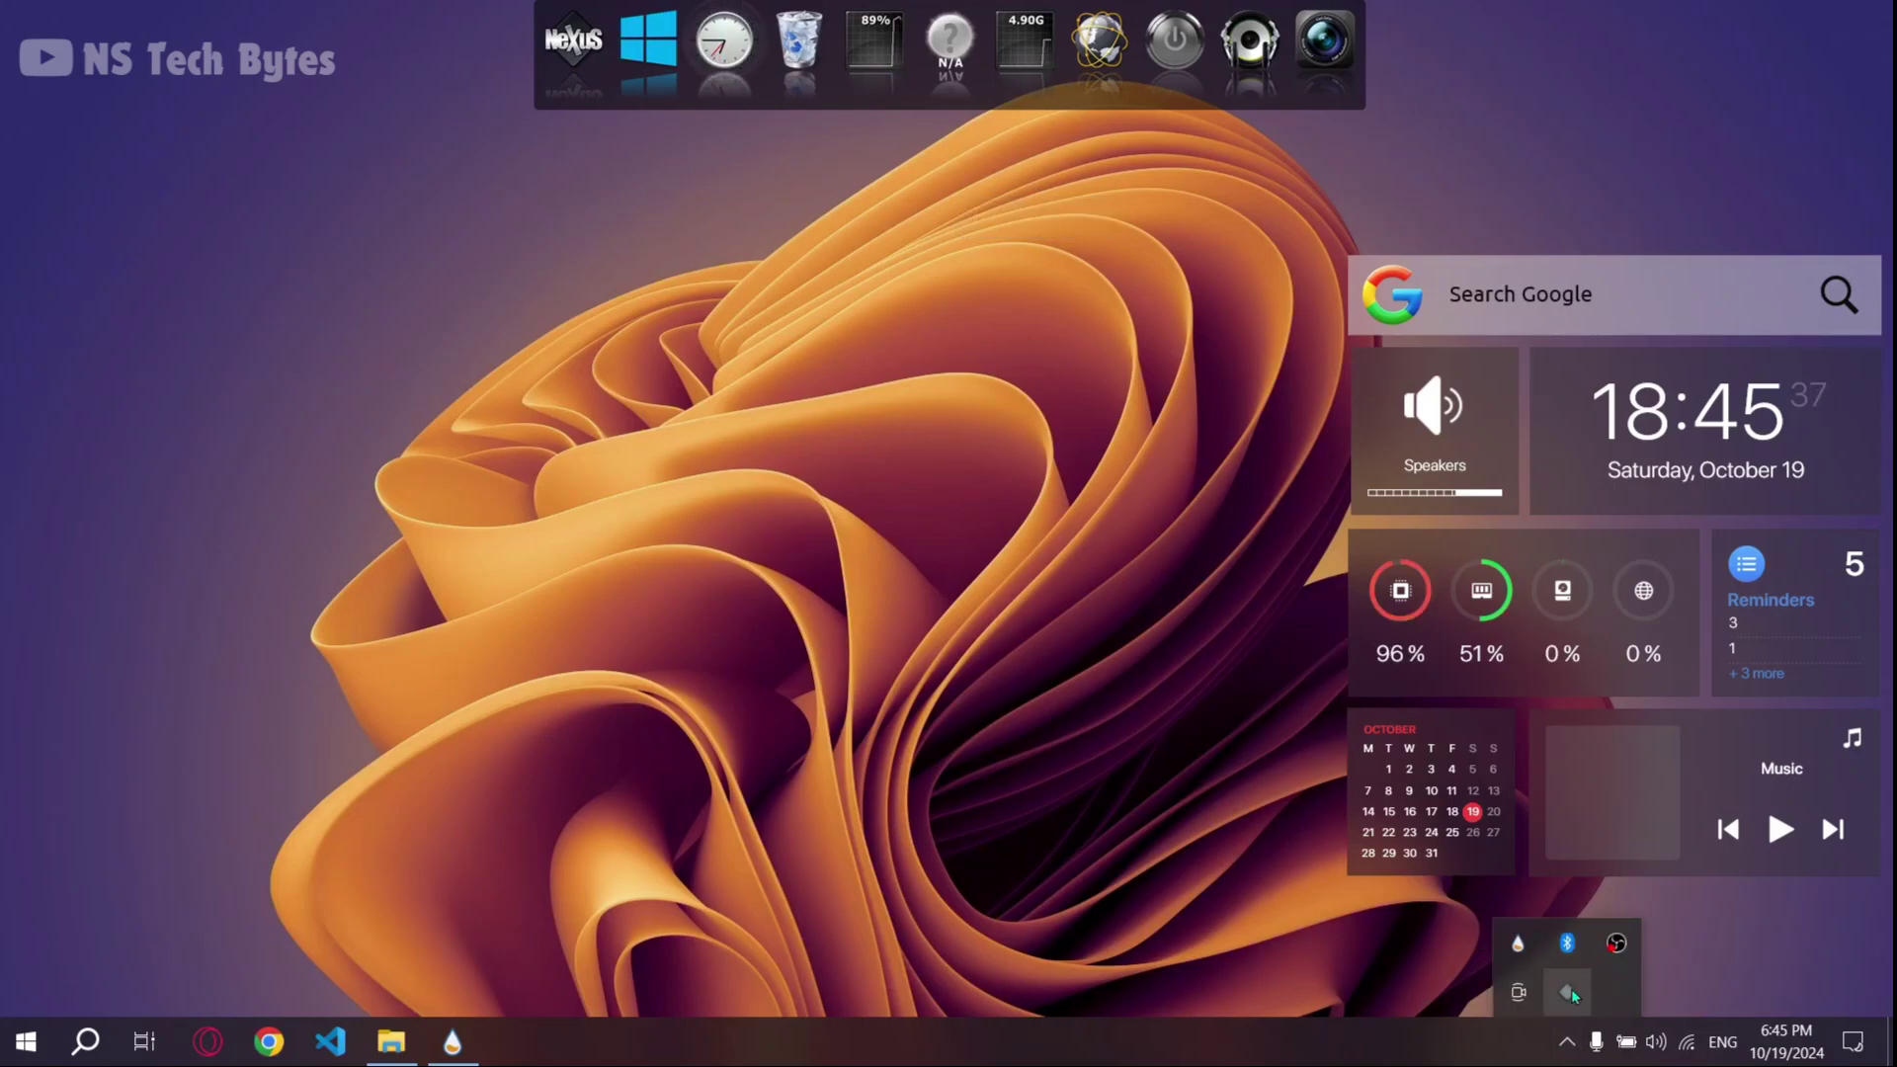
{"action": "right_click", "coordinate": [1569, 991]}
{"action": "left_click", "coordinate": [1625, 925]}
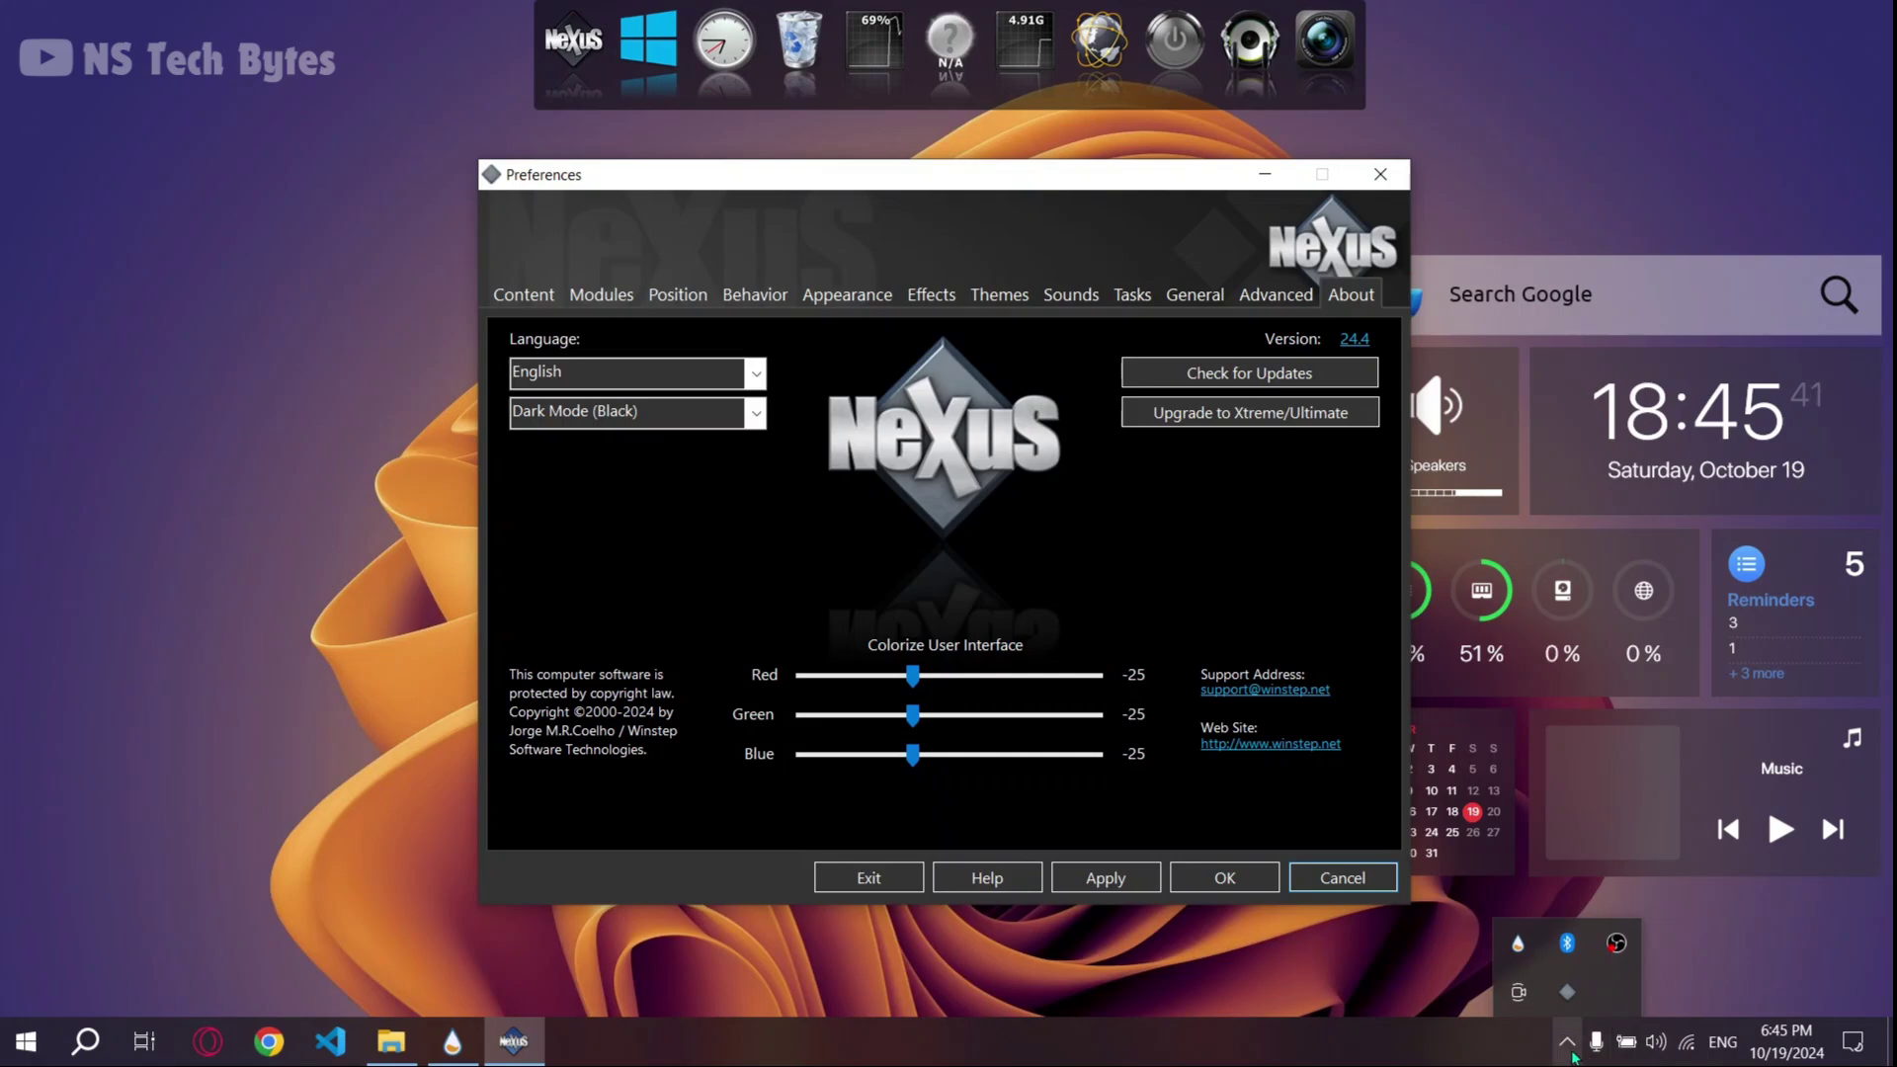
{"action": "left_click", "coordinate": [1383, 990]}
{"action": "left_click", "coordinate": [1383, 986]}
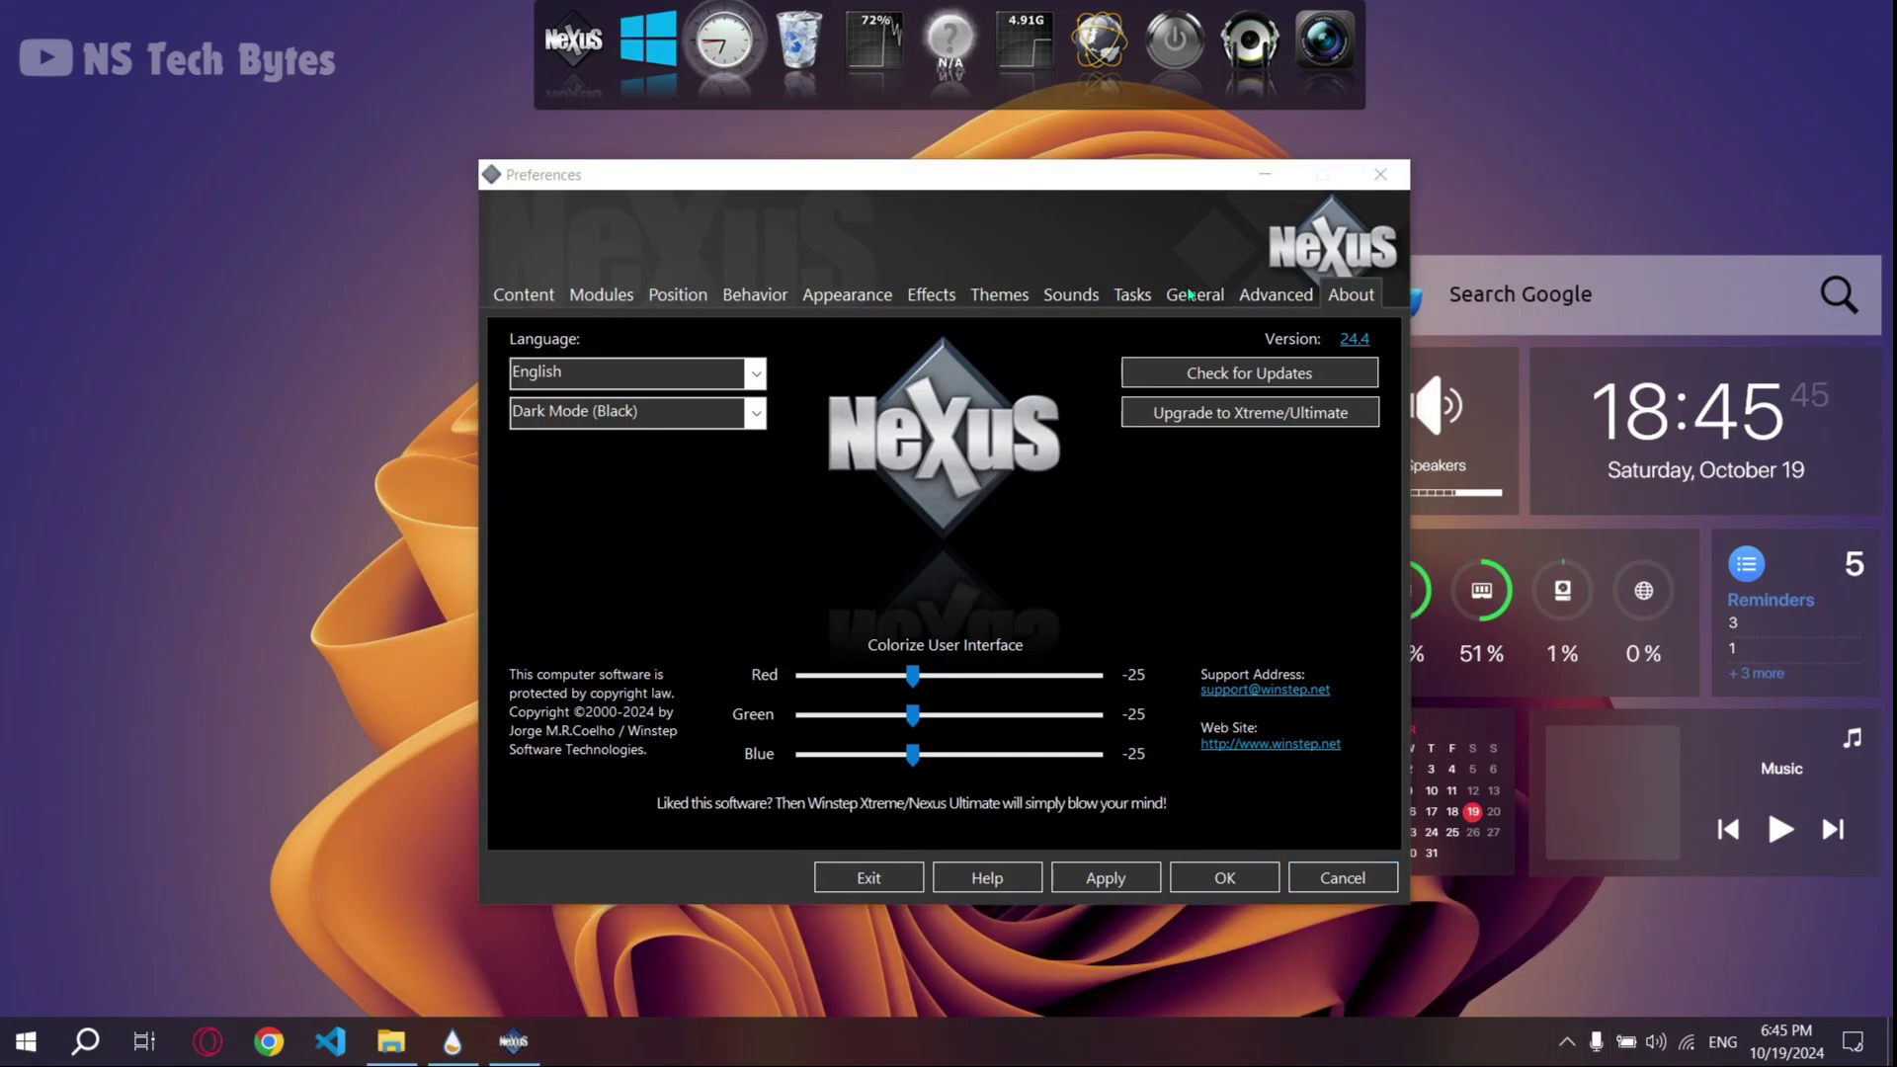
Step: Restore the dock configuration from the wsbackup.wbk backup in the dock_icons folder on Local Disk (C:)
{"action": "left_click", "coordinate": [1275, 296]}
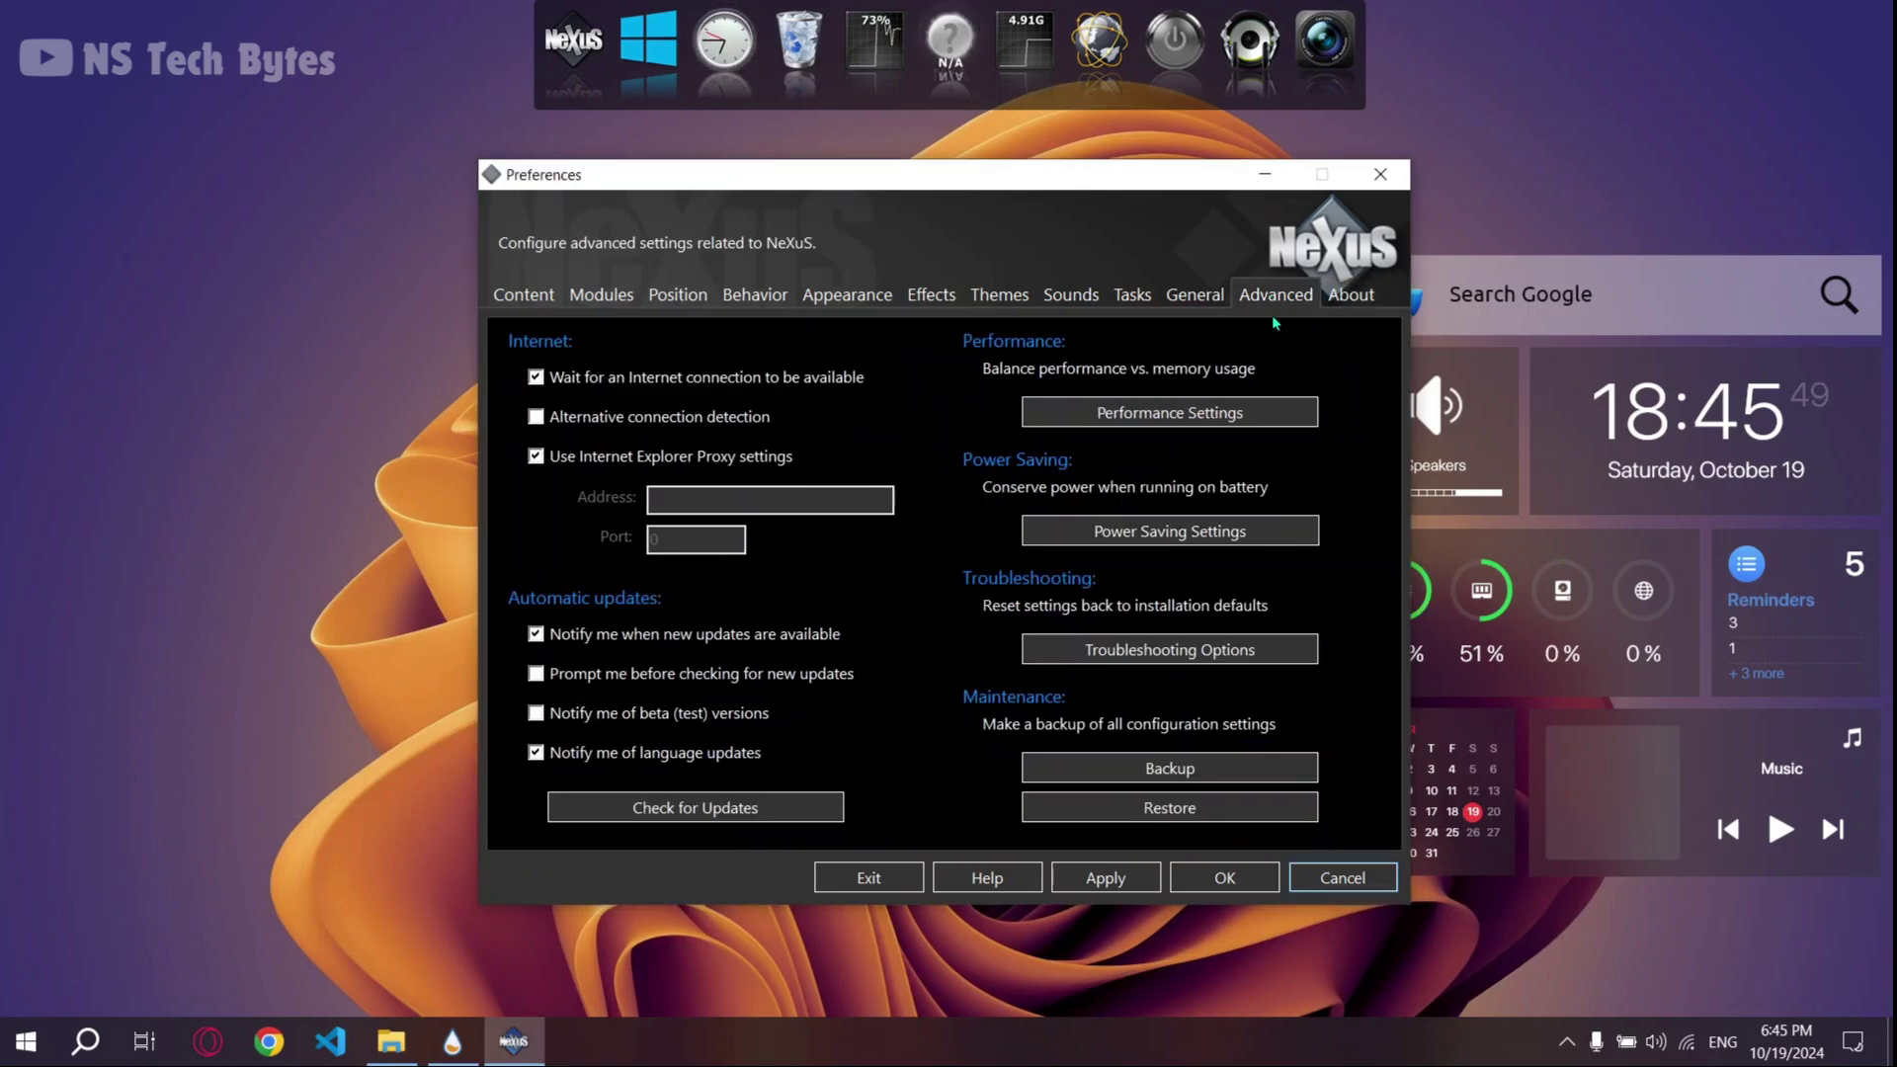
{"action": "left_click", "coordinate": [1172, 802]}
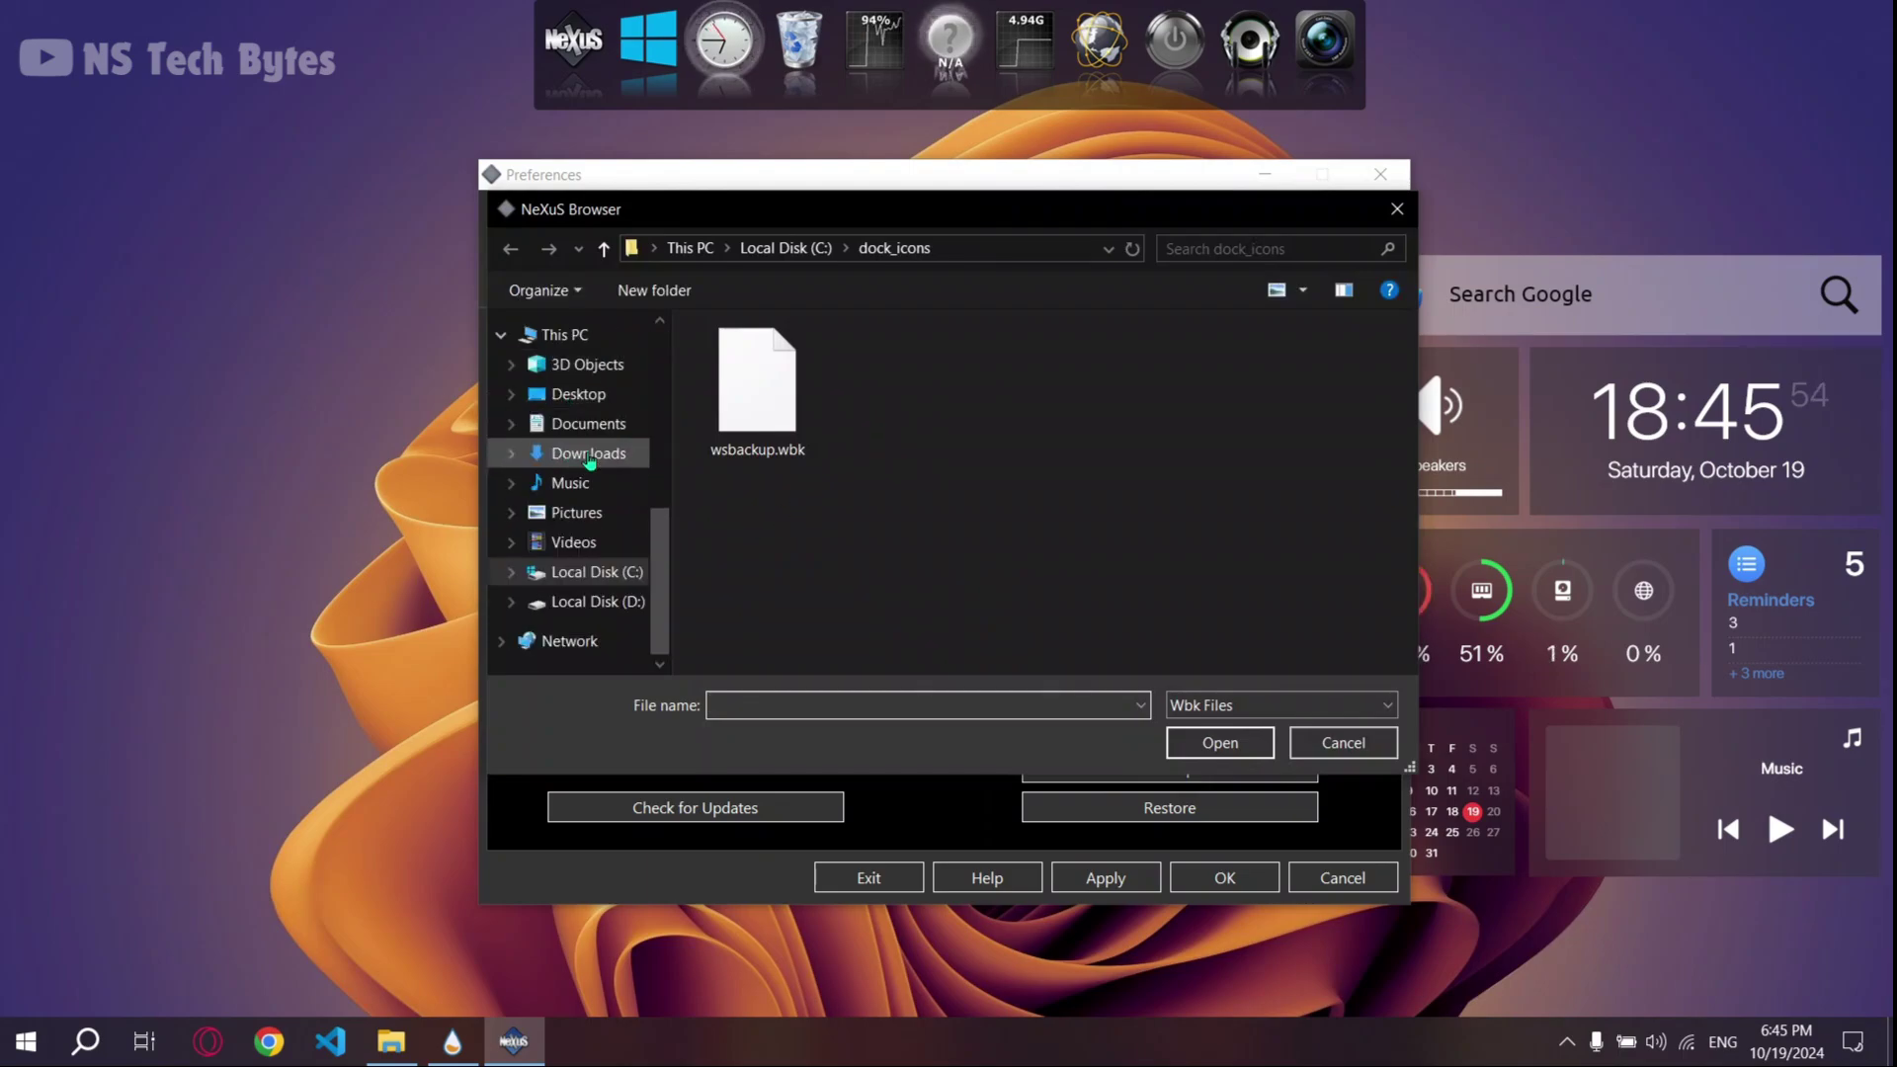
{"action": "left_click", "coordinate": [593, 572]}
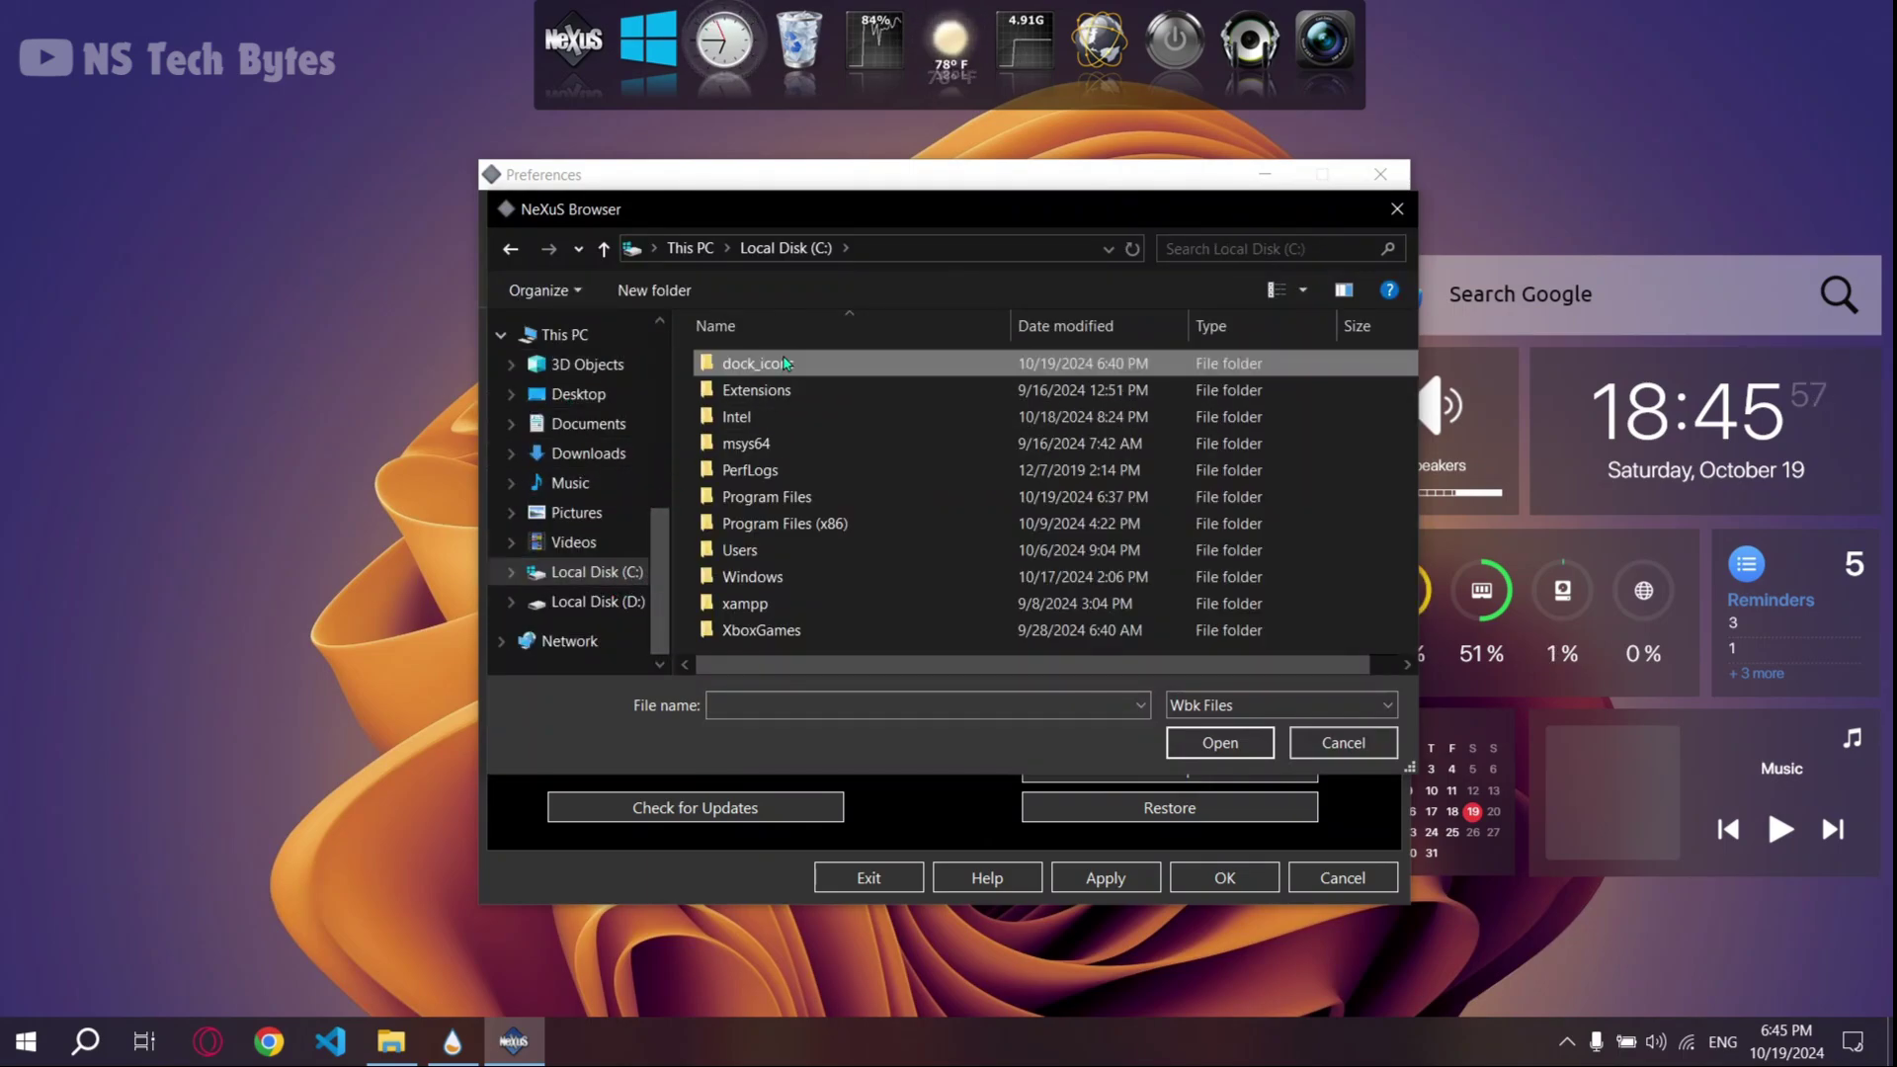
{"action": "double_click", "coordinate": [755, 364]}
{"action": "left_click", "coordinate": [790, 423]}
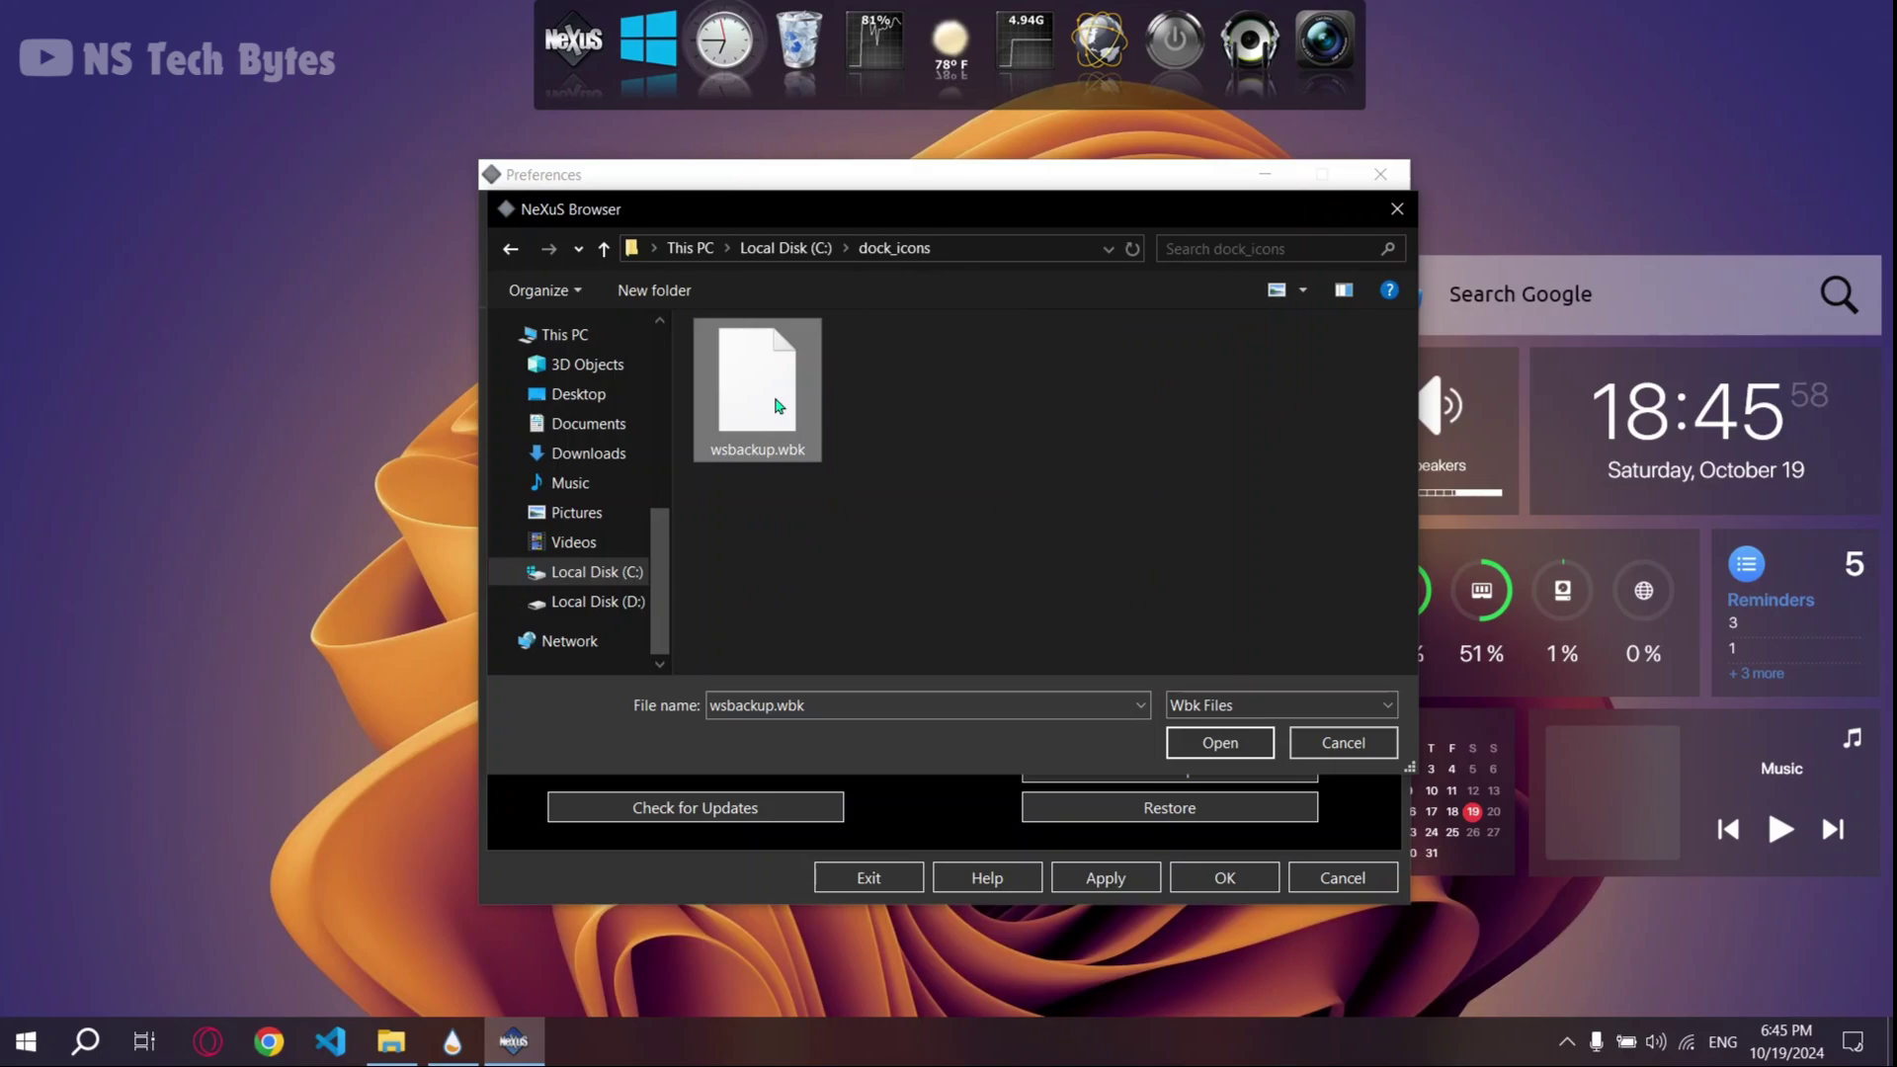
{"action": "left_click", "coordinate": [1205, 746]}
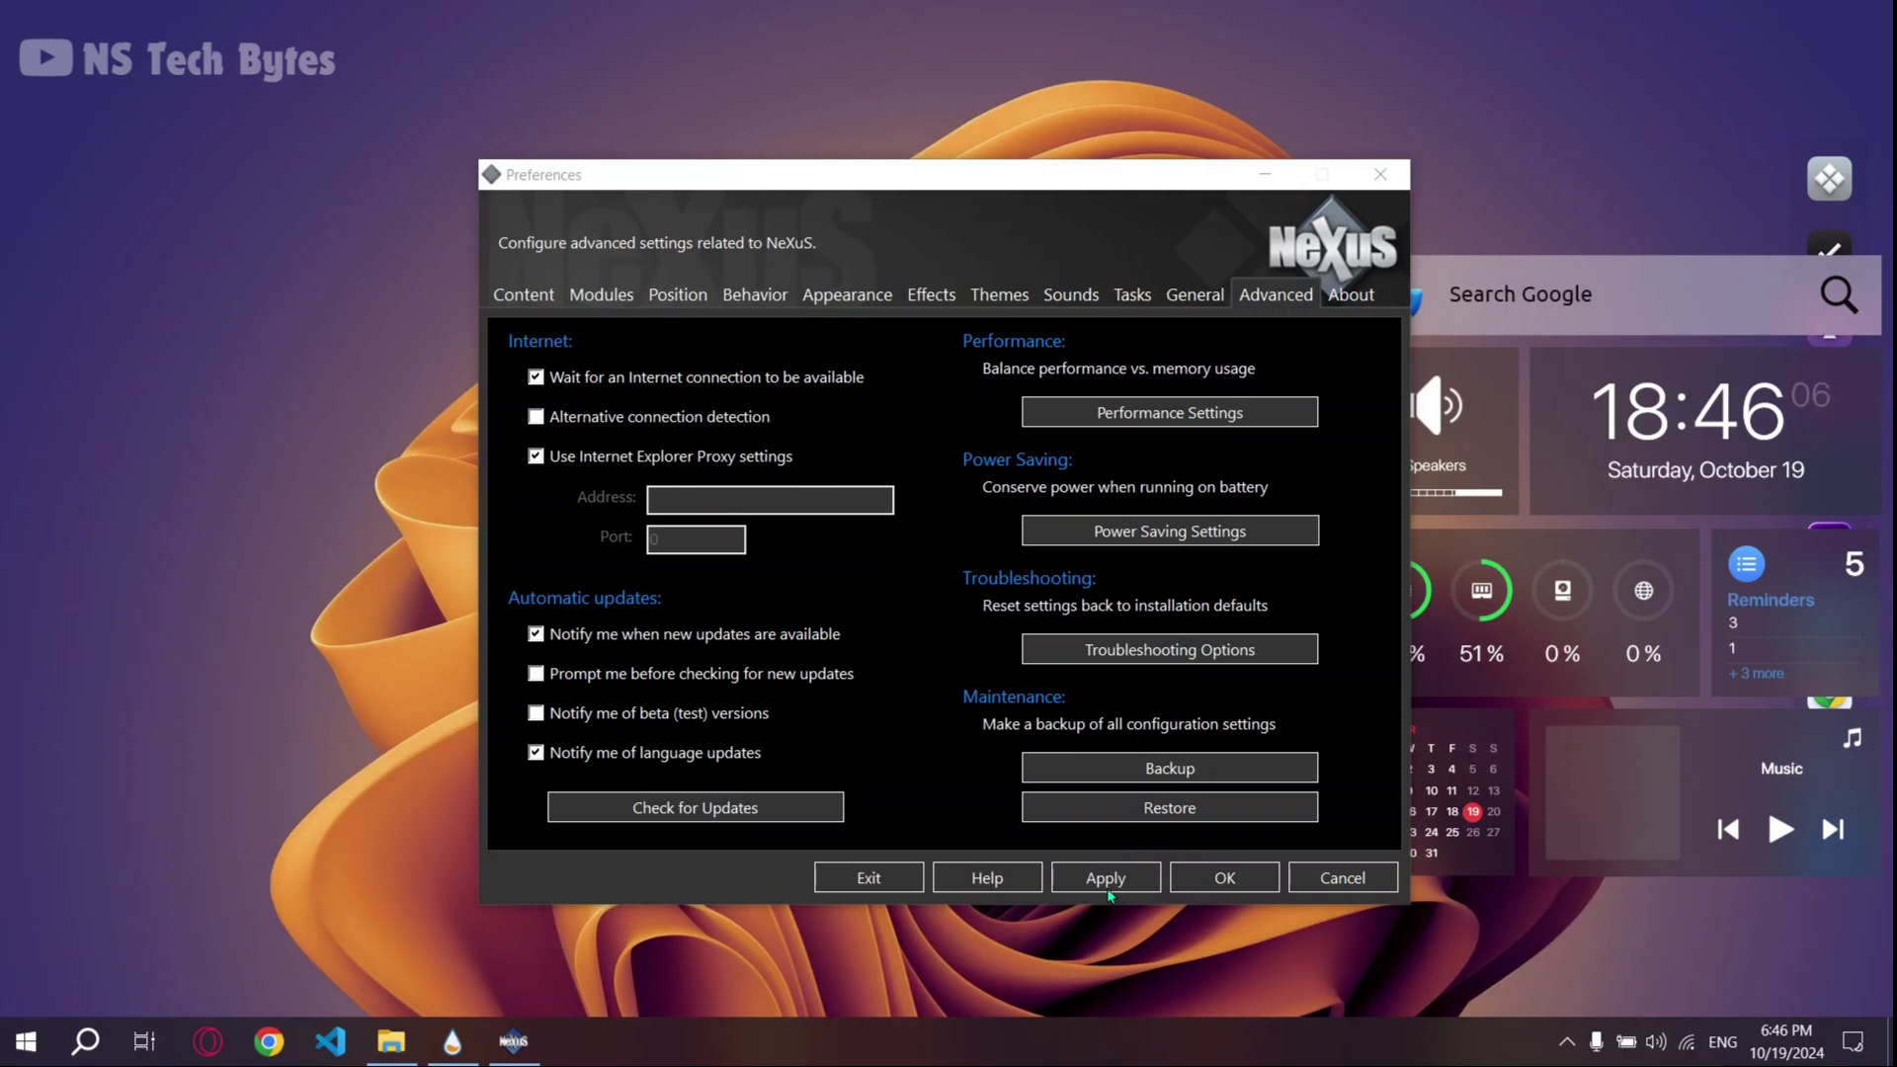
Step: Attach the dock to the Left screen edge and apply the change
{"action": "left_click", "coordinate": [677, 294]}
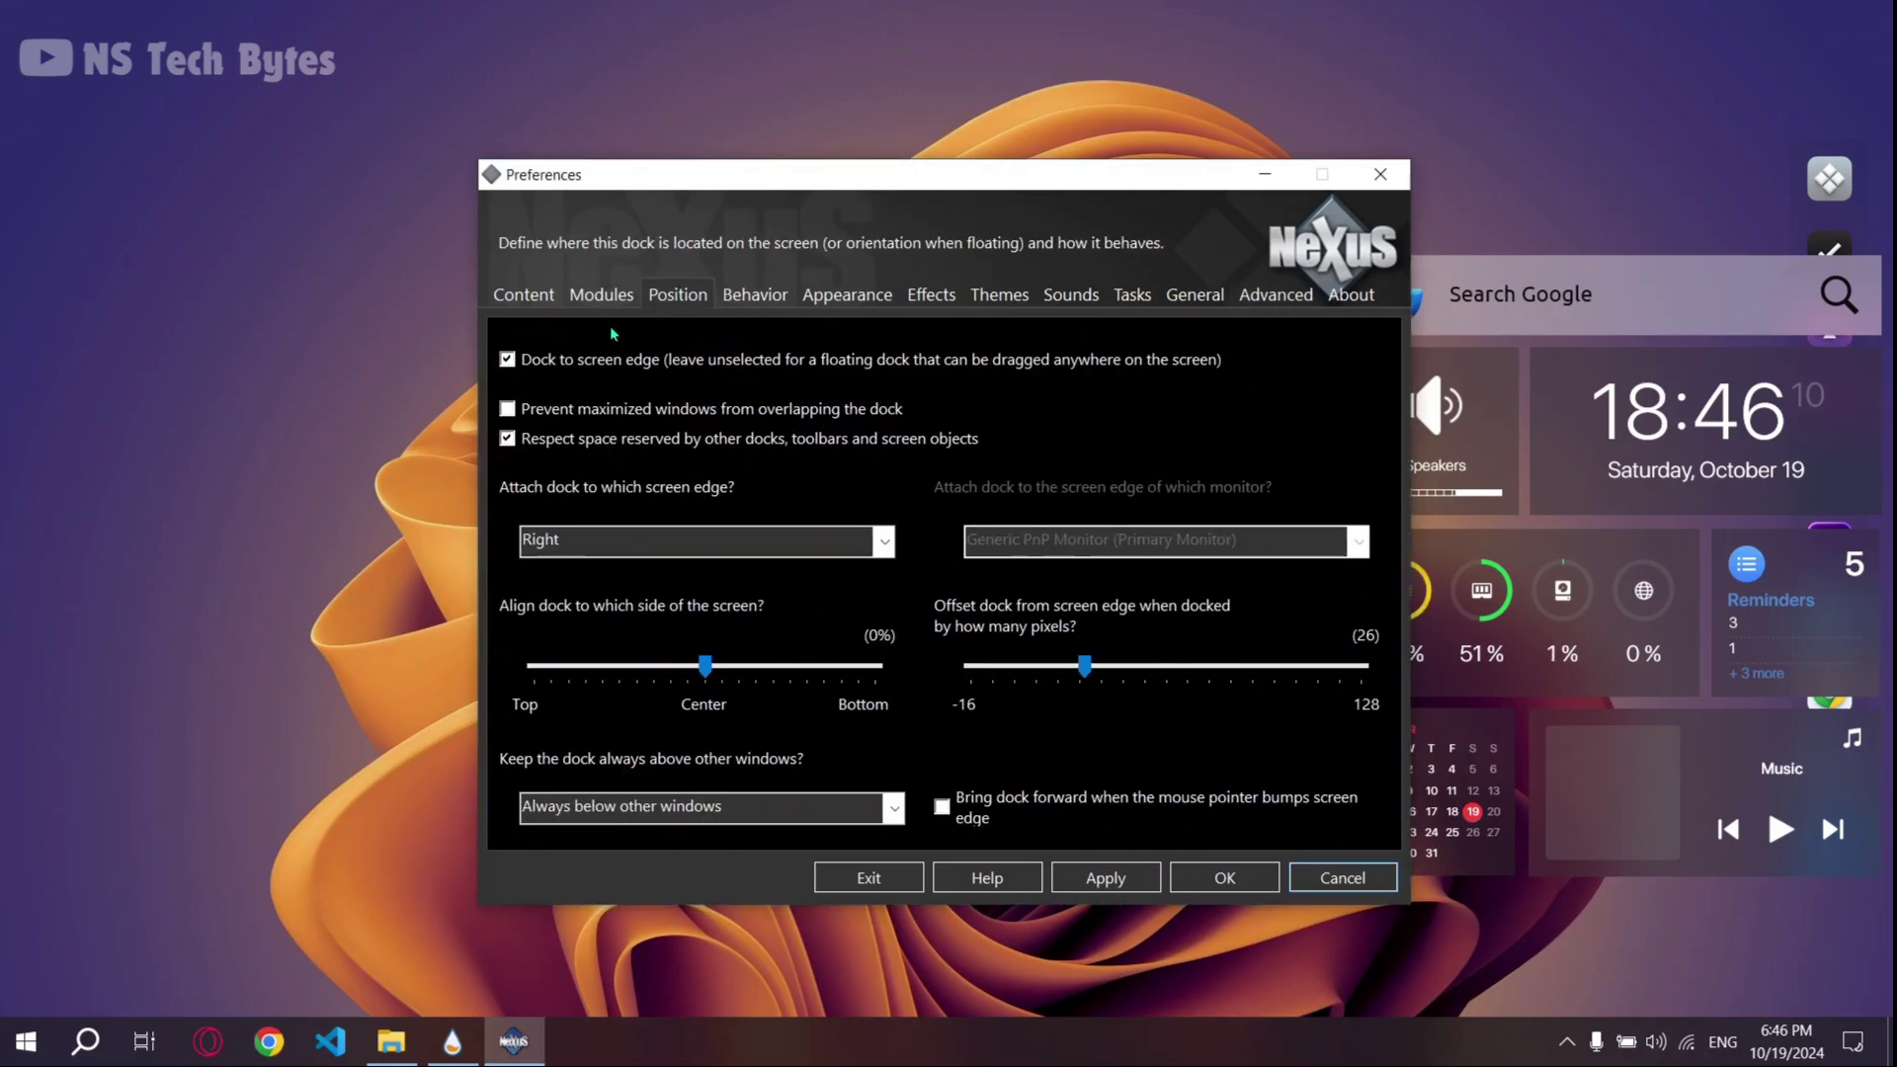
{"action": "left_click", "coordinate": [612, 540]}
{"action": "left_click", "coordinate": [614, 568]}
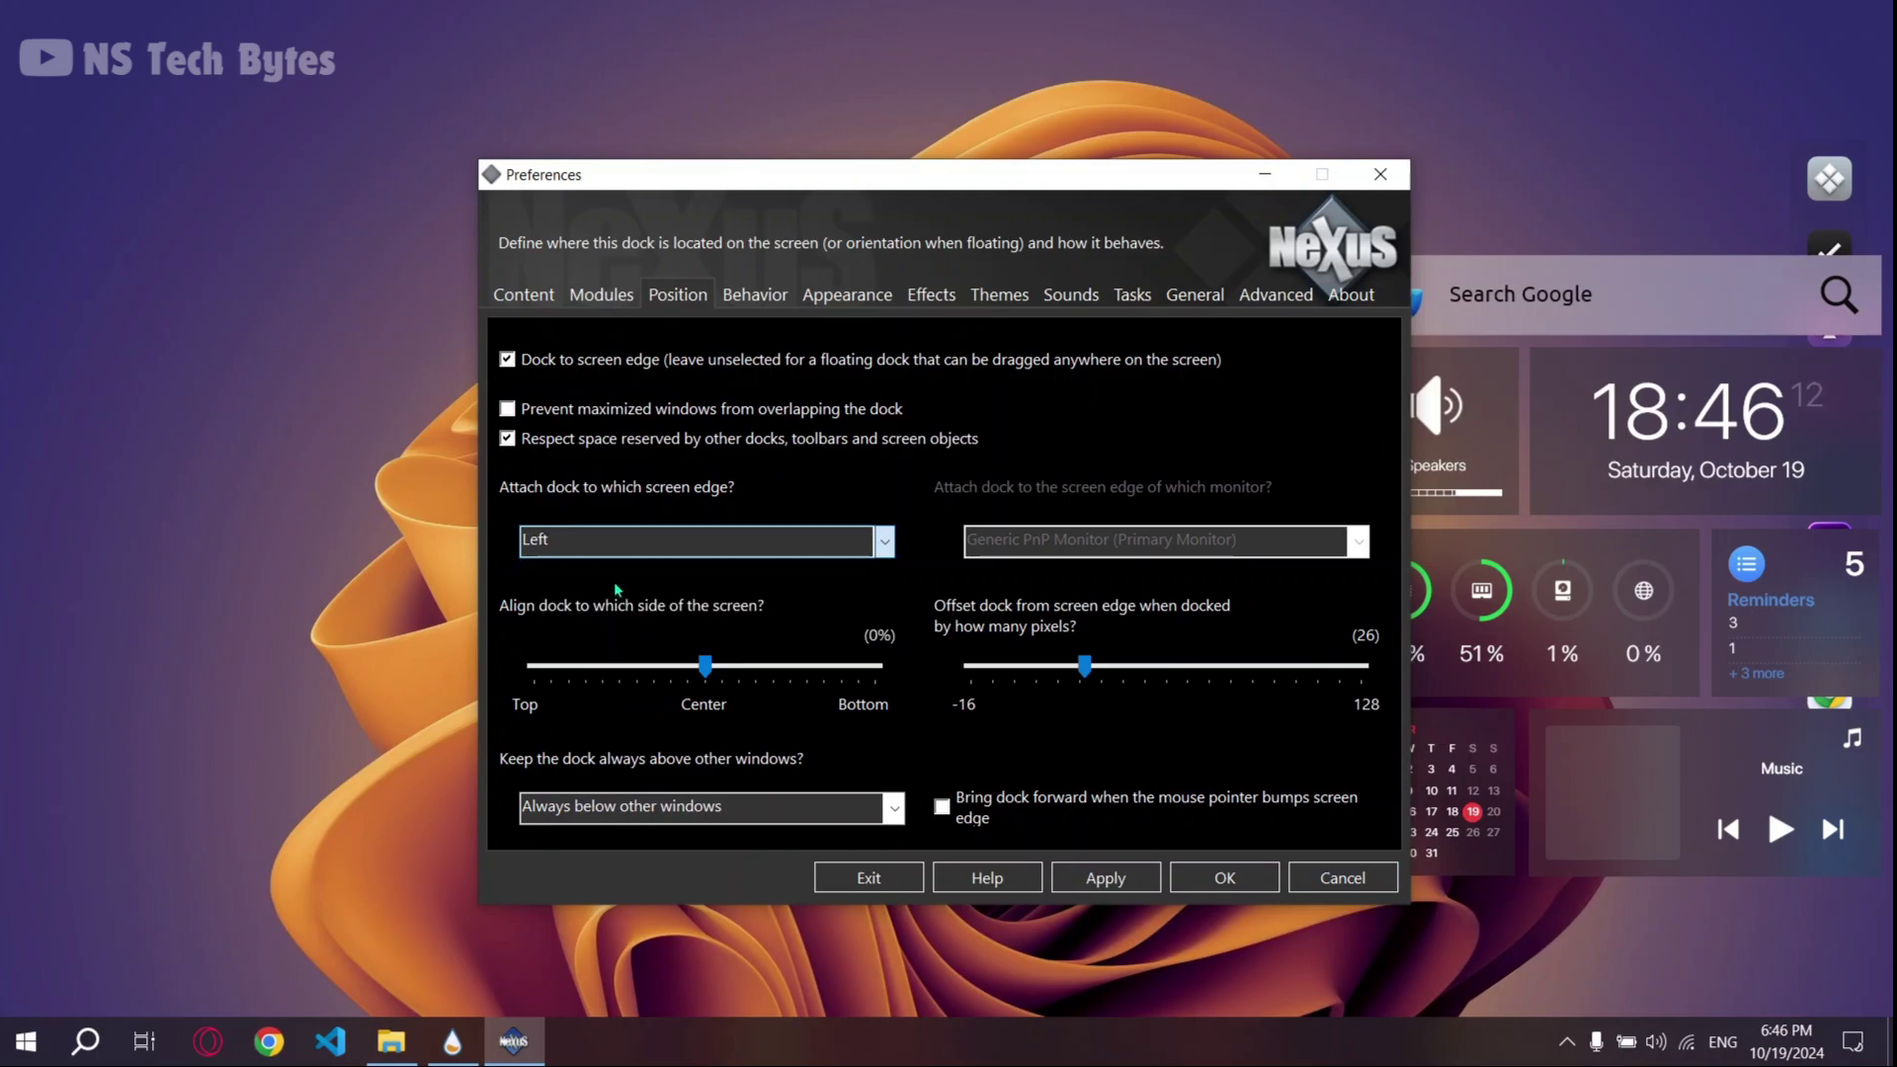
{"action": "left_click", "coordinate": [1137, 872]}
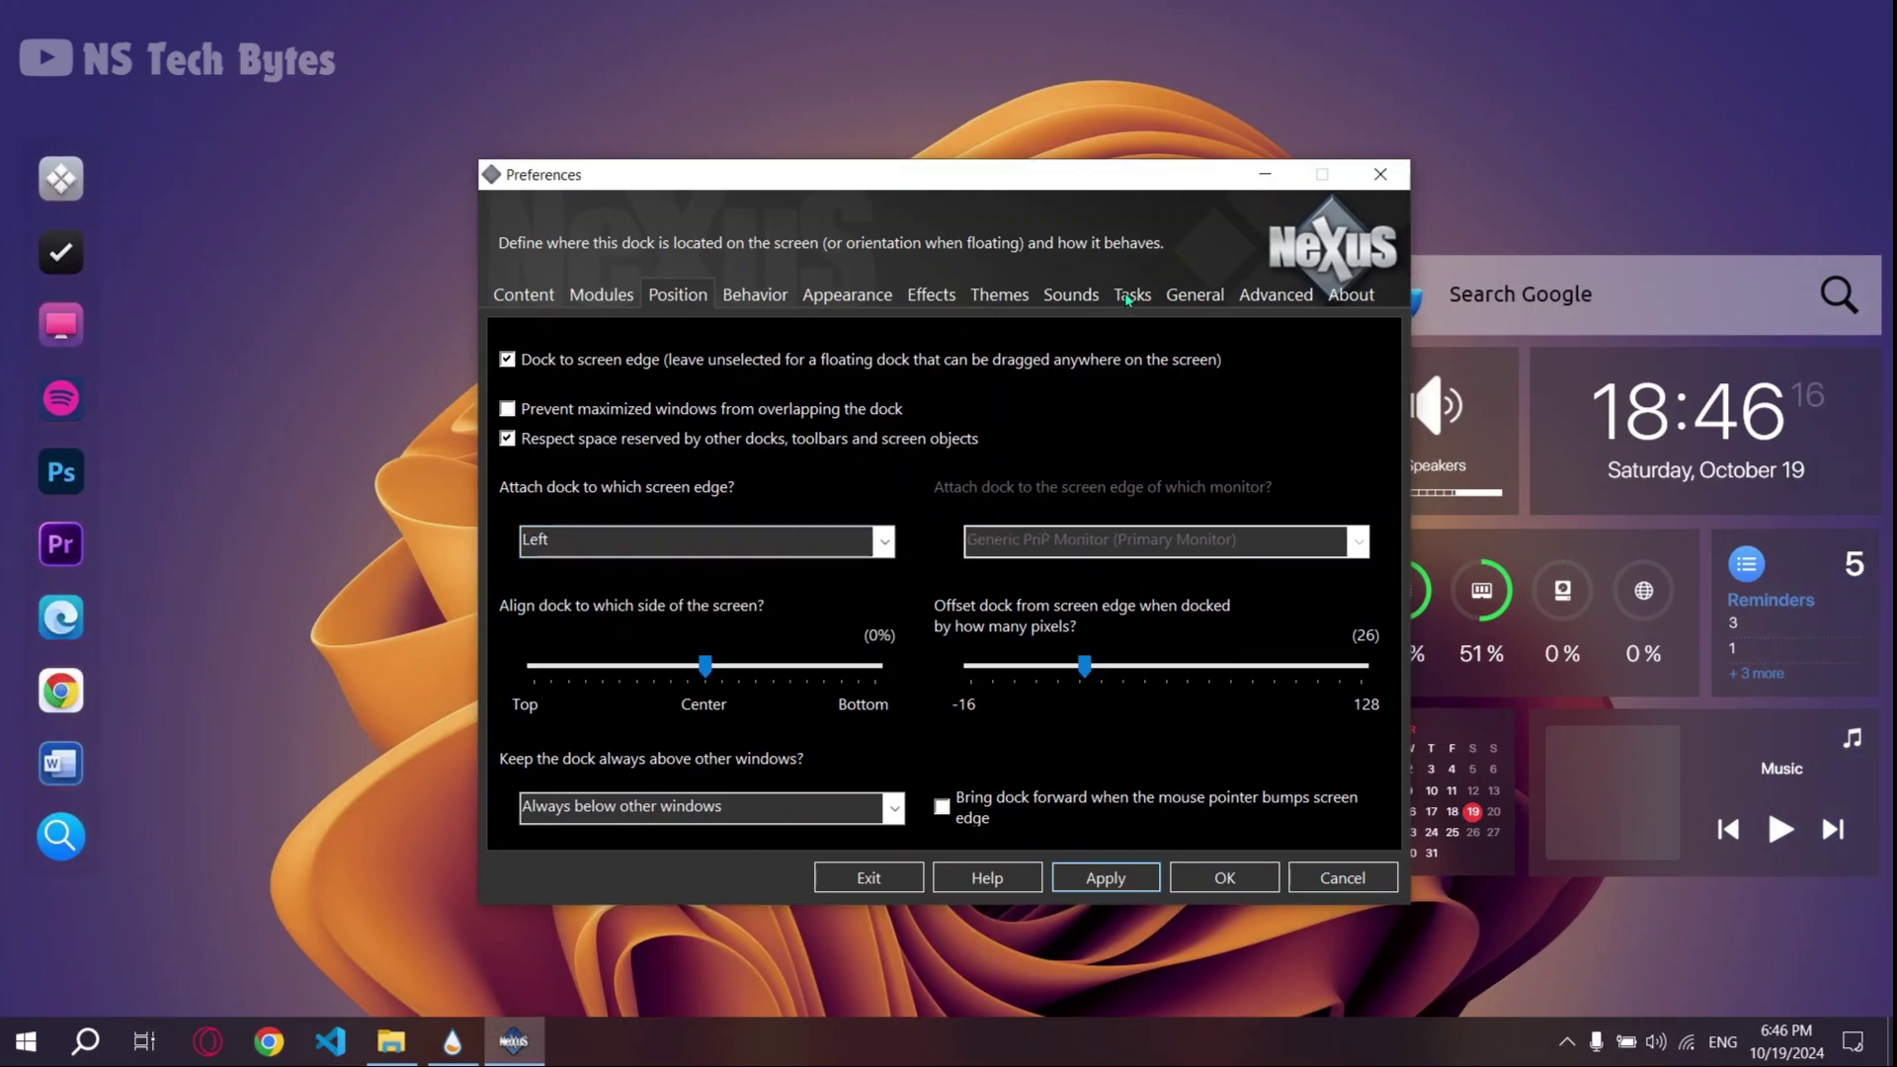
Step: Set the dock icon size to 29 pixels and the icon reflection to 0%, and apply the changes
{"action": "left_click", "coordinate": [848, 293]}
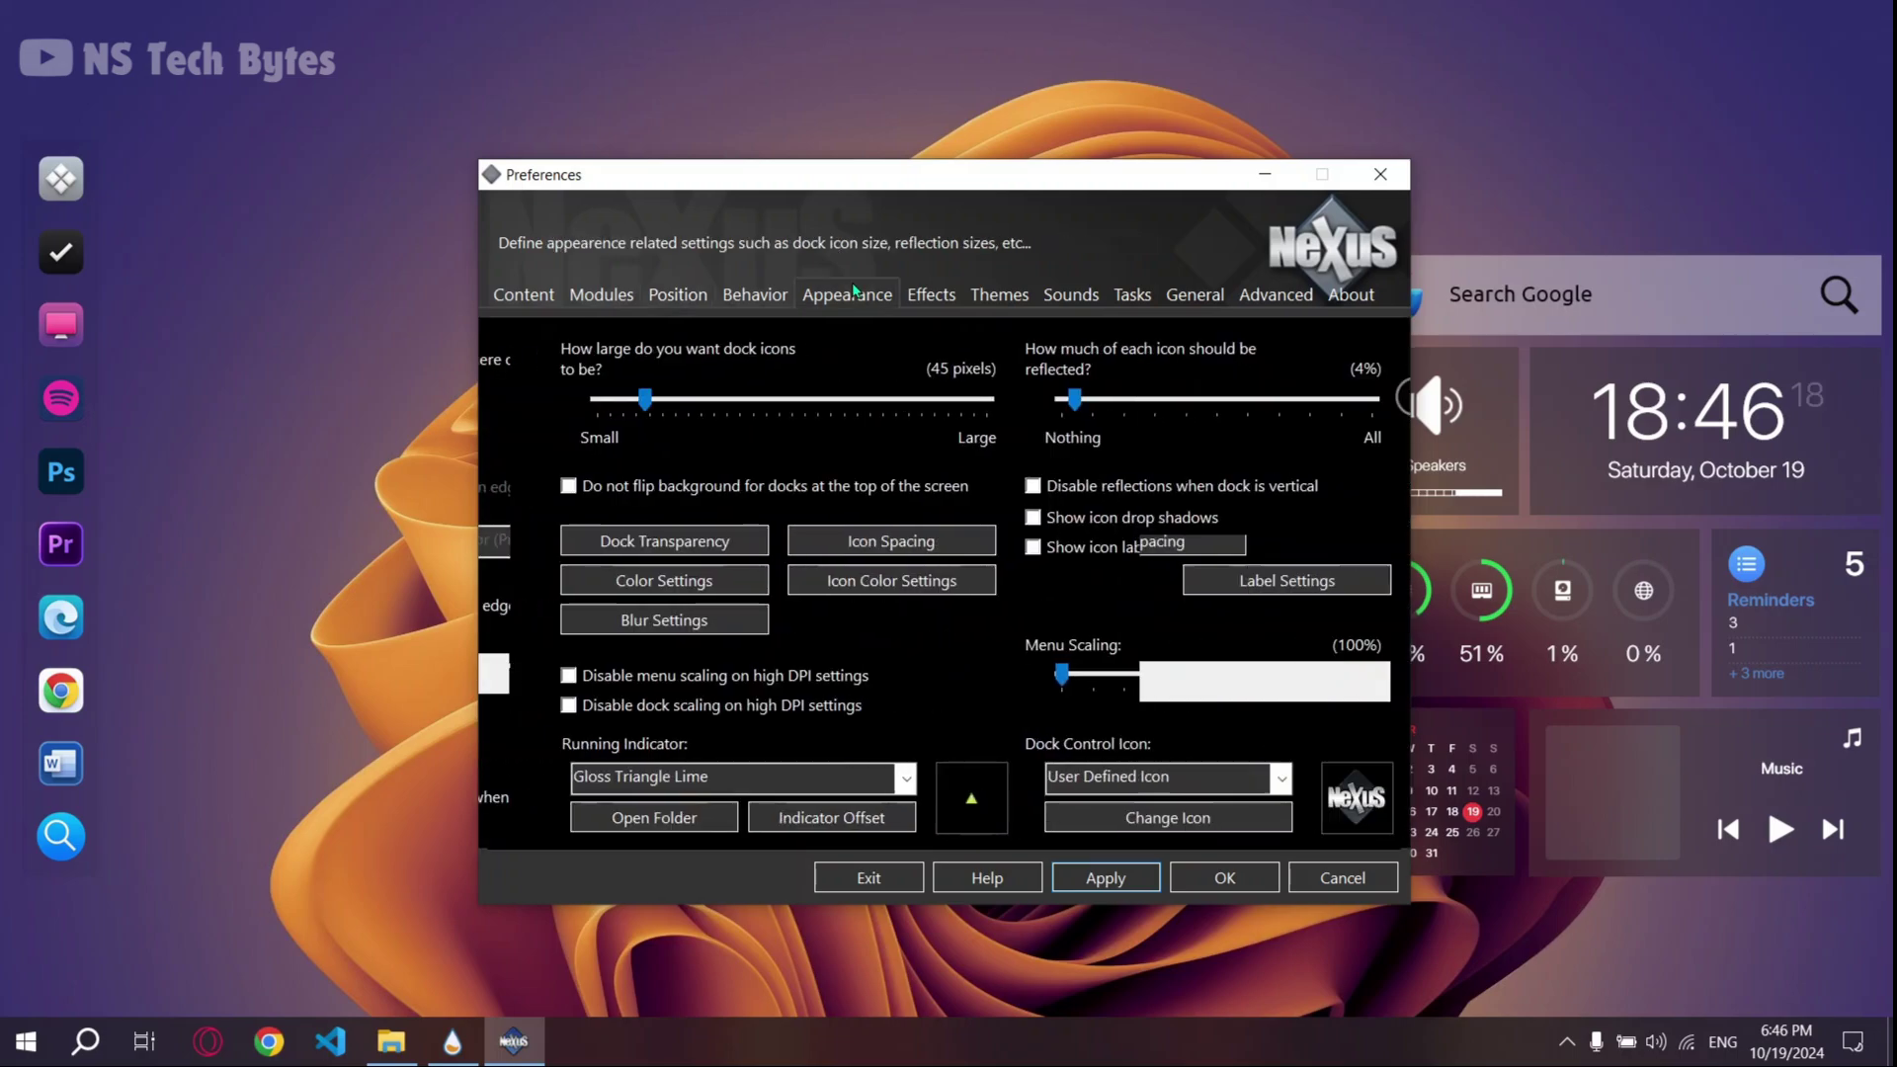
{"action": "left_click_drag", "start_coordinate": [589, 405], "coordinate": [586, 405]}
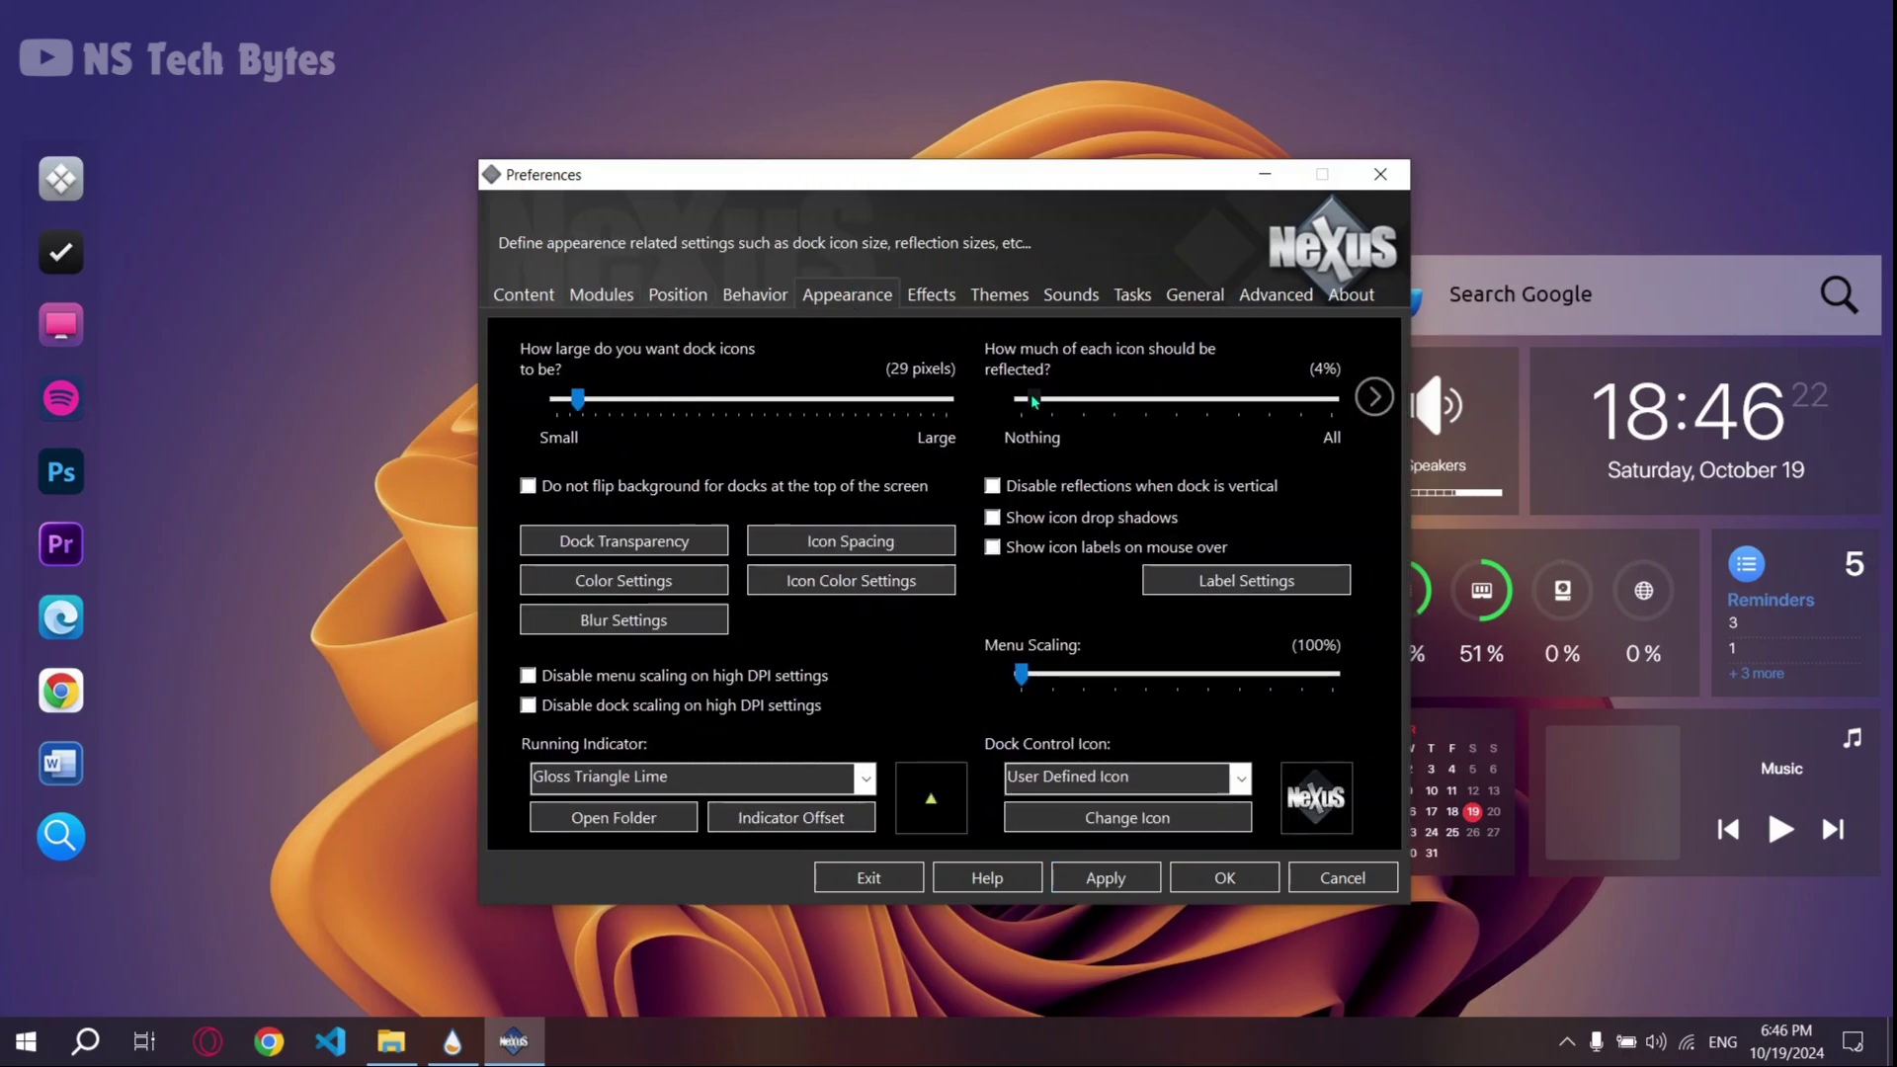
{"action": "left_click", "coordinate": [1129, 884]}
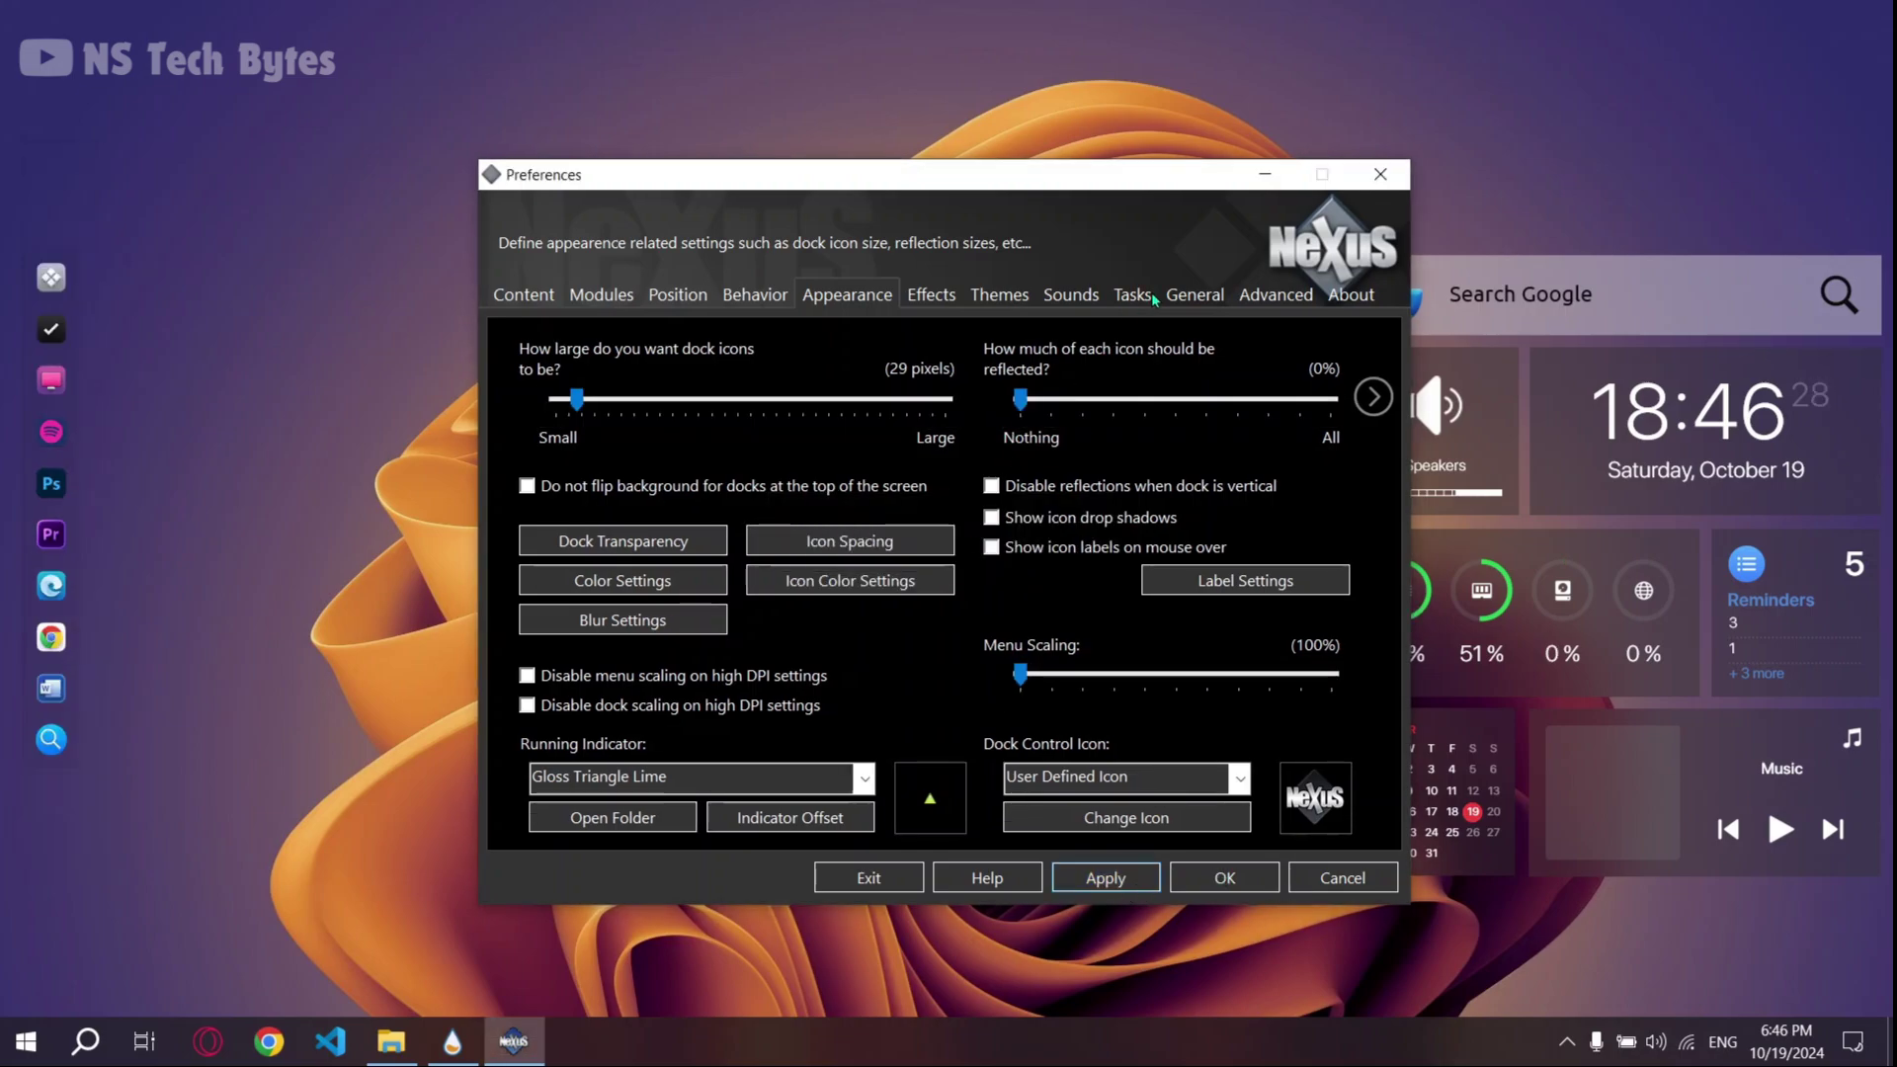
Step: Review the dock's general startup and desktop options, apply the settings and close Preferences
{"action": "left_click", "coordinate": [1191, 296]}
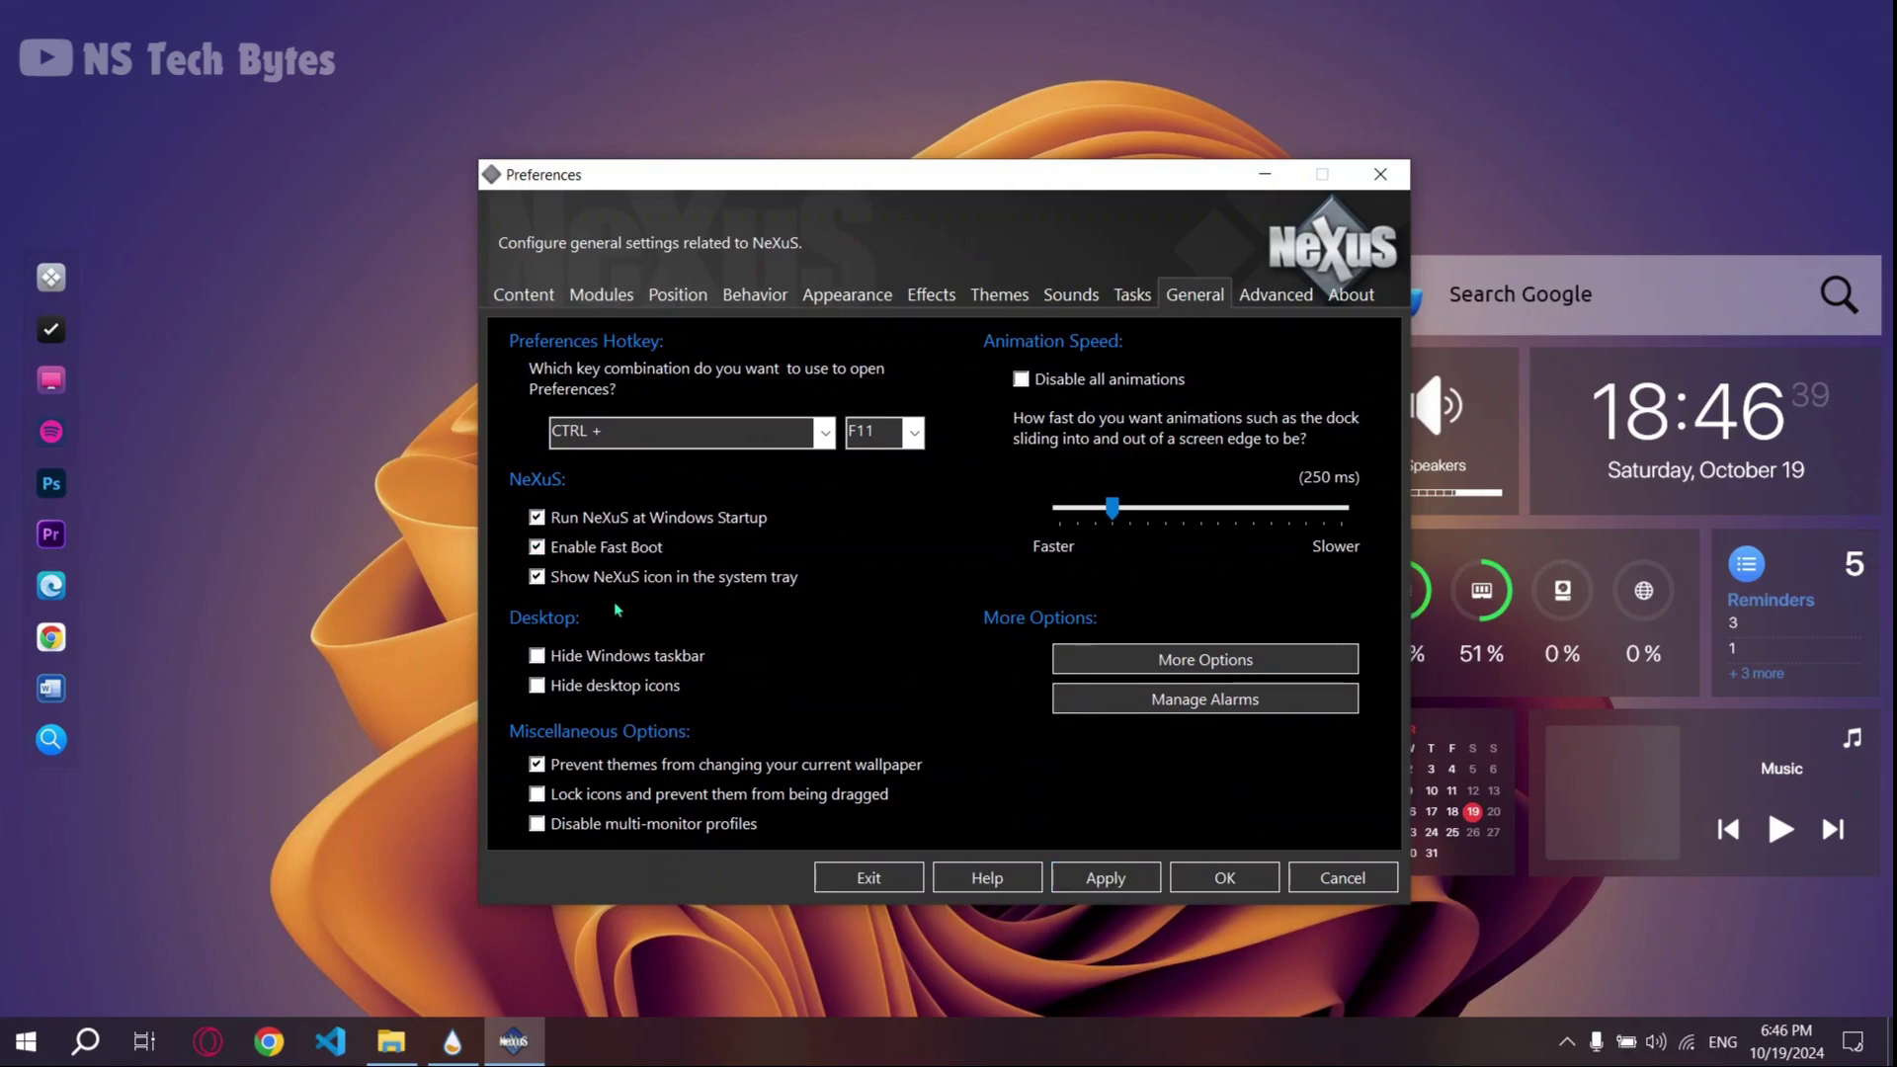
{"action": "left_click", "coordinate": [1102, 879]}
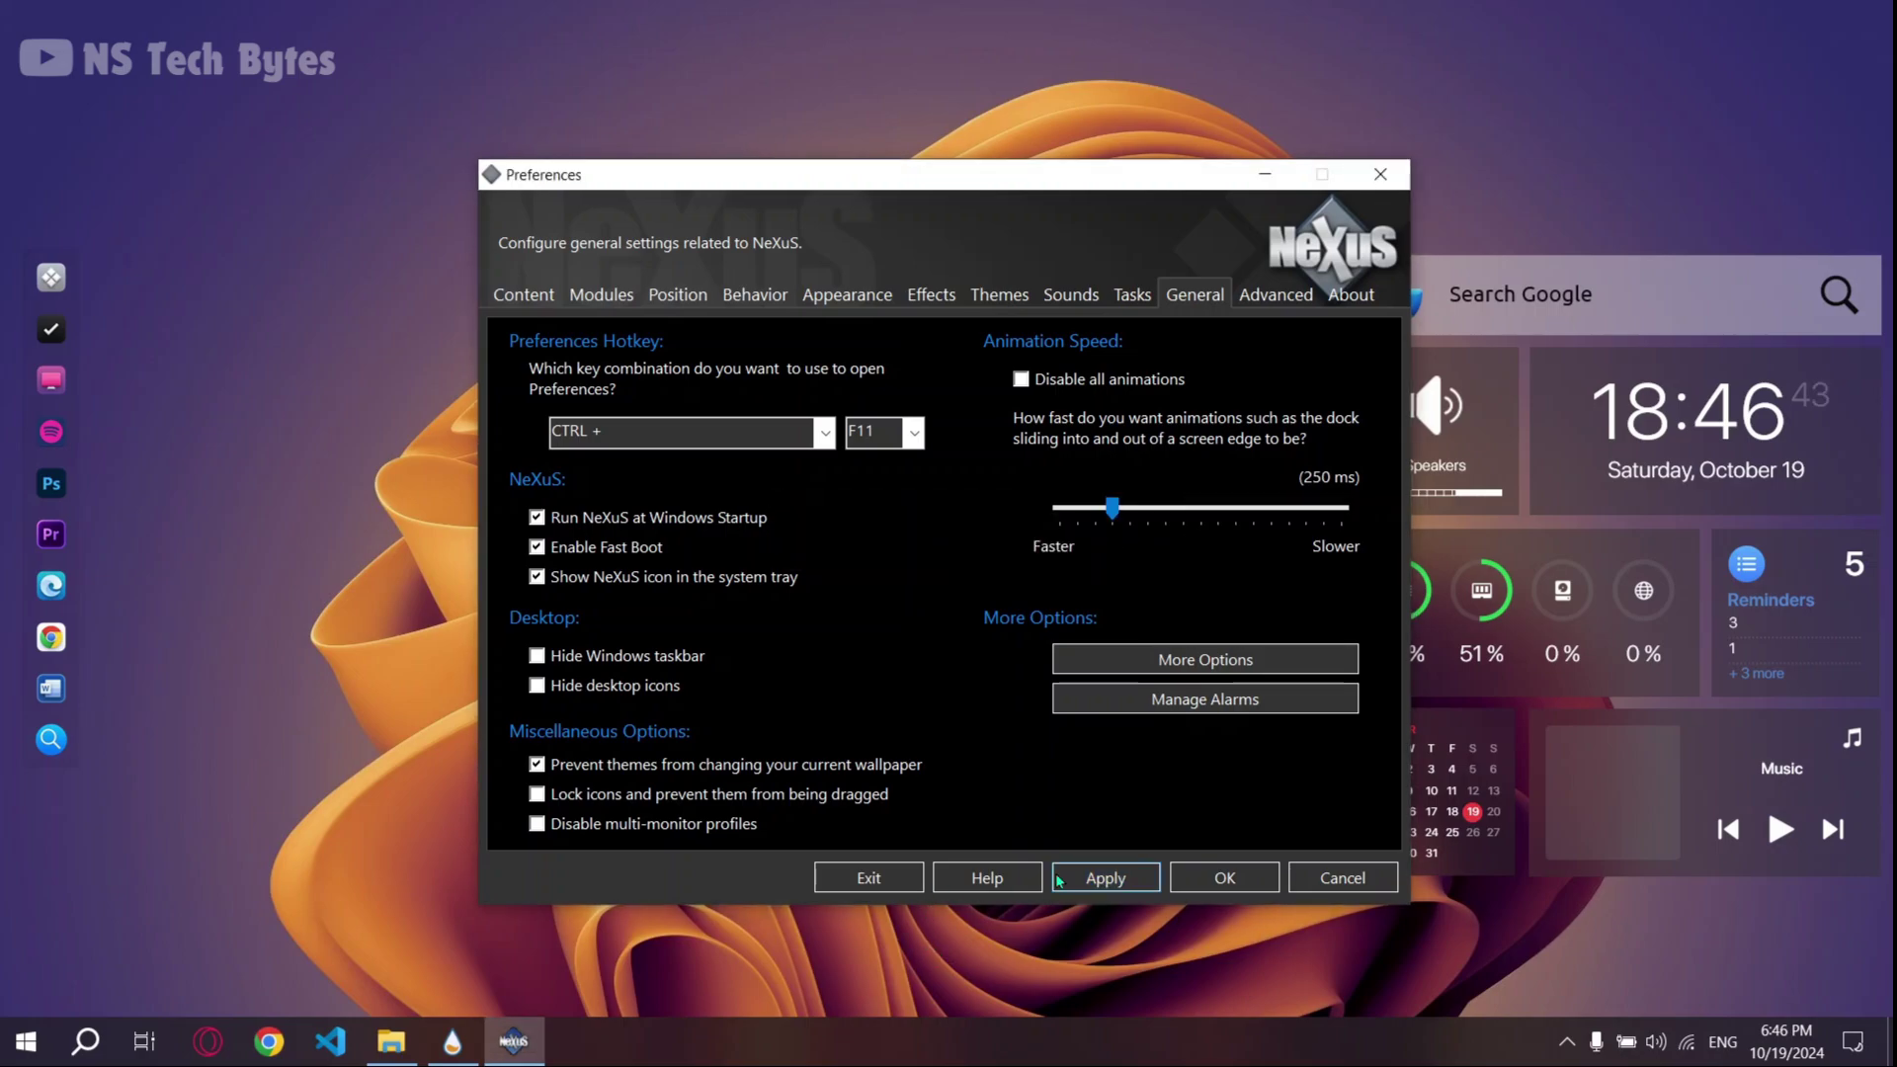
{"action": "left_click", "coordinate": [1225, 879]}
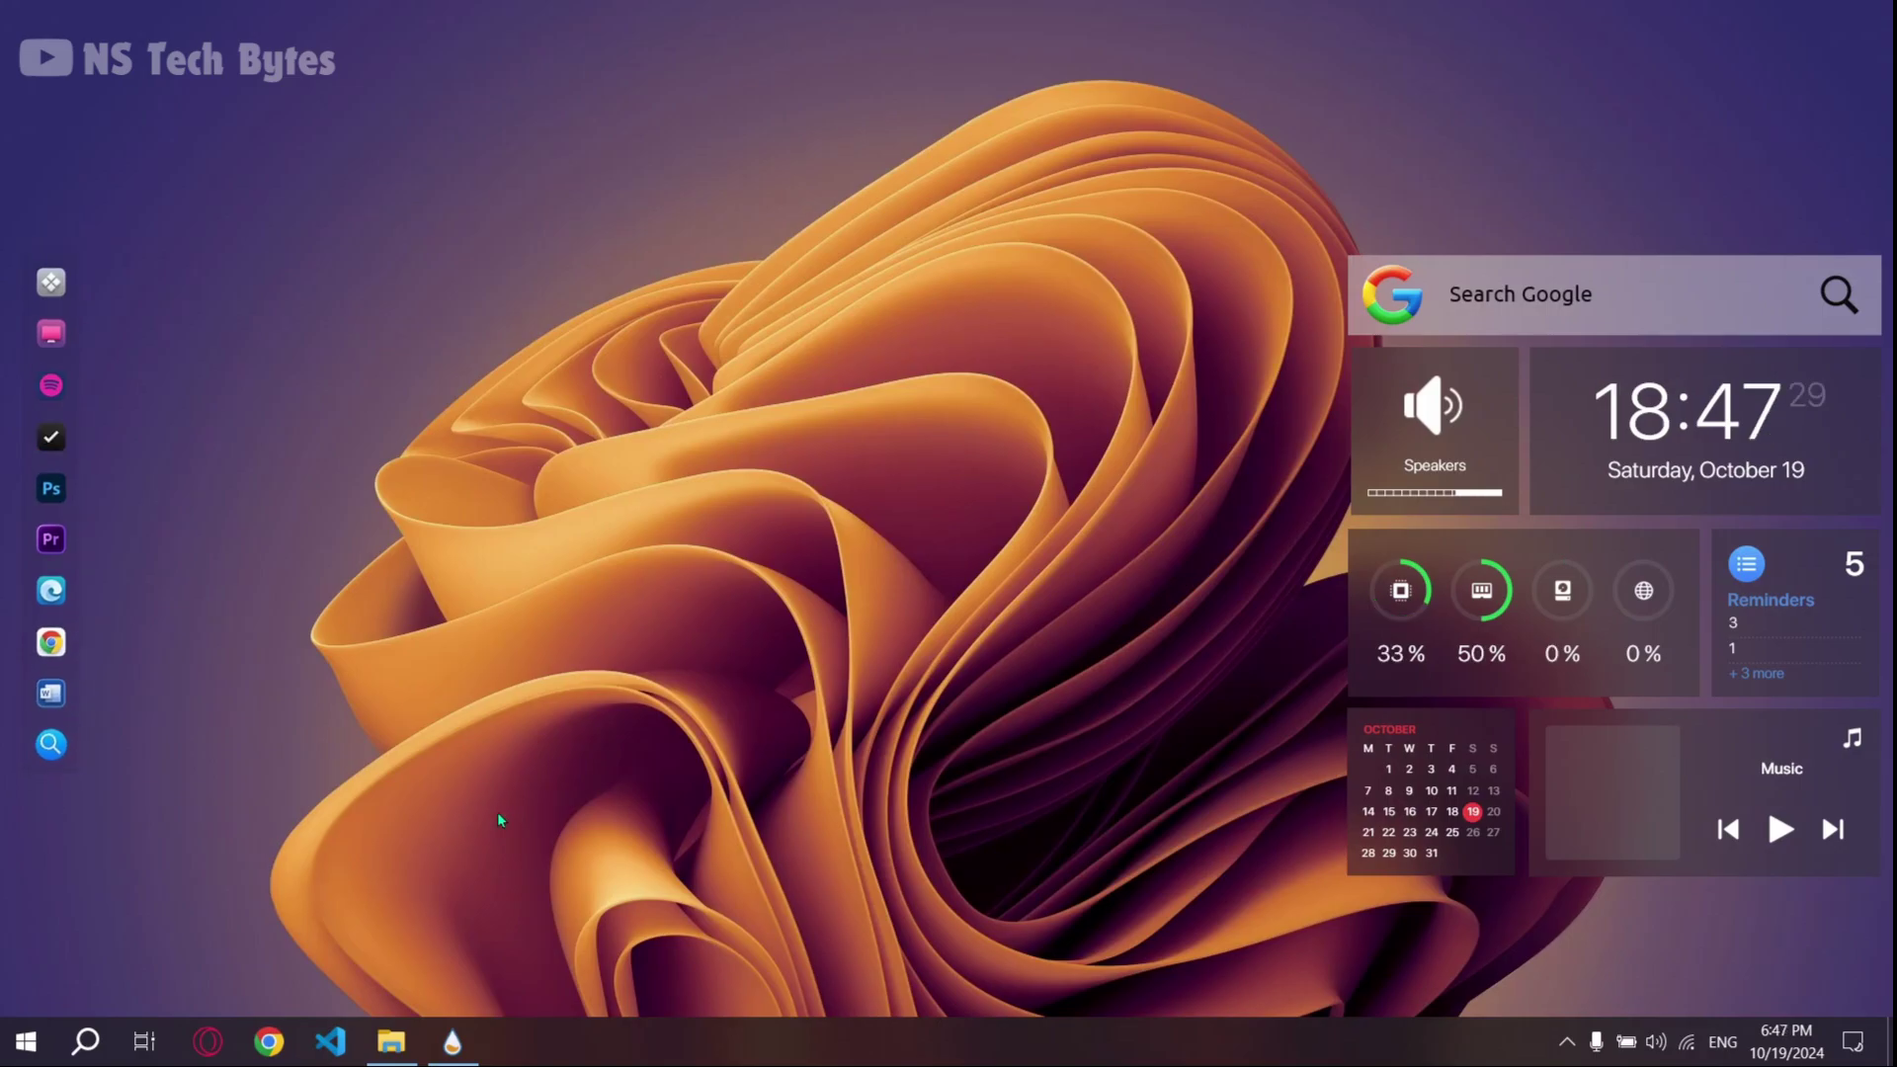
Step: Set the image in the Make Desktop Look Cool Part #8 Wallpaper folder as the desktop background and minimize File Explorer
{"action": "left_click", "coordinate": [392, 1041]}
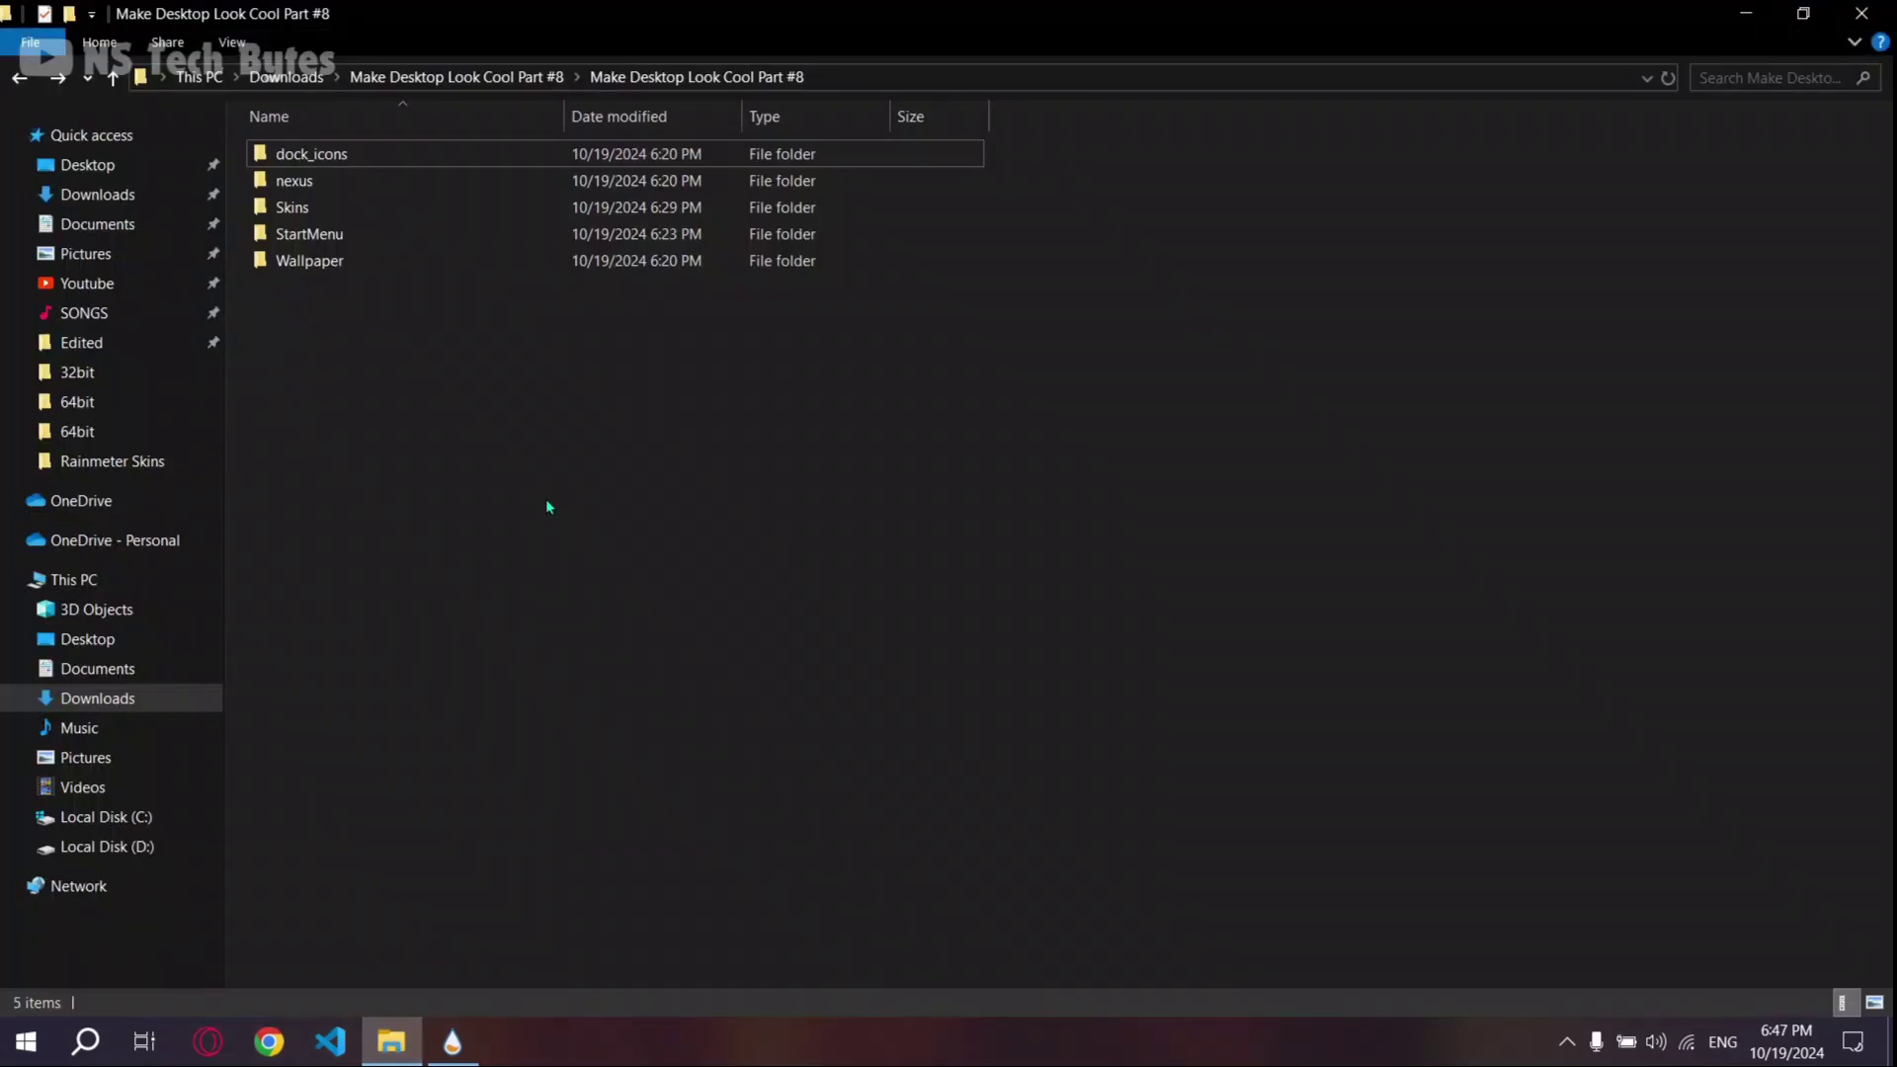
{"action": "left_click", "coordinate": [352, 259]}
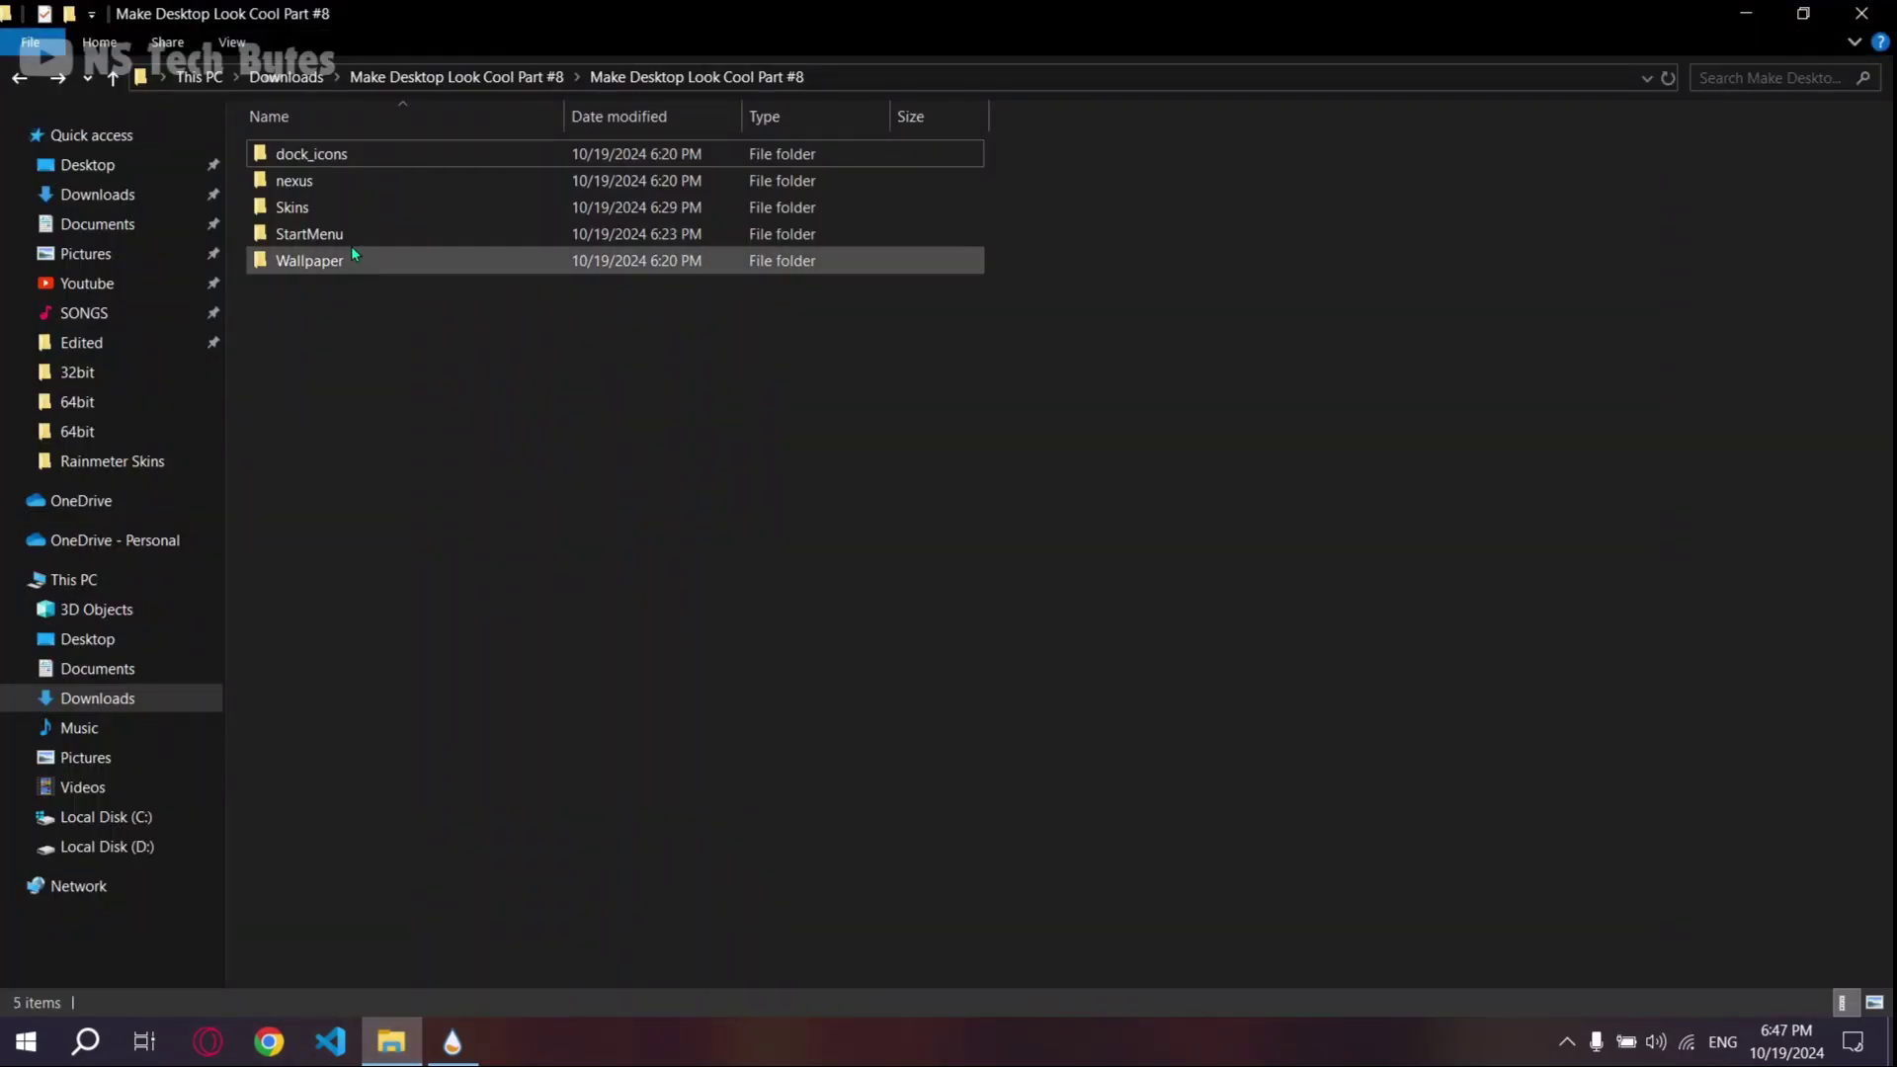
{"action": "double_click", "coordinate": [347, 259]}
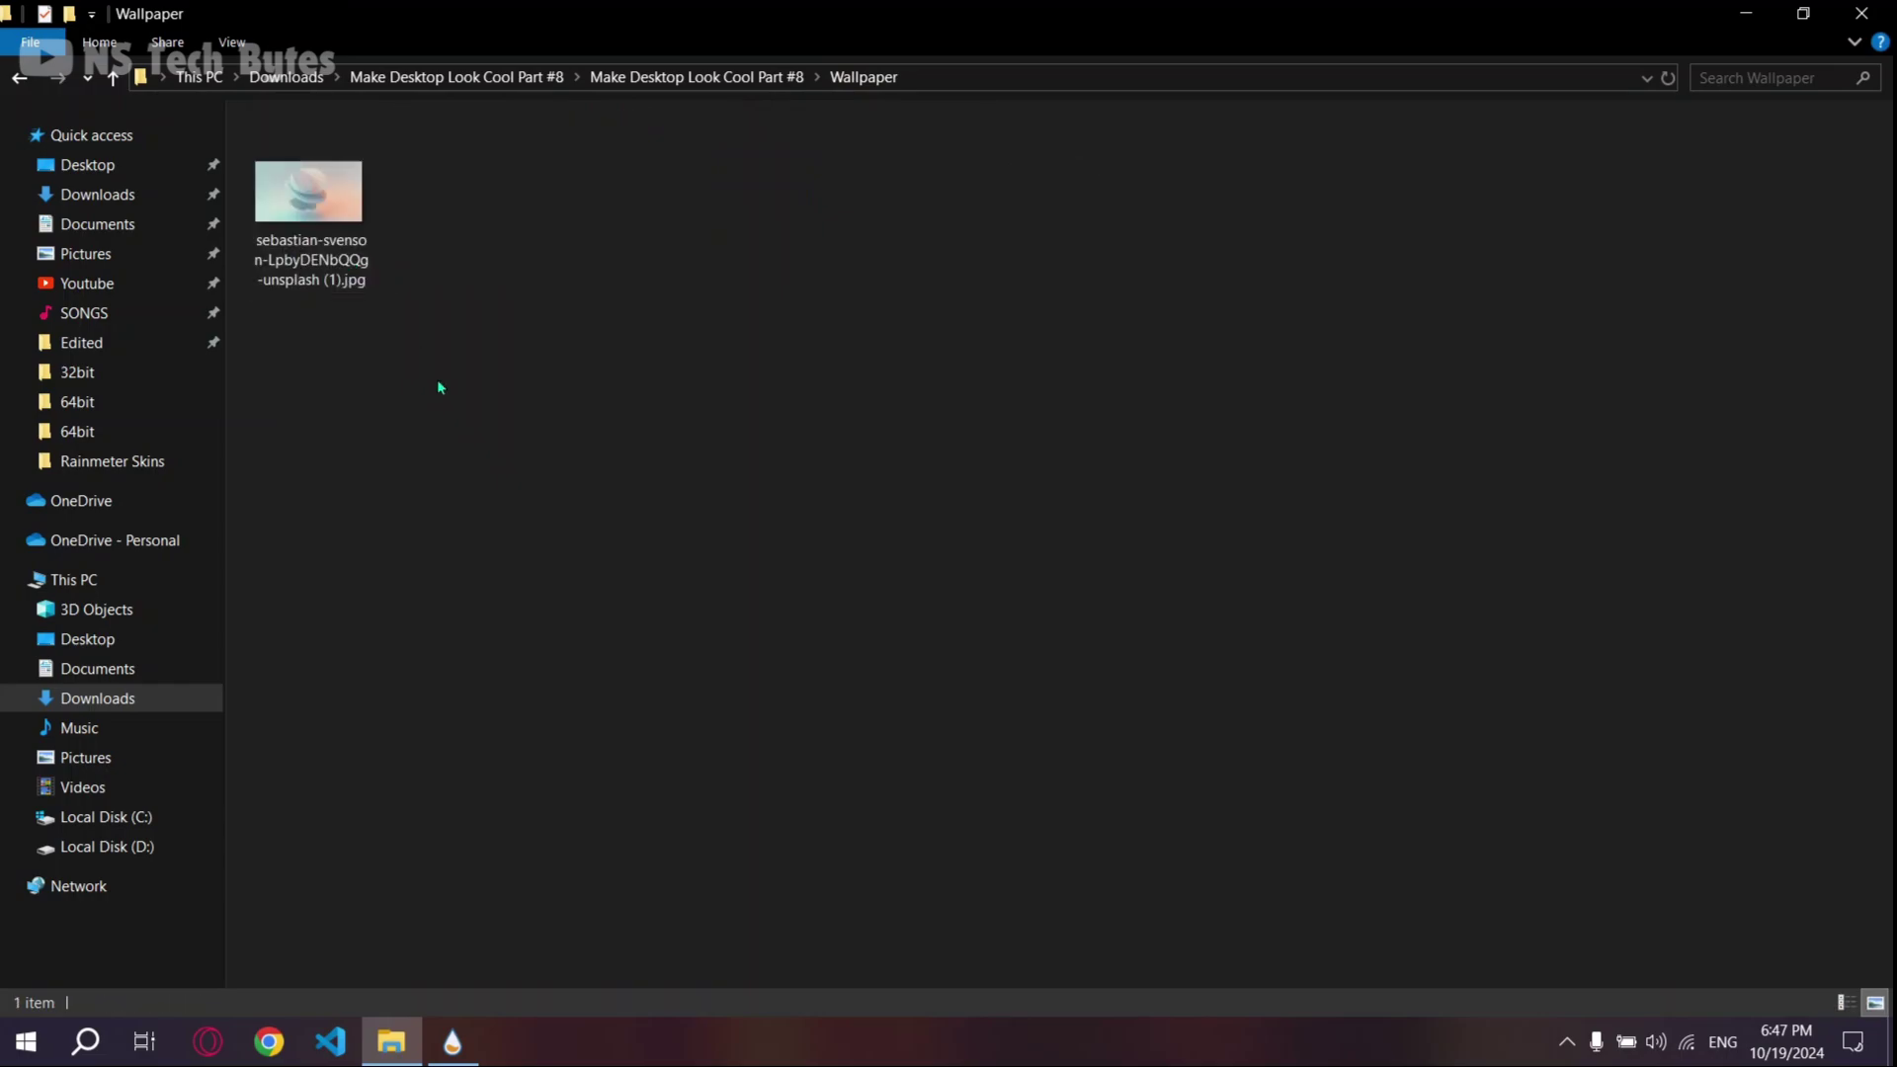
{"action": "left_click", "coordinate": [309, 191]}
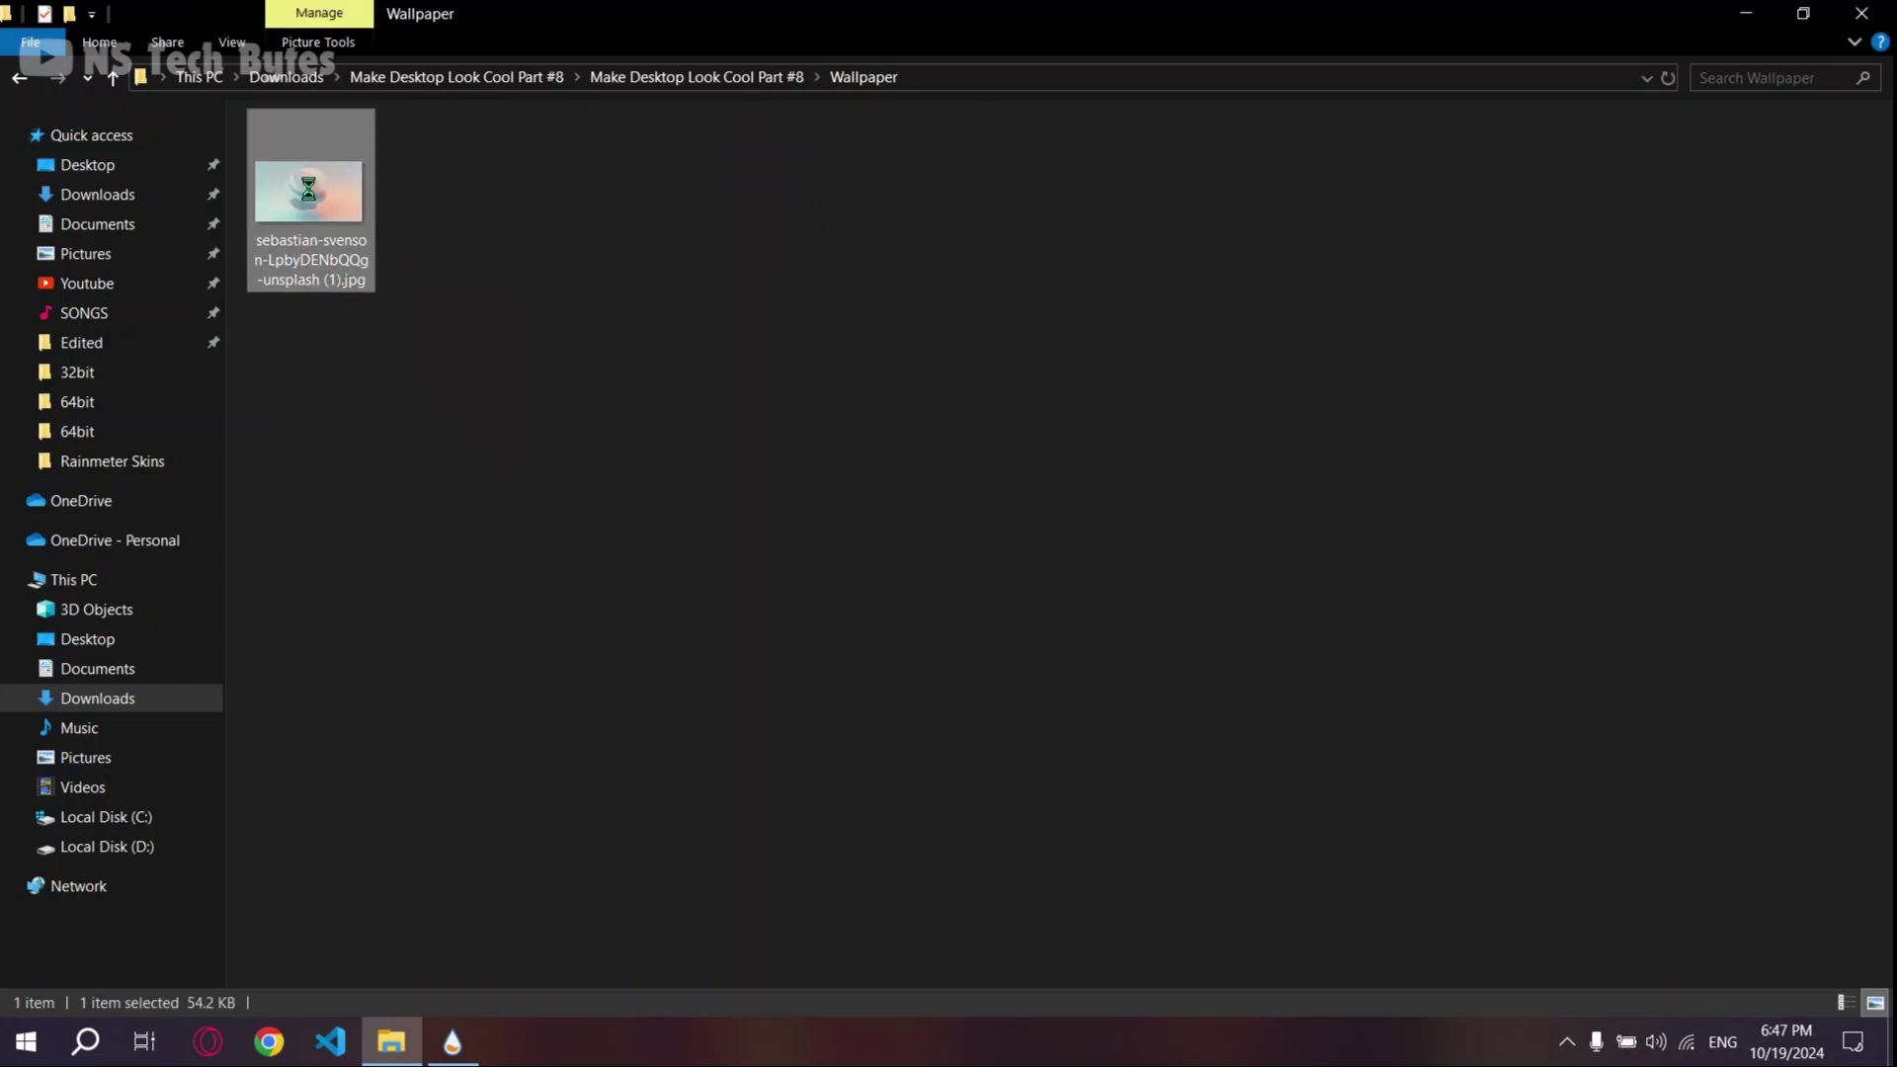
{"action": "right_click", "coordinate": [310, 190]}
{"action": "left_click", "coordinate": [403, 343]}
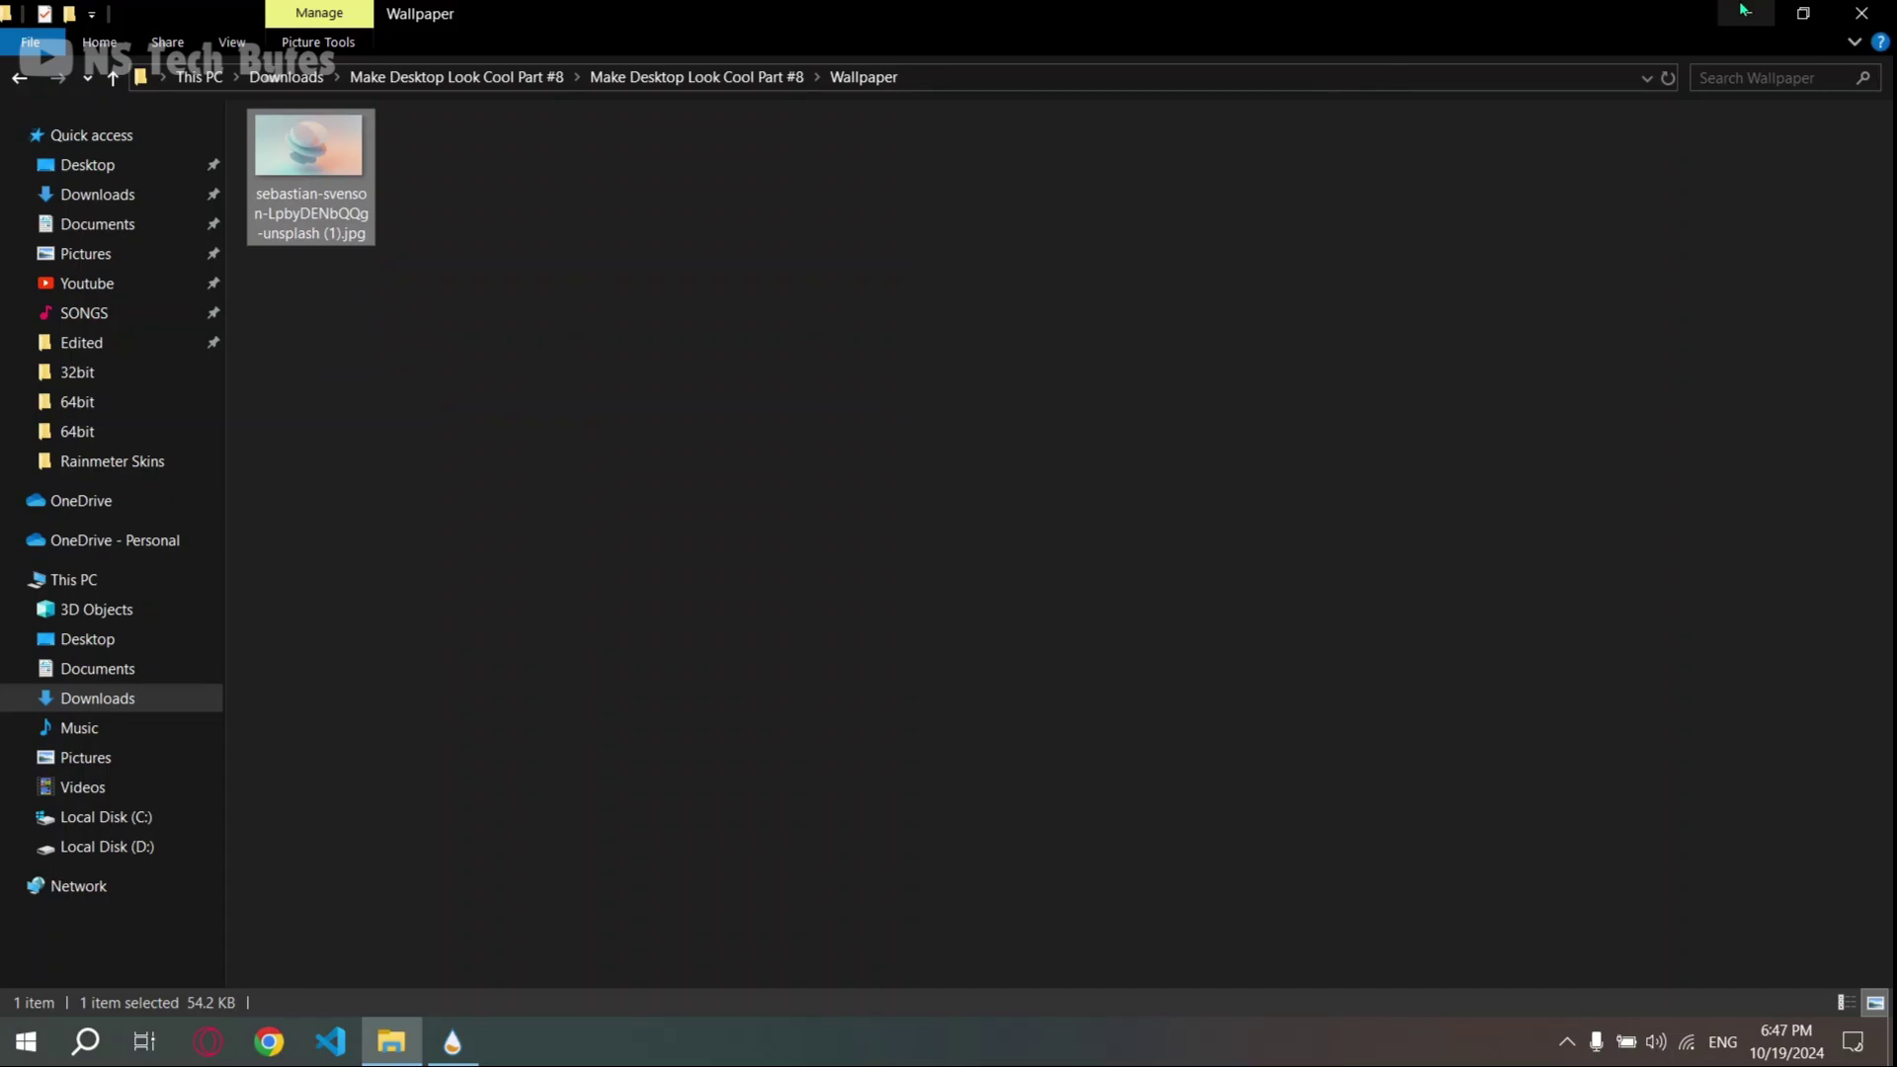
{"action": "left_click", "coordinate": [1743, 12]}
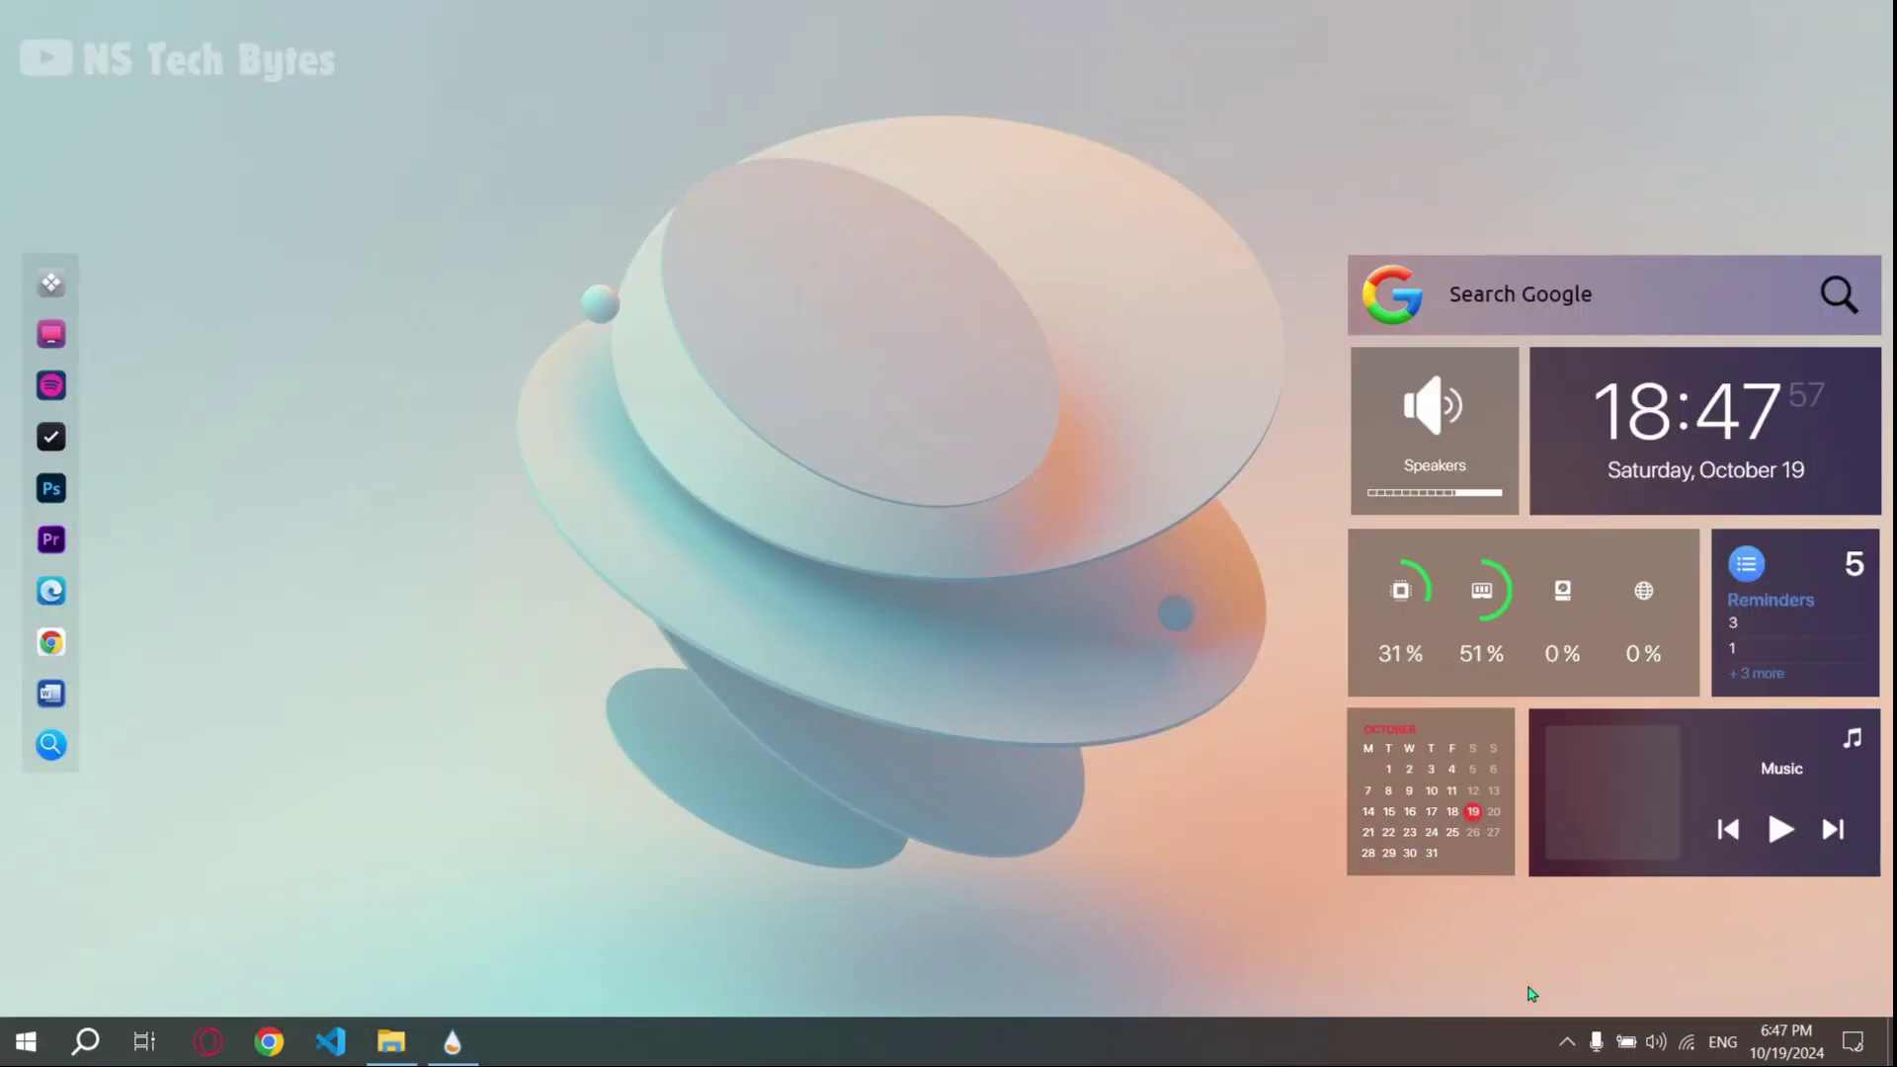
Step: Refresh all Rainmeter skins from the Manage Rainmeter window and minimize it
{"action": "left_click", "coordinate": [1566, 1041]}
{"action": "left_click", "coordinate": [1521, 953]}
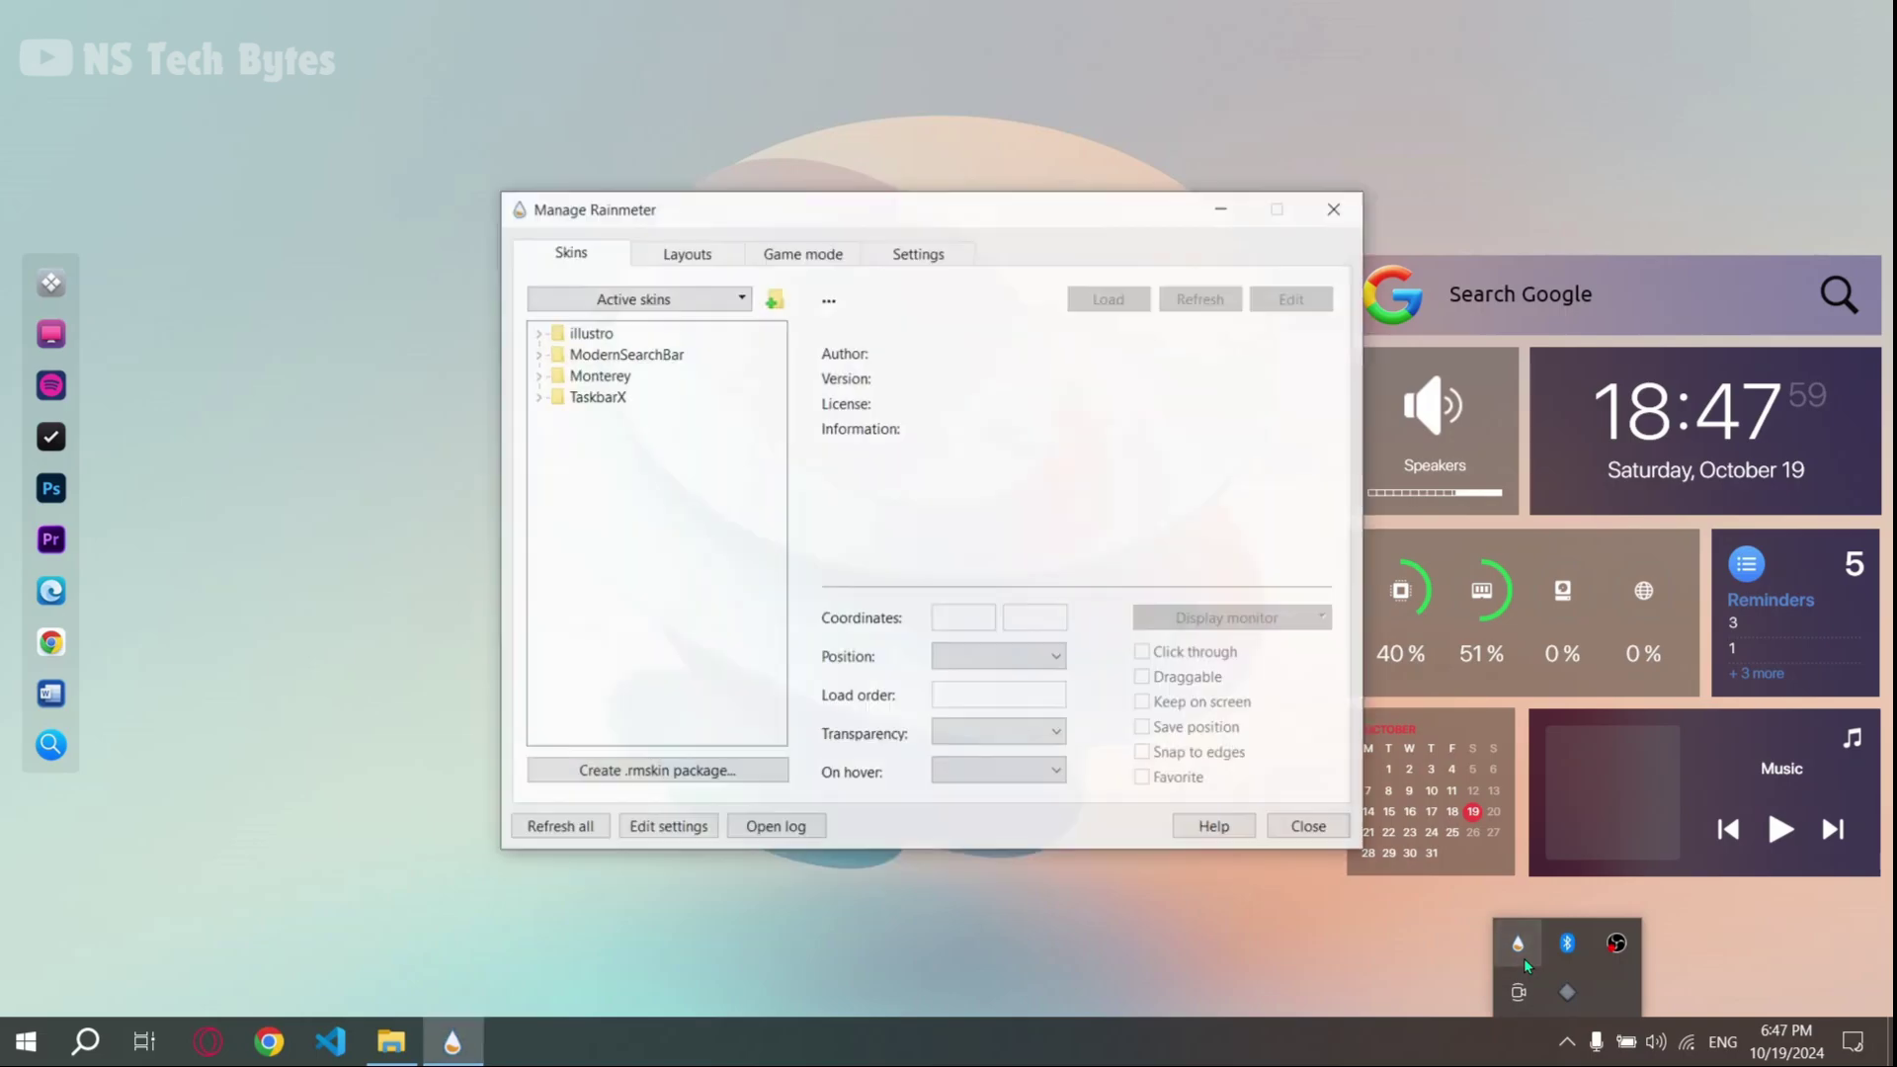
{"action": "left_click", "coordinate": [560, 818]}
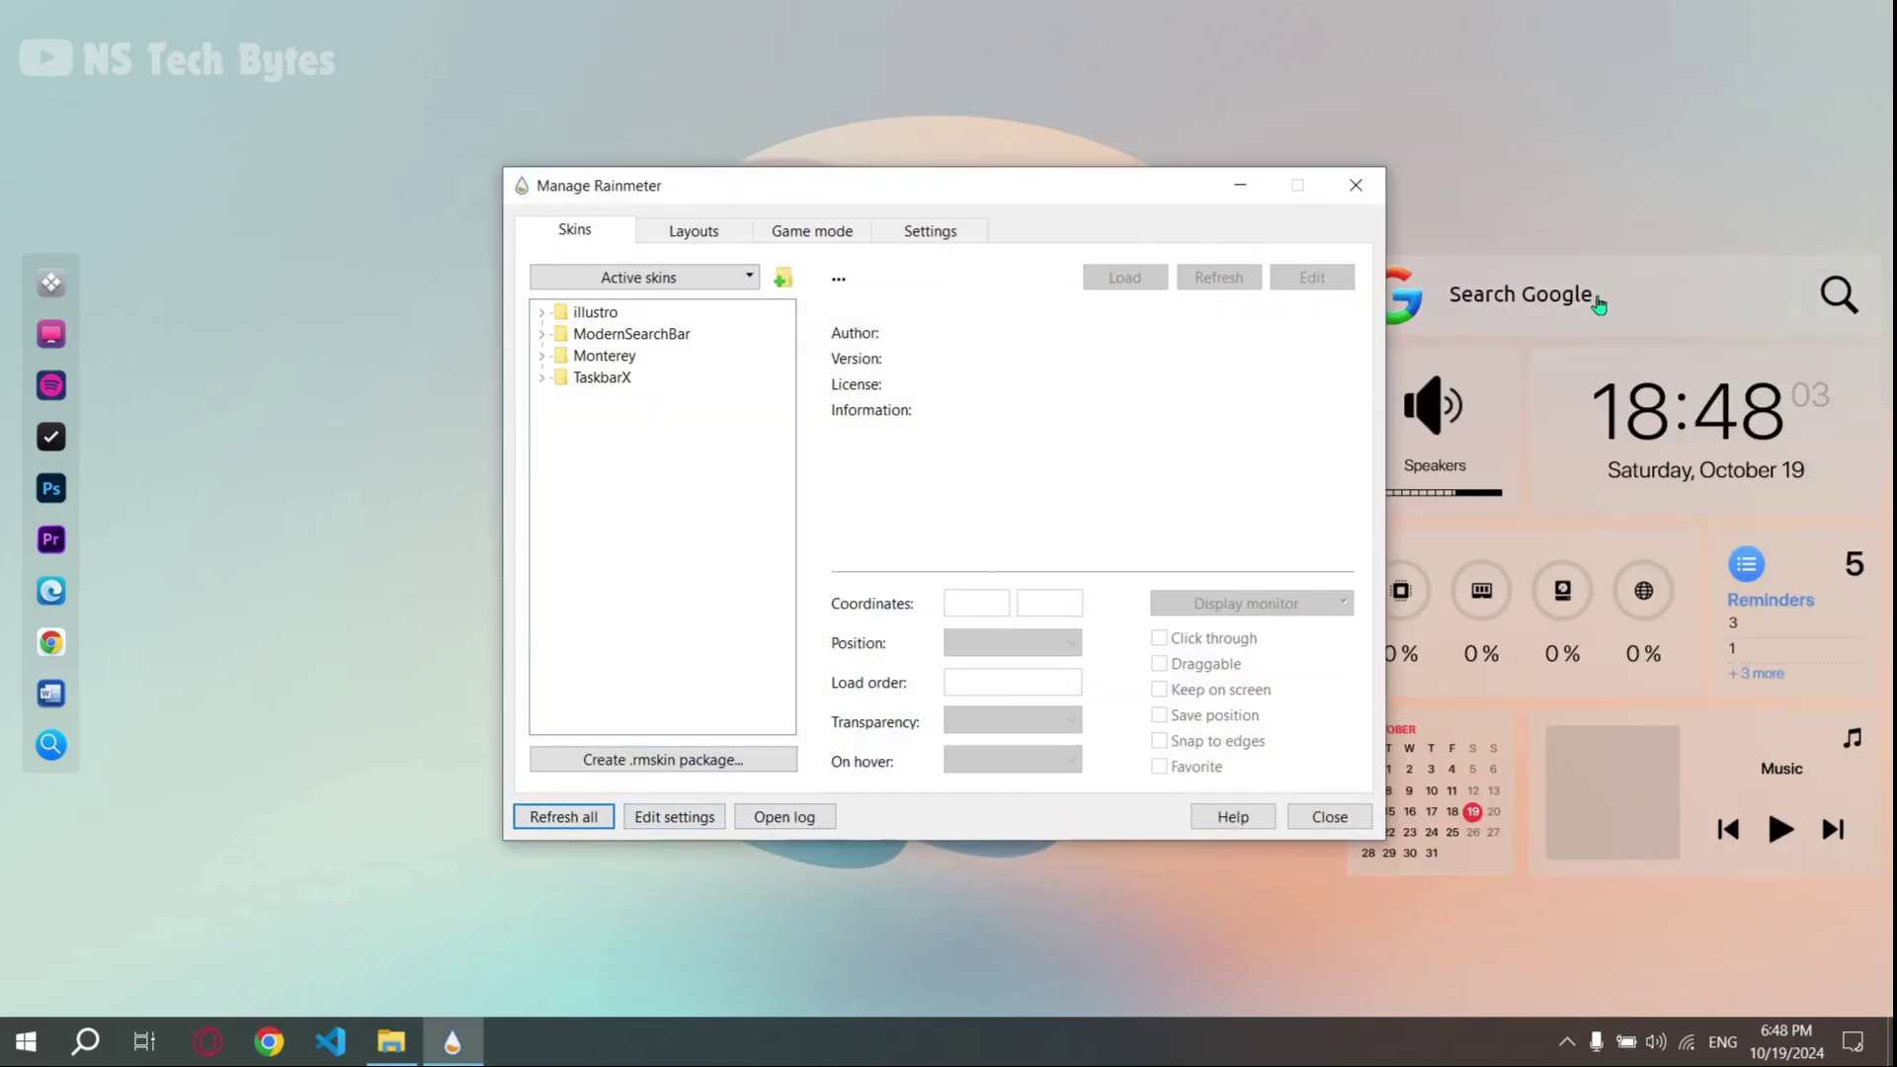
{"action": "left_click", "coordinate": [1239, 185]}
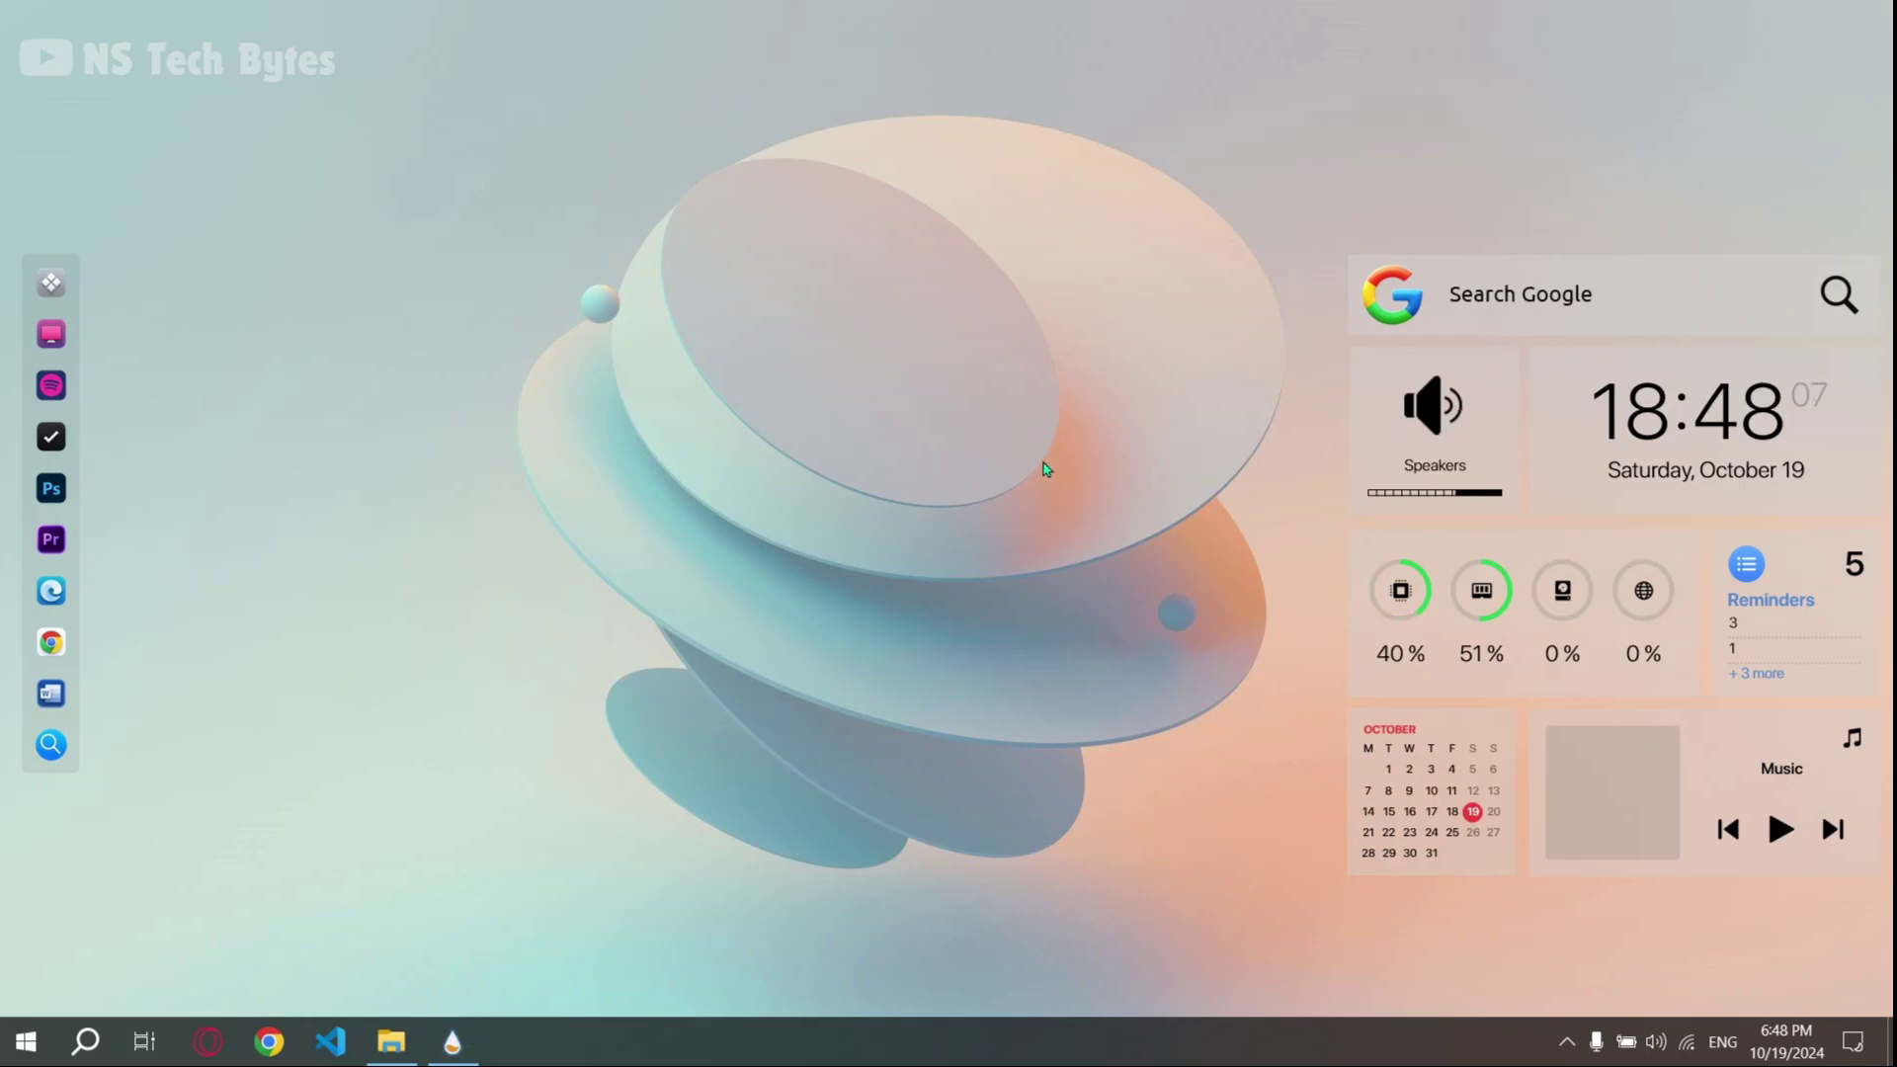
Step: Install StartIsBack++_v2.9.19_.exe from the package's StartMenu folder for the current user only and open its configuration
{"action": "left_click", "coordinate": [400, 1045]}
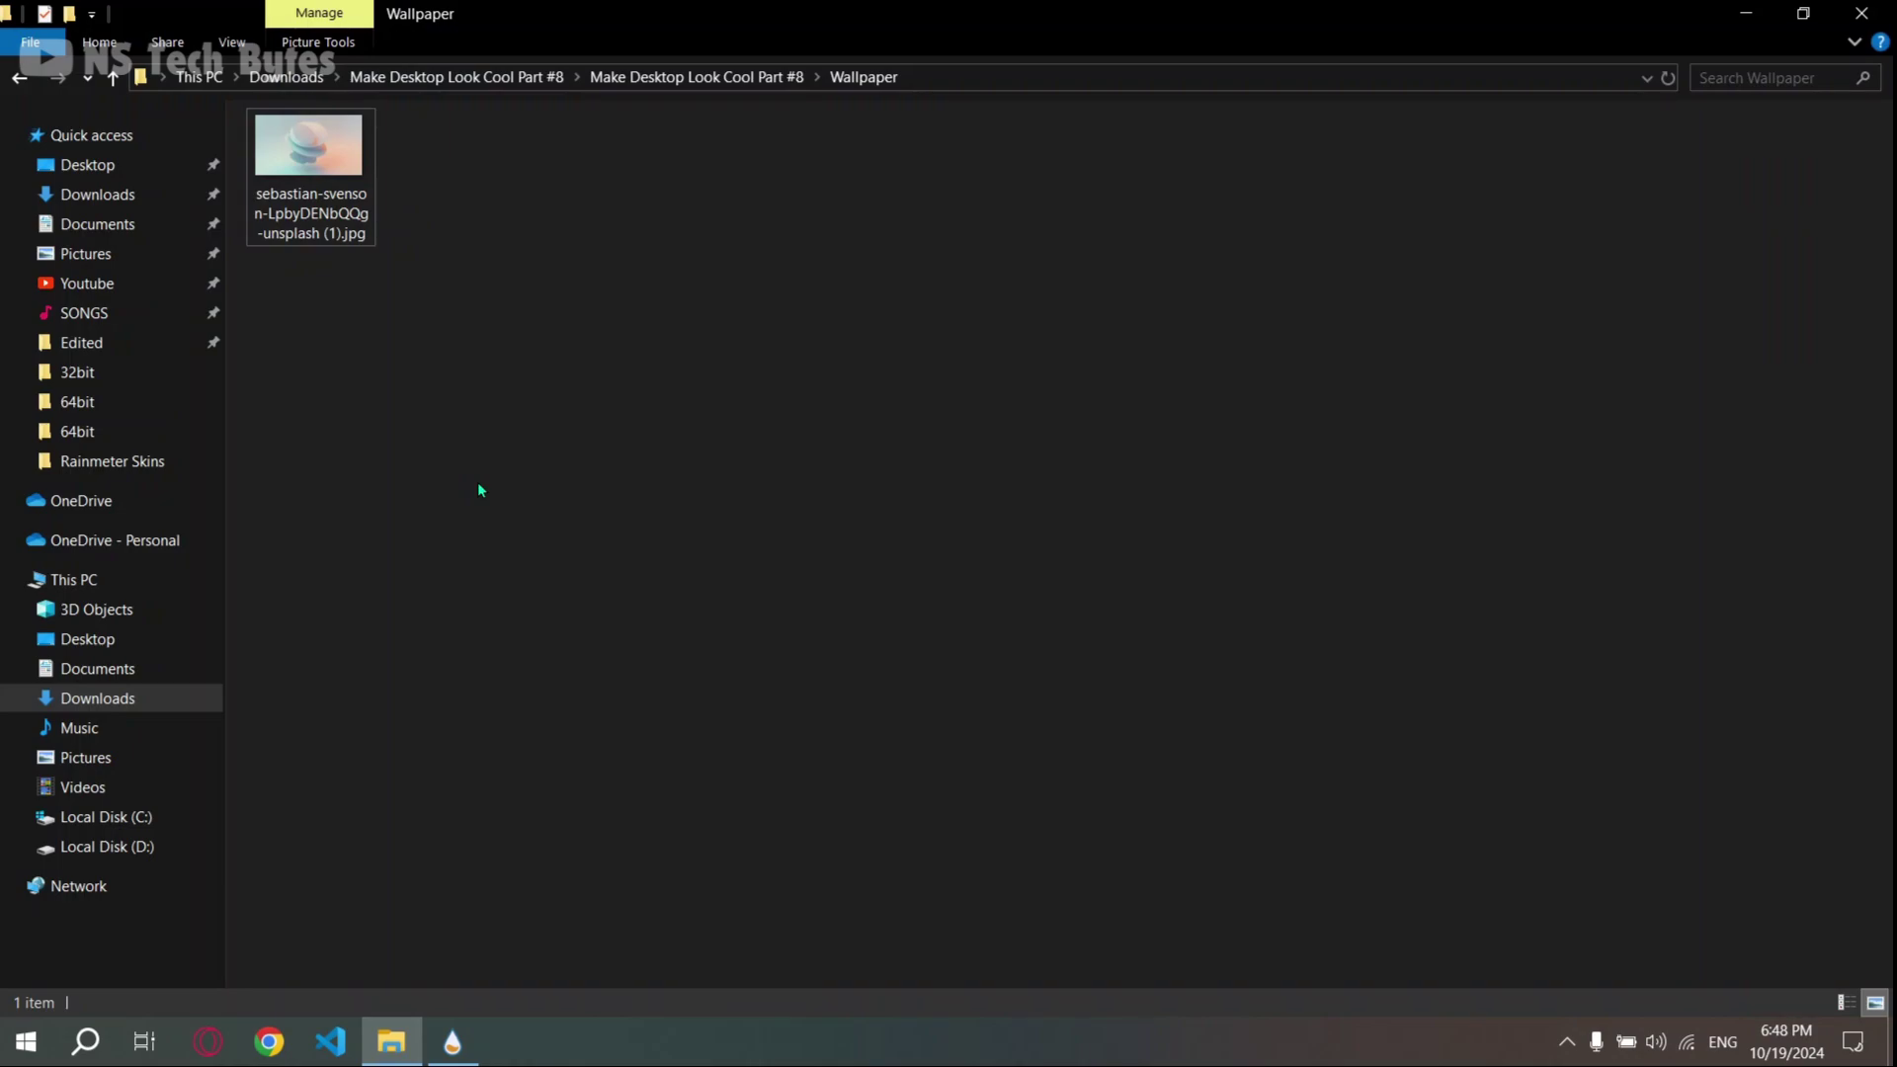
{"action": "left_click", "coordinate": [16, 80]}
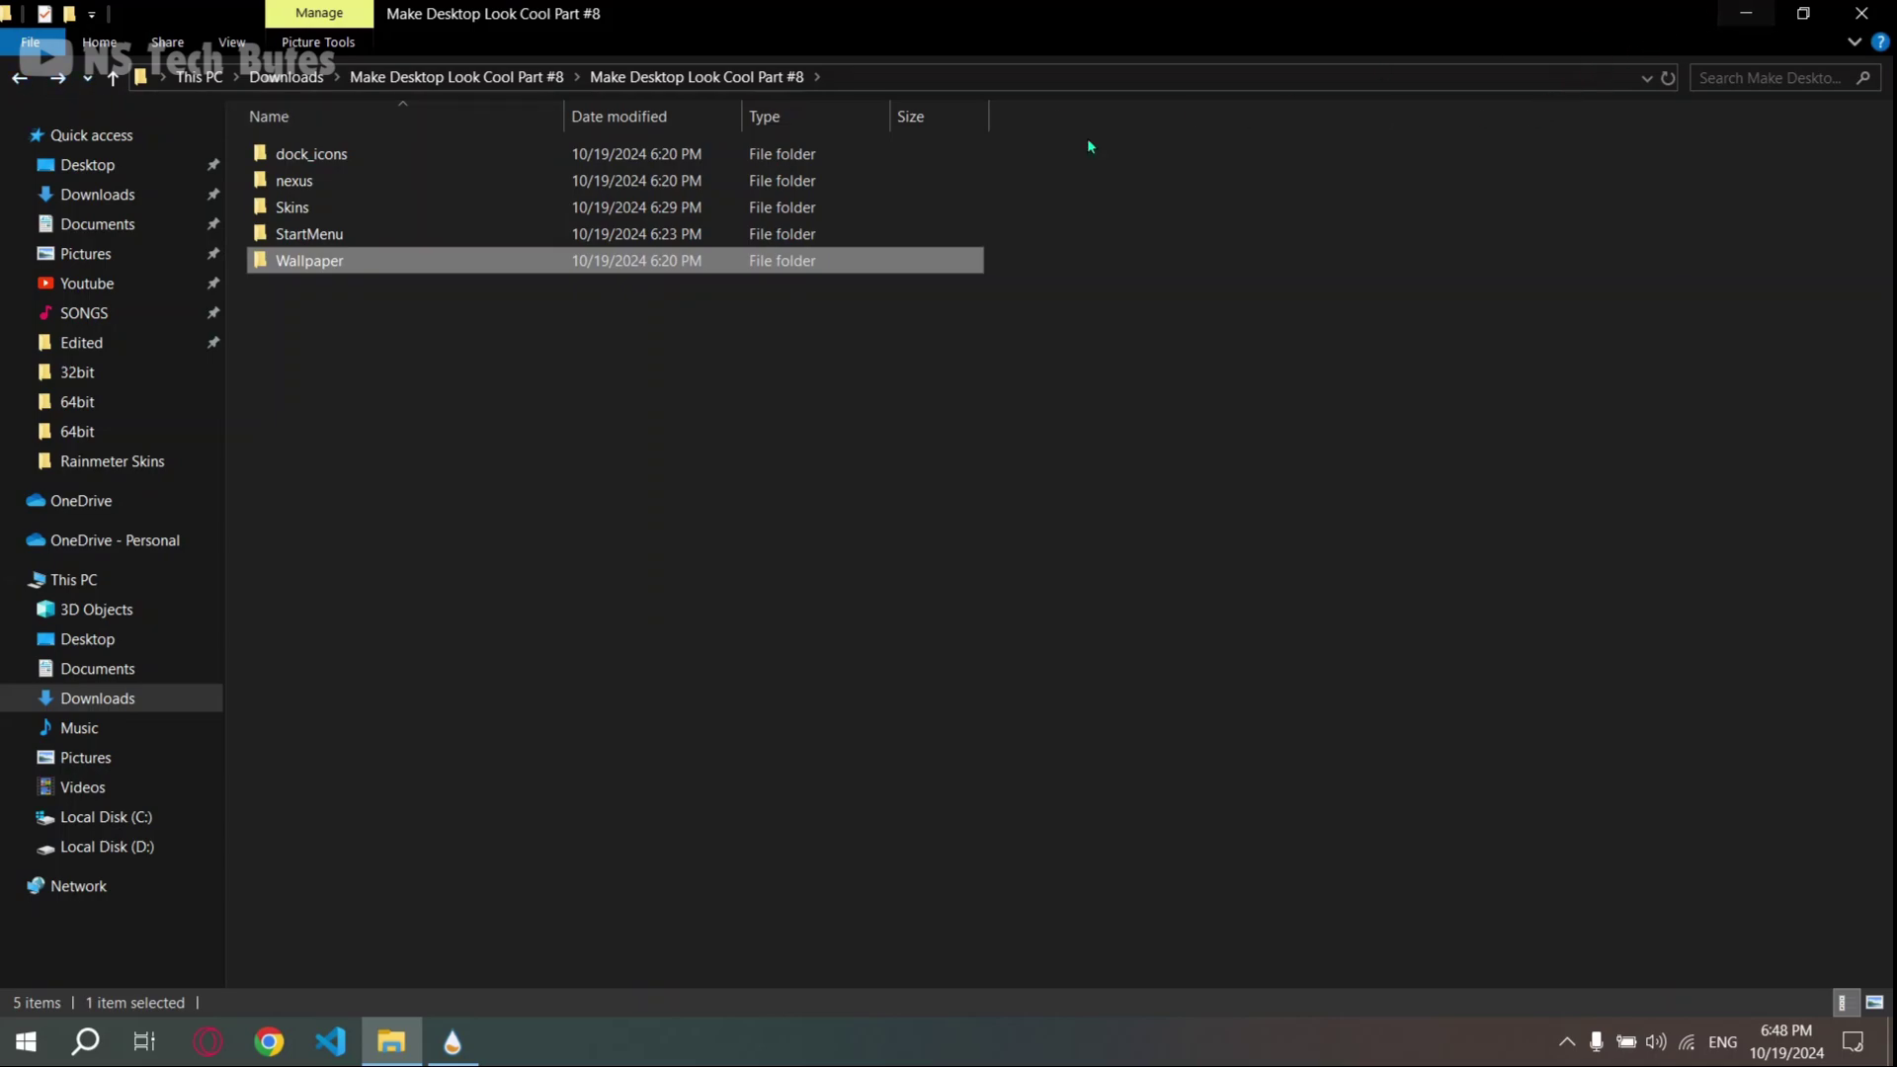
{"action": "double_click", "coordinate": [406, 237]}
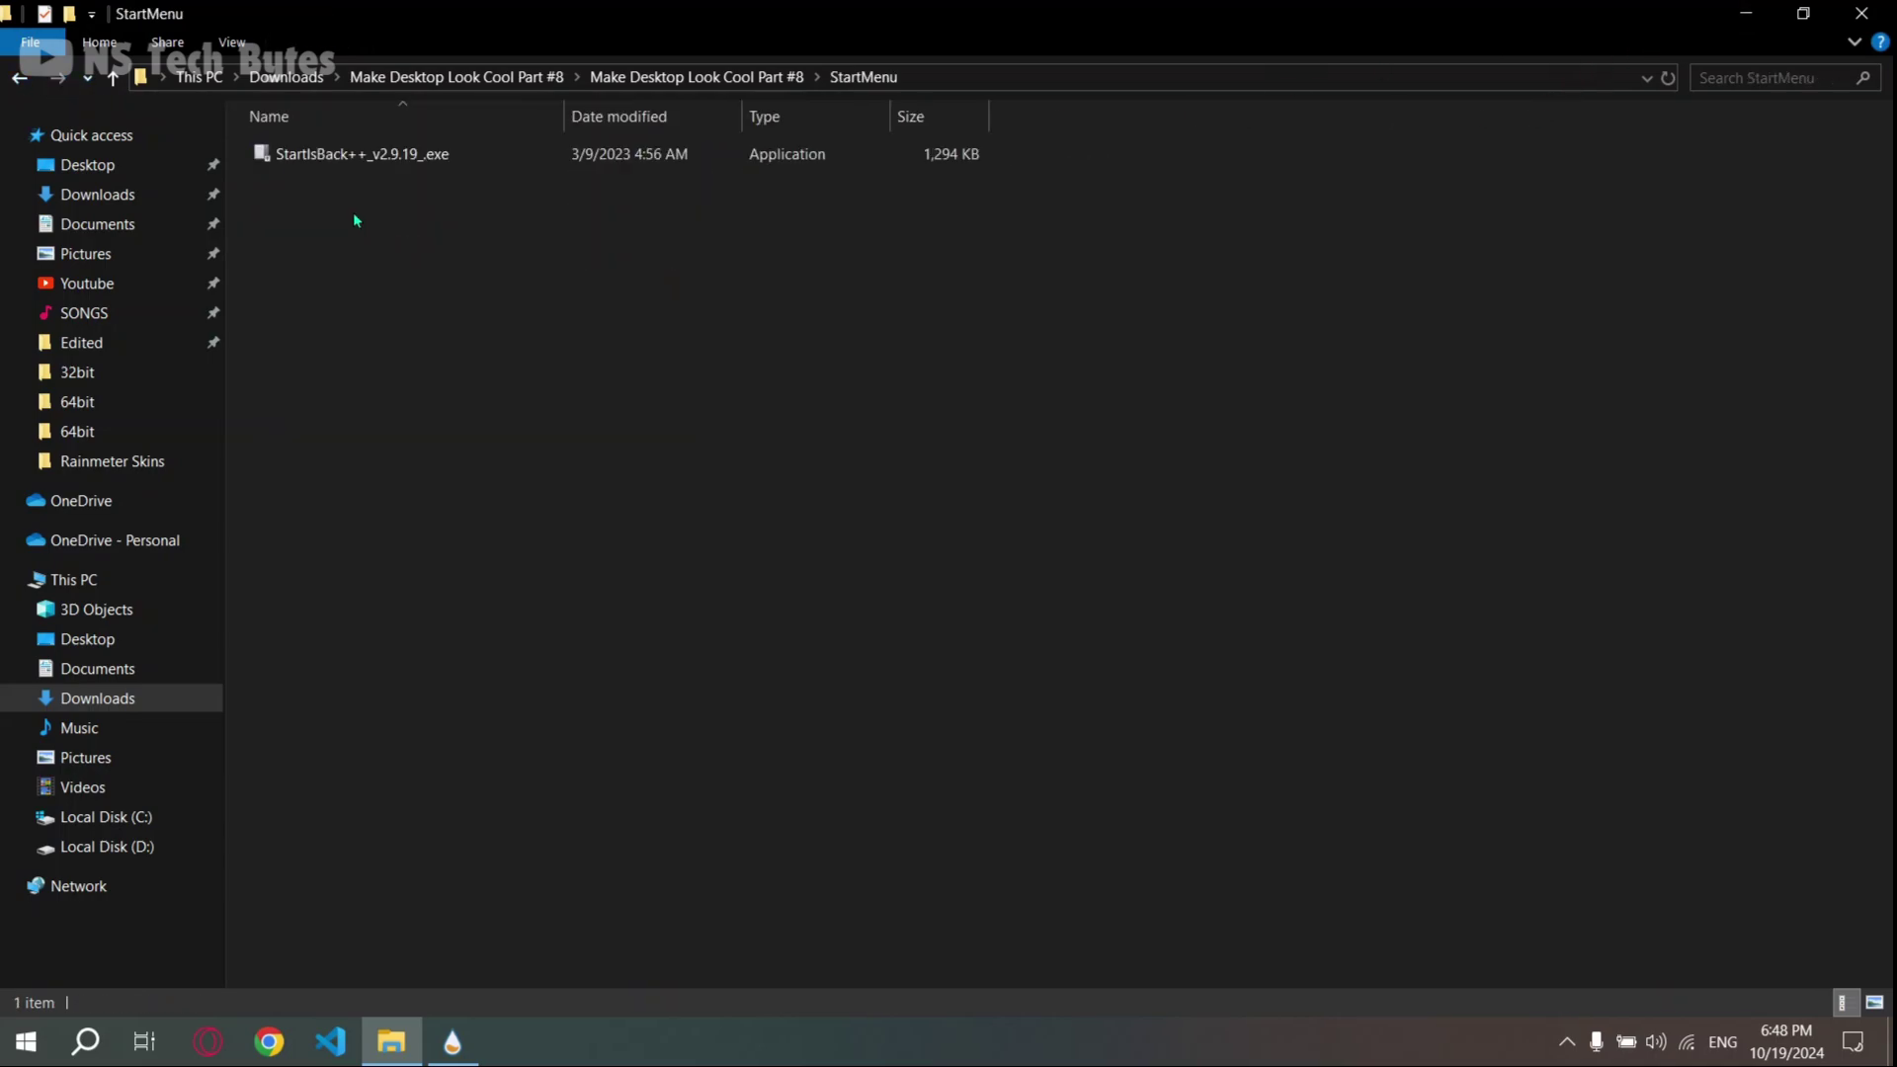
{"action": "double_click", "coordinate": [398, 156]}
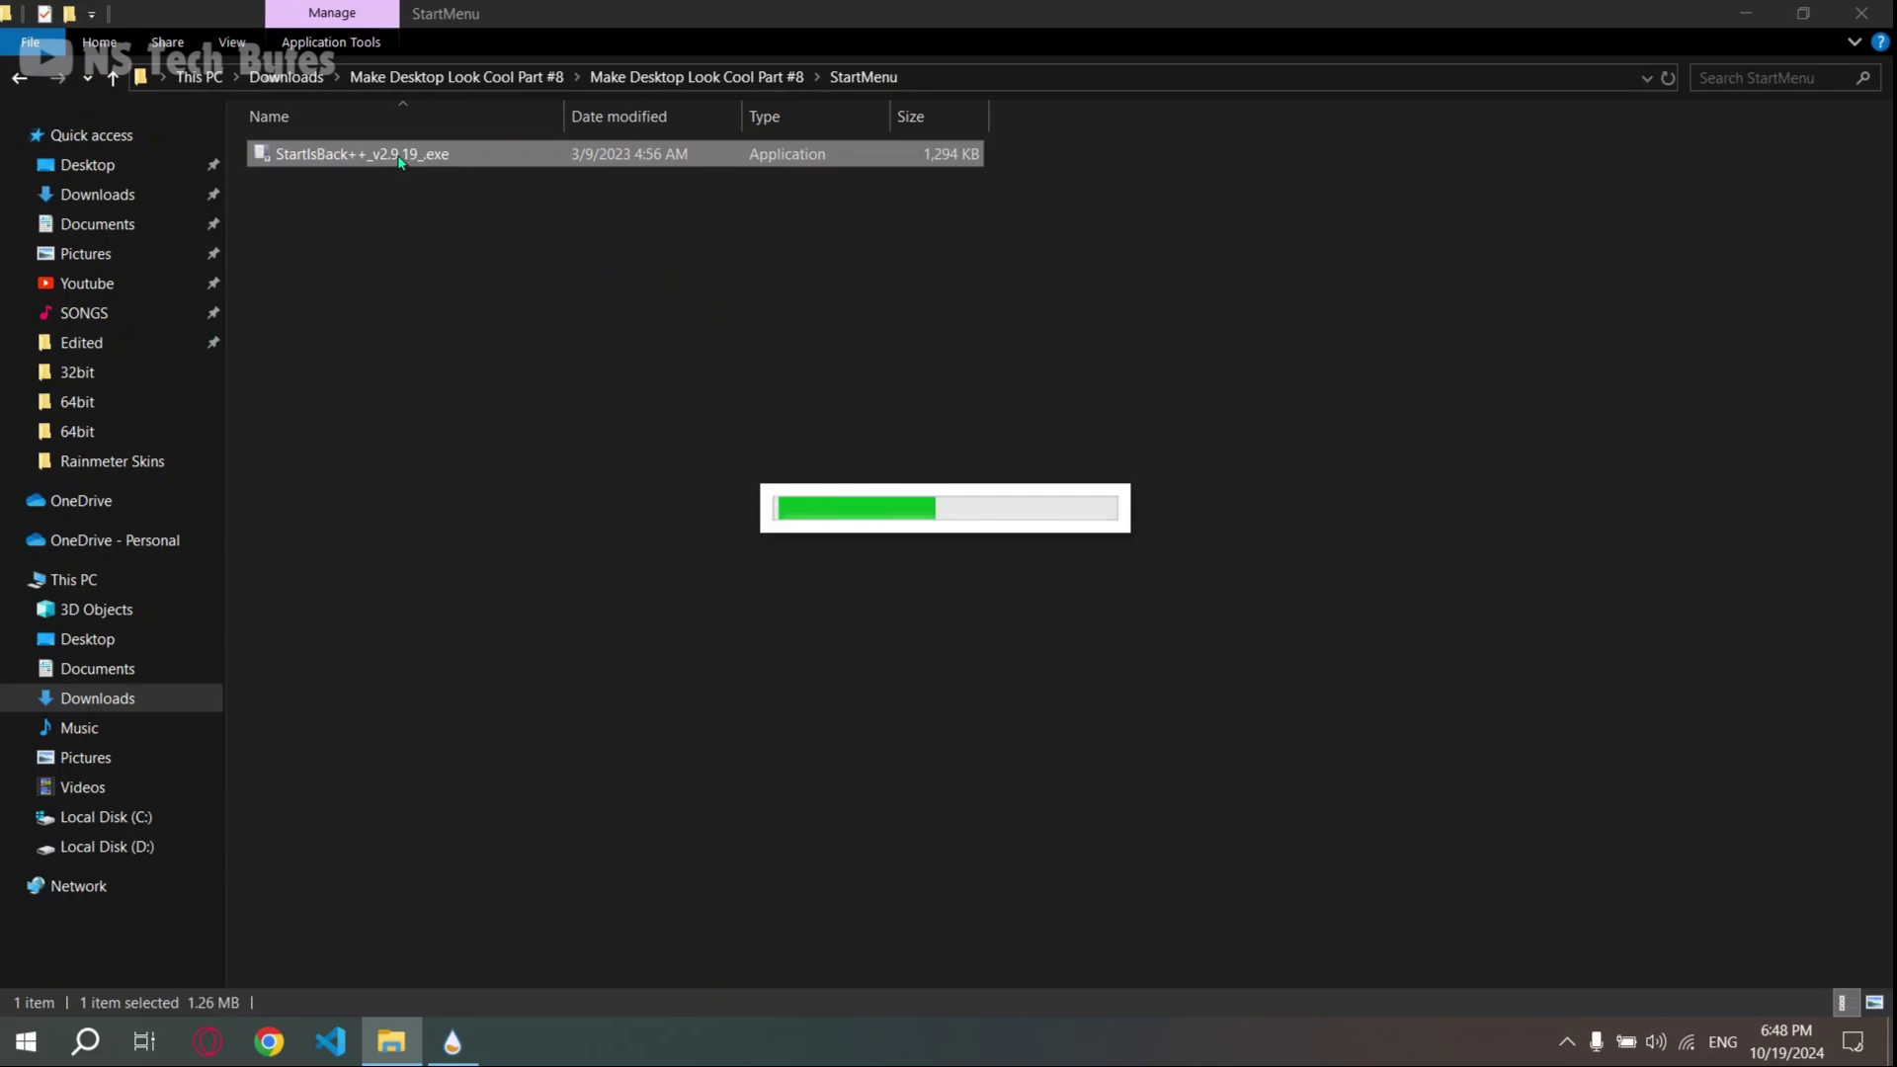
{"action": "left_click", "coordinate": [1745, 12]}
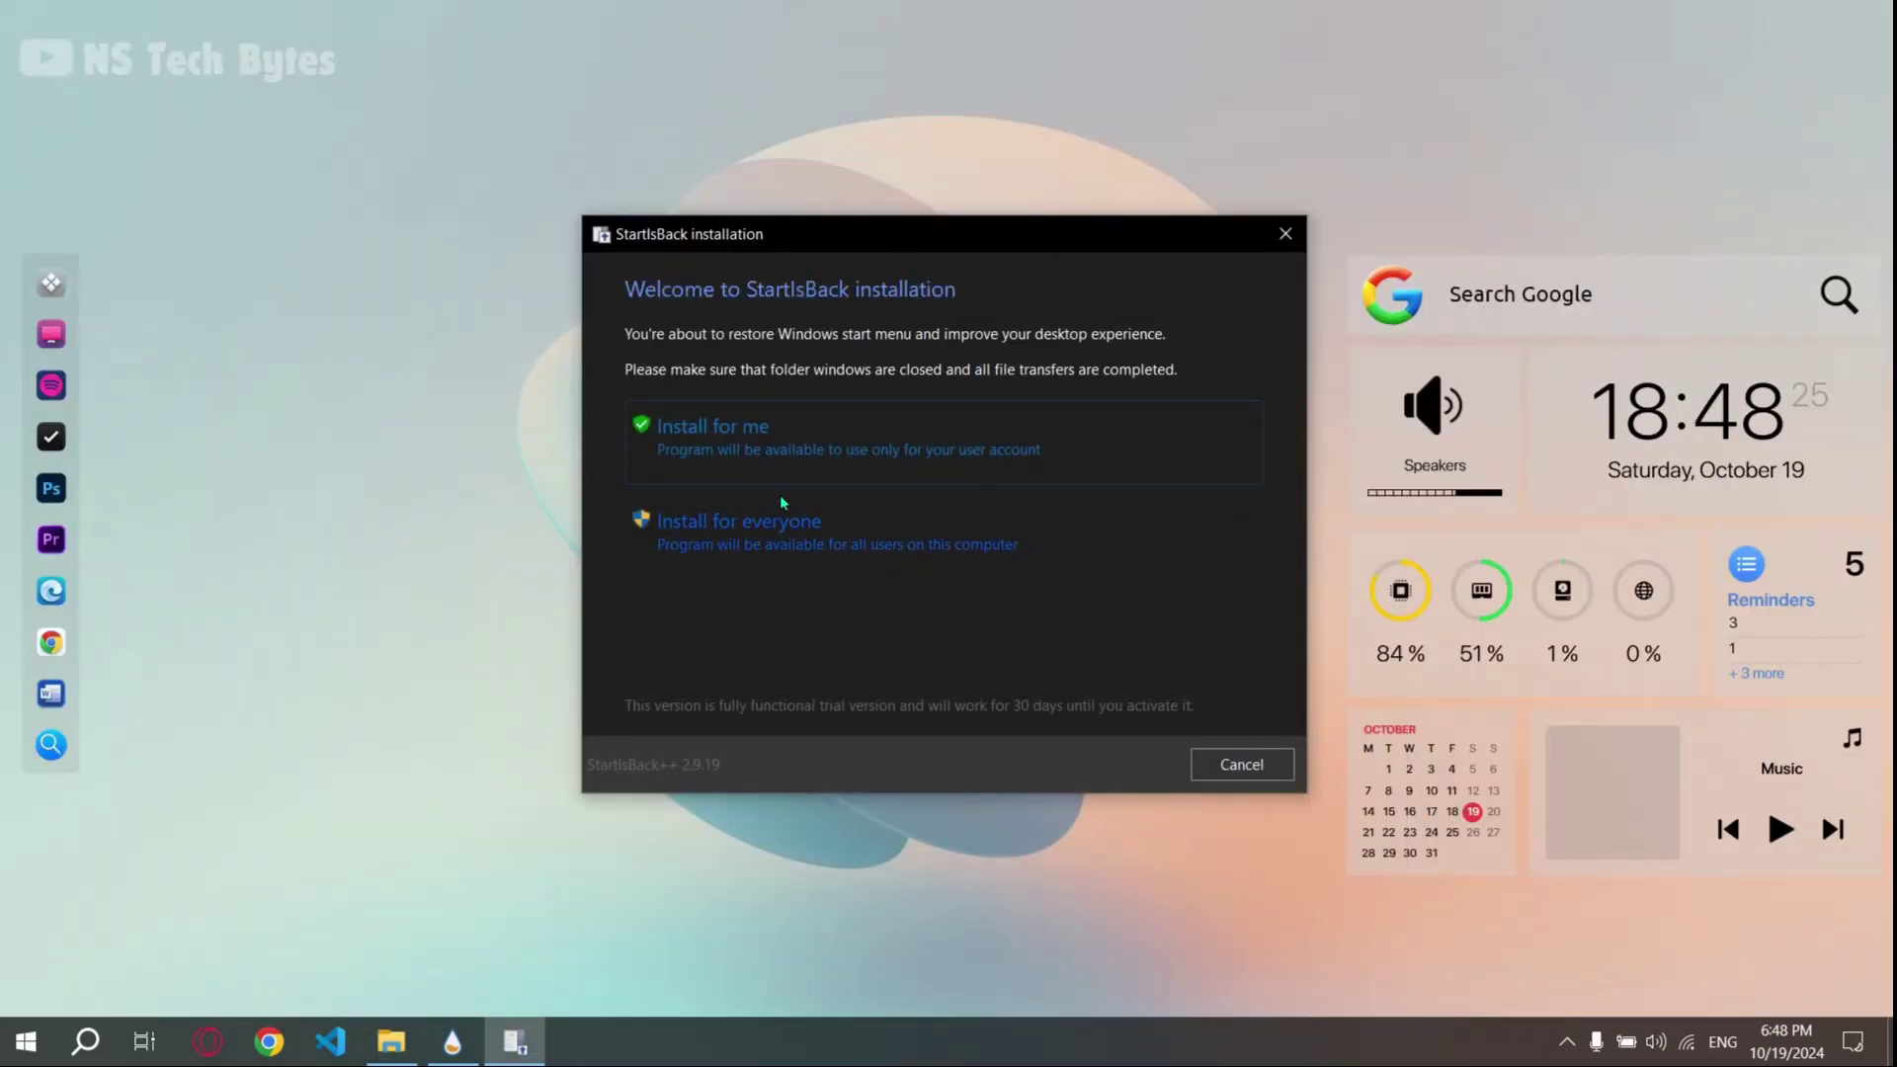
{"action": "left_click", "coordinate": [767, 452]}
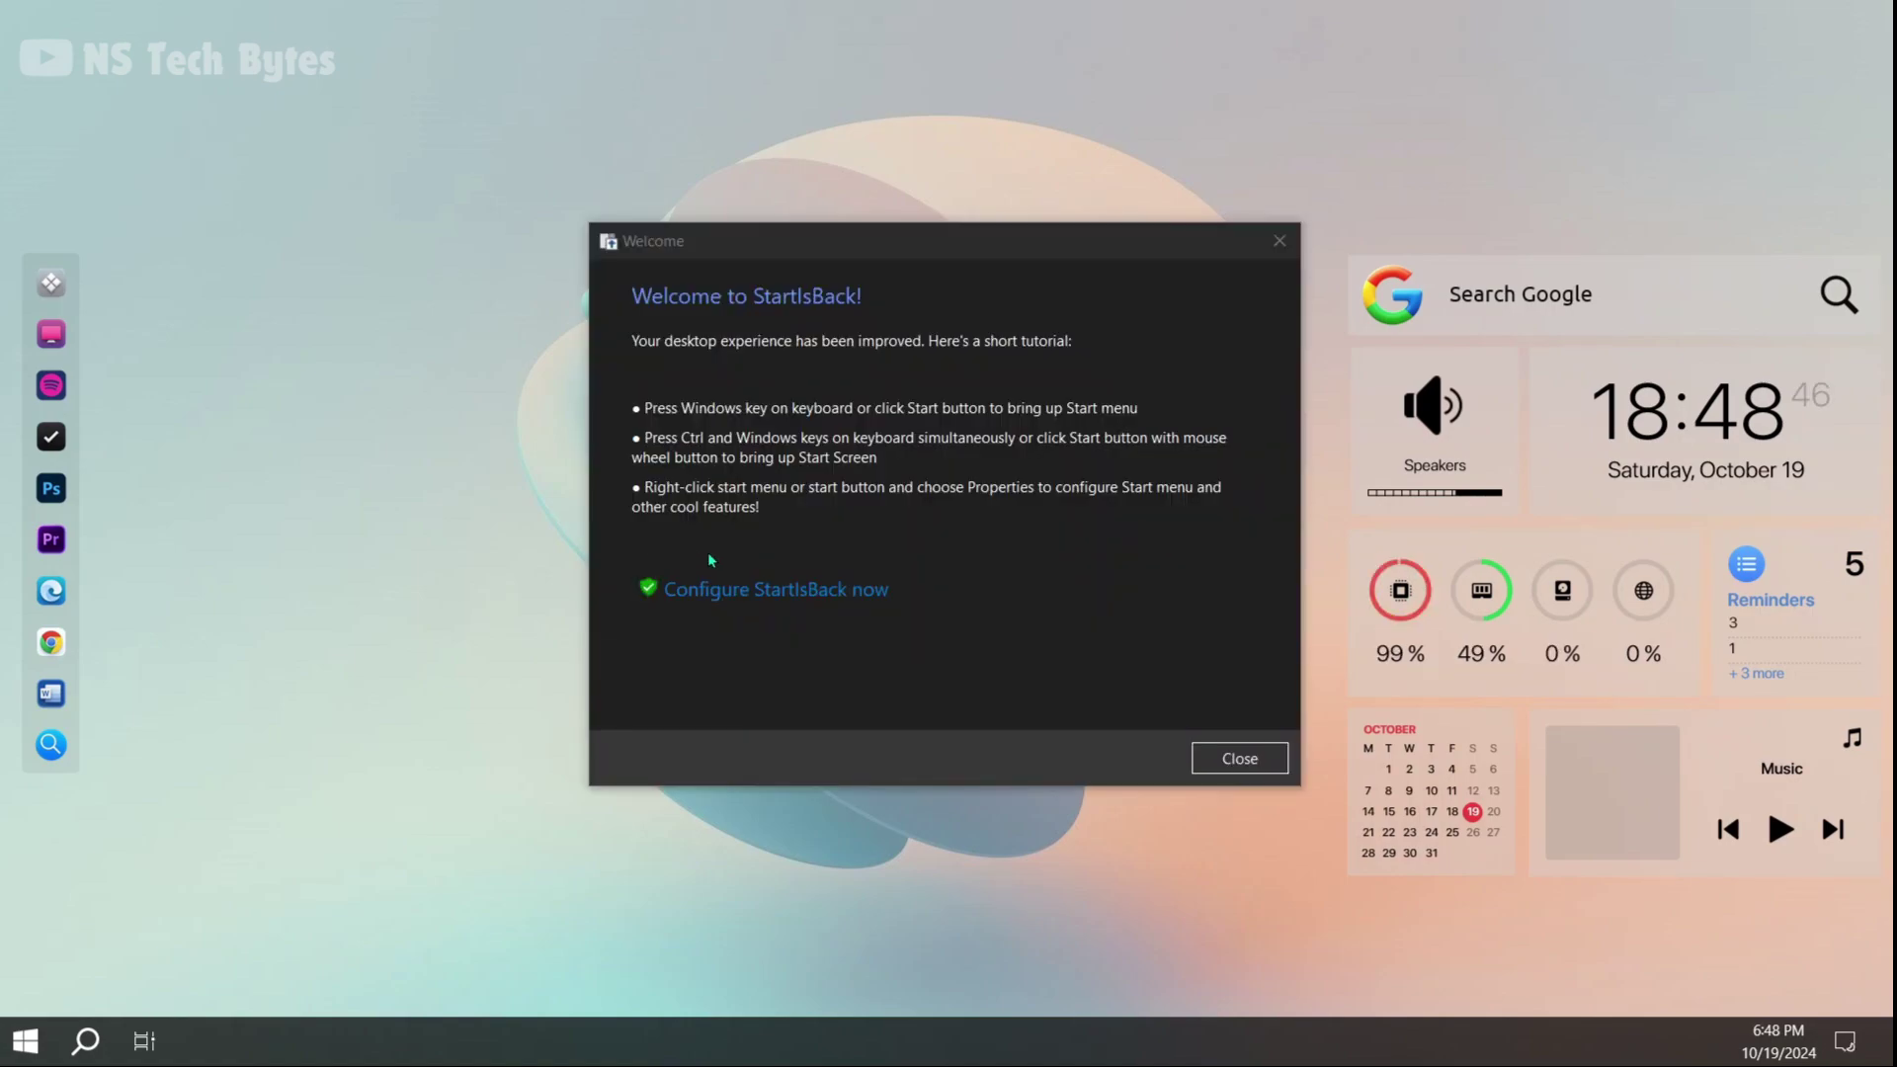
{"action": "left_click", "coordinate": [756, 596]}
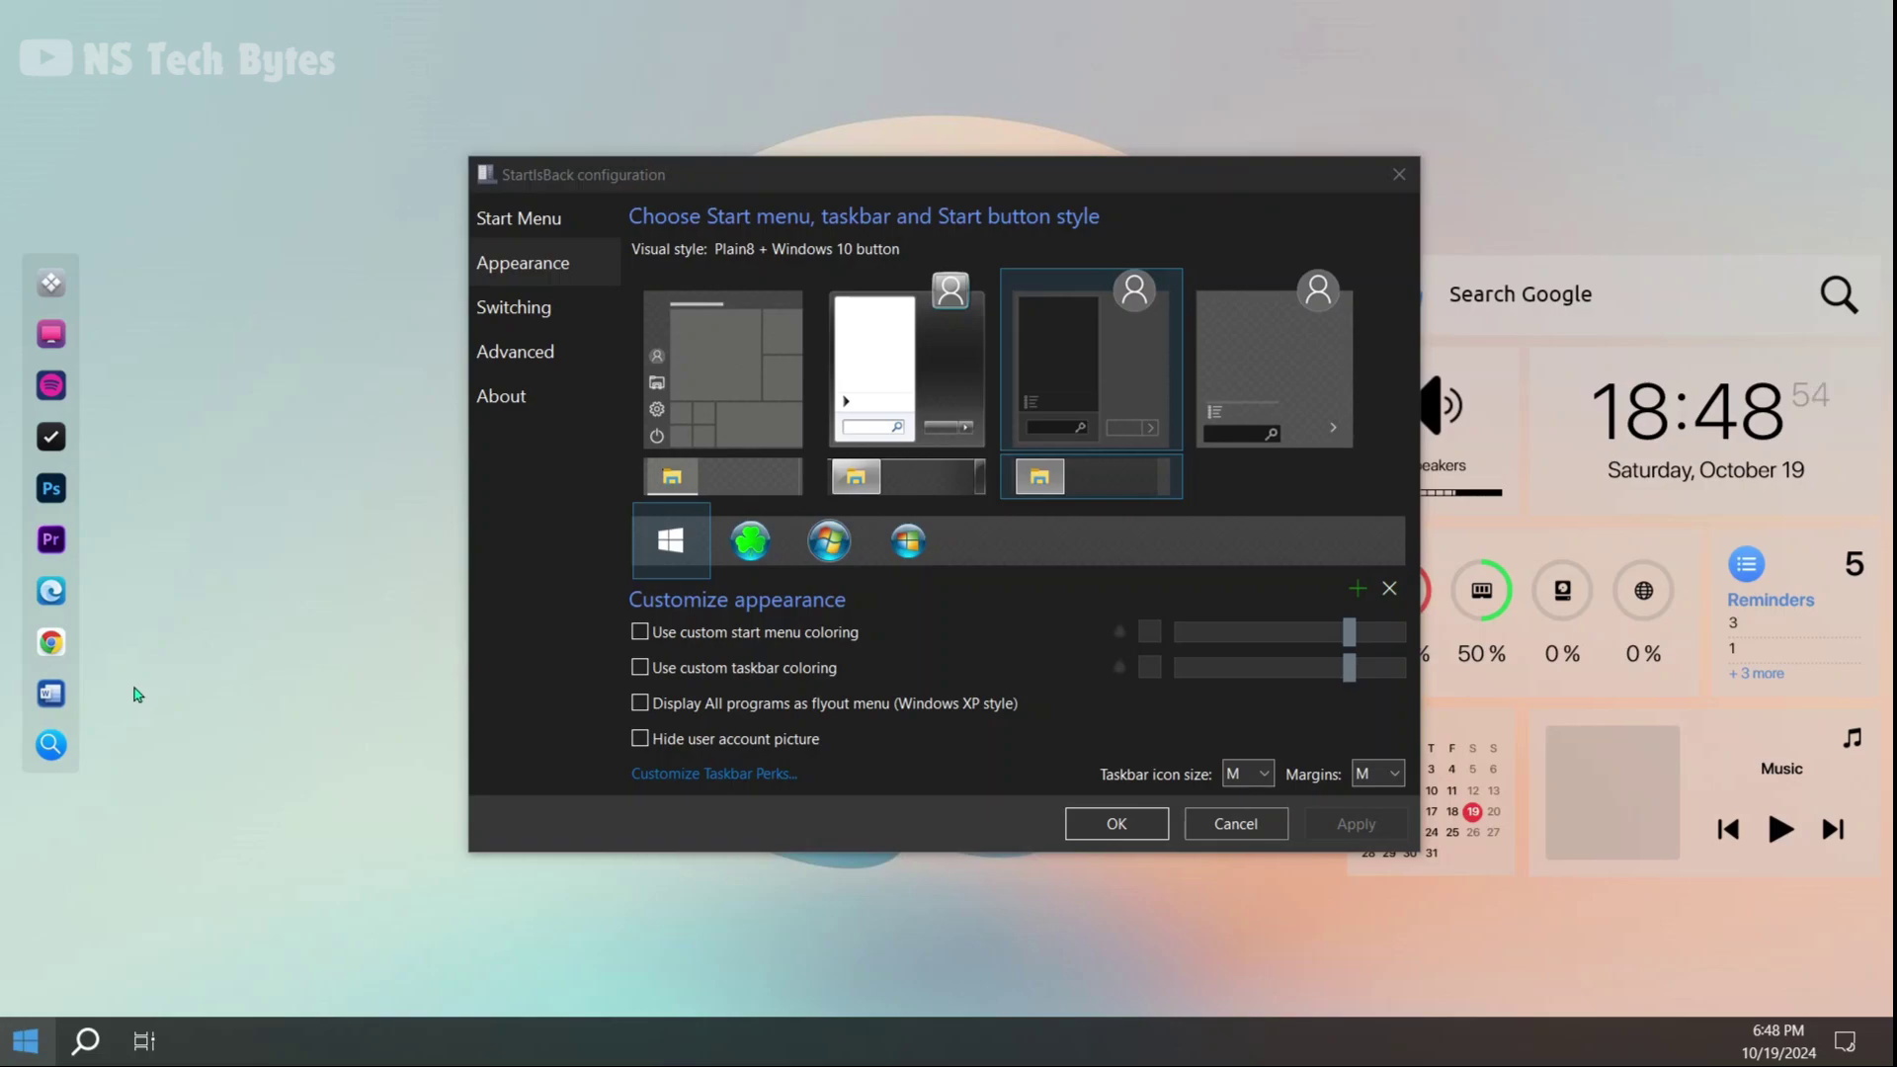
Step: Preview the Start menu, close it and choose the Plain10 menu style with the Windows 10 taskbar and button
{"action": "key", "text": "super"}
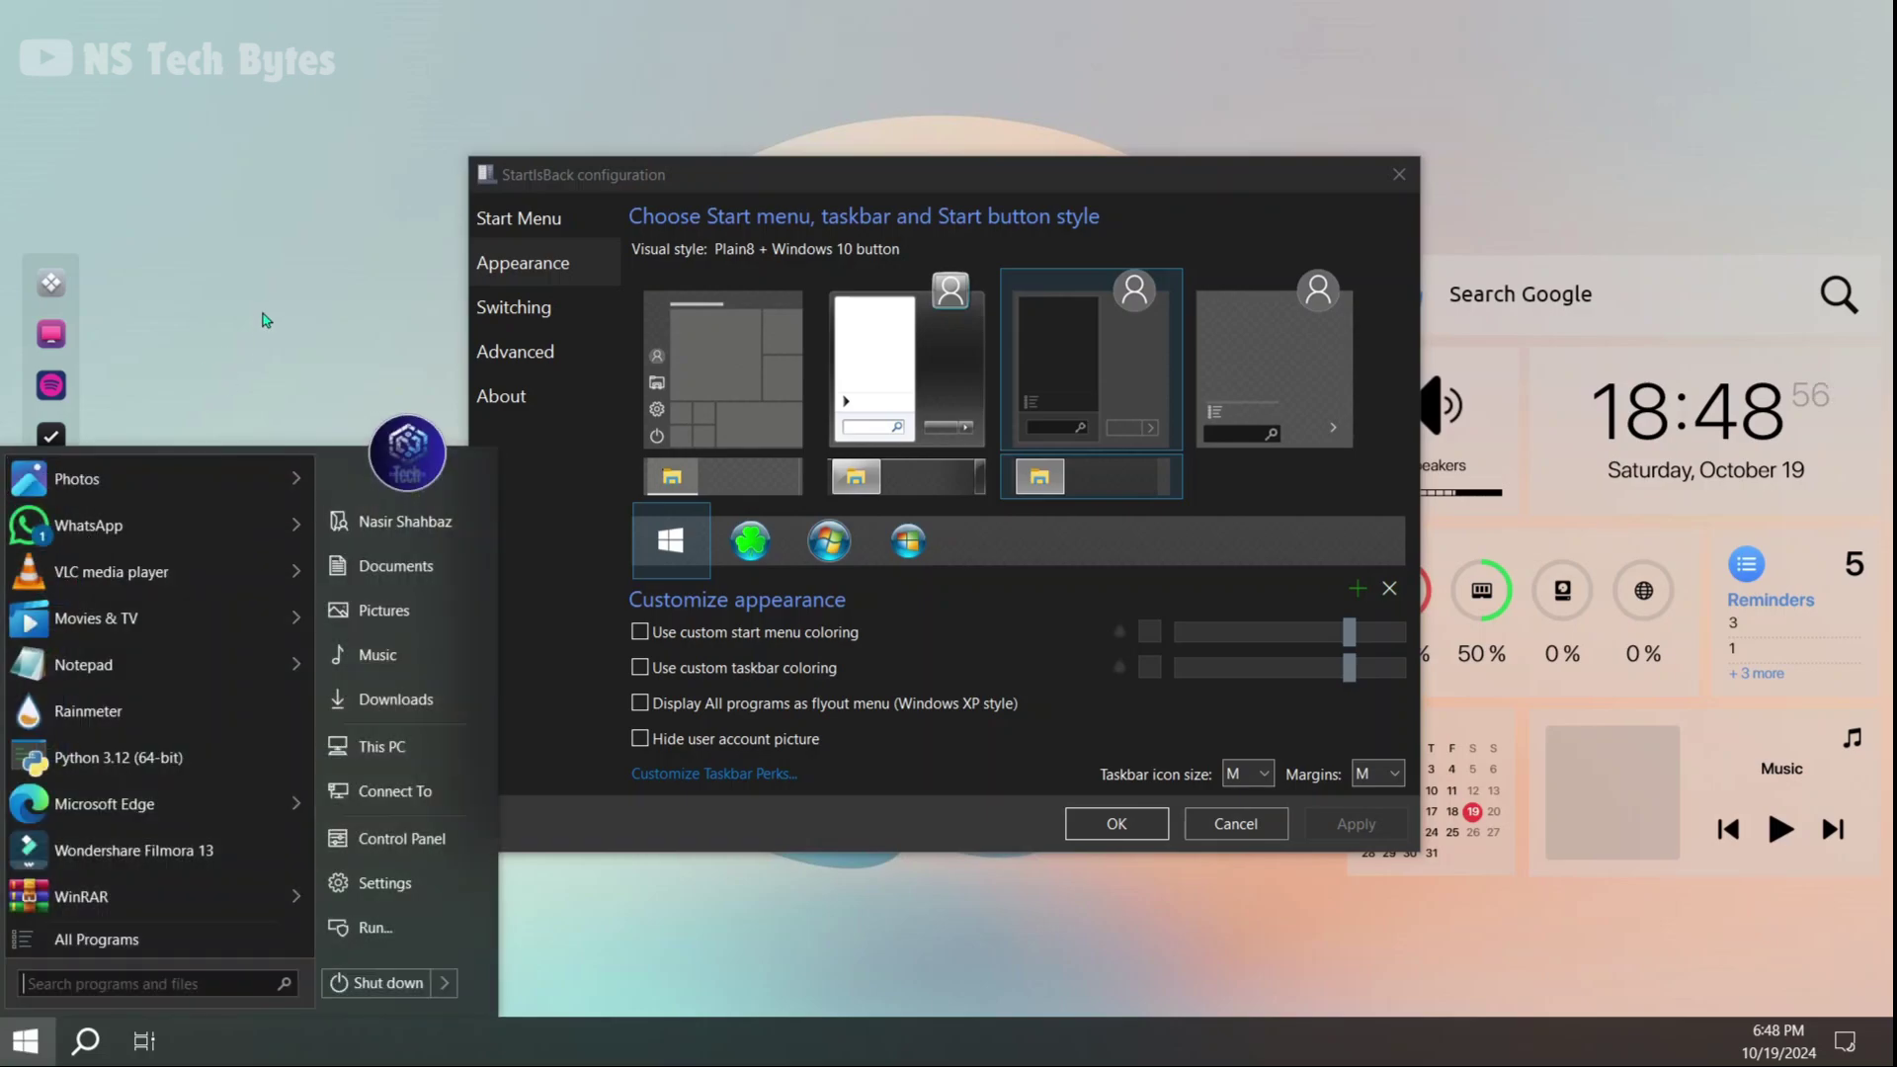
{"action": "left_click", "coordinate": [265, 319]}
{"action": "left_click", "coordinate": [1260, 380]}
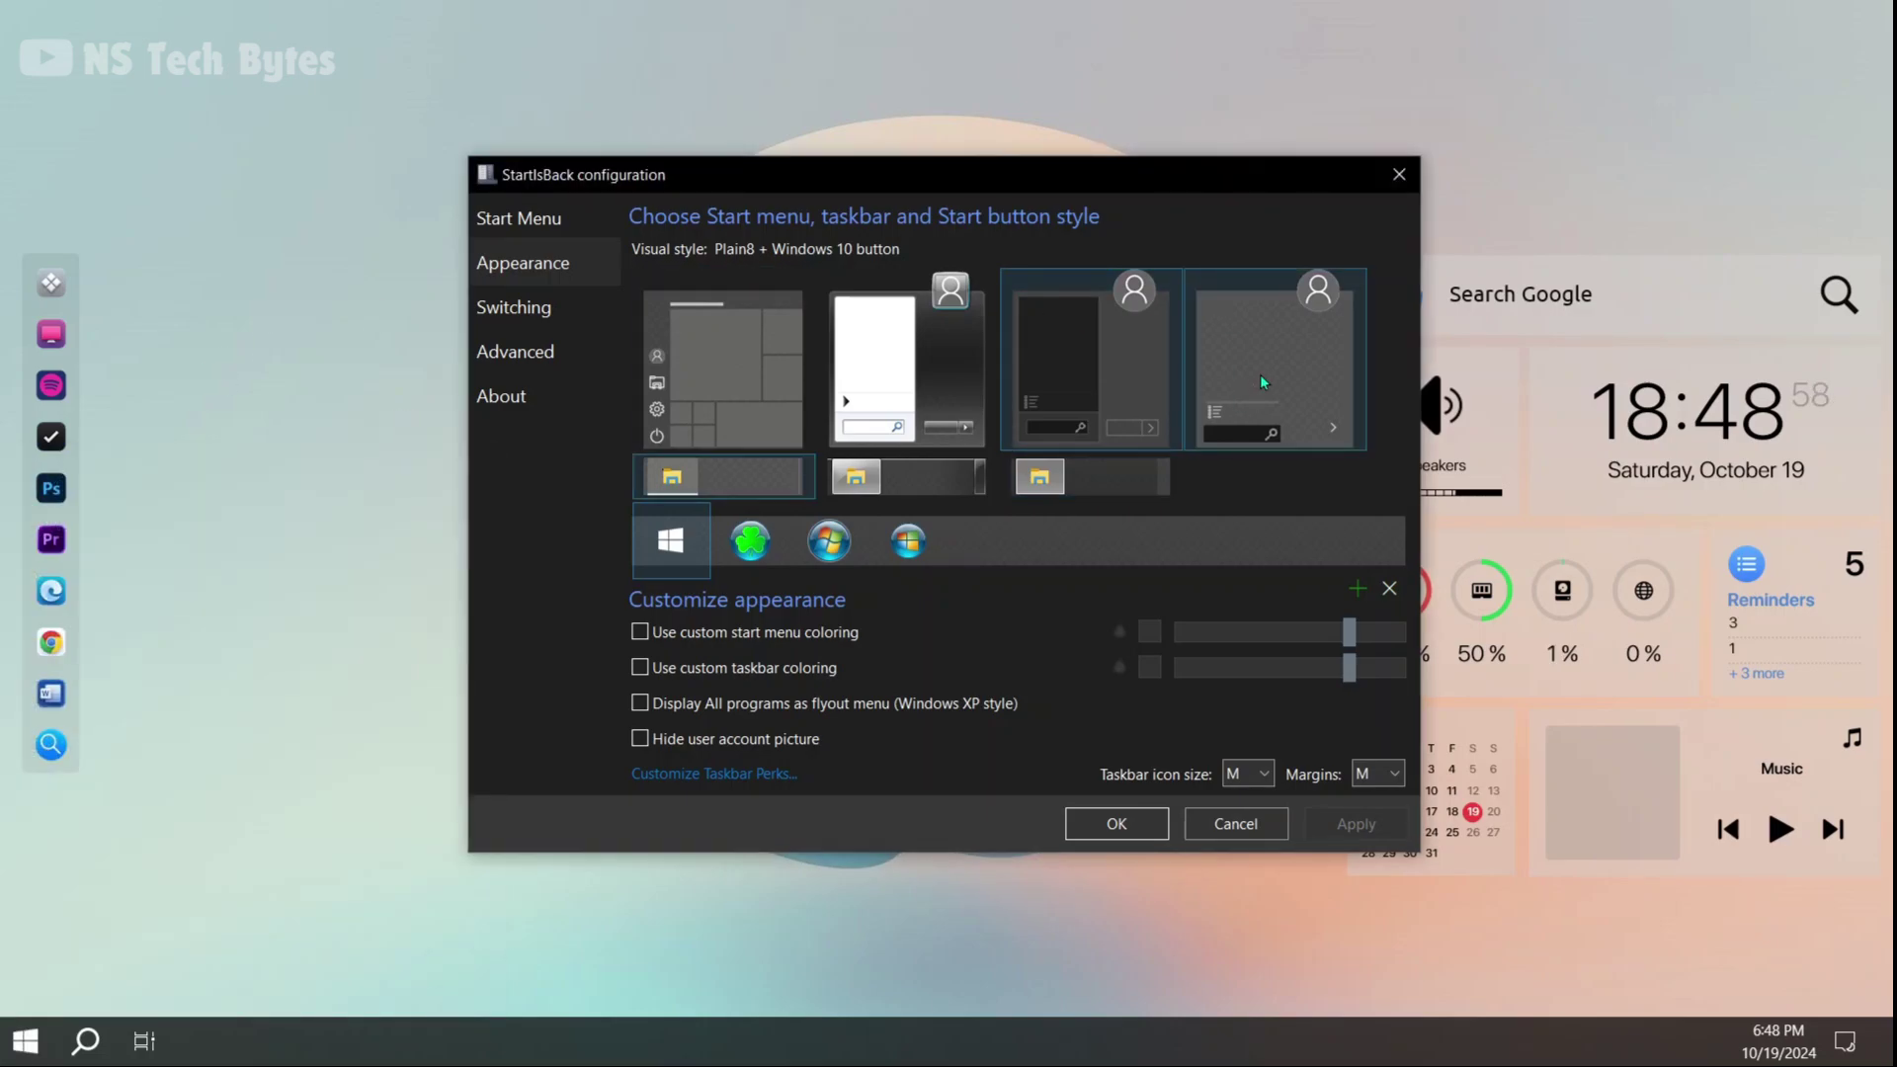
{"action": "left_click", "coordinate": [1259, 374]}
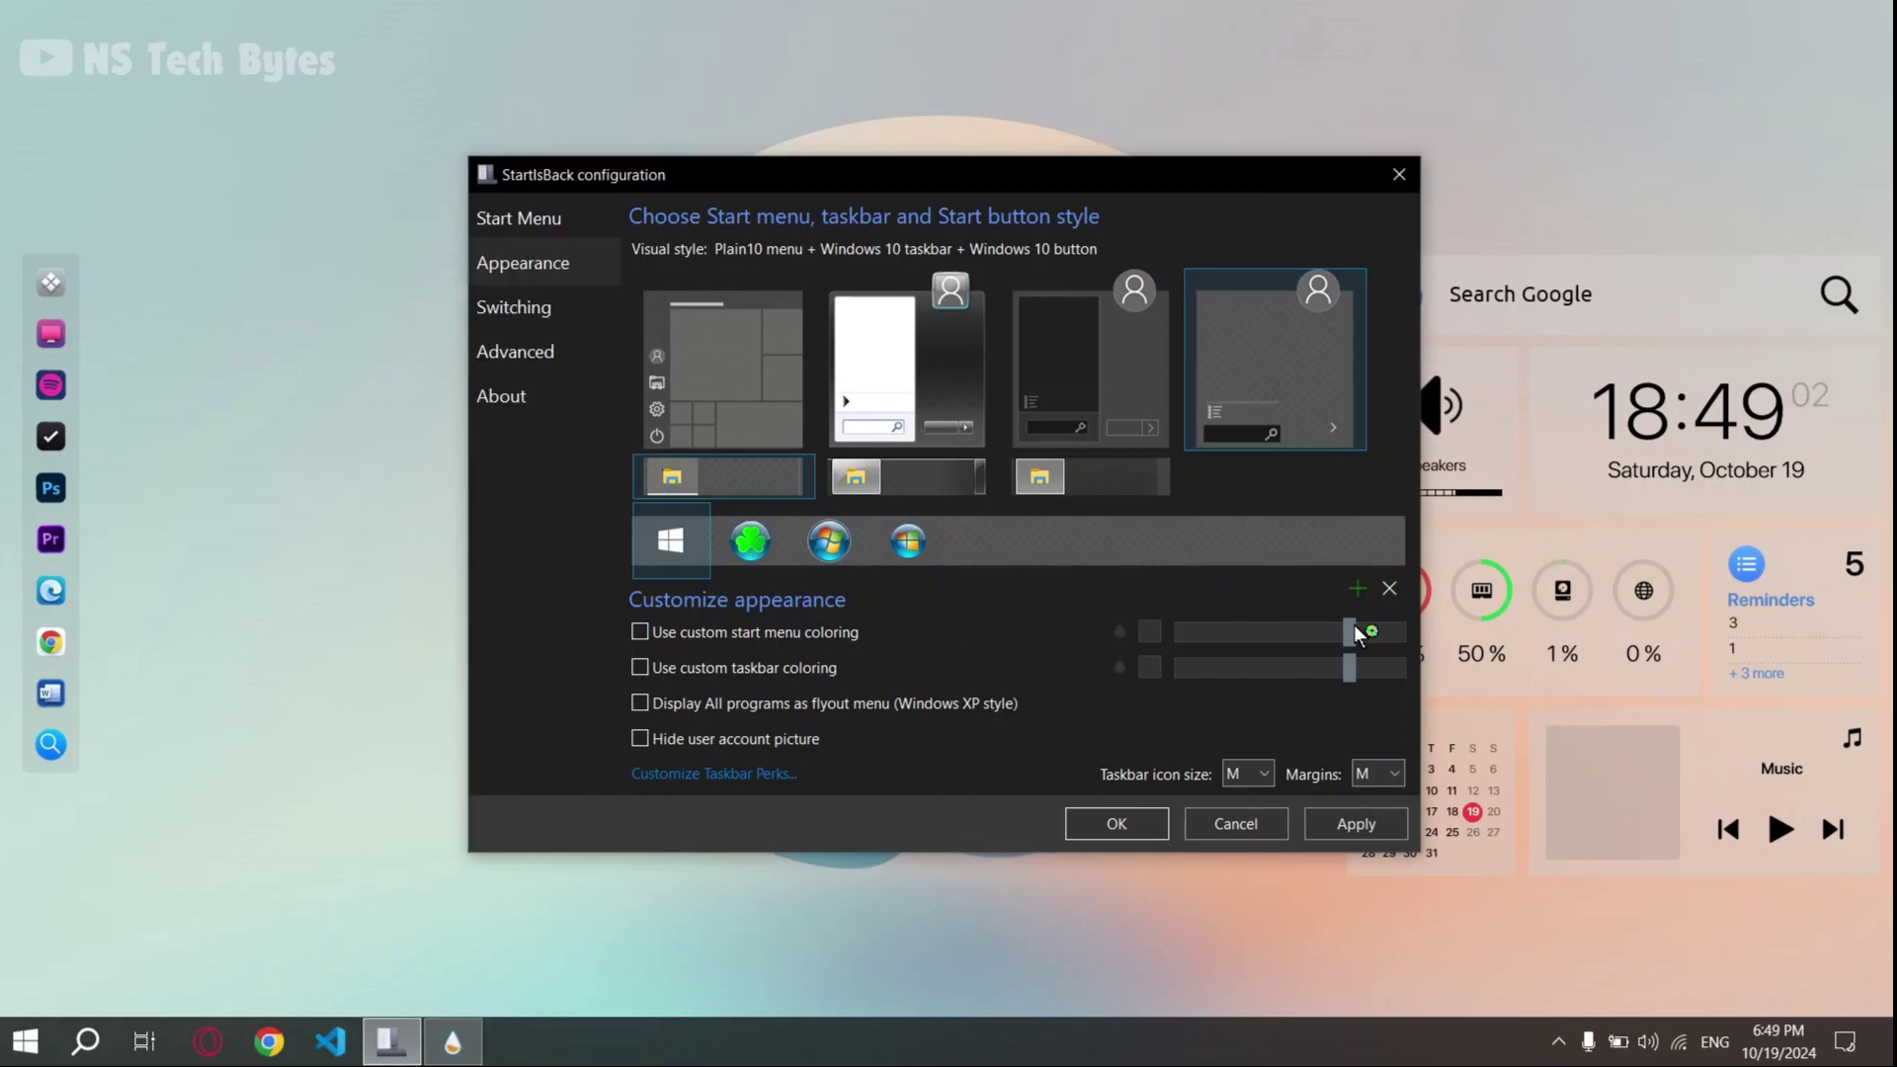
Step: Enable custom start menu coloring, lower its opacity to nearly transparent and apply the change
{"action": "left_click", "coordinate": [639, 632]}
{"action": "left_click_drag", "start_coordinate": [1342, 640], "coordinate": [1203, 633]}
{"action": "left_click", "coordinate": [1354, 824]}
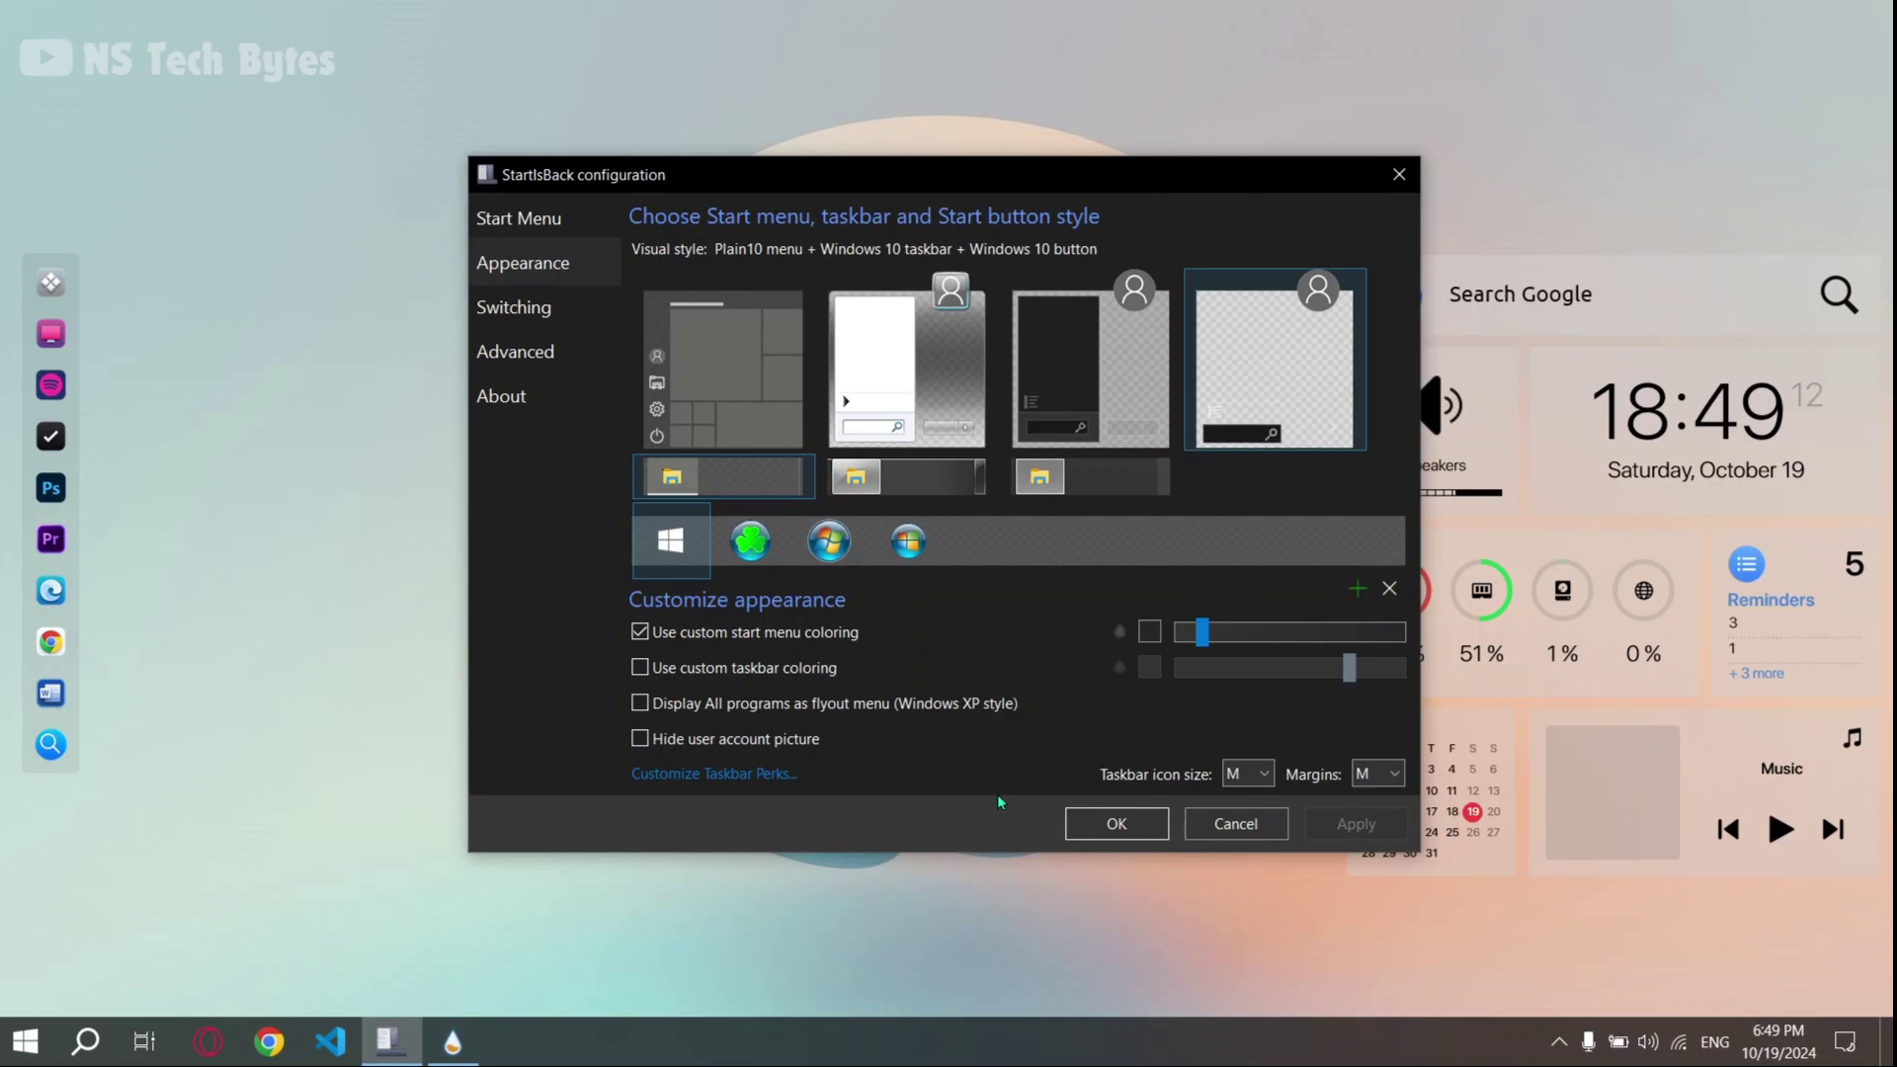
Step: Preview the restyled Start menu and accept the StartIsBack configuration
{"action": "left_click", "coordinate": [25, 1037]}
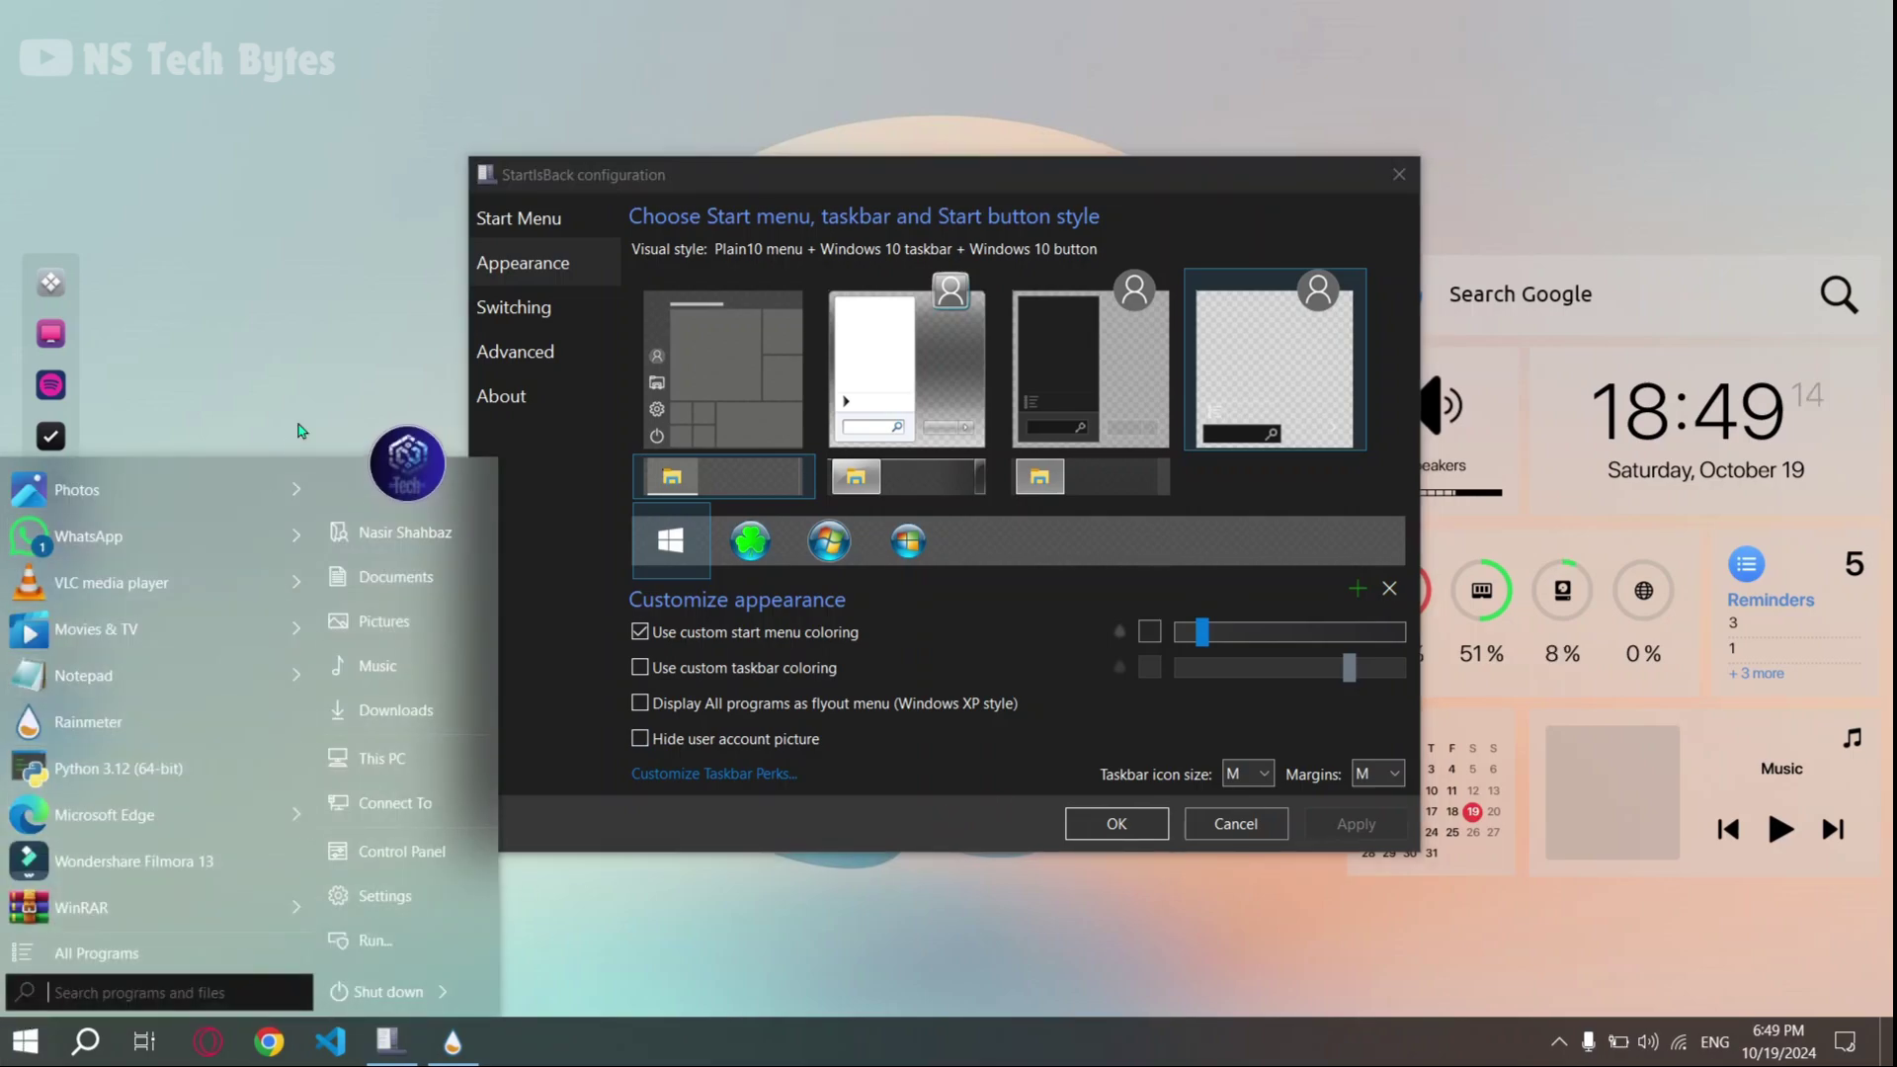
{"action": "left_click", "coordinate": [1119, 828]}
{"action": "left_click", "coordinate": [1120, 830]}
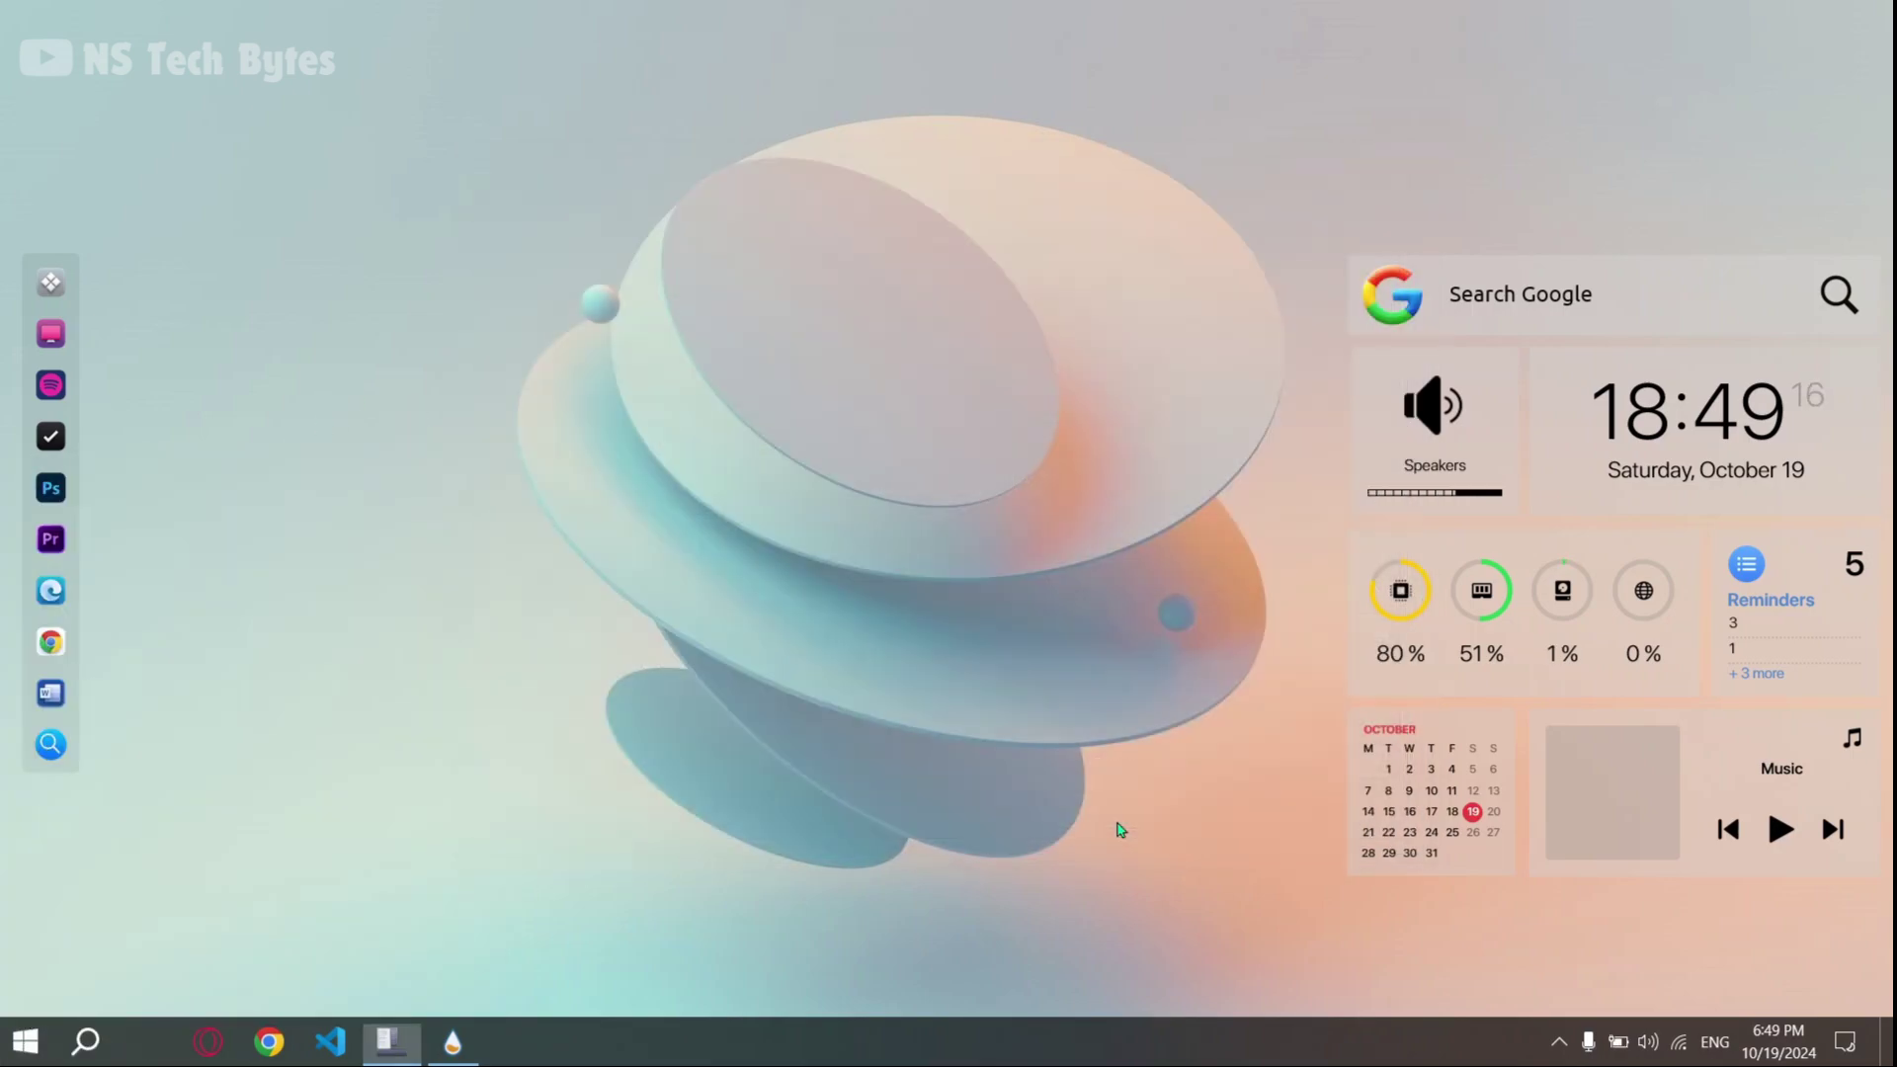
{"action": "left_click", "coordinate": [6, 1046]}
{"action": "left_click", "coordinate": [593, 534]}
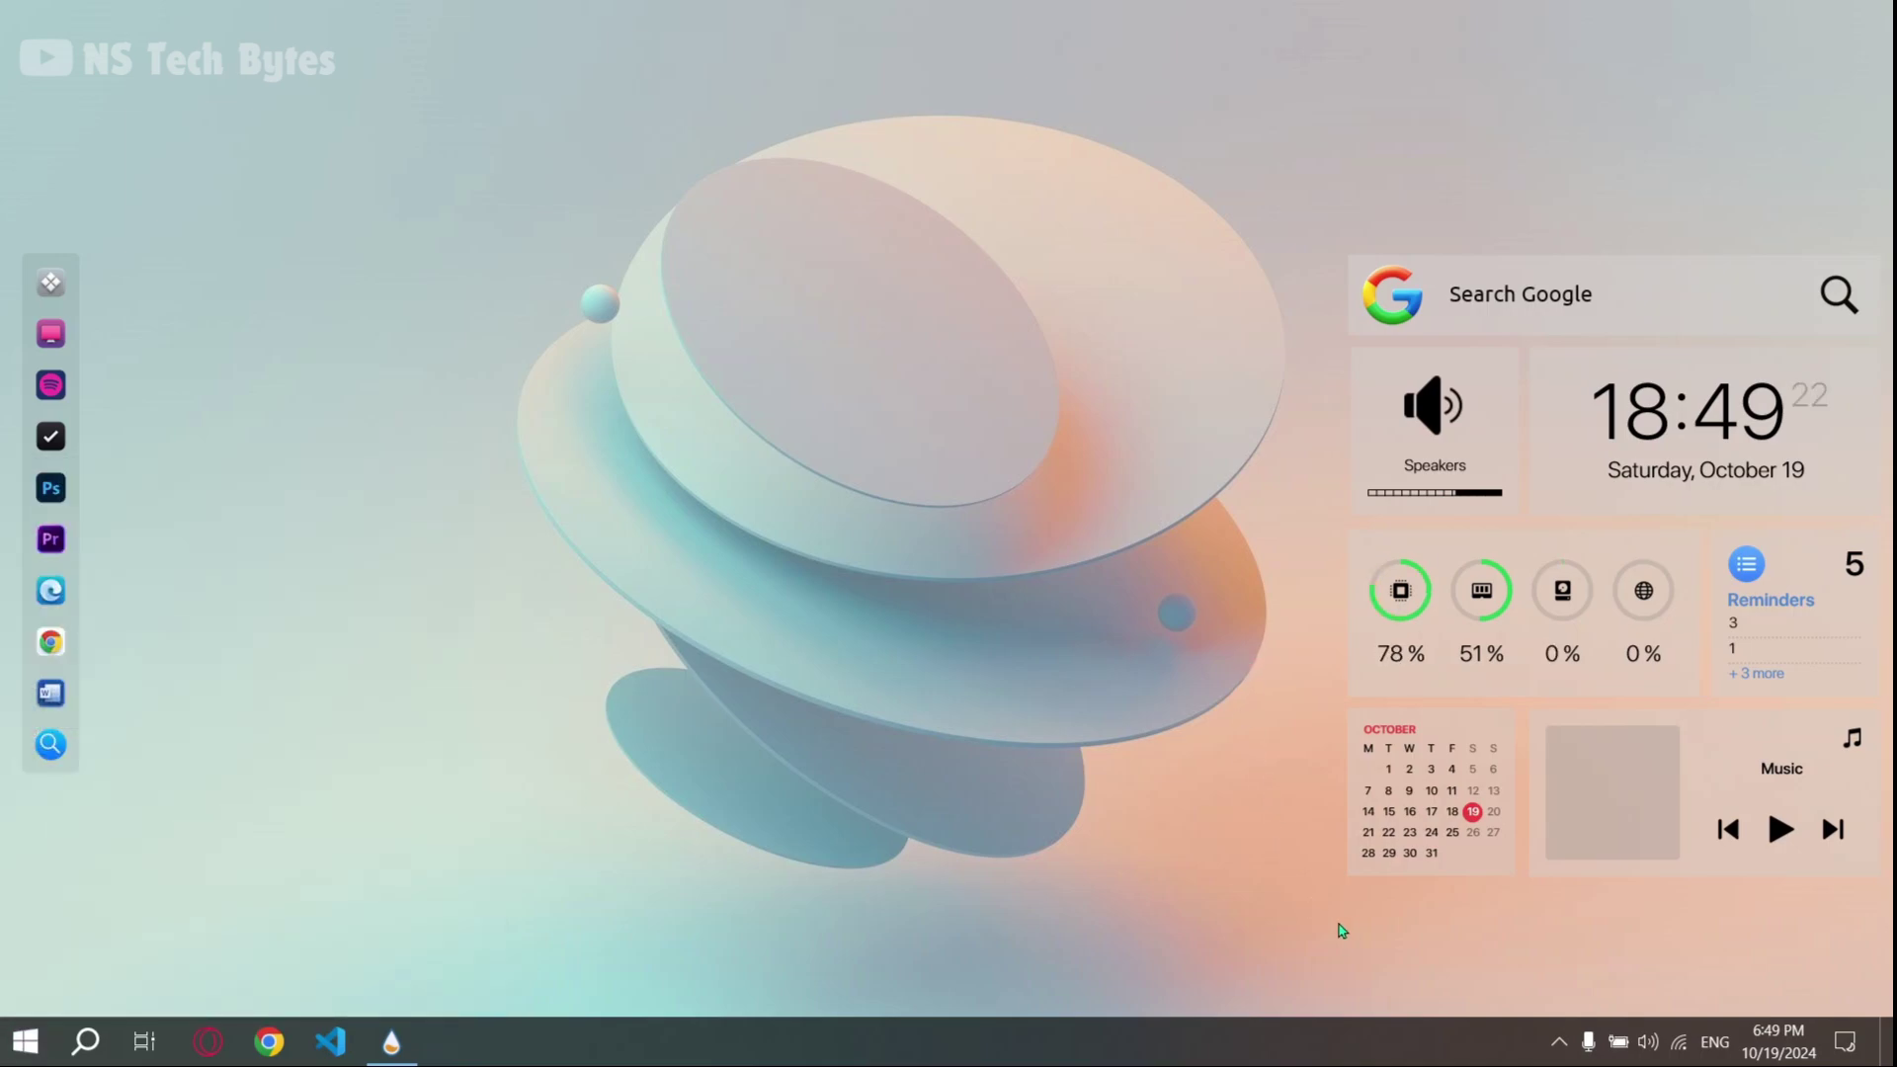
Step: Set the Windows color mode to Light in the personalization settings and close Settings
{"action": "right_click", "coordinate": [710, 308]}
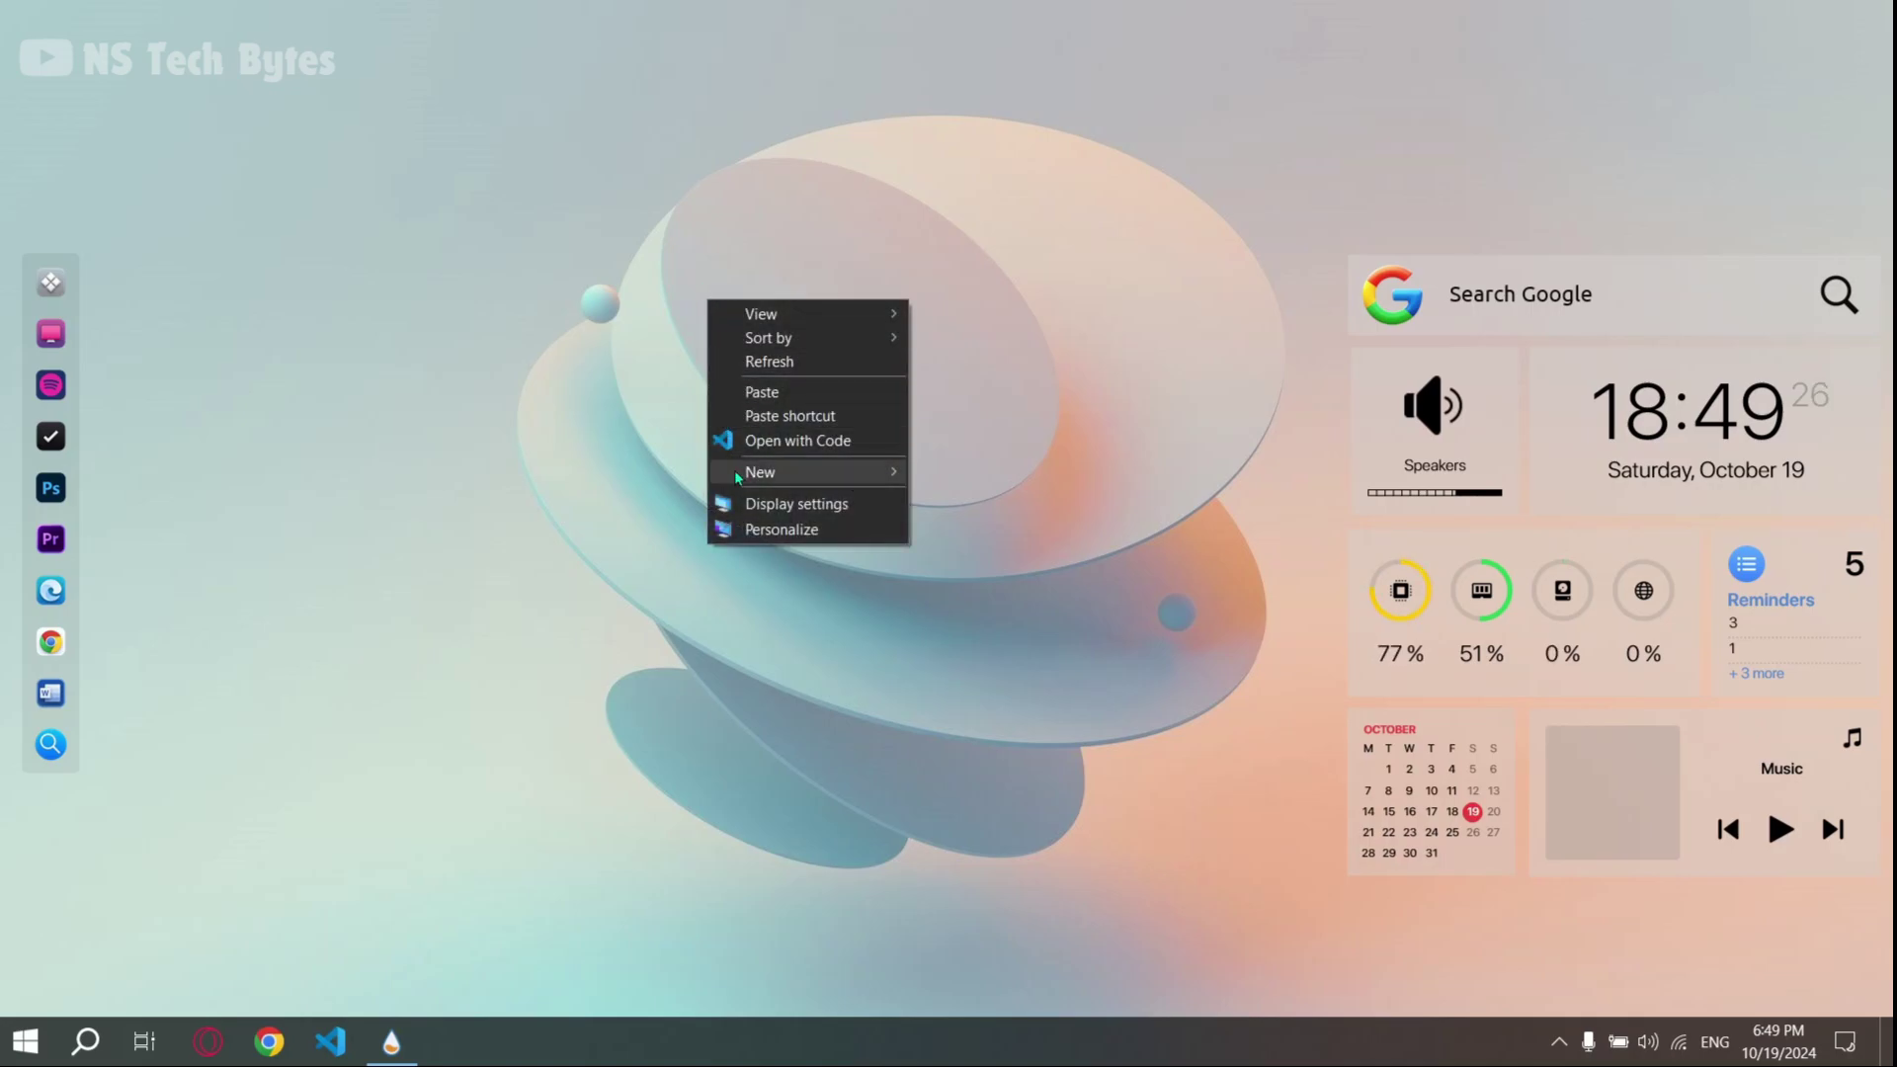
{"action": "left_click", "coordinate": [760, 530]}
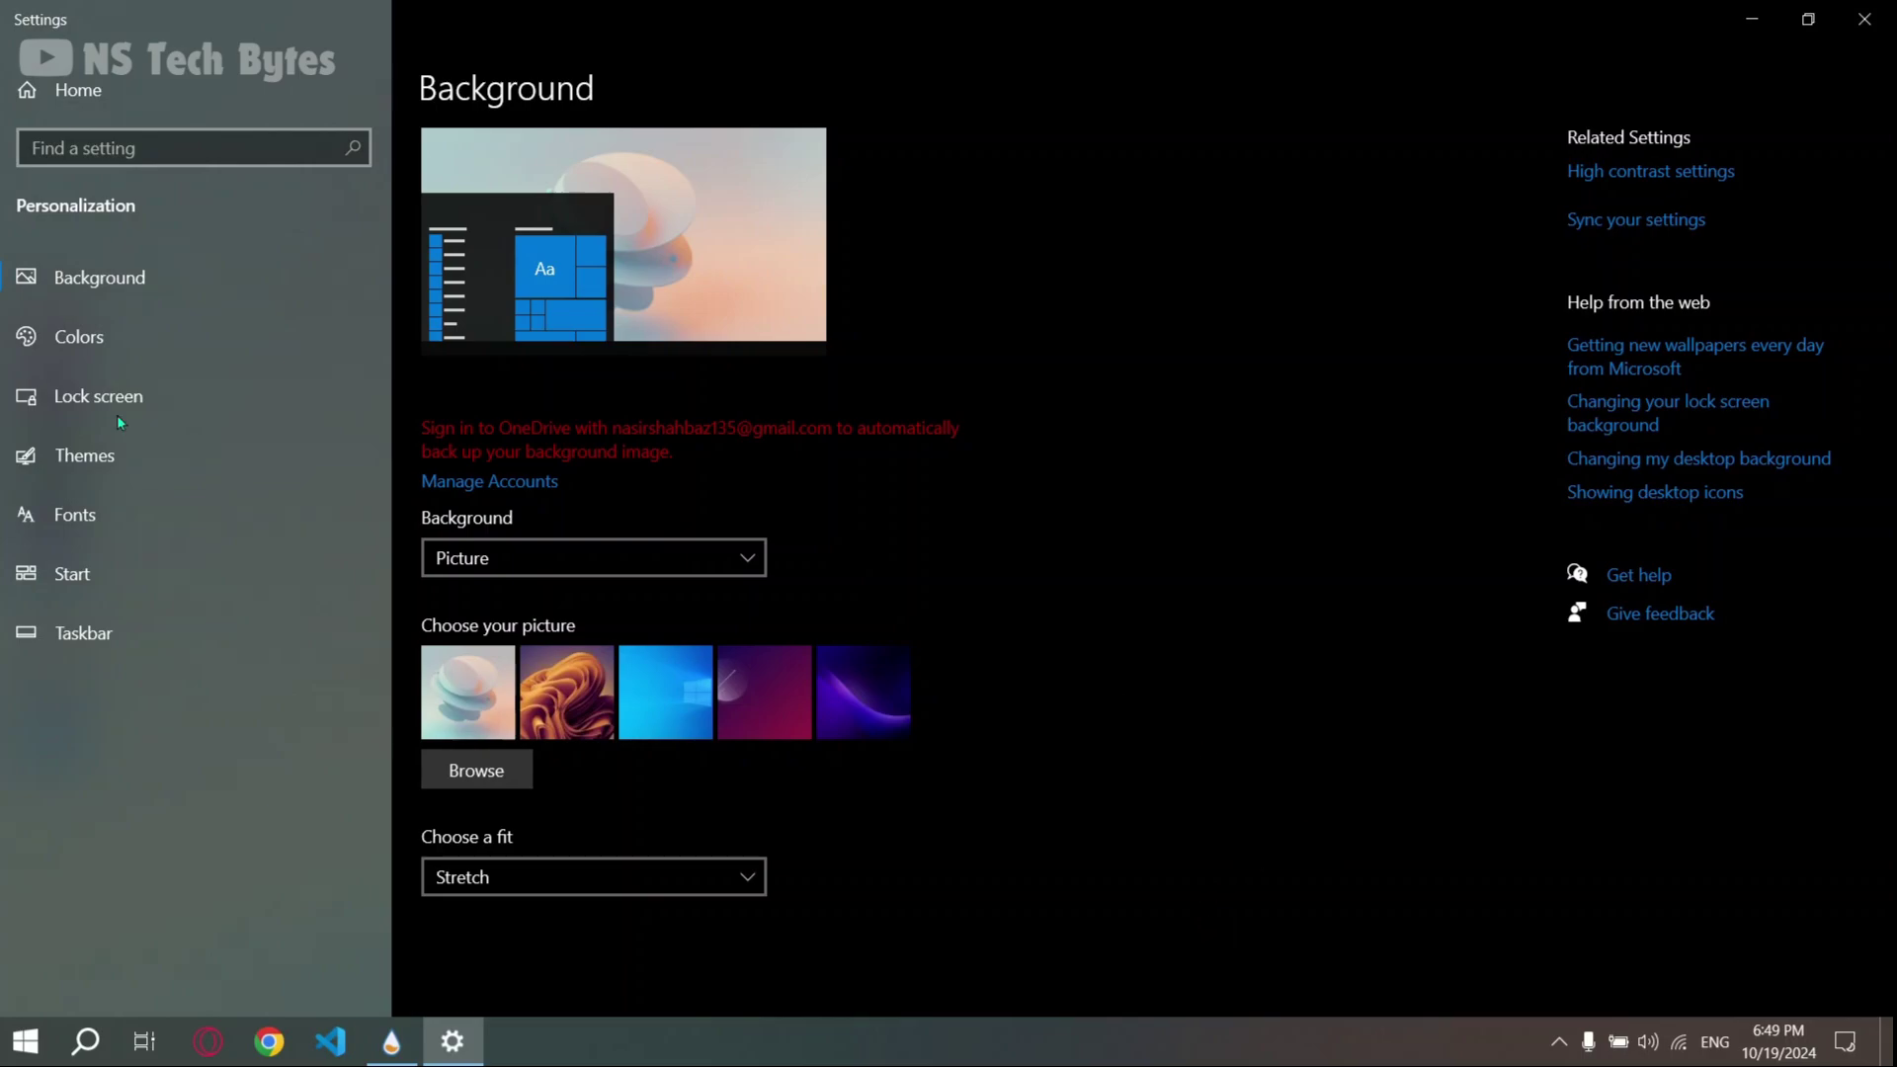
{"action": "left_click", "coordinate": [96, 336]}
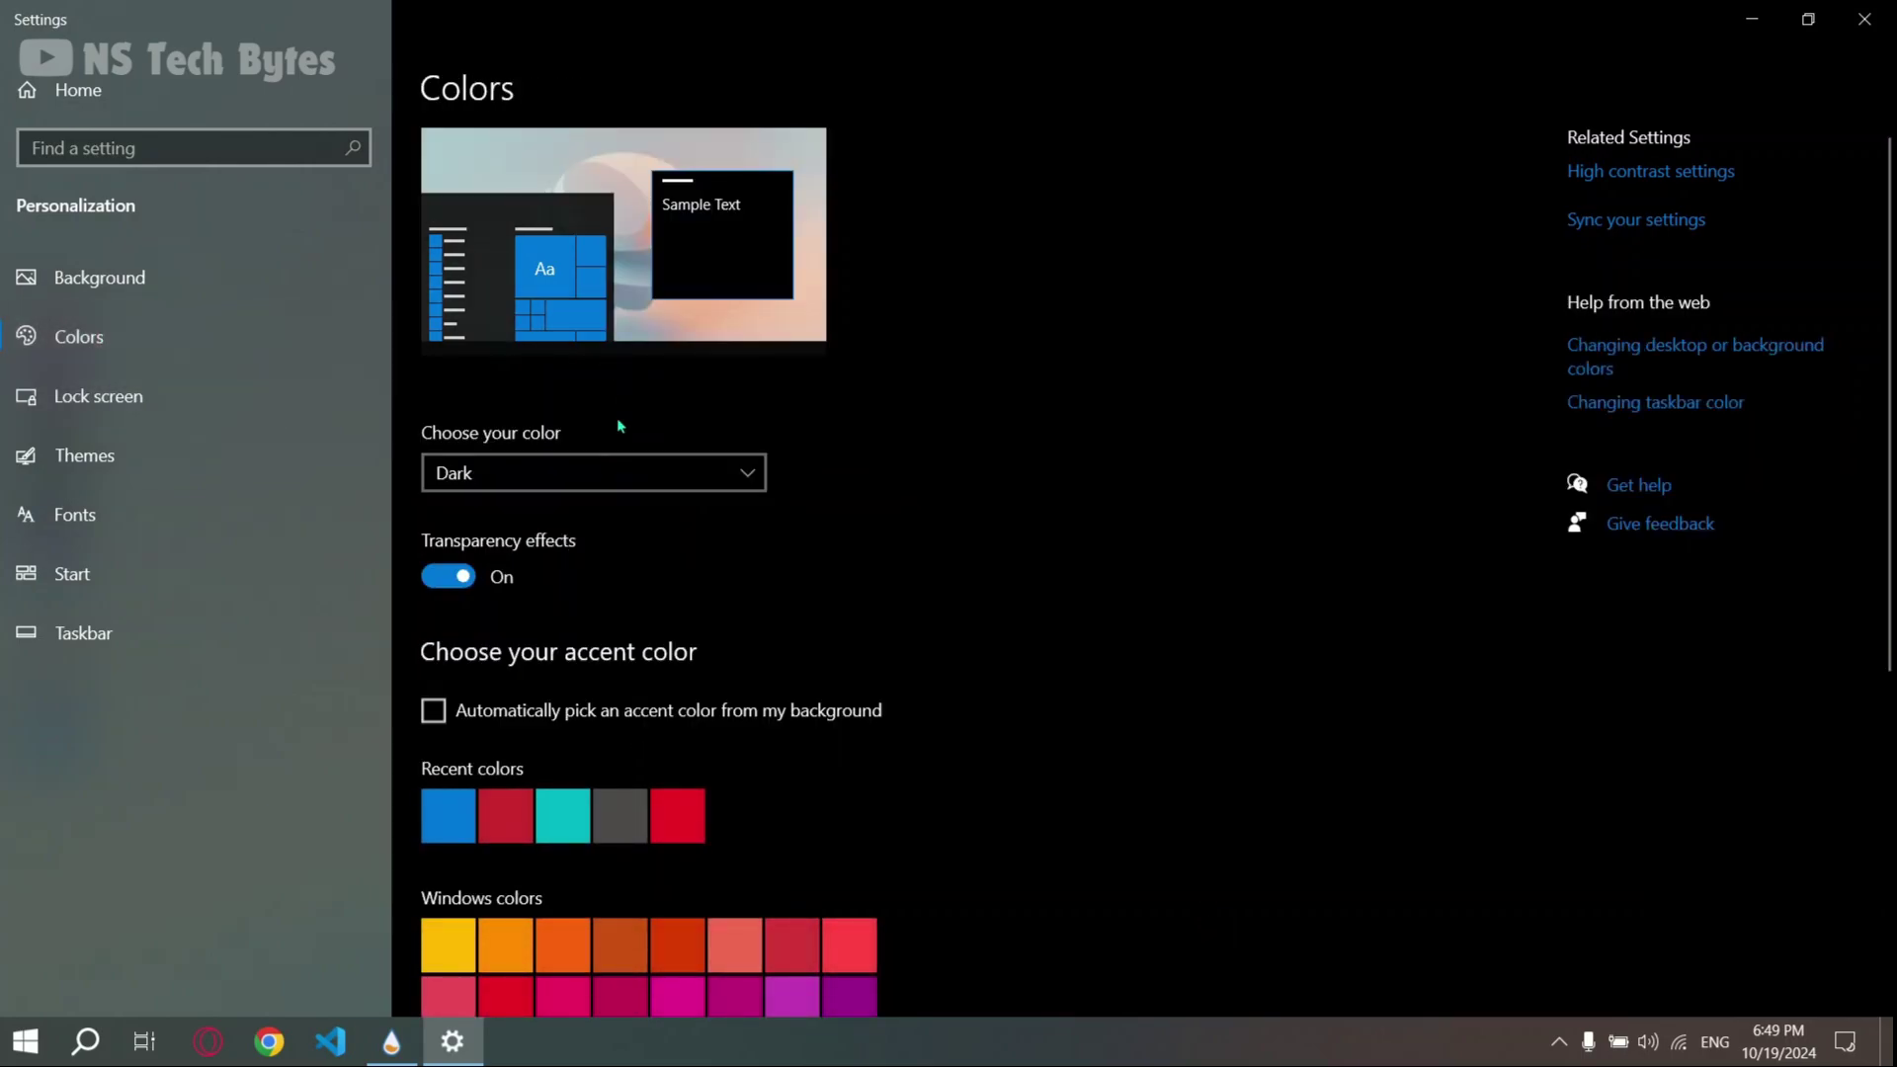
{"action": "left_click", "coordinate": [607, 474]}
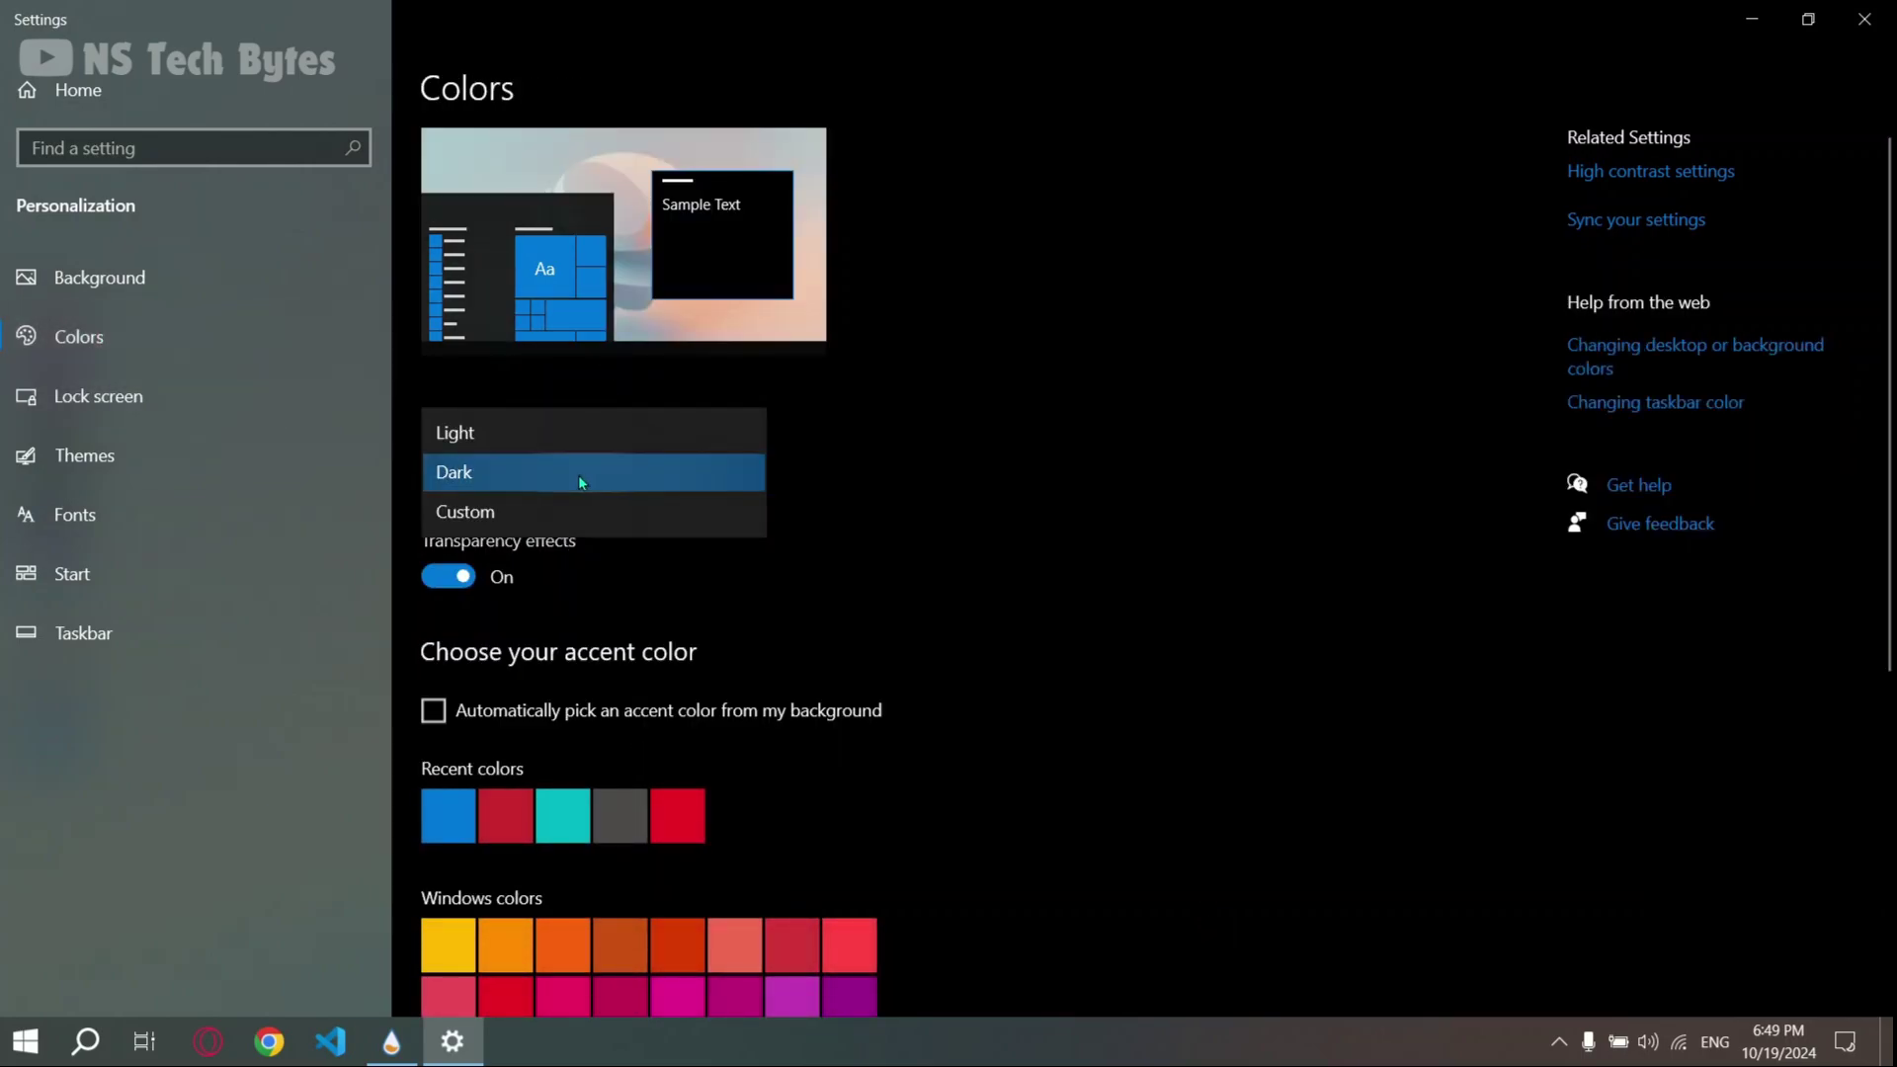
{"action": "left_click", "coordinate": [525, 438]}
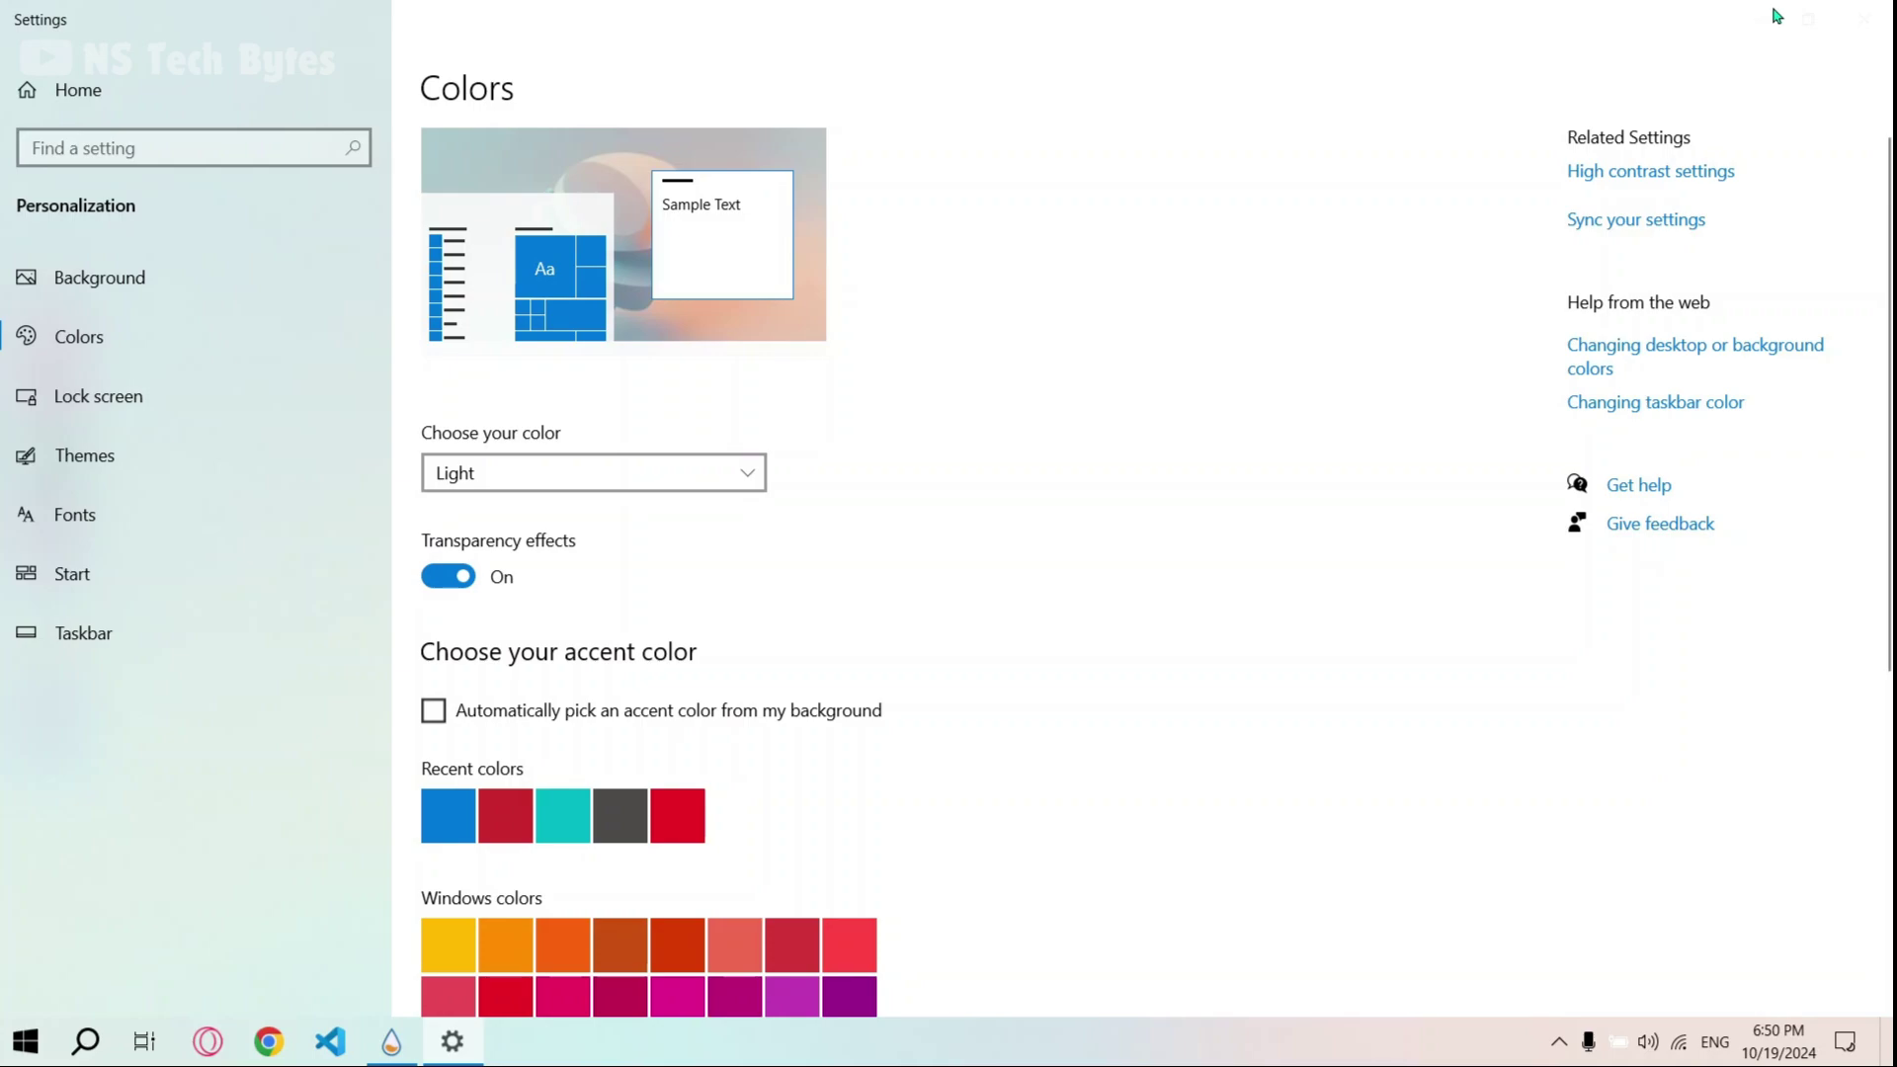
{"action": "left_click", "coordinate": [1870, 20]}
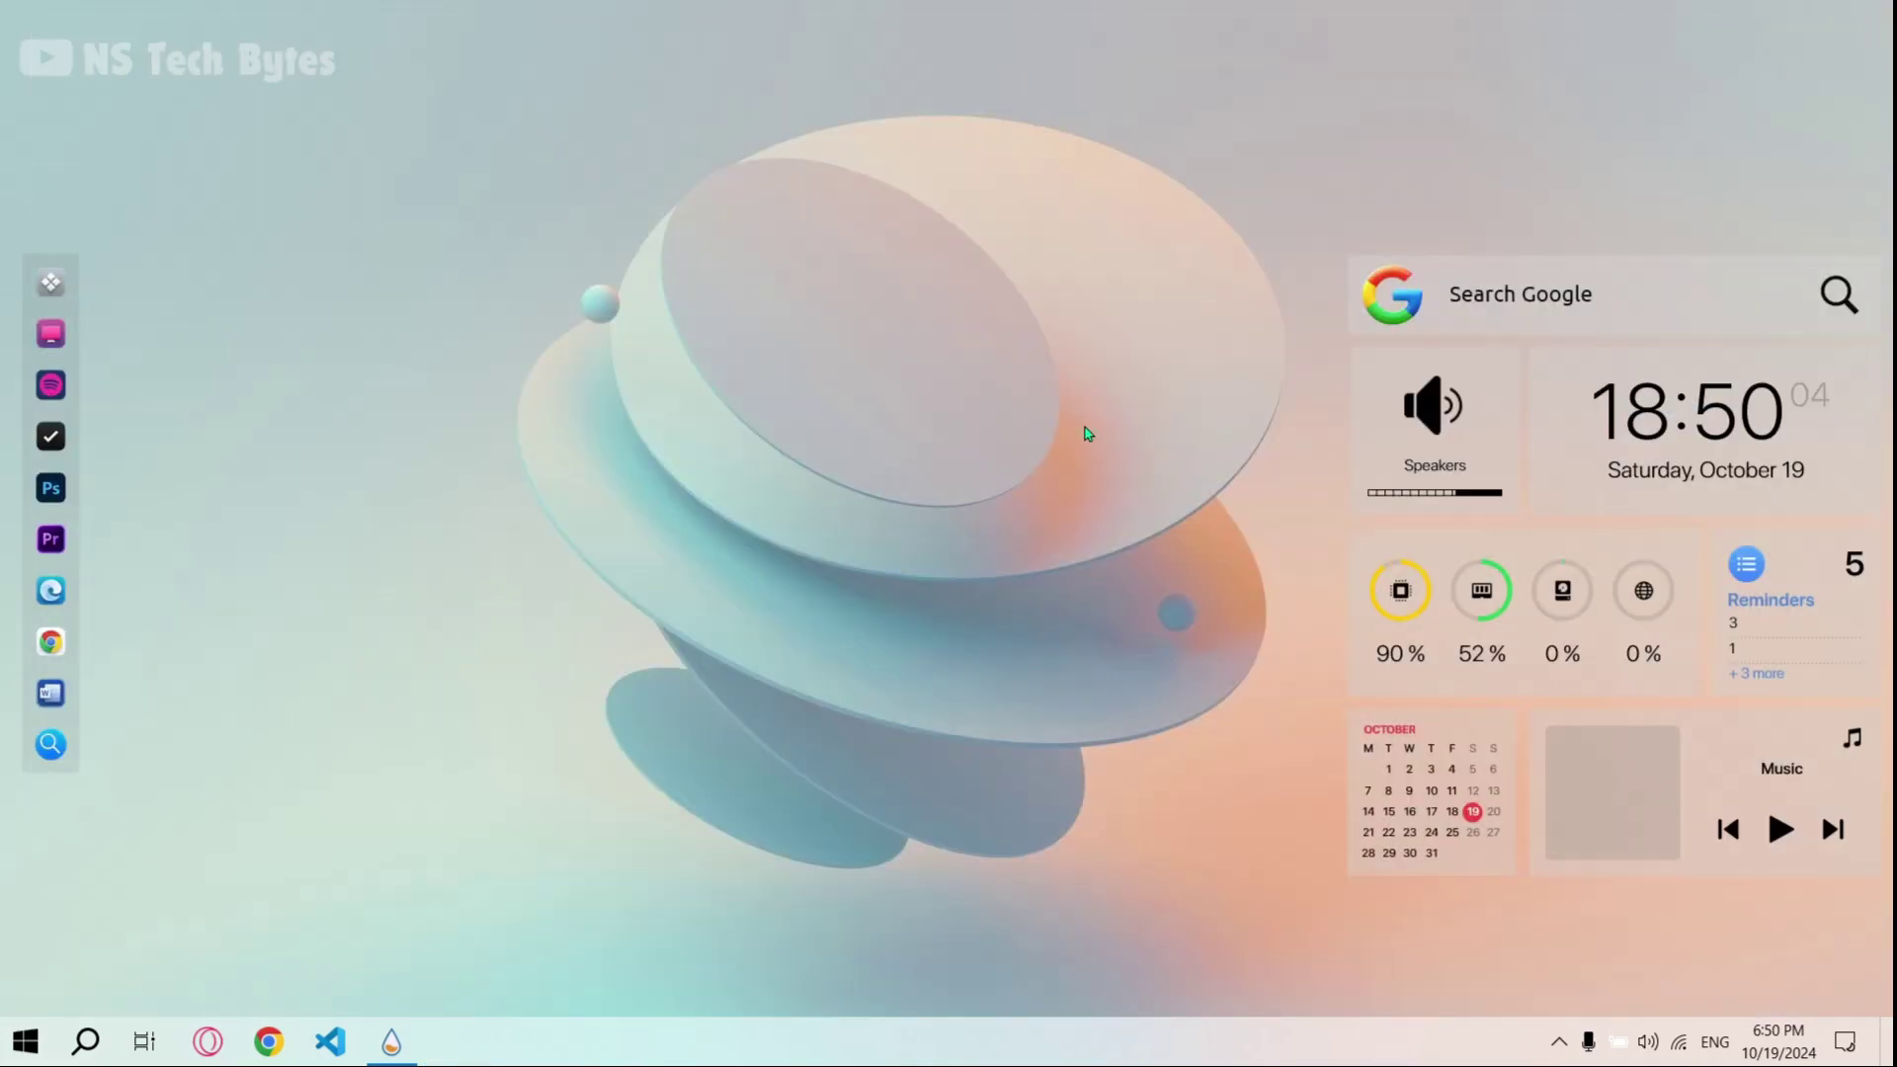
Step: Load the TaskbarX.ini skin in Rainmeter to center the taskbar icons and collapse its folder
{"action": "left_click", "coordinate": [1559, 1053]}
{"action": "left_click", "coordinate": [1506, 950]}
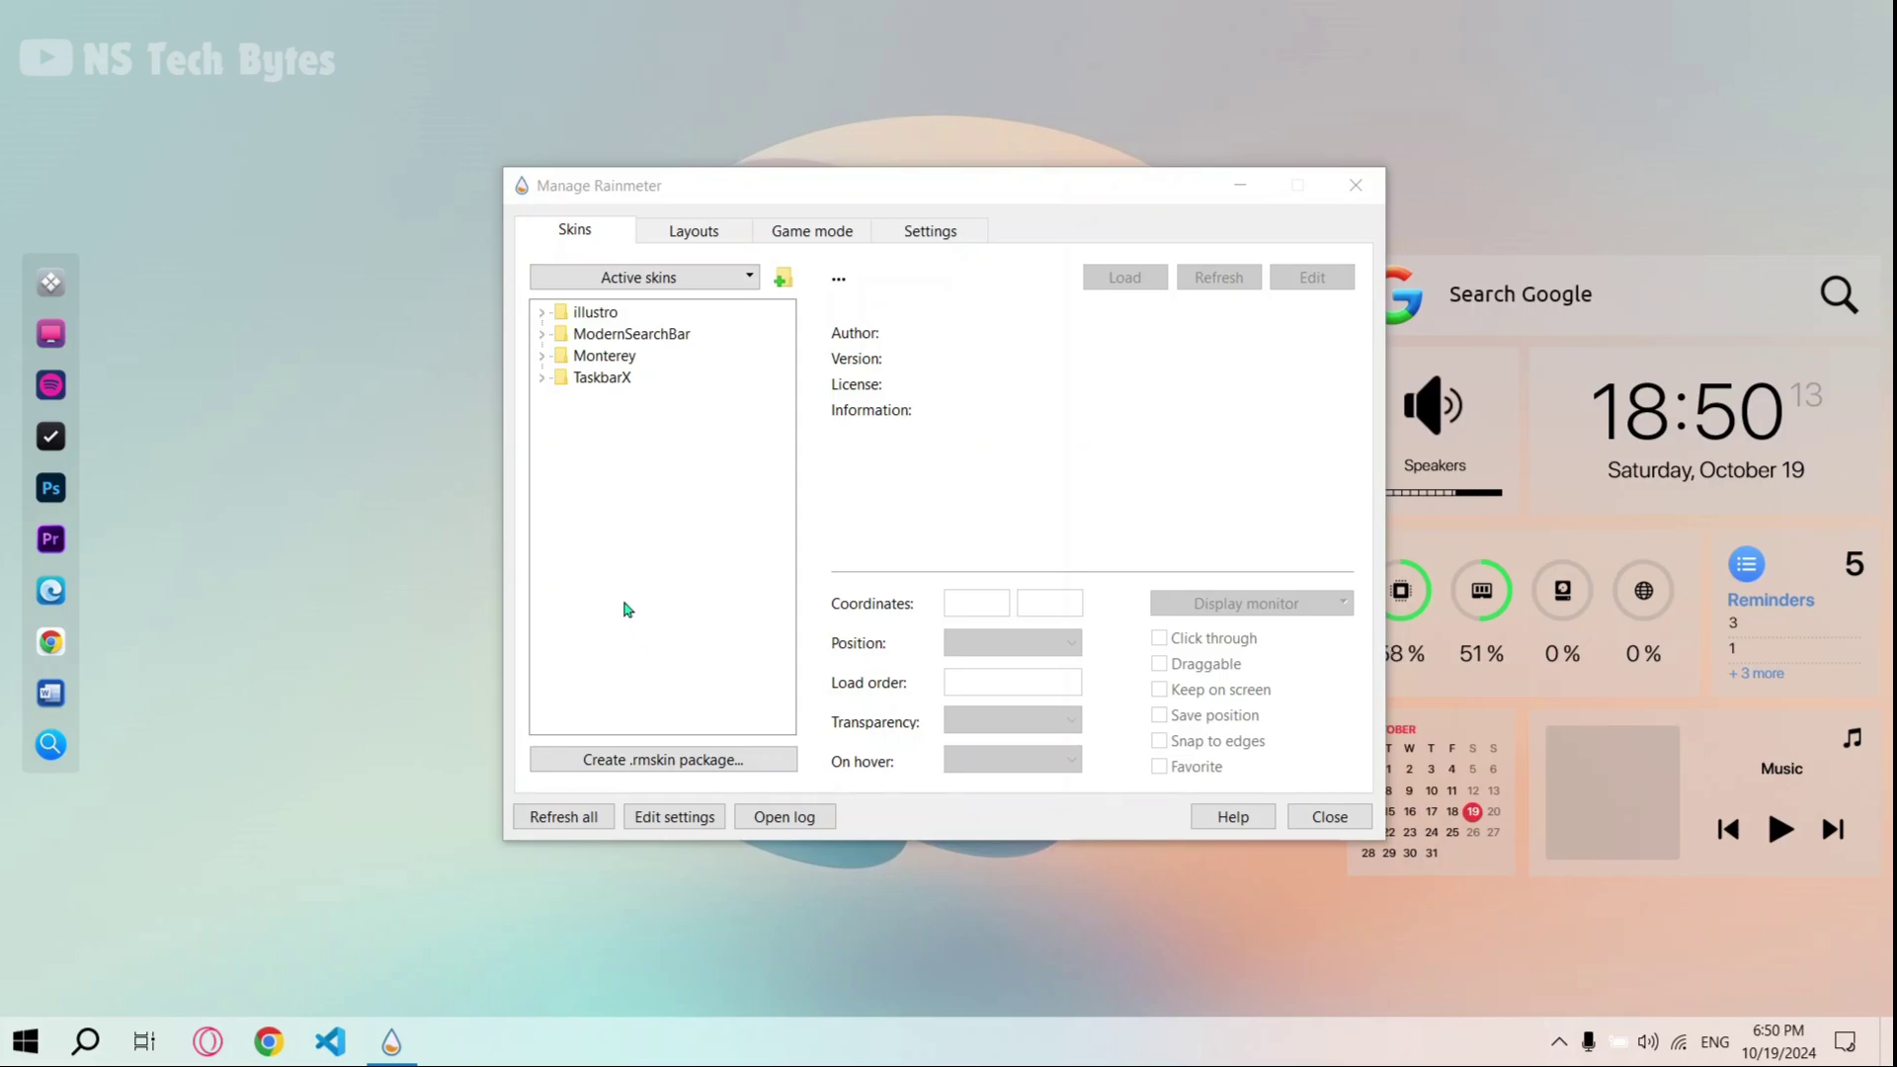
{"action": "left_click", "coordinate": [542, 377]}
{"action": "left_click", "coordinate": [593, 401]}
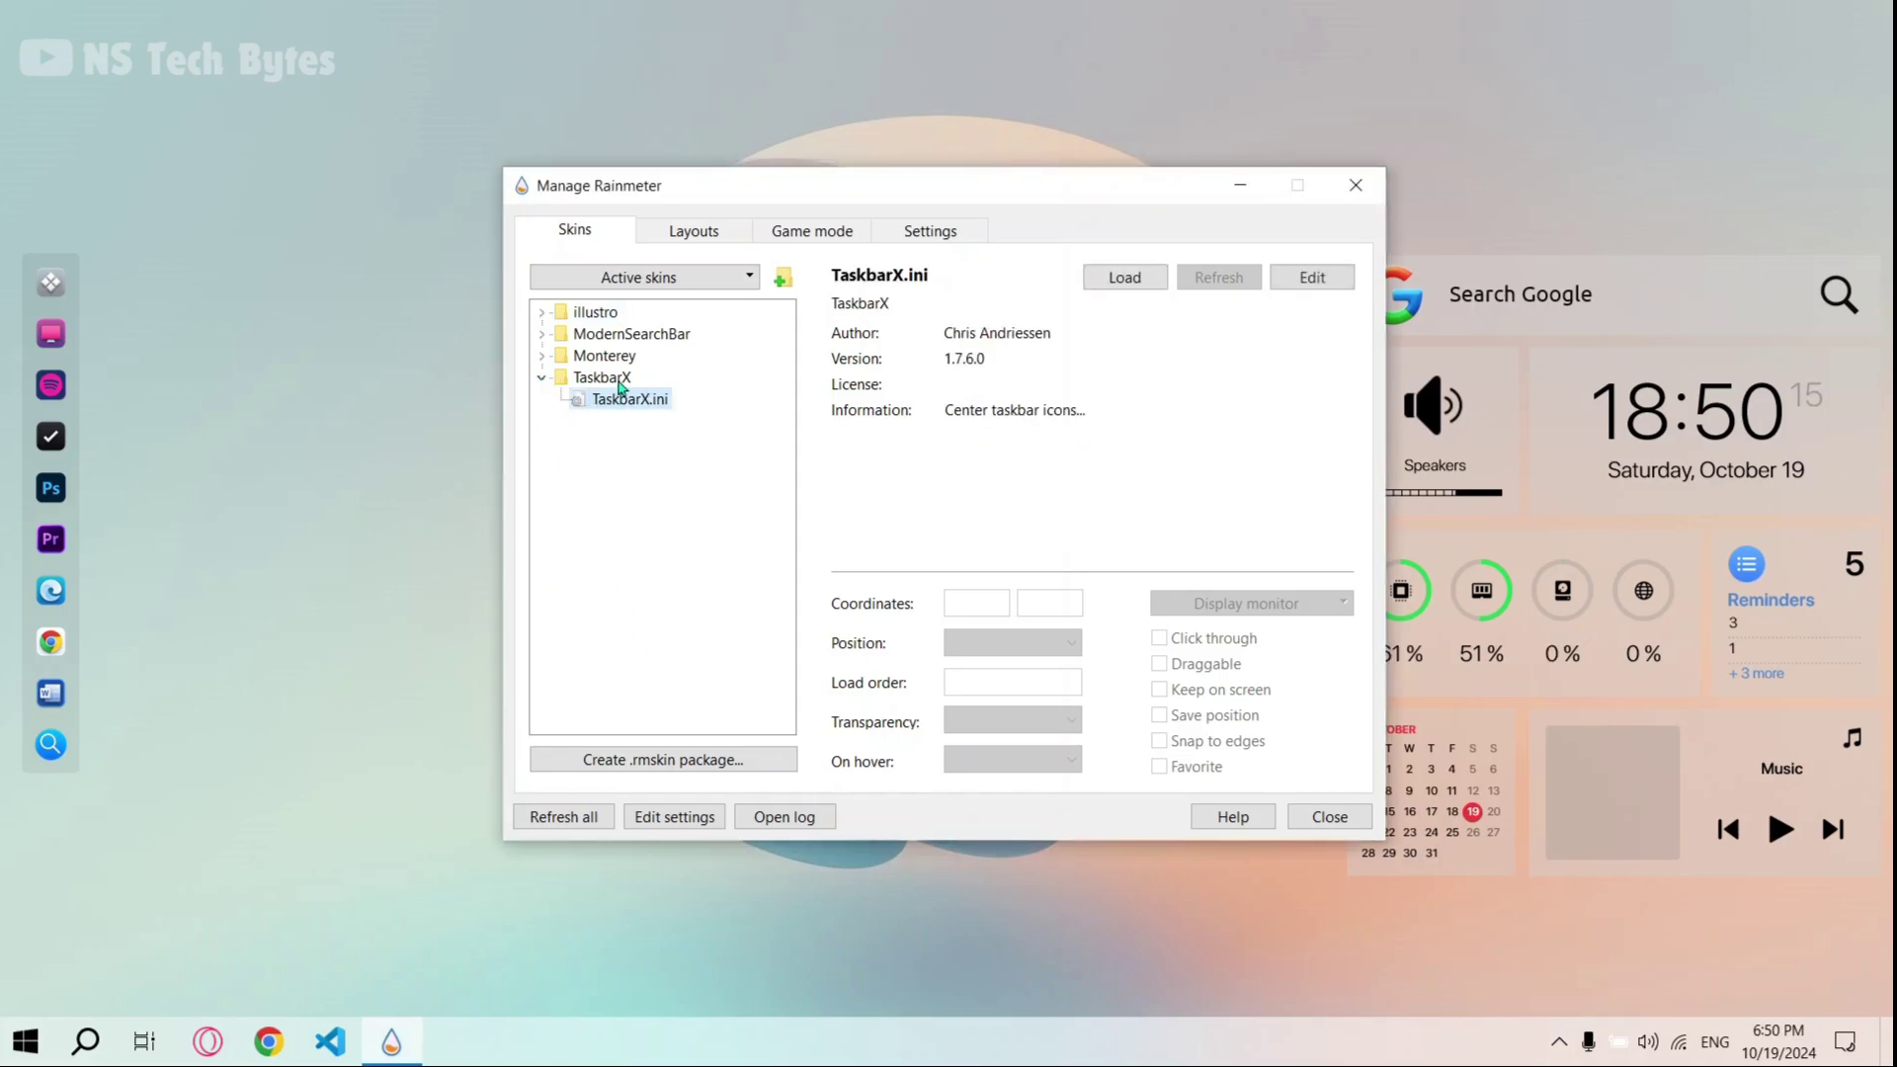
{"action": "left_click", "coordinate": [1108, 277]}
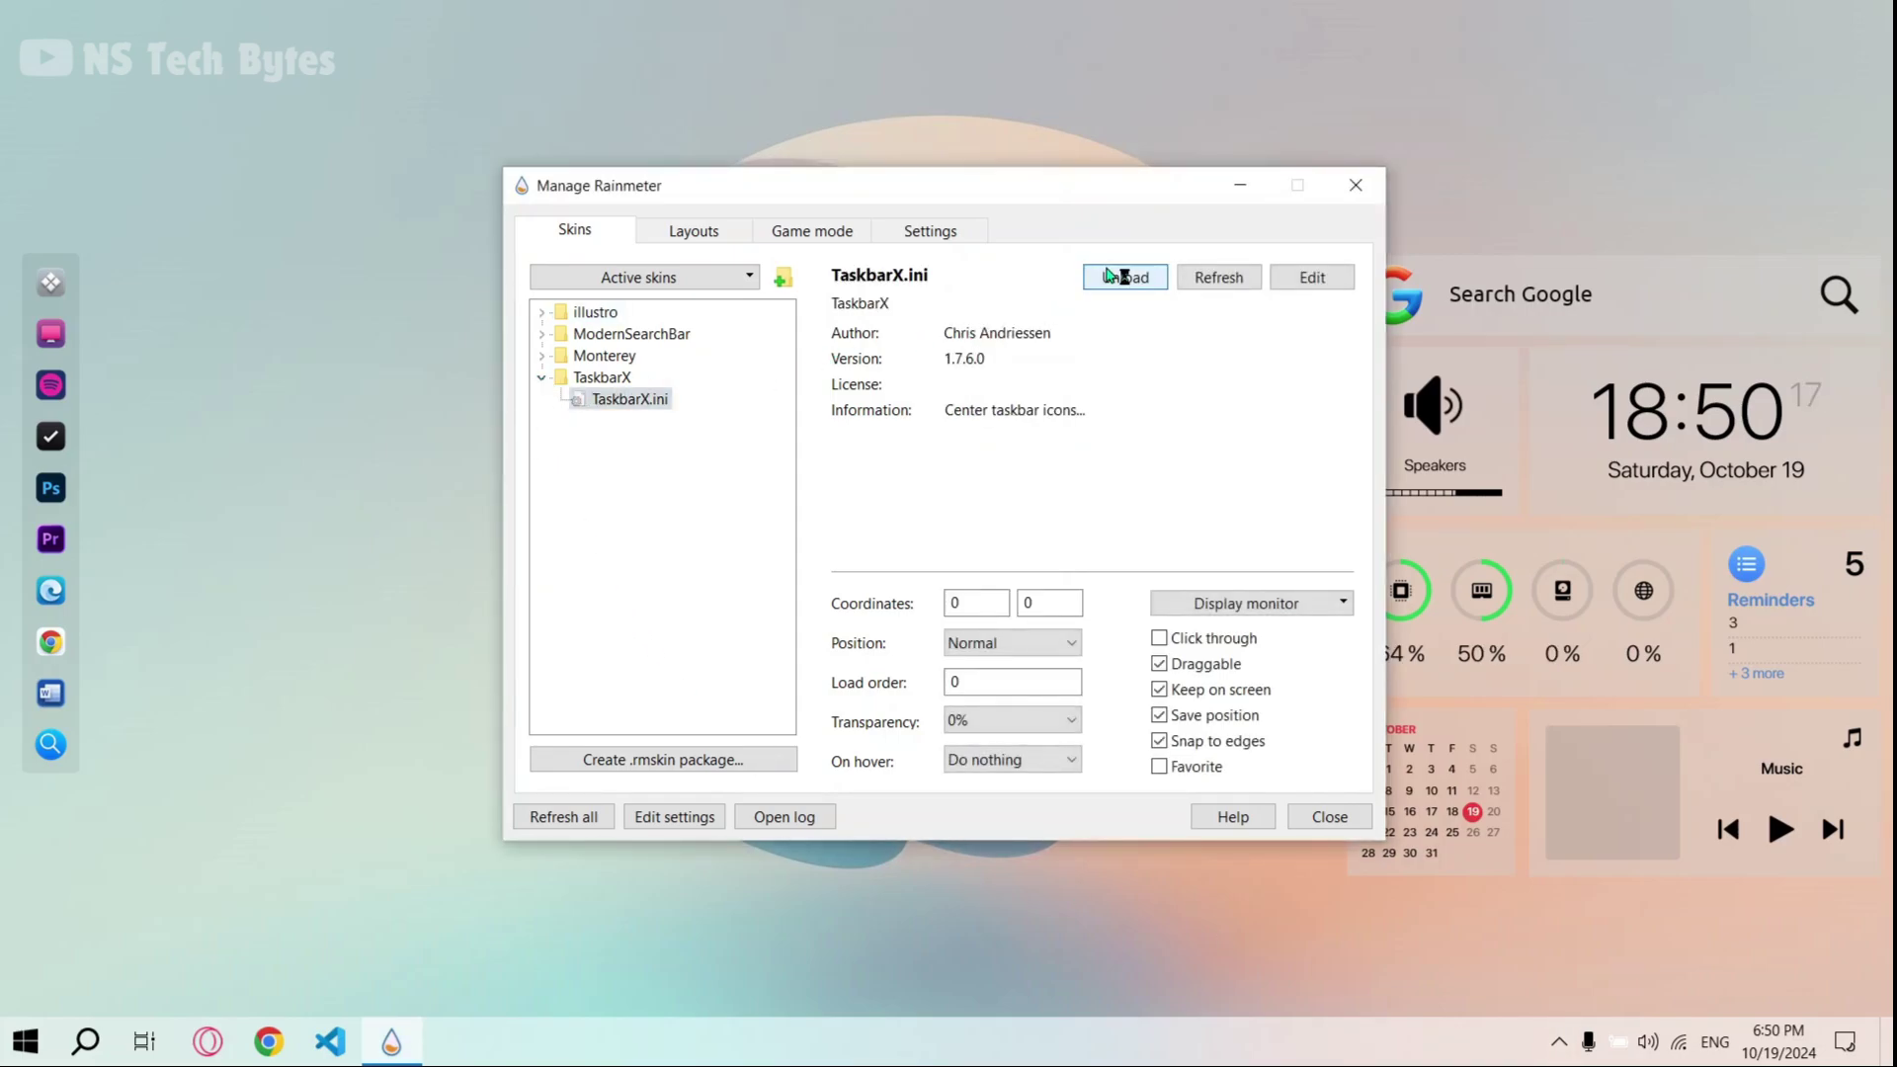
{"action": "left_click", "coordinate": [541, 378]}
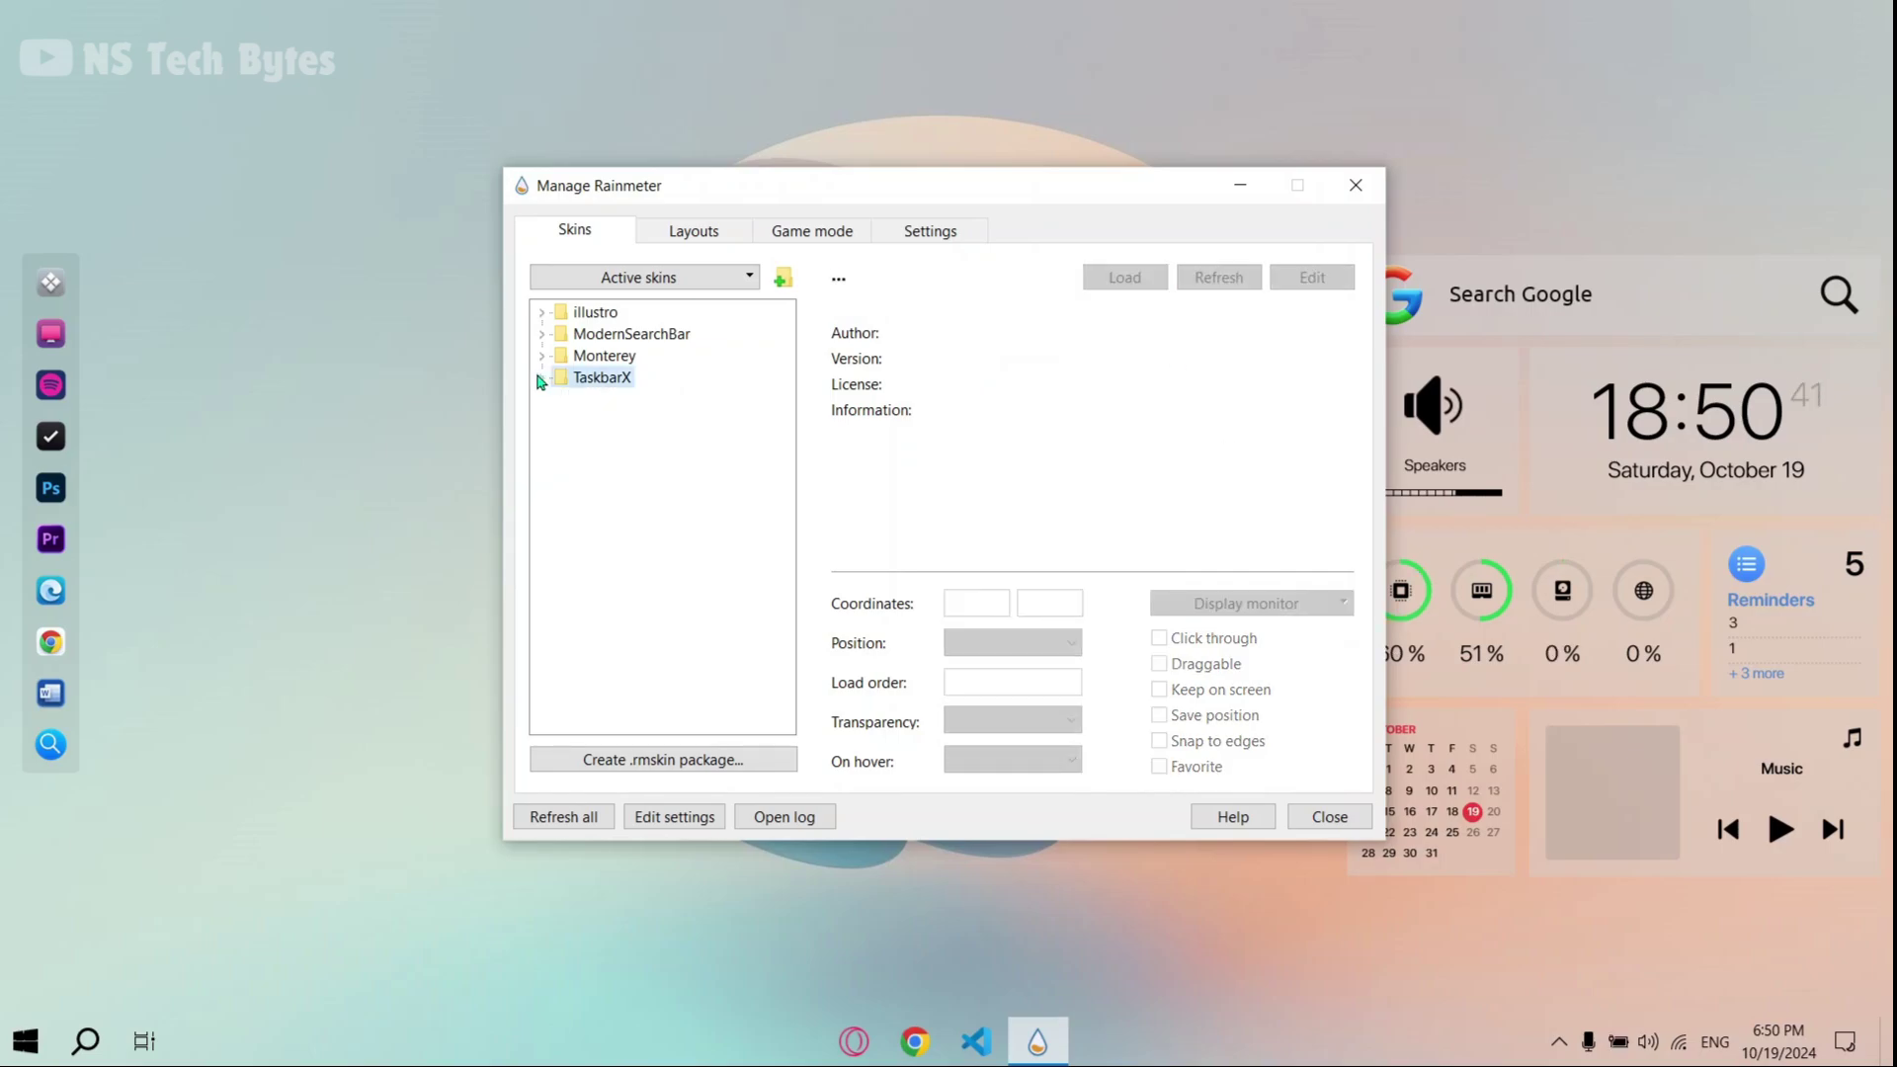
Step: Turn off Draggable for the active ModernSearchBar Main.ini and Monterey Calendar Medium.ini skins
{"action": "left_click", "coordinate": [642, 276]}
{"action": "left_click", "coordinate": [691, 303]}
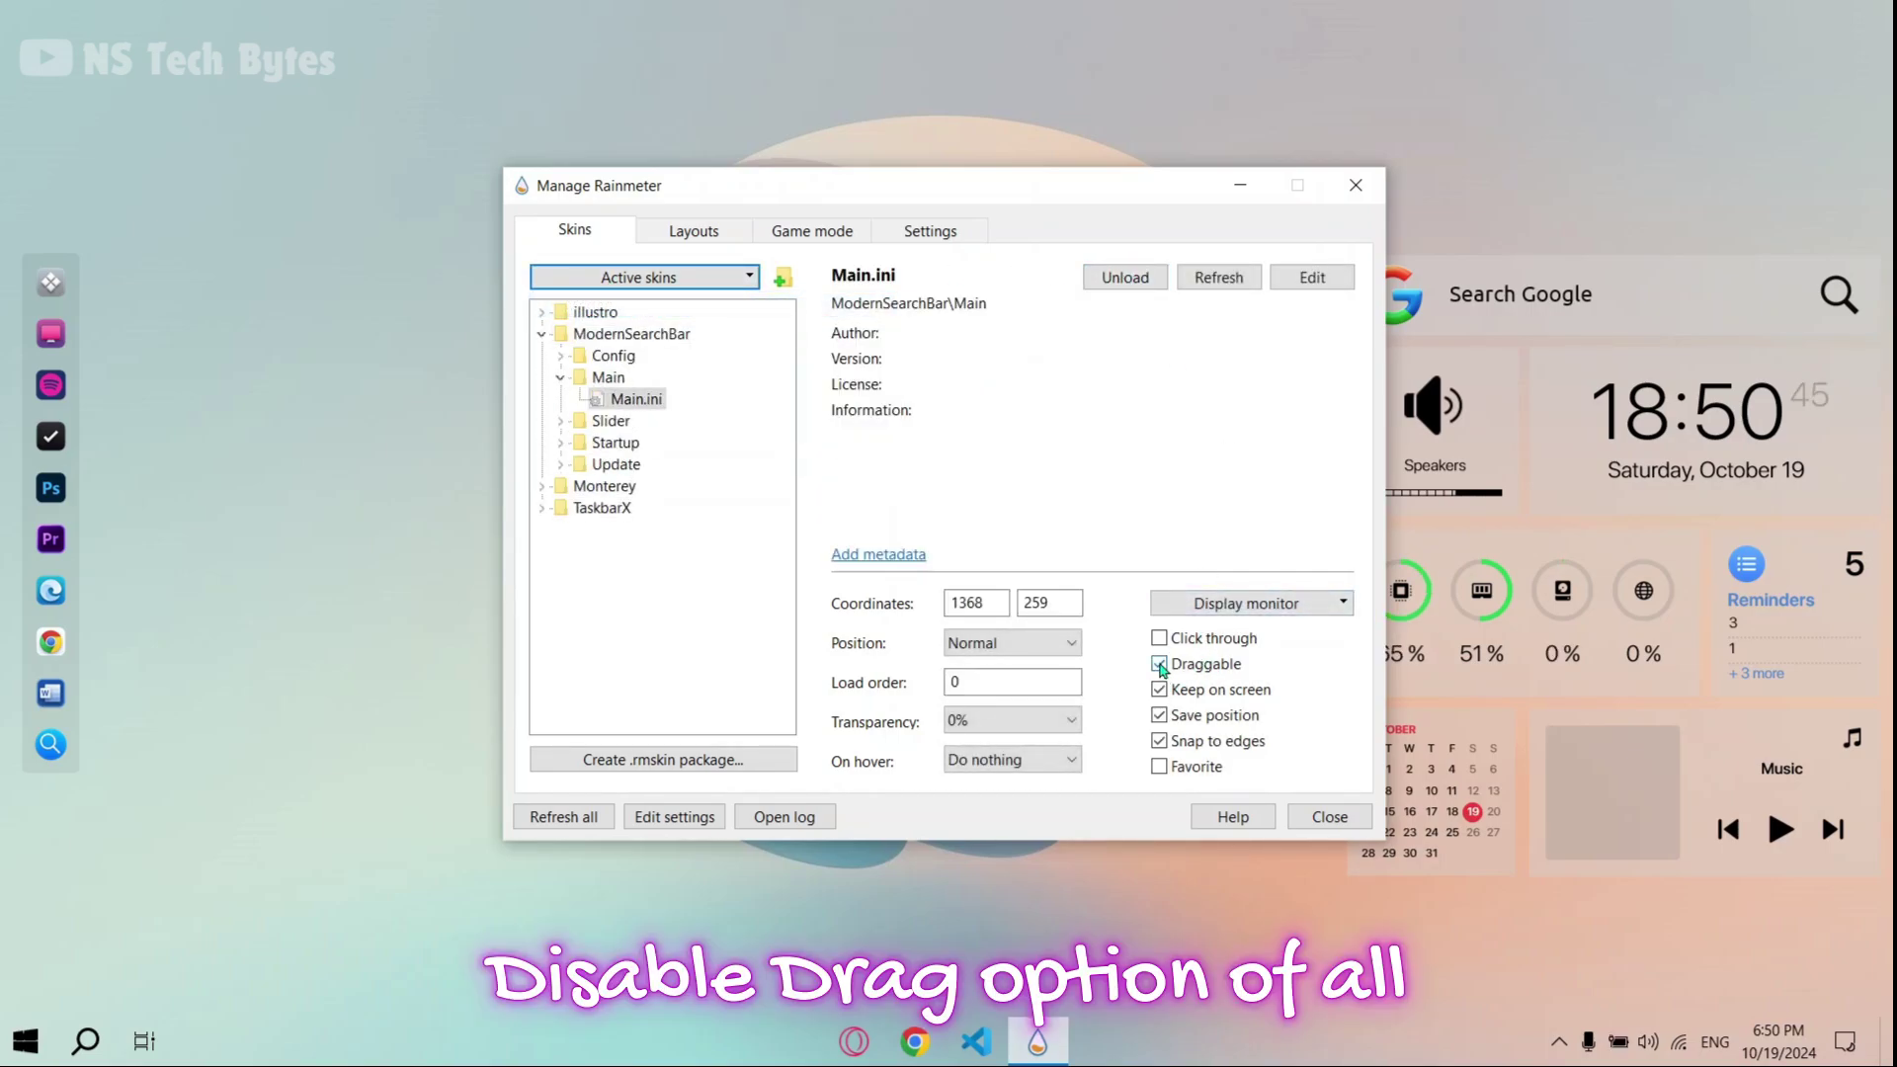
{"action": "left_click", "coordinate": [1160, 664]}
{"action": "left_click", "coordinate": [642, 277]}
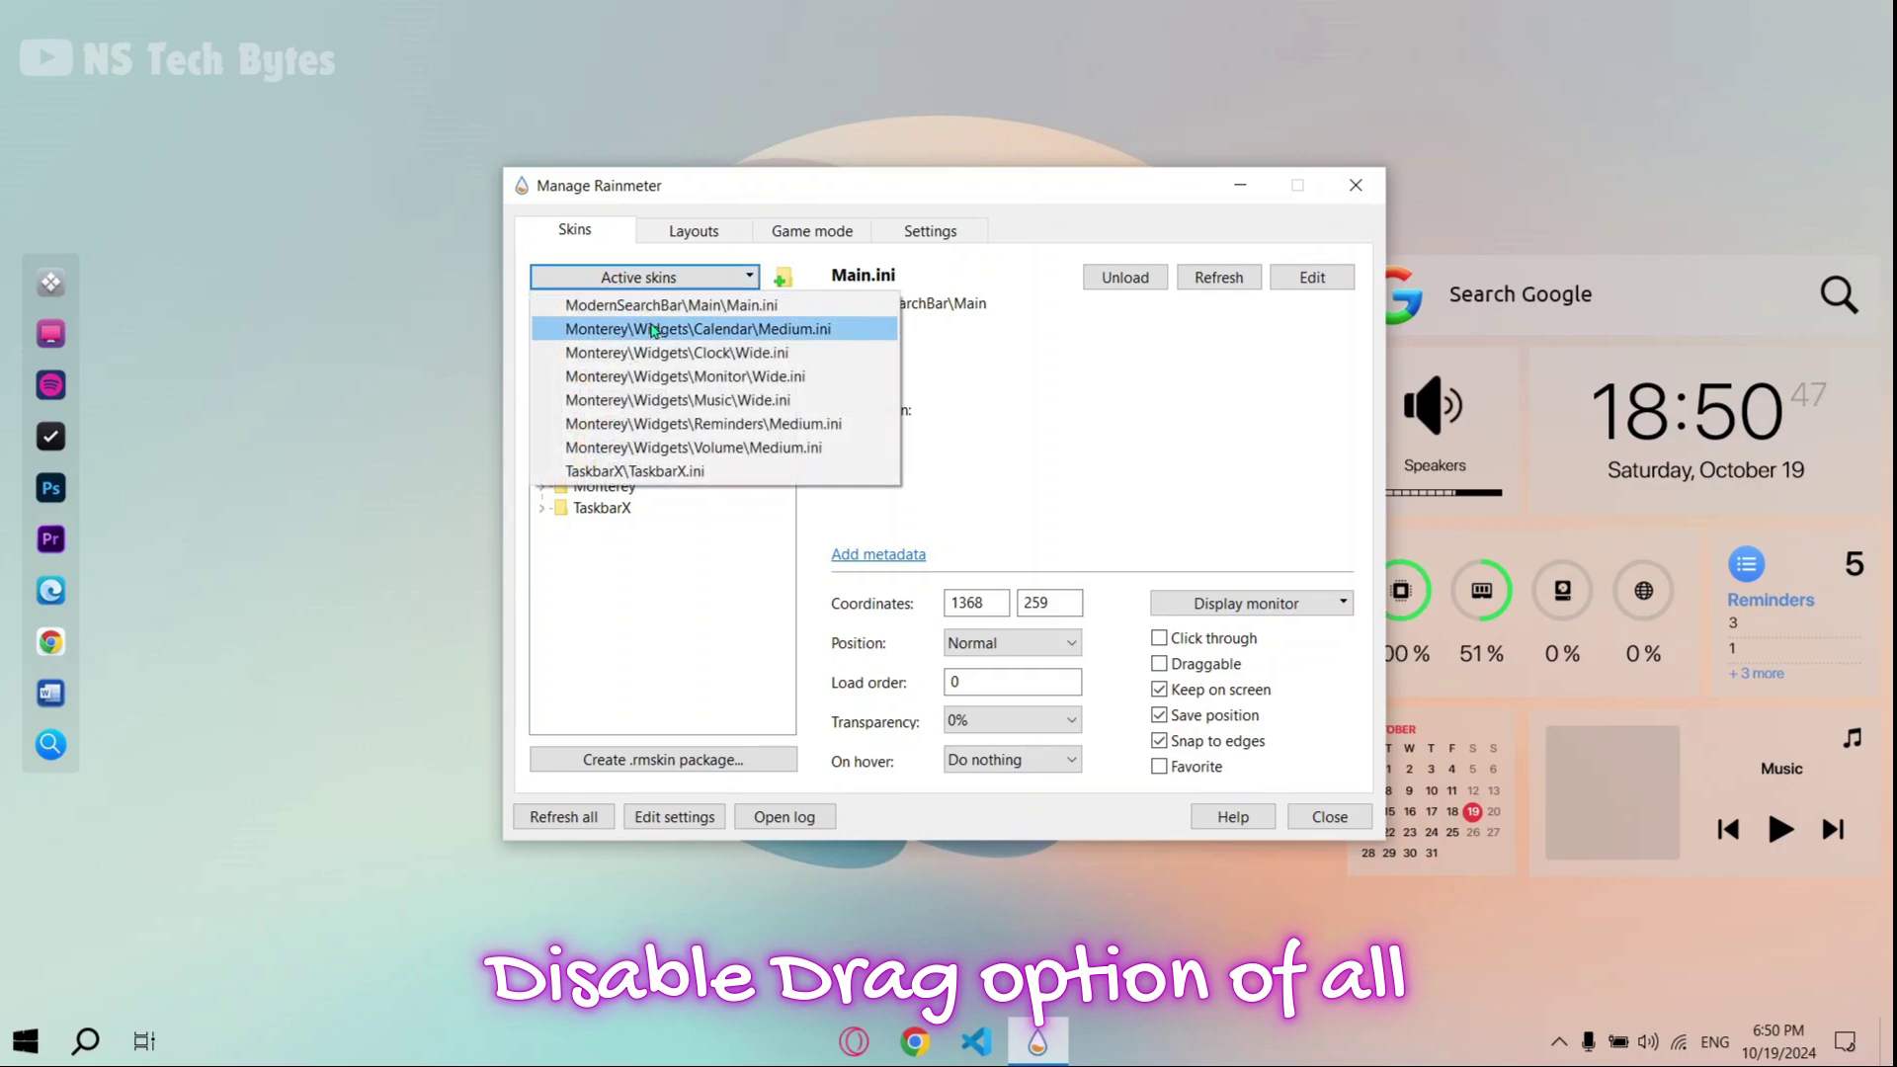
{"action": "left_click", "coordinate": [692, 328]}
{"action": "left_click", "coordinate": [1159, 664]}
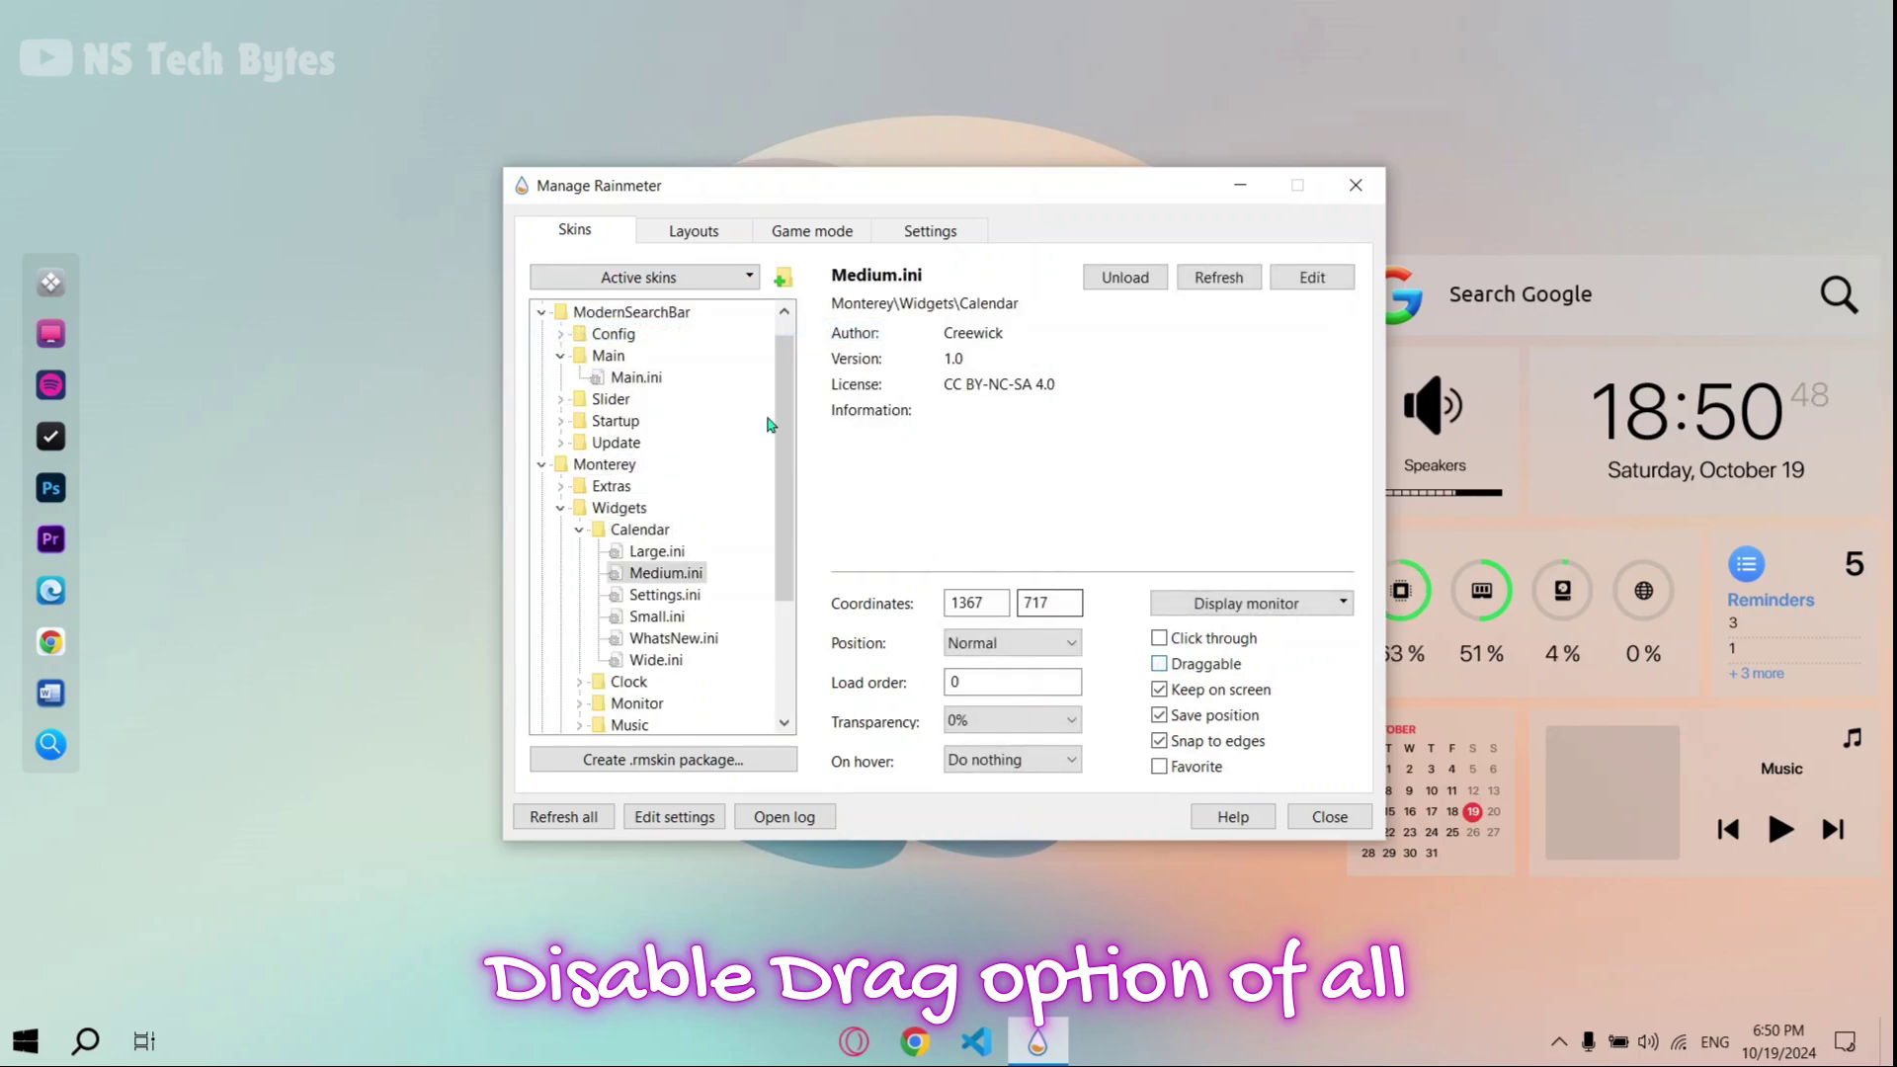
Step: Turn off Draggable for the active Monterey Clock Wide.ini and Monitor Wide.ini skins
{"action": "left_click", "coordinate": [642, 276]}
{"action": "left_click", "coordinate": [691, 352]}
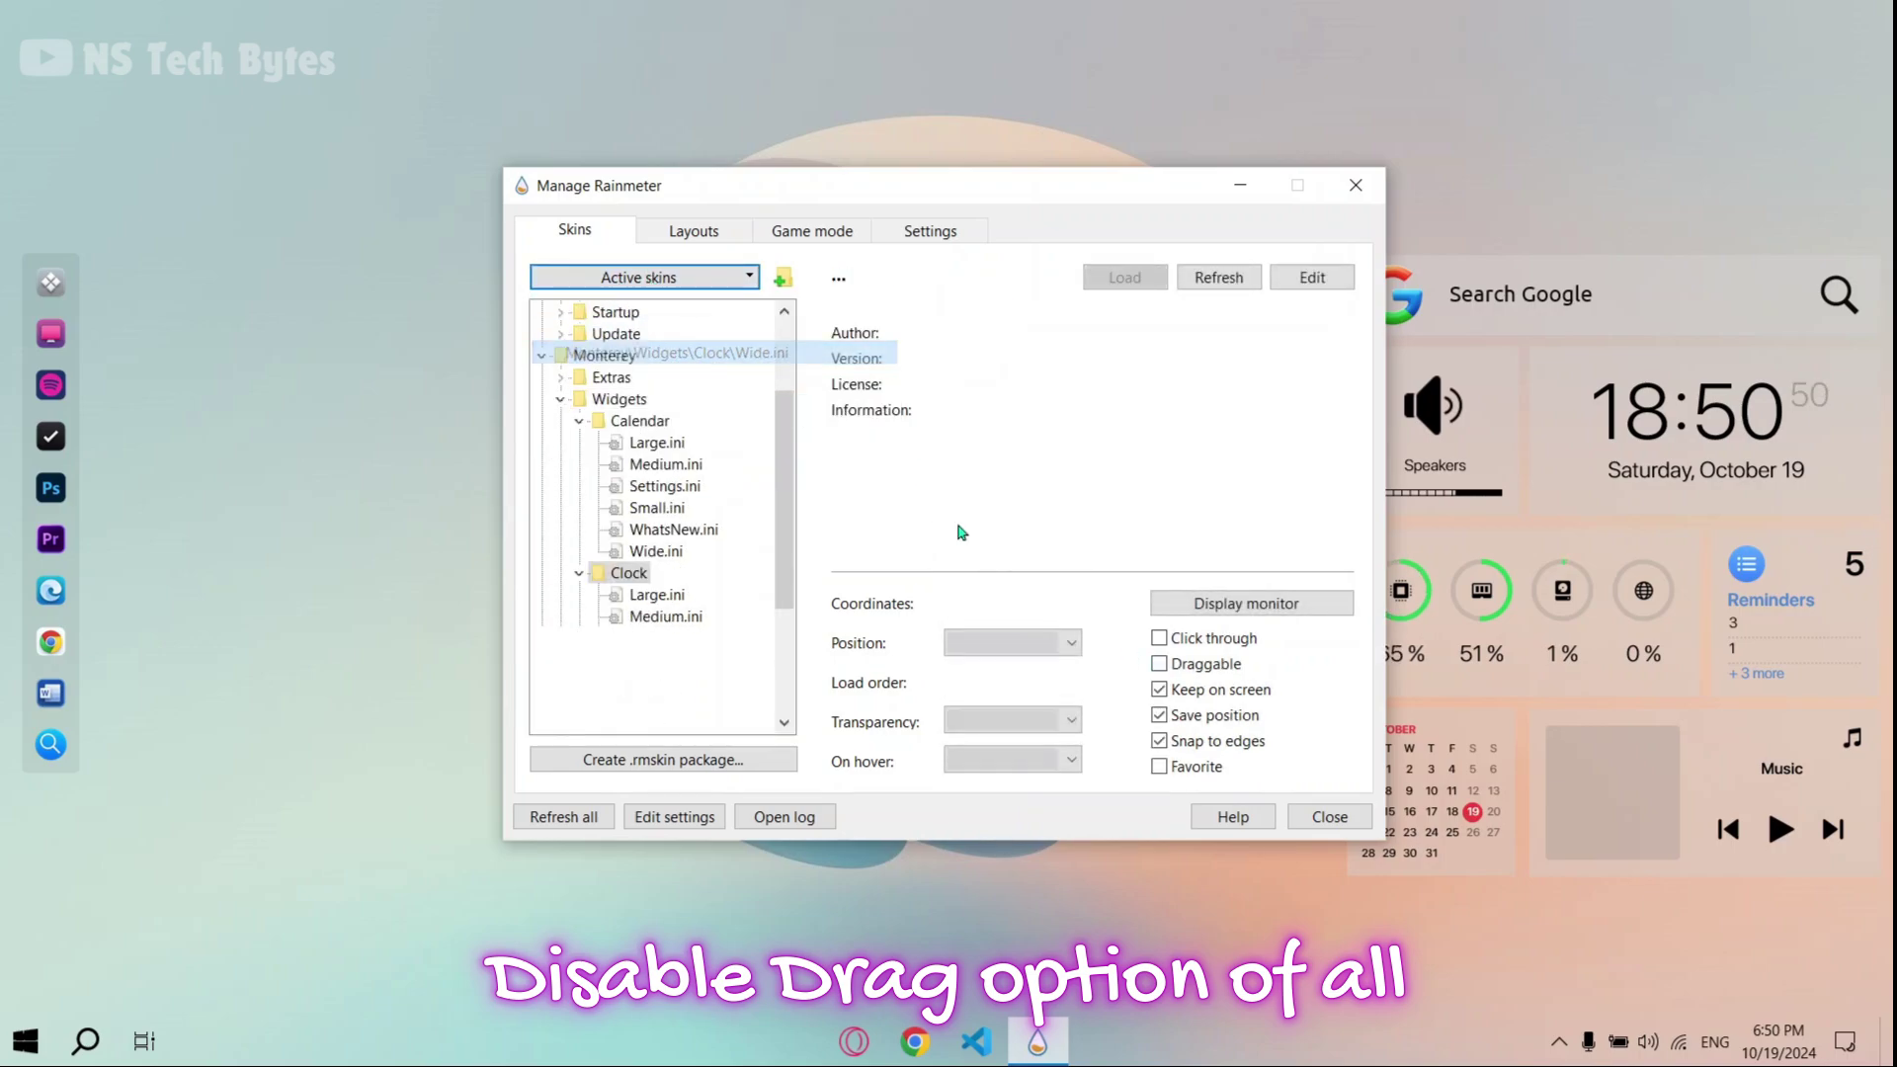
{"action": "left_click", "coordinate": [1160, 663]}
{"action": "left_click", "coordinate": [638, 280]}
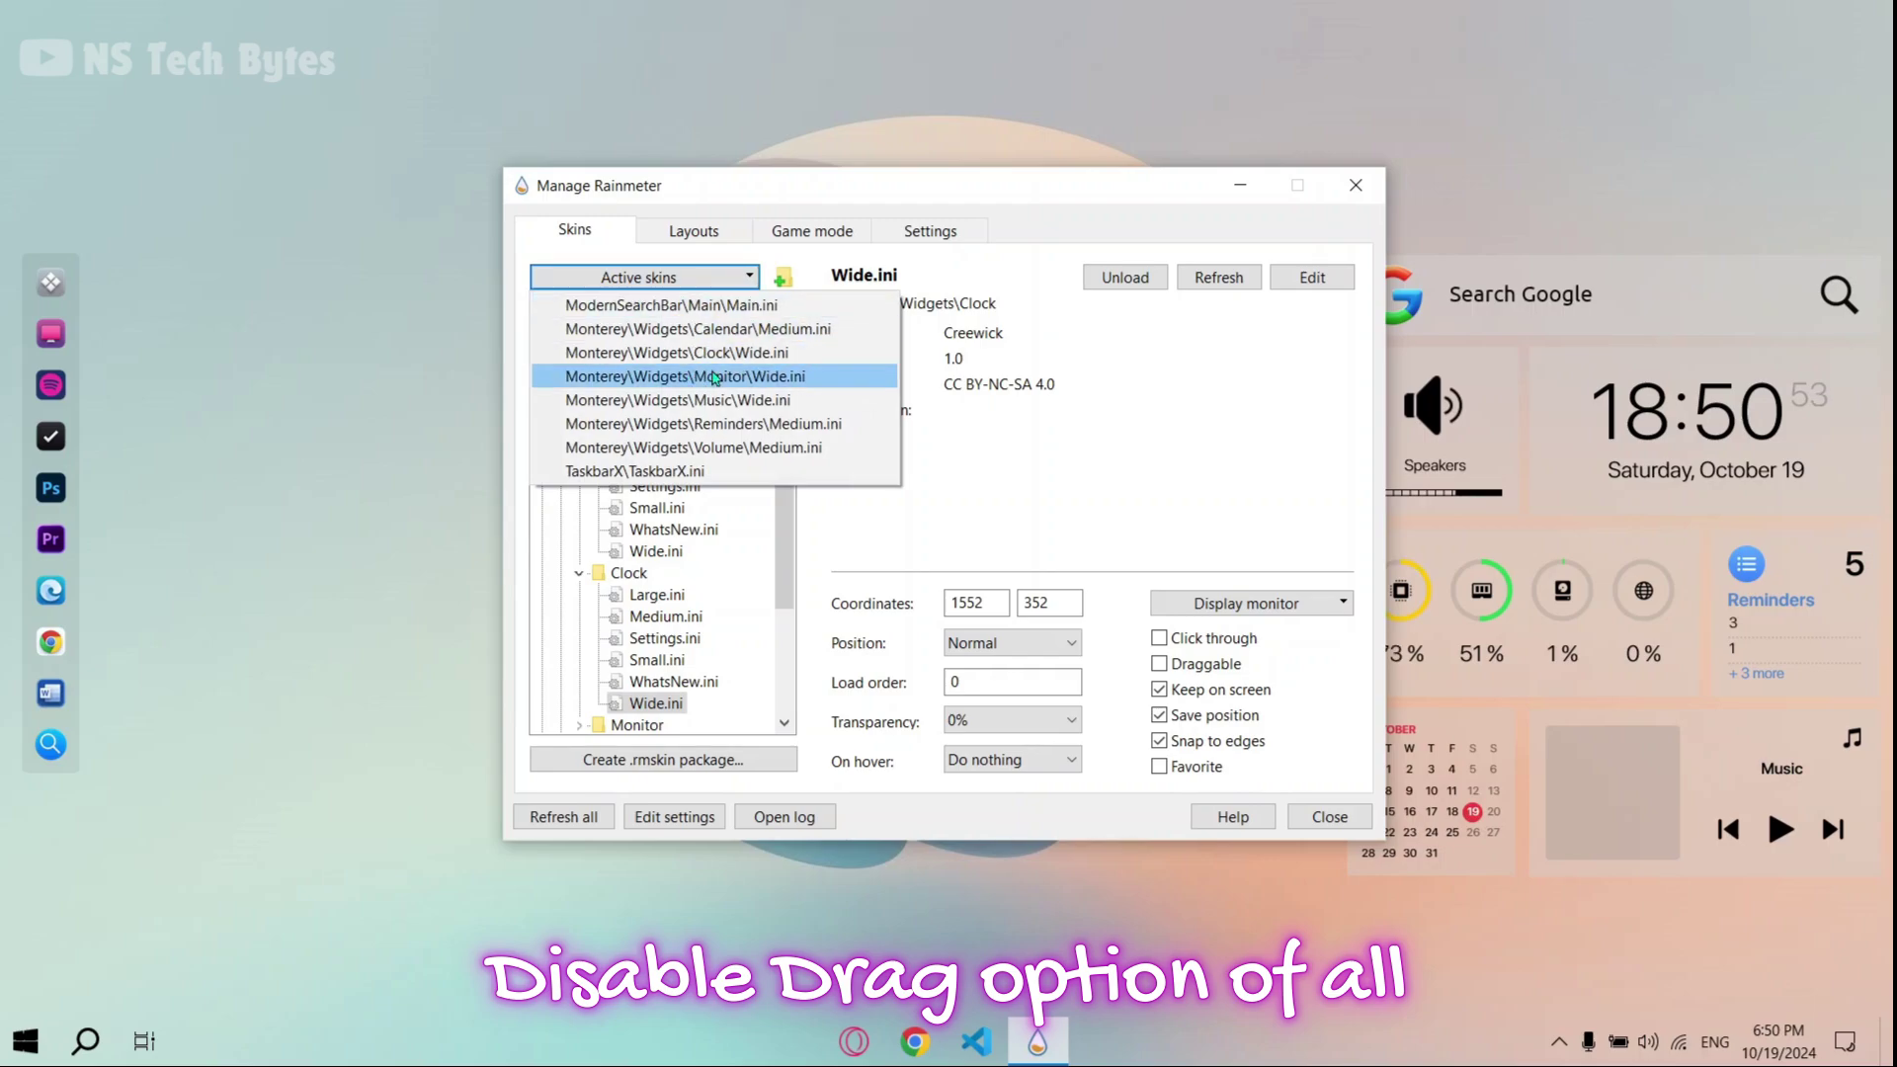
{"action": "left_click", "coordinate": [691, 375]}
{"action": "left_click", "coordinate": [1160, 664]}
Step: Turn off Draggable for the active Monterey Music Wide.ini and Reminders Medium.ini skins
{"action": "left_click", "coordinate": [642, 277]}
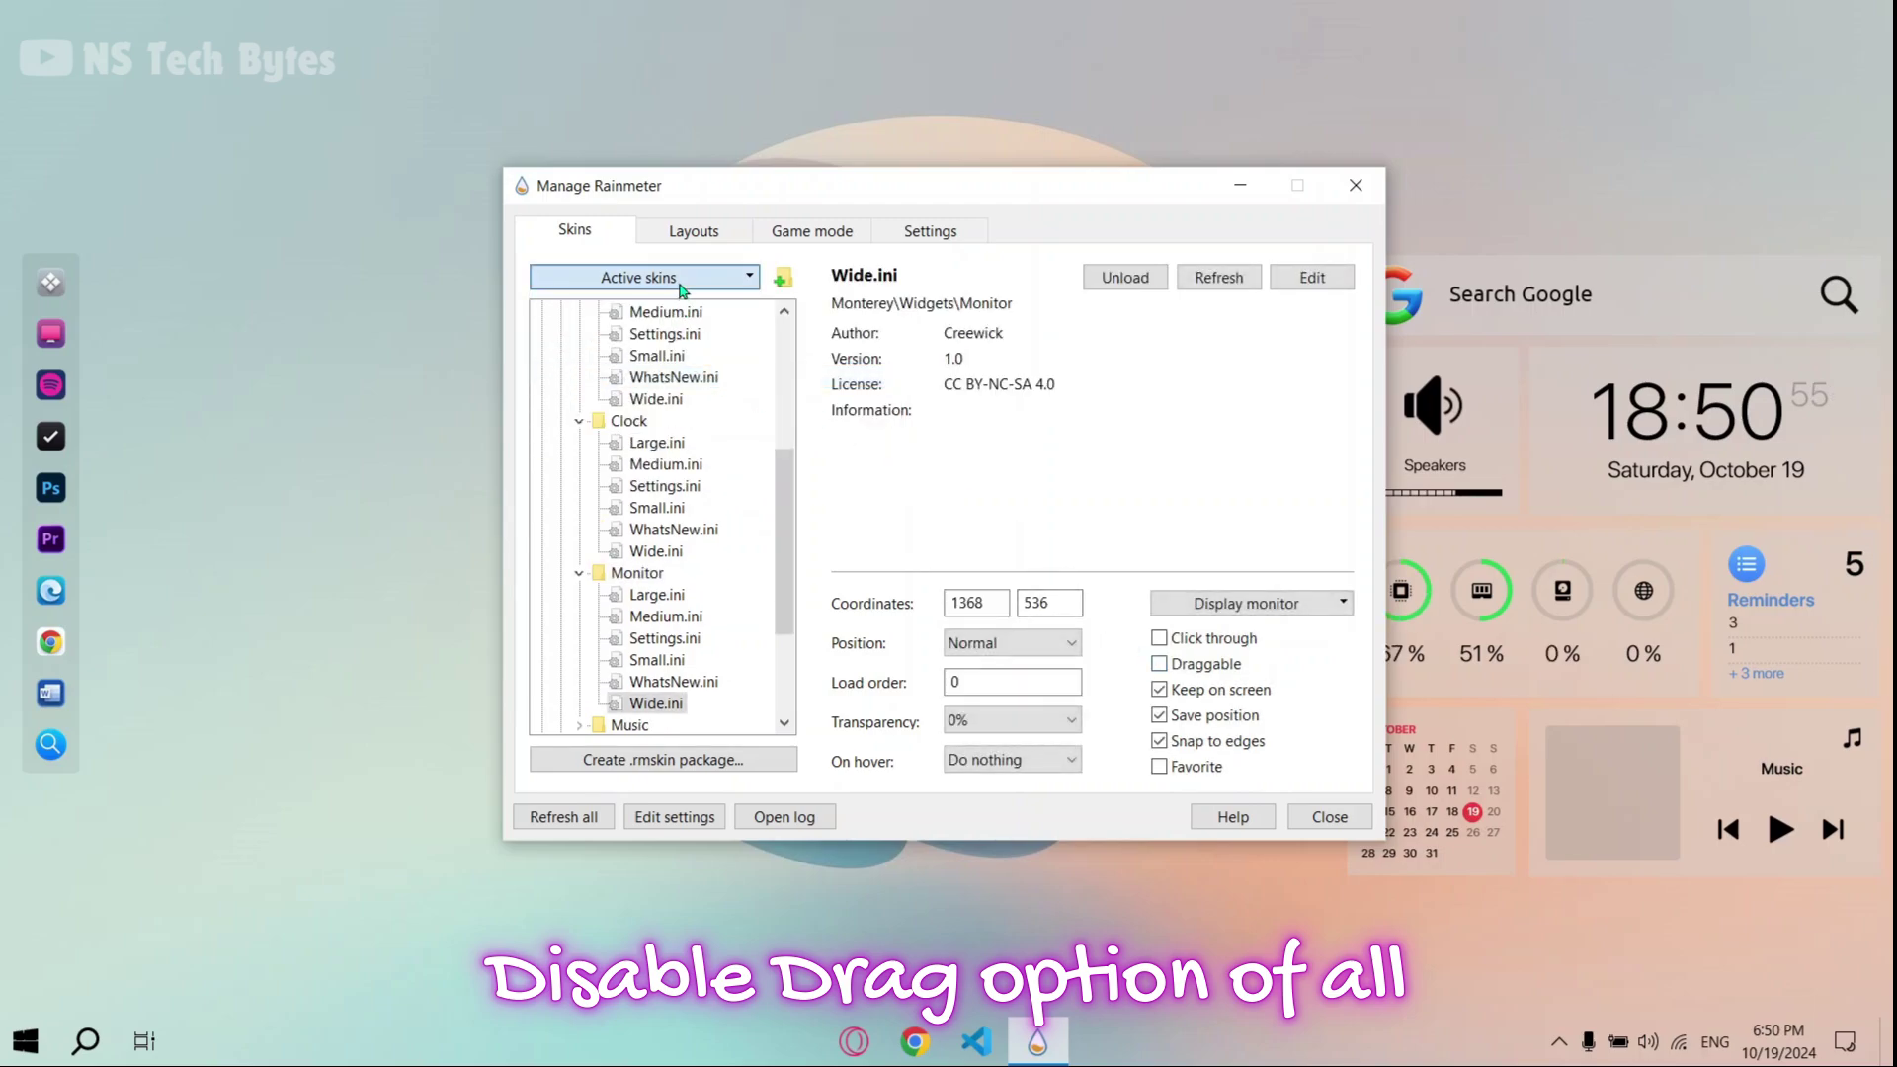
{"action": "left_click", "coordinate": [733, 399]}
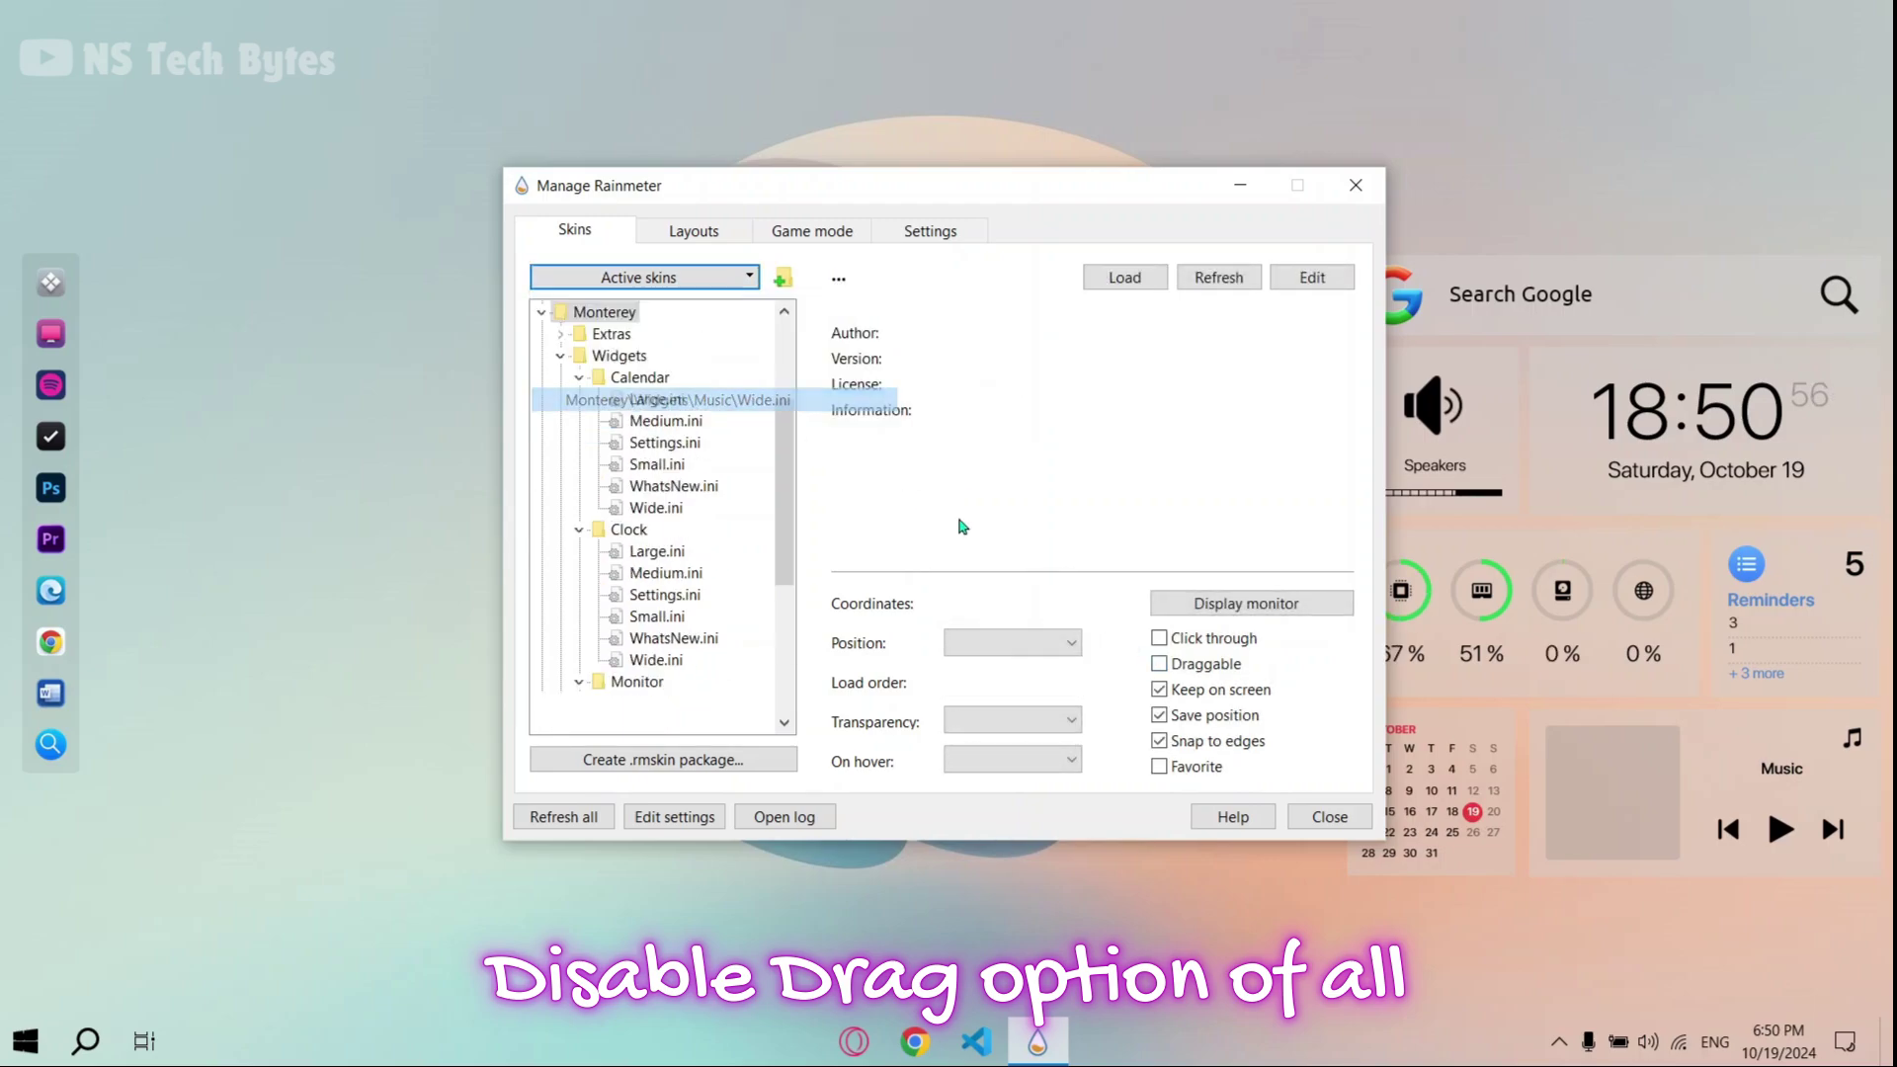
{"action": "left_click", "coordinate": [1160, 664]}
{"action": "left_click", "coordinate": [642, 277]}
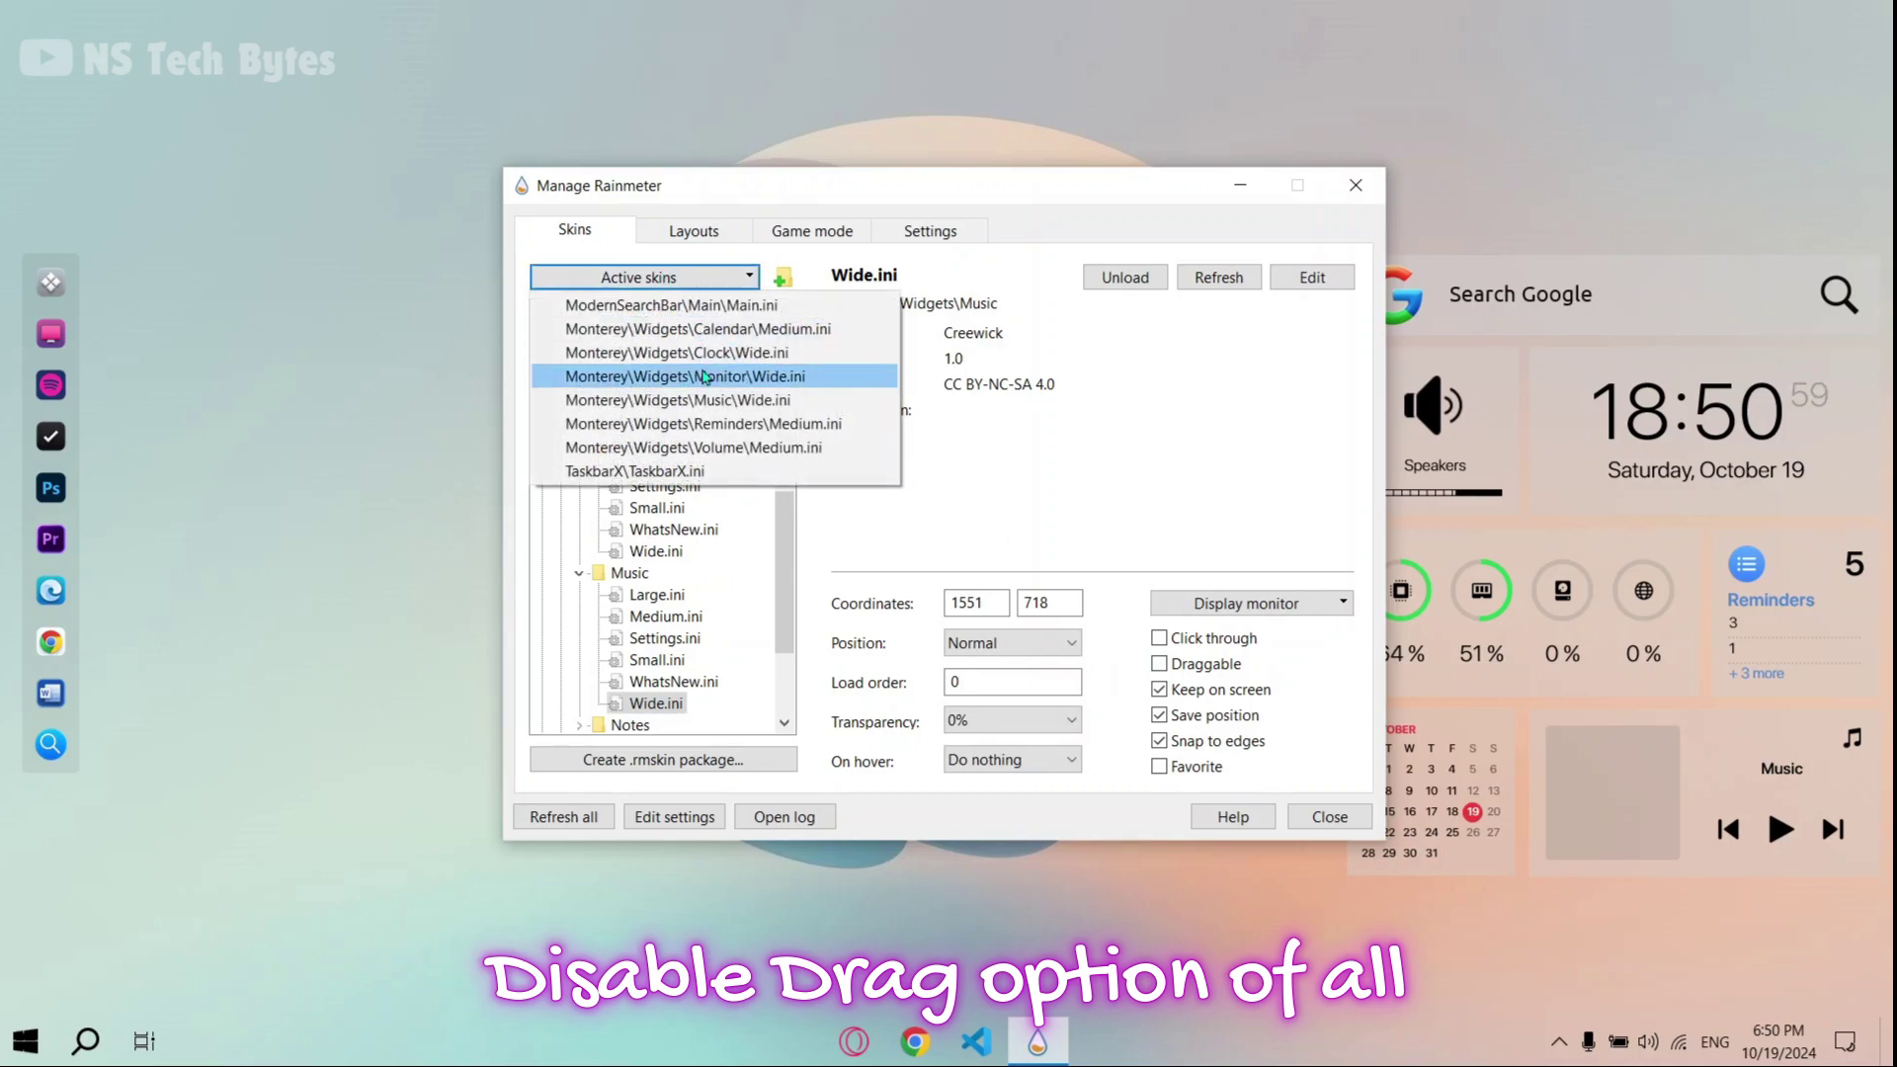
{"action": "left_click", "coordinate": [735, 425]}
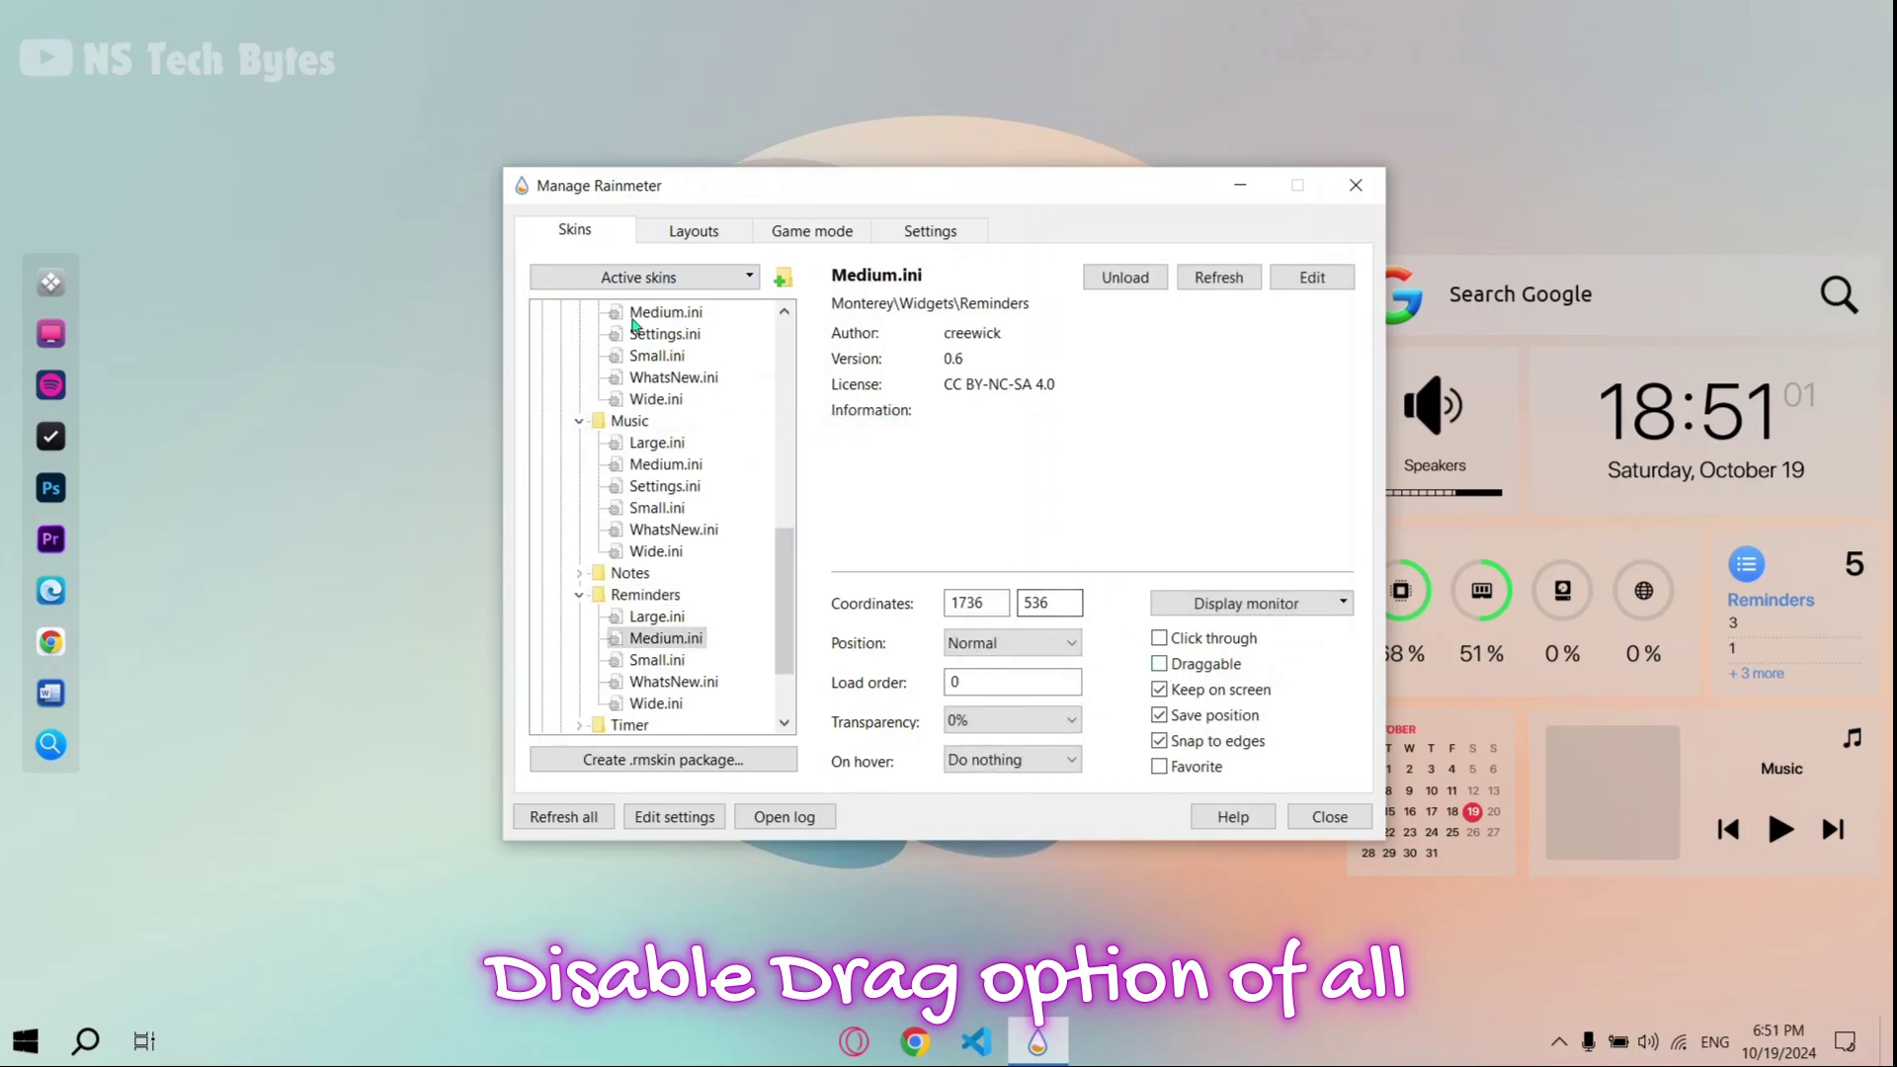
Step: Turn off Draggable for the active Monterey Volume Medium.ini skin
{"action": "left_click", "coordinate": [642, 277]}
{"action": "left_click", "coordinate": [714, 446]}
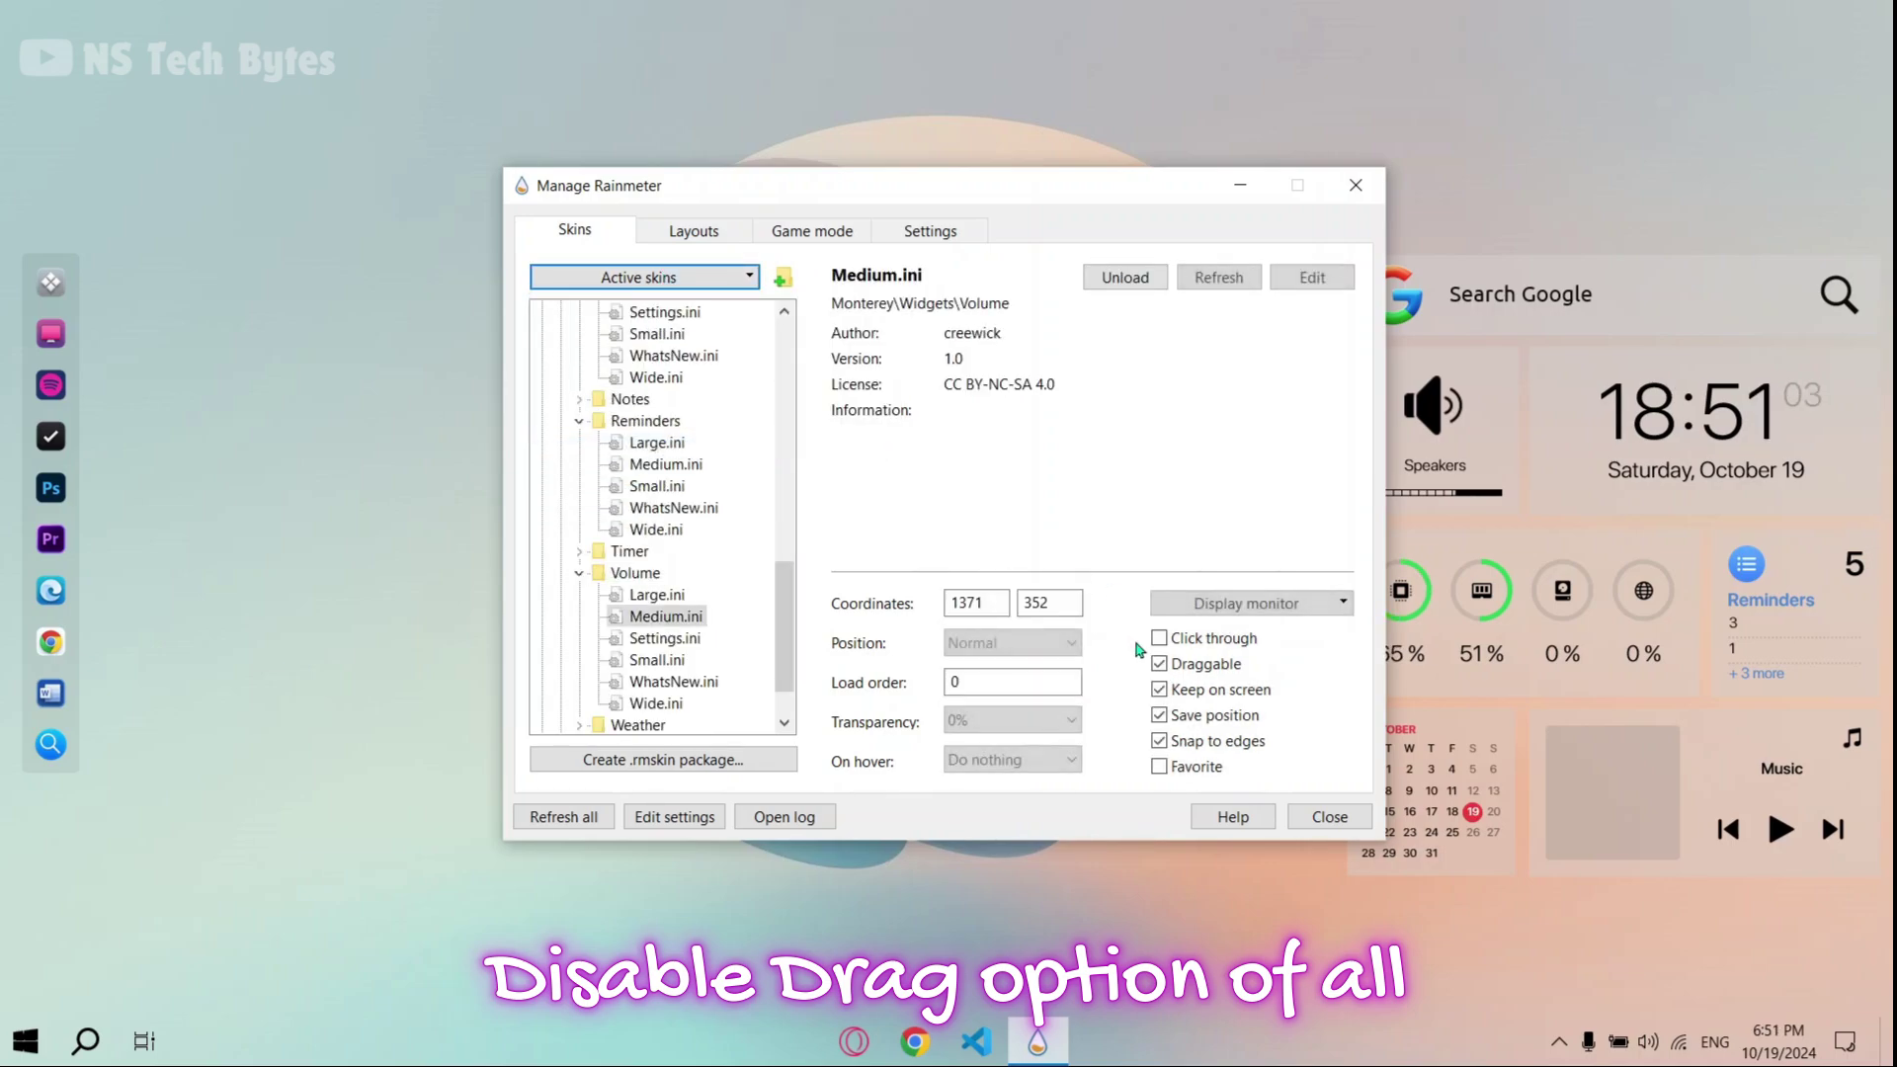
{"action": "left_click", "coordinate": [1159, 663]}
Step: Turn off Draggable for the active TaskbarX.ini skin and close the Rainmeter manager
{"action": "left_click", "coordinate": [635, 279]}
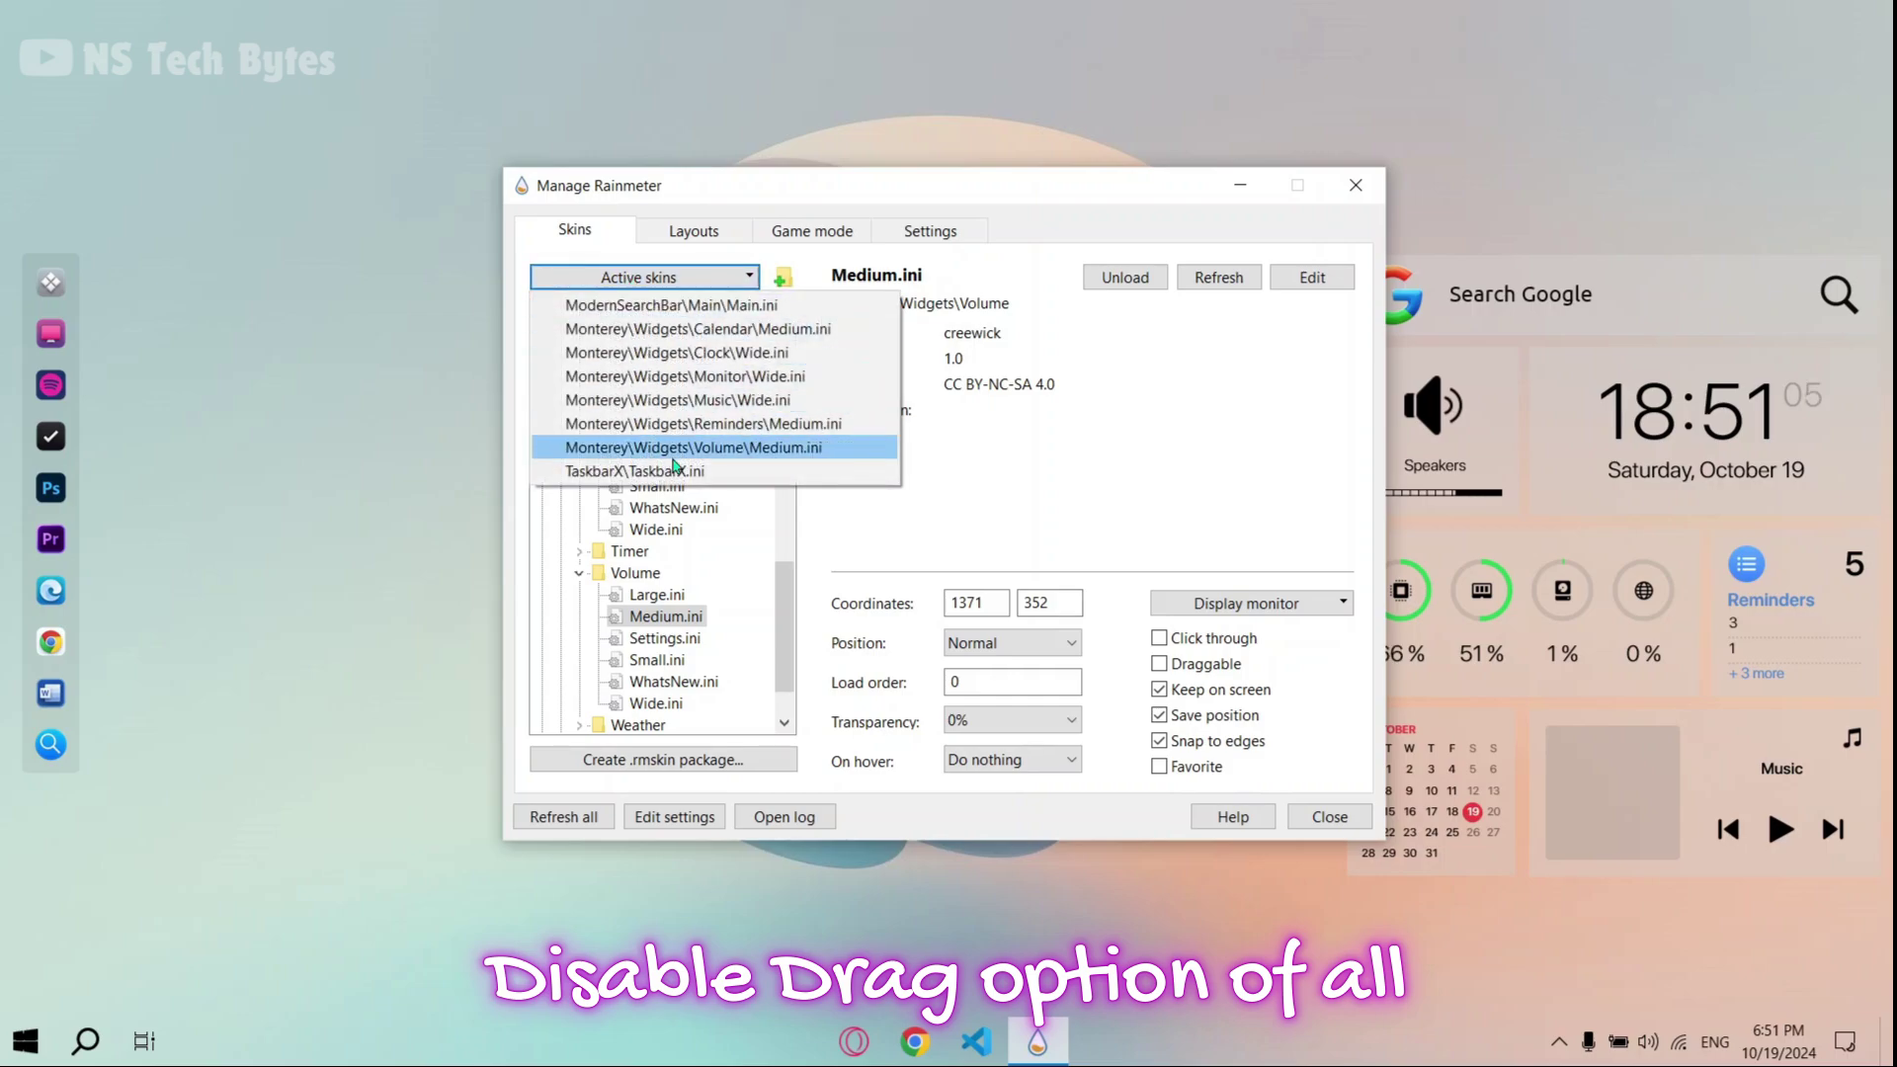
{"action": "left_click", "coordinate": [673, 451]}
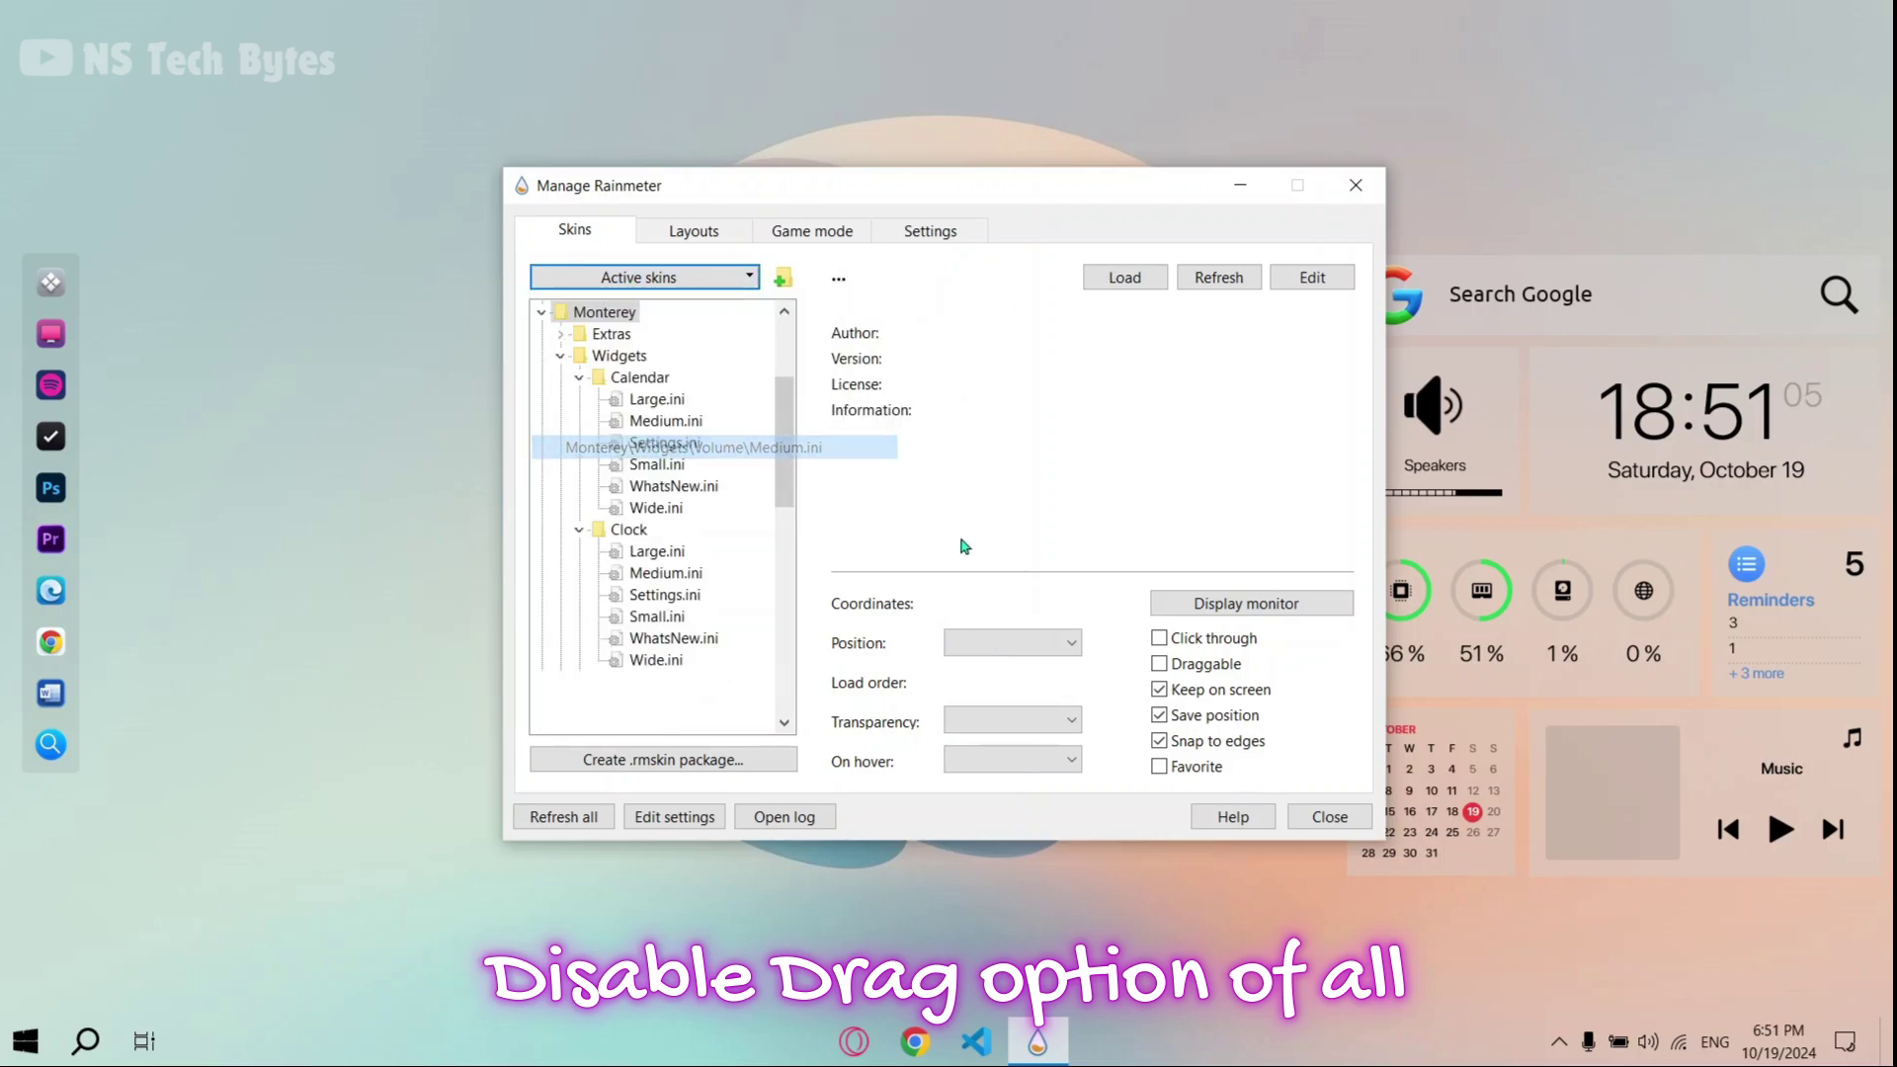
{"action": "left_click", "coordinate": [676, 279]}
{"action": "left_click", "coordinate": [652, 465]}
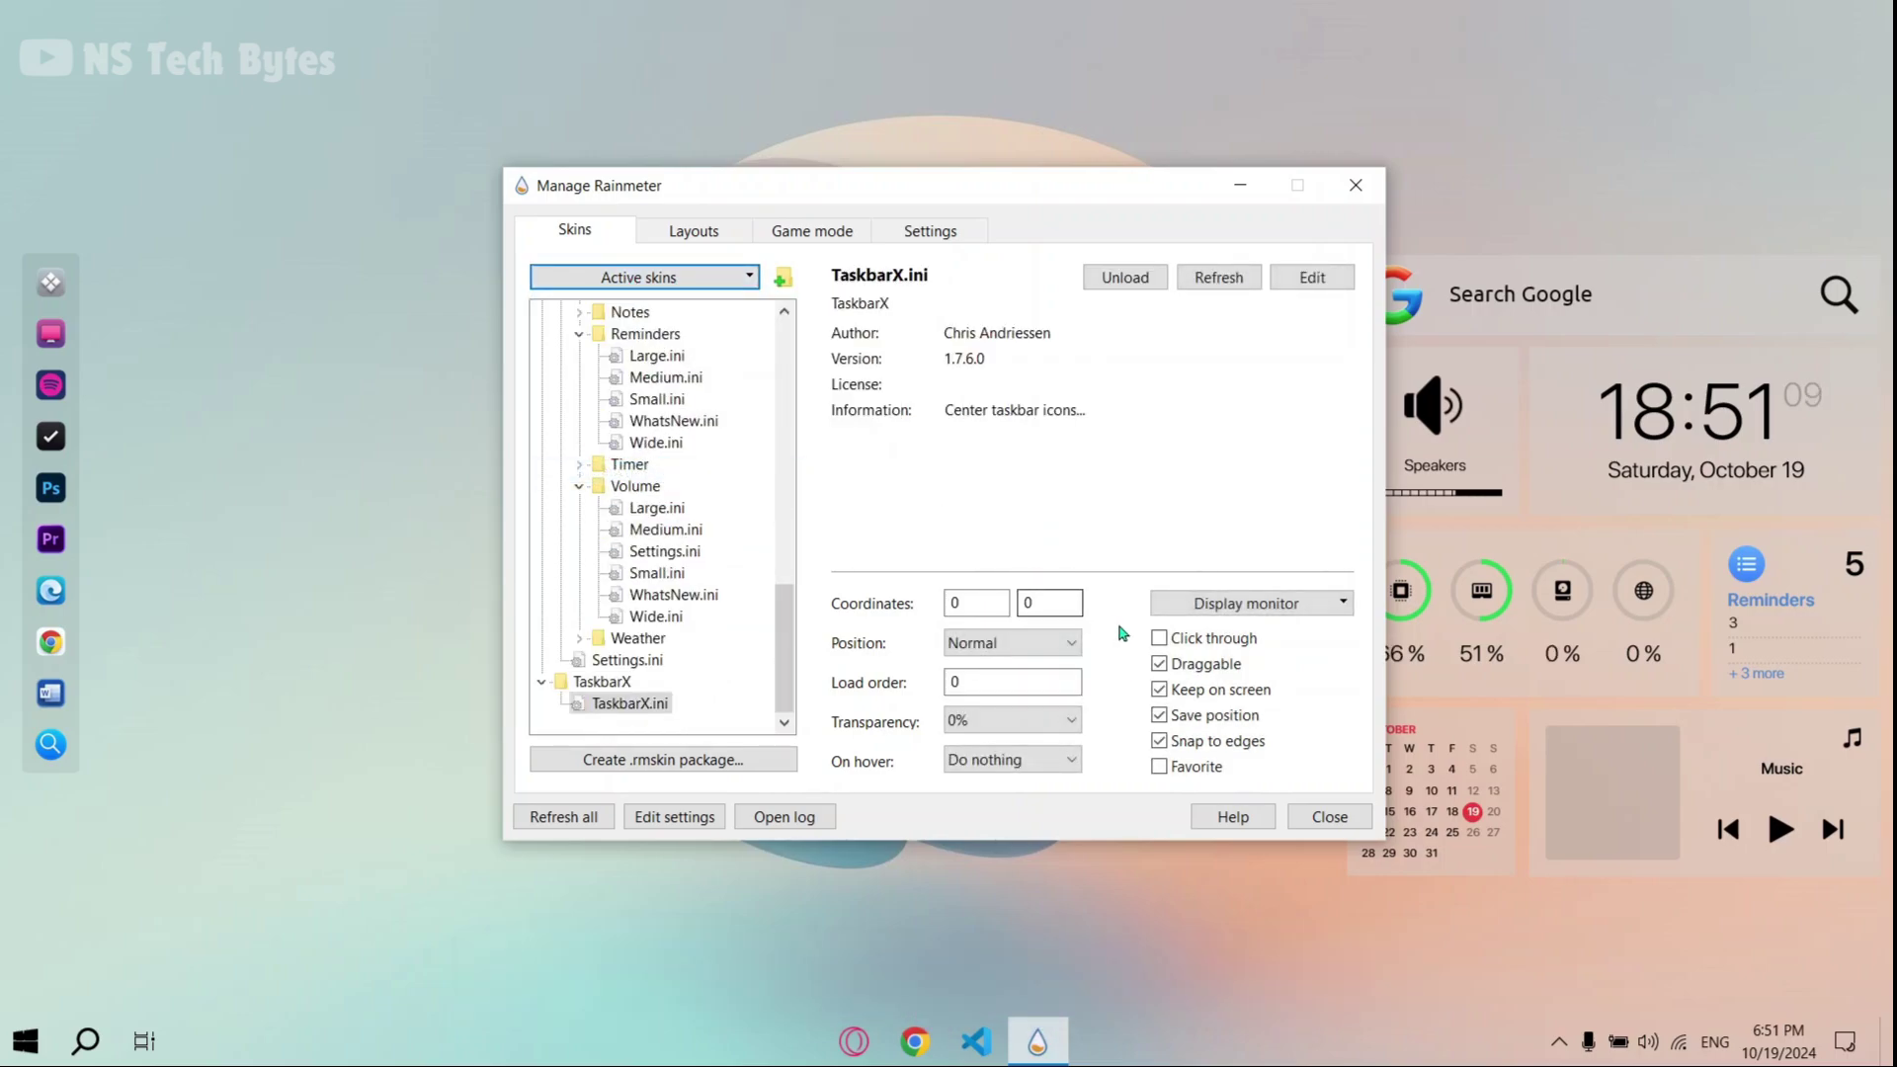
{"action": "left_click", "coordinate": [1160, 664]}
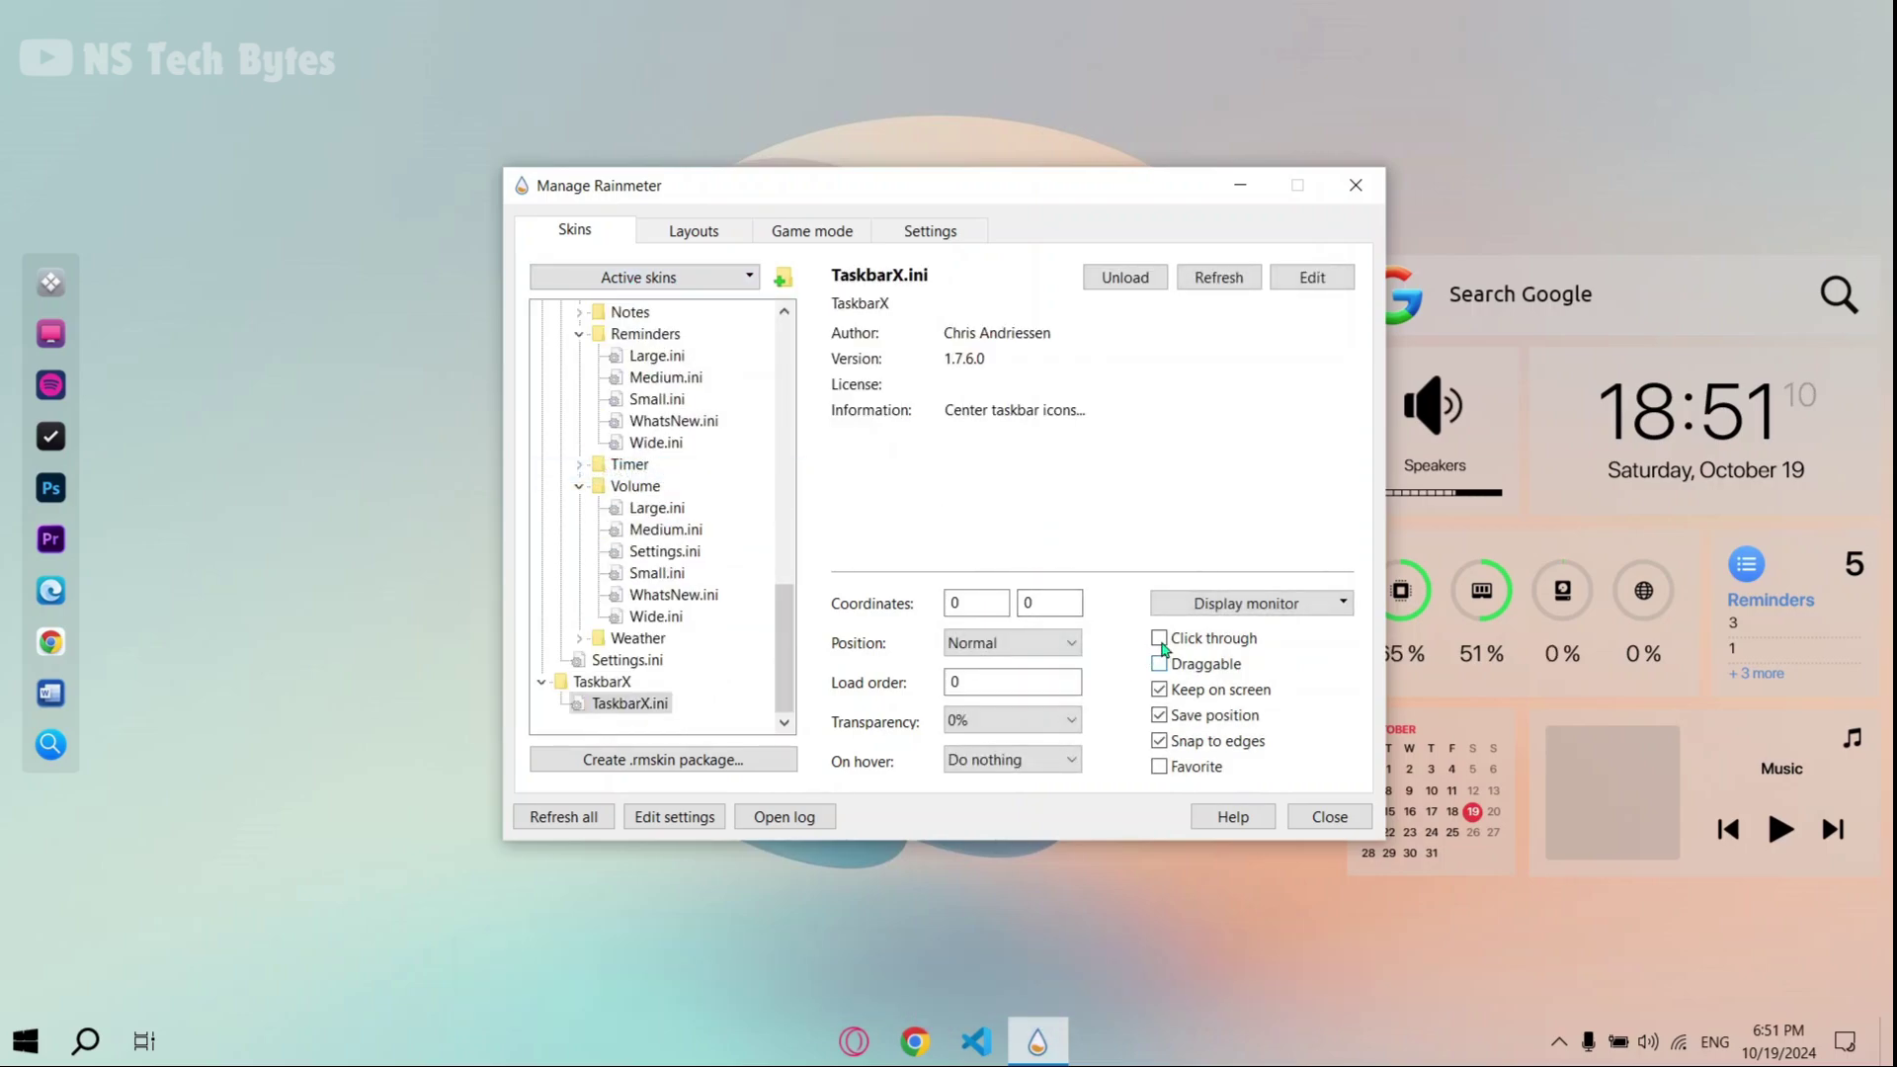
{"action": "left_click", "coordinate": [1329, 817]}
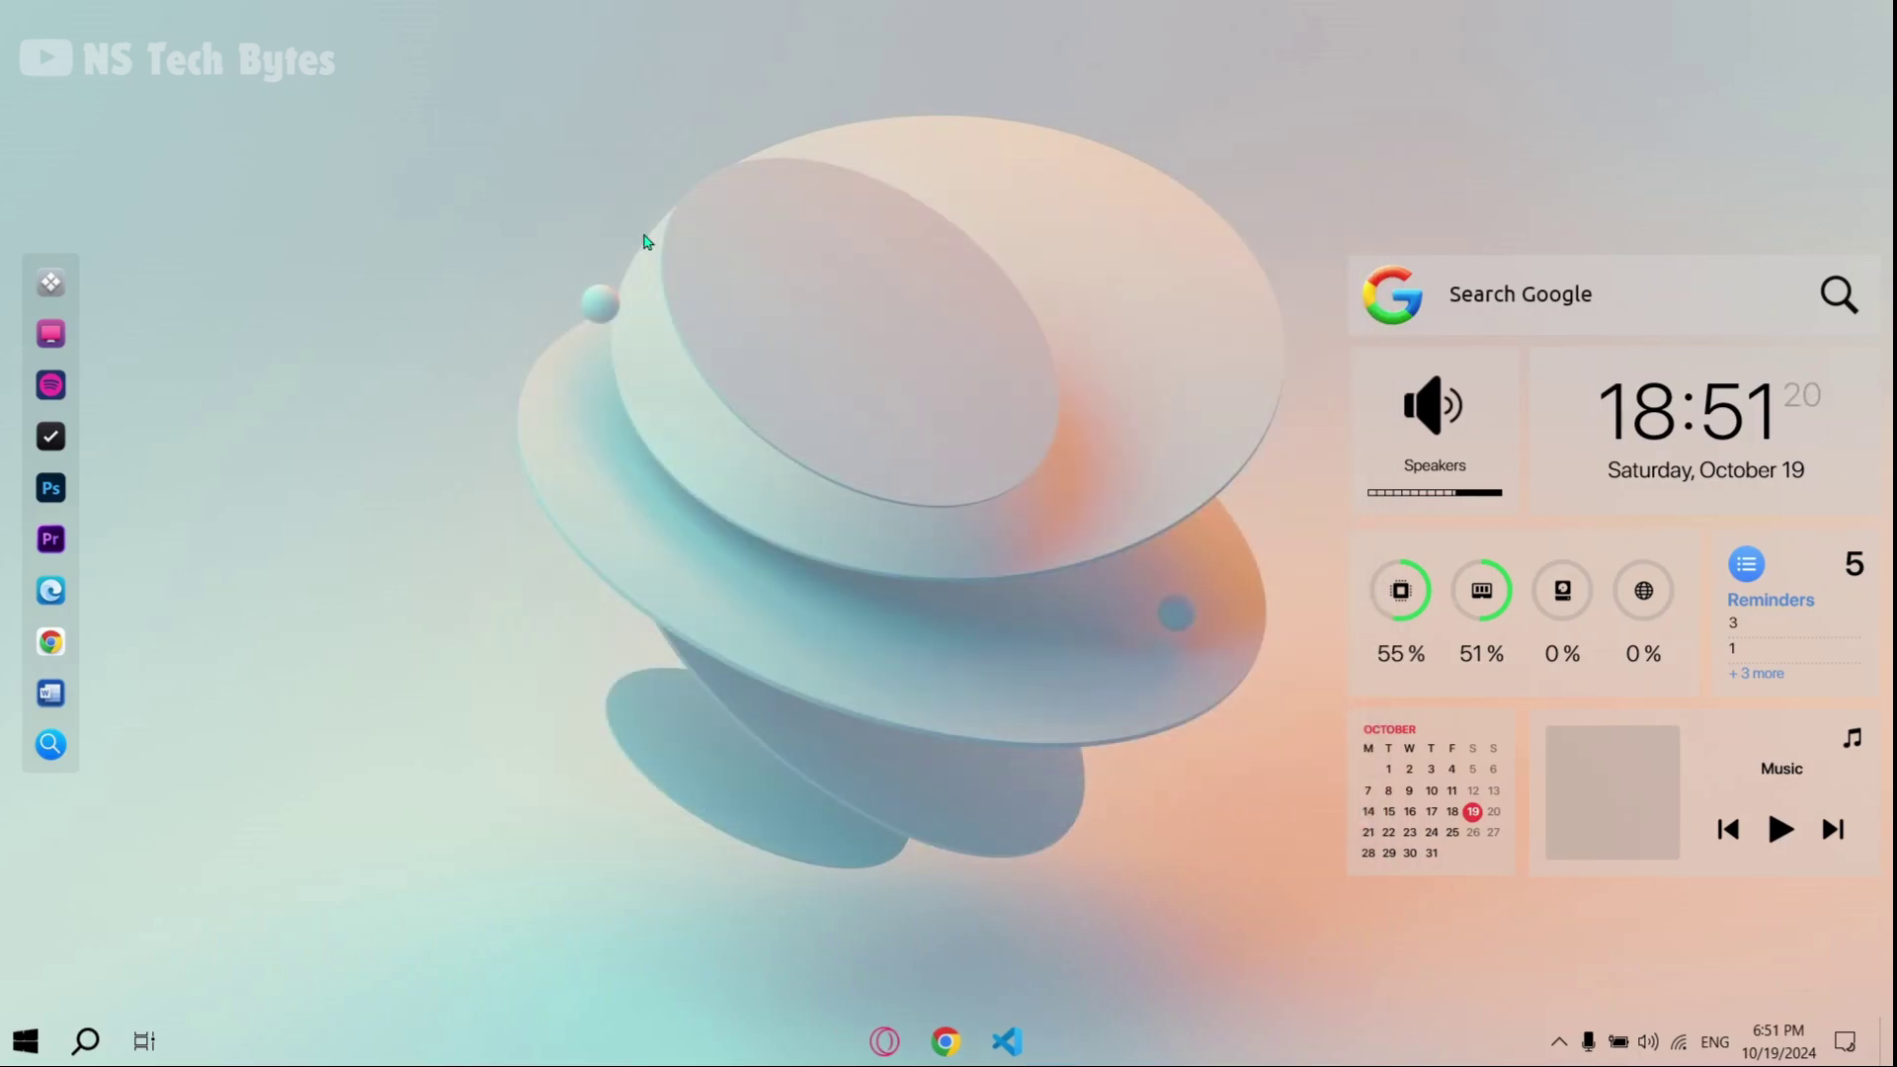
Step: Set the Monterey Music widget's player to WMP and save the widget settings
{"action": "left_click", "coordinate": [1854, 751]}
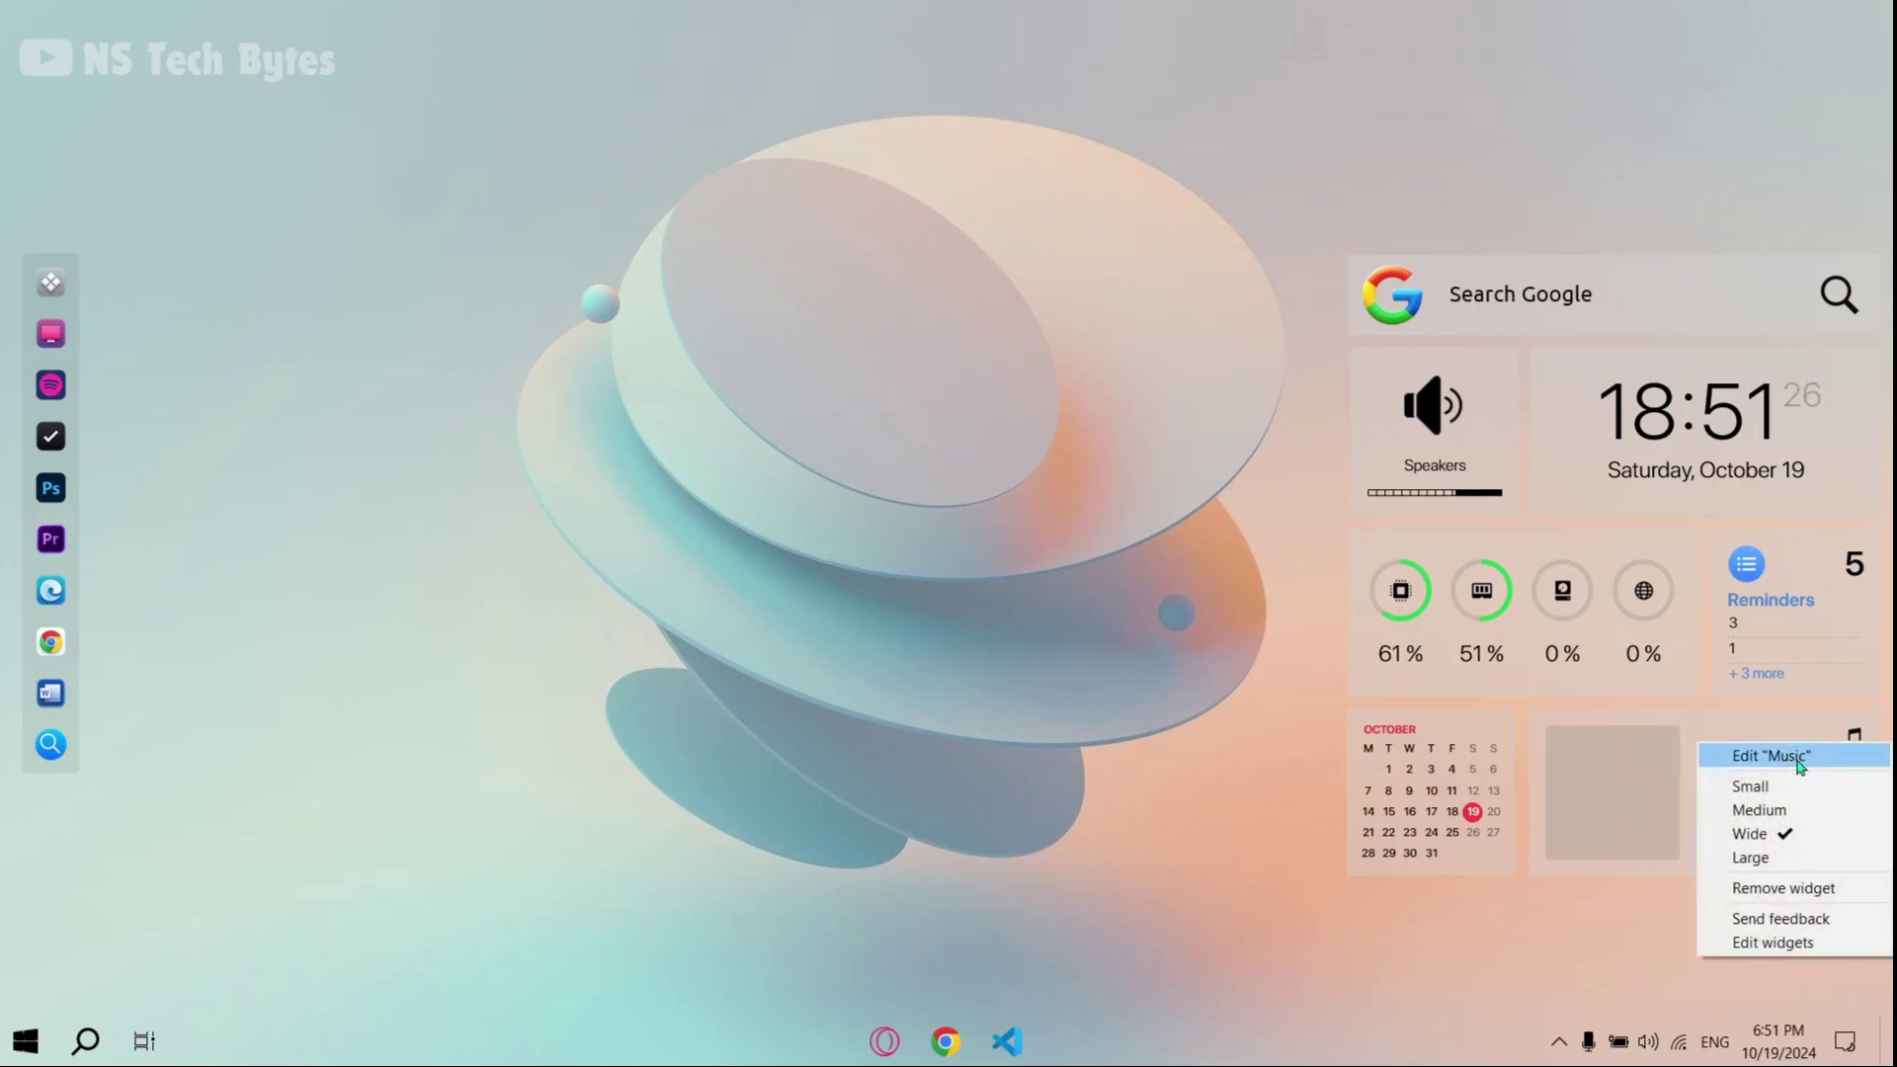
{"action": "left_click", "coordinate": [1800, 758]}
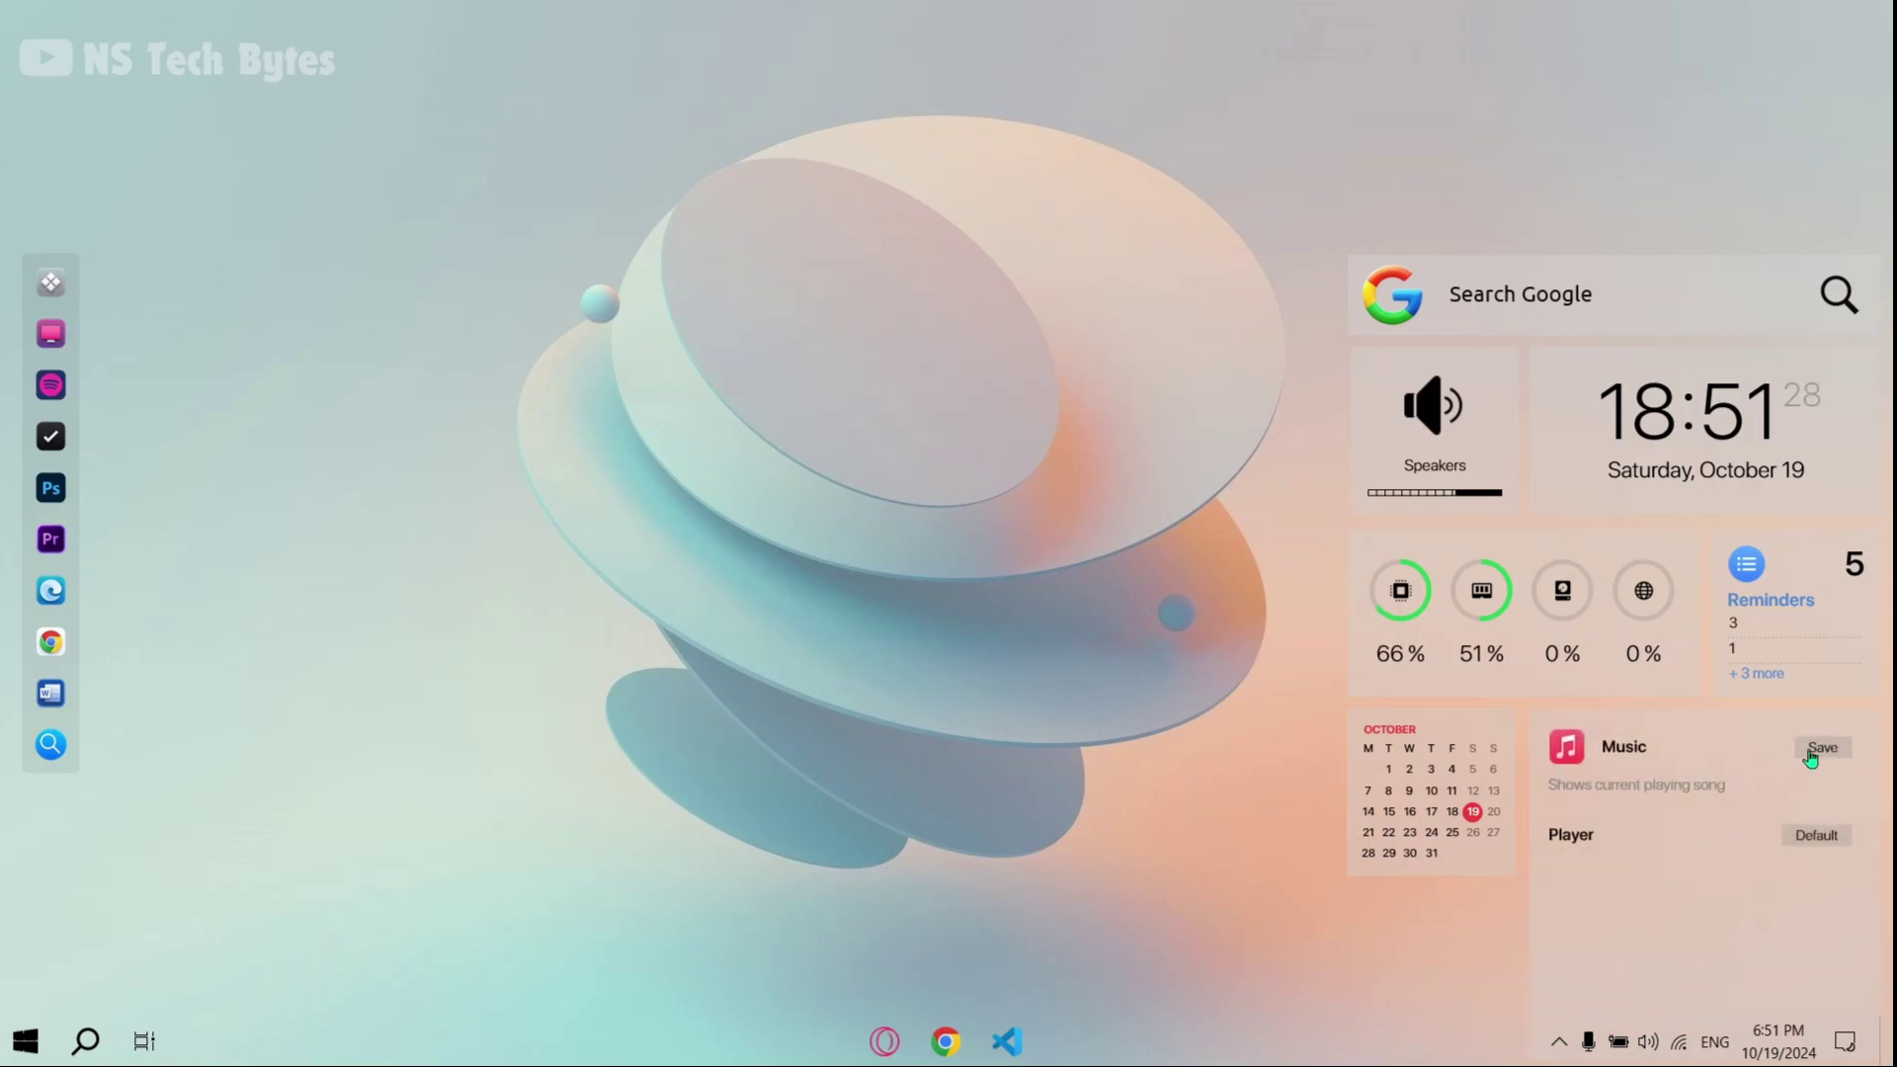
{"action": "left_click", "coordinate": [1824, 840]}
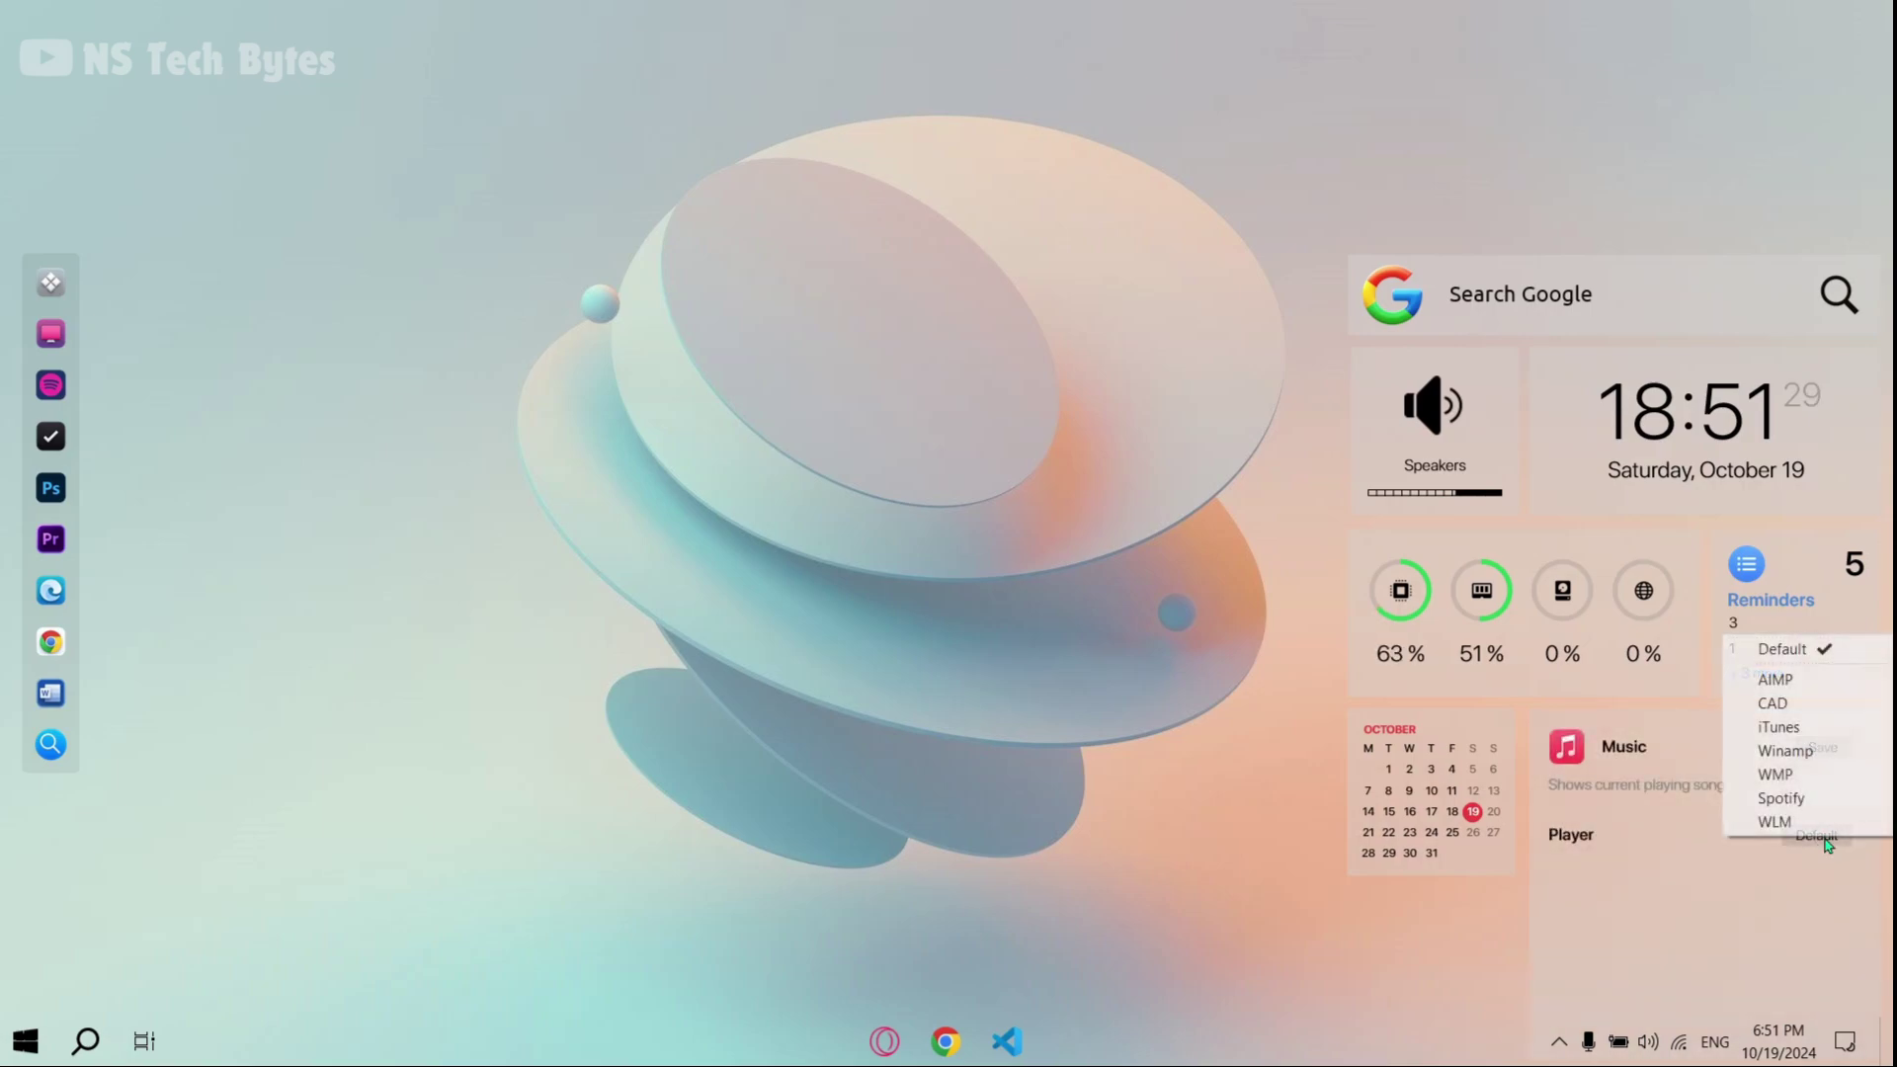
{"action": "left_click", "coordinate": [1798, 782]}
{"action": "left_click", "coordinate": [1808, 756]}
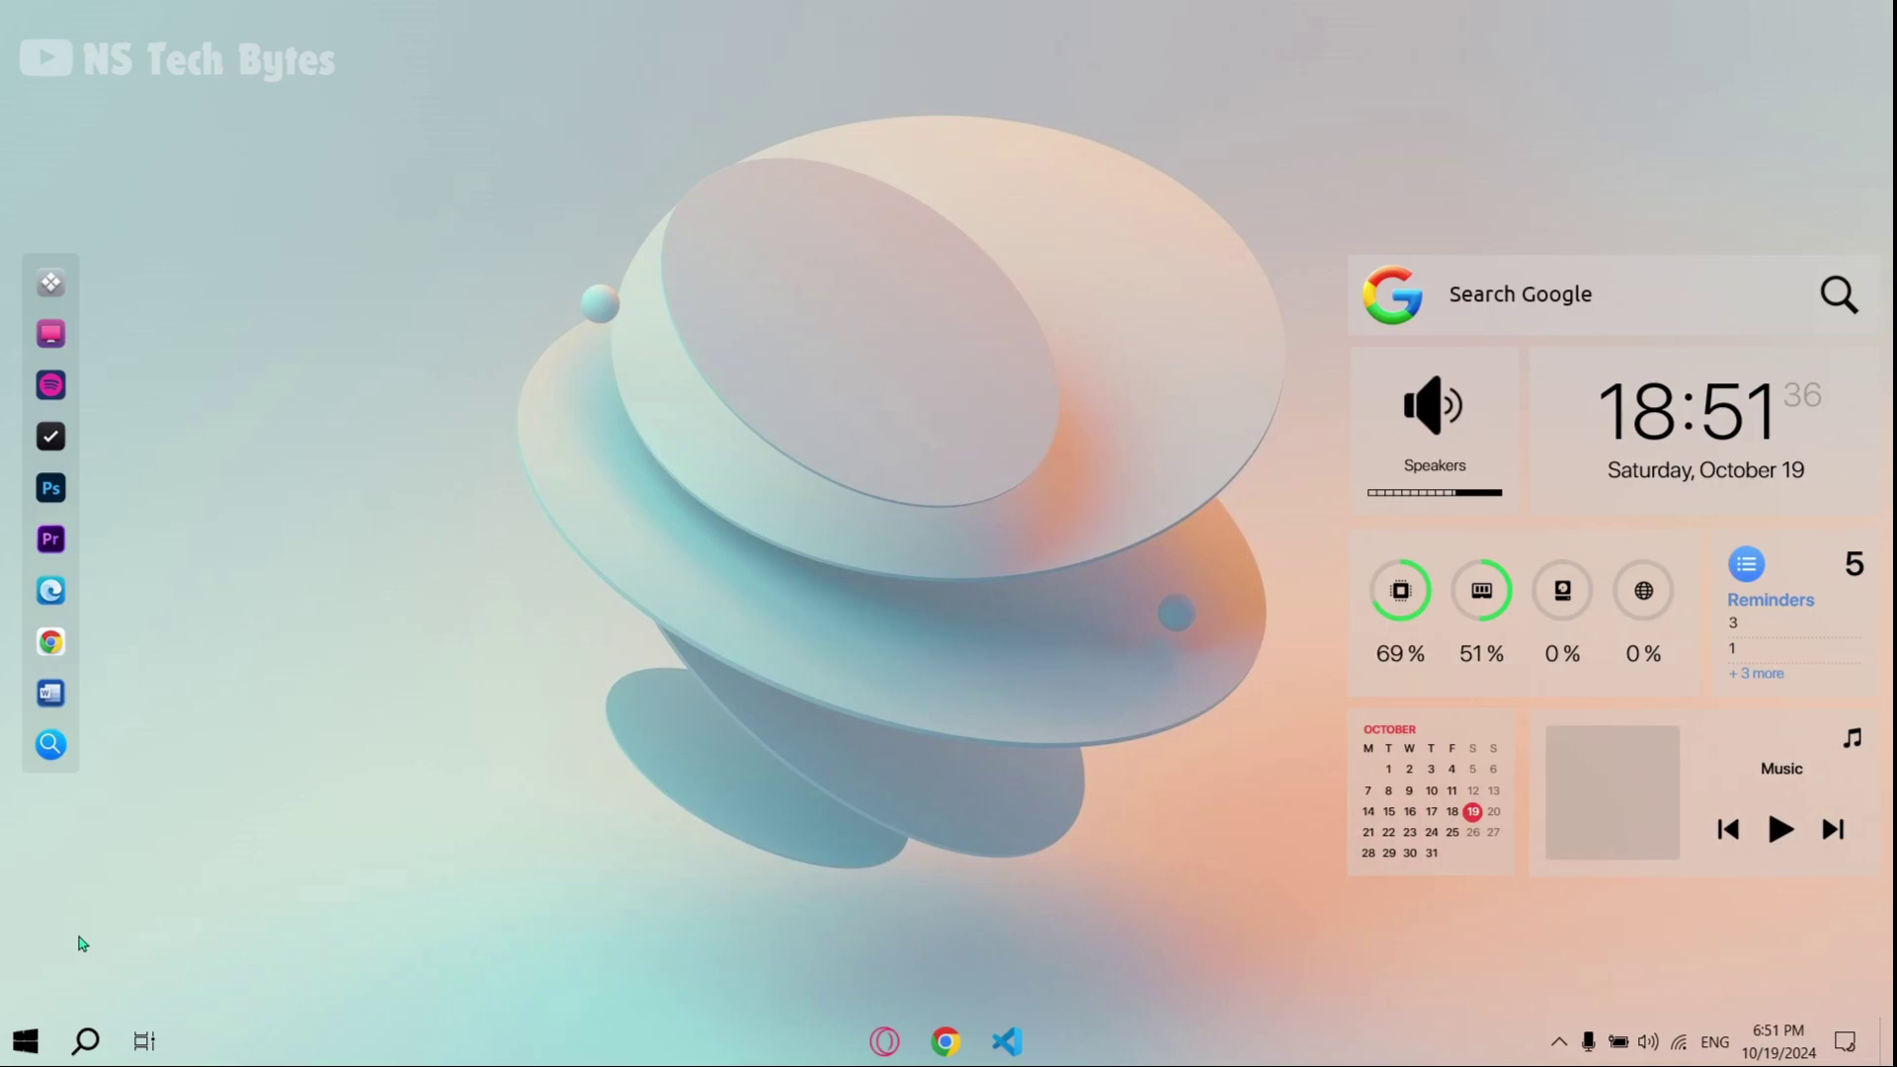
Step: Search Windows for "wind", open Windows Media Player and play the Capsized track with the player window minimized
{"action": "left_click", "coordinate": [85, 1041]}
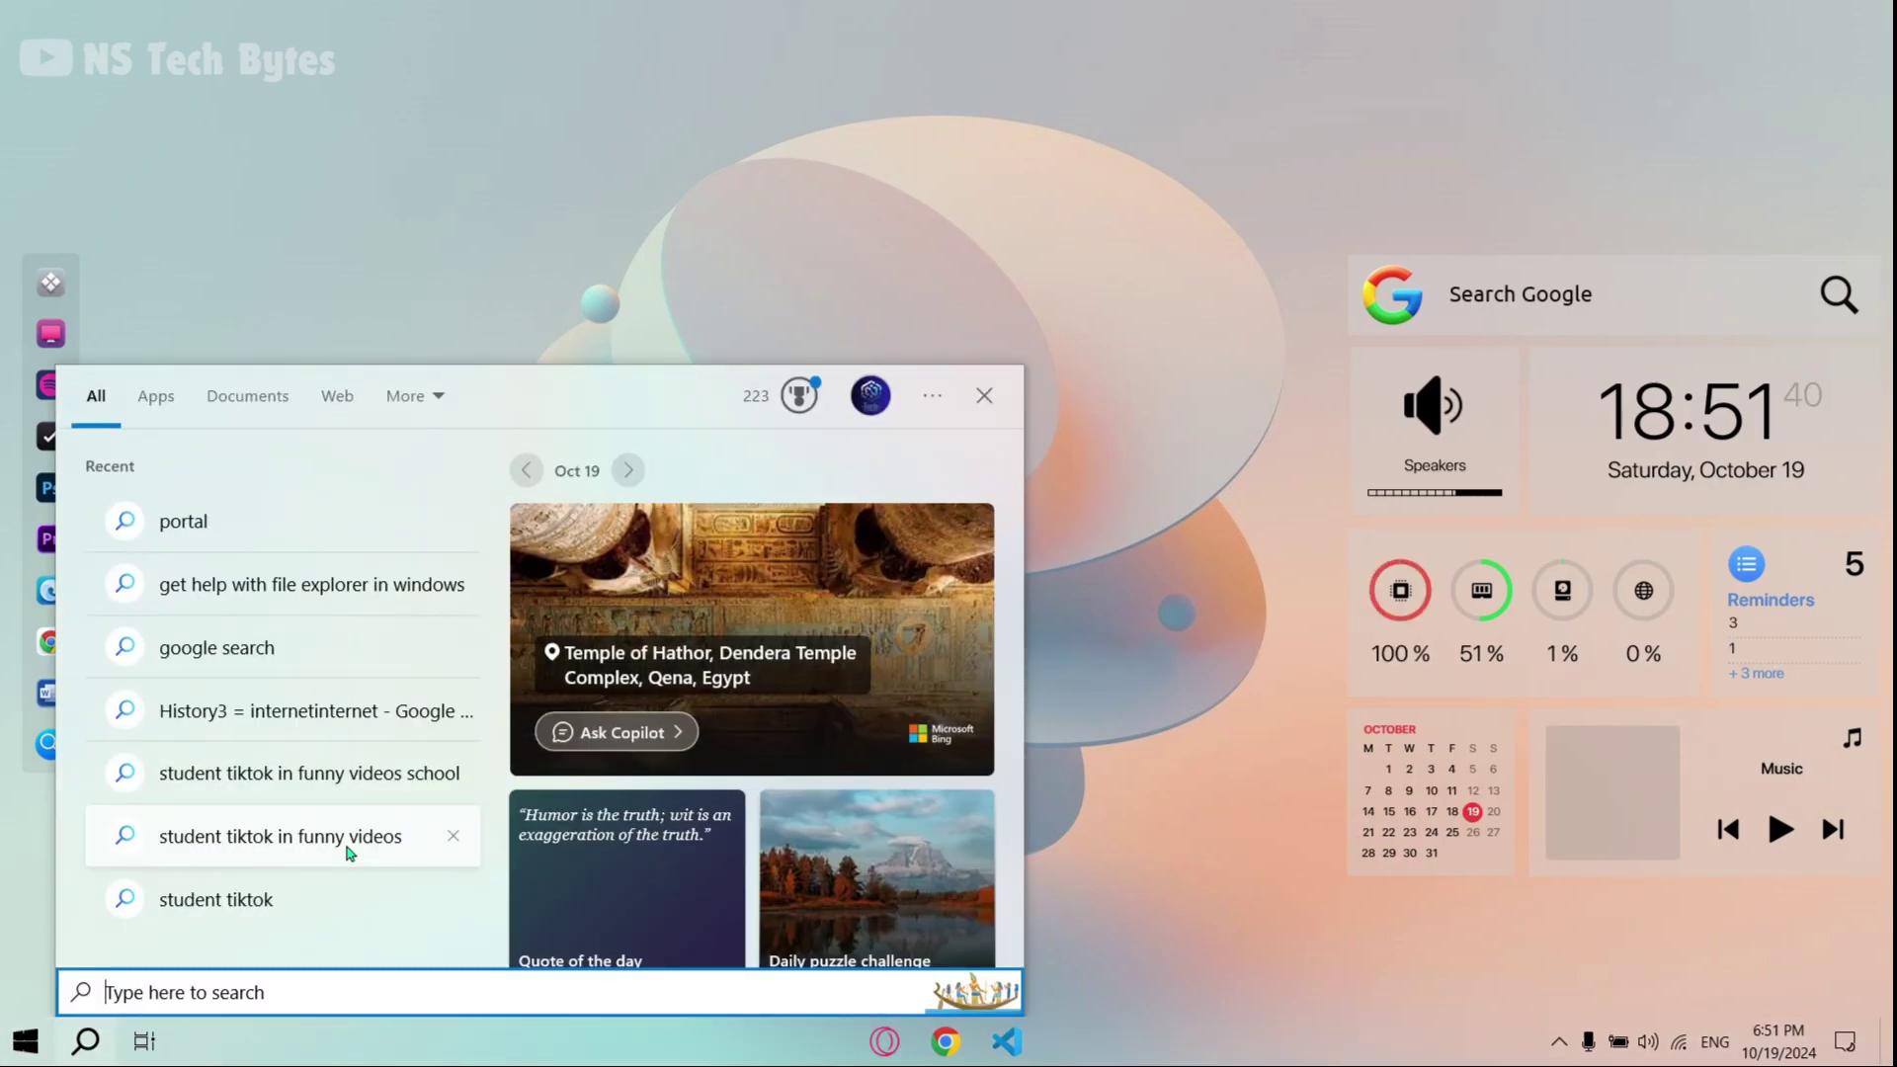
{"action": "type", "text": "win"}
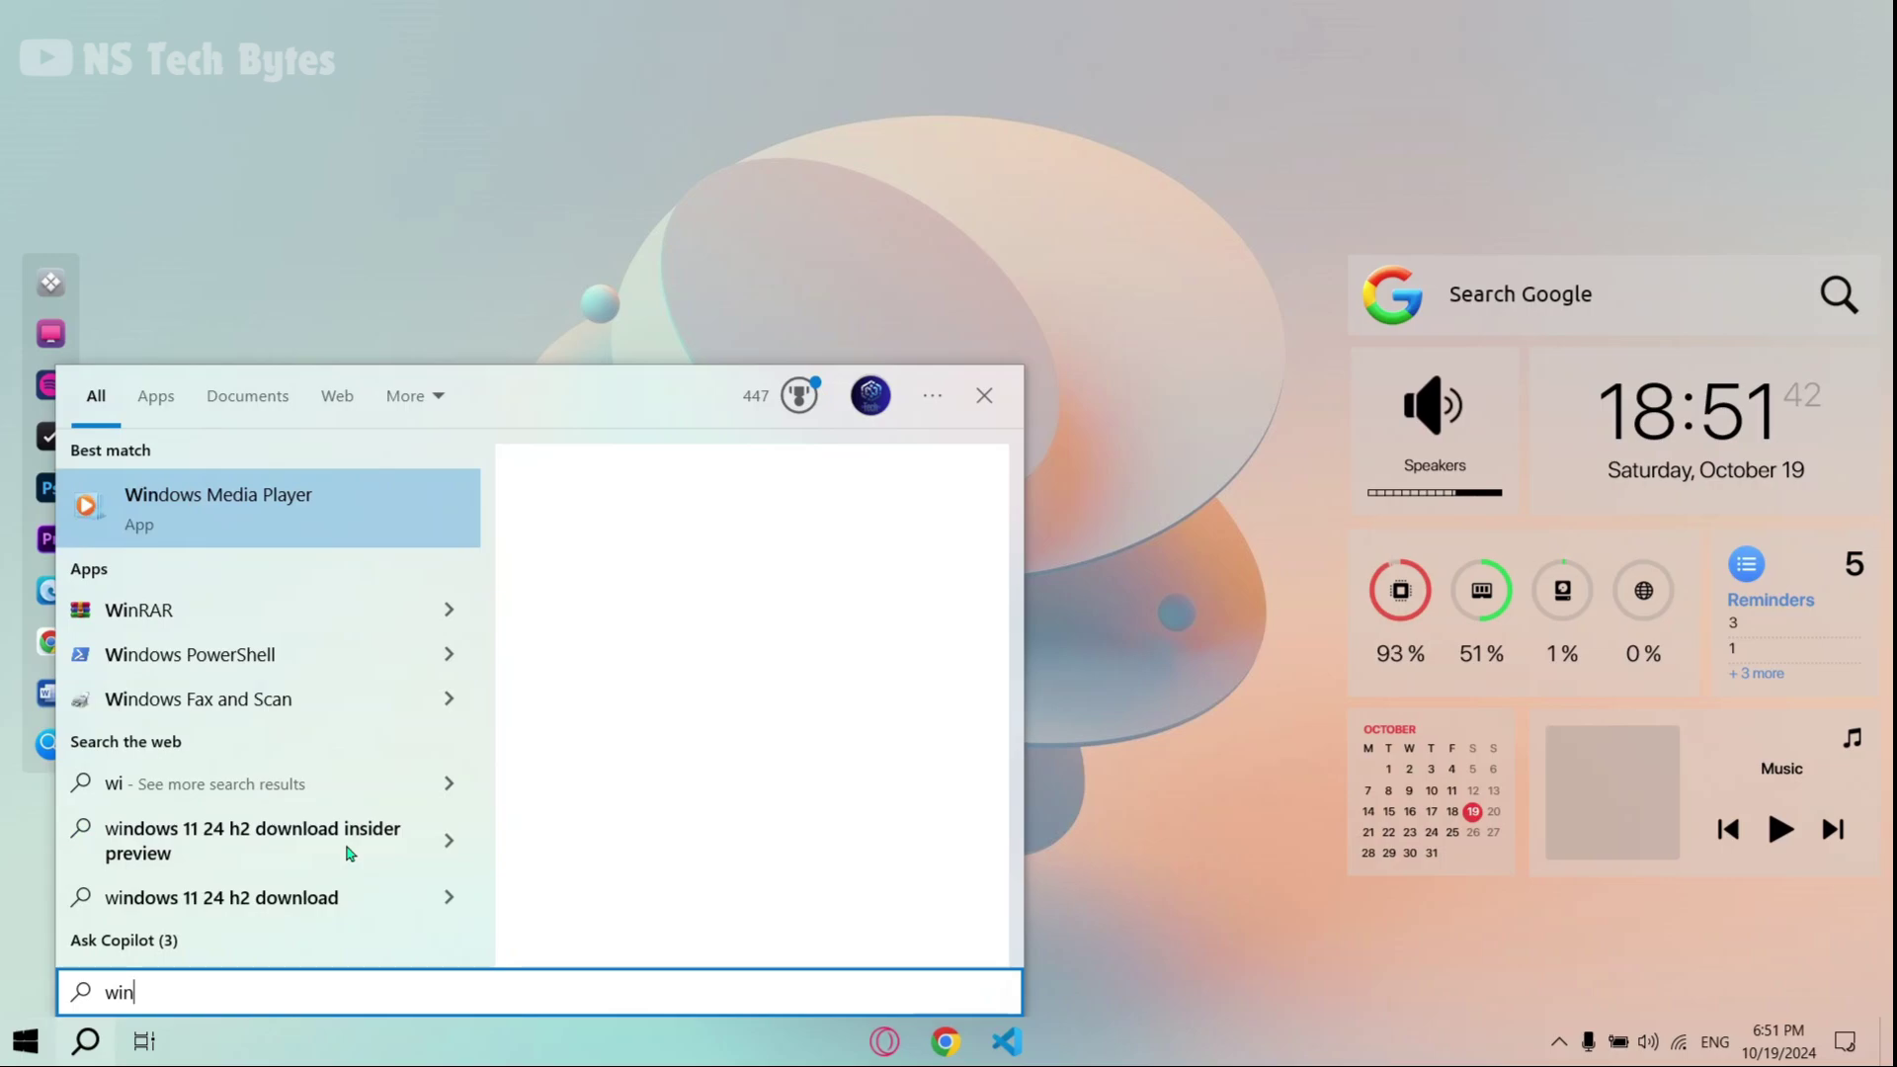
{"action": "type", "text": "d"}
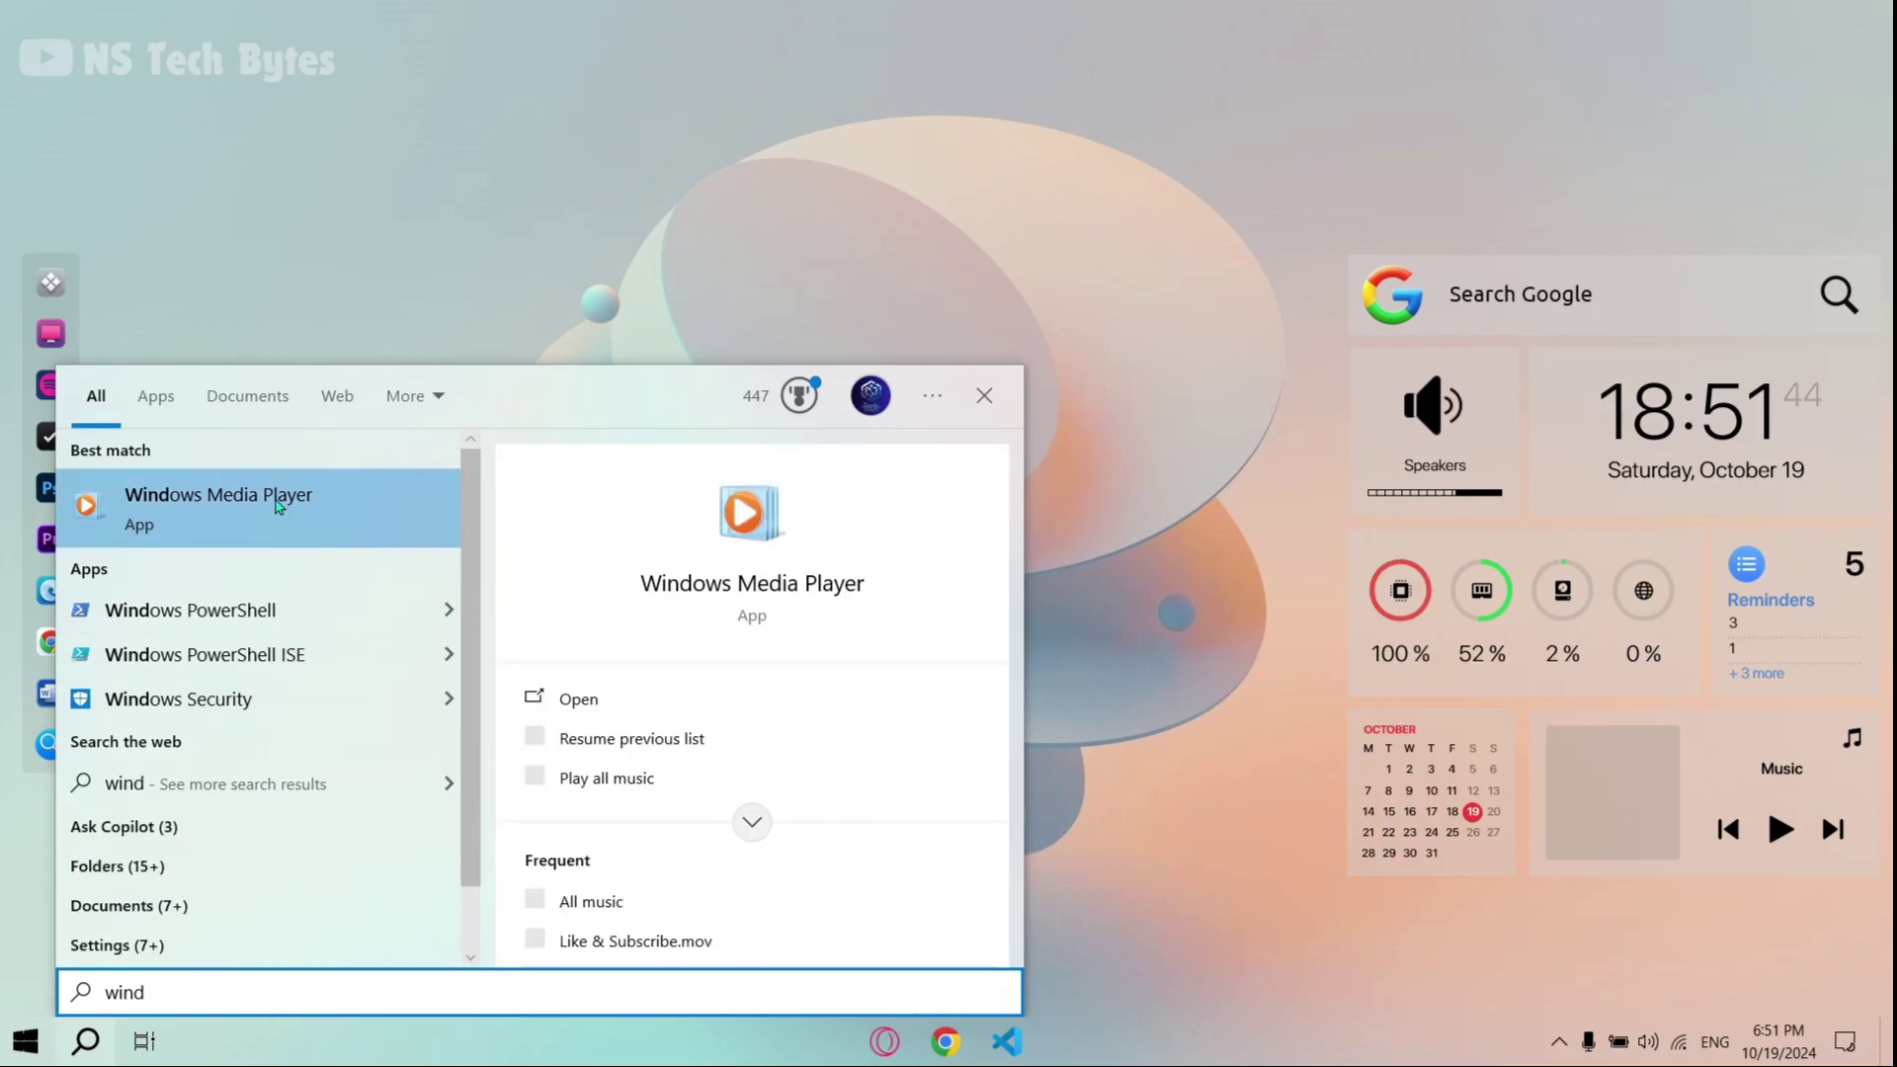
{"action": "left_click", "coordinate": [277, 505]}
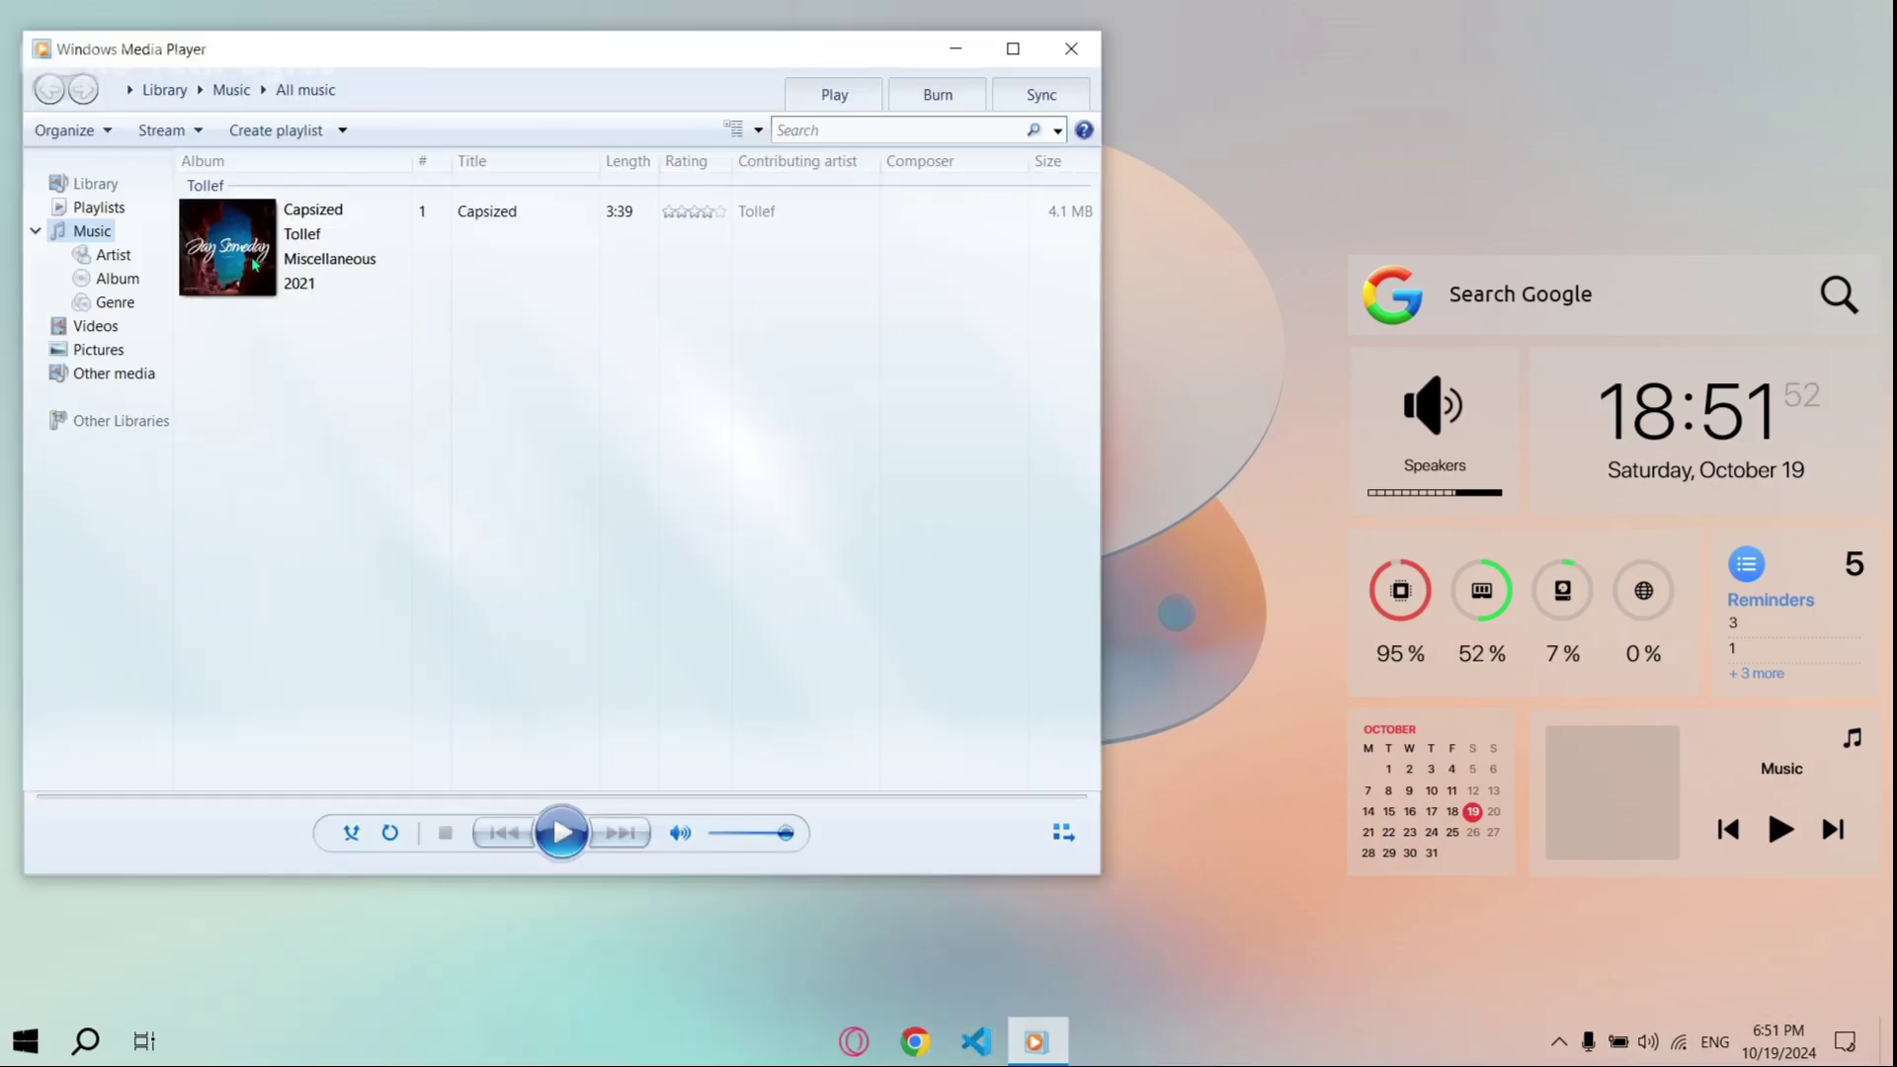
{"action": "left_click", "coordinate": [573, 829]}
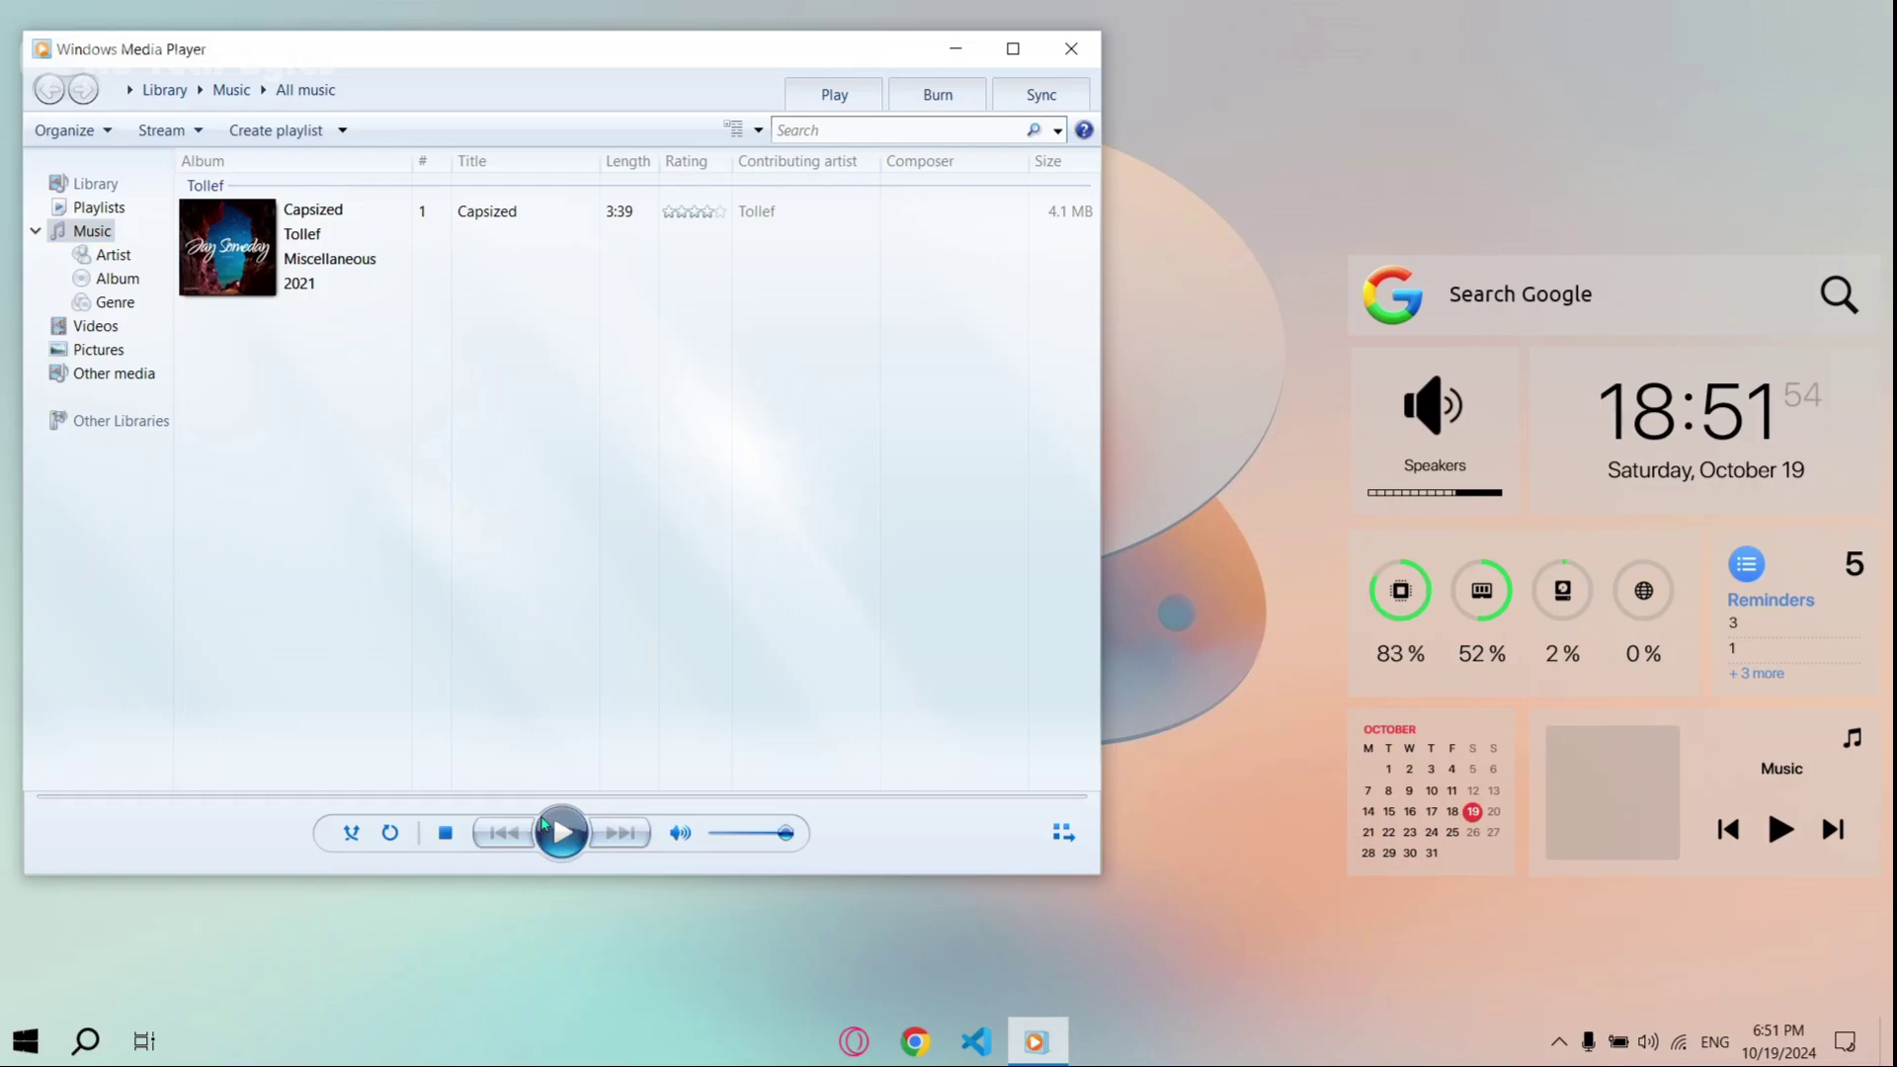
{"action": "left_click", "coordinate": [954, 51]}
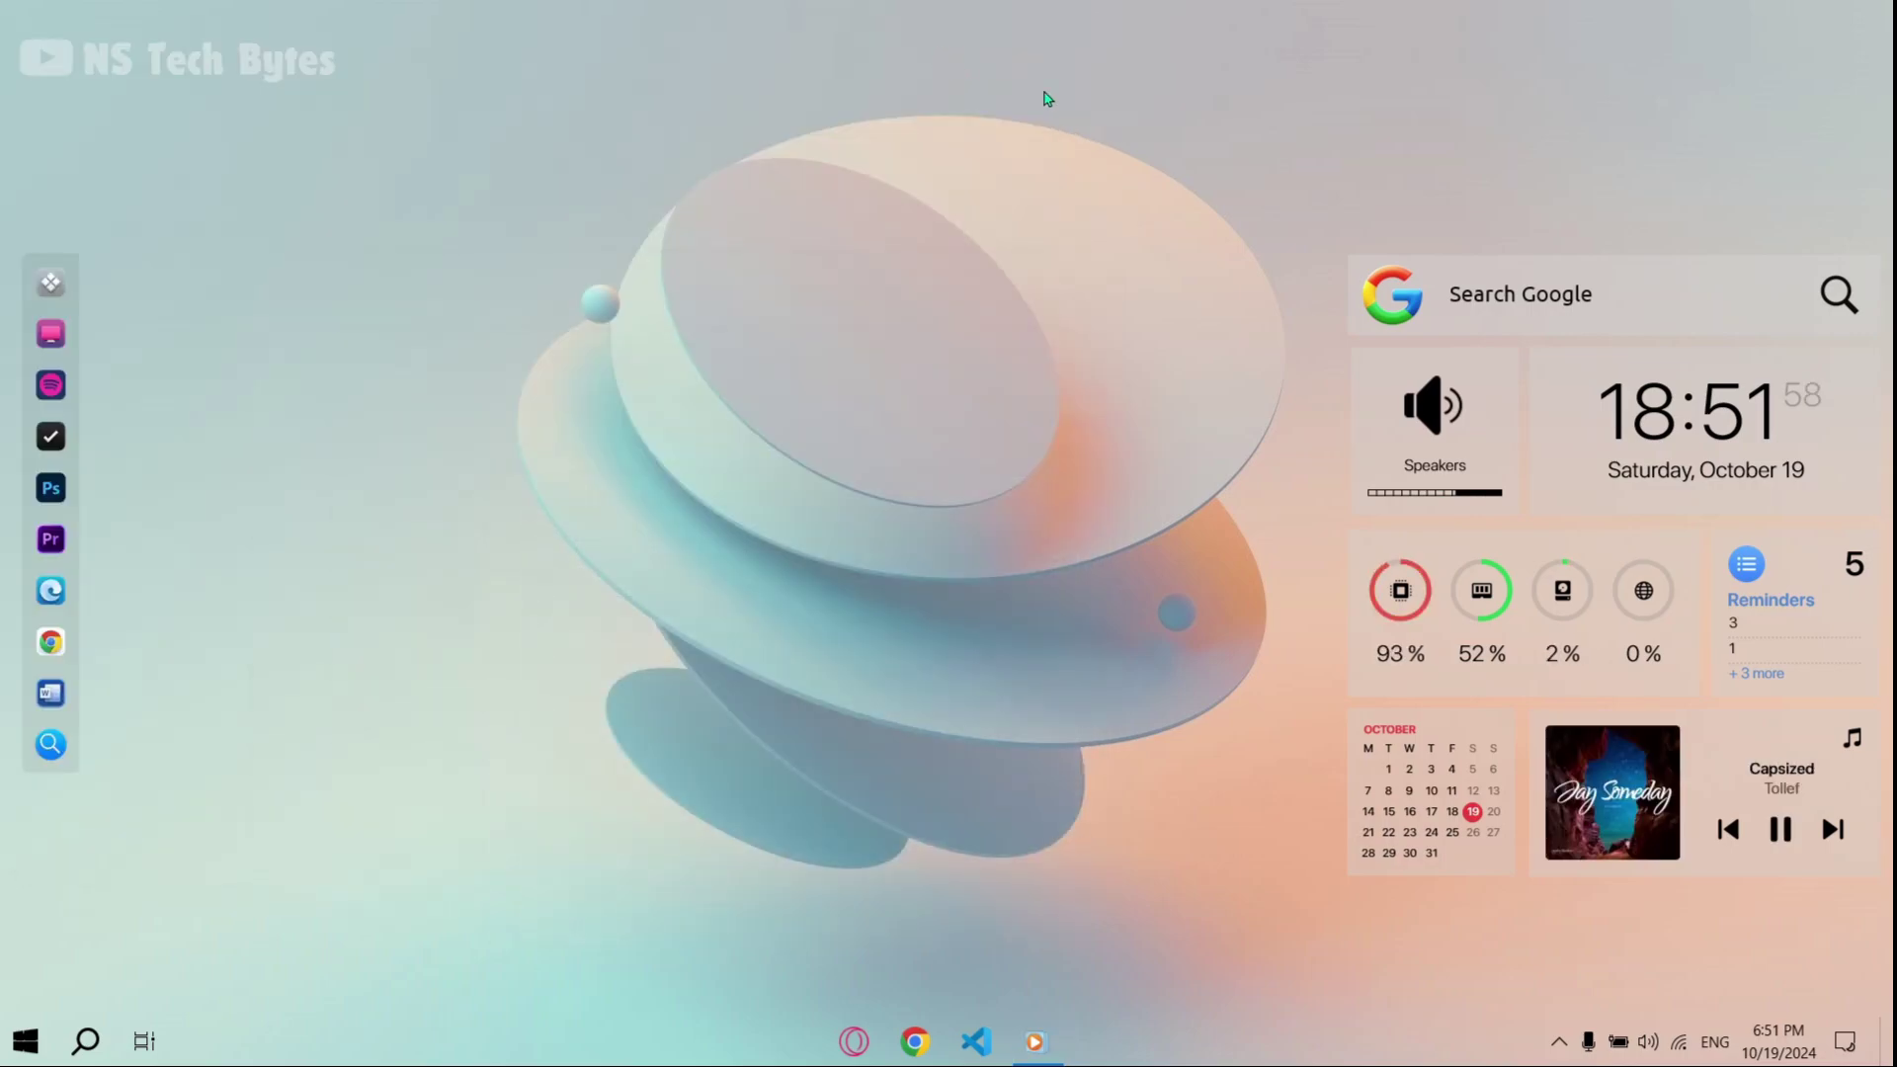